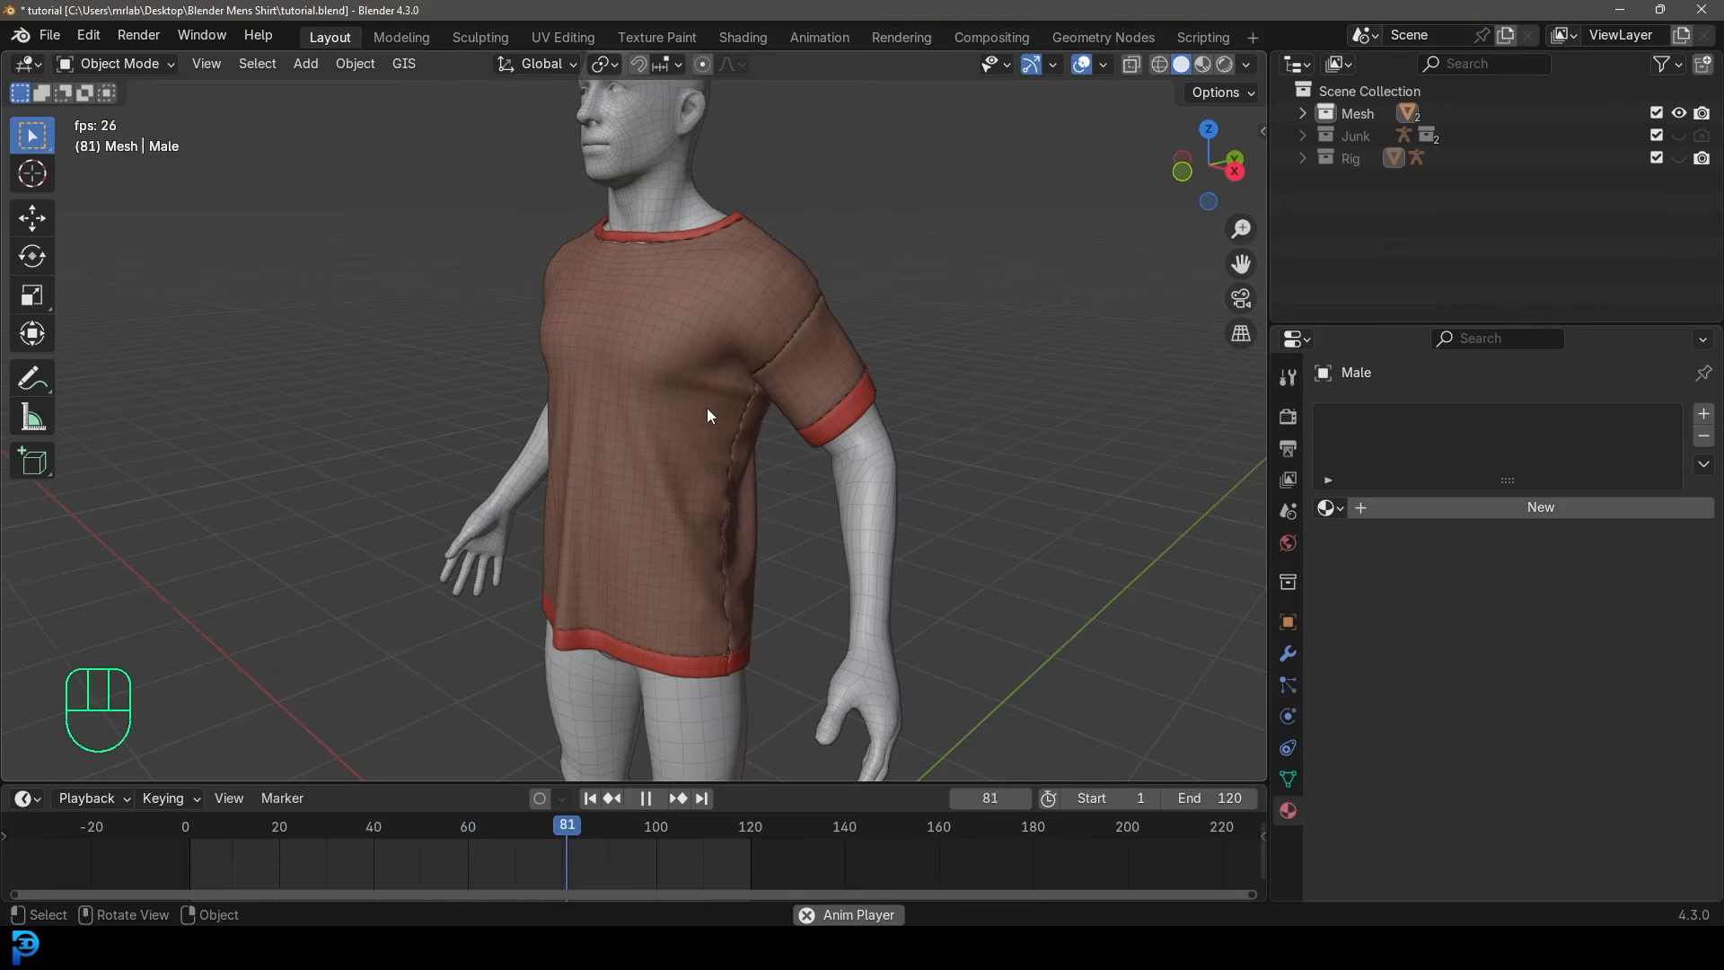
Play the shirt's cloth simulation from frame 1 and examine how the separate panels sew together around the body.
{"action": "key", "text": "shift+Left"}
{"action": "middle_click_drag", "start_coordinate": [706, 410], "coordinate": [652, 476]}
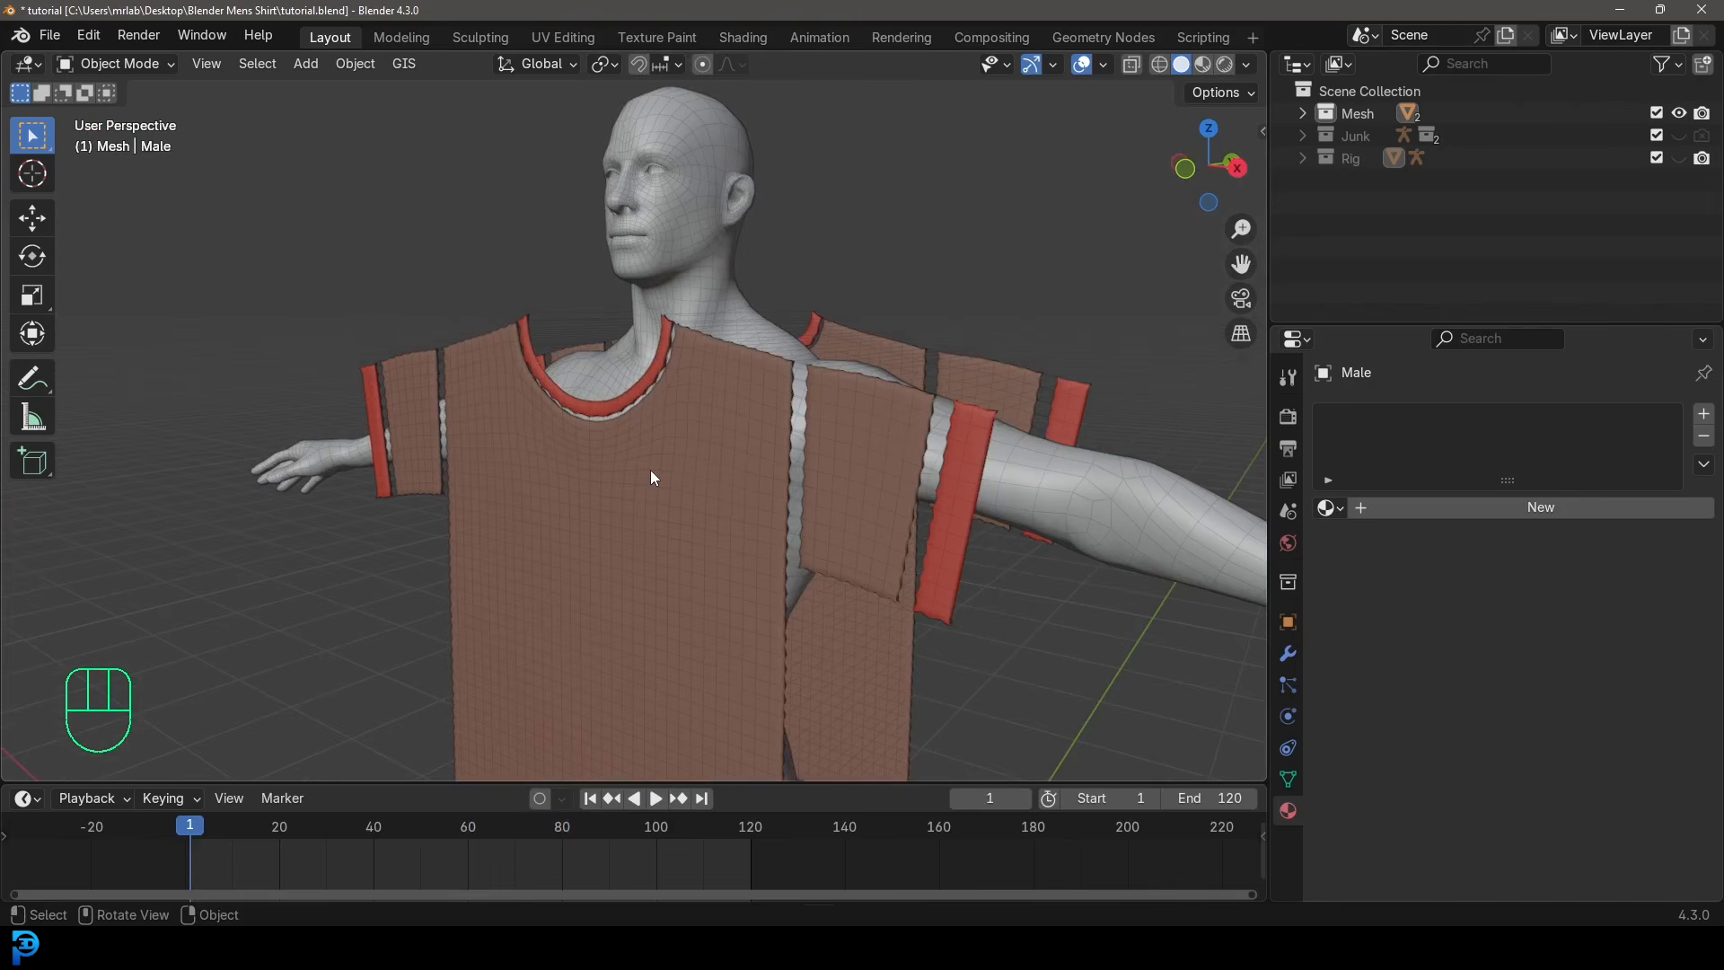
{"action": "key", "text": "space"}
{"action": "scroll", "coordinate": [634, 490], "scroll_direction": "down", "scroll_amount": 4}
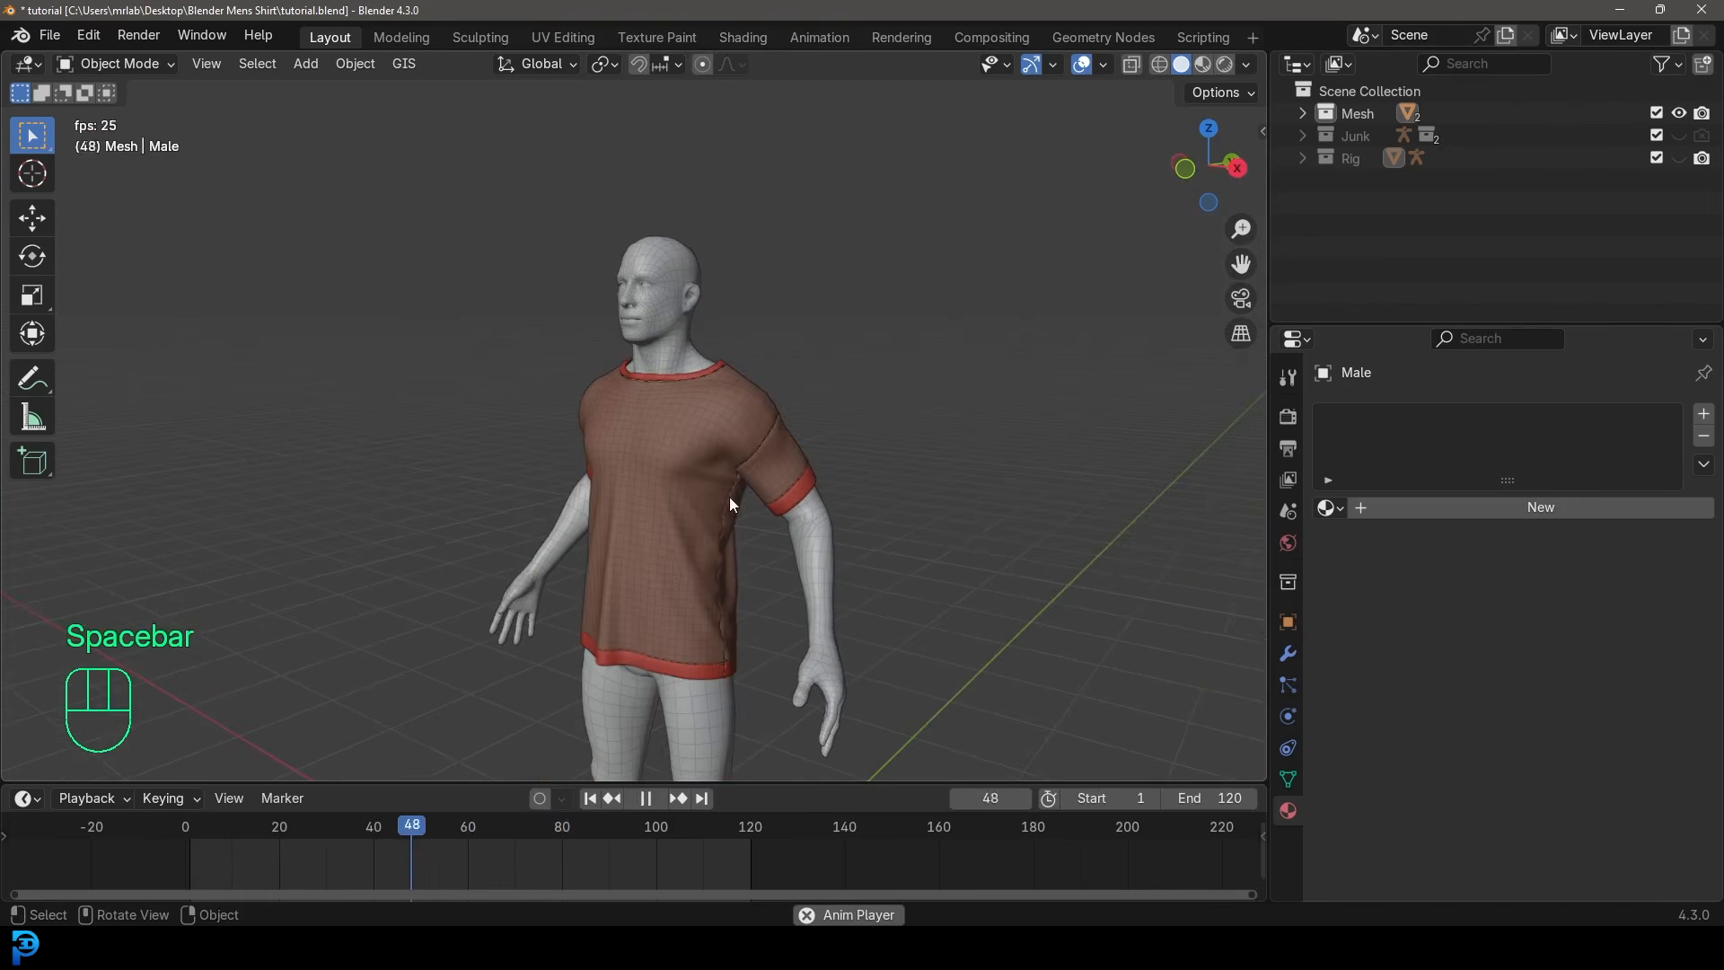
{"action": "scroll", "coordinate": [741, 527], "scroll_direction": "up", "scroll_amount": 3}
{"action": "key", "text": "space"}
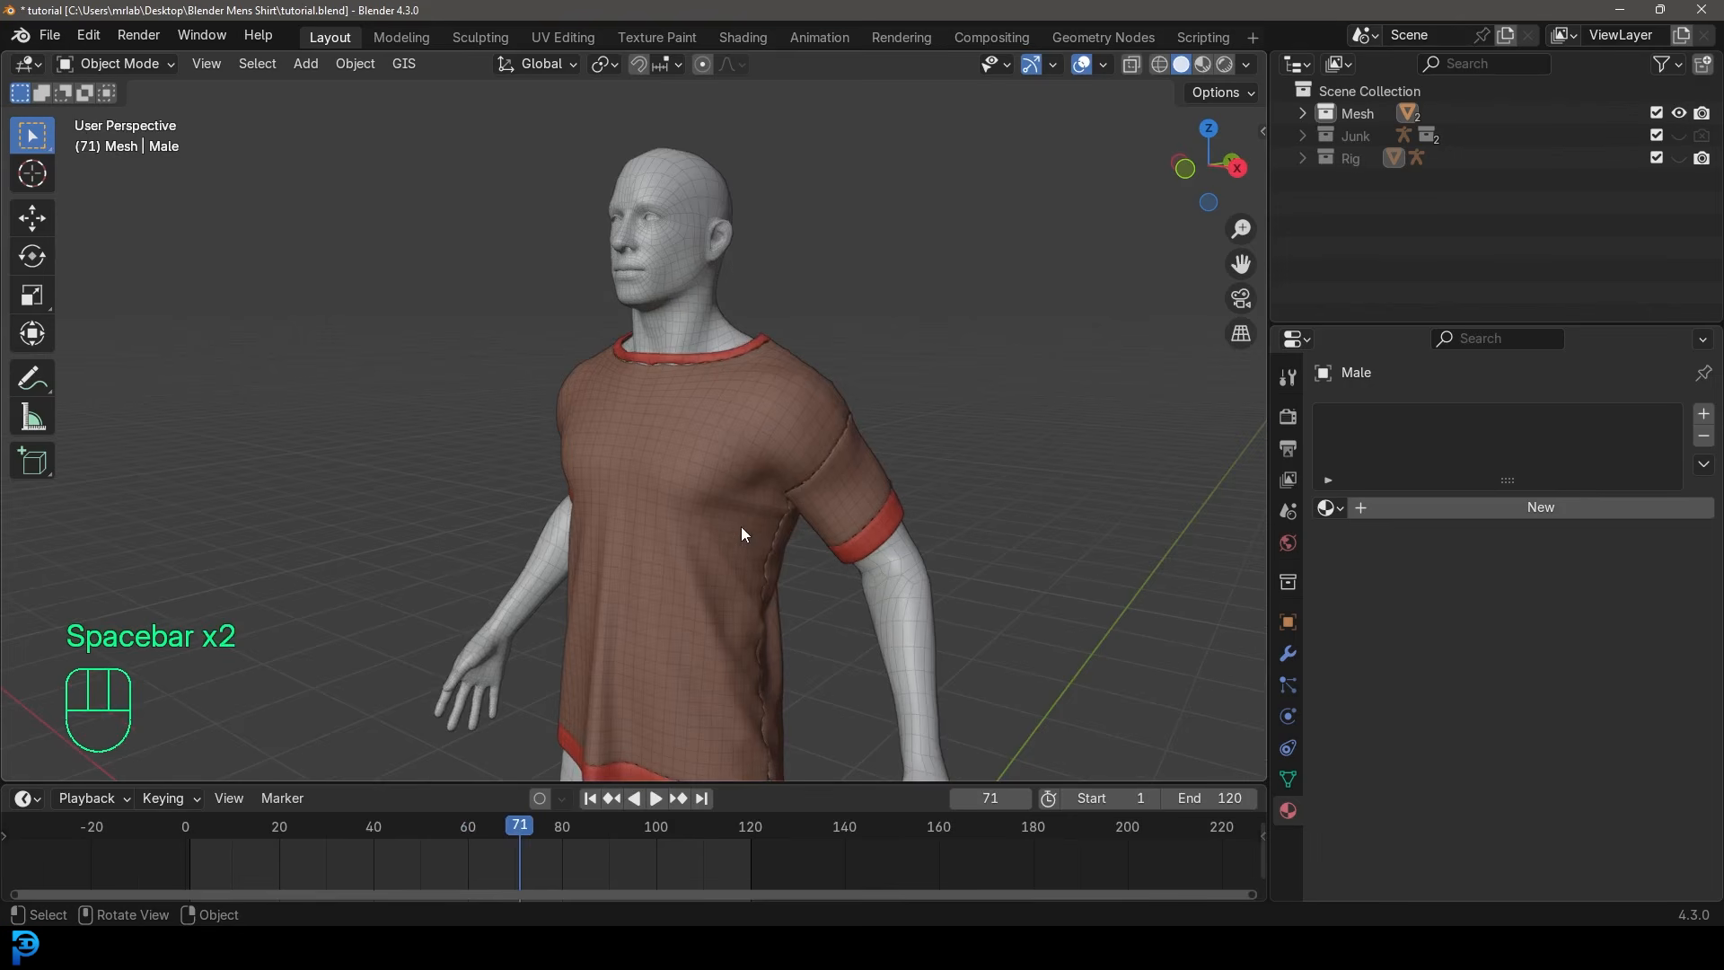
{"action": "middle_click_drag", "start_coordinate": [741, 527], "coordinate": [848, 559]}
{"action": "key", "text": "shift+Left"}
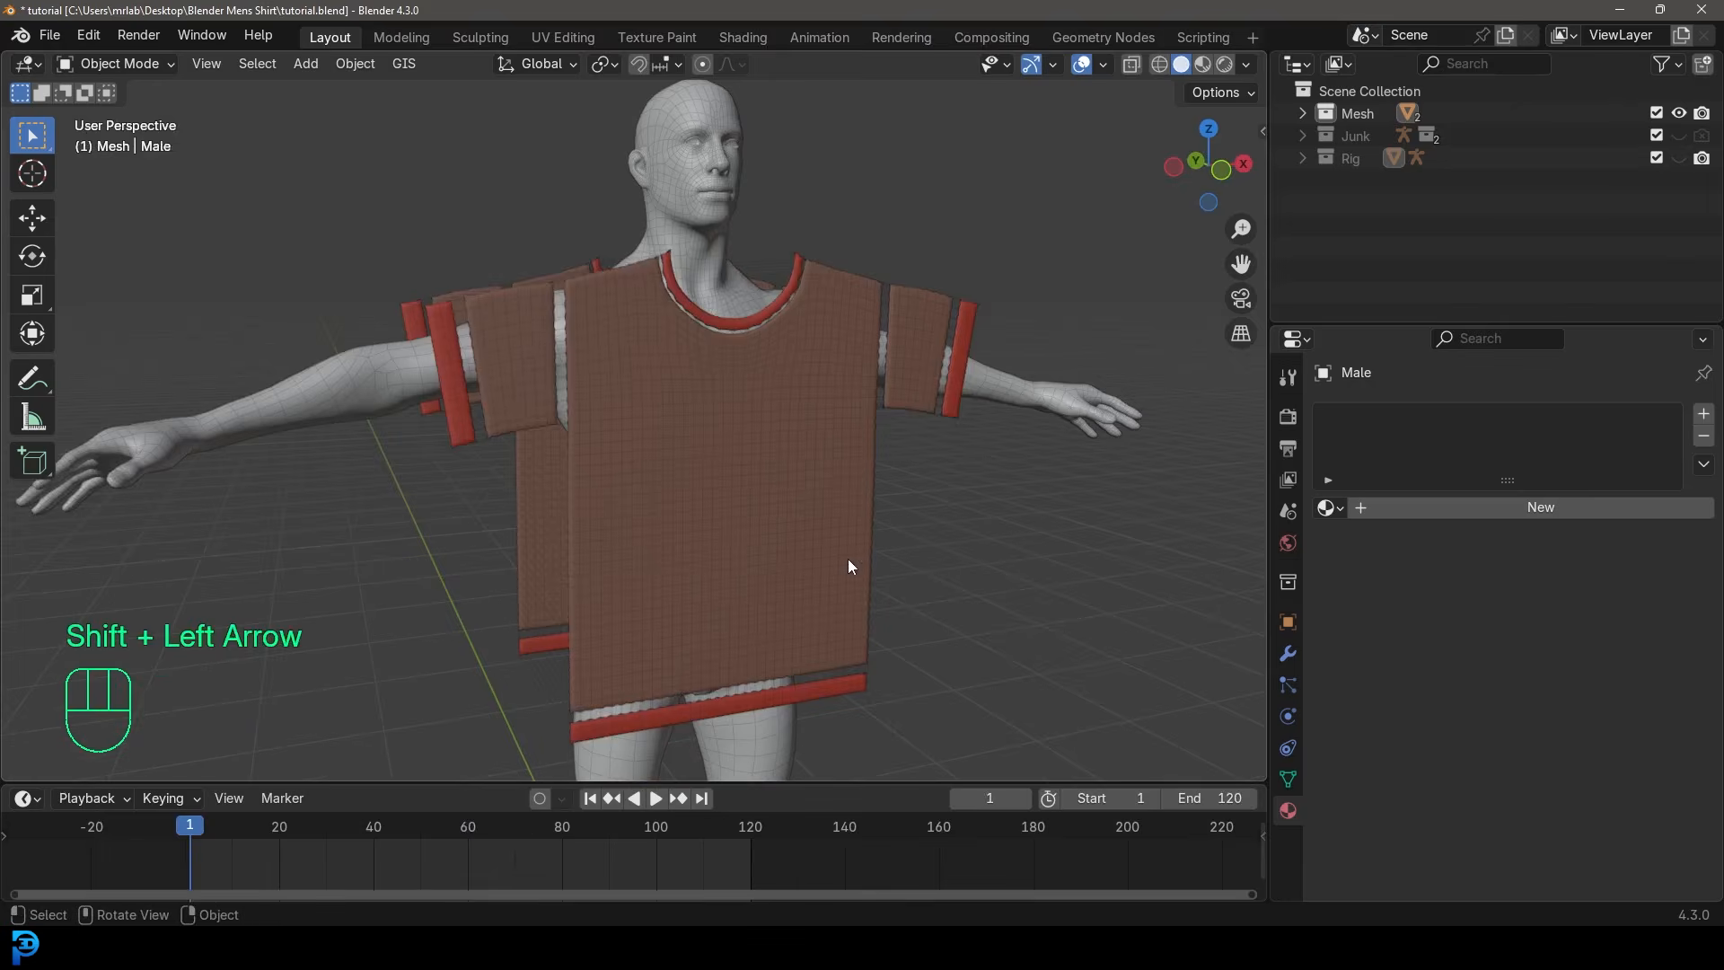
{"action": "key", "text": "space"}
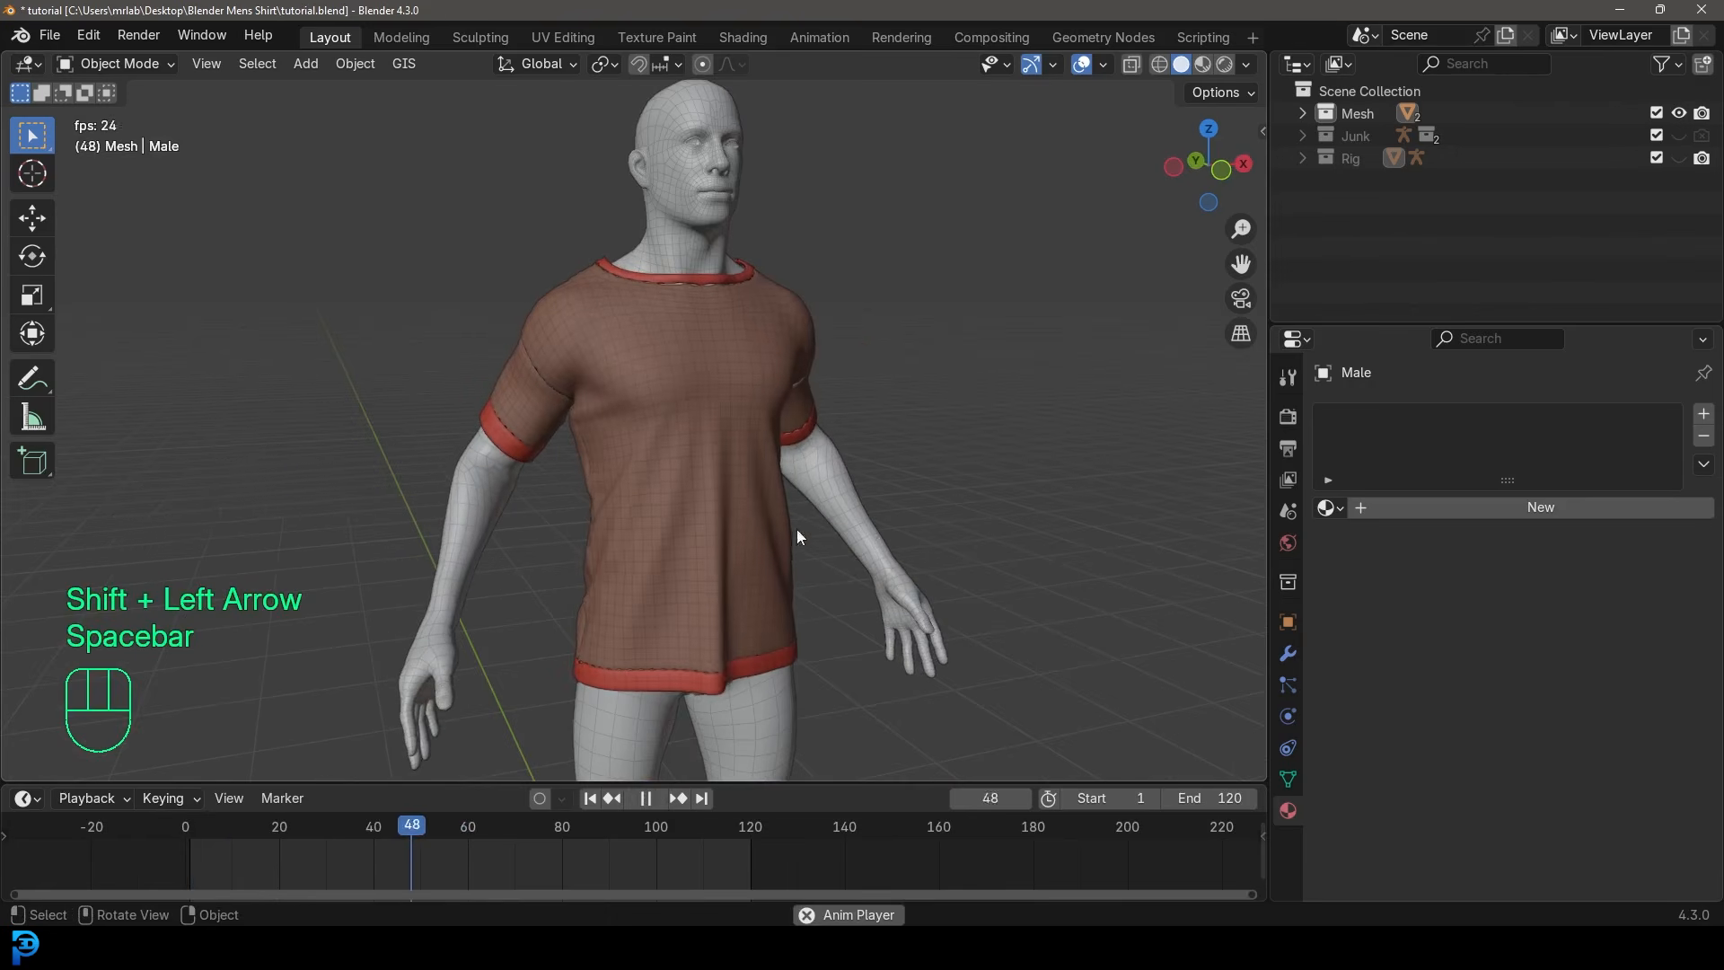
{"action": "key", "text": "space"}
{"action": "middle_click_drag", "start_coordinate": [950, 573], "coordinate": [752, 575]}
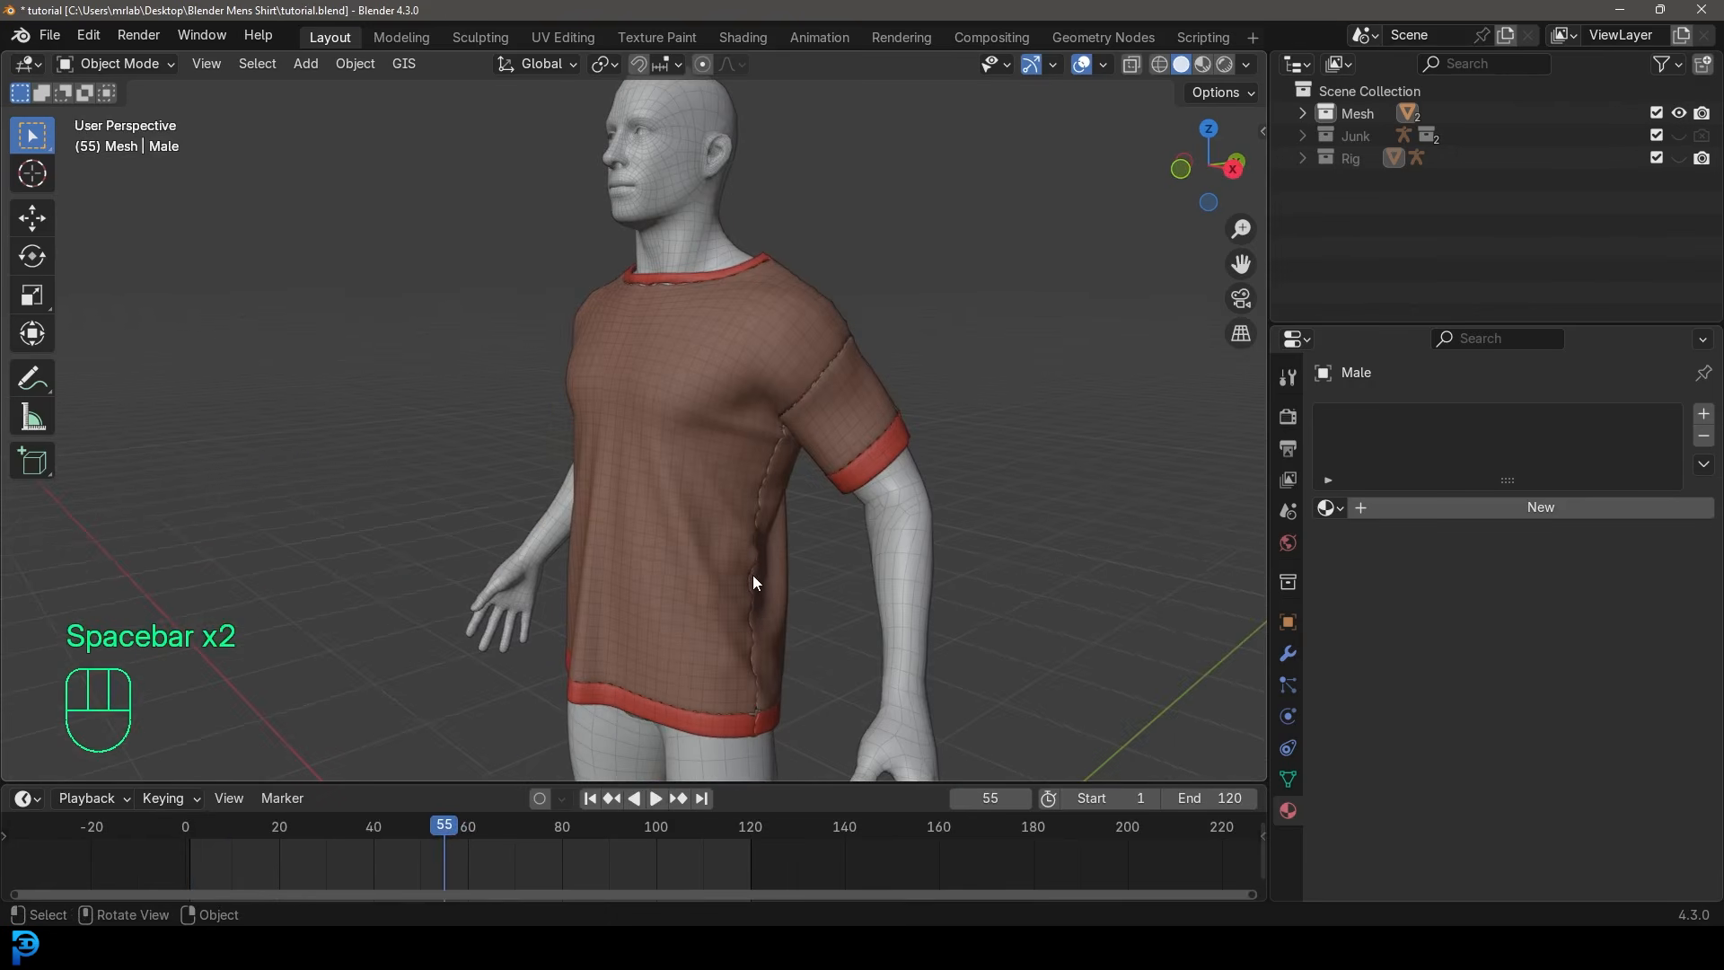
{"action": "middle_click_drag", "start_coordinate": [752, 575], "coordinate": [762, 412]}
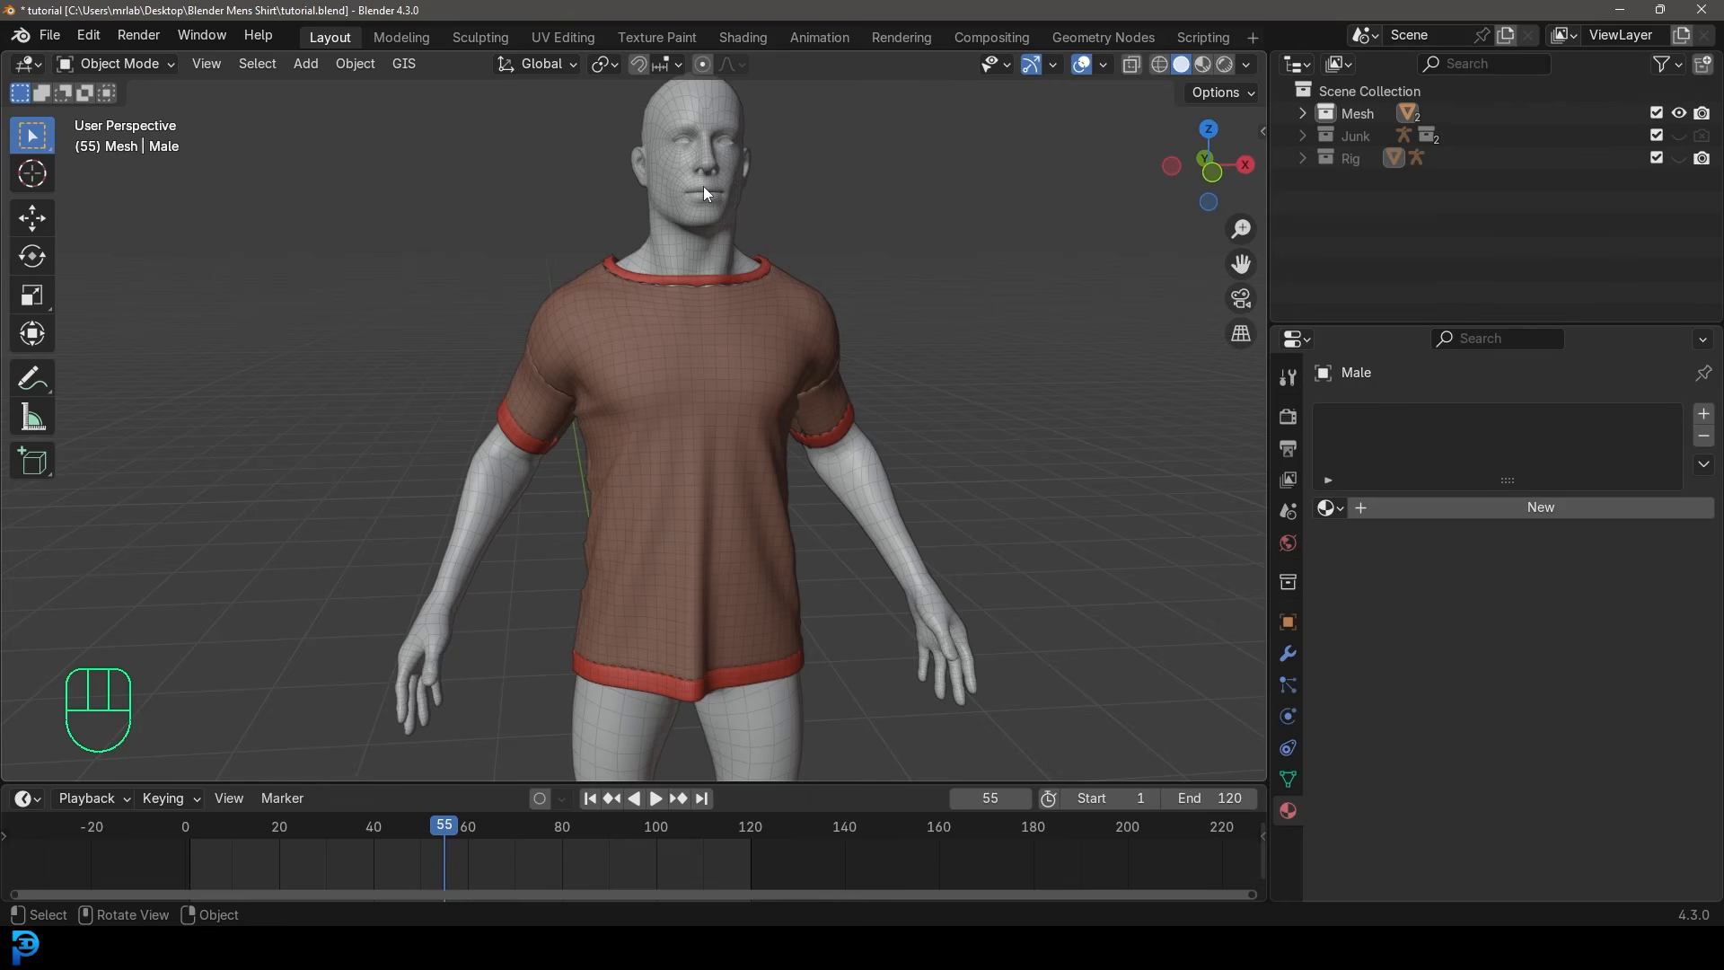
Return to frame 1 and replay the sewing simulation while viewing the shirt panels from the front.
{"action": "middle_click_drag", "start_coordinate": [705, 191], "coordinate": [614, 285]}
{"action": "middle_click_drag", "start_coordinate": [710, 218], "coordinate": [730, 328]}
{"action": "key", "text": "shift+Left"}
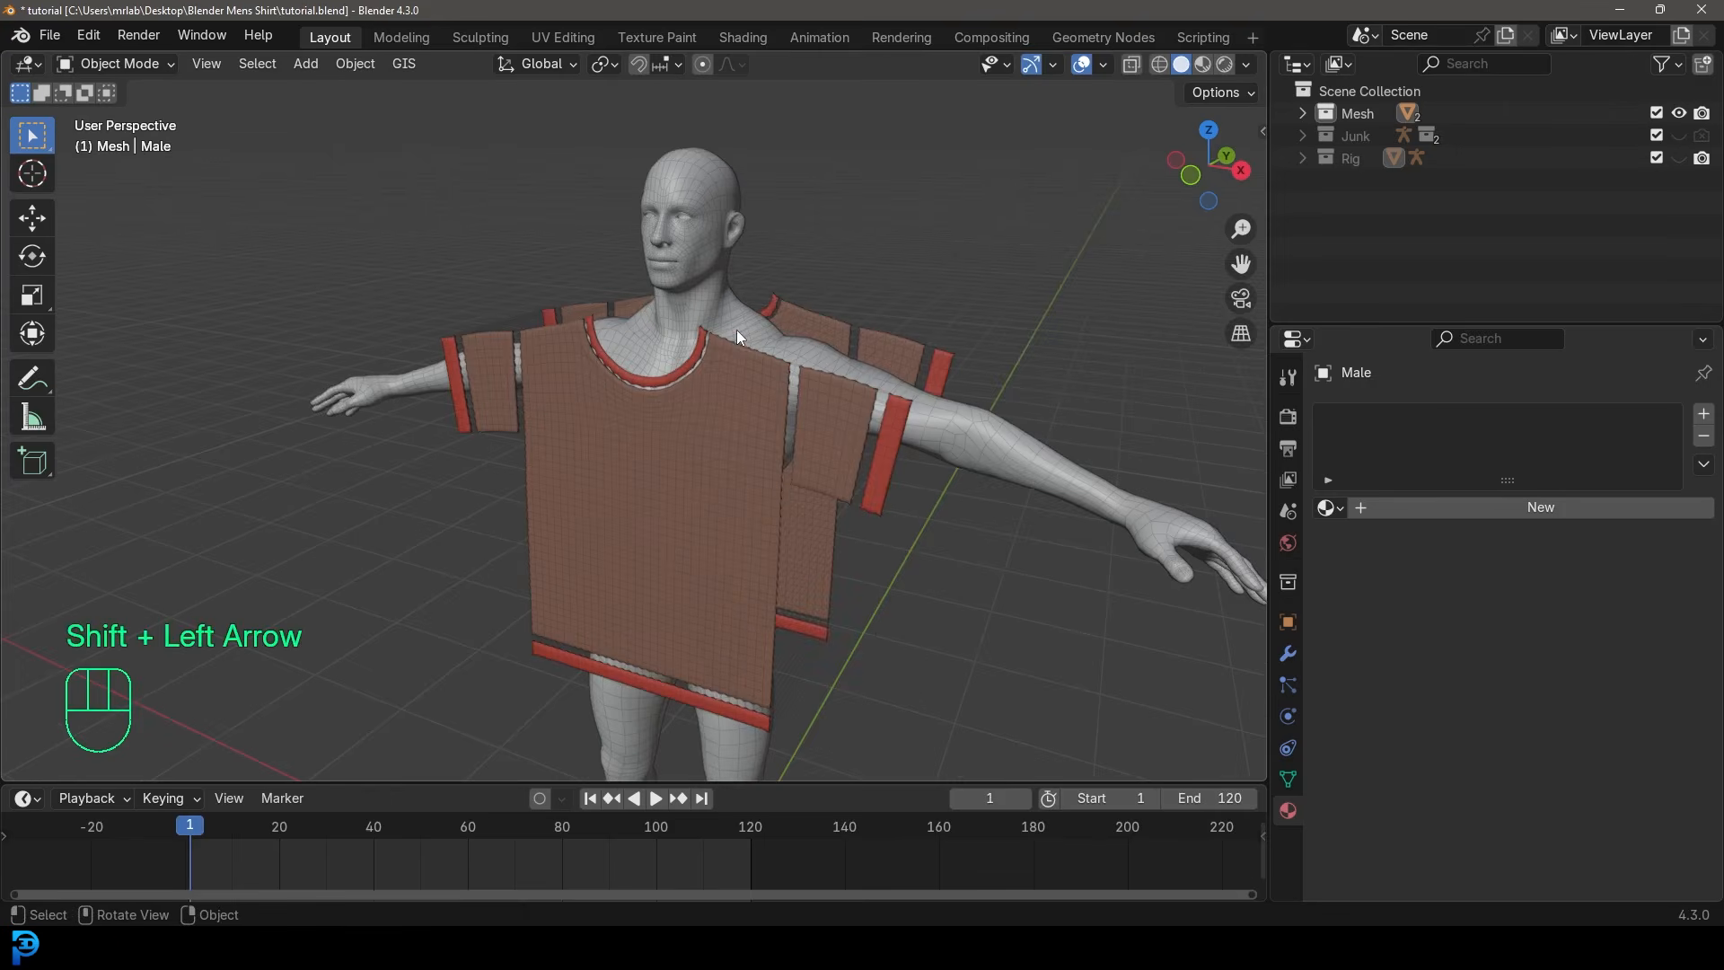
{"action": "middle_click_drag", "start_coordinate": [777, 485], "coordinate": [869, 464]}
{"action": "scroll", "coordinate": [876, 465], "scroll_direction": "up", "scroll_amount": 2}
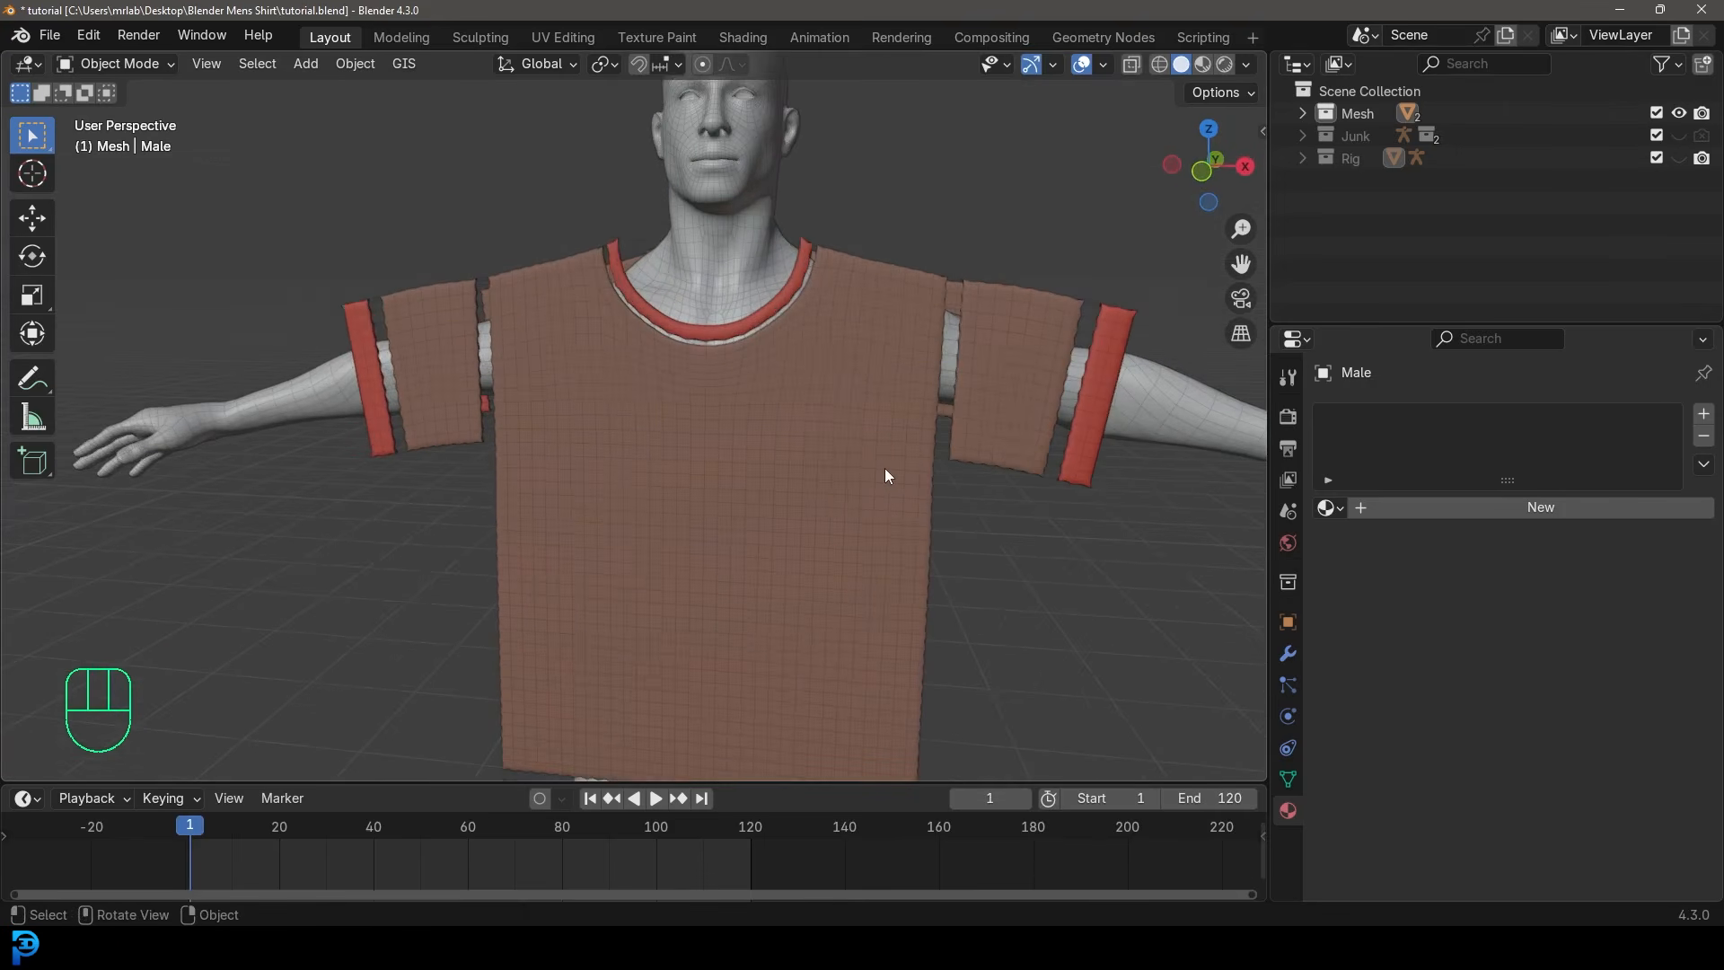
{"action": "key", "text": "space"}
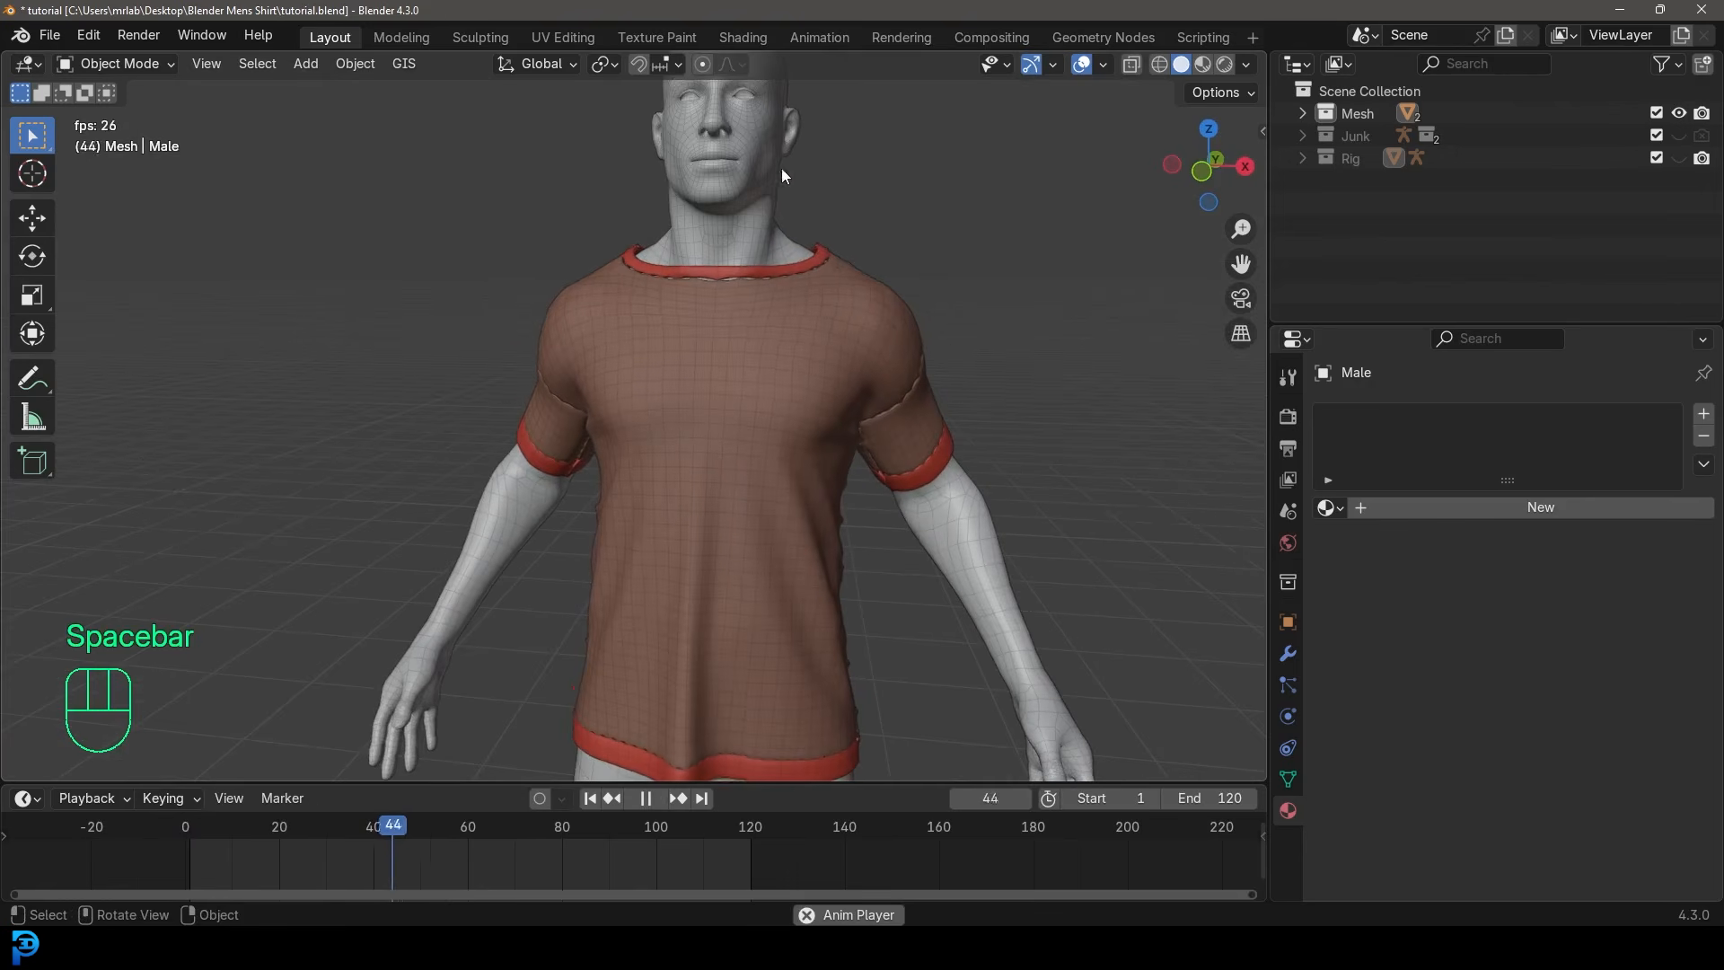
{"action": "key", "text": "space"}
Hide the male body and examine the simulated shirt's side seams, sleeves and collar.
{"action": "key", "text": "h"}
{"action": "middle_click_drag", "start_coordinate": [896, 379], "coordinate": [551, 535]}
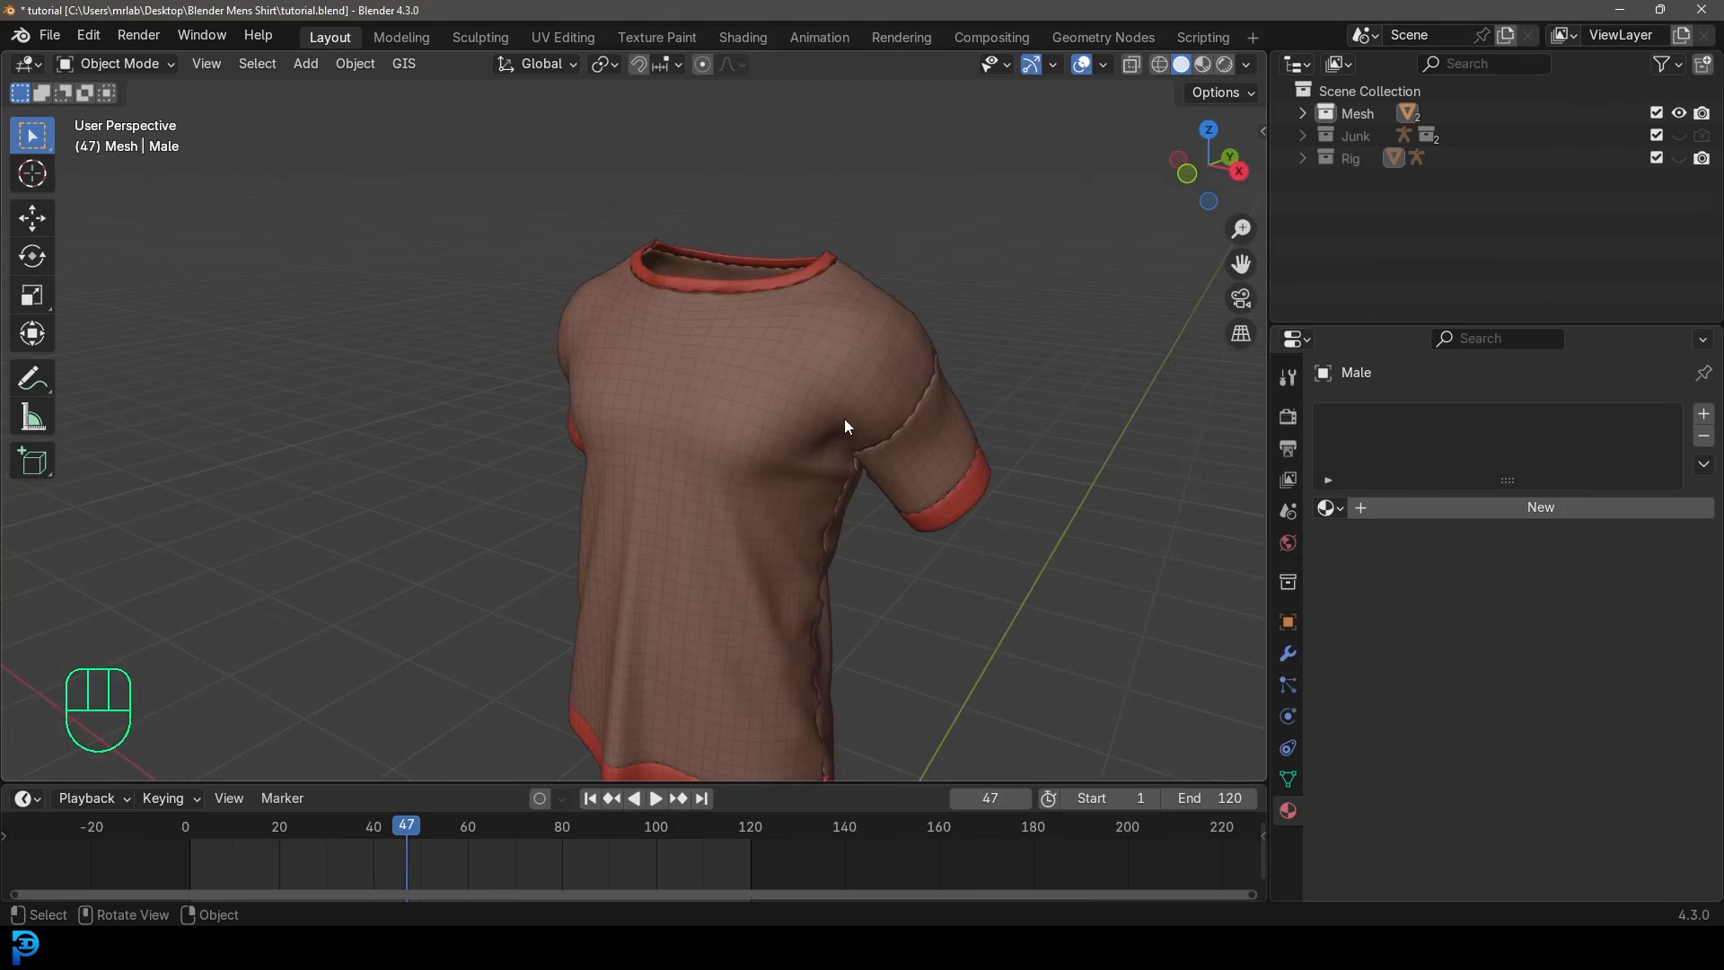
{"action": "middle_click_drag", "start_coordinate": [805, 488], "coordinate": [745, 408], "text": "shift"}
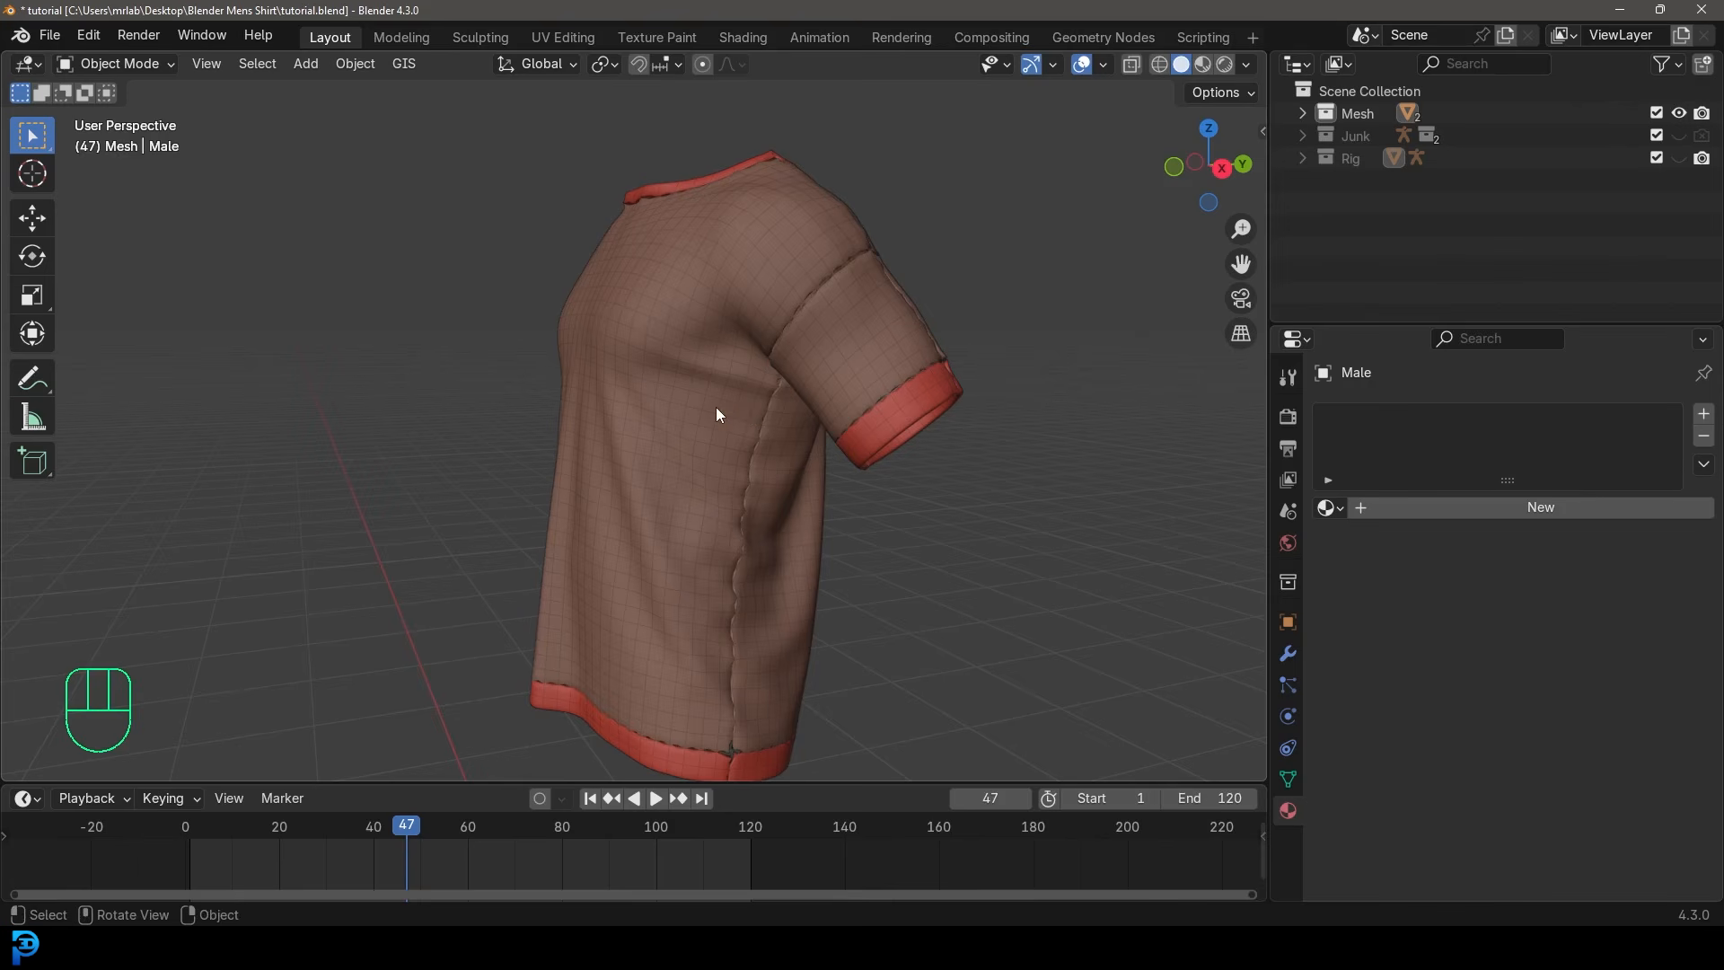
{"action": "middle_click_drag", "start_coordinate": [706, 415], "coordinate": [761, 456]}
{"action": "key", "text": "shift+Left"}
{"action": "key", "text": "space"}
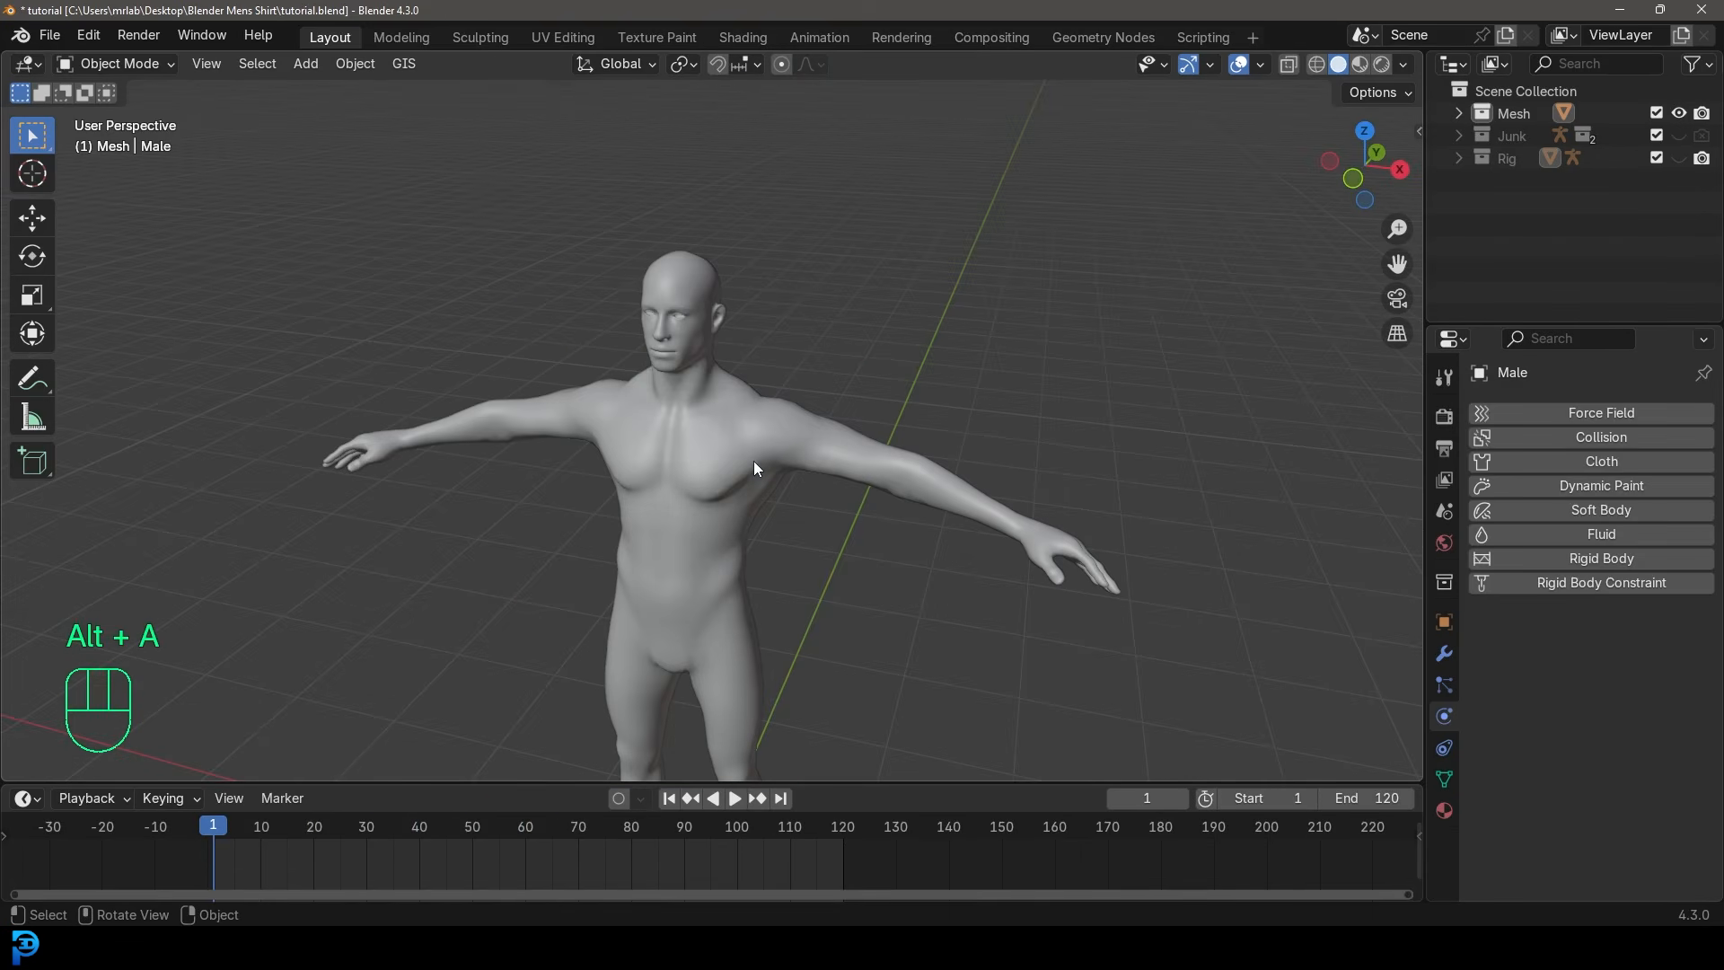
View the male body from the front, play its arm-lowering animation, and return to frame 1.
{"action": "middle_click_drag", "start_coordinate": [773, 471], "coordinate": [782, 518]}
{"action": "scroll", "coordinate": [844, 461], "scroll_direction": "up", "scroll_amount": 3}
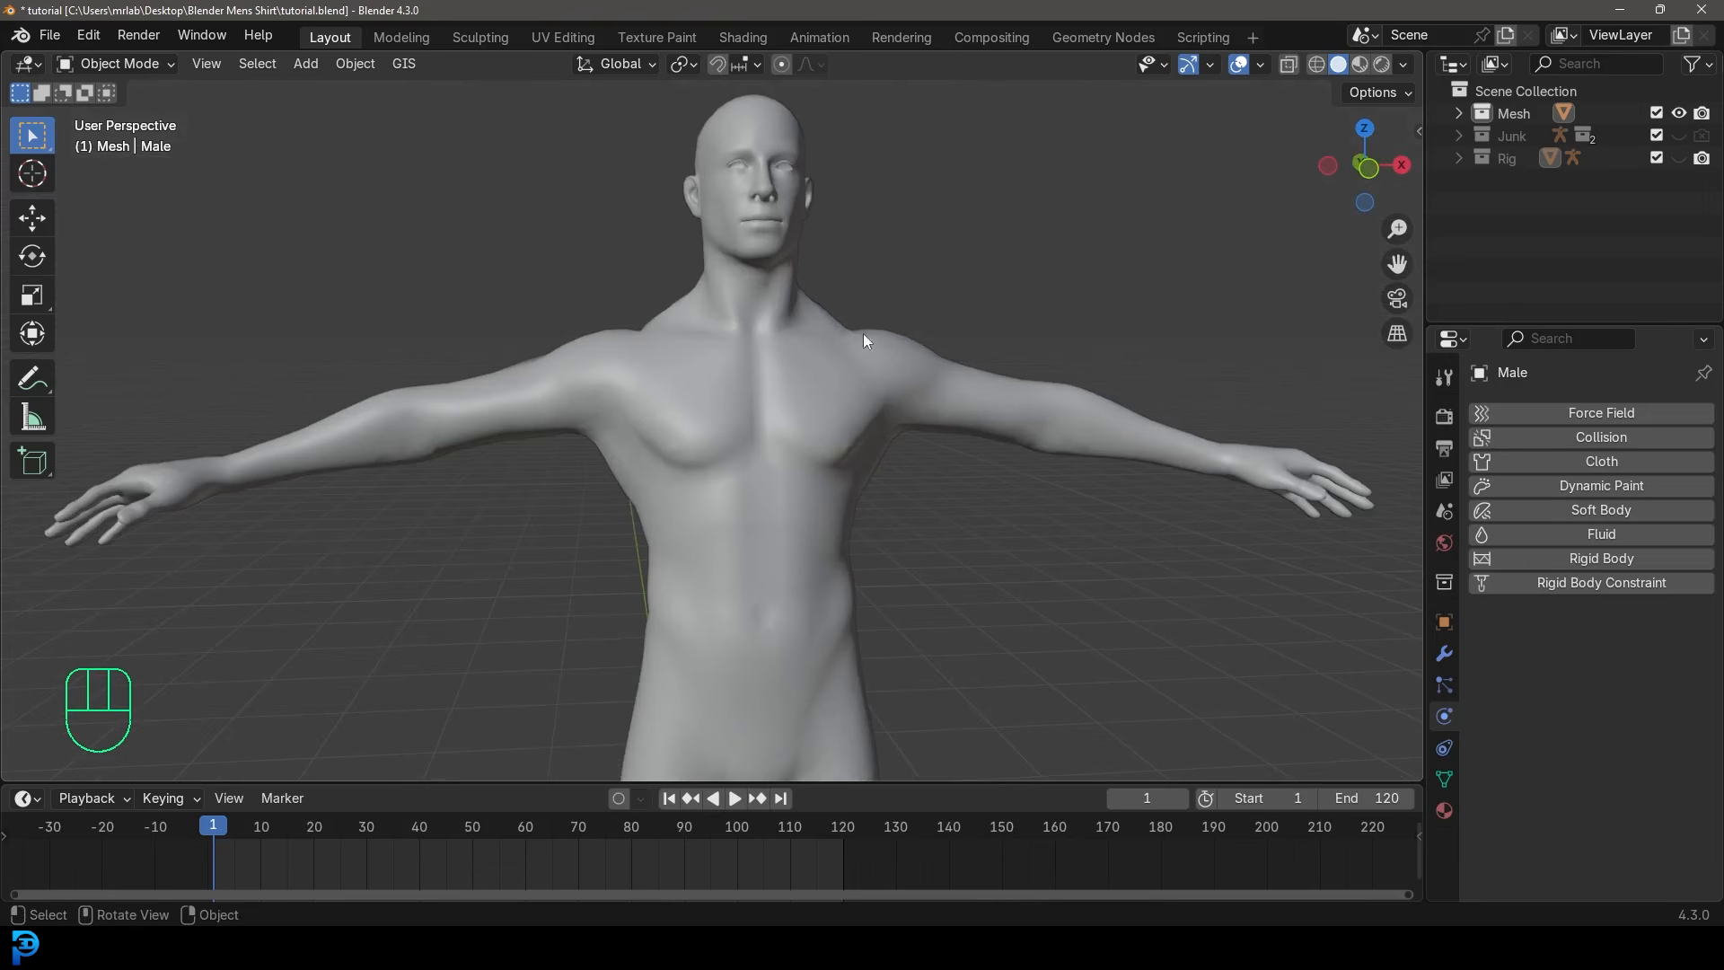
{"action": "key", "text": "KP_1"}
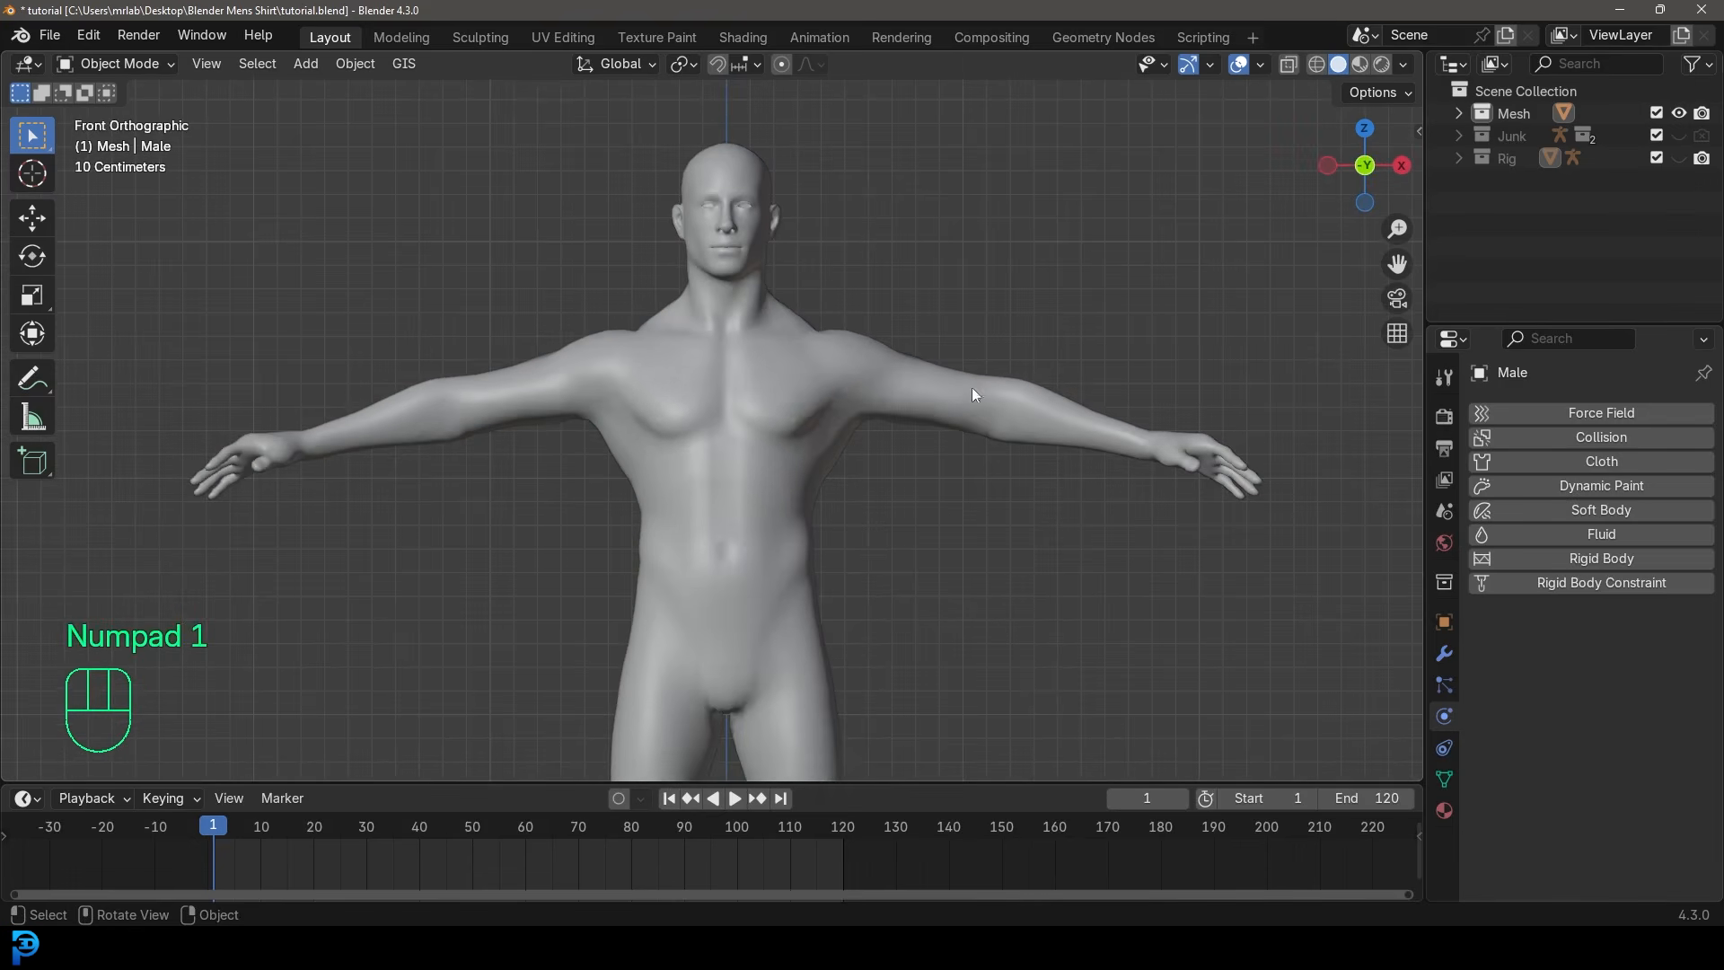
{"action": "scroll", "coordinate": [835, 358], "scroll_direction": "up", "scroll_amount": 2}
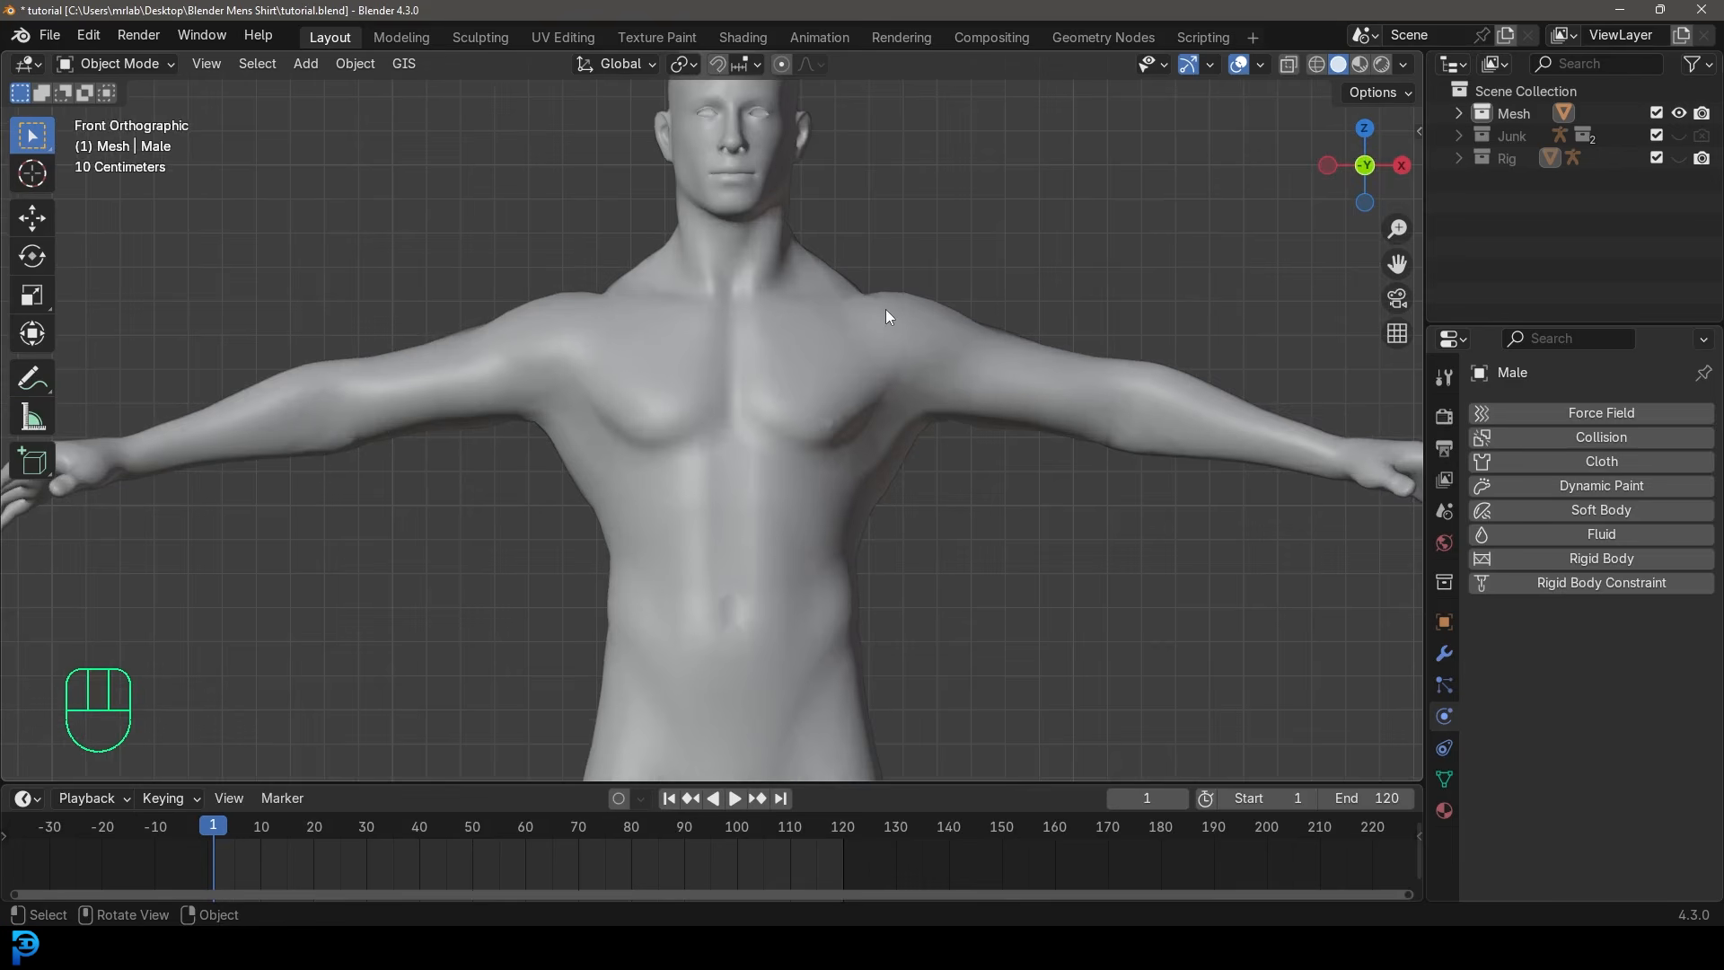
{"action": "scroll", "coordinate": [885, 417], "scroll_direction": "down", "scroll_amount": 3}
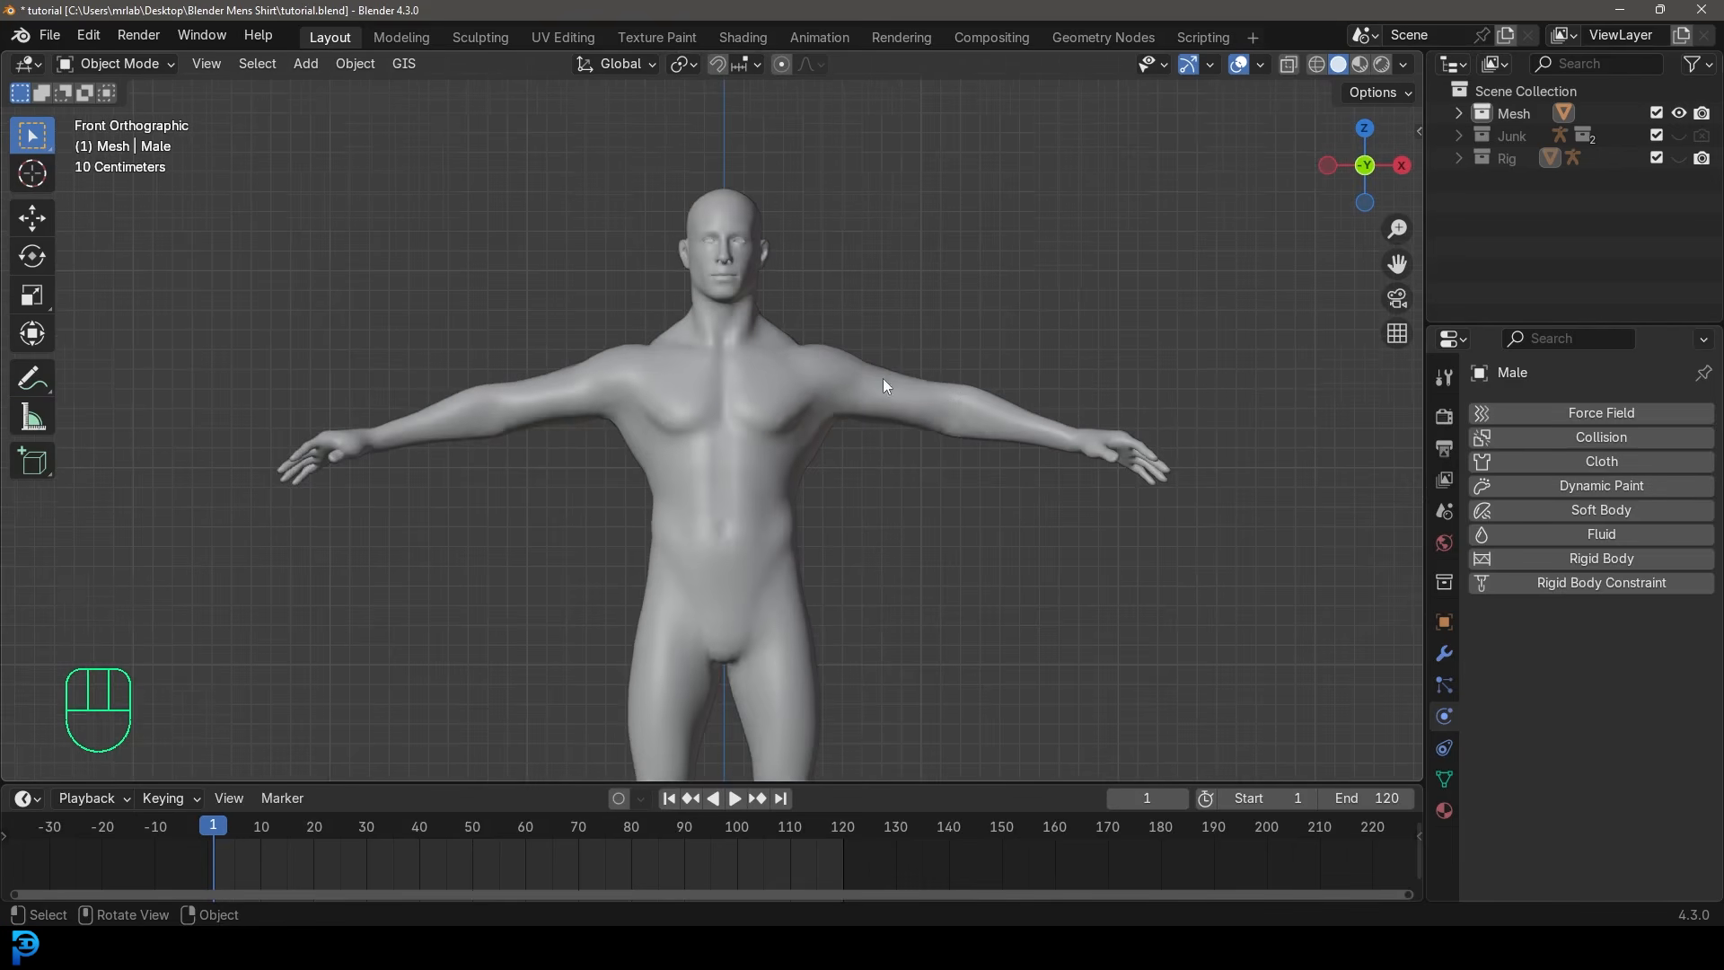
{"action": "scroll", "coordinate": [1029, 346], "scroll_direction": "up", "scroll_amount": 2}
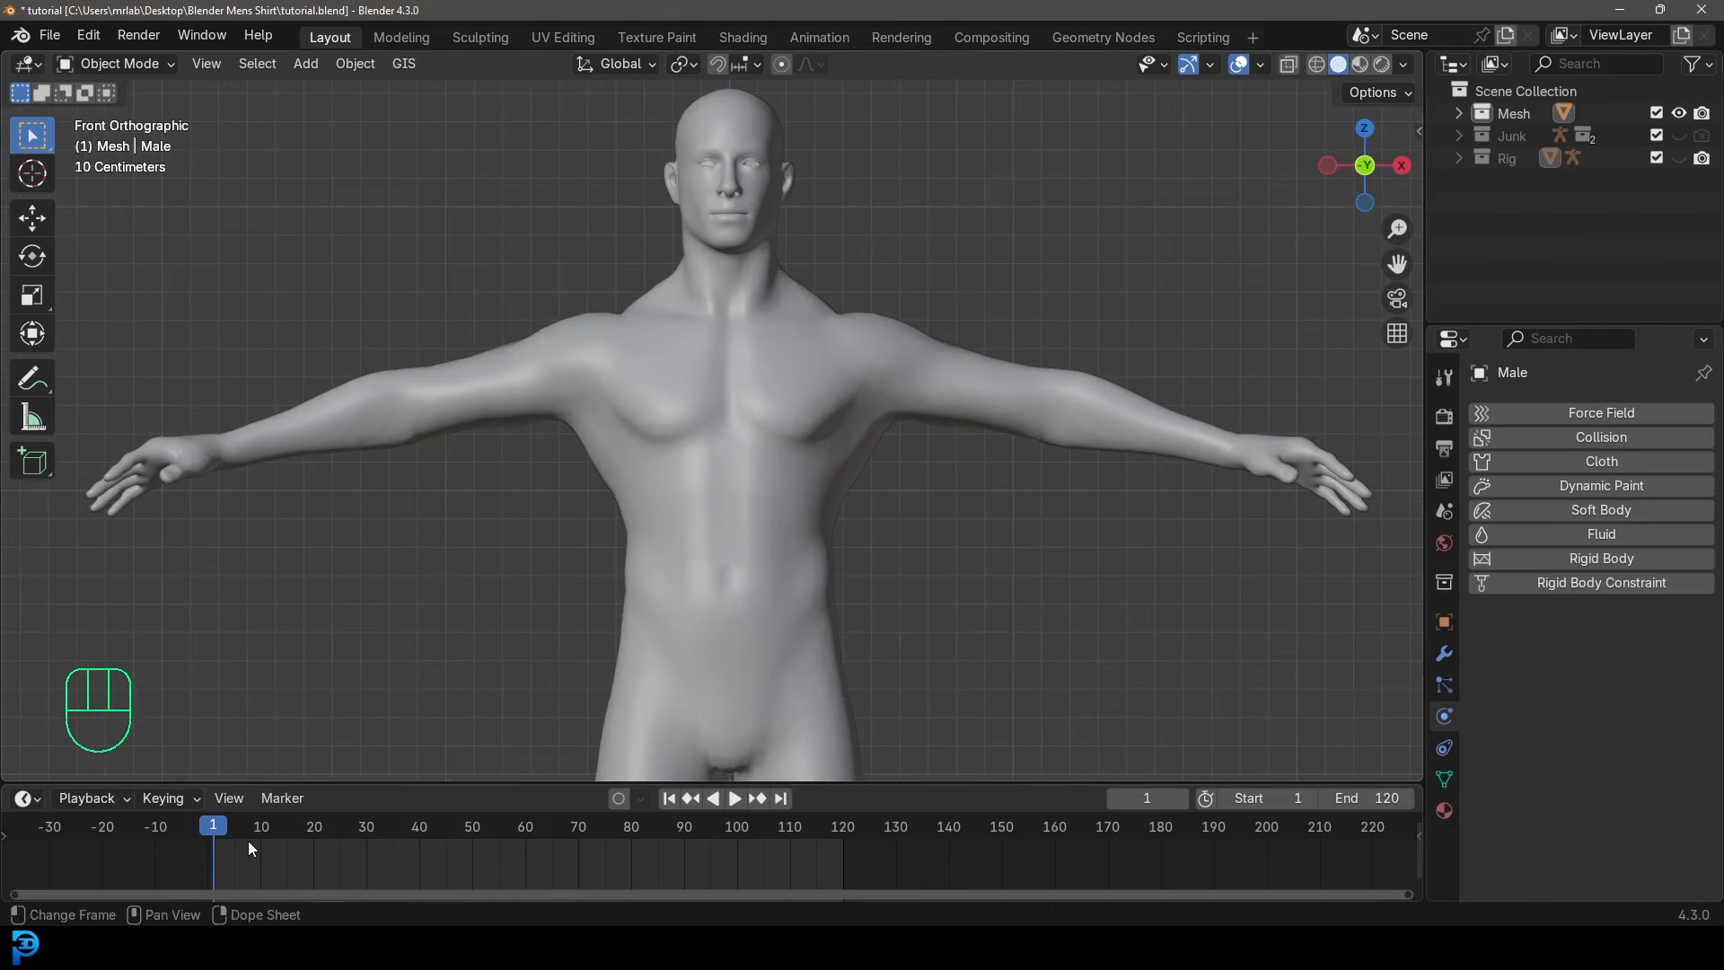
{"action": "key", "text": "space"}
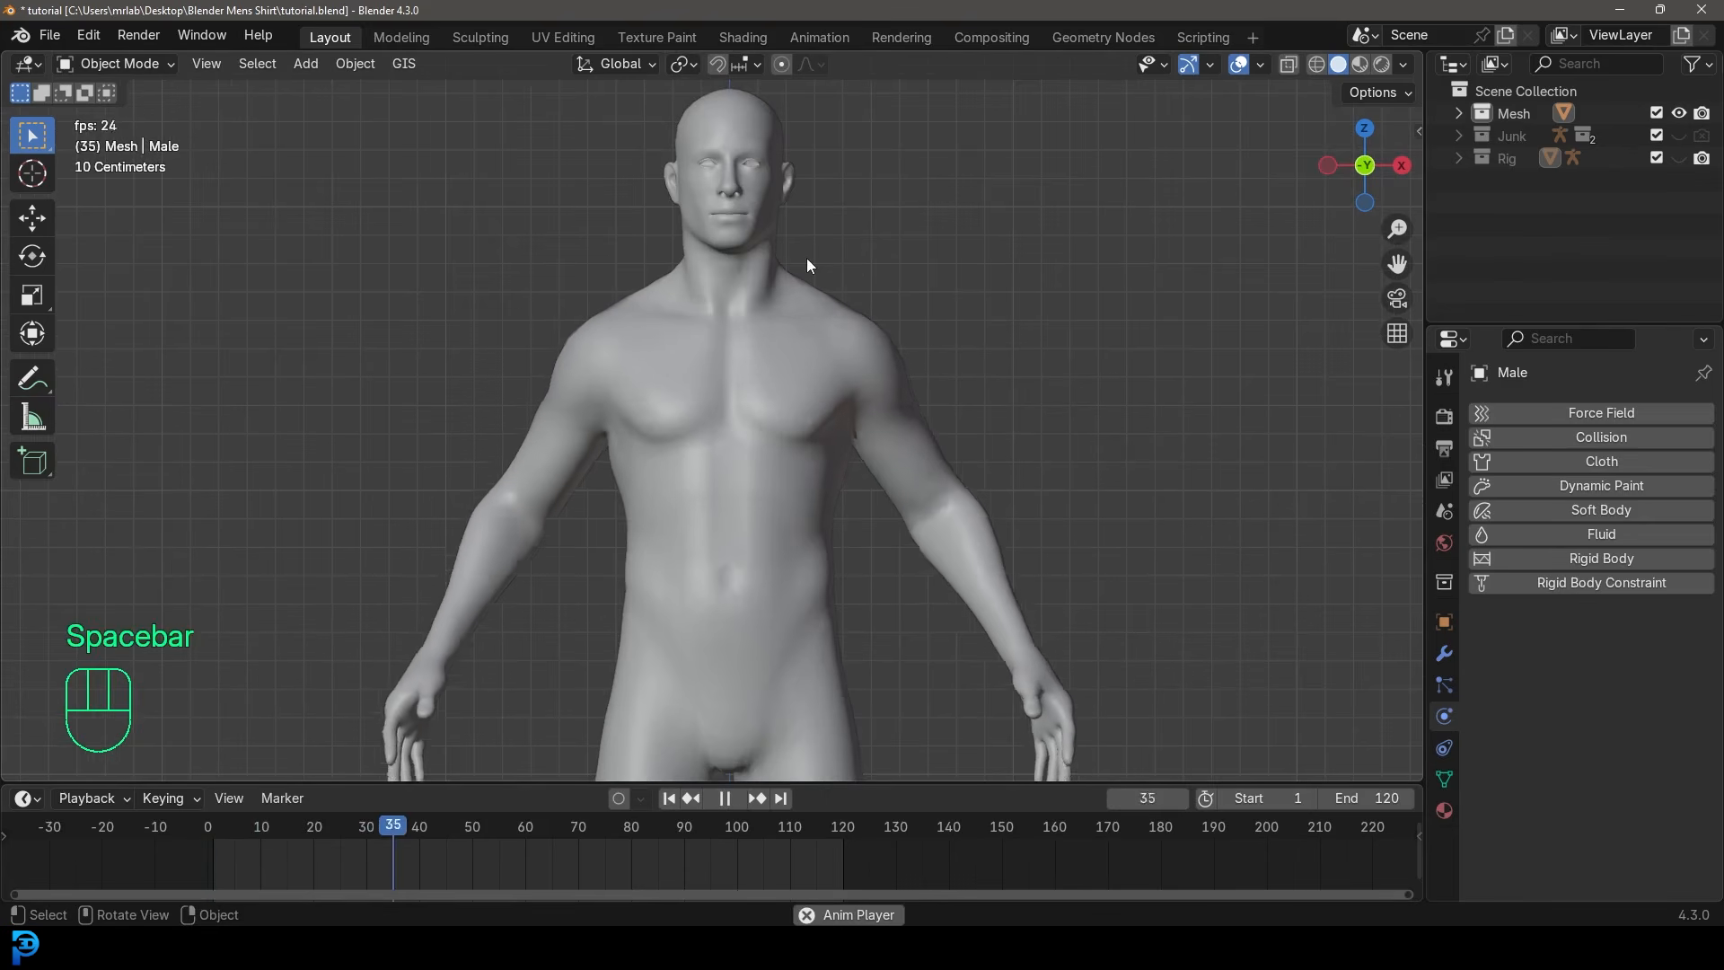
{"action": "key", "text": "space"}
{"action": "key", "text": "shift+Left"}
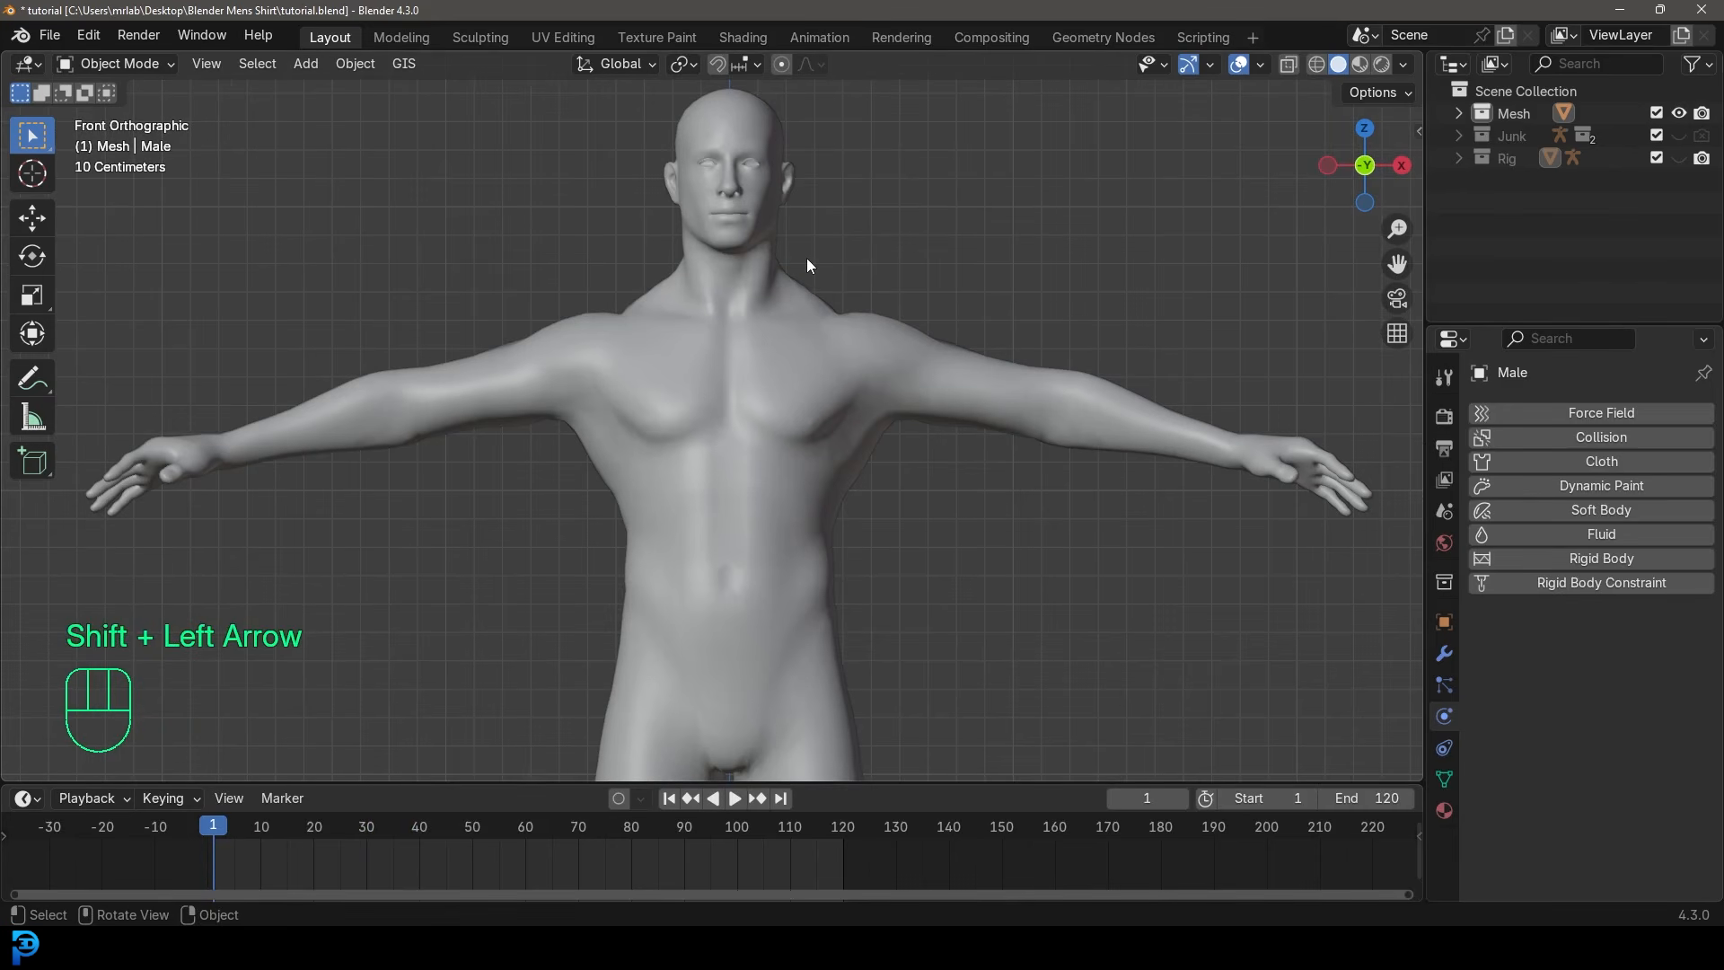
Add Collision physics to the male body.
{"action": "middle_click_drag", "start_coordinate": [730, 371], "coordinate": [743, 393], "text": "shift"}
{"action": "scroll", "coordinate": [744, 394], "scroll_direction": "down", "scroll_amount": 3}
{"action": "middle_click_drag", "start_coordinate": [761, 544], "coordinate": [753, 377], "text": "shift"}
{"action": "scroll", "coordinate": [758, 481], "scroll_direction": "down", "scroll_amount": 3}
{"action": "scroll", "coordinate": [706, 377], "scroll_direction": "up", "scroll_amount": 1}
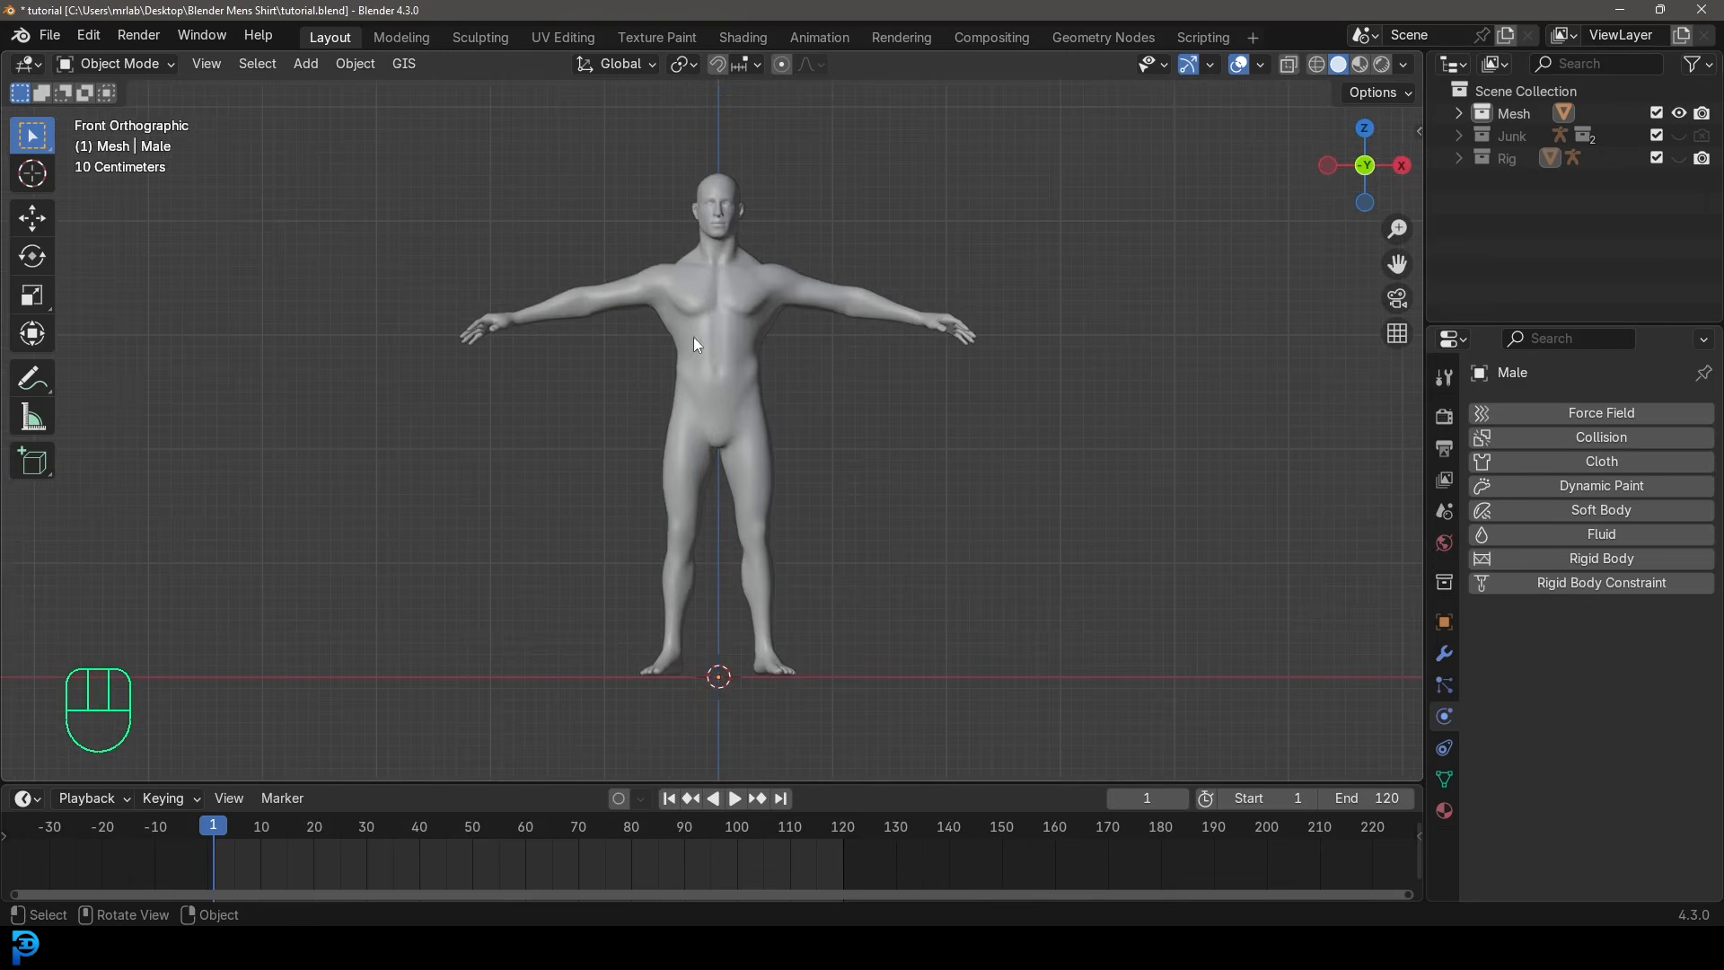
{"action": "middle_click_drag", "start_coordinate": [704, 295], "coordinate": [714, 334], "text": "shift"}
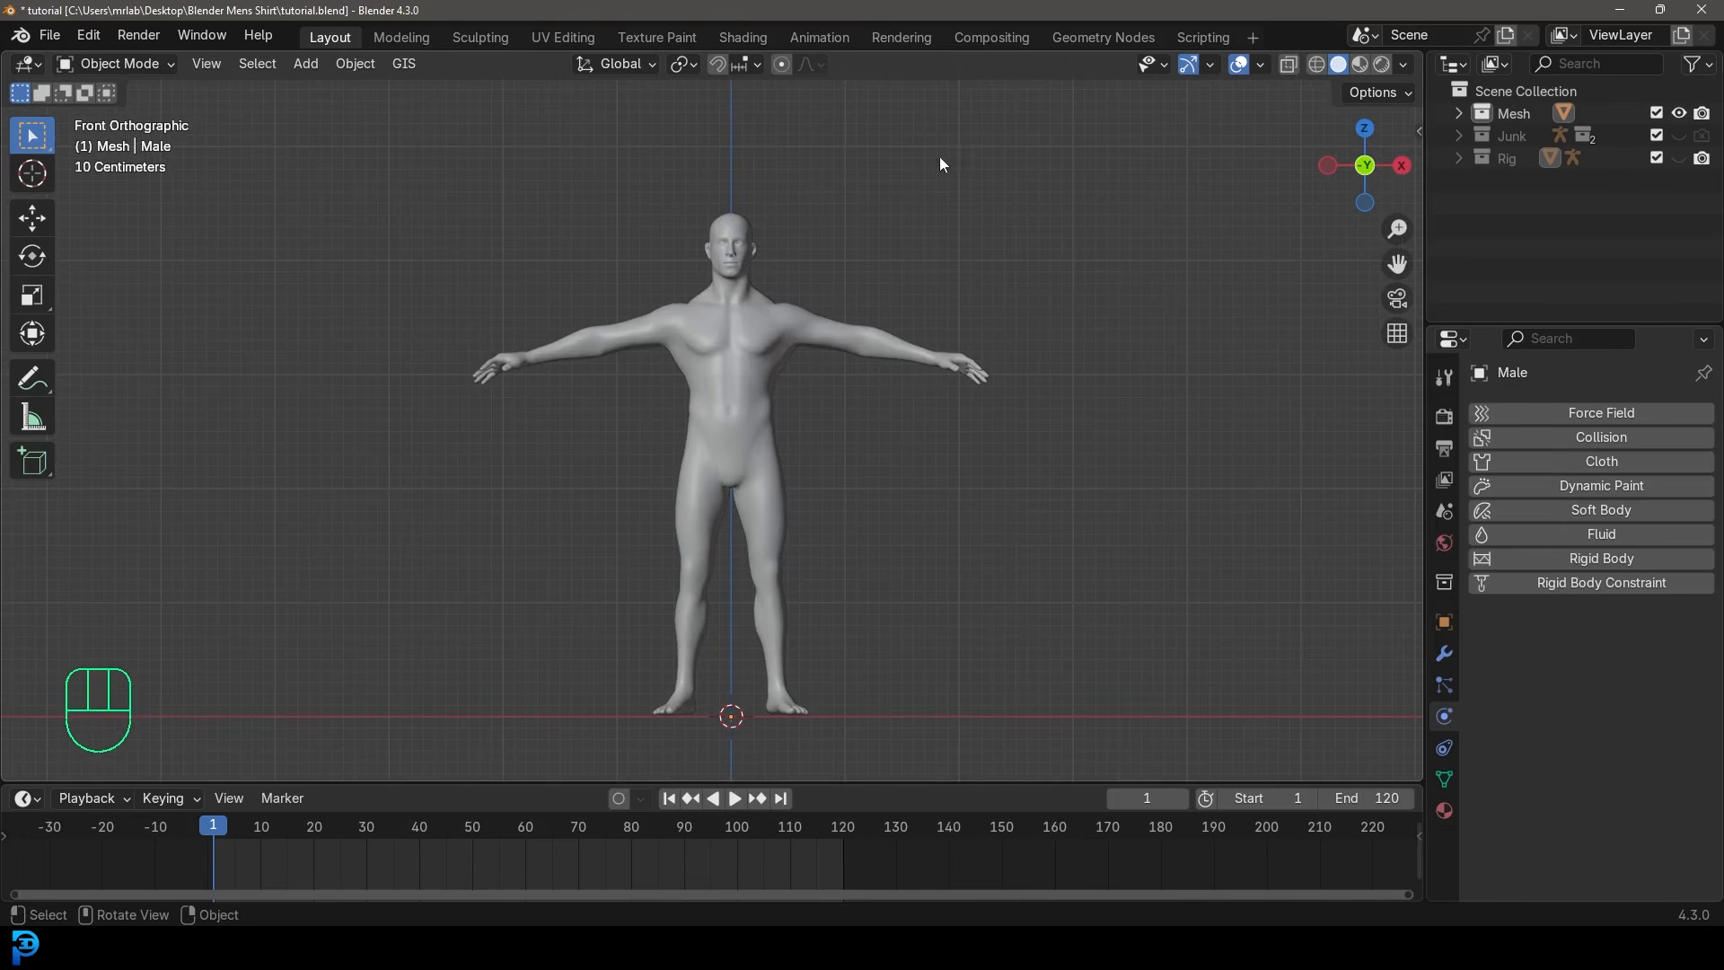
{"action": "left_click", "coordinate": [753, 304]}
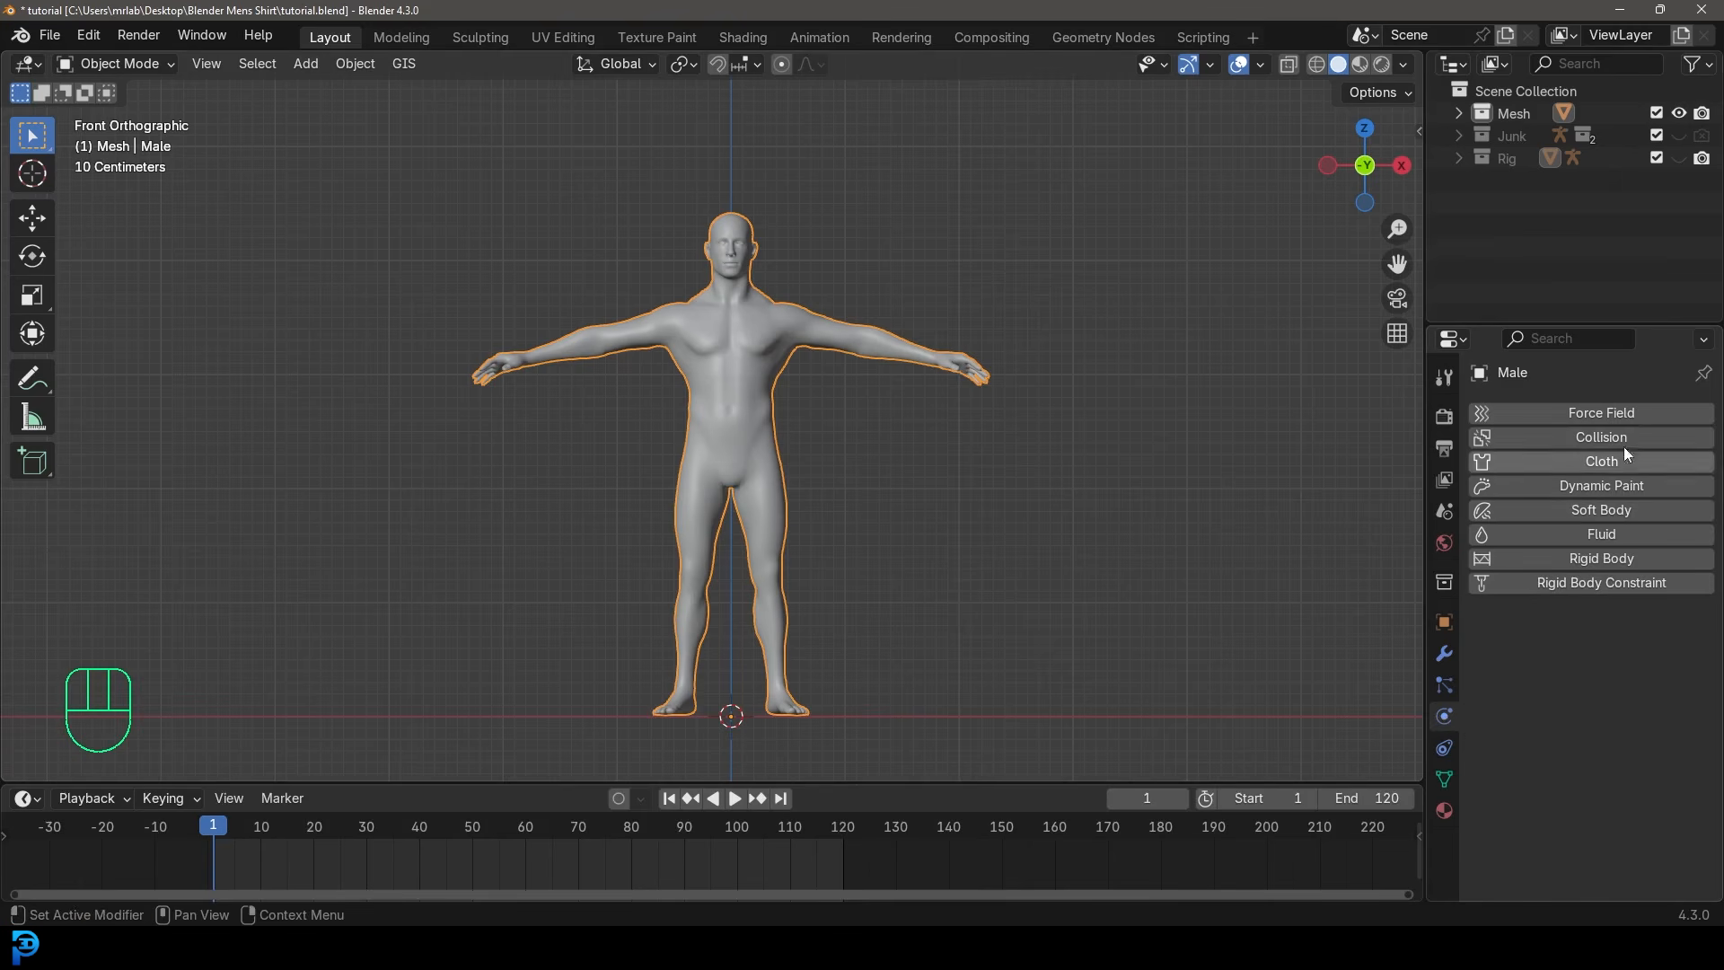
{"action": "left_click", "coordinate": [1578, 438]}
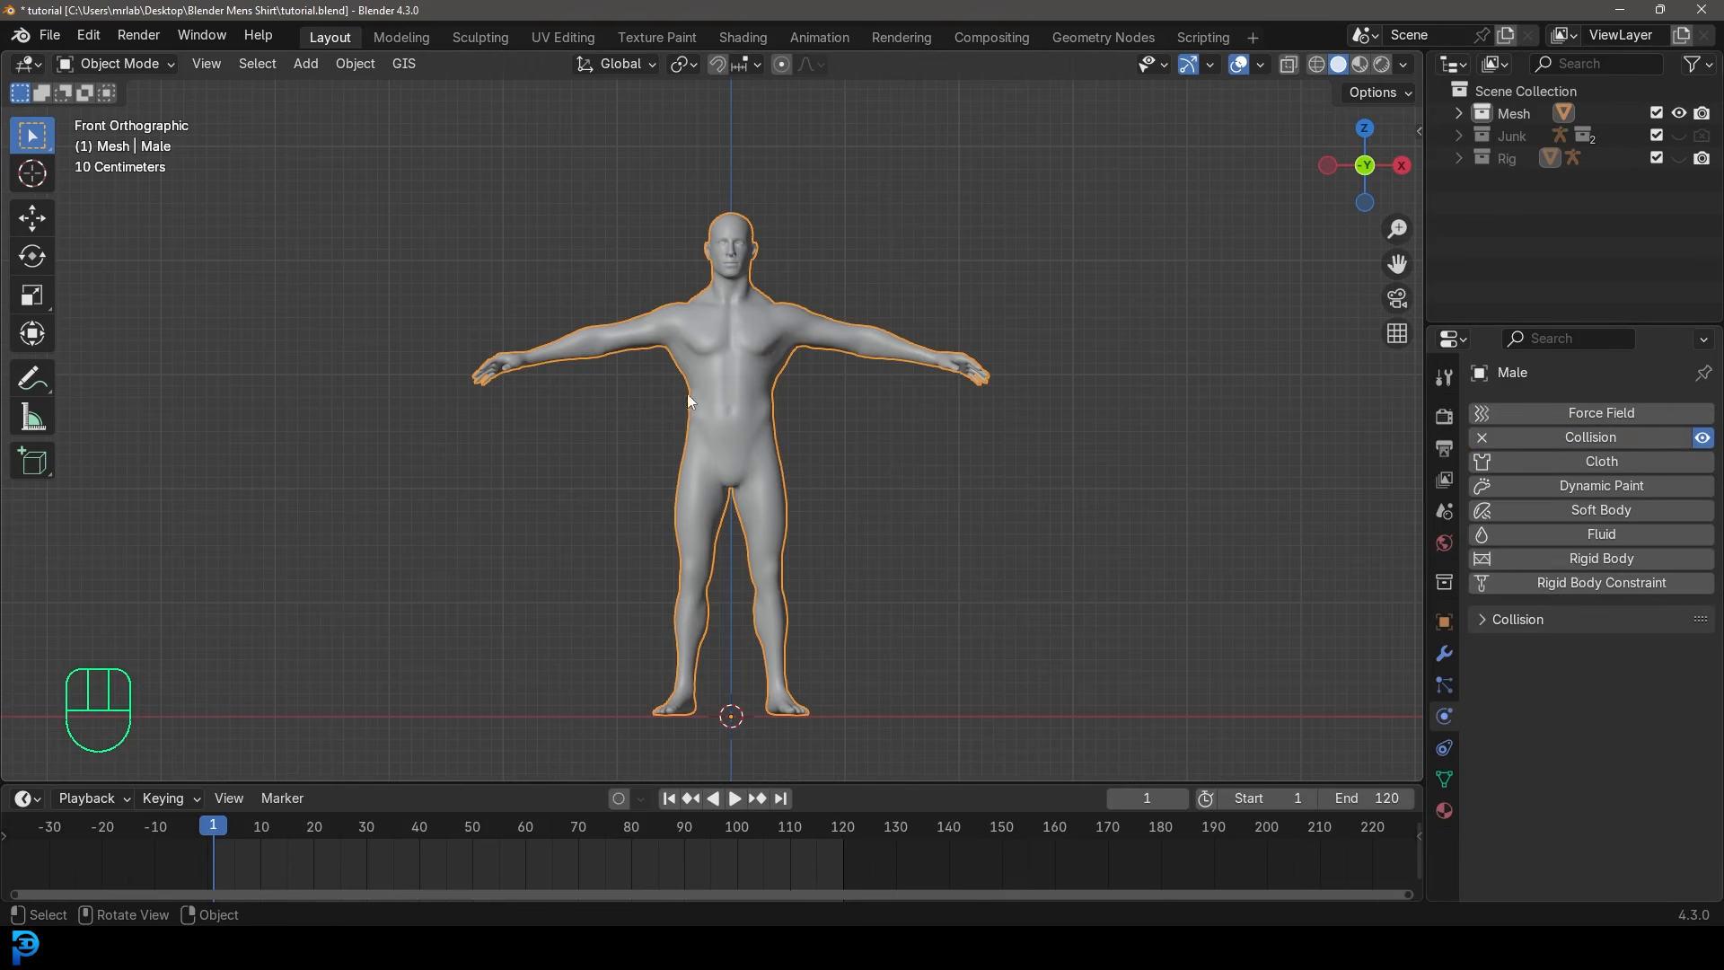
Check the order of the Armature and Collision modifiers on the male body and collapse the Collision entry.
{"action": "scroll", "coordinate": [1074, 388], "scroll_direction": "up", "scroll_amount": 3}
{"action": "scroll", "coordinate": [912, 261], "scroll_direction": "down", "scroll_amount": 2}
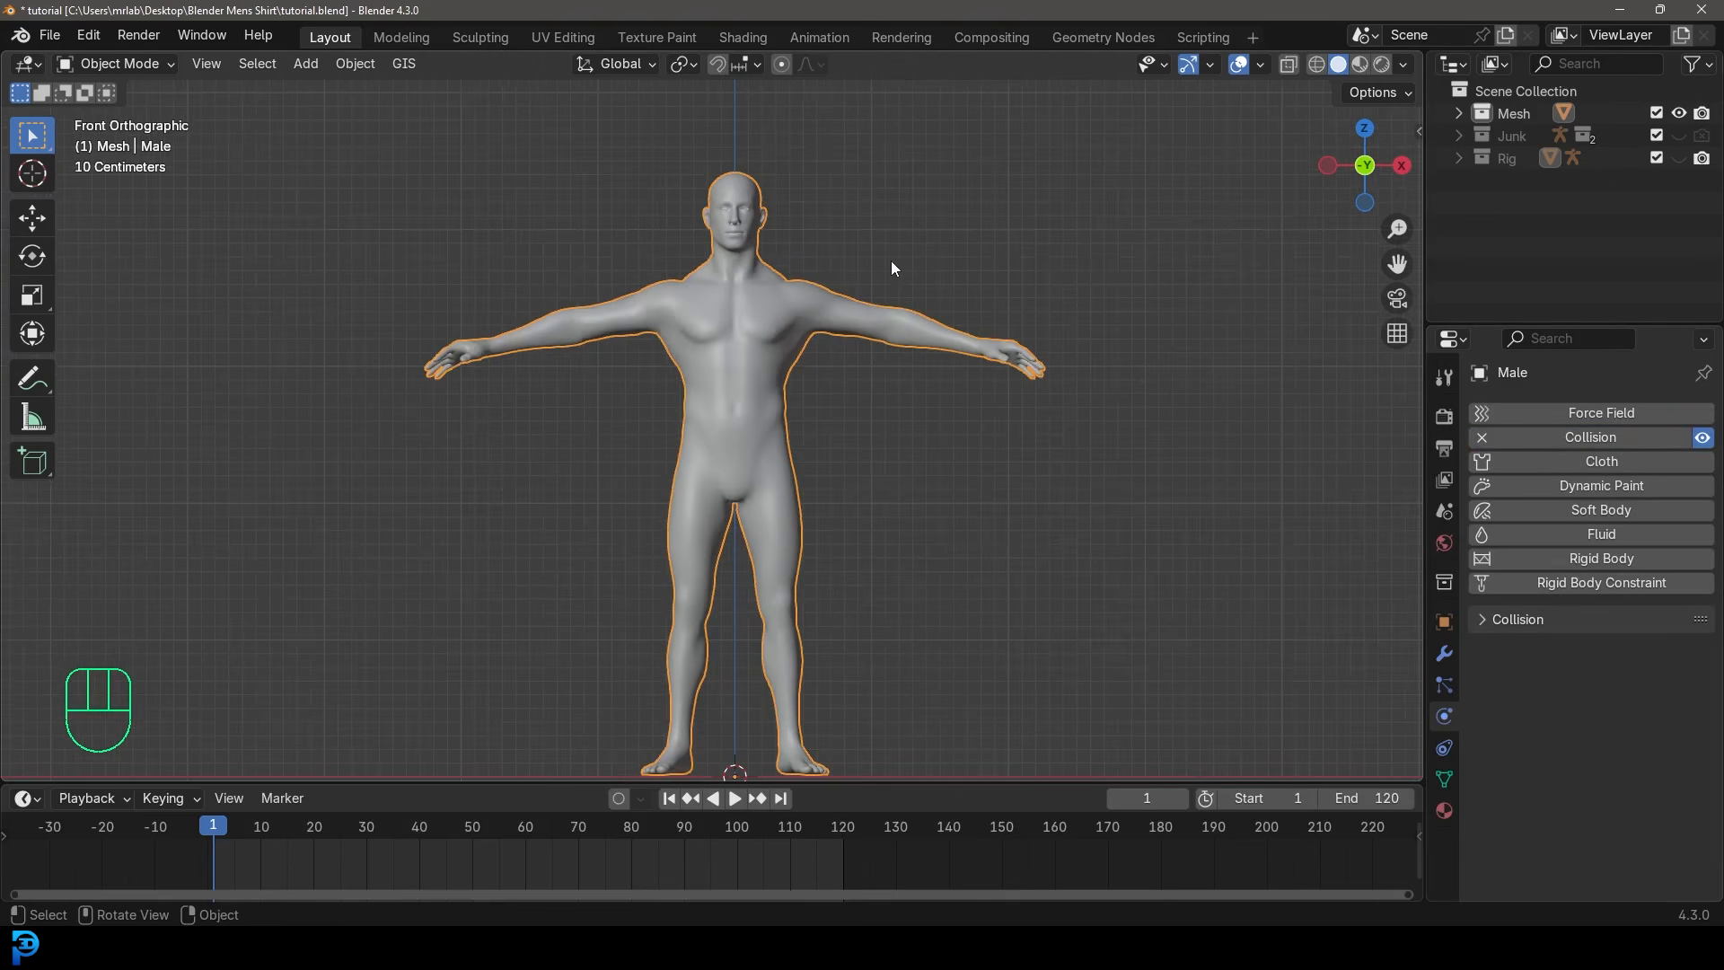
{"action": "left_click", "coordinate": [1444, 653]}
{"action": "left_click", "coordinate": [1483, 450]}
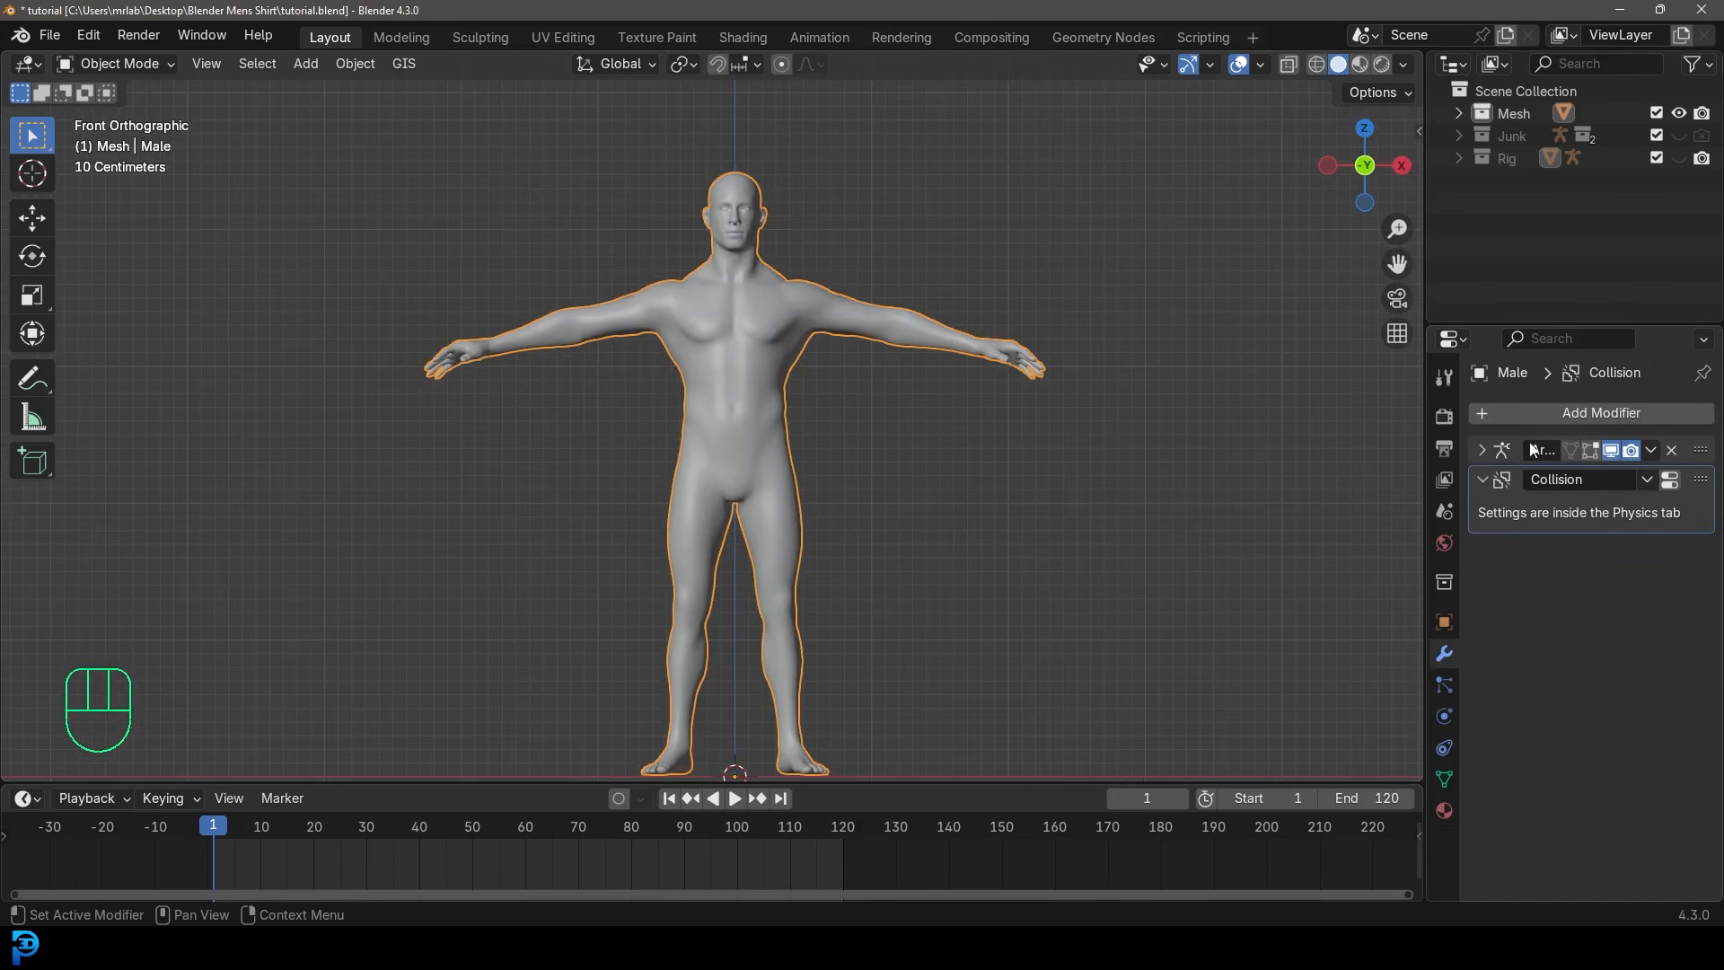
{"action": "left_click_drag", "start_coordinate": [1702, 449], "coordinate": [1702, 442]}
{"action": "left_click", "coordinate": [1483, 478]}
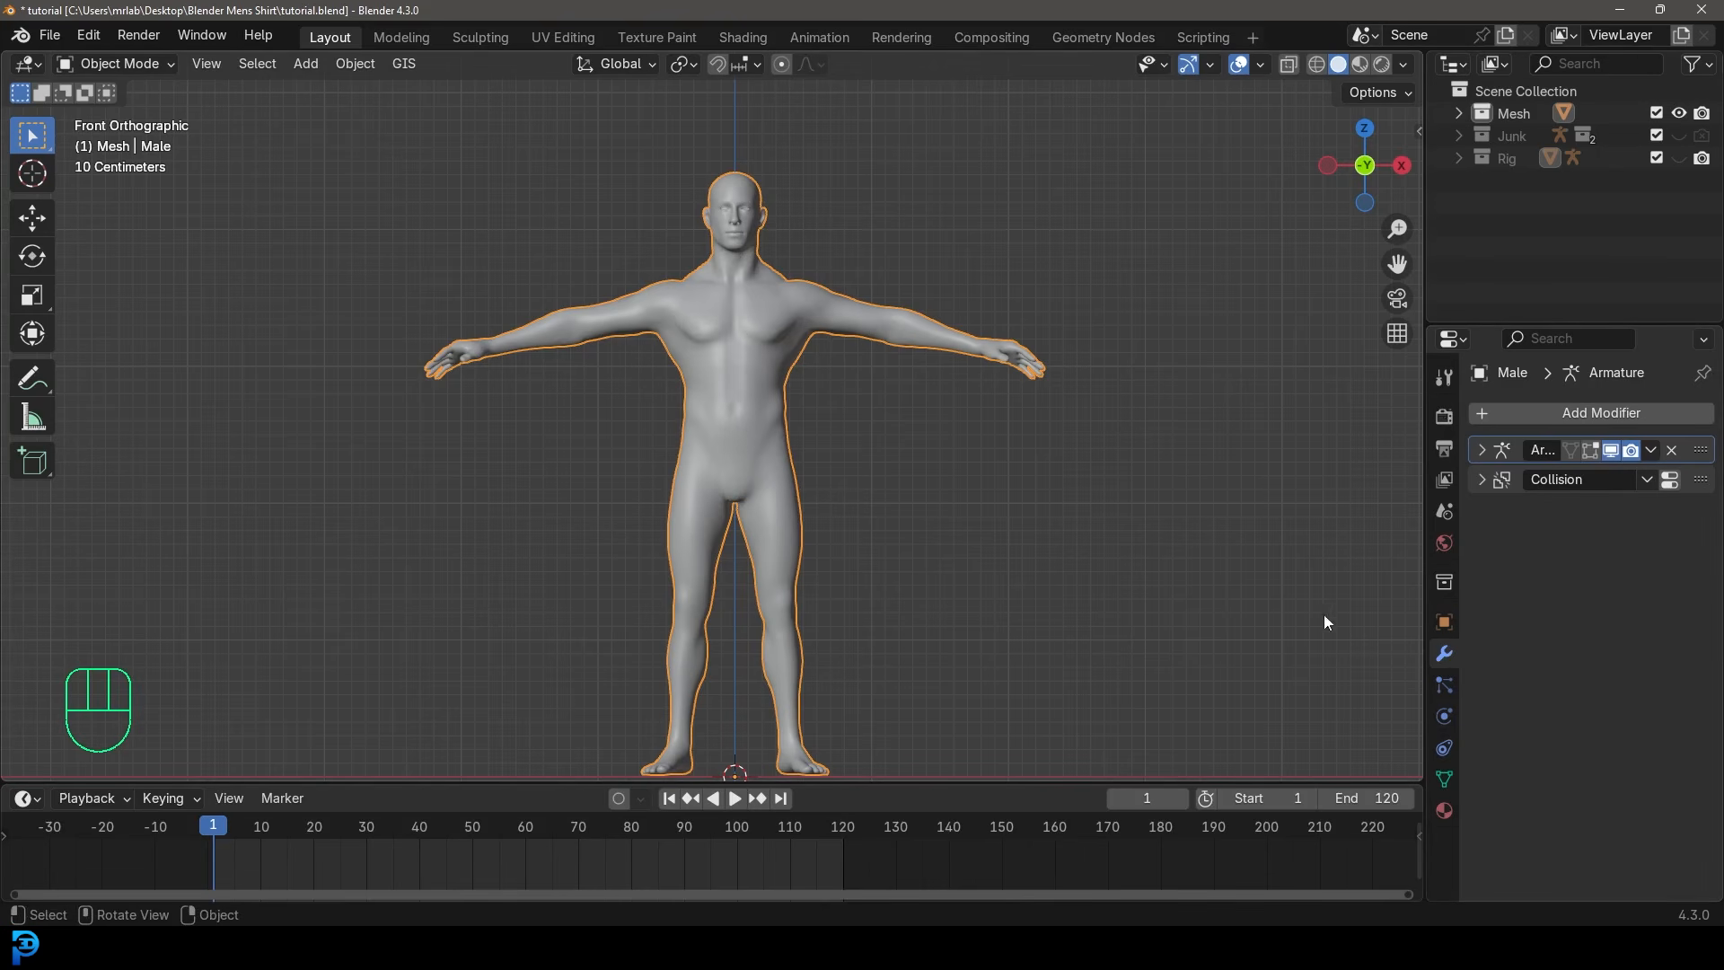
Add a mesh plane and raise it along the Z axis to the male body's lower chest.
{"action": "key", "text": "alt+a"}
{"action": "middle_click_drag", "start_coordinate": [840, 564], "coordinate": [854, 521], "text": "shift"}
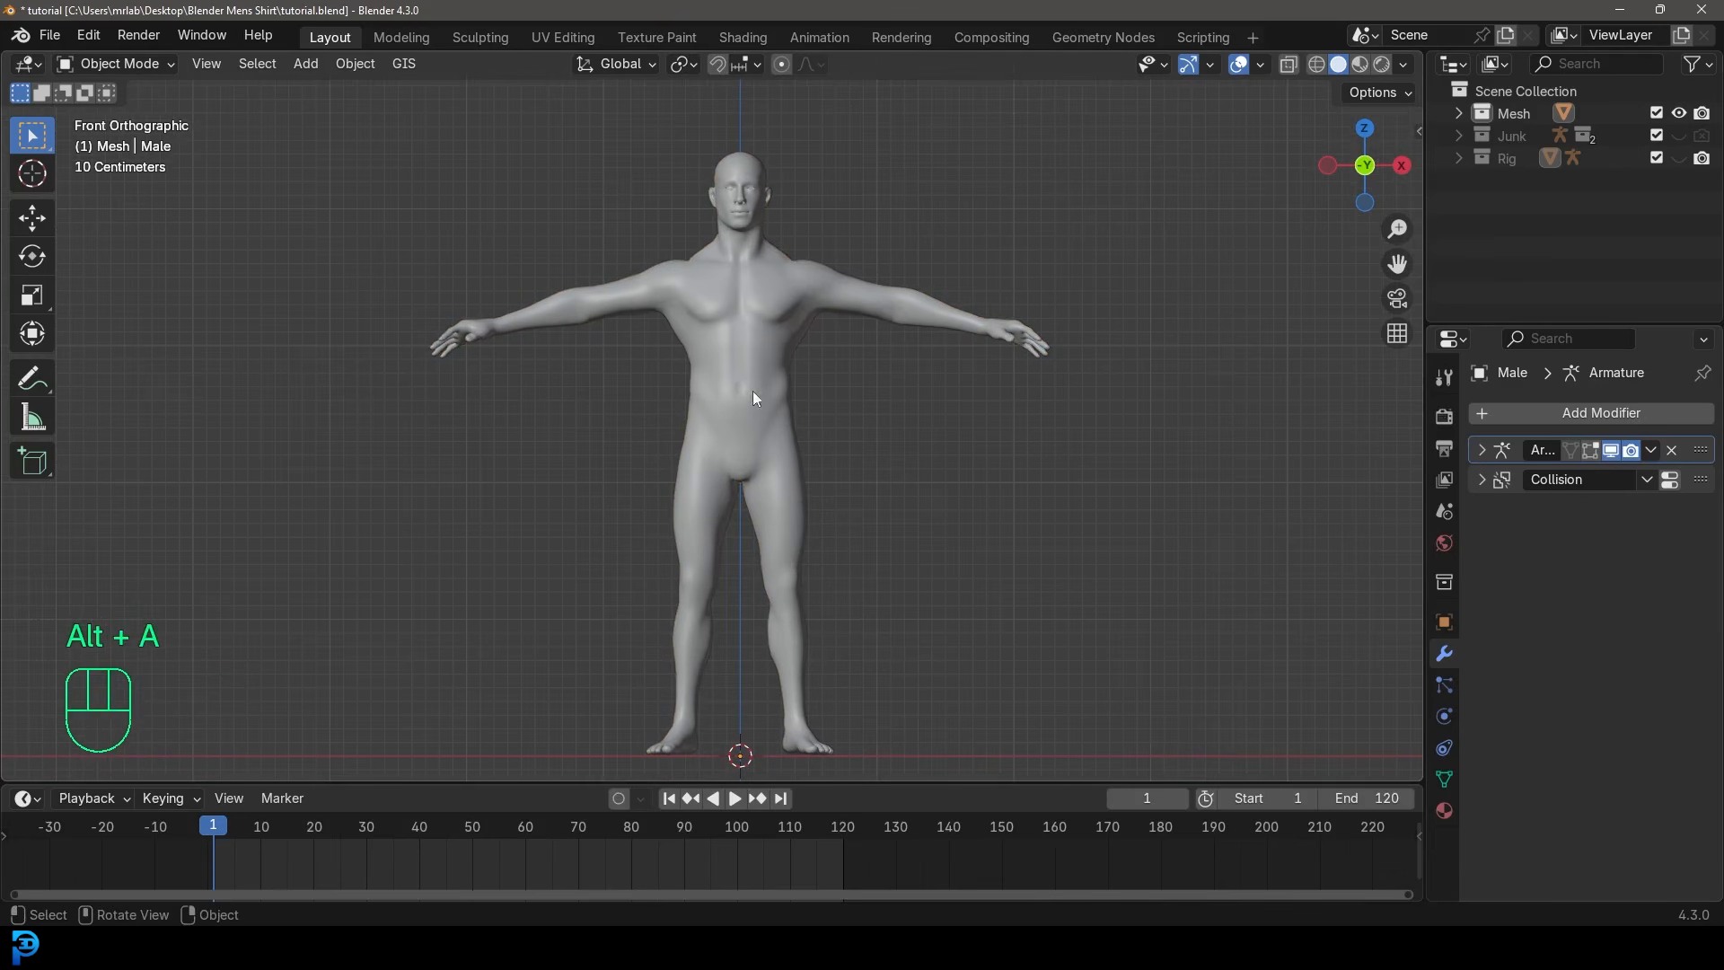
{"action": "key", "text": "shift+a"}
{"action": "mouse_move", "coordinate": [623, 386]}
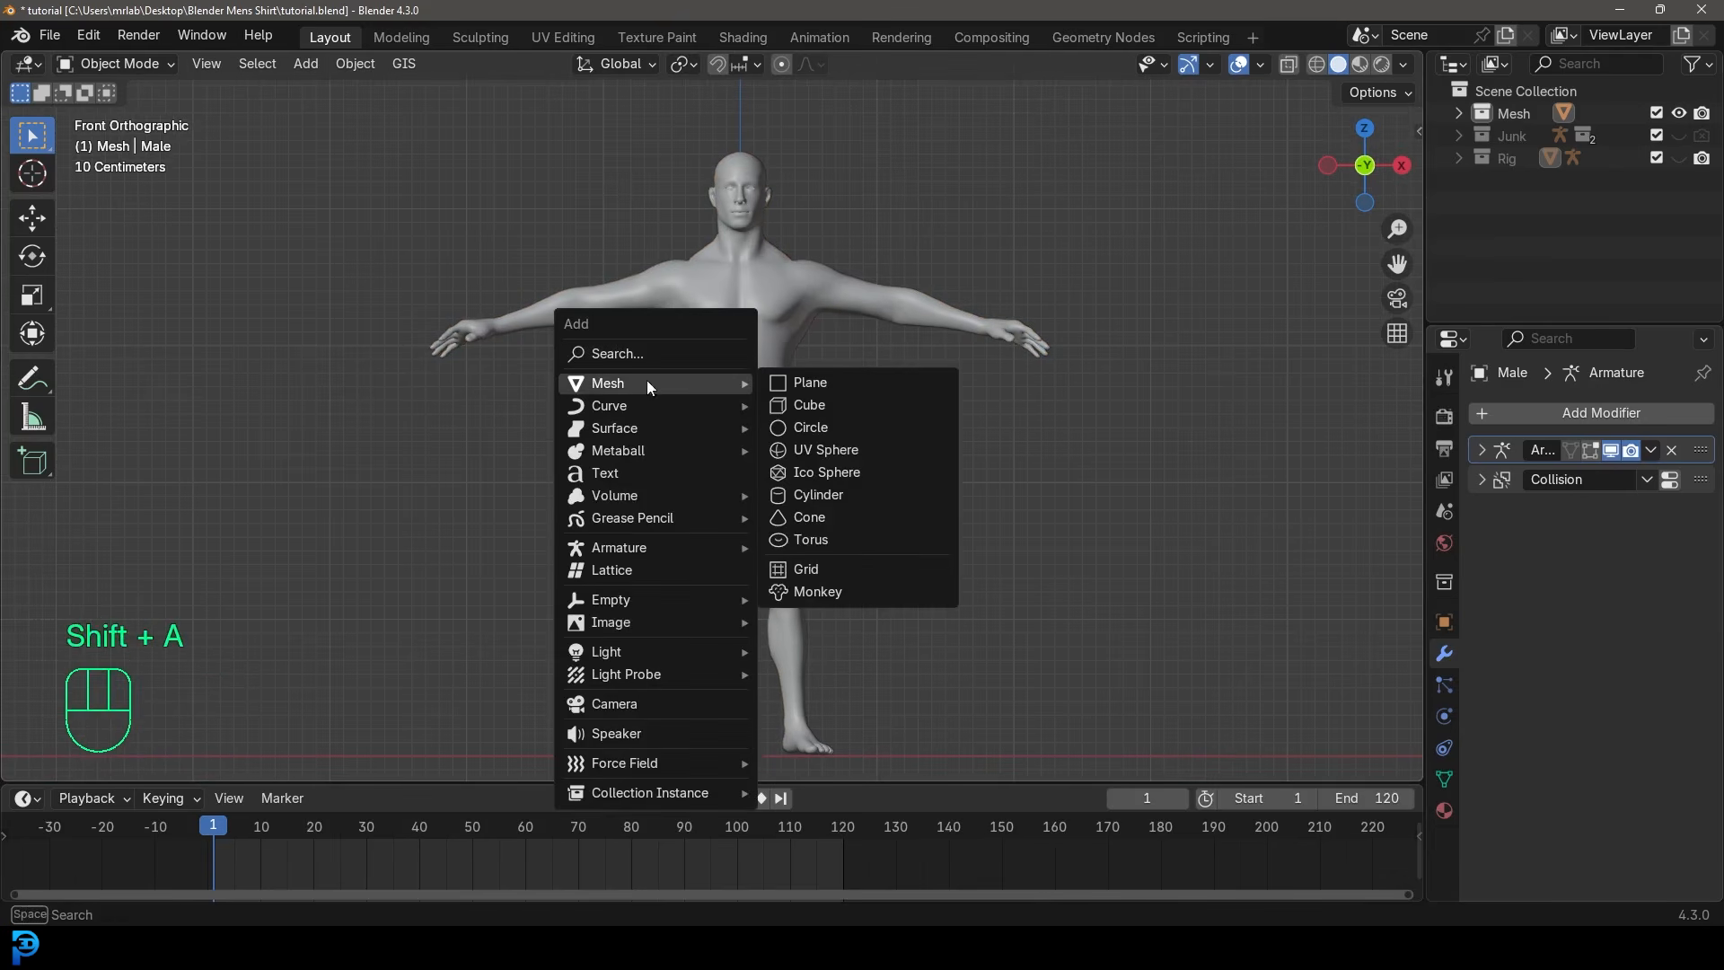
{"action": "left_click", "coordinate": [831, 386]}
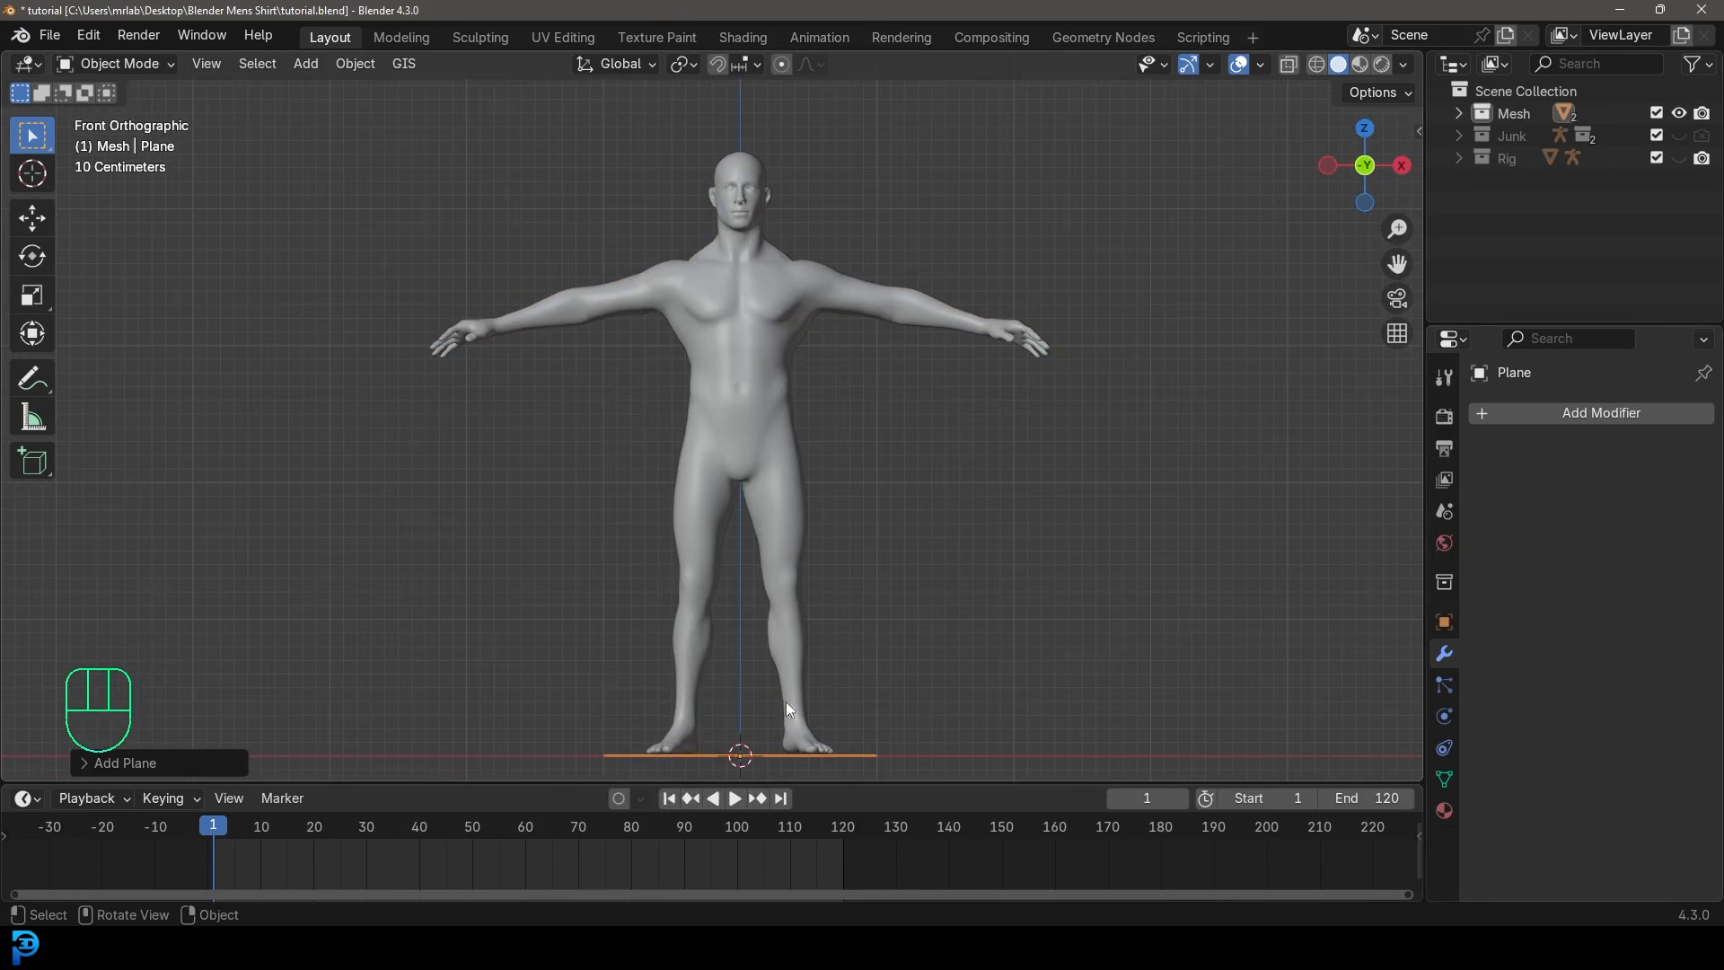
{"action": "key", "text": "g"}
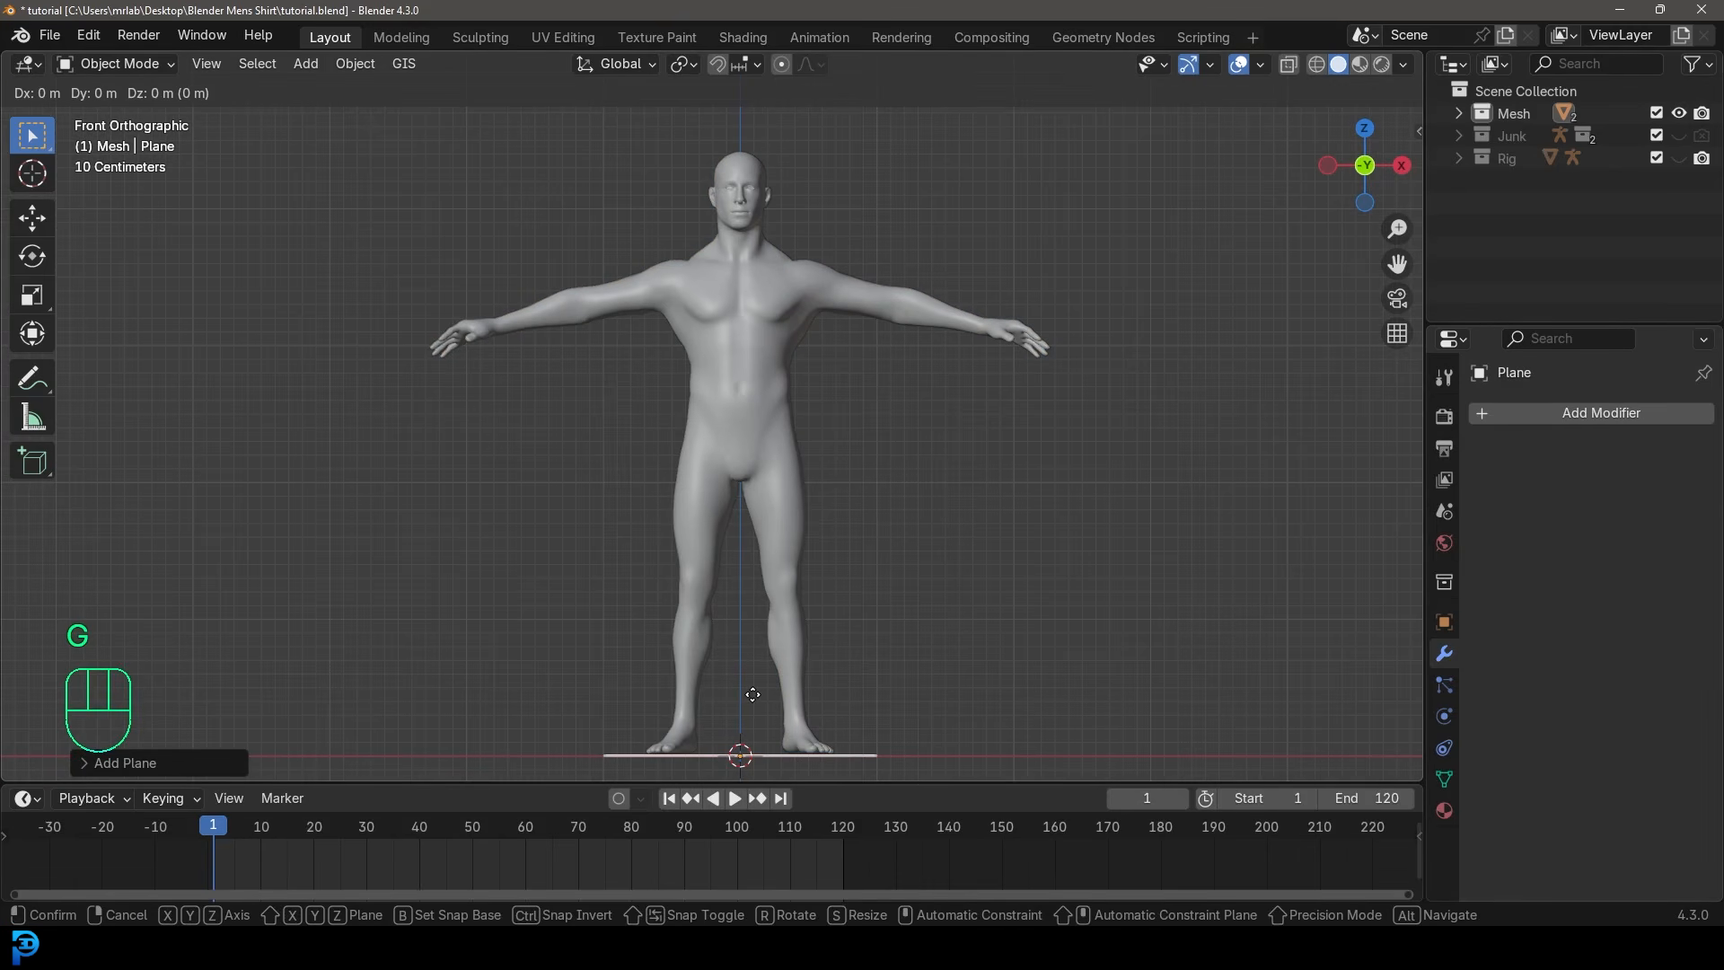
{"action": "key", "text": "z"}
{"action": "left_click", "coordinate": [752, 293]}
{"action": "middle_click_drag", "start_coordinate": [752, 289], "coordinate": [916, 413]}
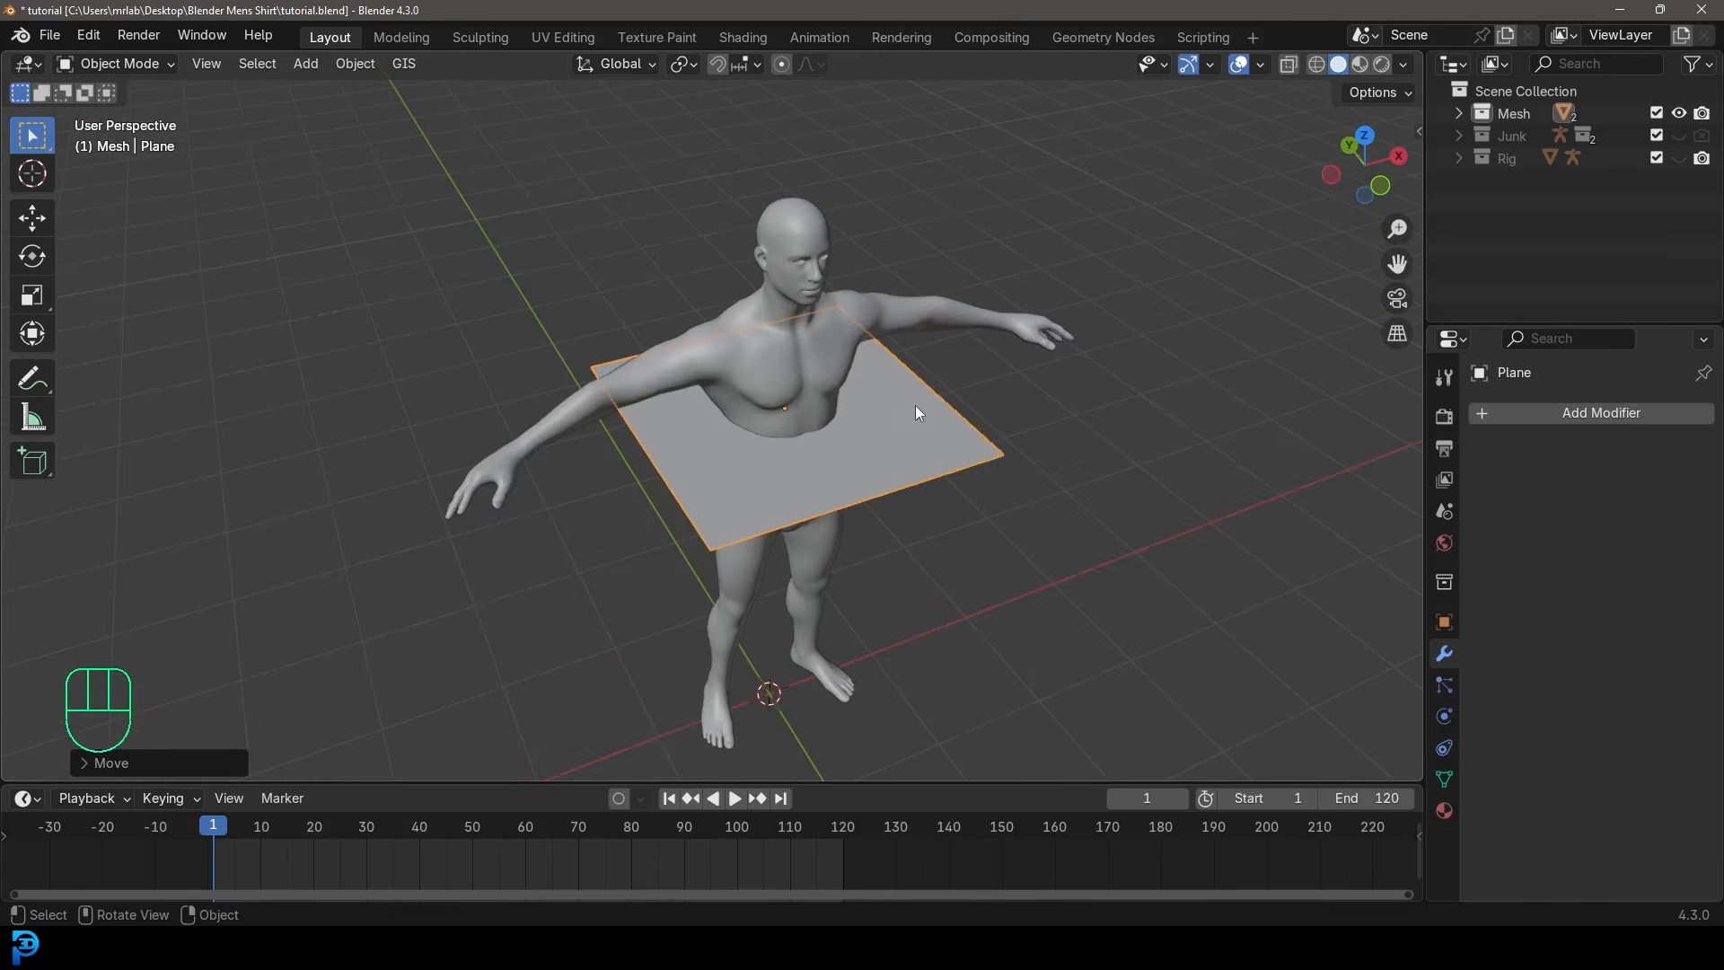
{"action": "middle_click_drag", "start_coordinate": [941, 305], "coordinate": [813, 476]}
{"action": "left_click", "coordinate": [740, 310]}
{"action": "key", "text": "s"}
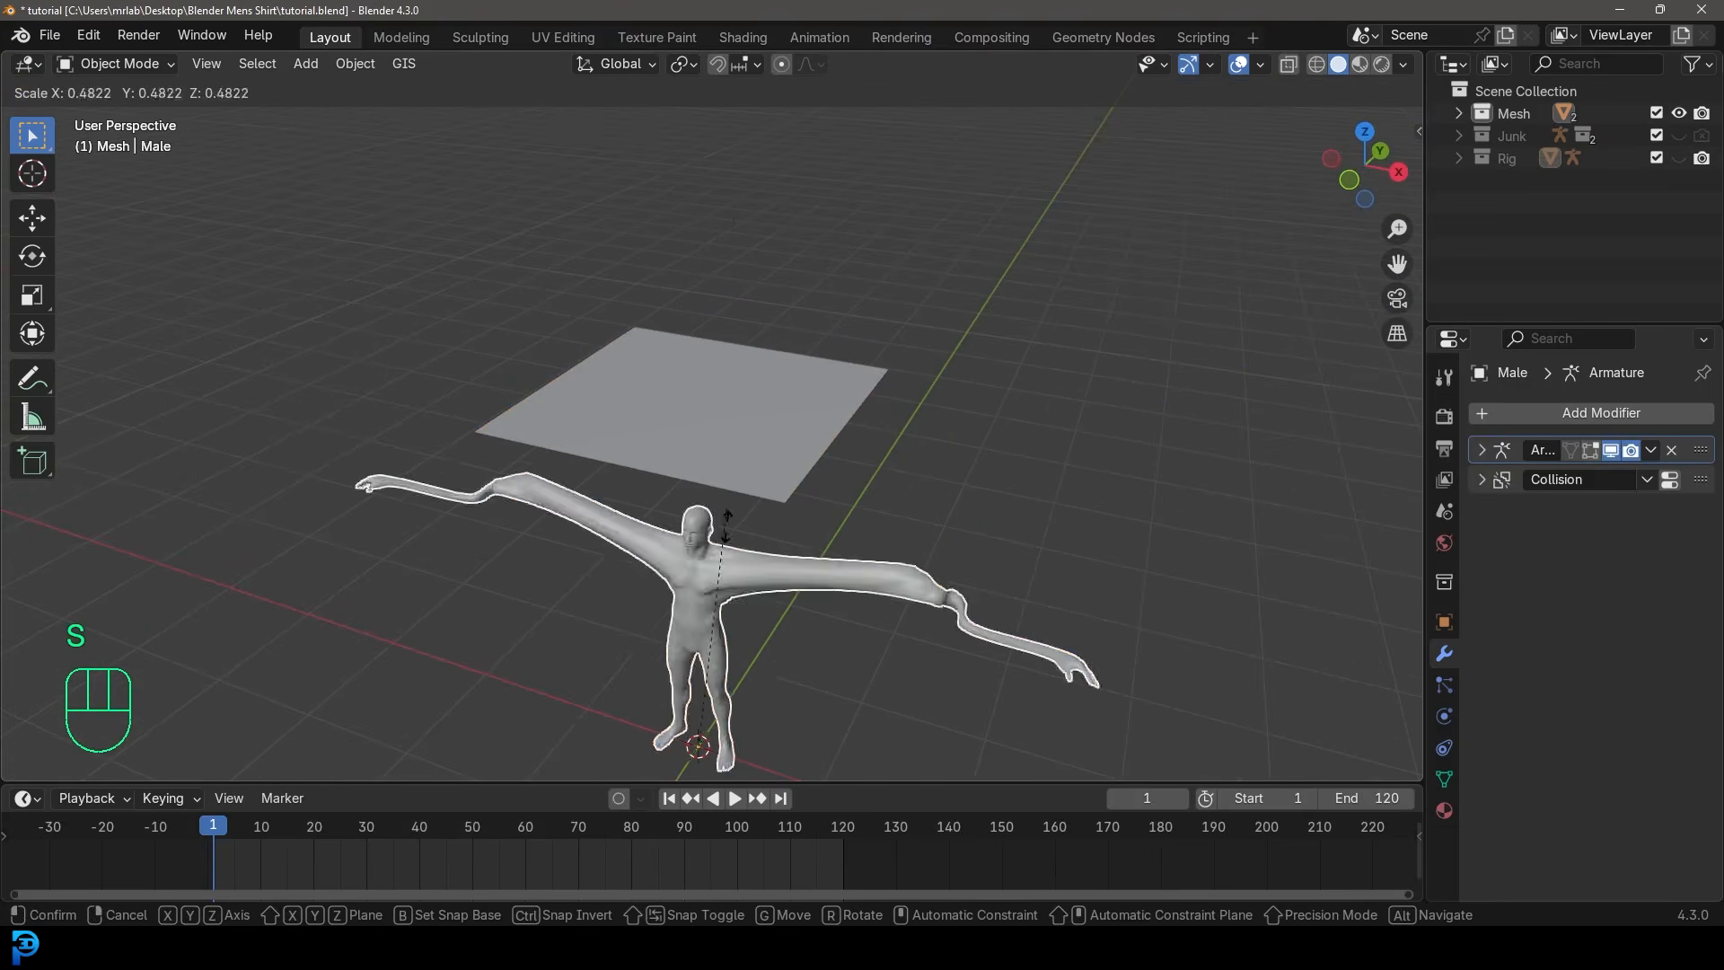
{"action": "right_click", "coordinate": [977, 126]}
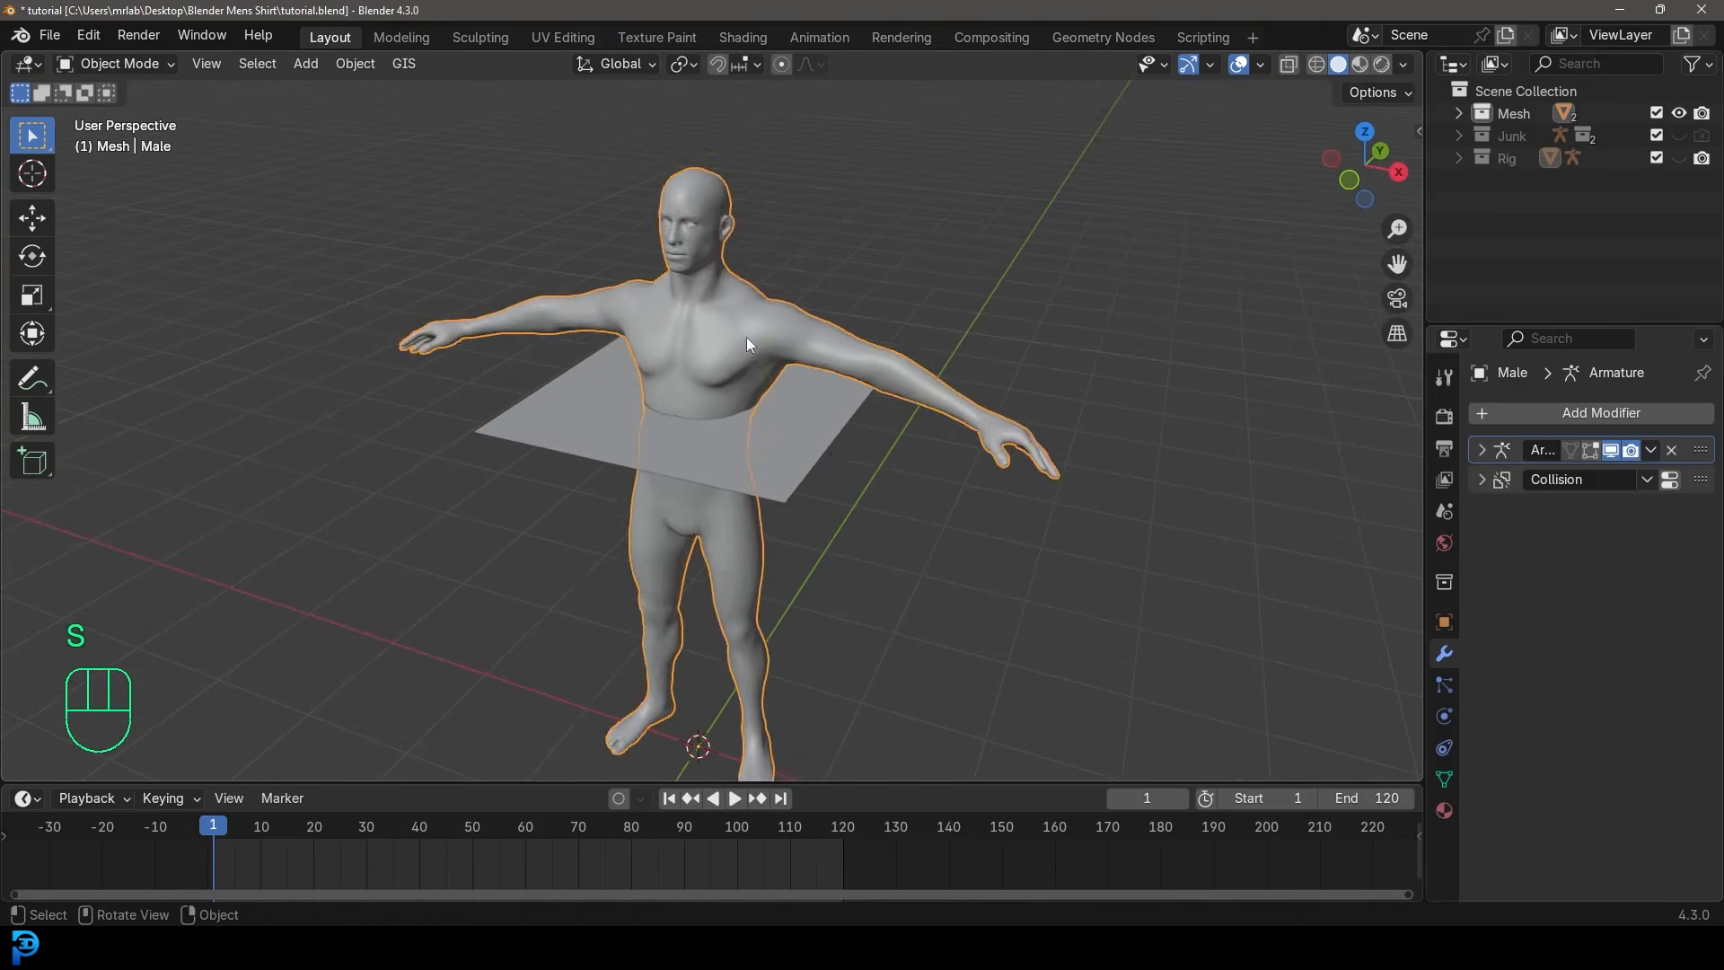
{"action": "scroll", "coordinate": [747, 404], "scroll_direction": "down", "scroll_amount": 2}
{"action": "mouse_move", "coordinate": [747, 445]}
{"action": "middle_mouse_down"}
{"action": "mouse_move", "coordinate": [924, 501]}
{"action": "mouse_move", "coordinate": [858, 495]}
{"action": "mouse_move", "coordinate": [747, 427]}
{"action": "middle_mouse_up"}
{"action": "key", "text": "alt+a"}
{"action": "scroll", "coordinate": [747, 427], "scroll_direction": "up", "scroll_amount": 2}
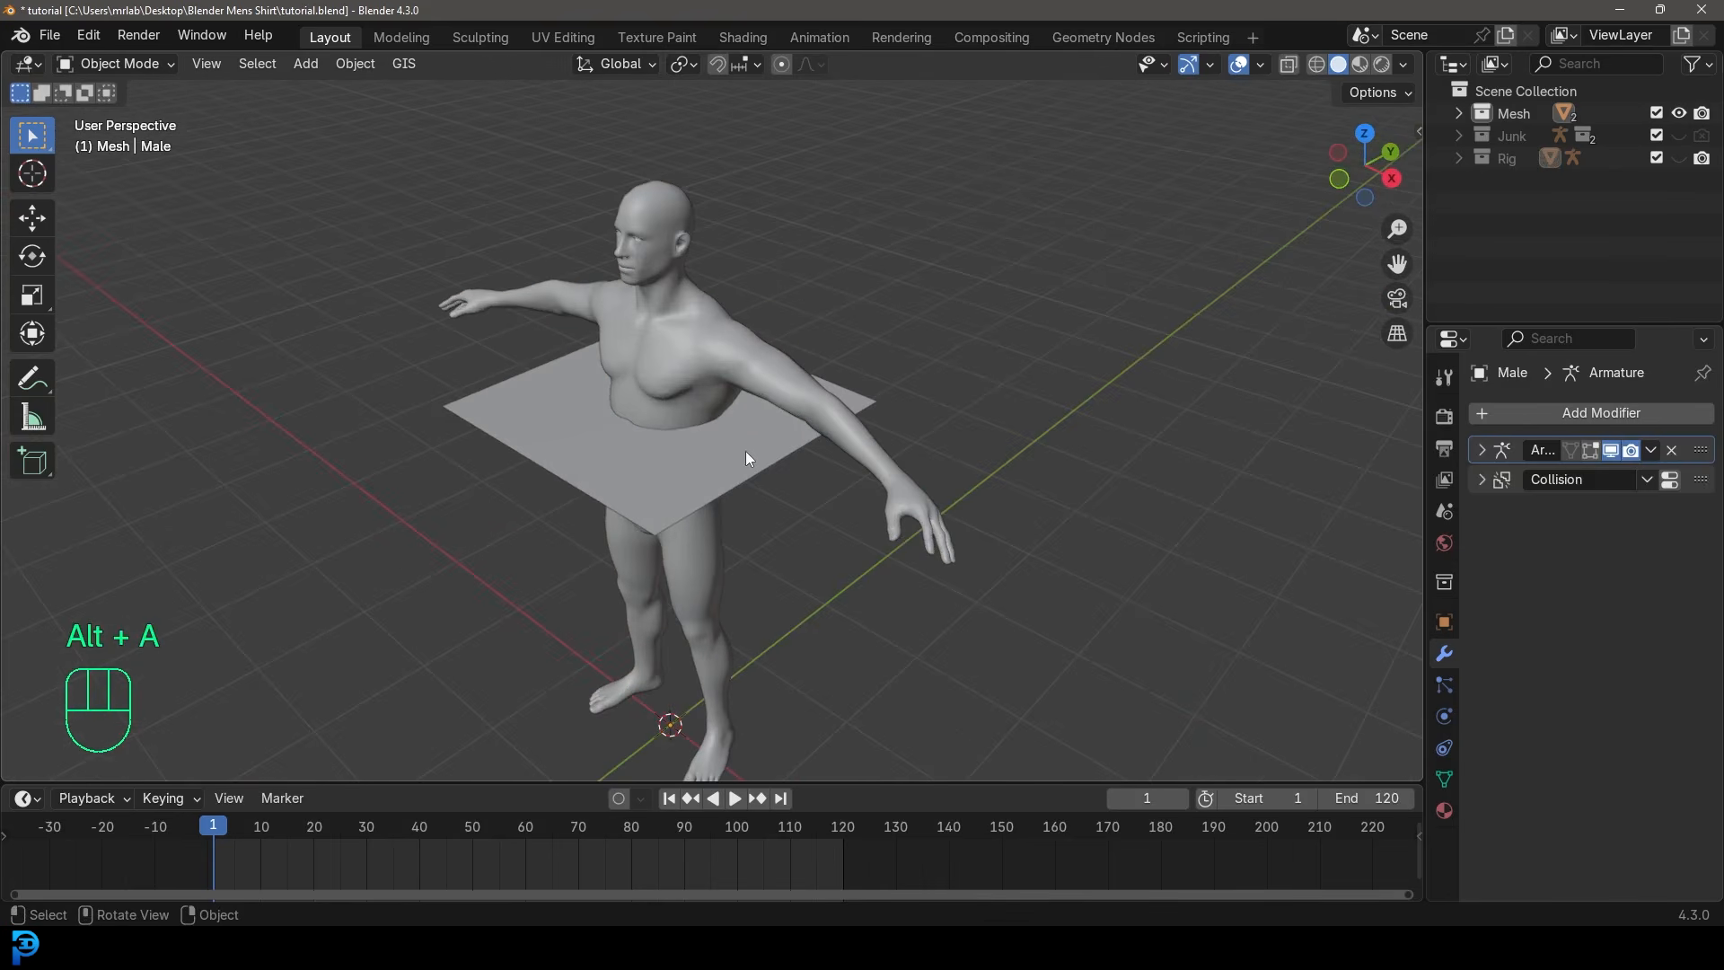
Enter Edit Mode on the plane and turn off proportional editing.
{"action": "left_click", "coordinate": [745, 453]}
{"action": "left_click", "coordinate": [115, 64]}
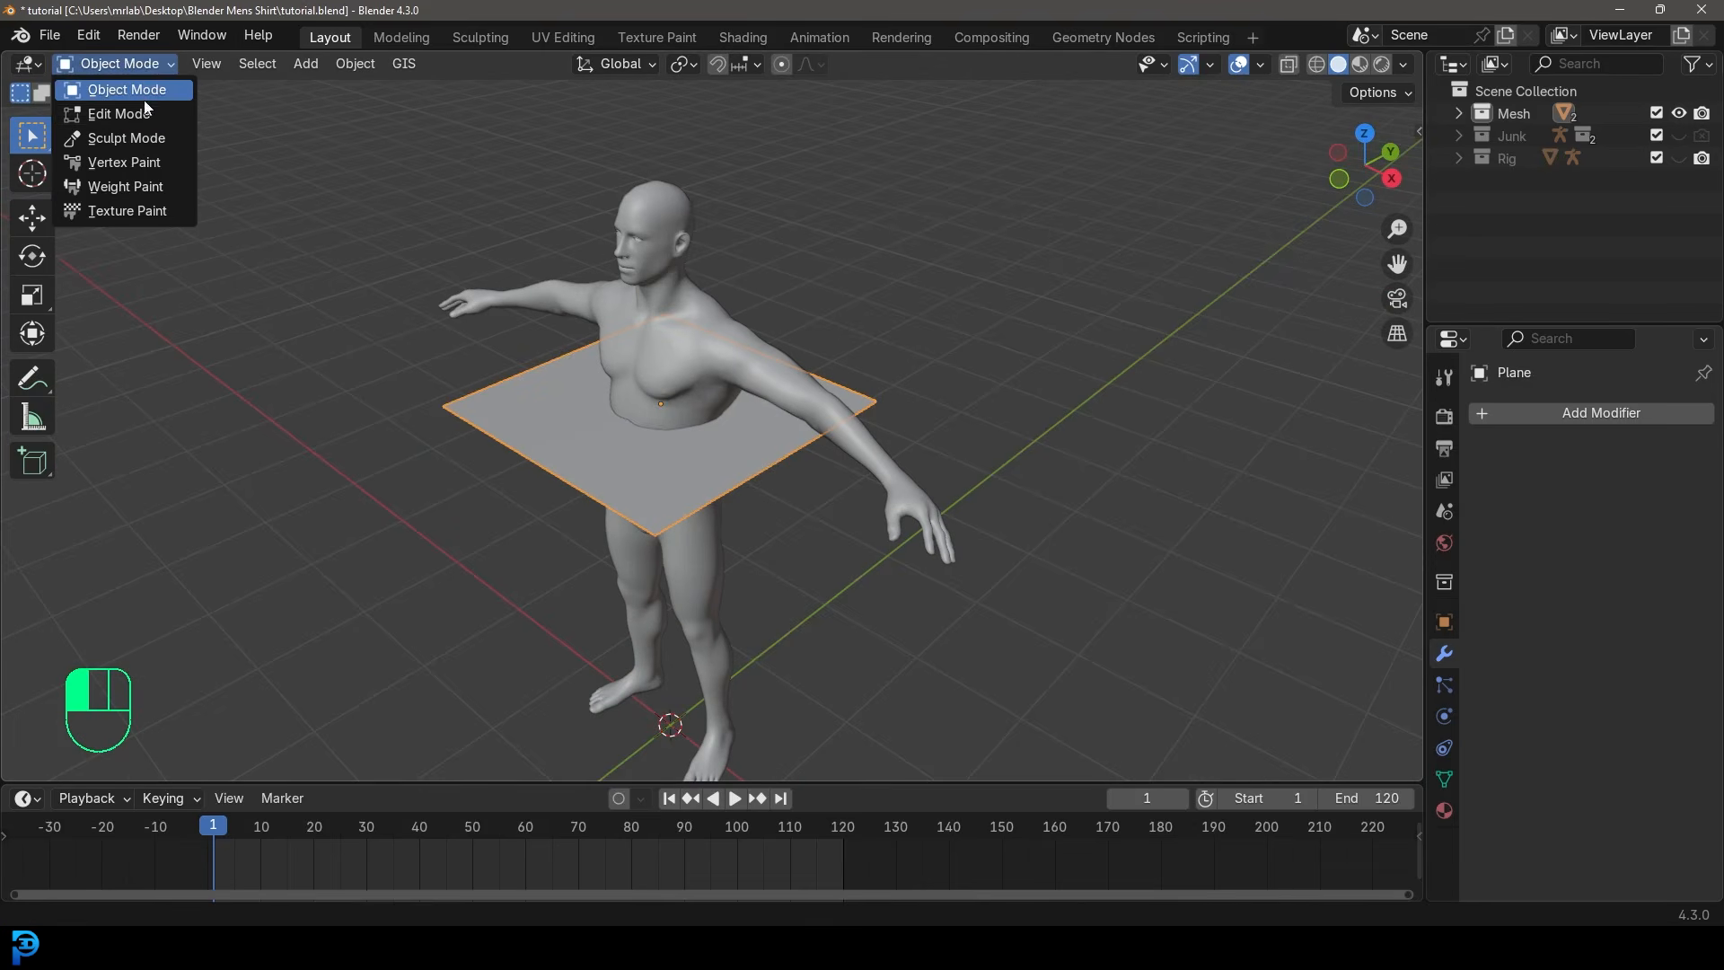
{"action": "left_click", "coordinate": [143, 117]}
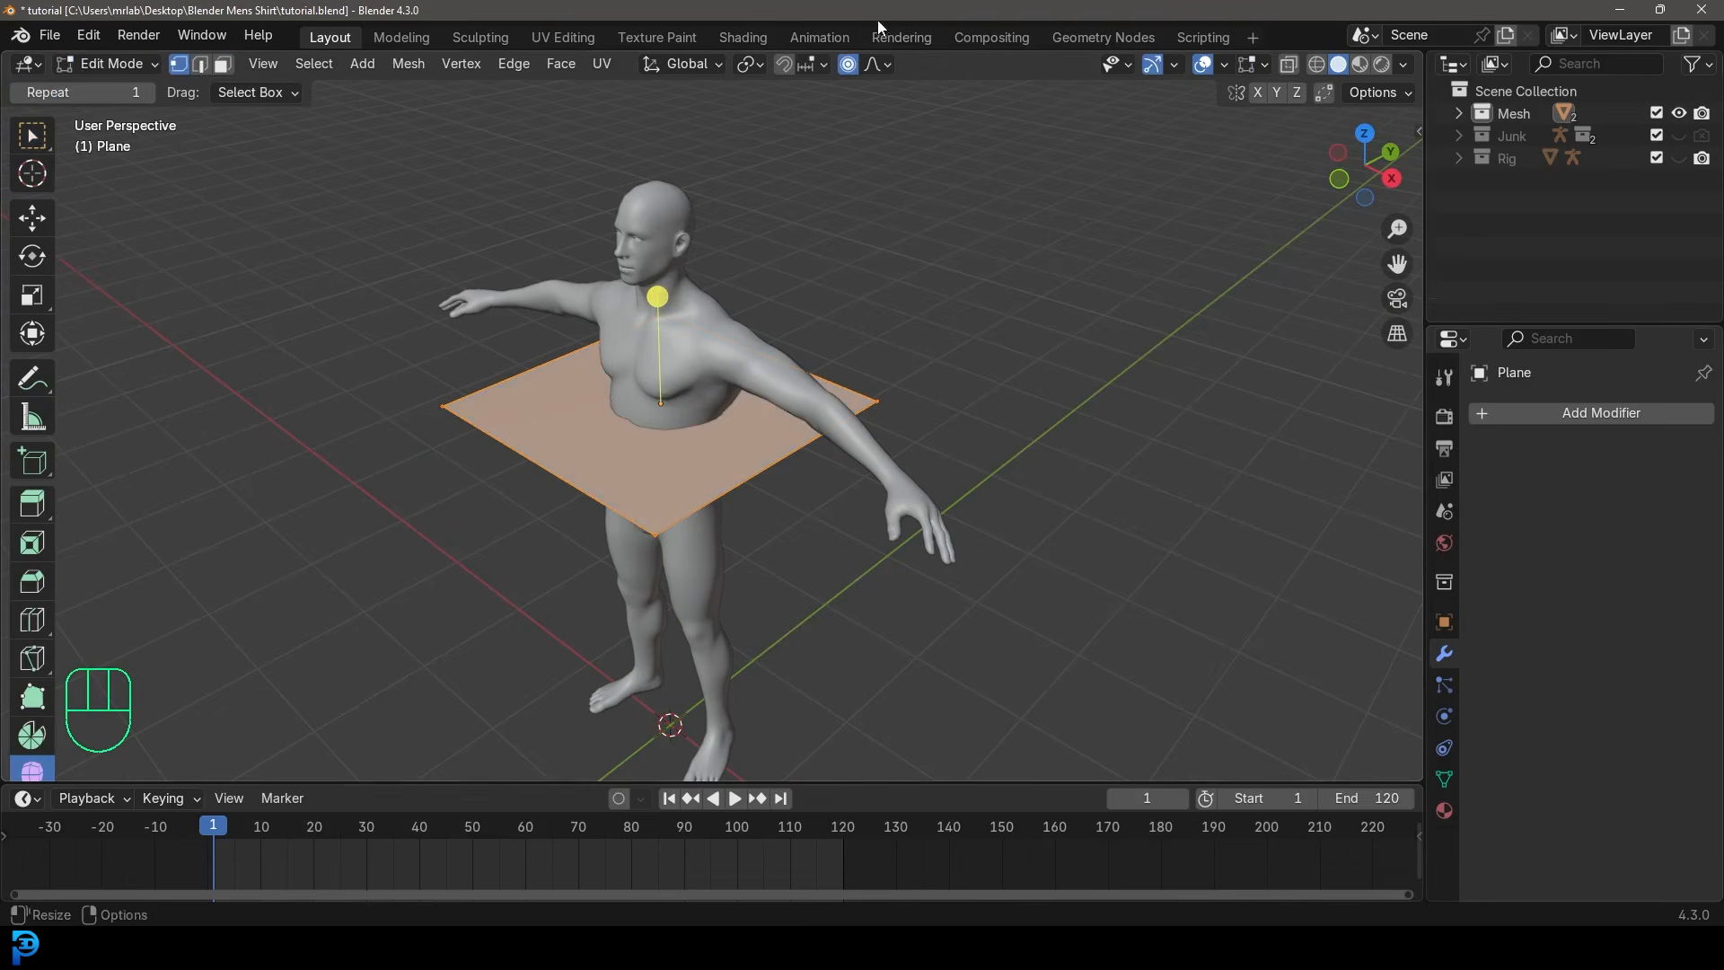
{"action": "middle_click_drag", "start_coordinate": [722, 415], "coordinate": [796, 376]}
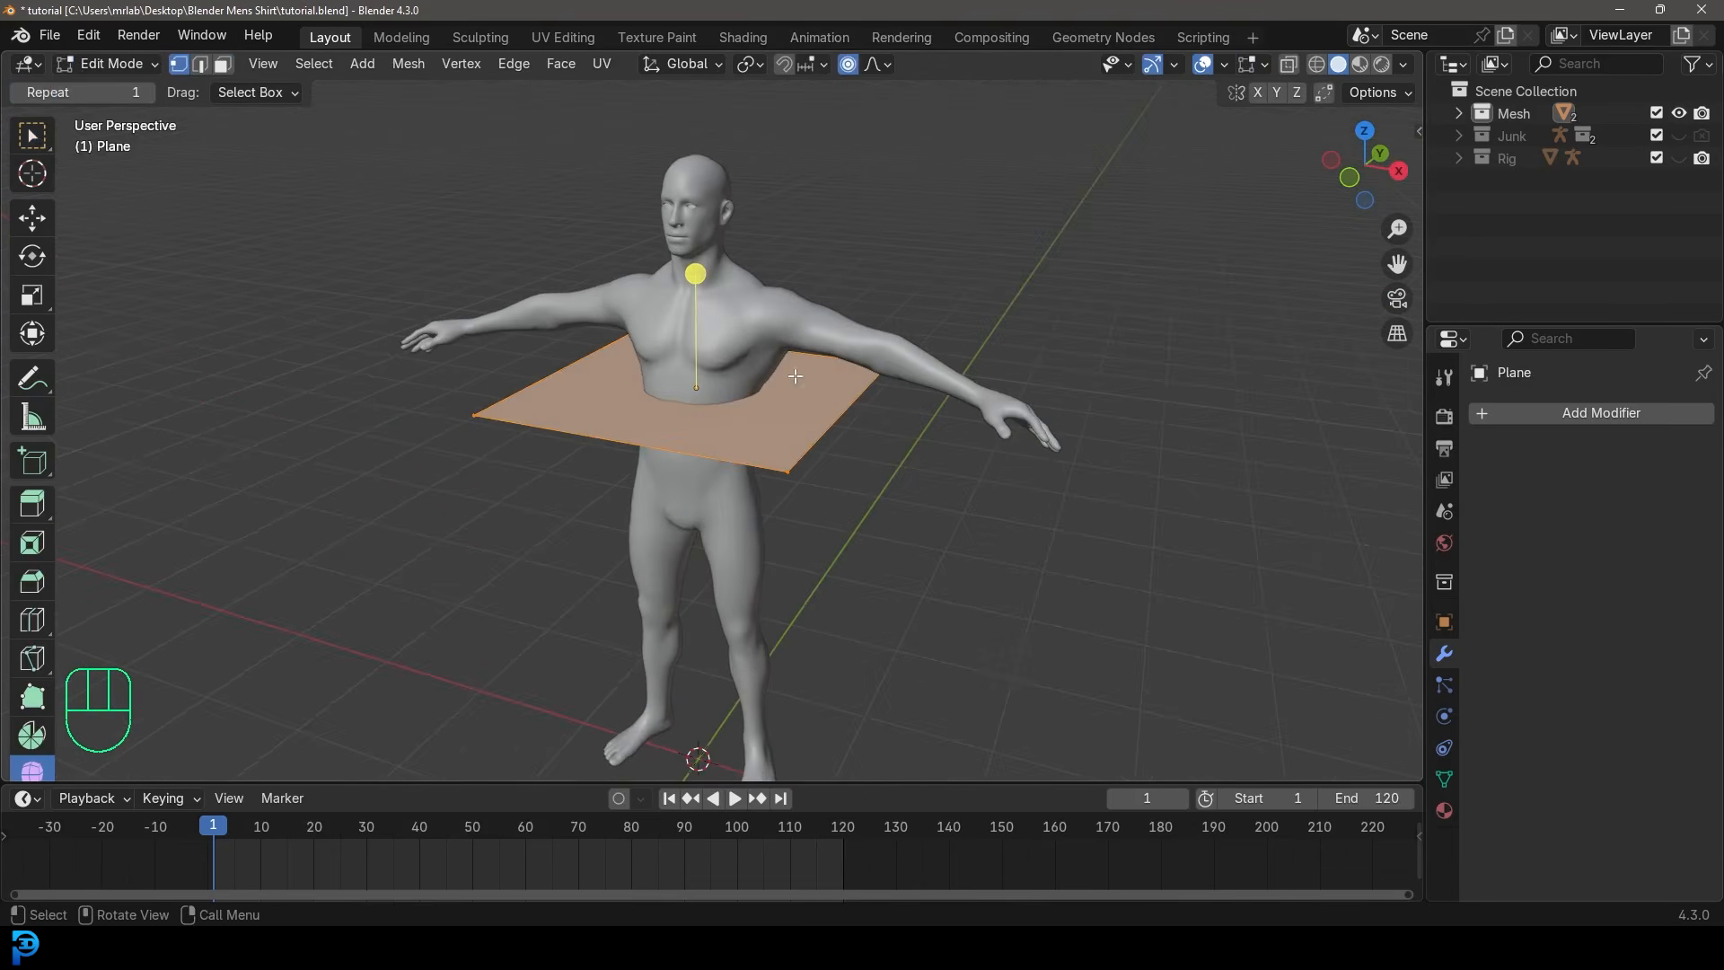
{"action": "left_click", "coordinate": [847, 65]}
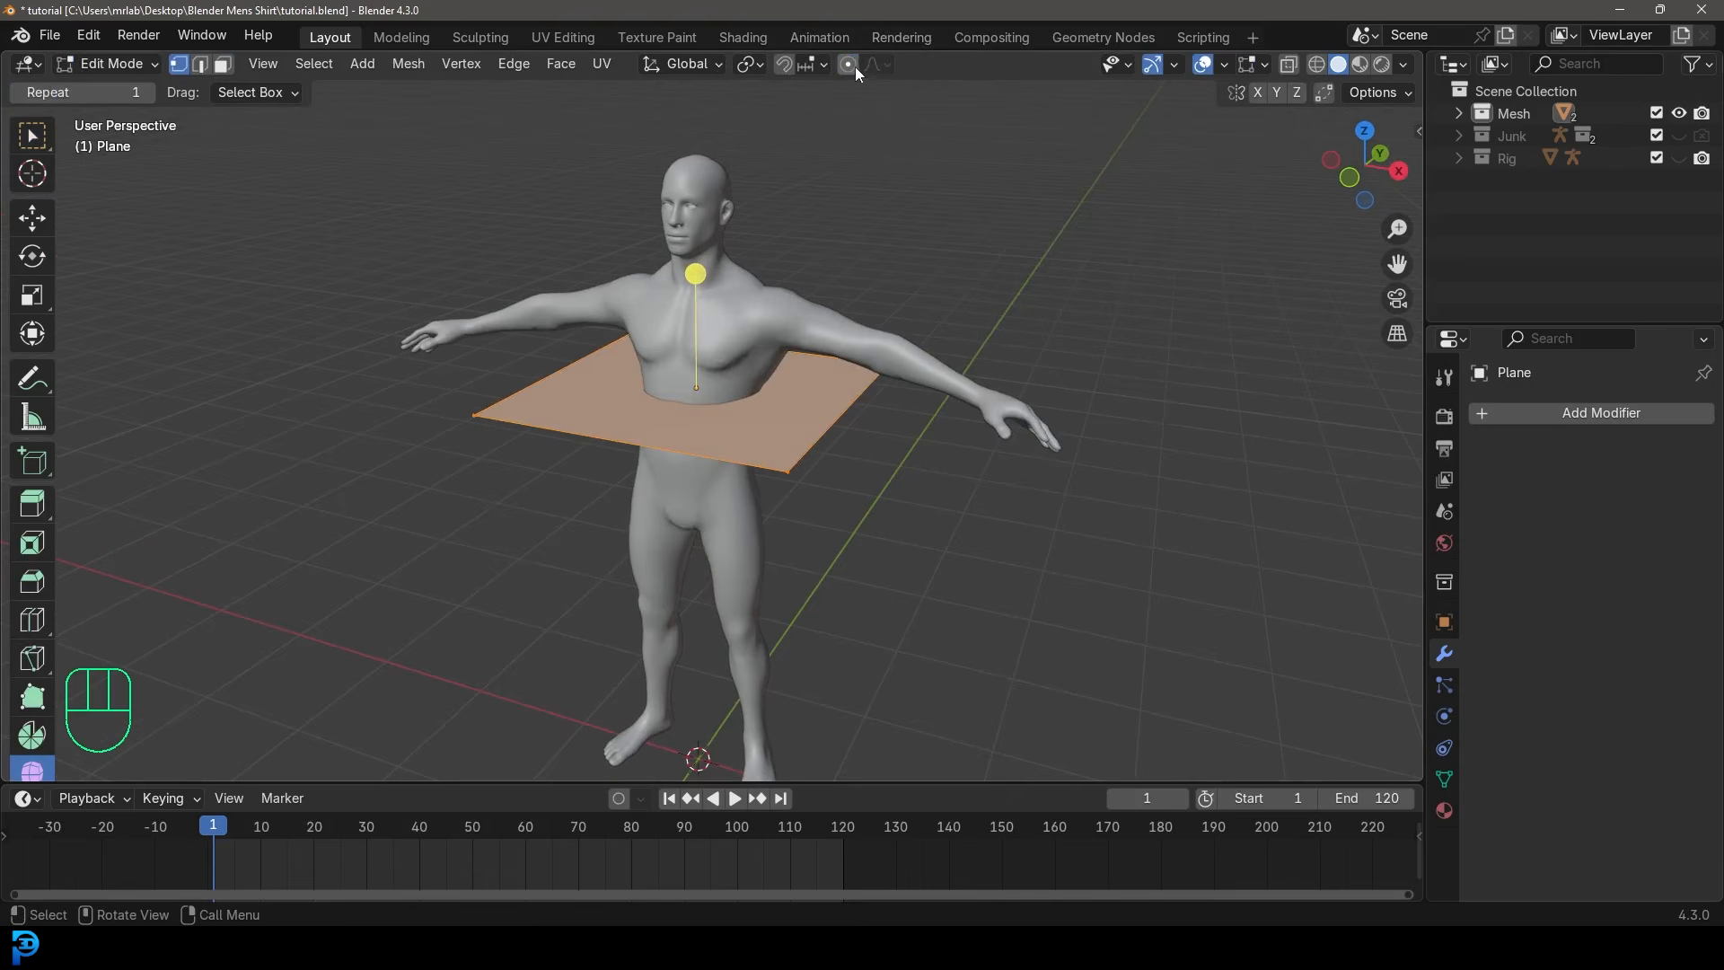
Rotate the plane 90° about the global X axis so it stands upright.
{"action": "middle_click_drag", "start_coordinate": [806, 388], "coordinate": [667, 466]}
{"action": "middle_click_drag", "start_coordinate": [754, 419], "coordinate": [808, 371]}
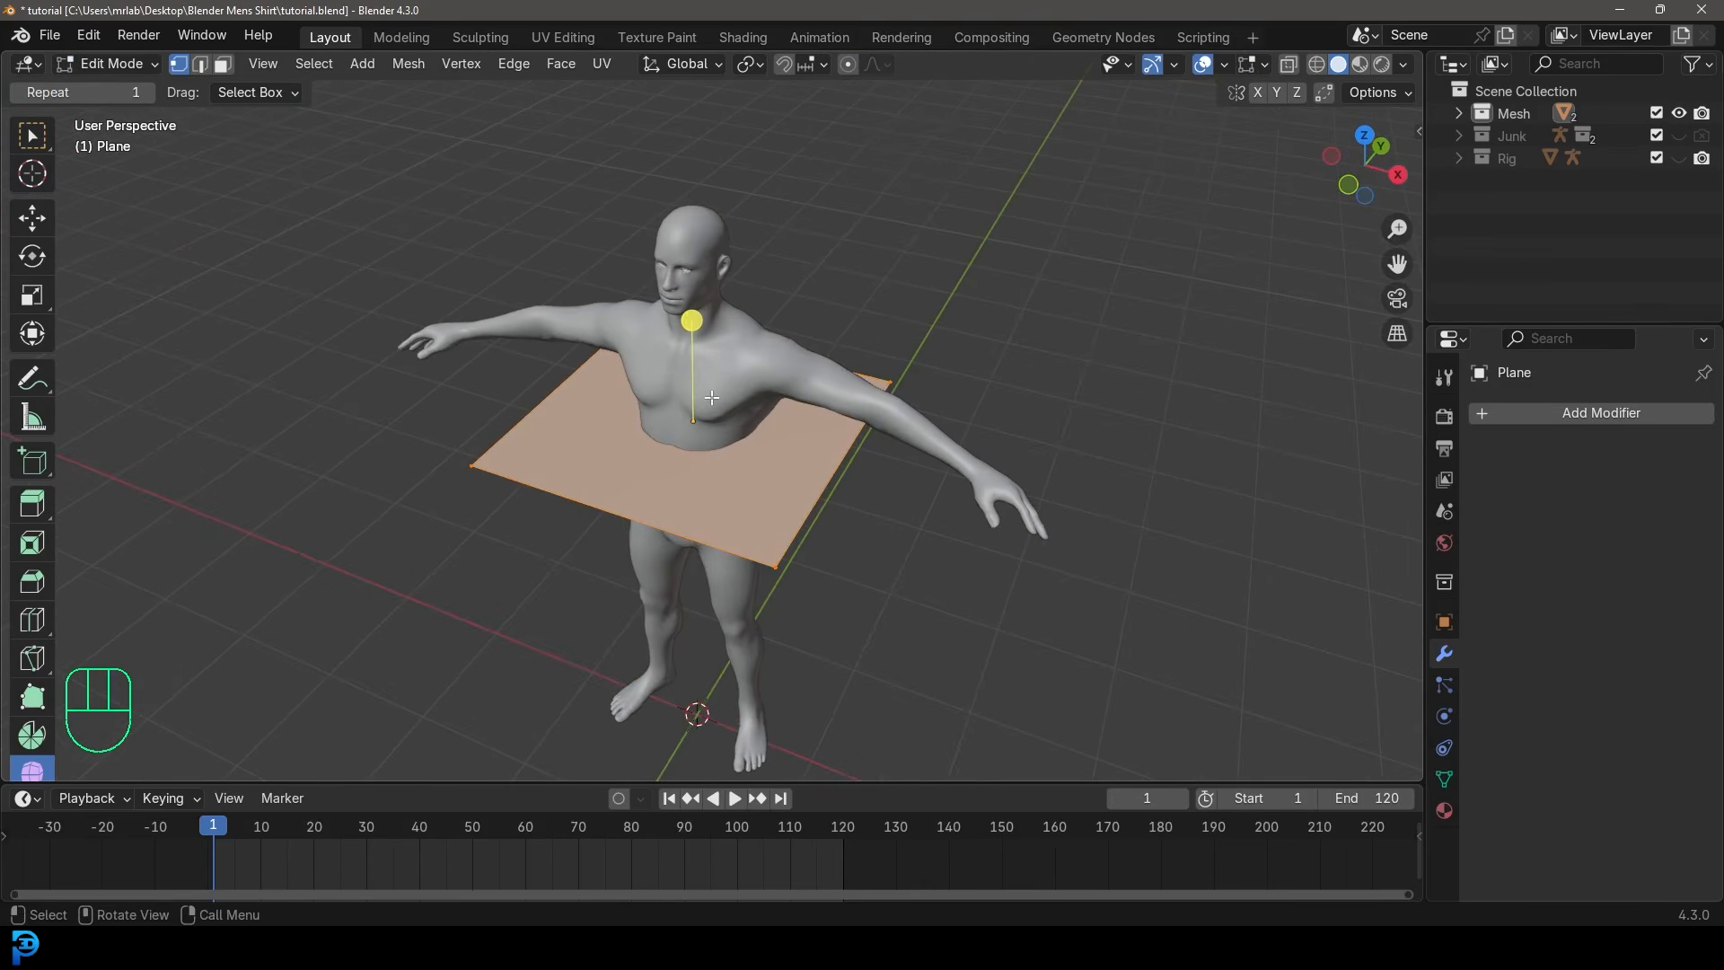
{"action": "key", "text": "r"}
{"action": "key", "text": "x"}
{"action": "key", "text": "9"}
{"action": "key", "text": "0"}
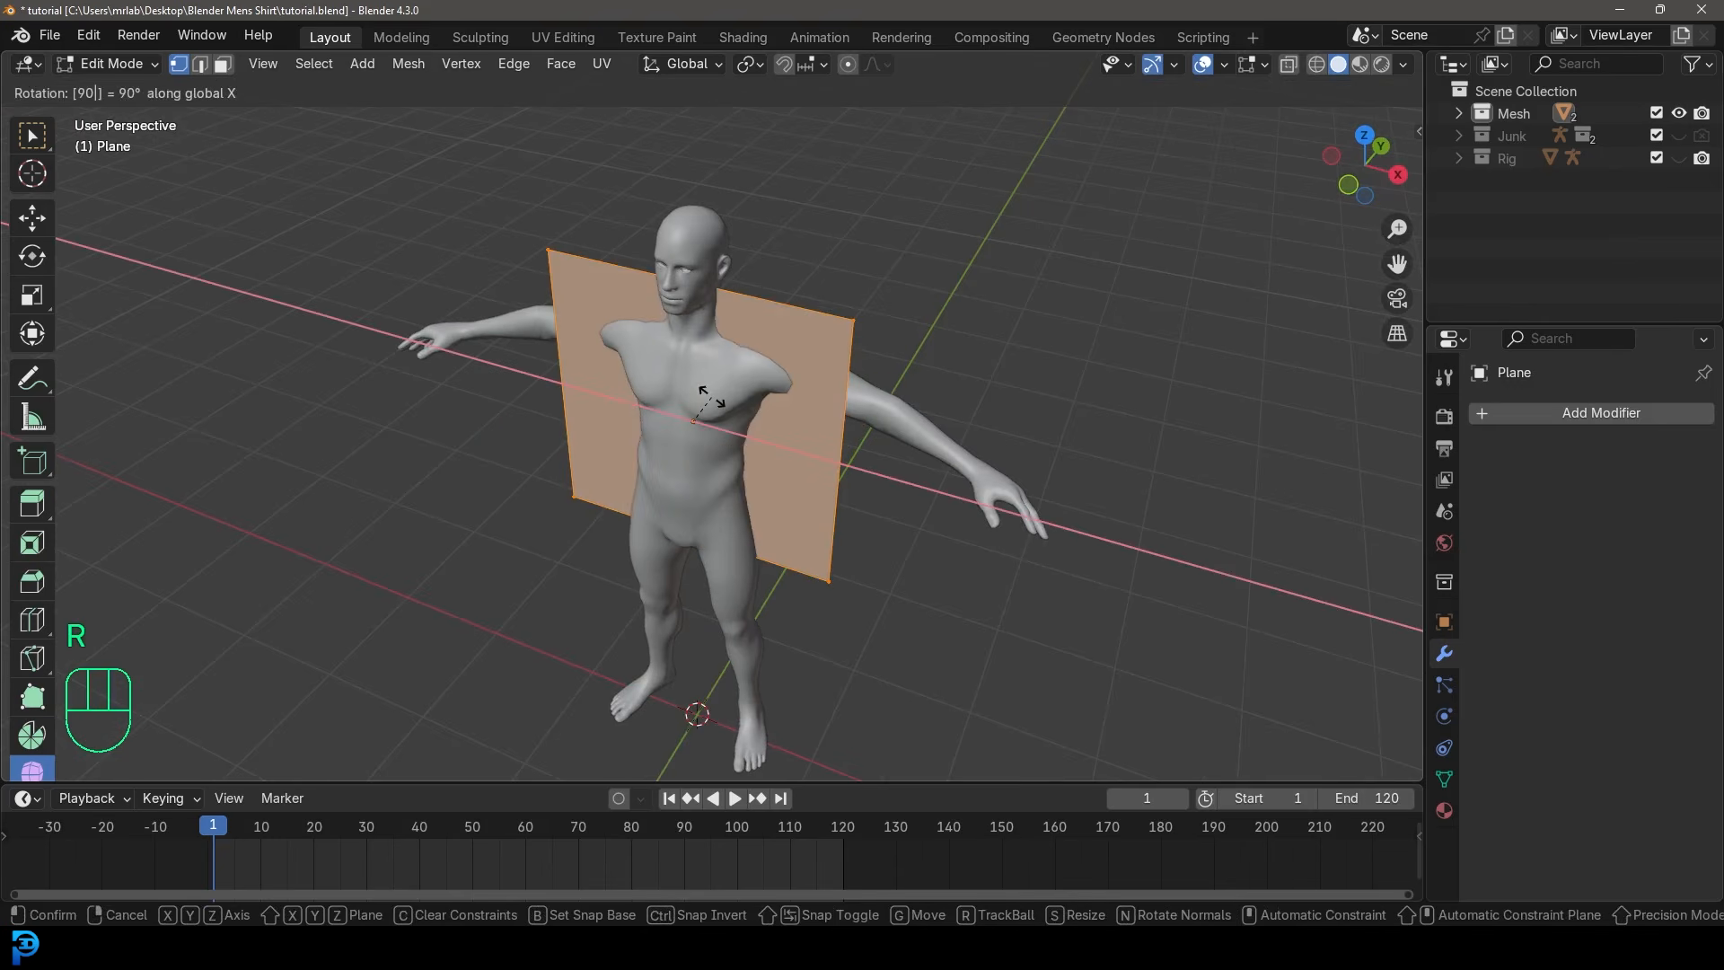
{"action": "key", "text": "Return"}
Move the upright plane along the Y axis until it is fully in front of the male body.
{"action": "middle_click_drag", "start_coordinate": [757, 392], "coordinate": [759, 392]}
{"action": "key", "text": "g"}
{"action": "key", "text": "y"}
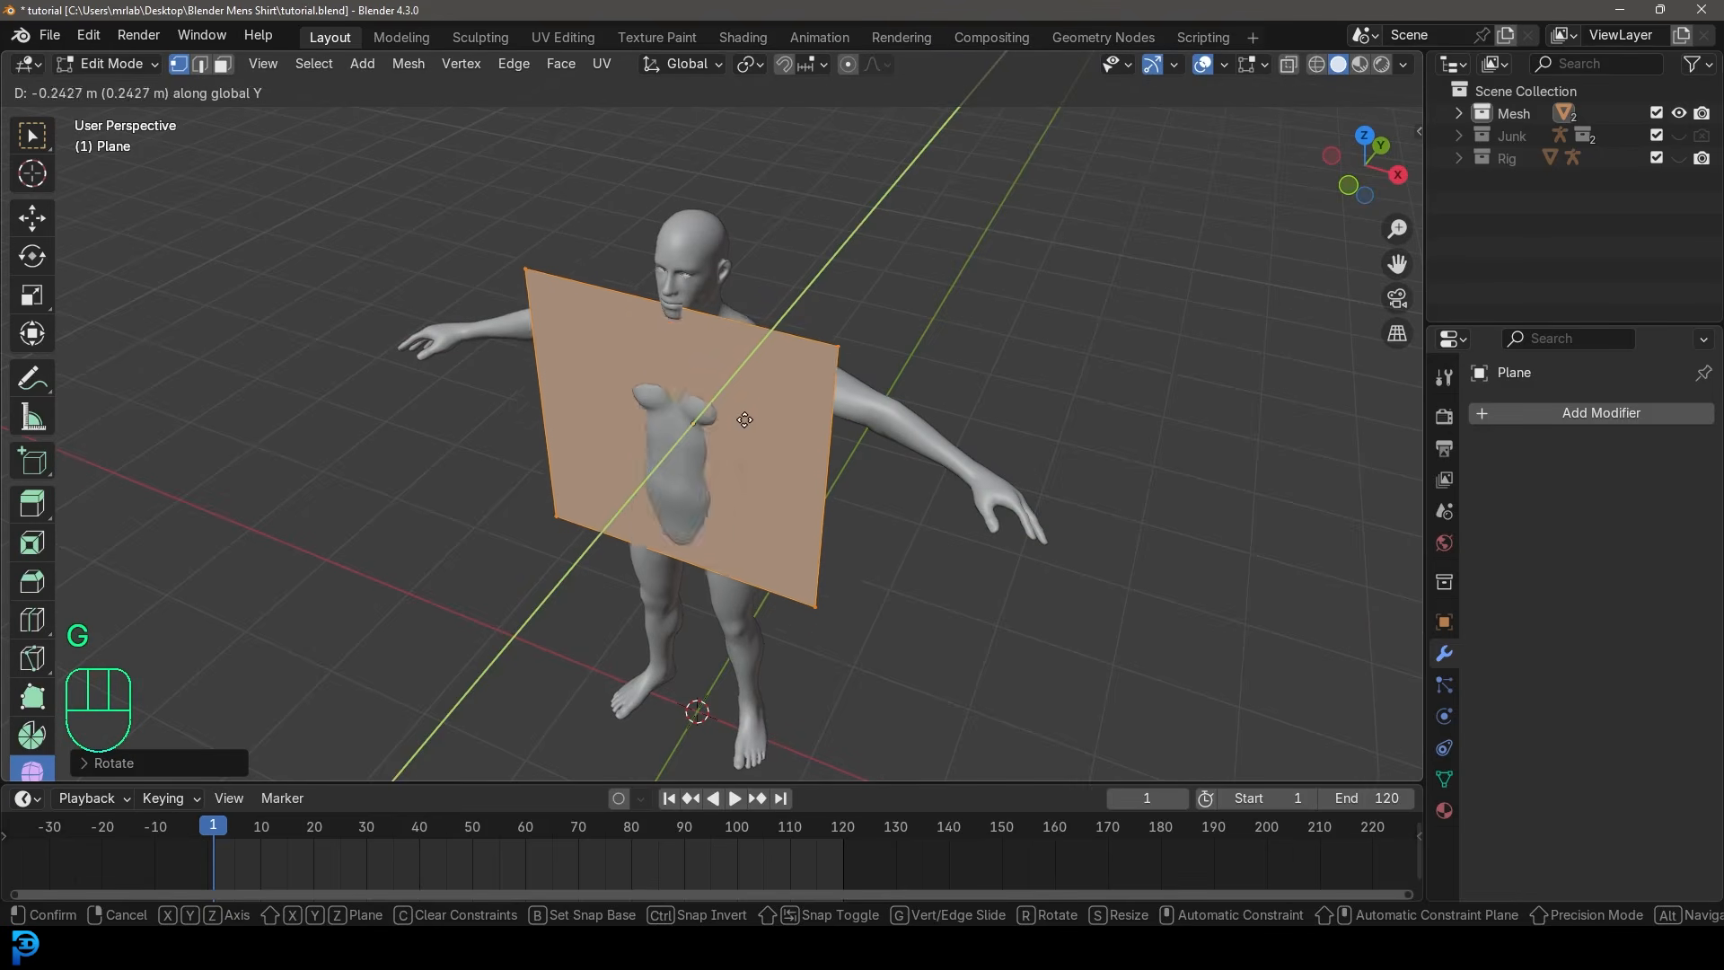
{"action": "left_click", "coordinate": [735, 435]}
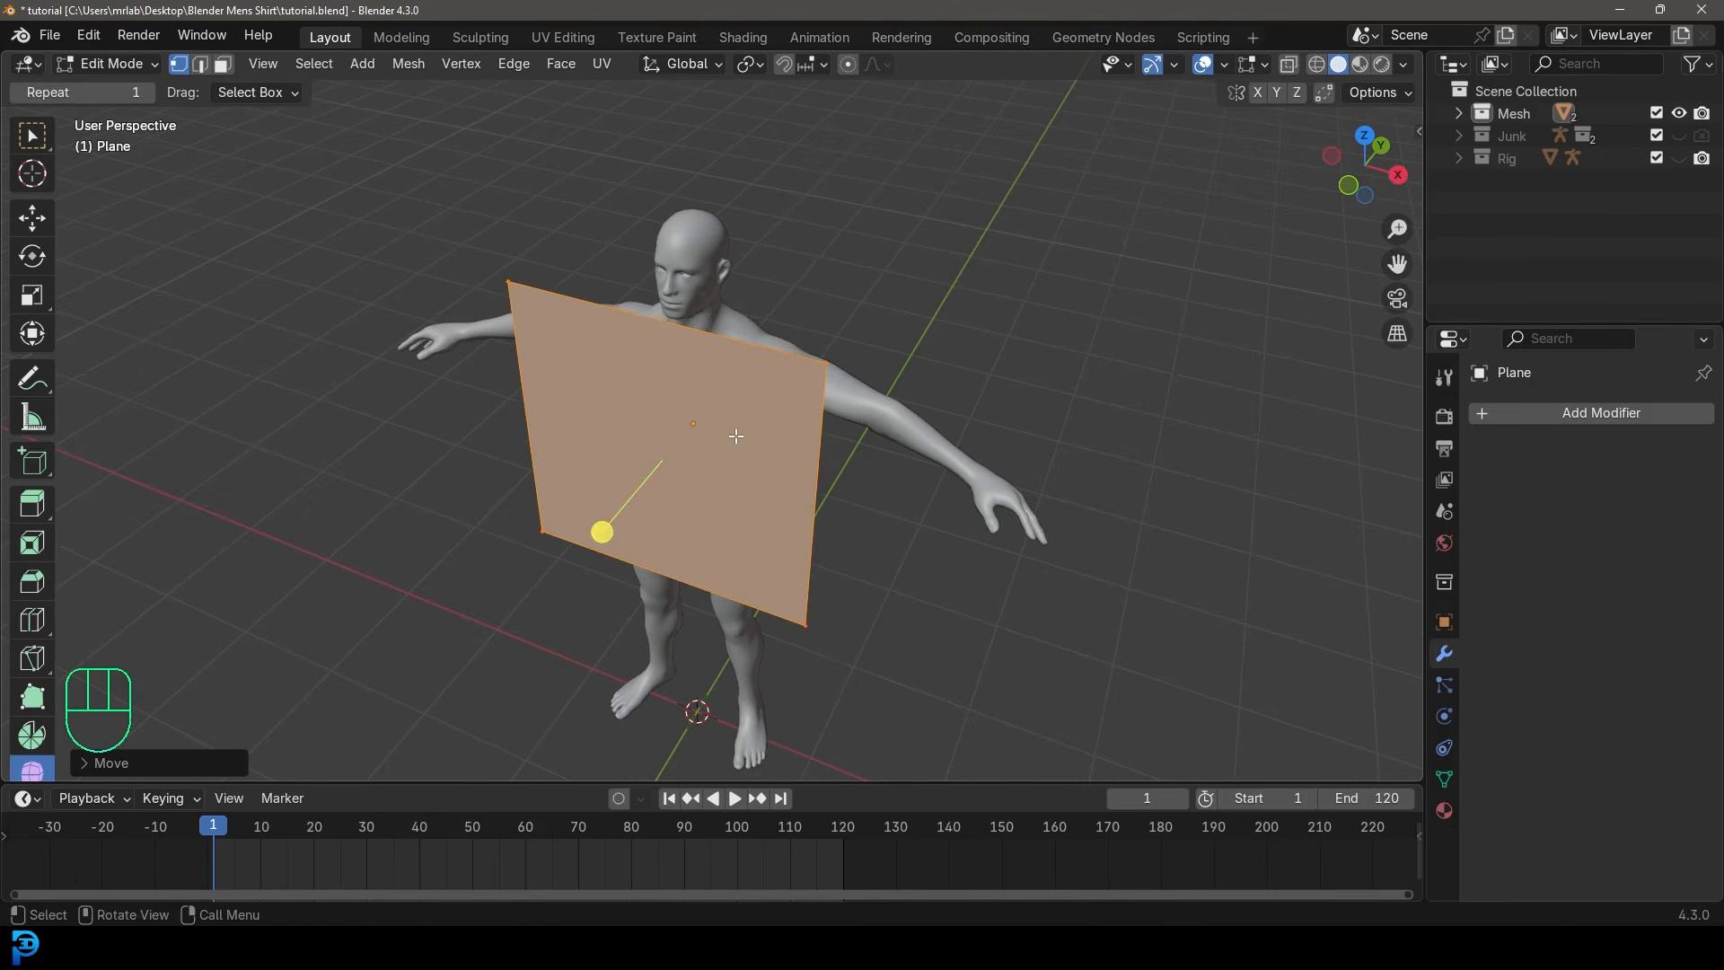
{"action": "key", "text": "KP_1"}
{"action": "scroll", "coordinate": [737, 436], "scroll_direction": "up", "scroll_amount": 2}
{"action": "middle_click_drag", "start_coordinate": [817, 340], "coordinate": [817, 469], "text": "shift"}
{"action": "scroll", "coordinate": [818, 470], "scroll_direction": "up", "scroll_amount": 1}
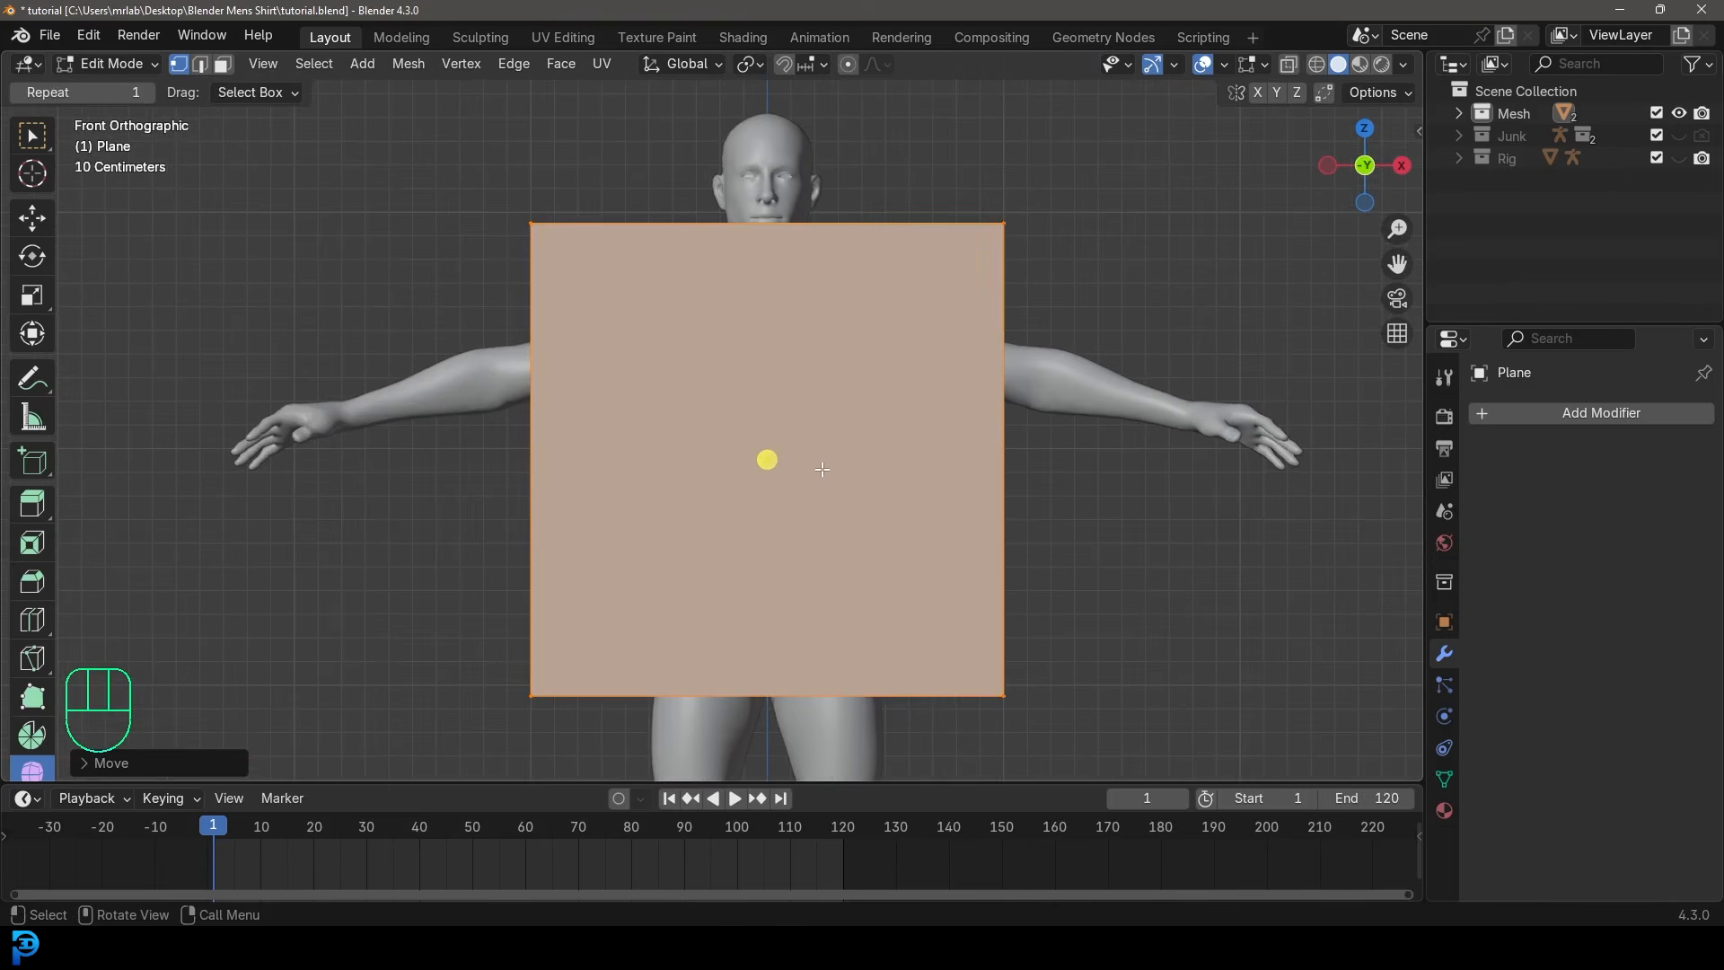
Fine-tune the plane's distance from the chest along the Y axis, judging it from the side.
{"action": "scroll", "coordinate": [820, 471], "scroll_direction": "down", "scroll_amount": 3}
{"action": "middle_click_drag", "start_coordinate": [821, 471], "coordinate": [599, 517]}
{"action": "middle_click_drag", "start_coordinate": [641, 542], "coordinate": [632, 461]}
{"action": "key", "text": "g"}
{"action": "key", "text": "y"}
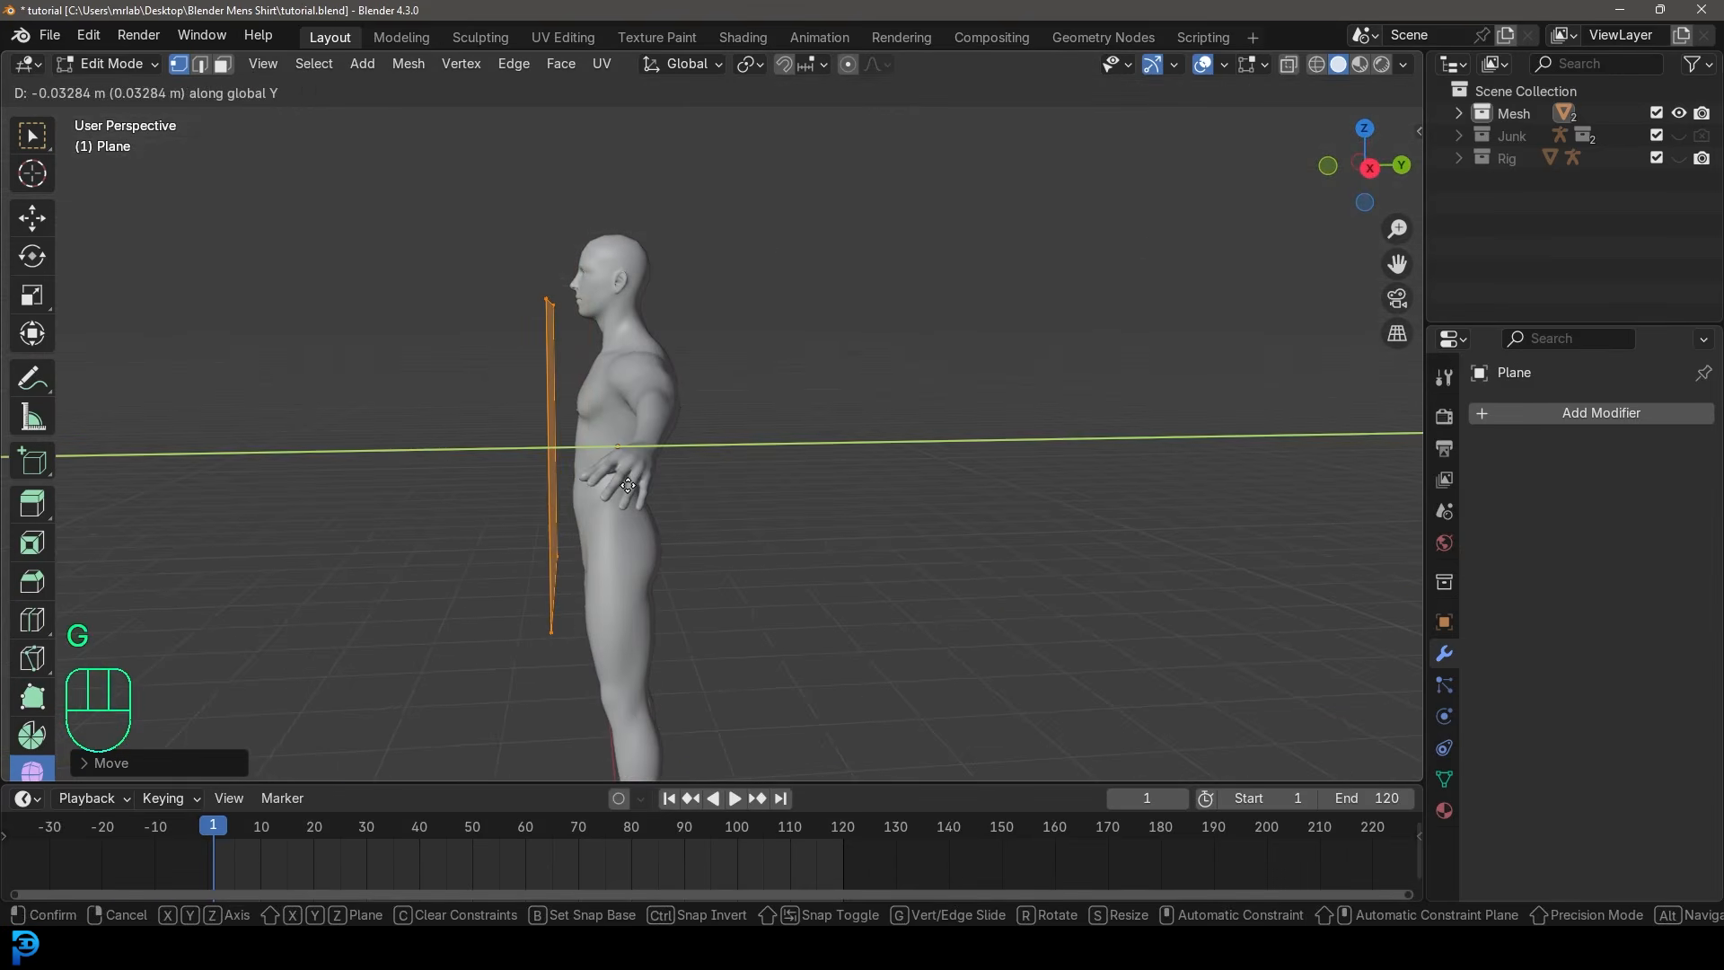
{"action": "left_click", "coordinate": [665, 479]}
Show the plane and body from the front in wireframe shading.
{"action": "middle_click_drag", "start_coordinate": [665, 479], "coordinate": [794, 403]}
{"action": "key", "text": "KP_1"}
{"action": "scroll", "coordinate": [725, 336], "scroll_direction": "up", "scroll_amount": 2}
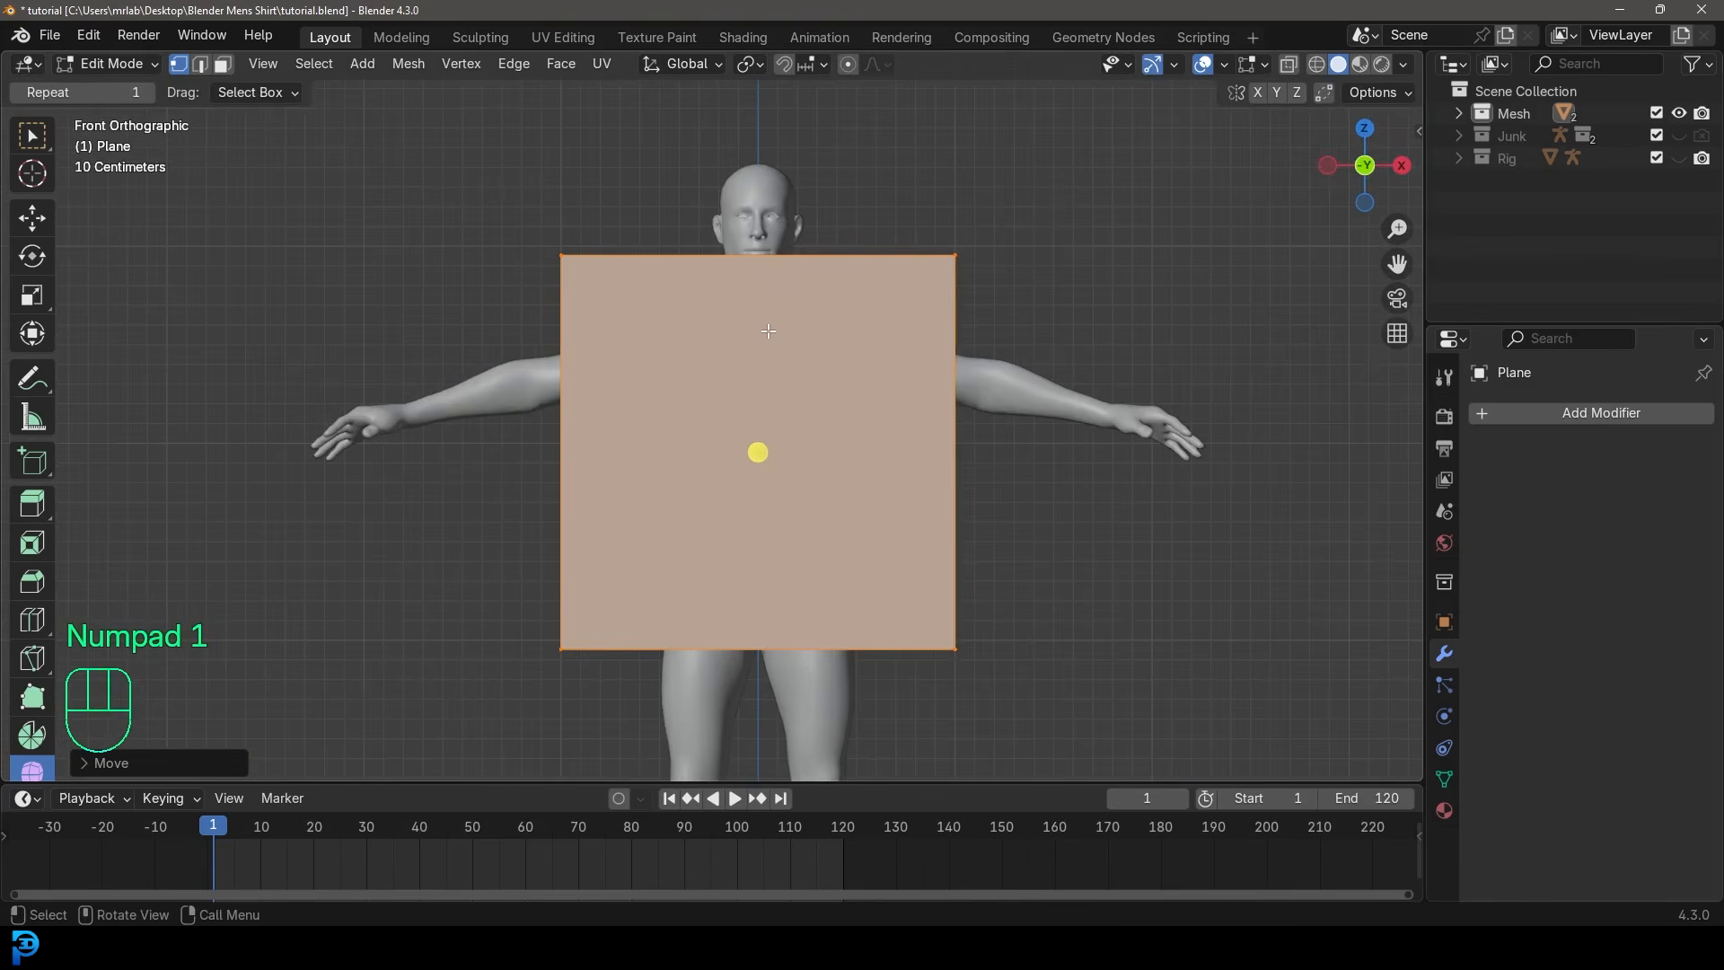
{"action": "key", "text": "z"}
{"action": "left_click", "coordinate": [628, 272]}
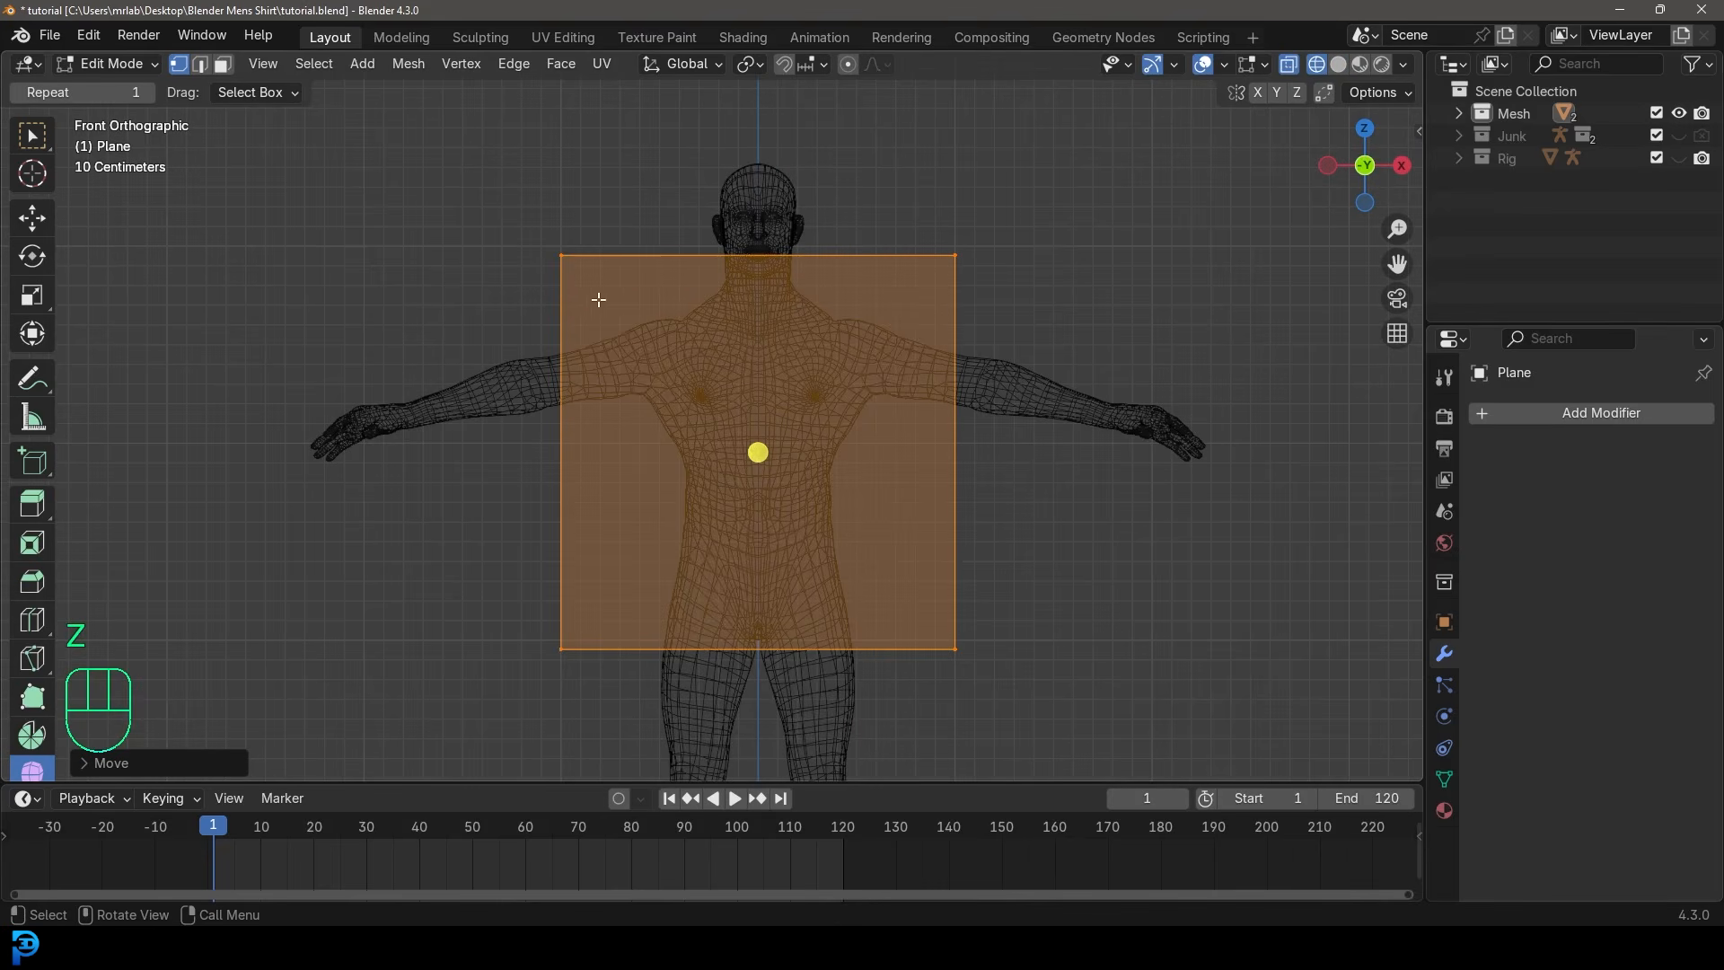
Subdivide the plane with 25 cuts.
{"action": "right_click", "coordinate": [754, 315]}
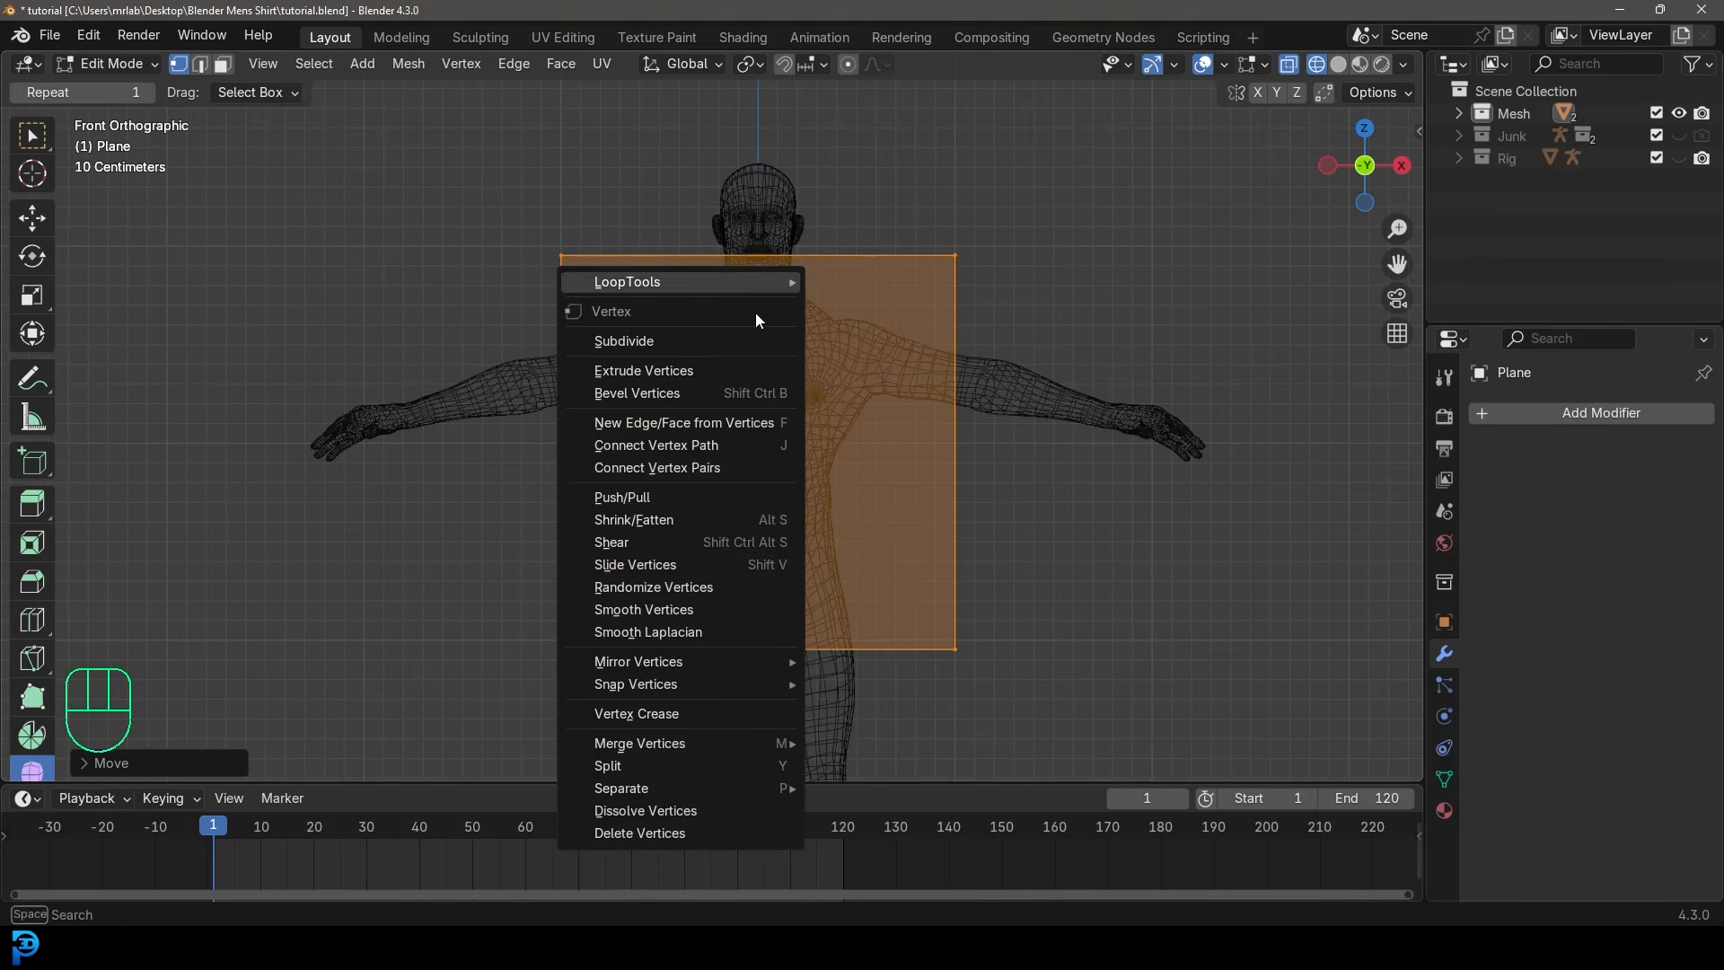
{"action": "left_click", "coordinate": [631, 339]}
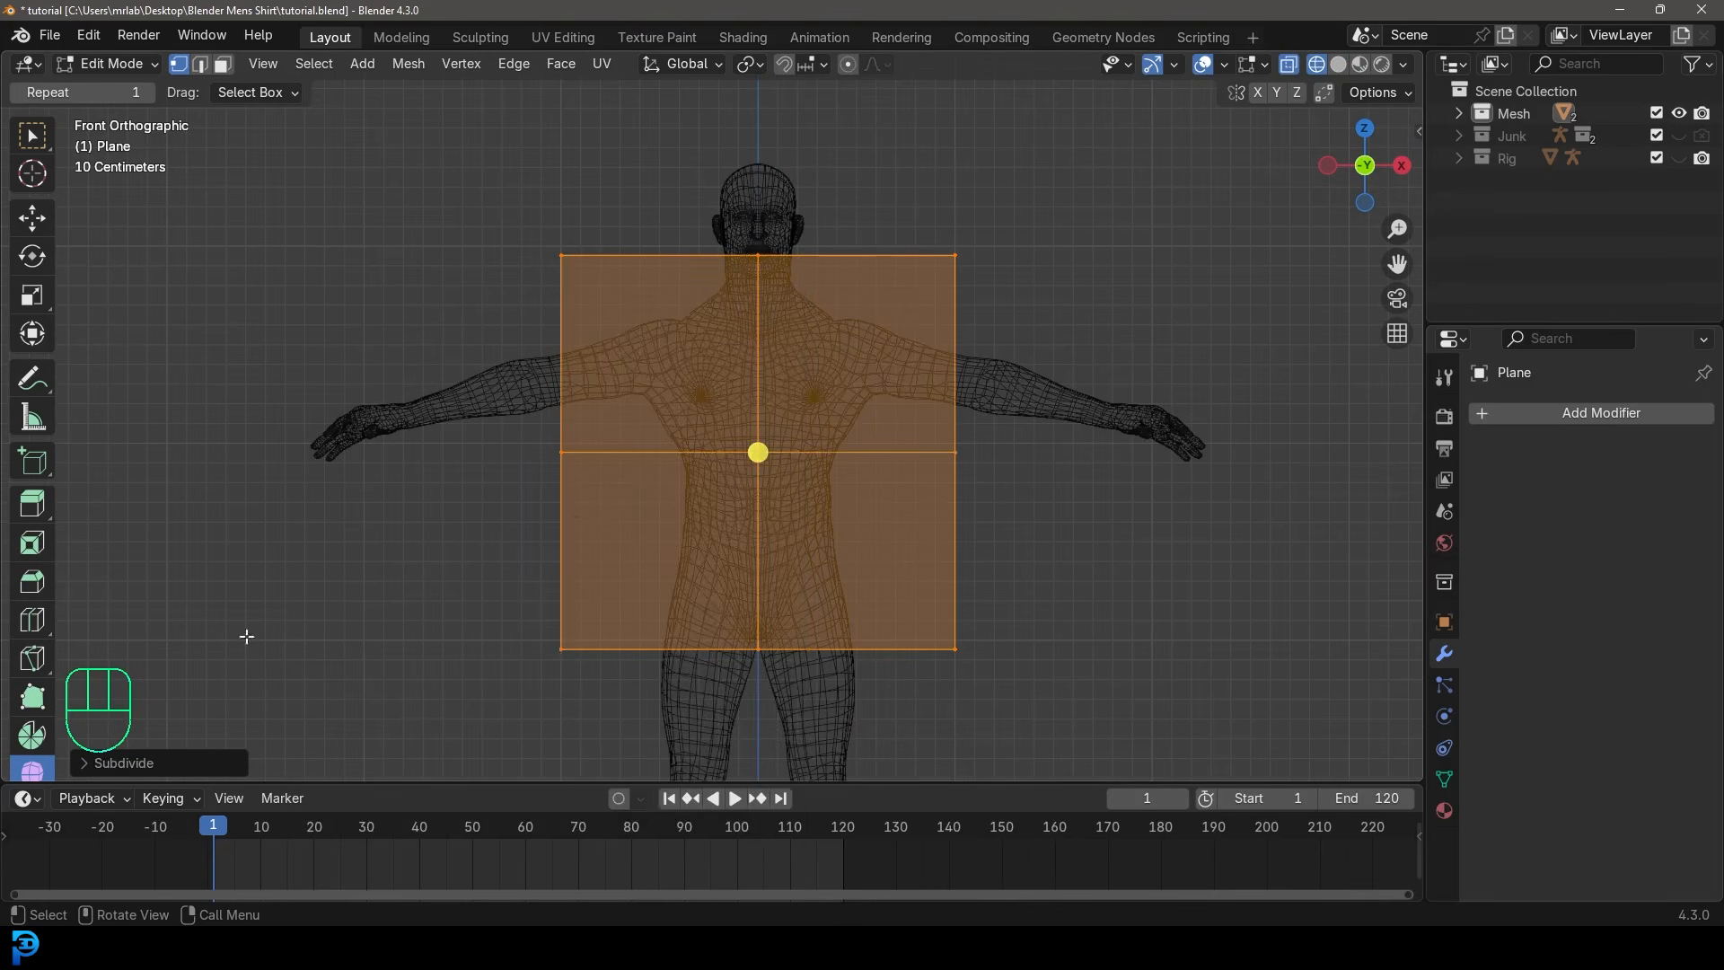
{"action": "left_click", "coordinate": [79, 763]}
{"action": "left_click", "coordinate": [294, 610]}
{"action": "type", "text": "25"}
{"action": "key", "text": "Return"}
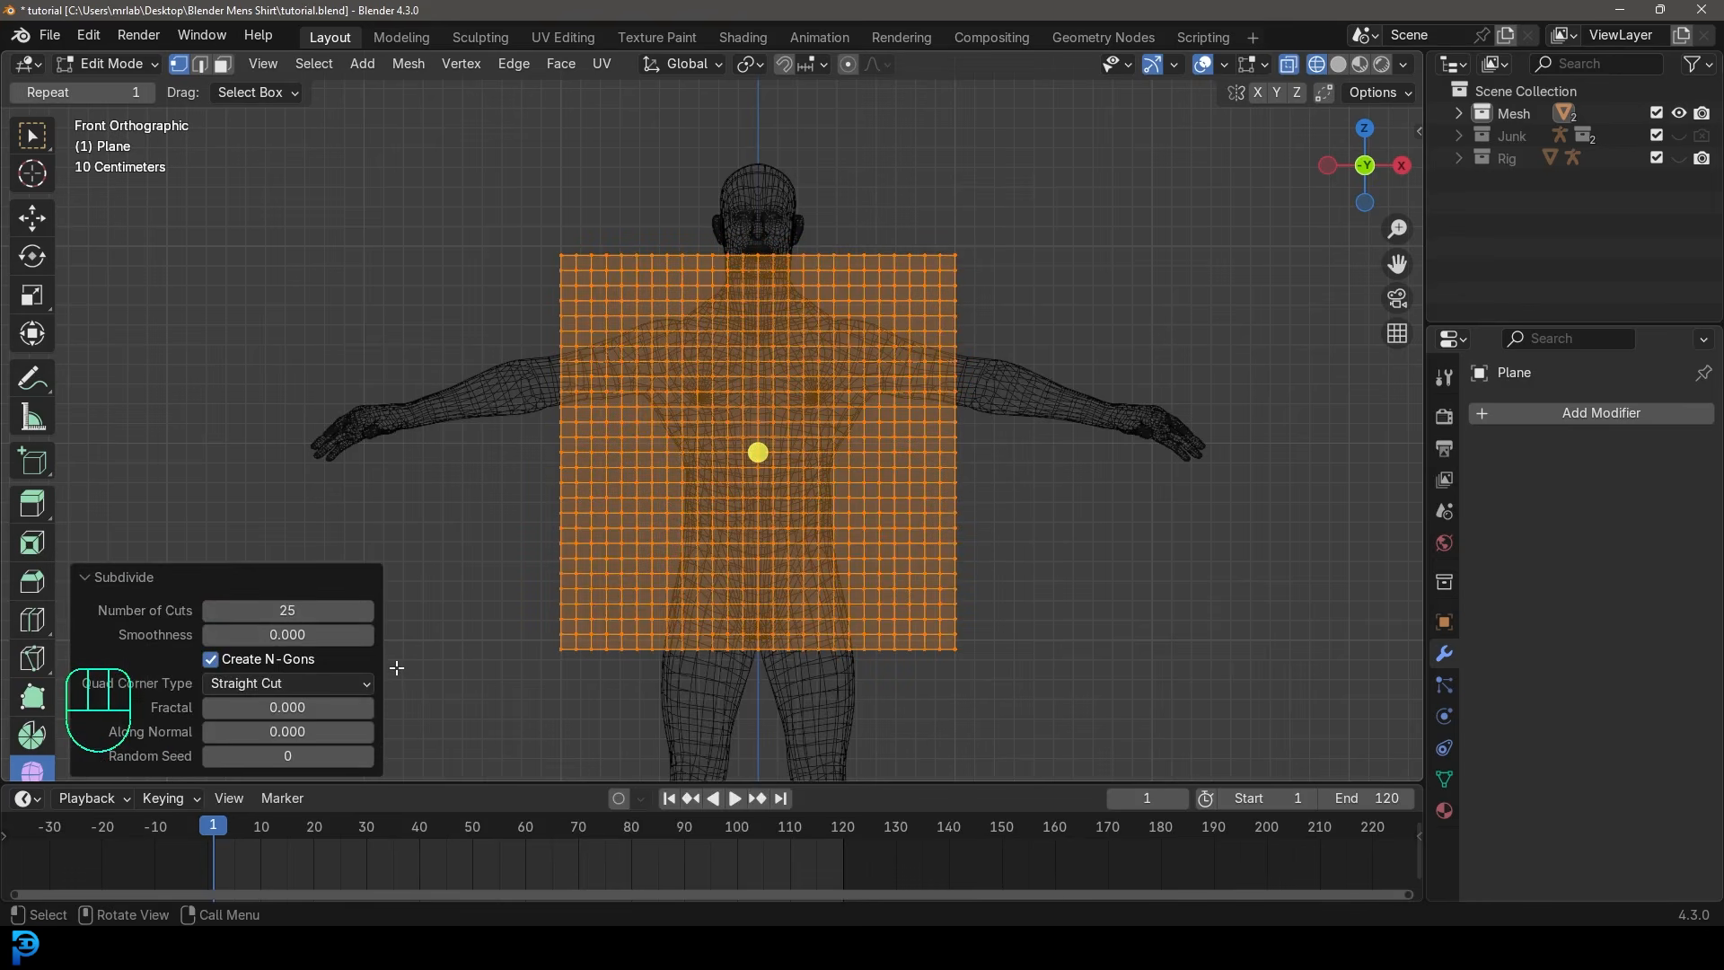
{"action": "left_click", "coordinate": [86, 578]}
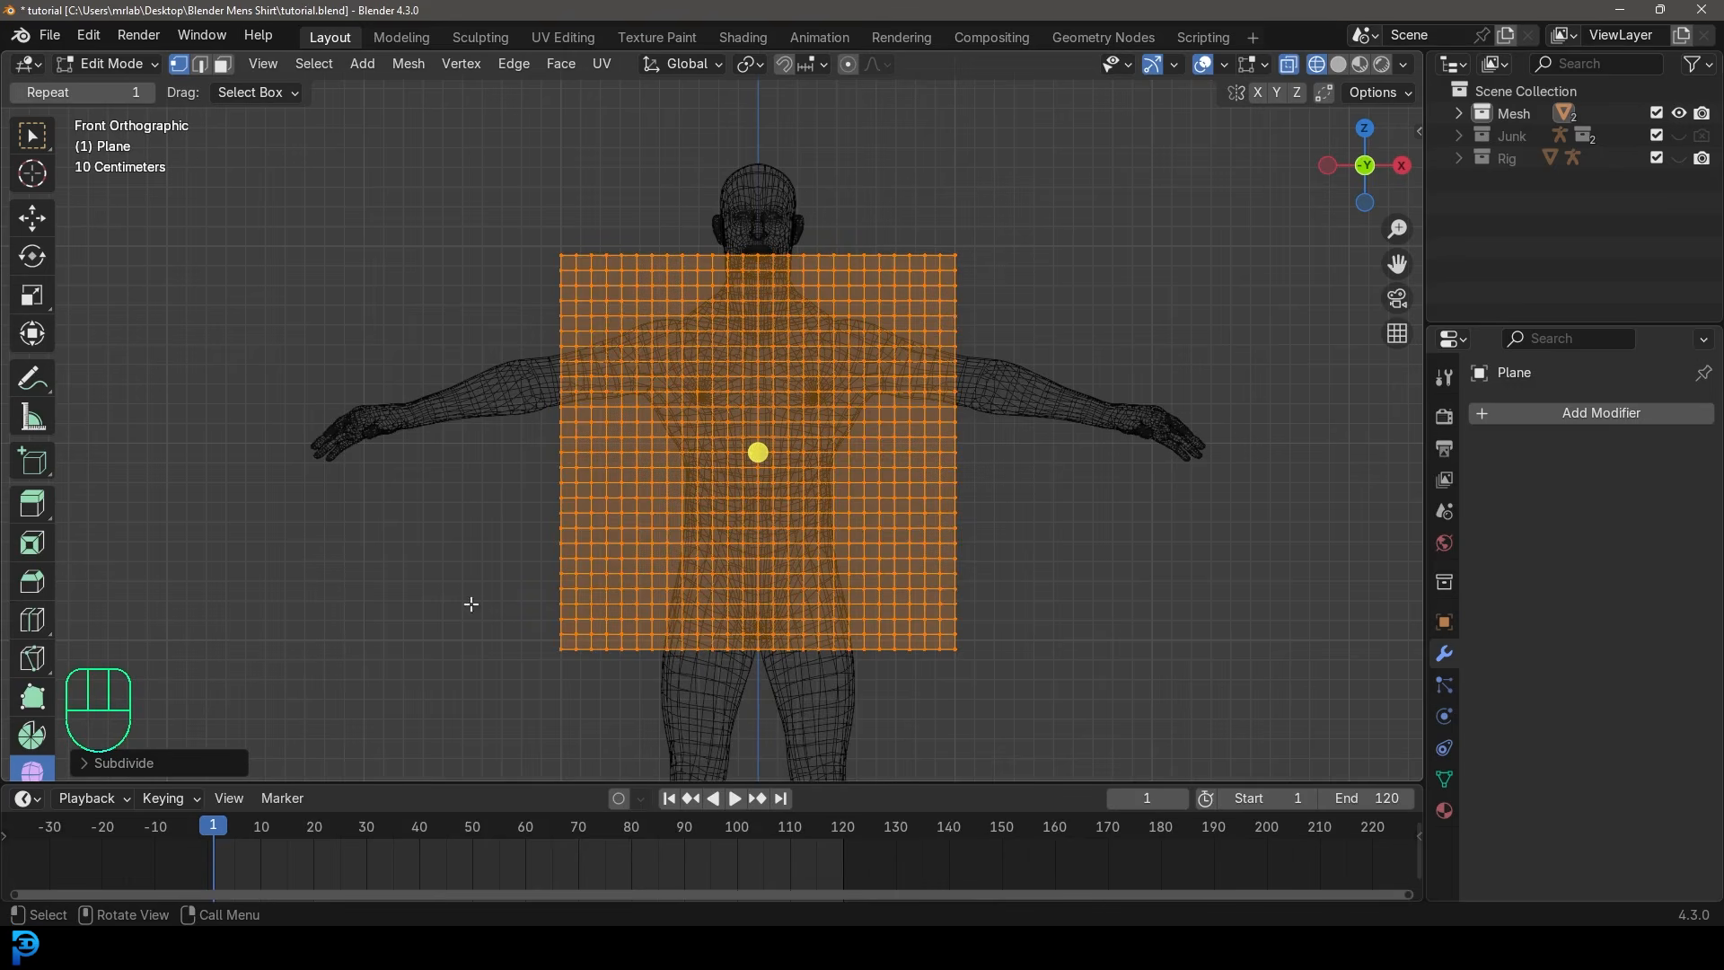
Delete the vertices of the plane's half on the negative X side, up to the body's centre line.
{"action": "left_click_drag", "start_coordinate": [418, 137], "coordinate": [751, 704]}
{"action": "scroll", "coordinate": [814, 430], "scroll_direction": "up", "scroll_amount": 3}
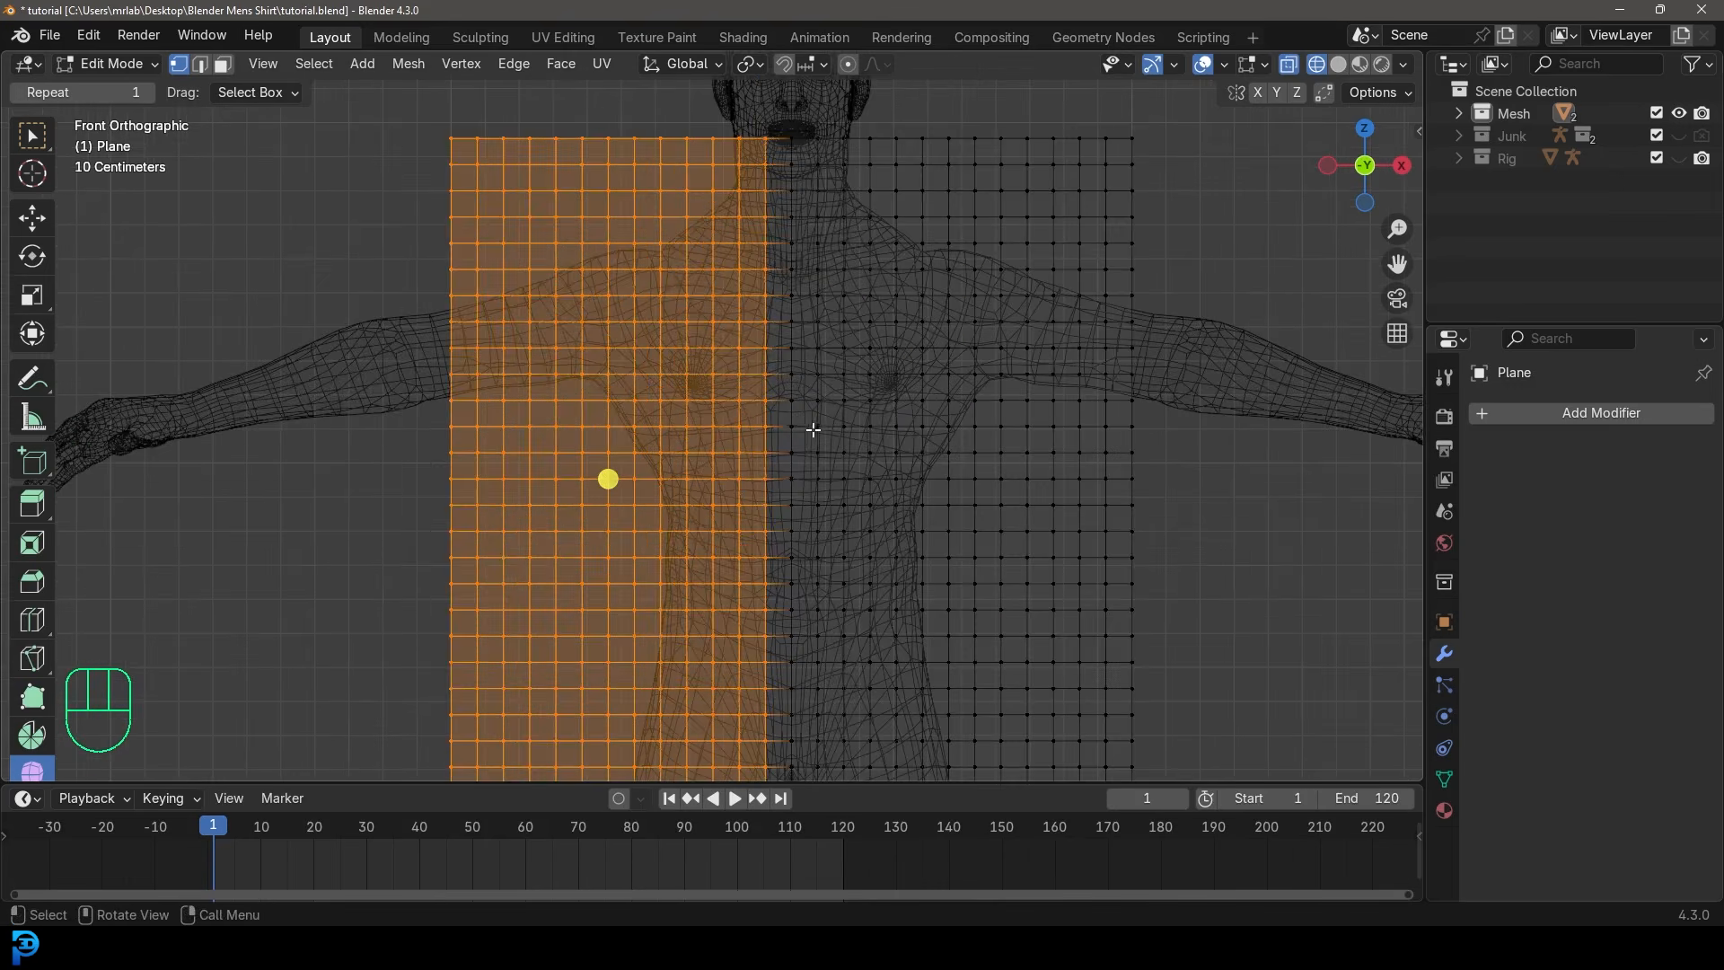
{"action": "middle_click_drag", "start_coordinate": [792, 270], "coordinate": [736, 550], "text": "shift"}
{"action": "scroll", "coordinate": [741, 315], "scroll_direction": "up", "scroll_amount": 4}
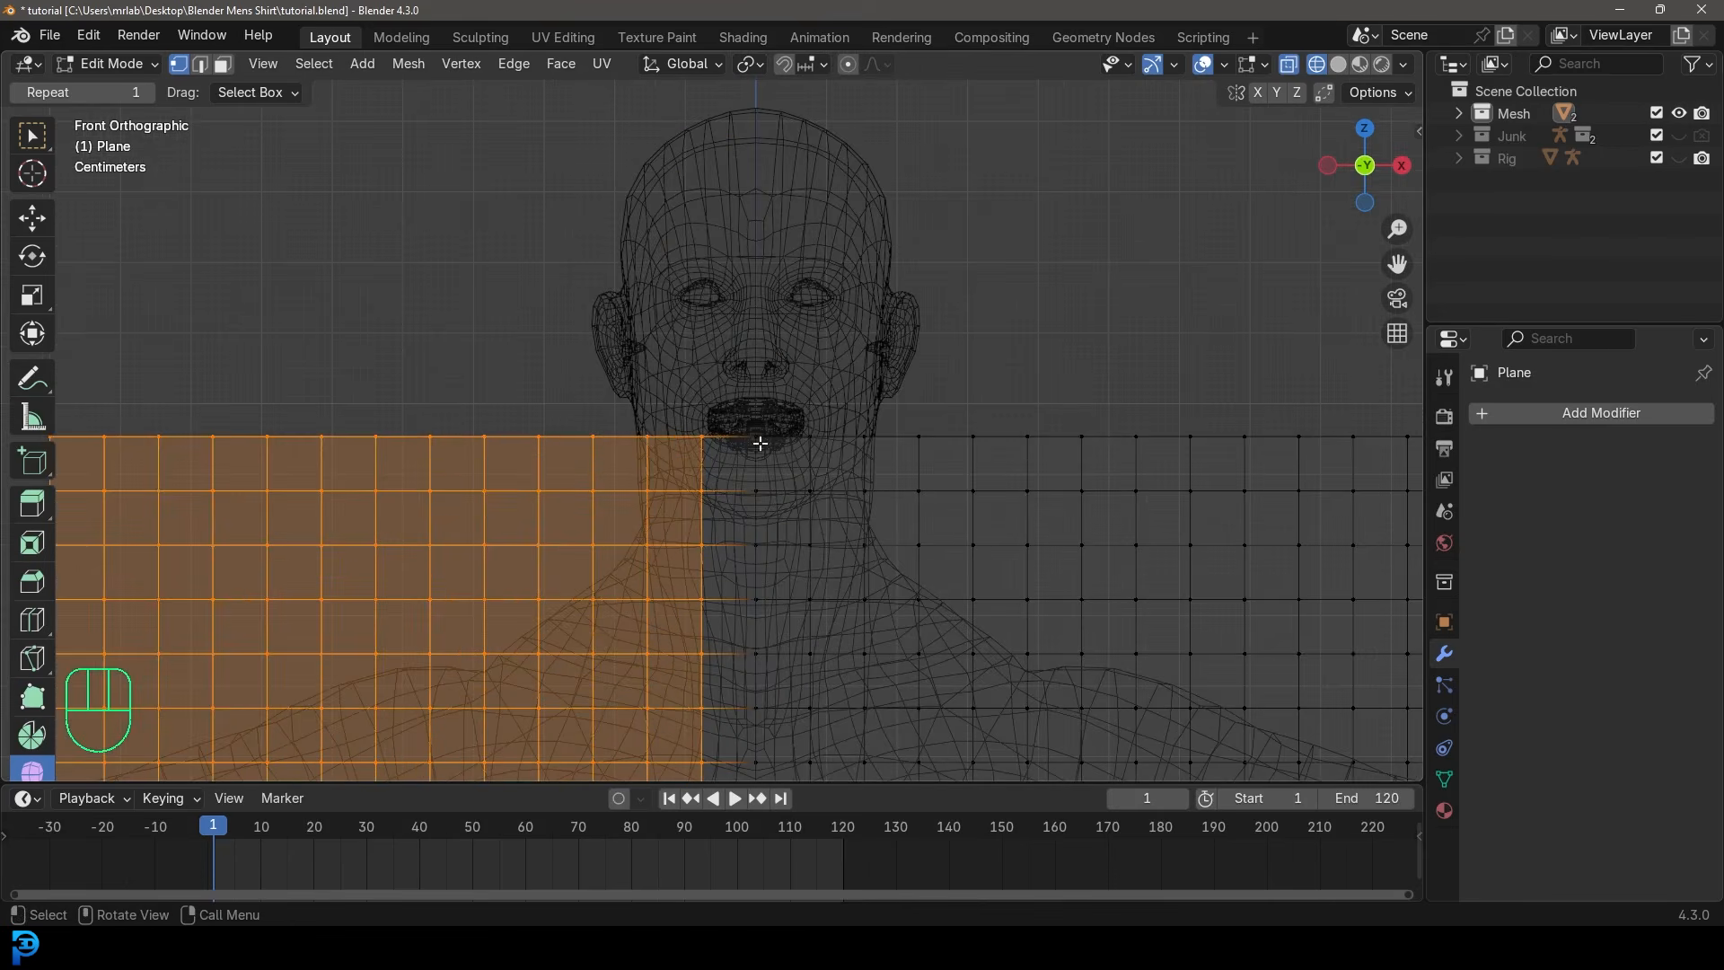
{"action": "scroll", "coordinate": [738, 428], "scroll_direction": "down", "scroll_amount": 4}
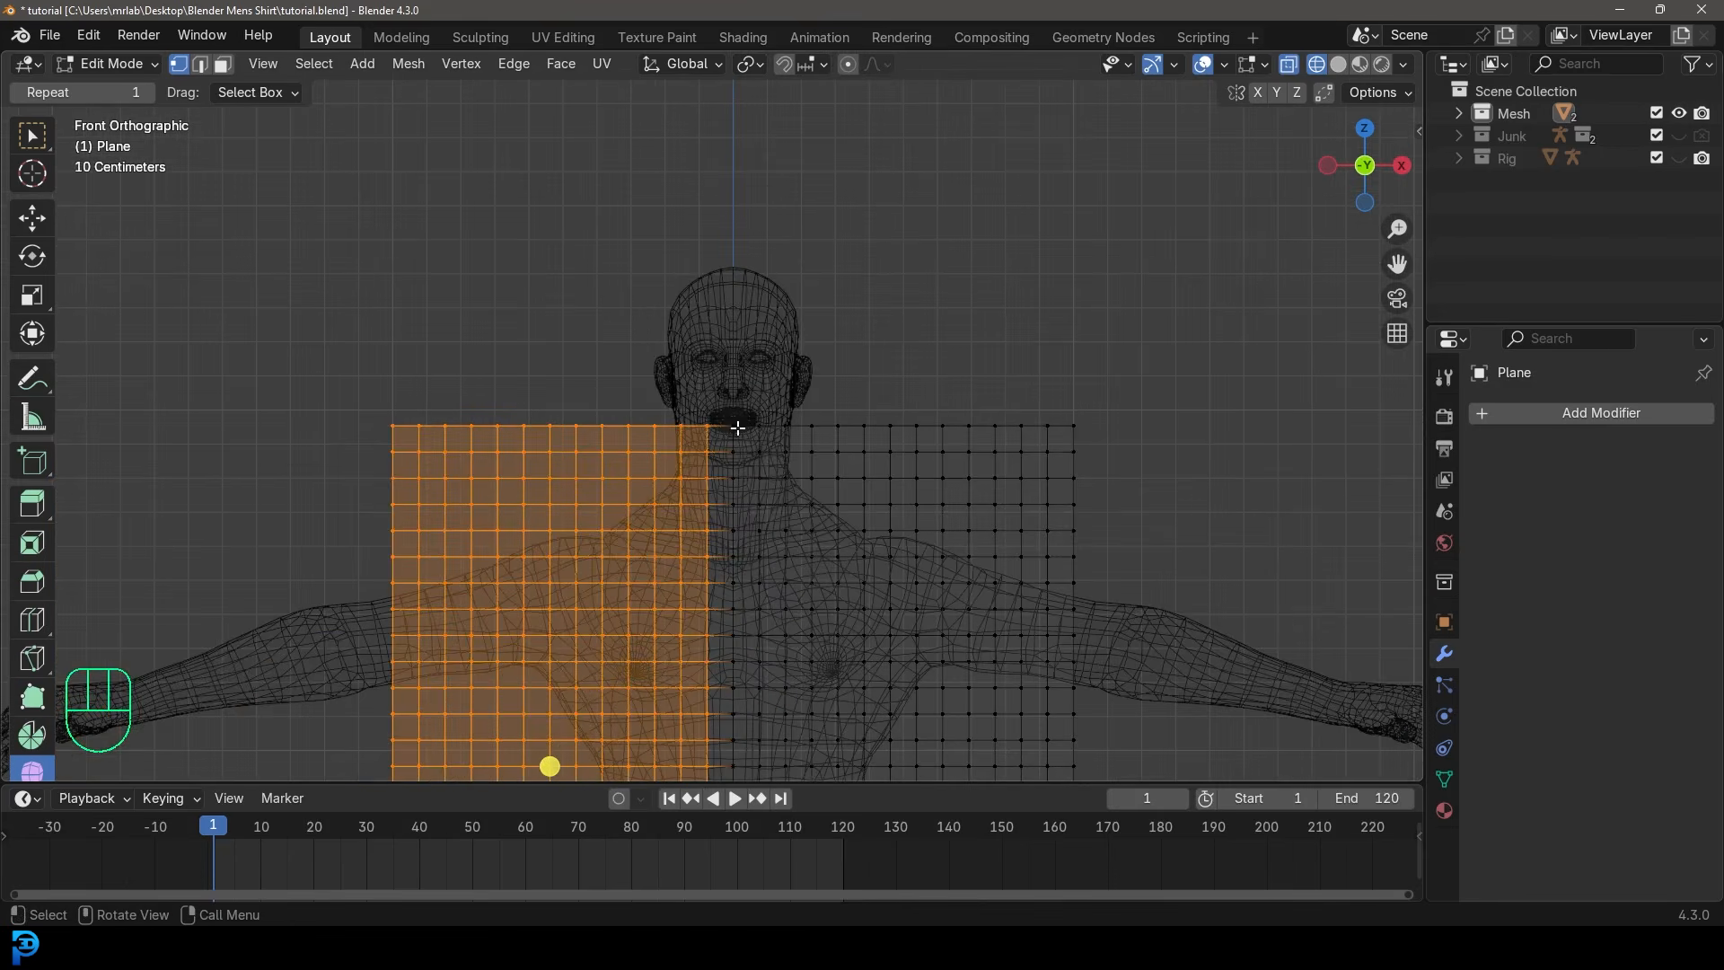
{"action": "scroll", "coordinate": [741, 396], "scroll_direction": "up", "scroll_amount": 2}
{"action": "key", "text": "x"}
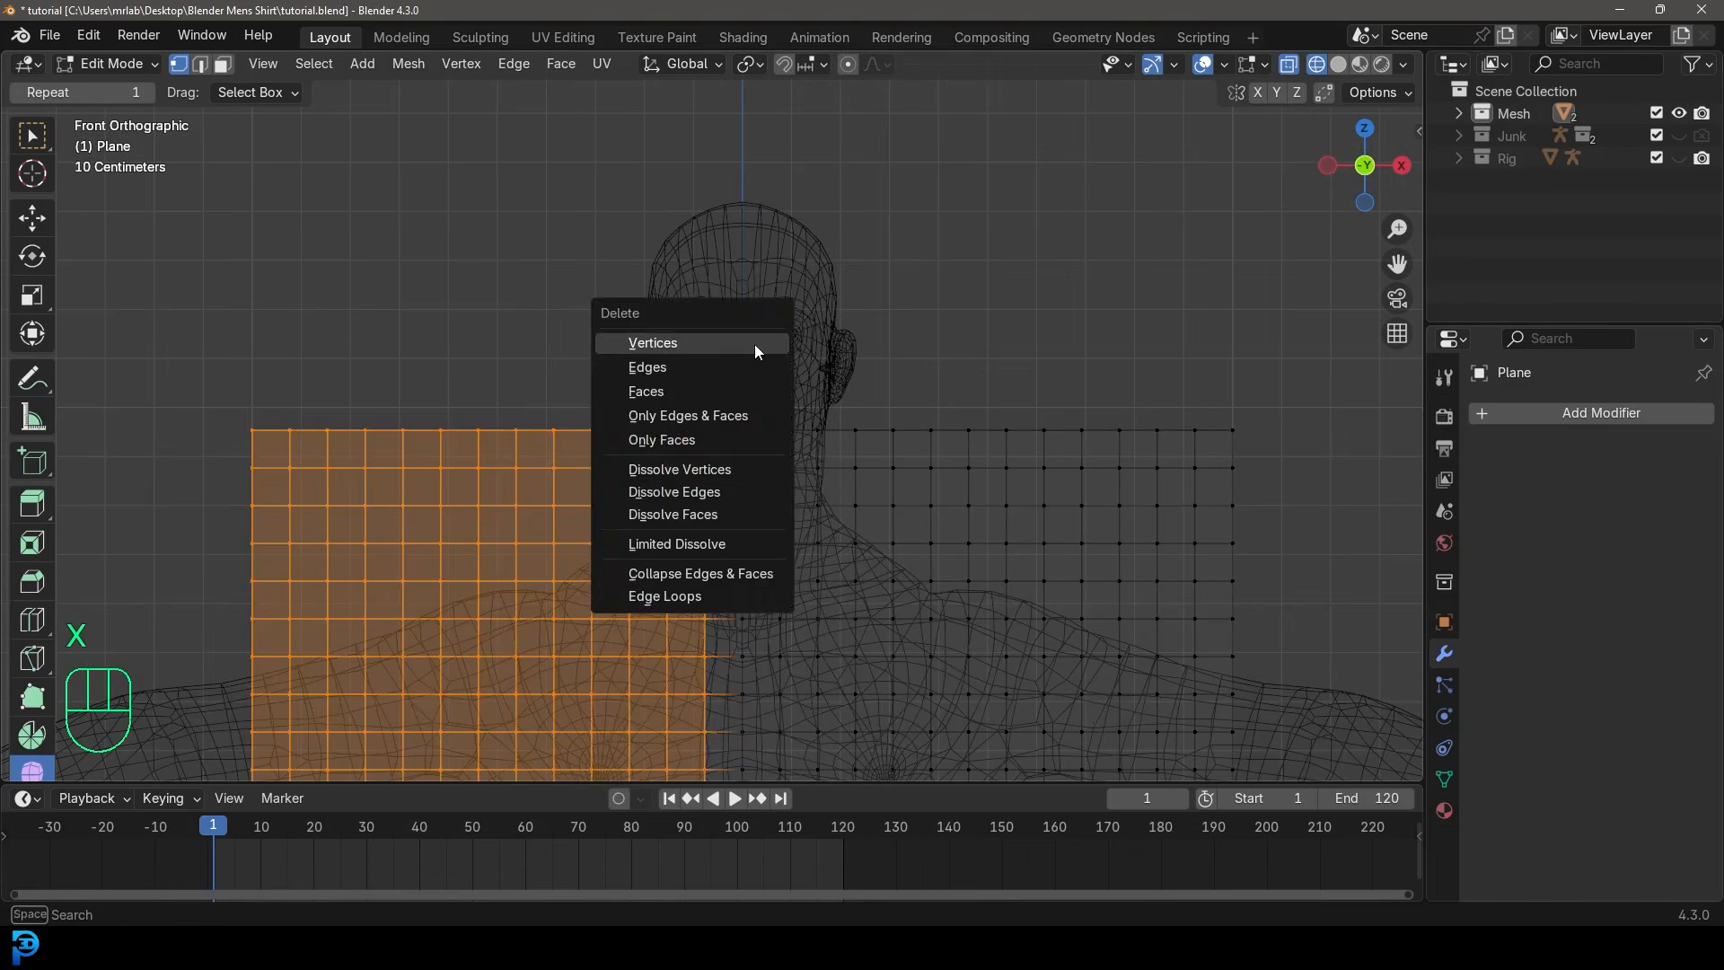
{"action": "left_click", "coordinate": [686, 341]}
Add a Mirror modifier on the X axis to the half plane and enable Clipping.
{"action": "scroll", "coordinate": [778, 428], "scroll_direction": "down", "scroll_amount": 5}
{"action": "key", "text": "a"}
{"action": "middle_click_drag", "start_coordinate": [826, 544], "coordinate": [824, 437], "text": "shift"}
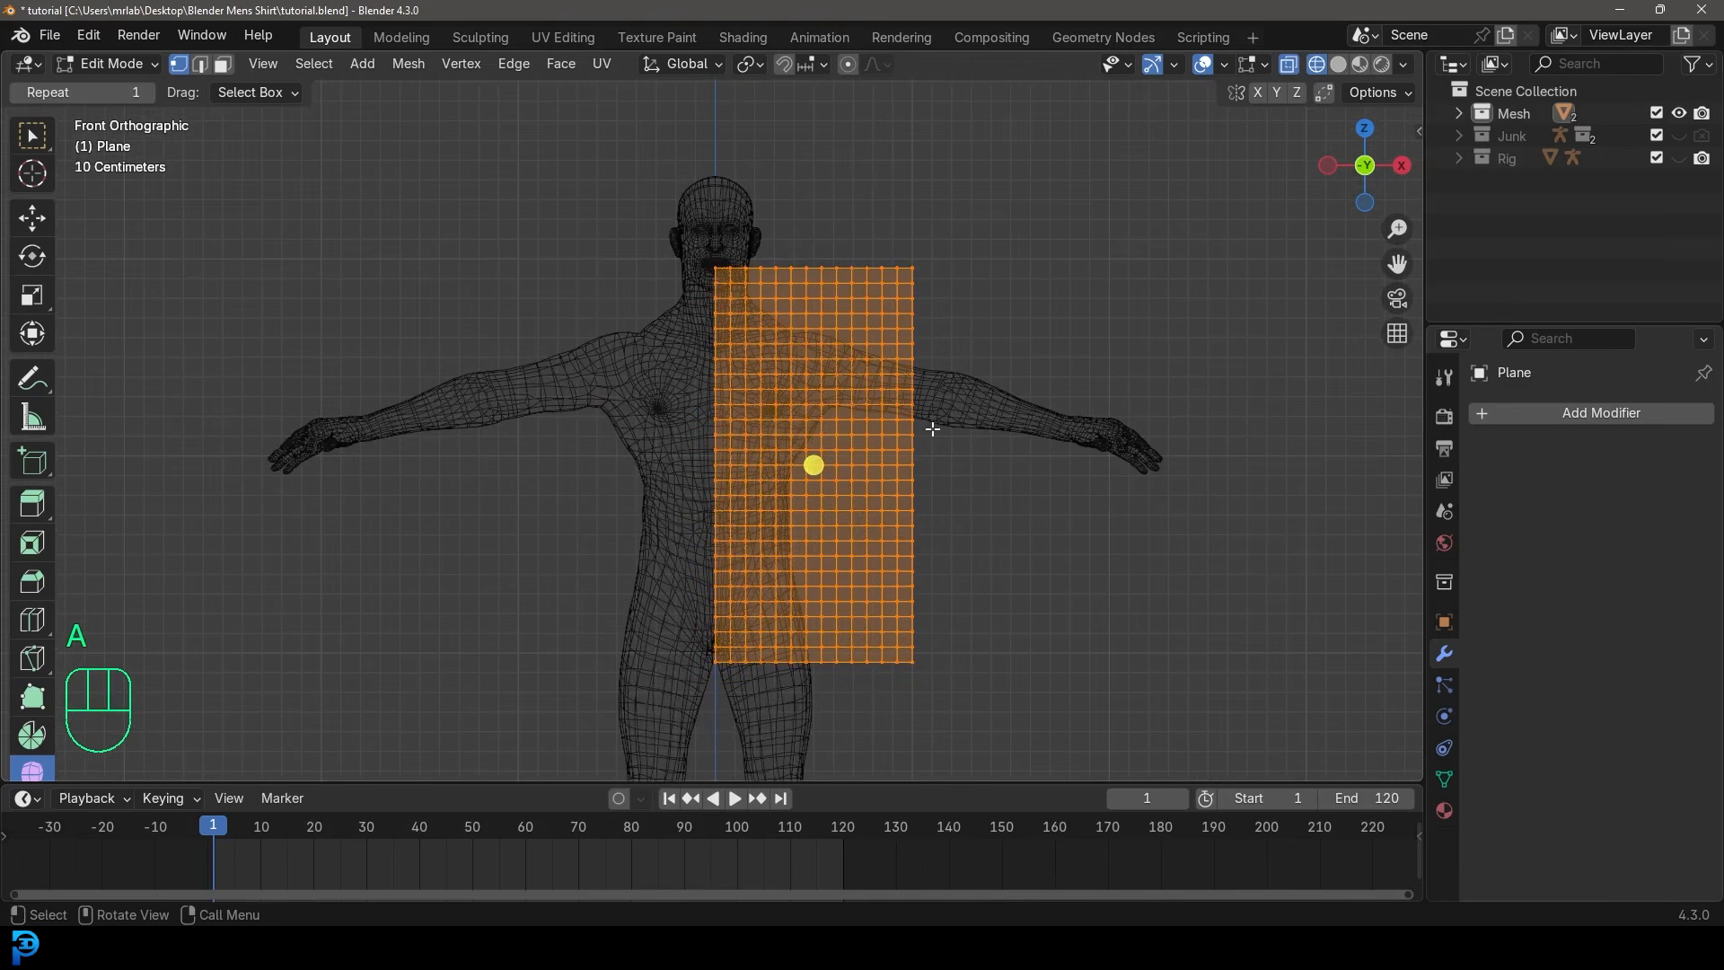
{"action": "left_click", "coordinate": [1600, 414]}
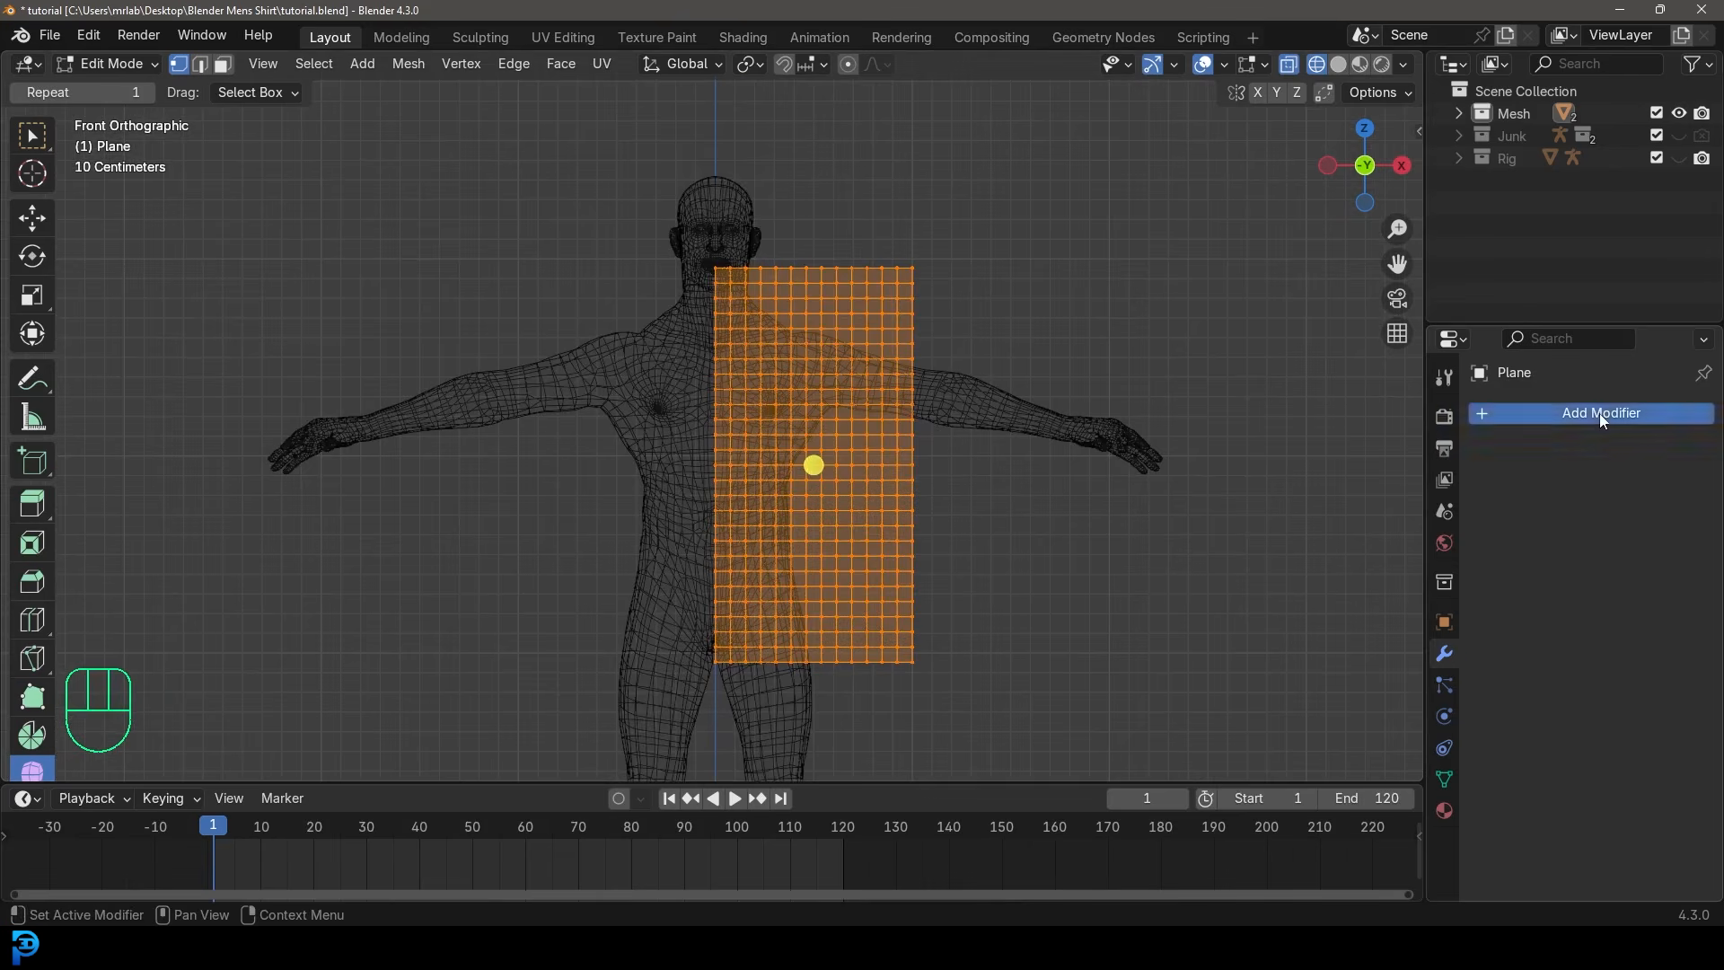
{"action": "left_click", "coordinate": [1539, 411]}
{"action": "type", "text": "mirr"}
{"action": "left_click", "coordinate": [1332, 450]}
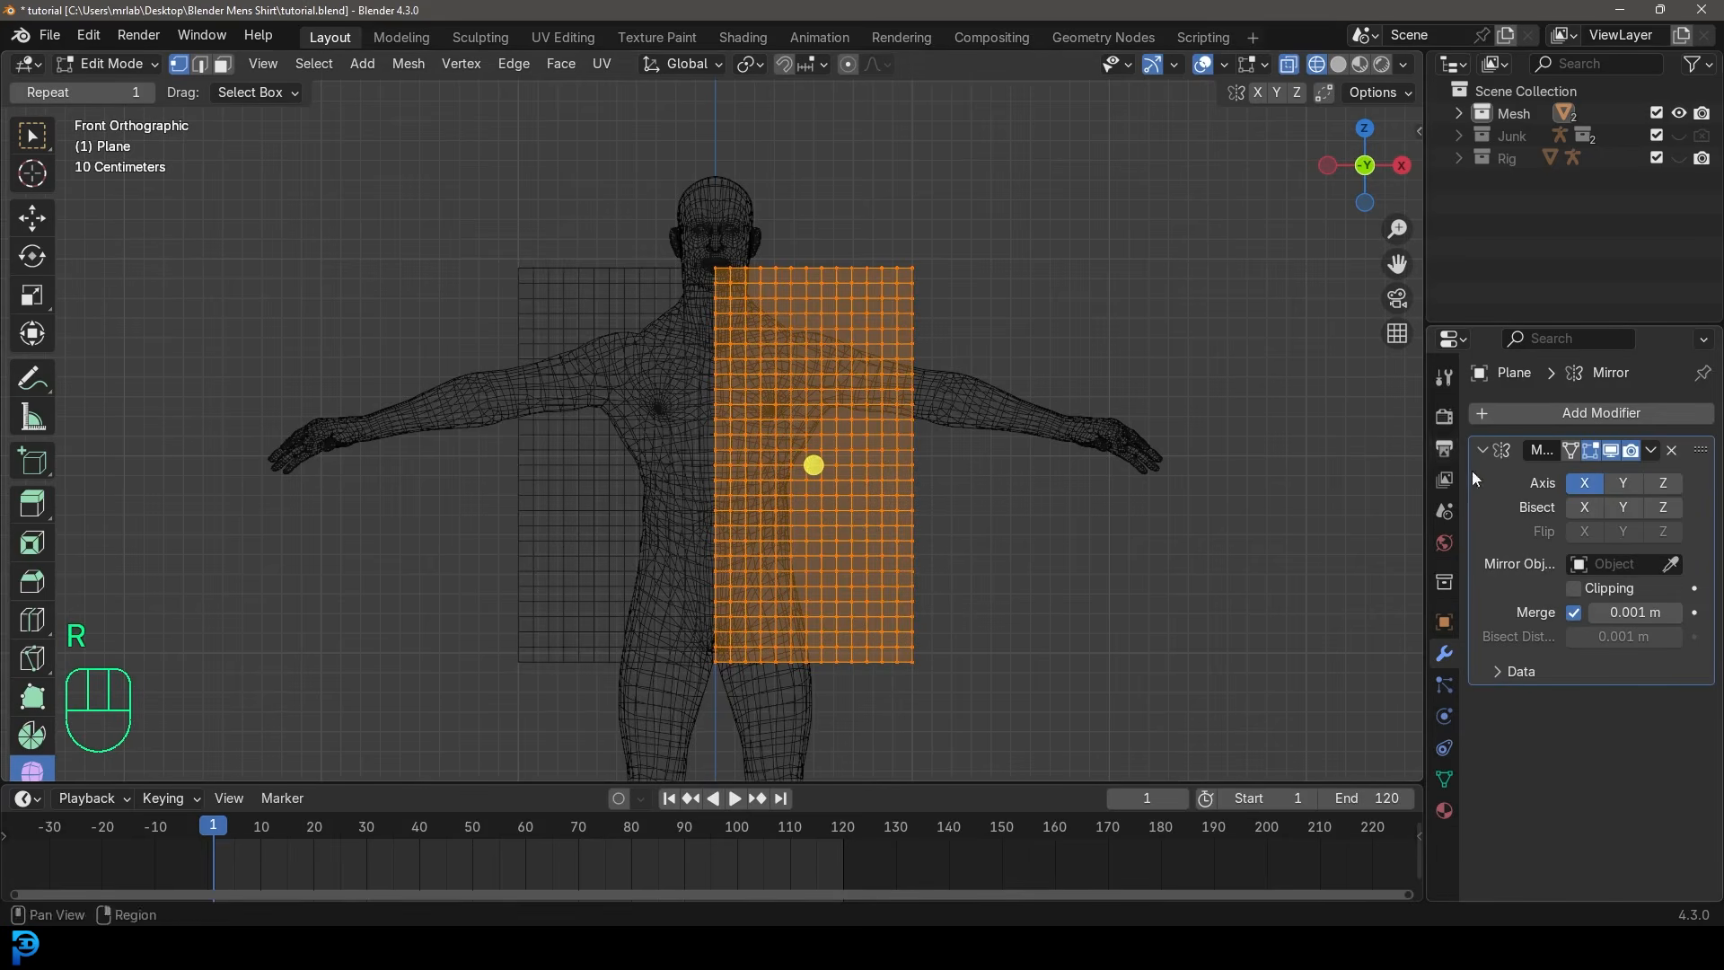
{"action": "left_click", "coordinate": [1574, 588]}
{"action": "scroll", "coordinate": [826, 459], "scroll_direction": "up", "scroll_amount": 1}
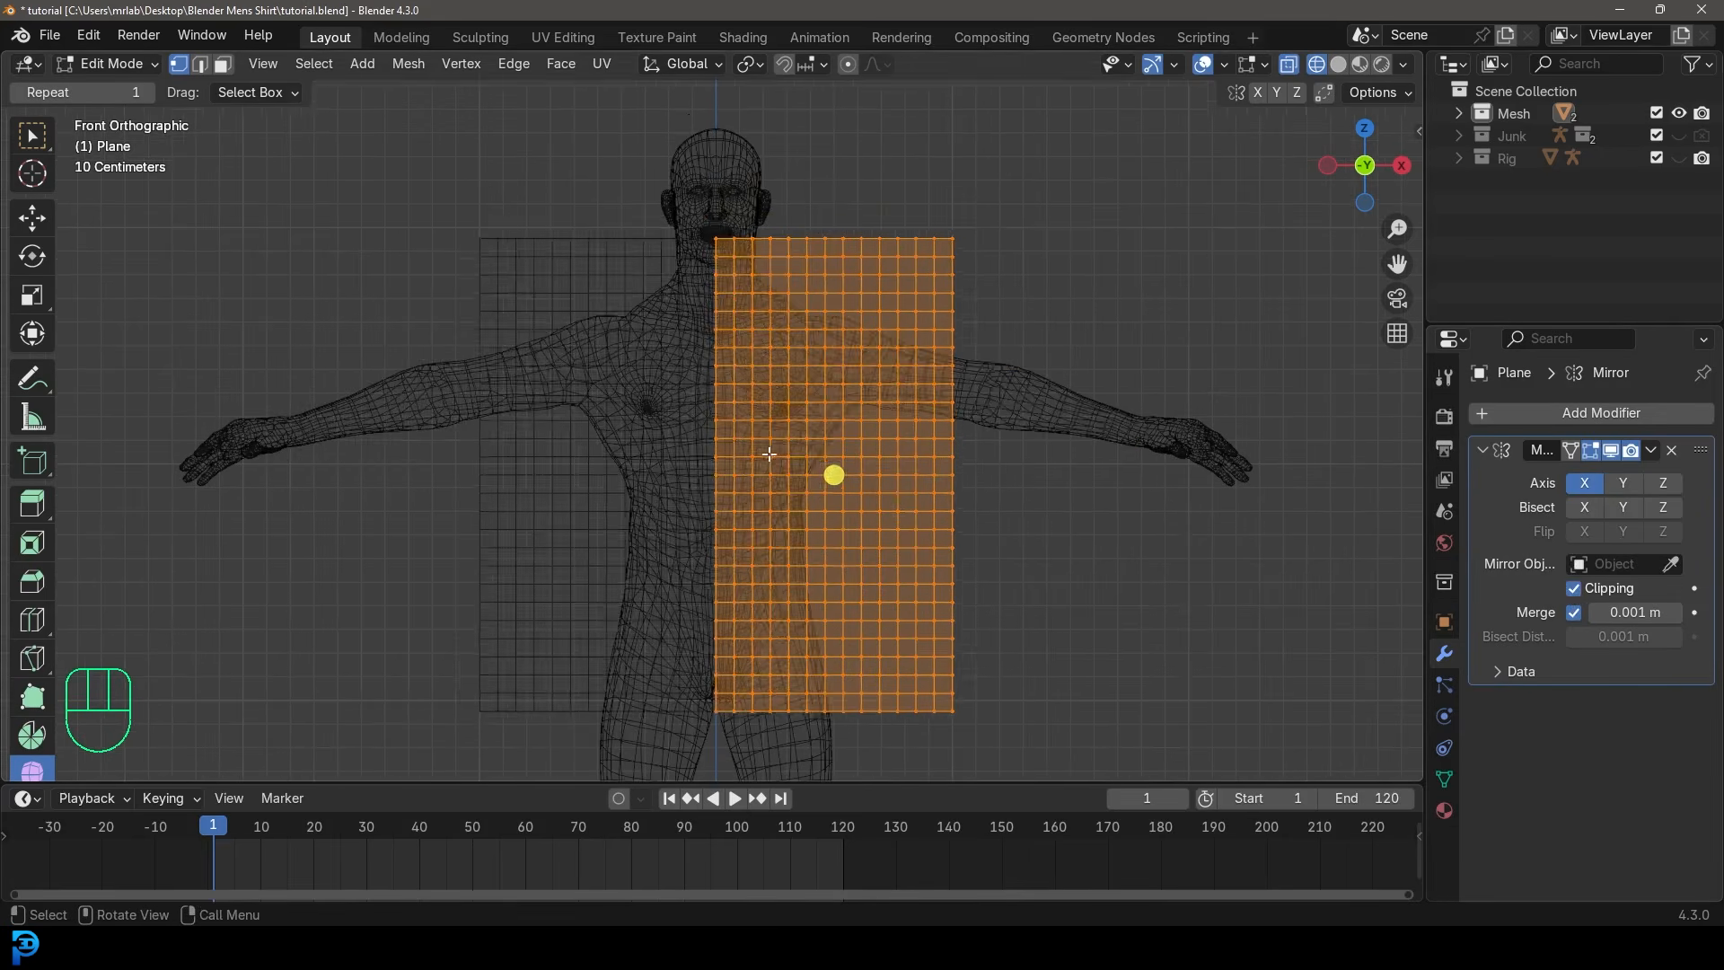
{"action": "key", "text": "g"}
{"action": "right_click", "coordinate": [762, 396]}
Switch the viewport to solid shading and turn on X-ray.
{"action": "key", "text": "z"}
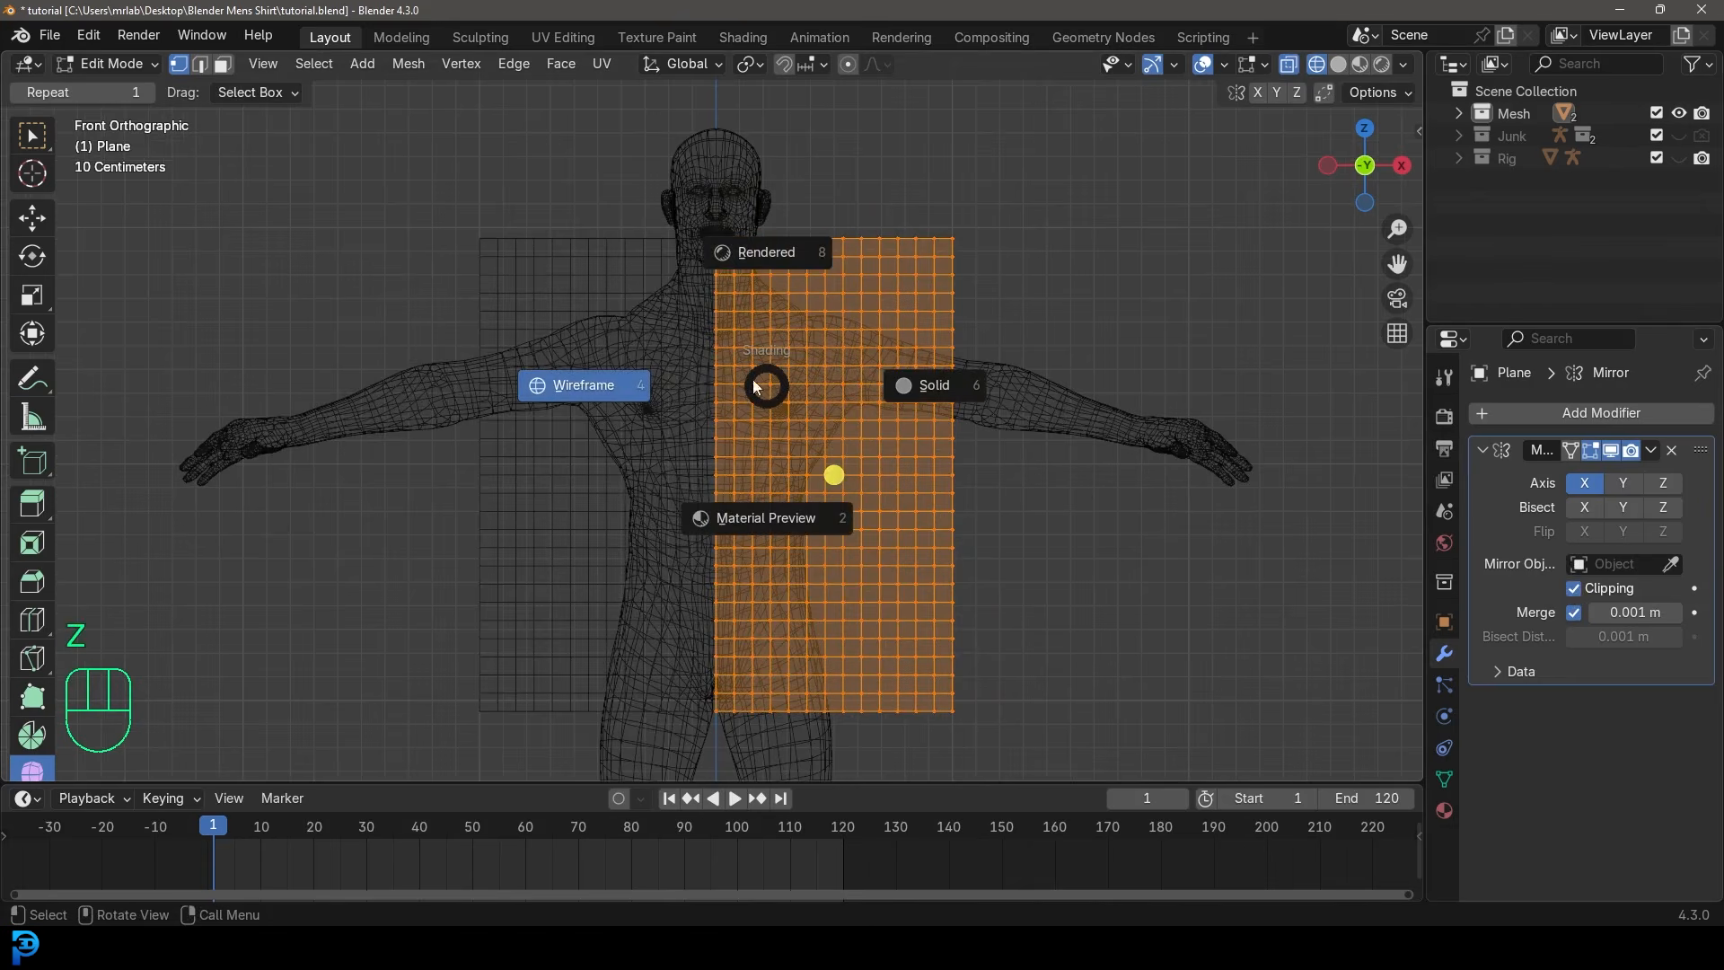
{"action": "left_click", "coordinate": [957, 386]}
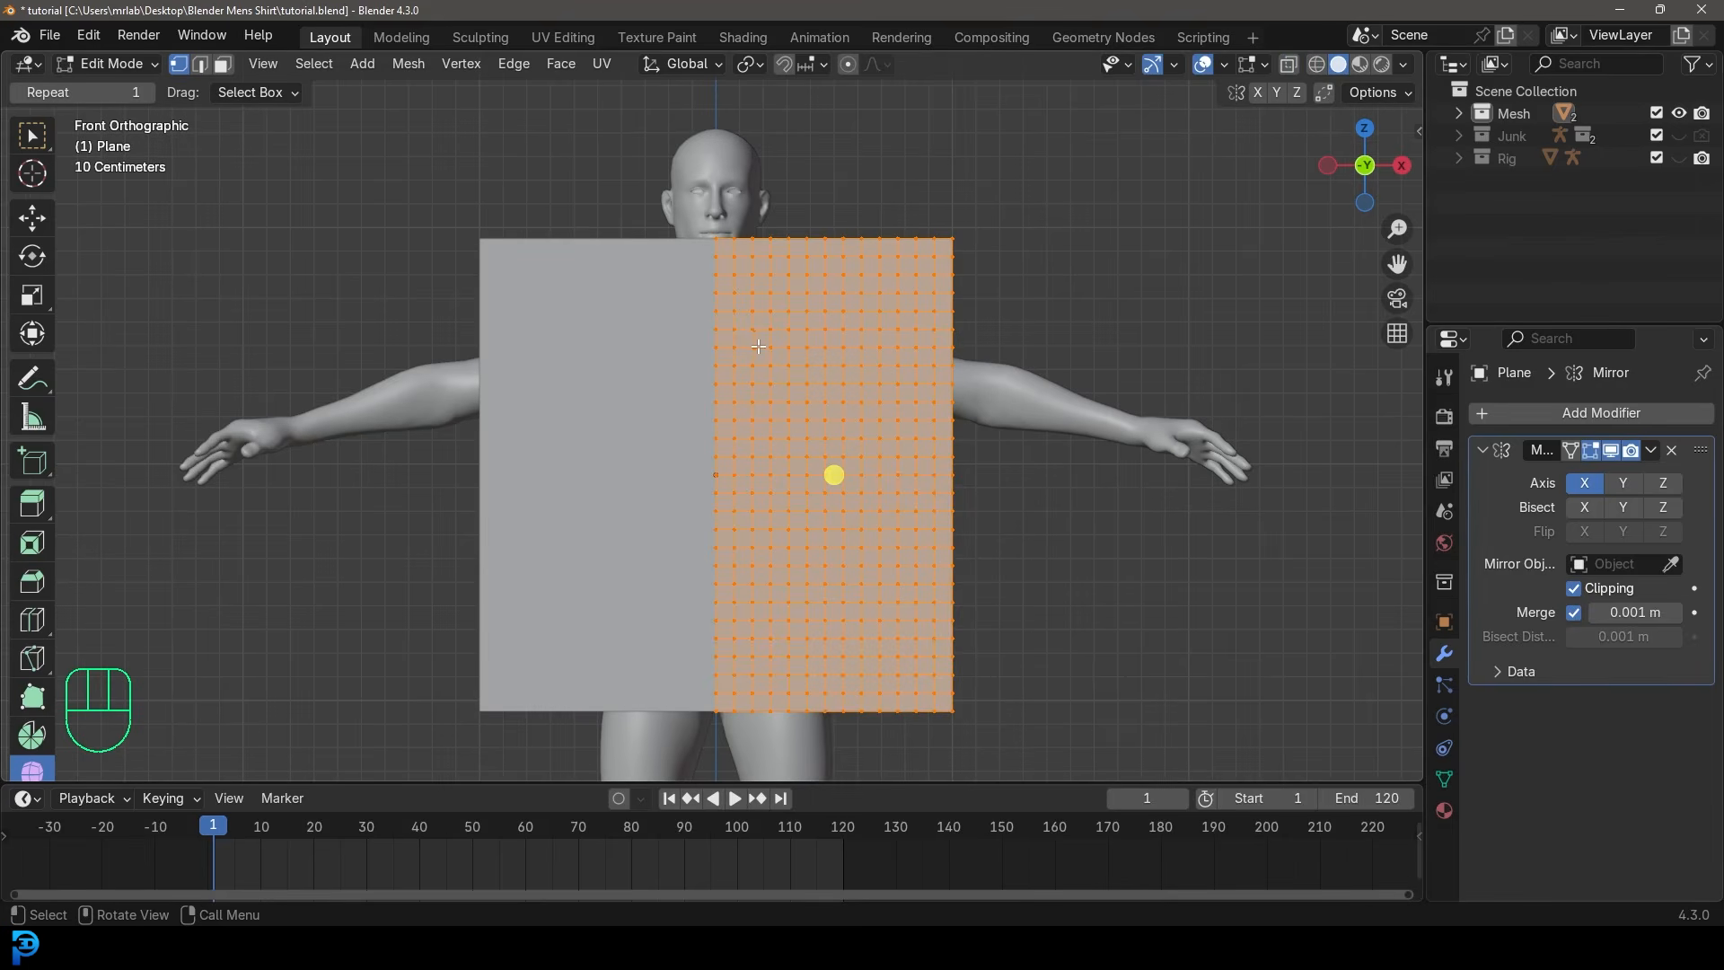
{"action": "middle_click_drag", "start_coordinate": [966, 600], "coordinate": [955, 514], "text": "shift"}
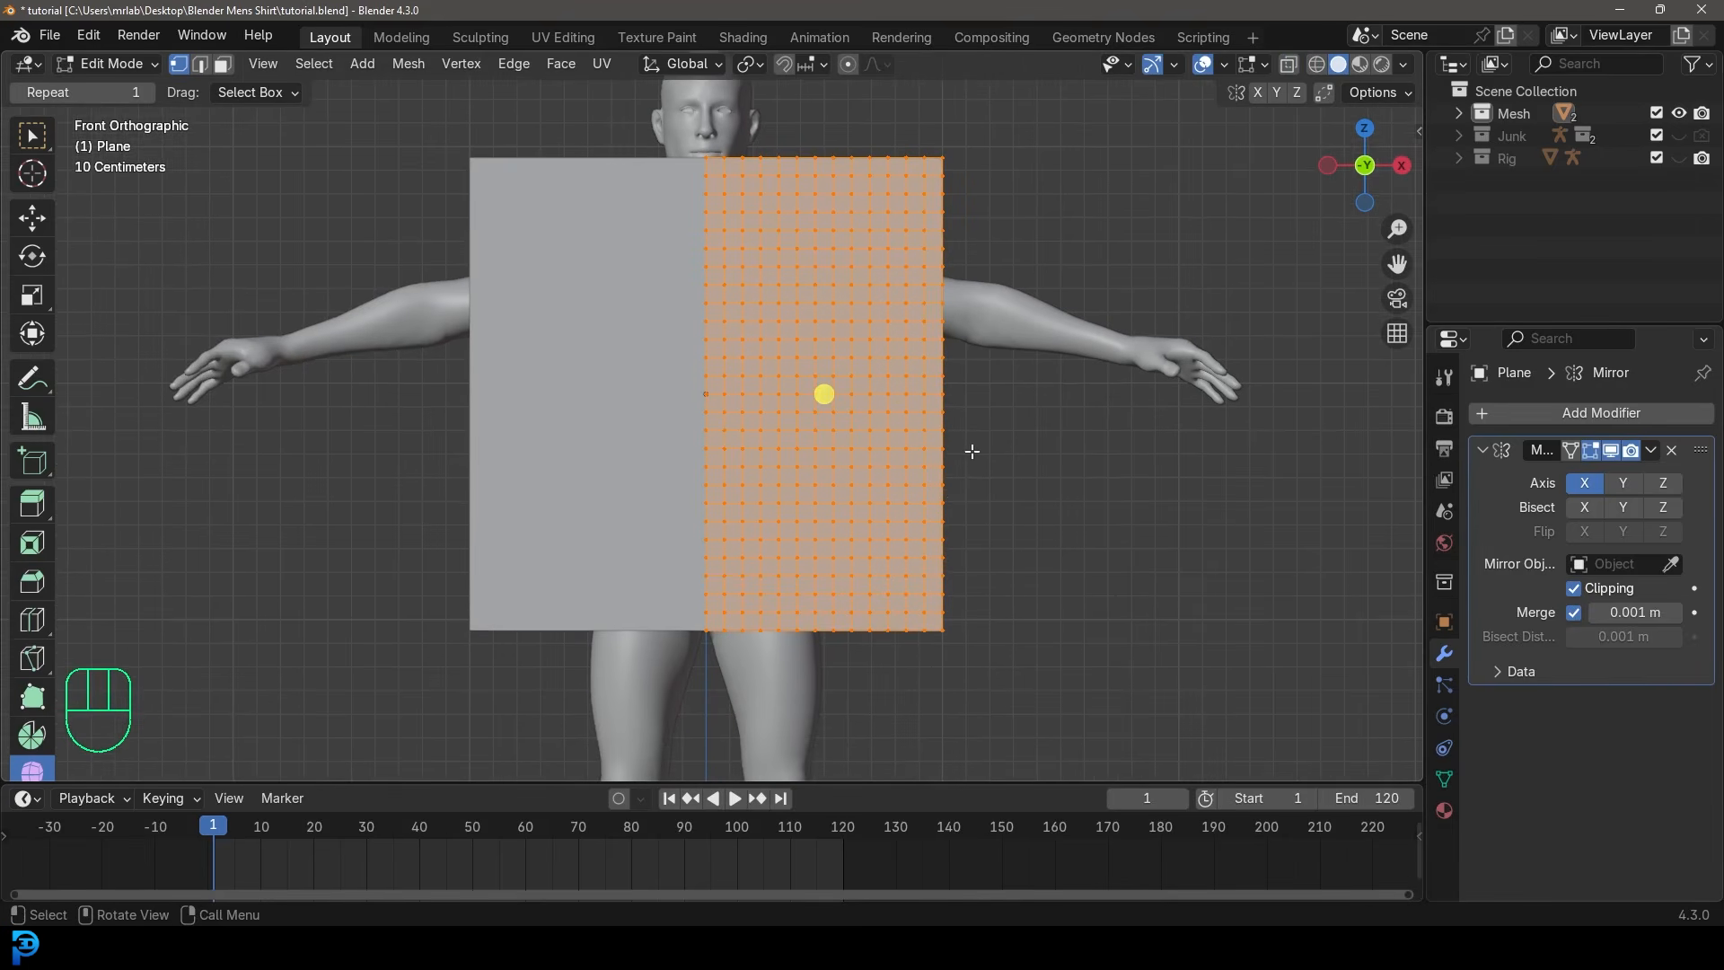
{"action": "left_click", "coordinate": [1289, 65]}
Delete the faces below the underarm and outside the torso to form the sleeve and body outline.
{"action": "left_click_drag", "start_coordinate": [1039, 718], "coordinate": [842, 338]}
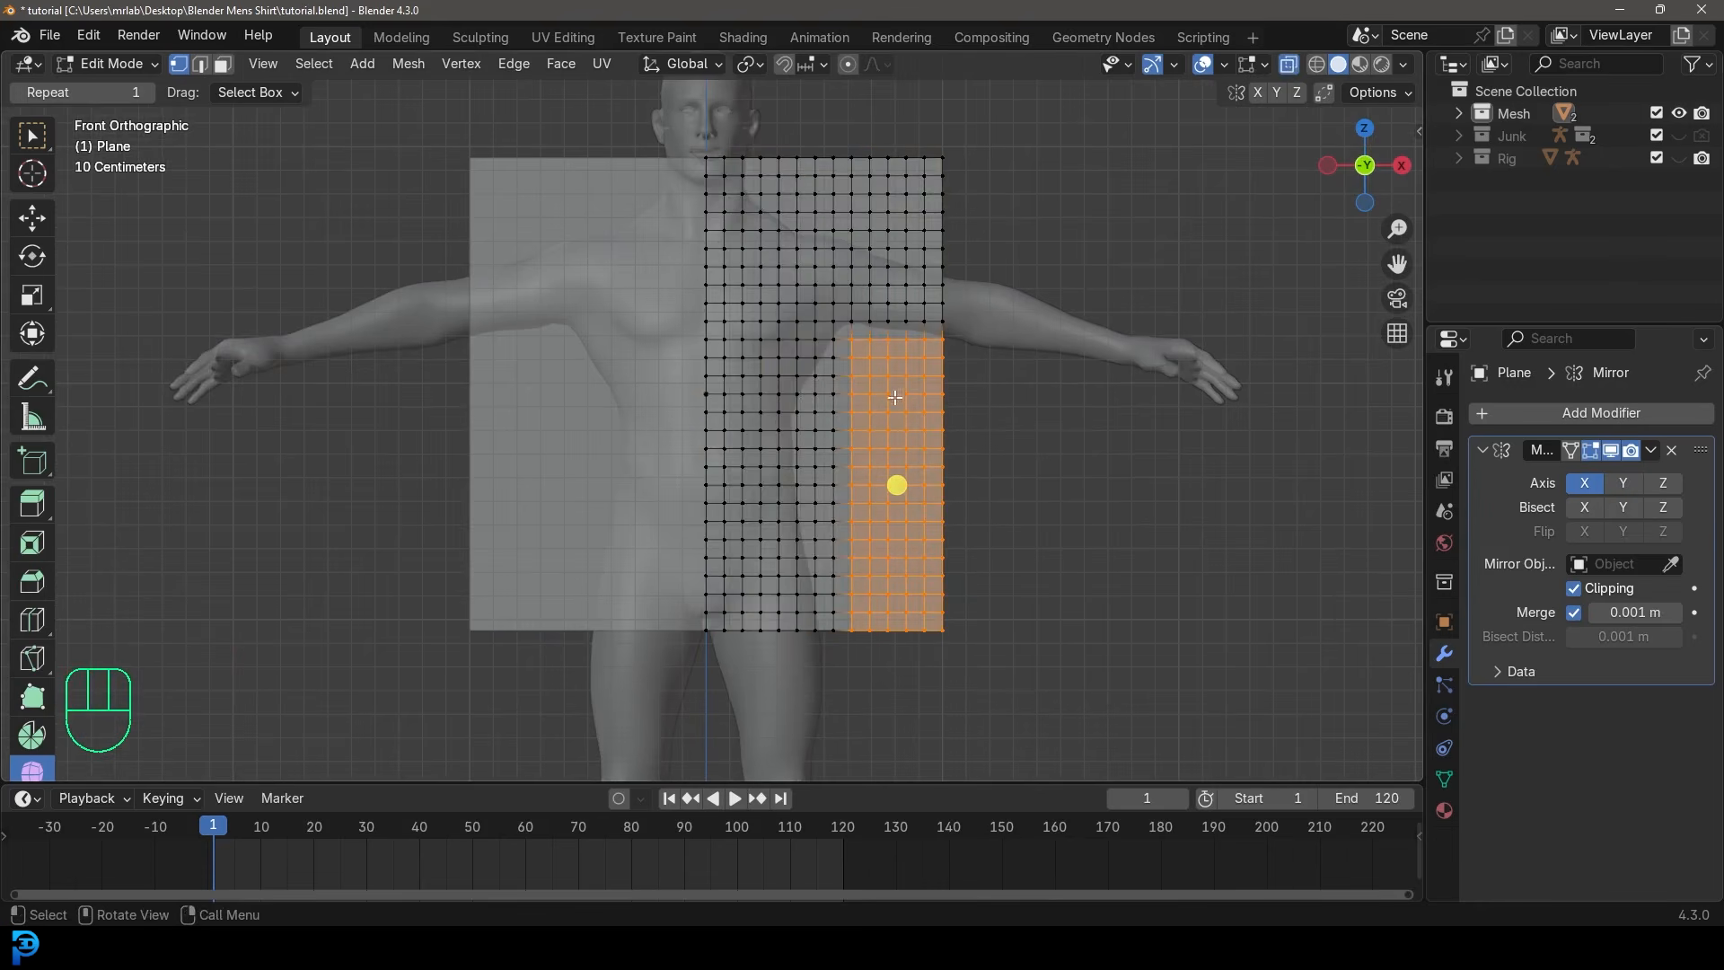
{"action": "scroll", "coordinate": [932, 395], "scroll_direction": "up", "scroll_amount": 2}
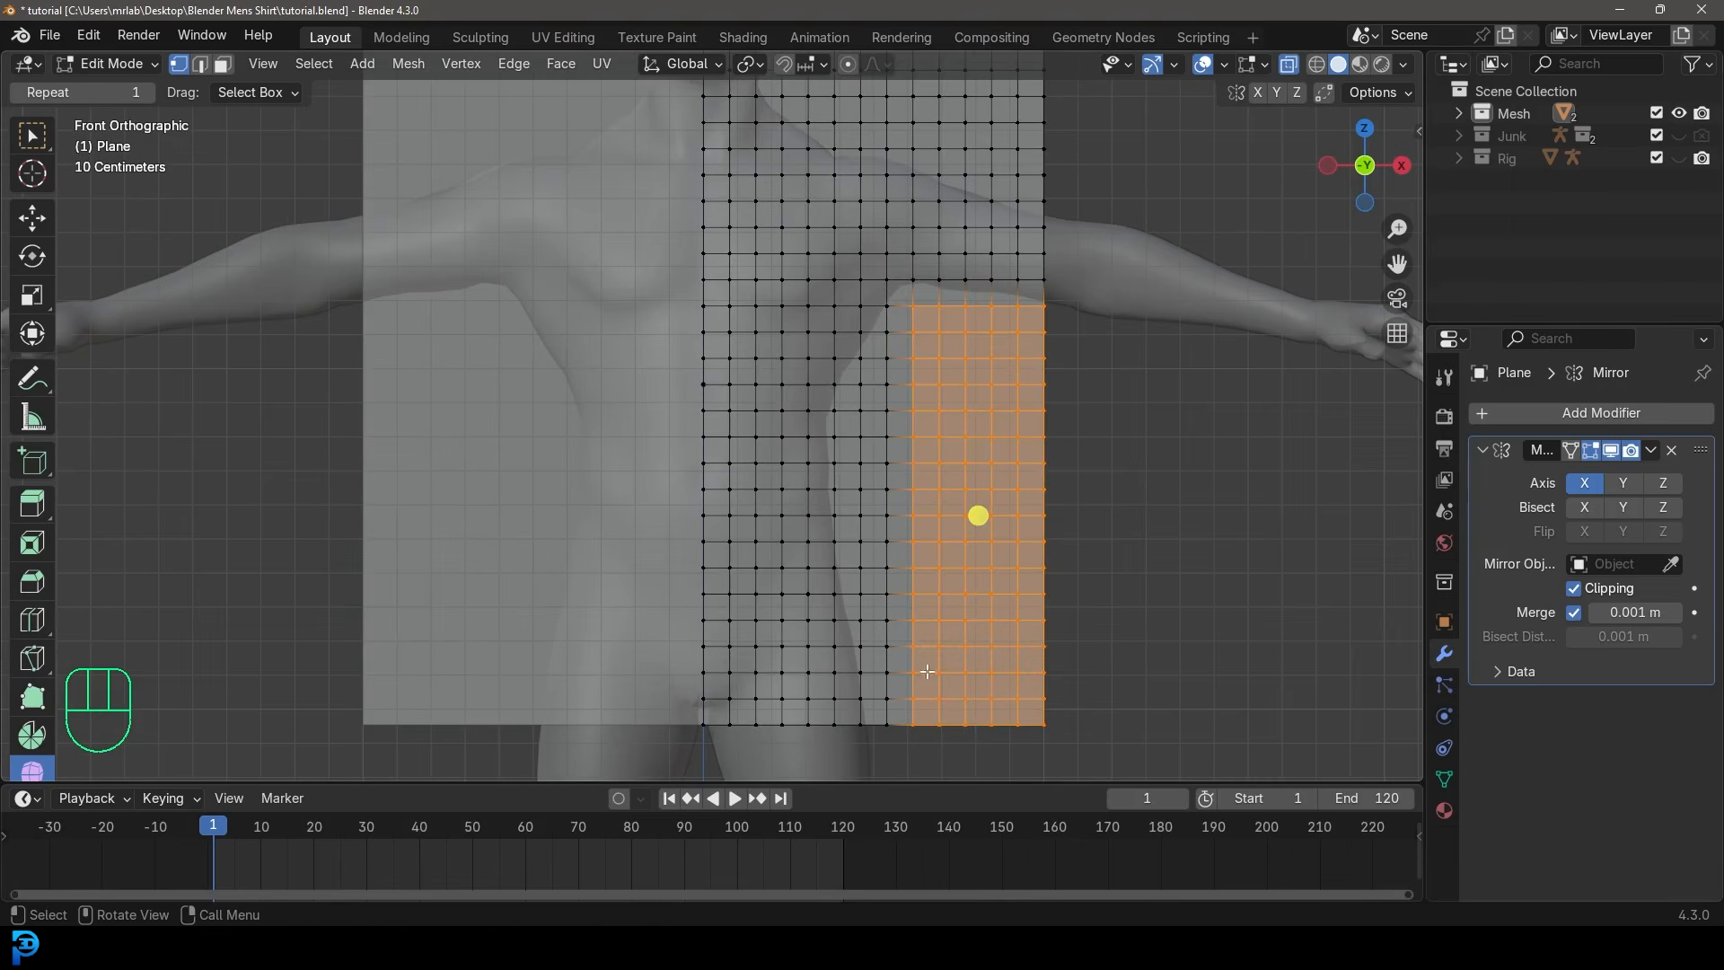
{"action": "key", "text": "x"}
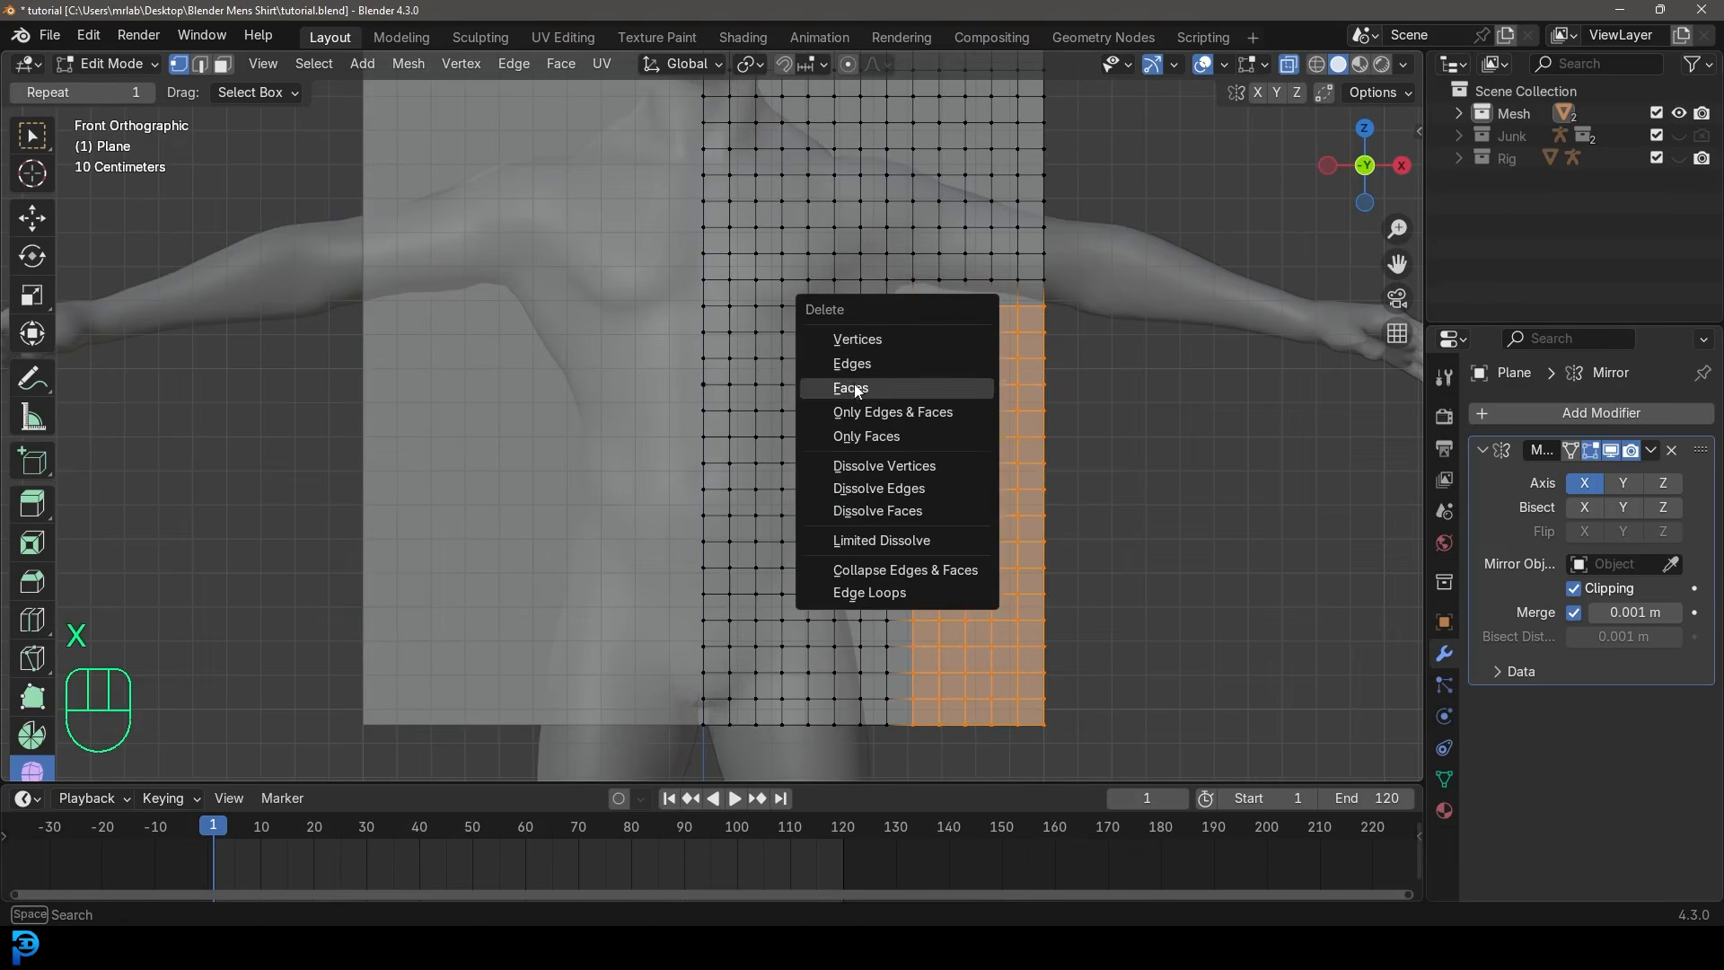
{"action": "left_click", "coordinate": [954, 385]}
{"action": "scroll", "coordinate": [914, 468], "scroll_direction": "down", "scroll_amount": 2}
{"action": "middle_click_drag", "start_coordinate": [914, 468], "coordinate": [920, 553], "text": "shift"}
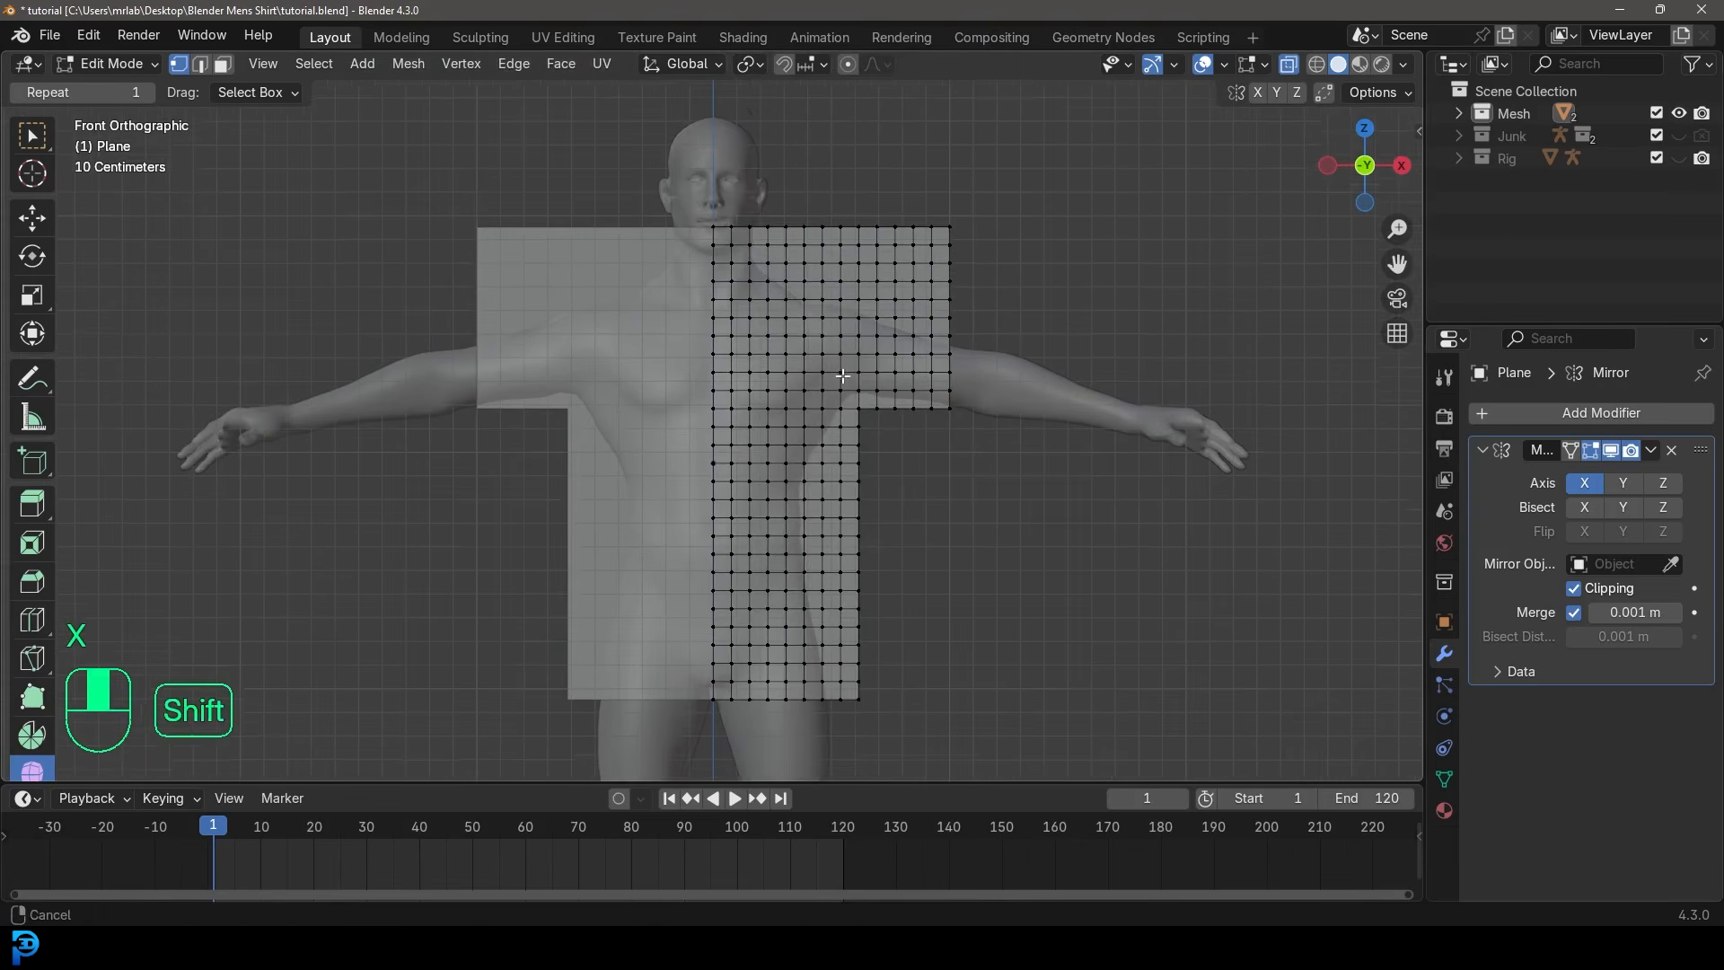
Delete the panel's rows above the shoulders up to the neck base and select all the remaining mesh.
{"action": "scroll", "coordinate": [964, 381], "scroll_direction": "up", "scroll_amount": 3}
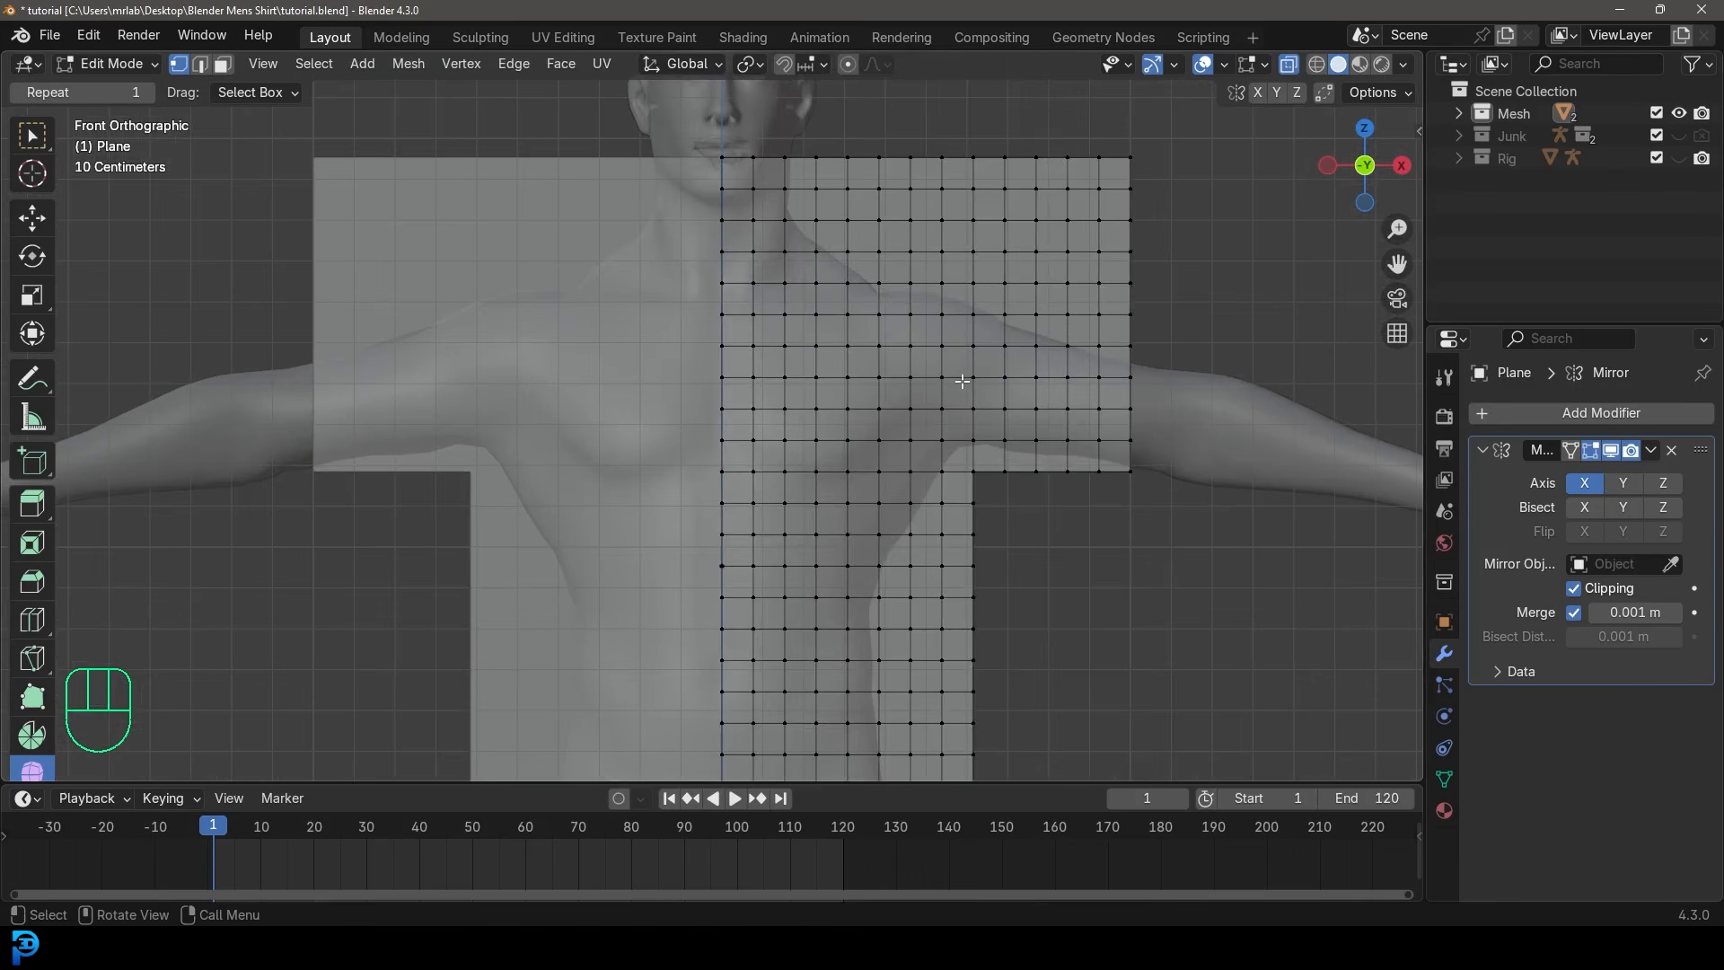
{"action": "scroll", "coordinate": [962, 381], "scroll_direction": "down", "scroll_amount": 2}
{"action": "left_click_drag", "start_coordinate": [377, 210], "coordinate": [1020, 765]}
{"action": "scroll", "coordinate": [901, 375], "scroll_direction": "up", "scroll_amount": 1}
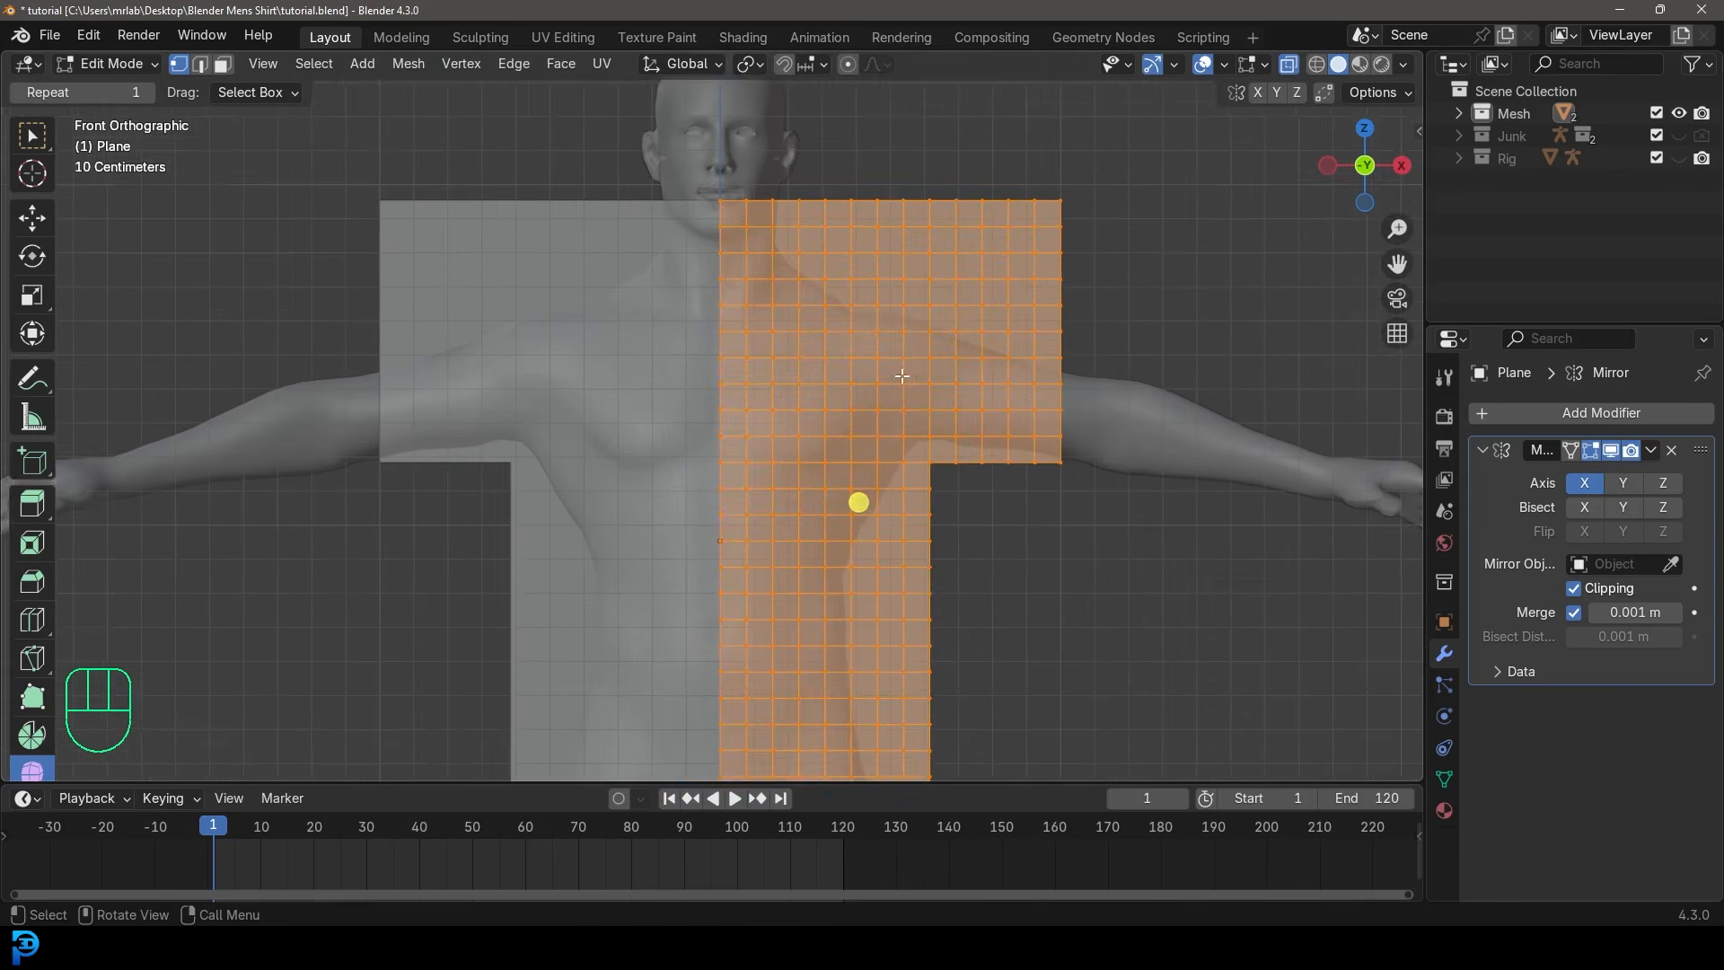
{"action": "middle_click_drag", "start_coordinate": [901, 376], "coordinate": [854, 493], "text": "shift"}
{"action": "scroll", "coordinate": [854, 493], "scroll_direction": "up", "scroll_amount": 2}
{"action": "left_click_drag", "start_coordinate": [490, 173], "coordinate": [1229, 389]}
{"action": "key", "text": "x"}
{"action": "left_click", "coordinate": [1088, 327]}
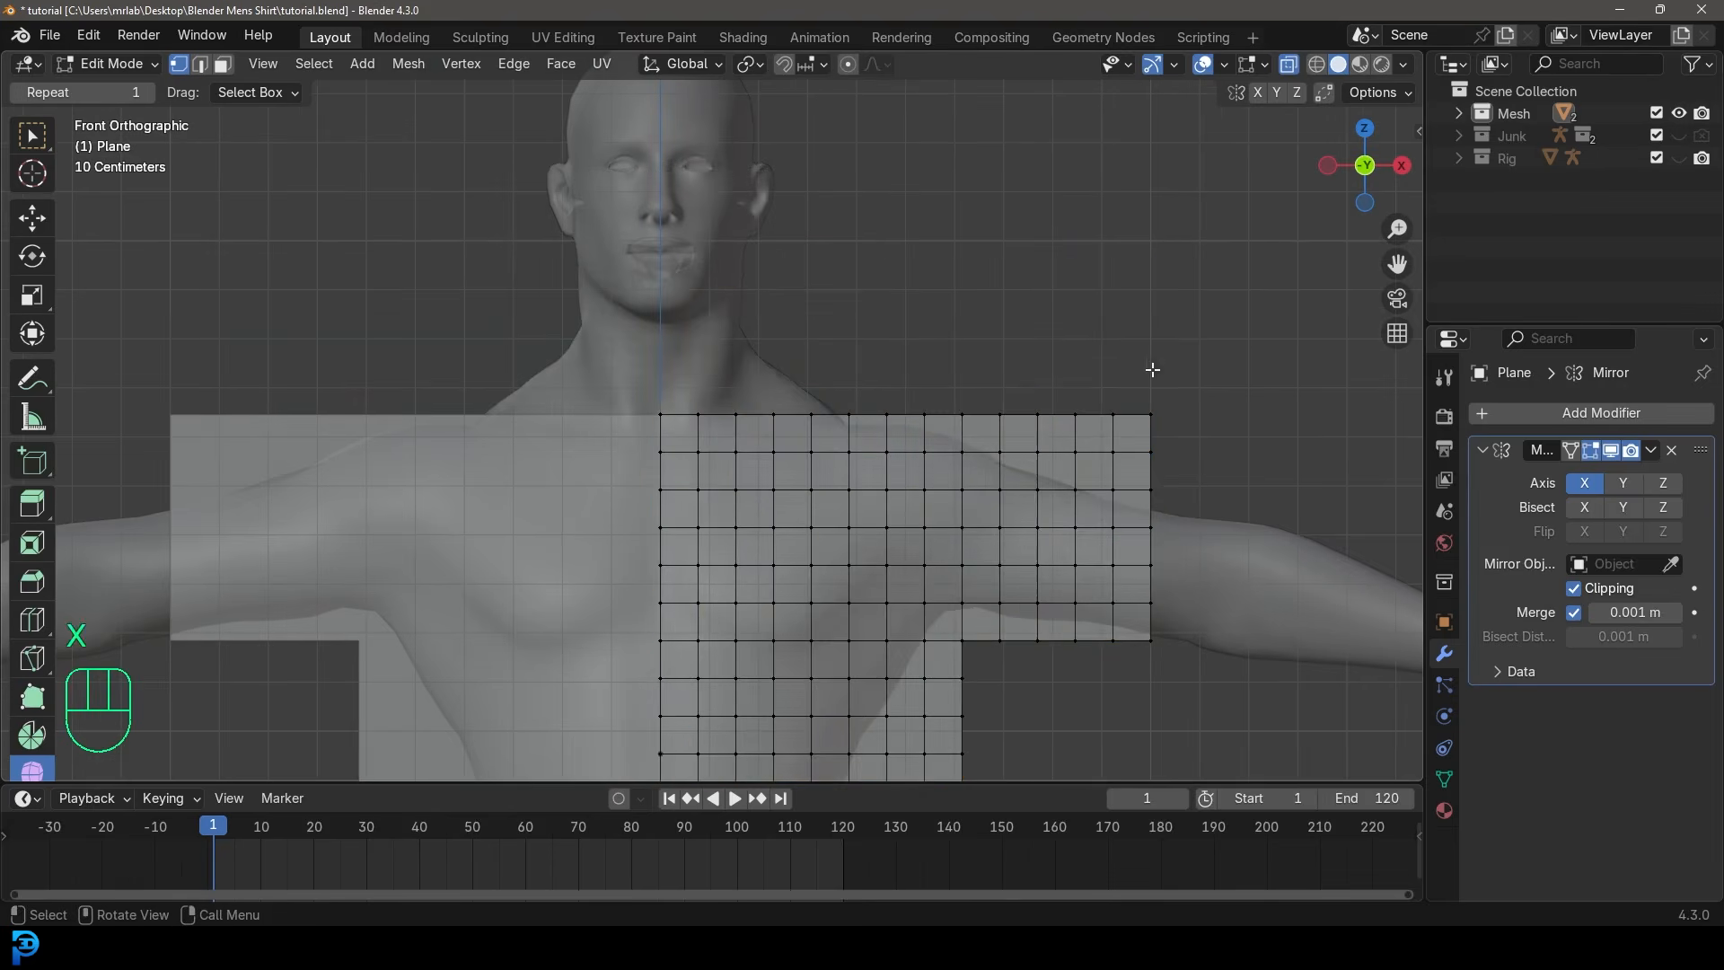
{"action": "scroll", "coordinate": [1034, 449], "scroll_direction": "down", "scroll_amount": 3}
{"action": "key", "text": "a"}
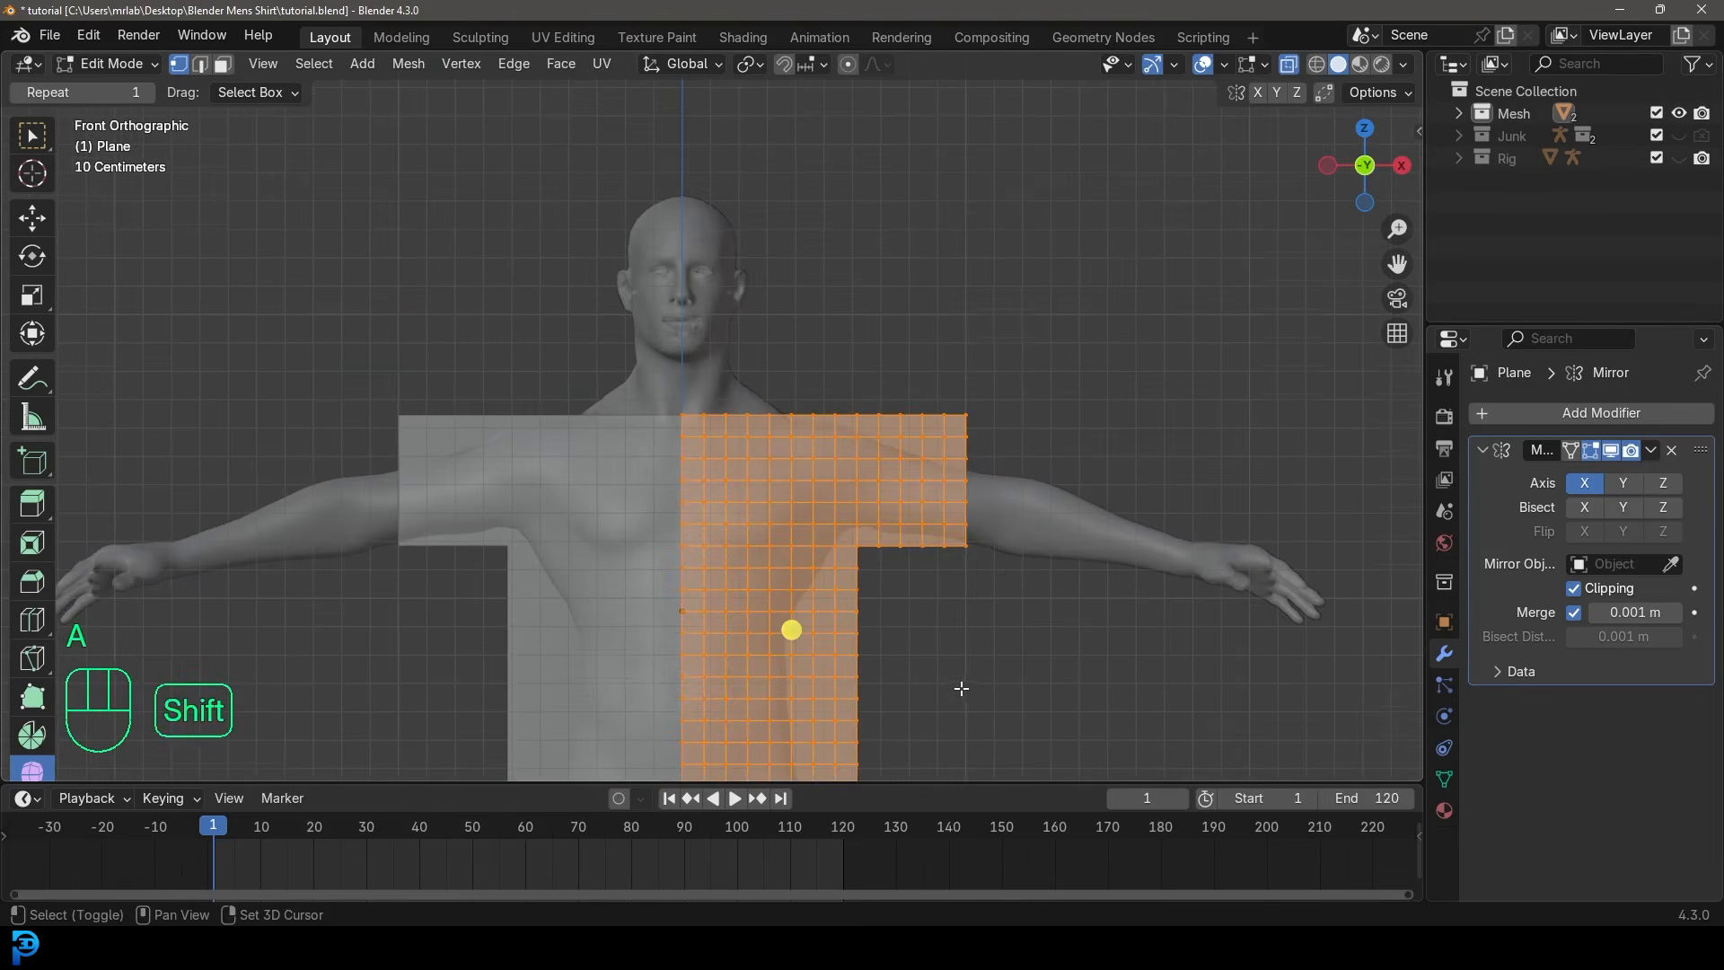
Delete the top-row vertices beside the panel's centre line, three columns wide, to open the neckline.
{"action": "middle_click_drag", "start_coordinate": [958, 693], "coordinate": [974, 545], "text": "shift"}
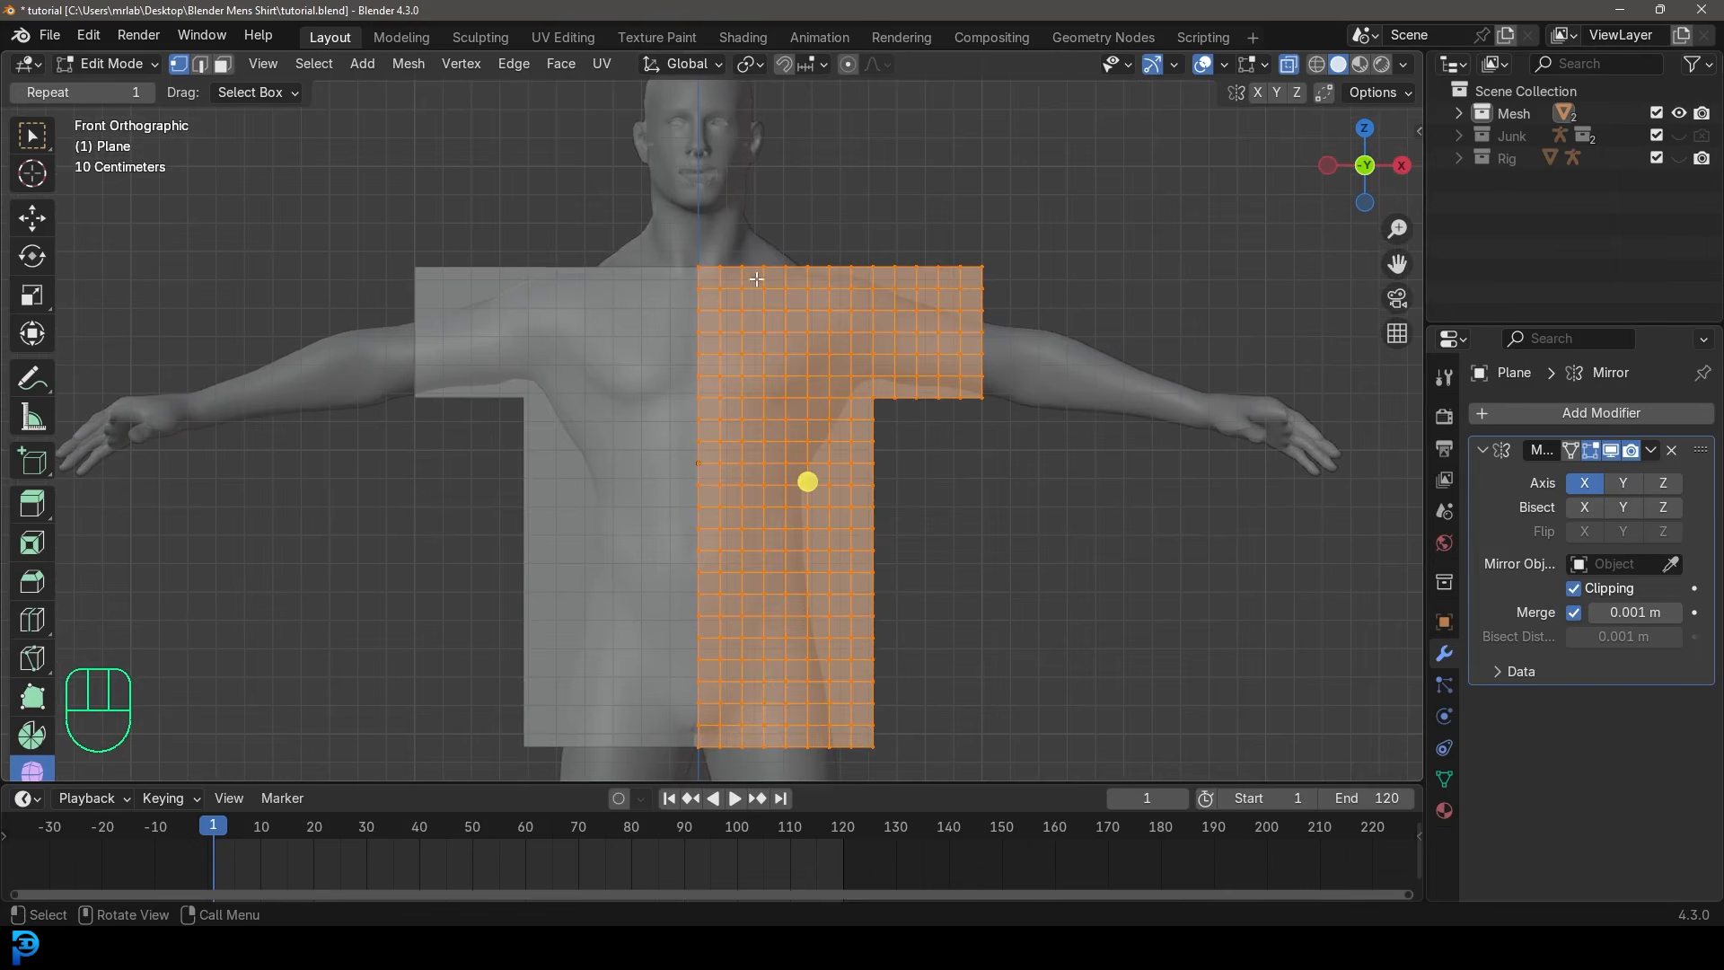
{"action": "scroll", "coordinate": [845, 235], "scroll_direction": "up", "scroll_amount": 2}
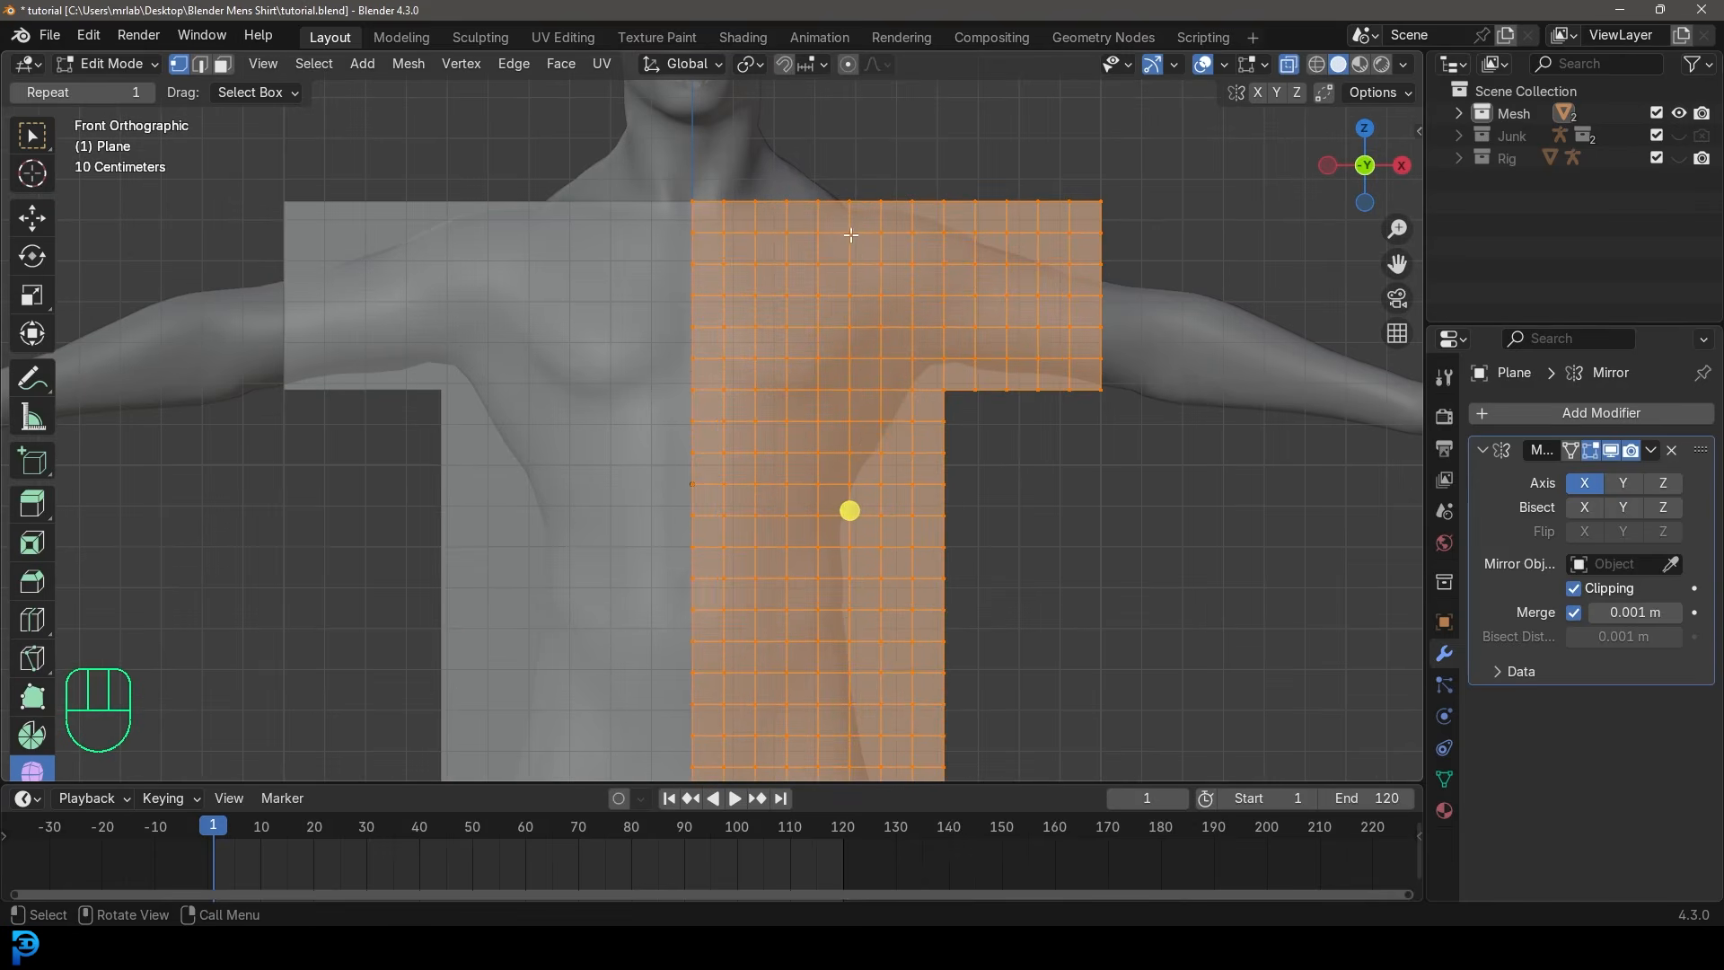
{"action": "middle_click_drag", "start_coordinate": [831, 209], "coordinate": [863, 275], "text": "shift"}
{"action": "scroll", "coordinate": [772, 270], "scroll_direction": "up", "scroll_amount": 1}
{"action": "left_click_drag", "start_coordinate": [675, 243], "coordinate": [807, 276]}
{"action": "scroll", "coordinate": [808, 274], "scroll_direction": "up", "scroll_amount": 1}
{"action": "middle_click_drag", "start_coordinate": [808, 274], "coordinate": [827, 306], "text": "shift"}
{"action": "key", "text": "x"}
{"action": "left_click", "coordinate": [777, 303]}
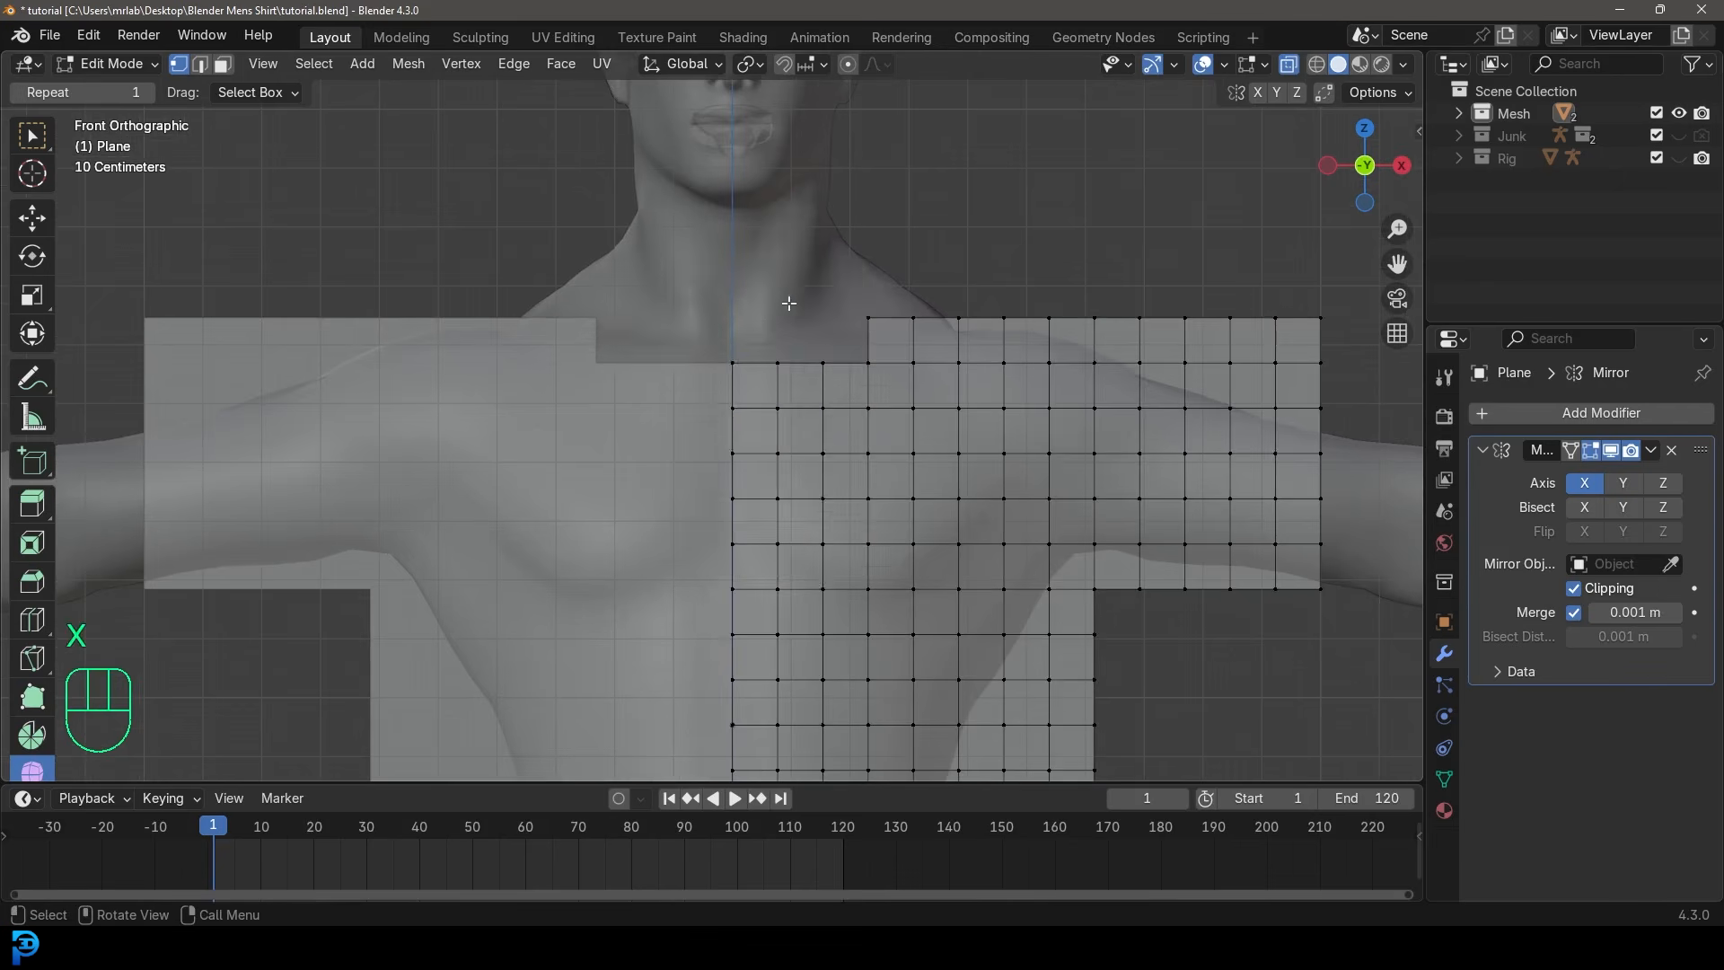
{"action": "scroll", "coordinate": [846, 419], "scroll_direction": "down", "scroll_amount": 3}
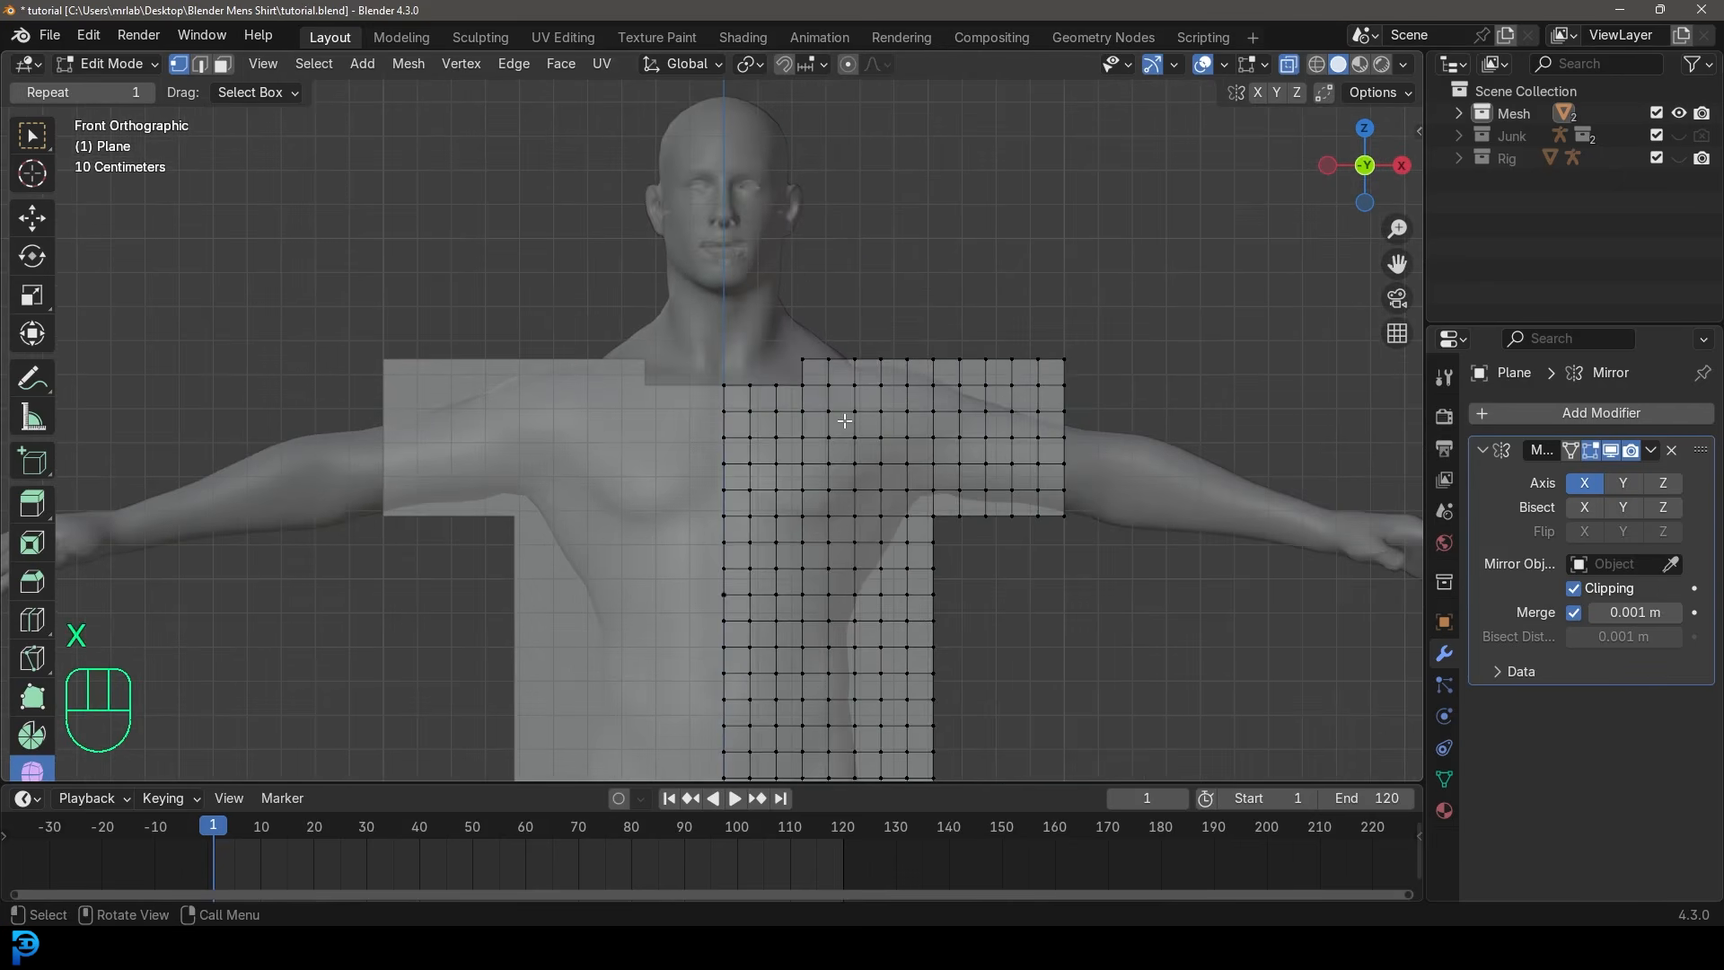
With proportional editing enabled, move the neckline's shoulder corner about 0.03 m outward and 0.09 m up, and rotate it about 15°.
{"action": "left_click", "coordinate": [848, 64]}
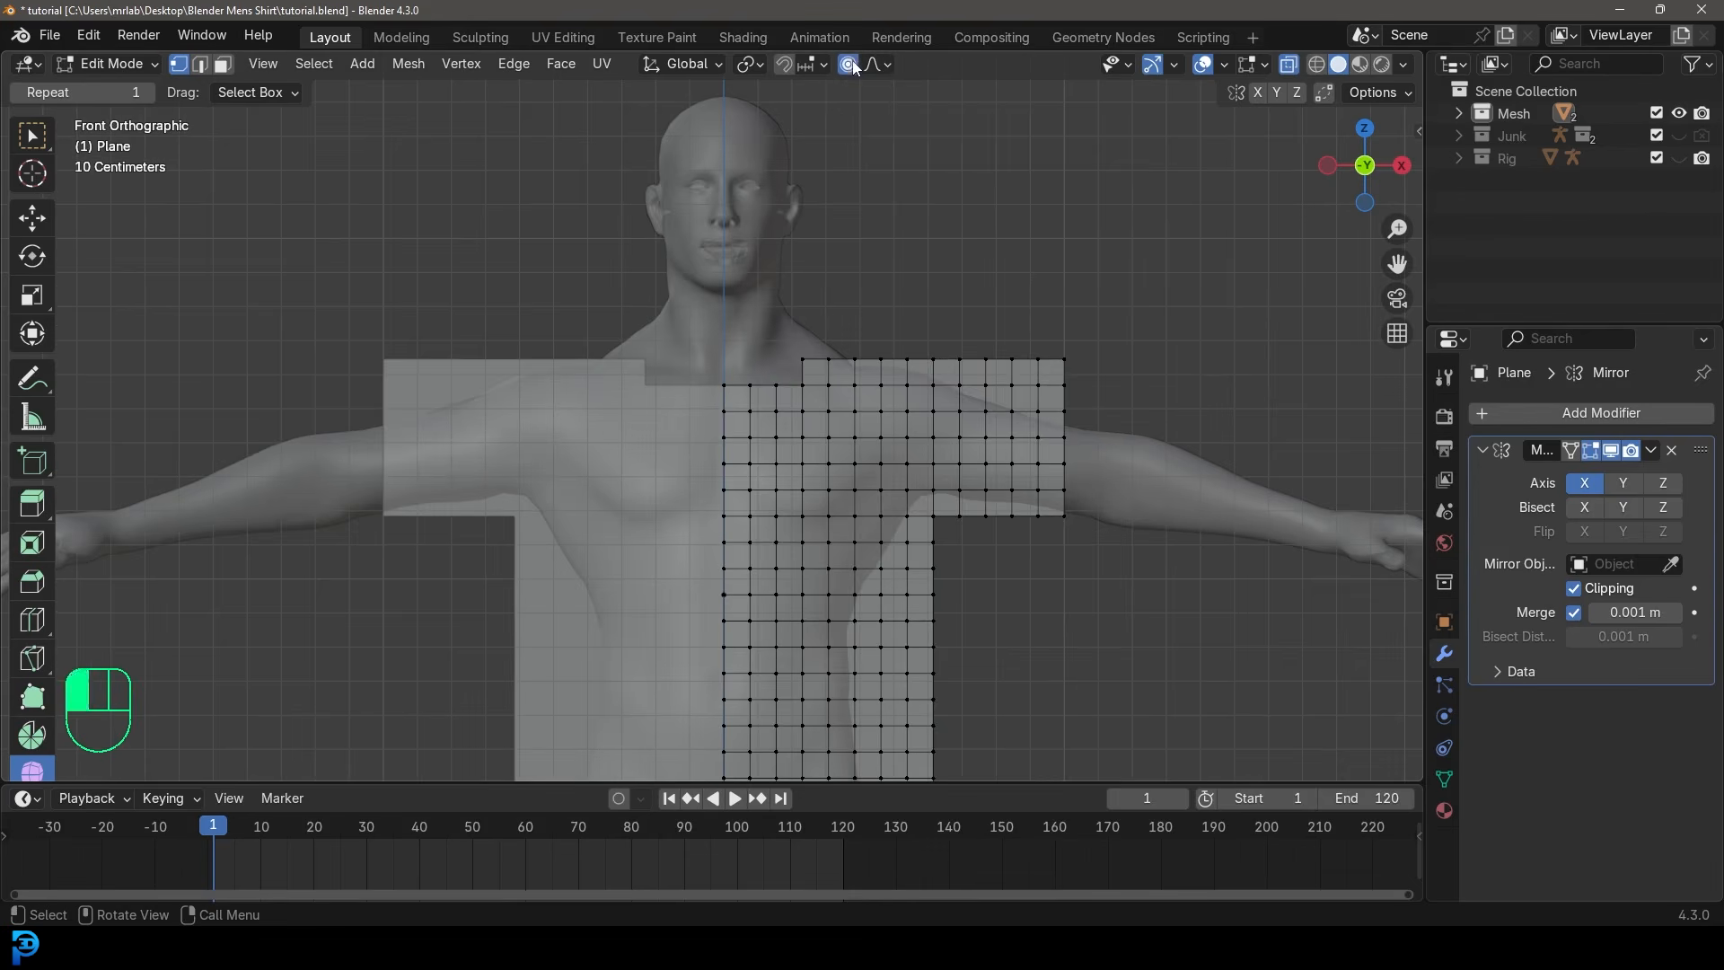
{"action": "scroll", "coordinate": [967, 347], "scroll_direction": "up", "scroll_amount": 3}
{"action": "left_click", "coordinate": [871, 308]}
{"action": "middle_click_drag", "start_coordinate": [870, 308], "coordinate": [820, 338], "text": "shift"}
{"action": "key", "text": "g"}
{"action": "scroll", "coordinate": [843, 382], "scroll_direction": "up", "scroll_amount": 5}
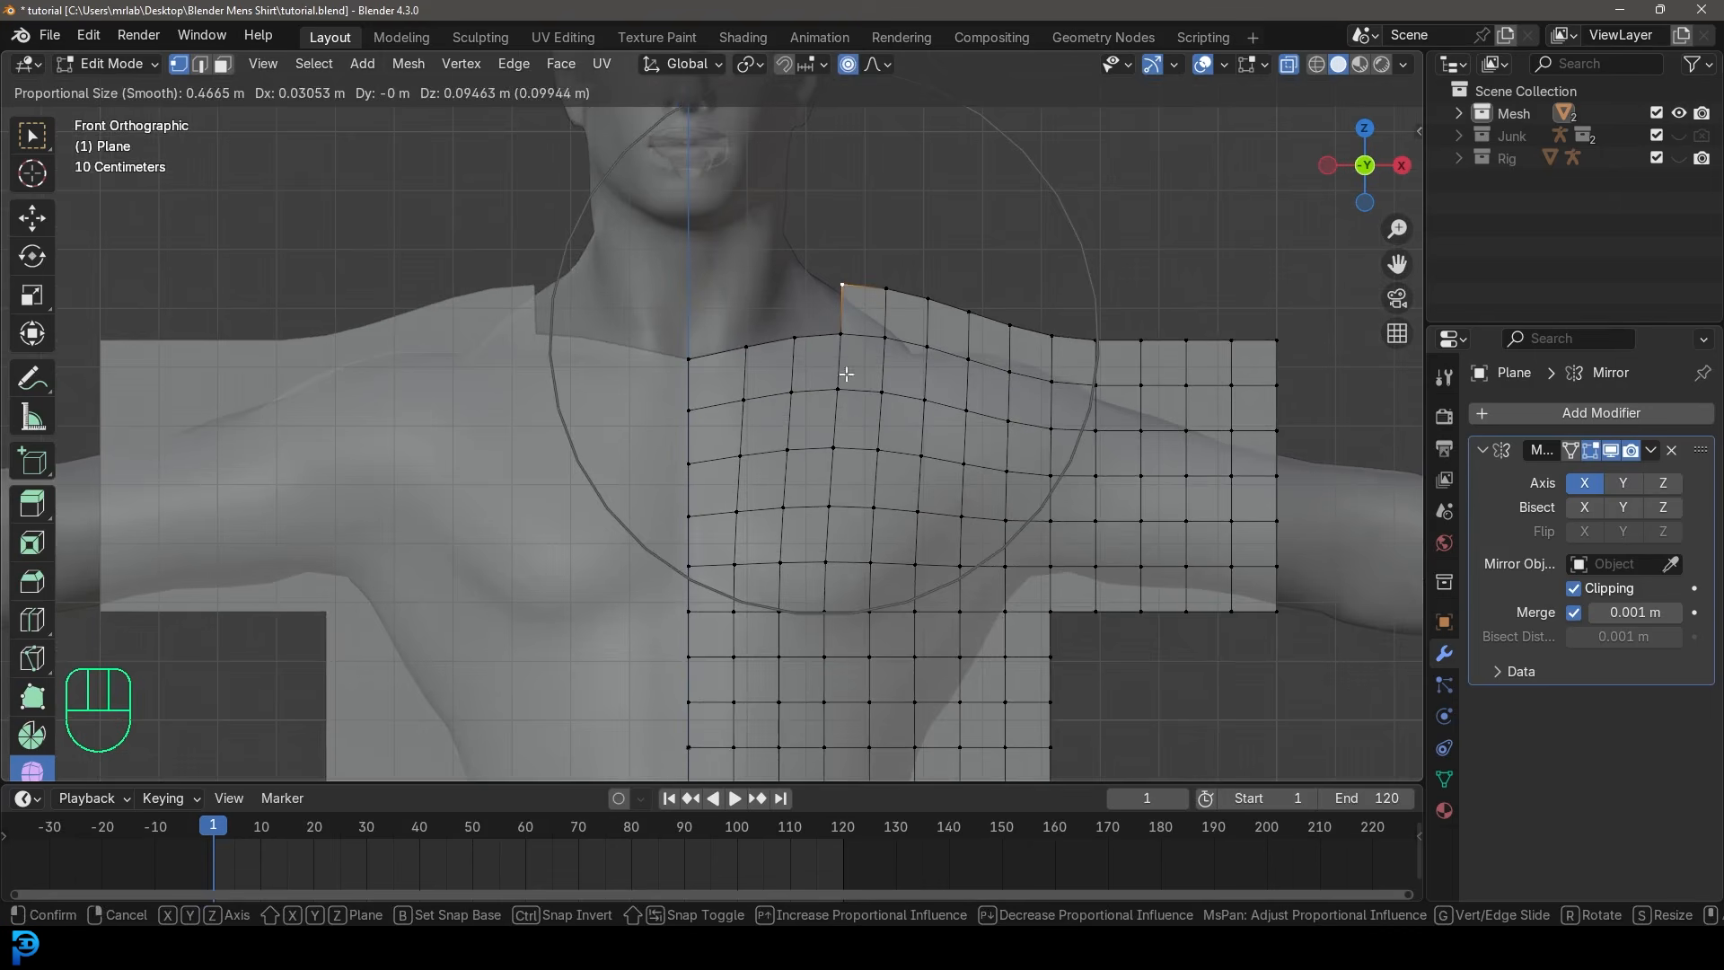
{"action": "left_click", "coordinate": [847, 373]}
{"action": "key", "text": "r"}
{"action": "scroll", "coordinate": [1008, 349], "scroll_direction": "up", "scroll_amount": 5}
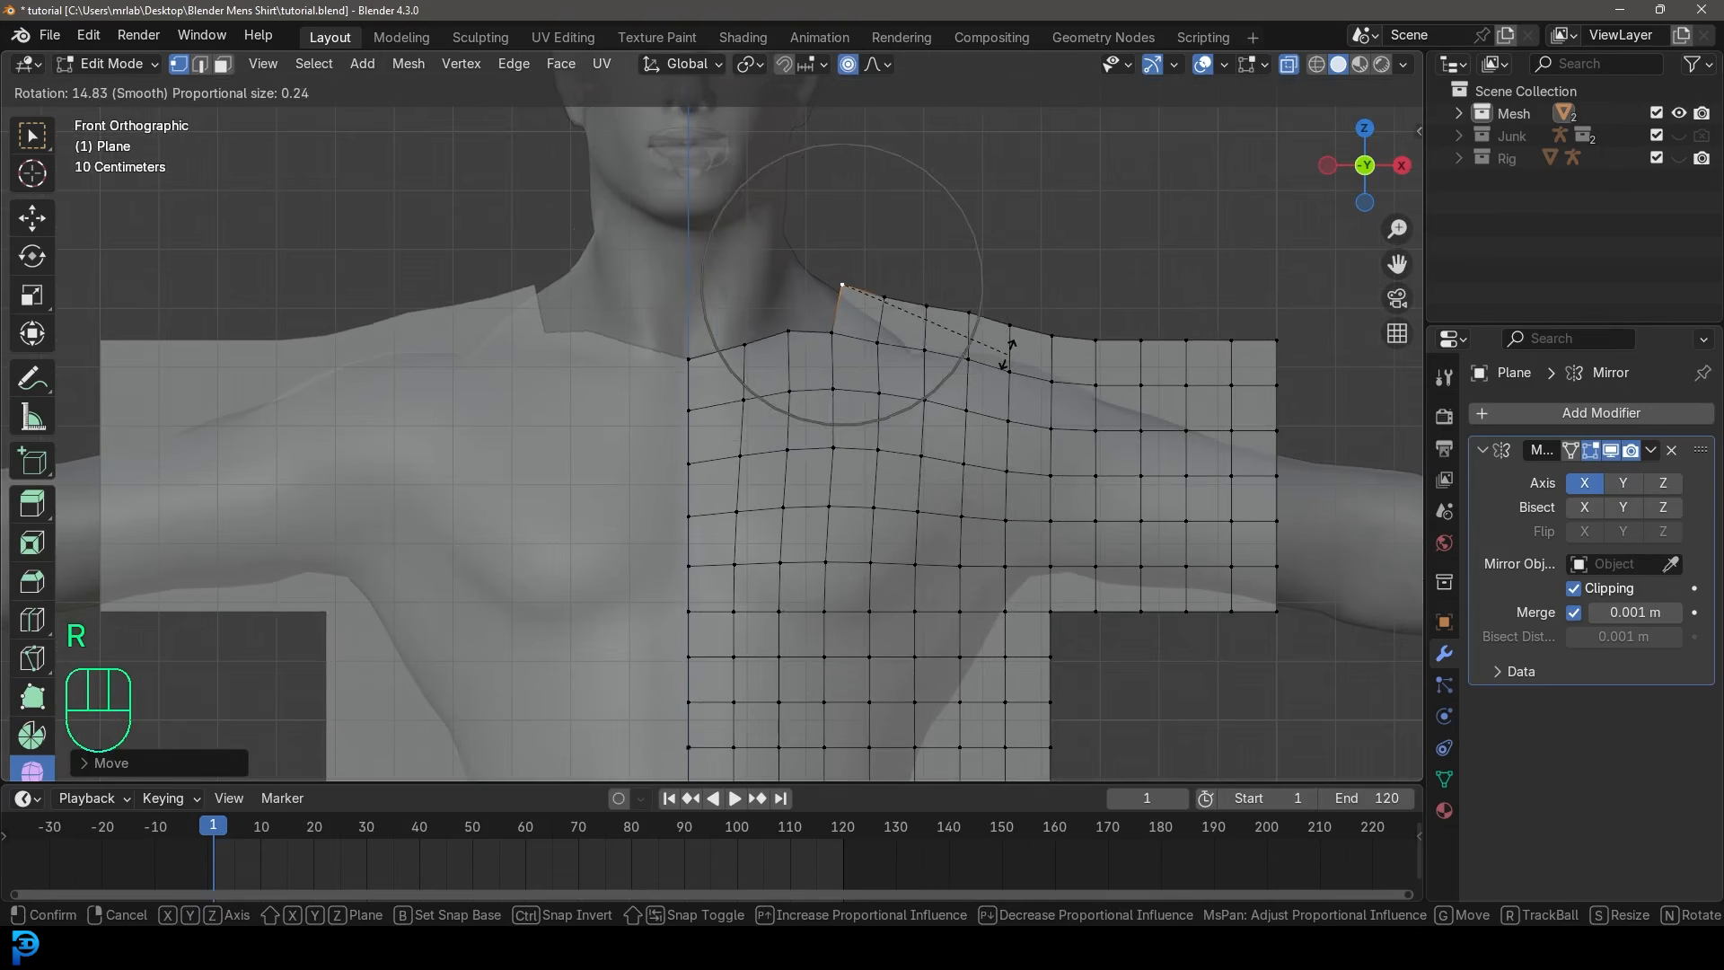
{"action": "left_click", "coordinate": [1007, 356]}
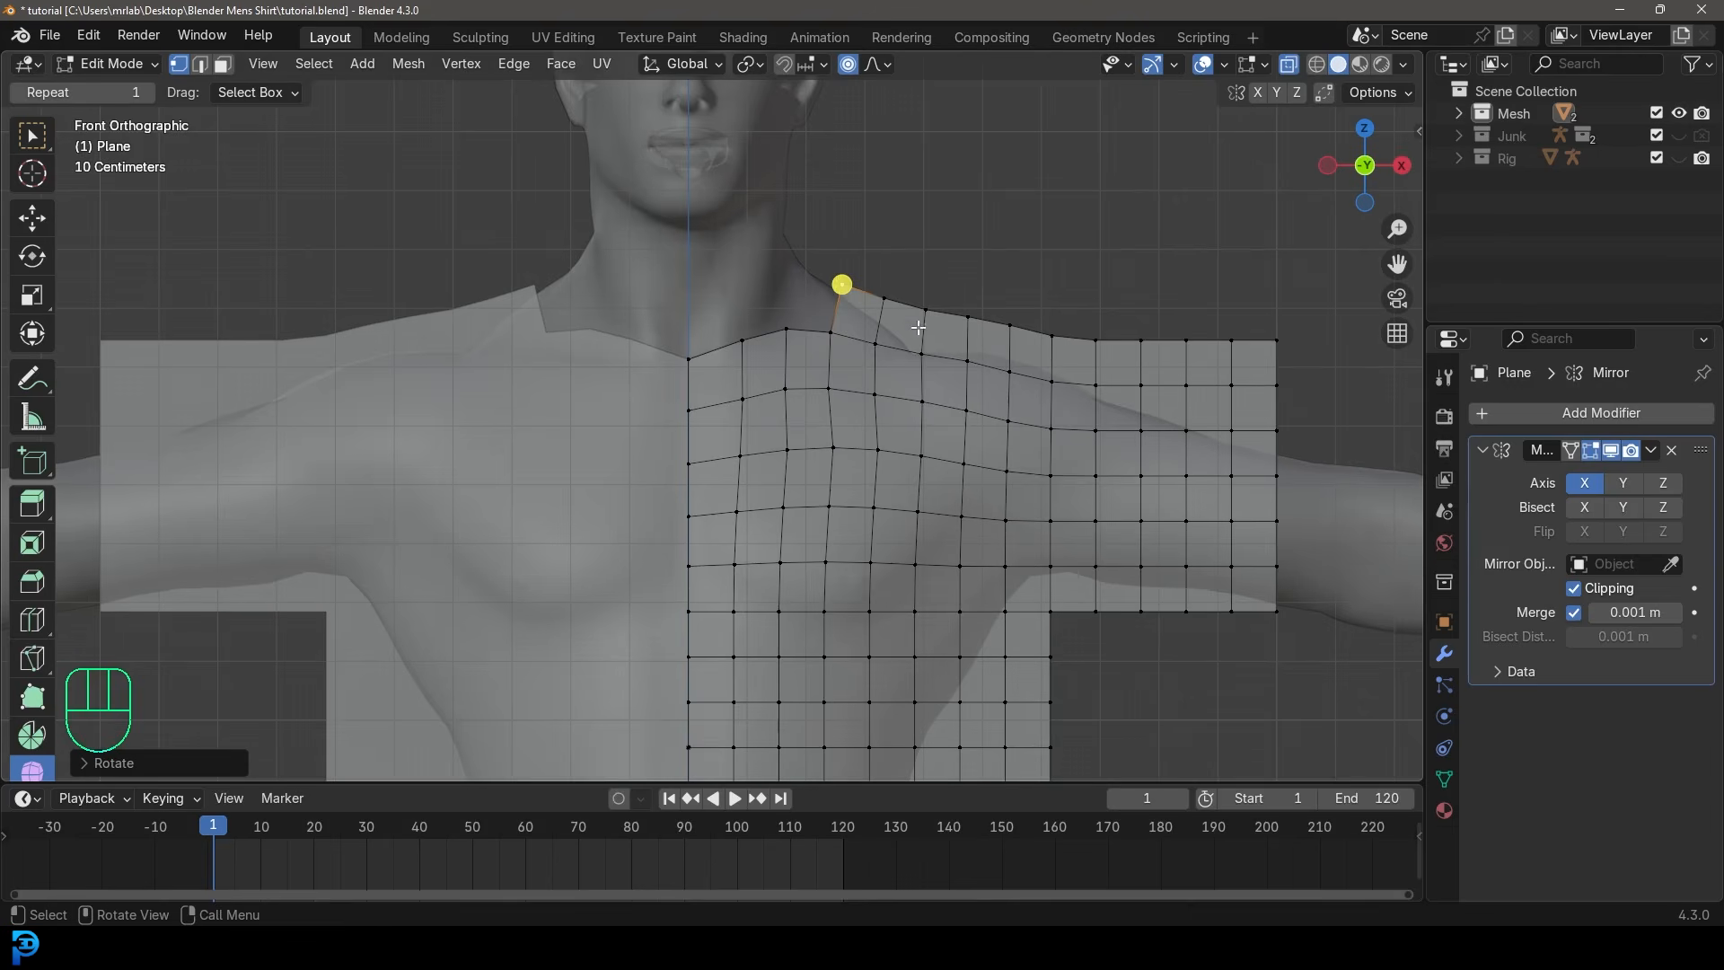
Move the neckline vertices between the centre line and the shoulder corner down into a rounded collar curve.
{"action": "scroll", "coordinate": [774, 333], "scroll_direction": "up", "scroll_amount": 2}
{"action": "left_click", "coordinate": [786, 329]}
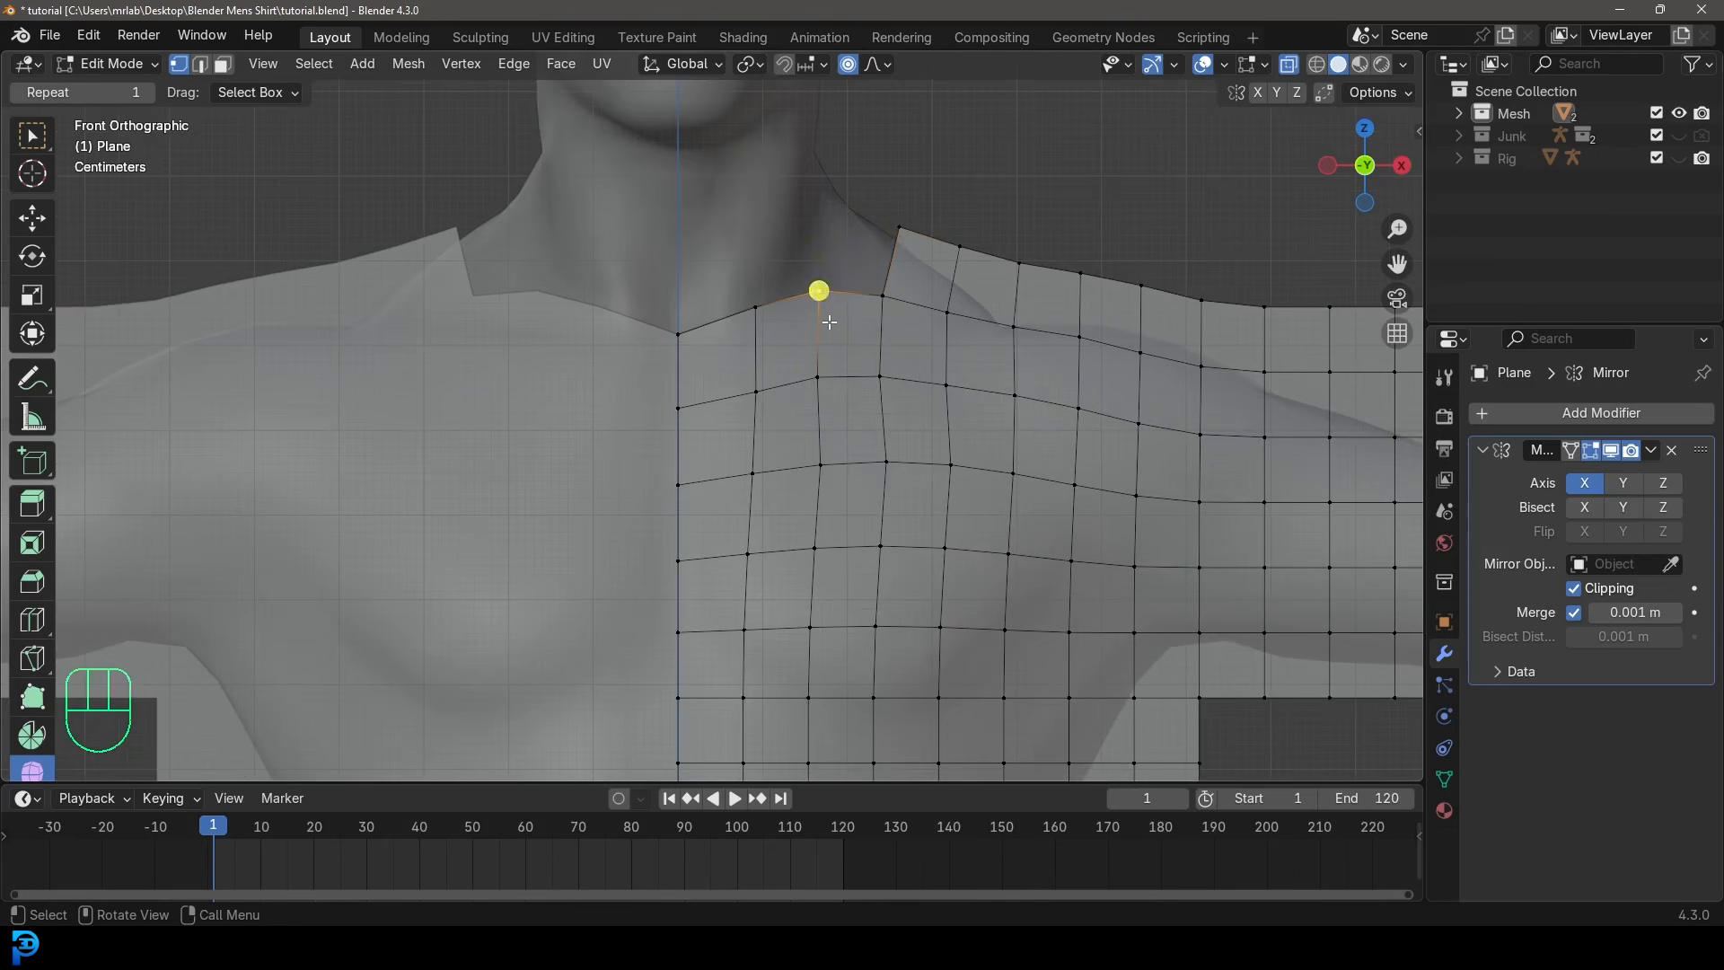
{"action": "key", "text": "g"}
{"action": "scroll", "coordinate": [829, 336], "scroll_direction": "up", "scroll_amount": 7}
{"action": "left_click", "coordinate": [828, 348]}
{"action": "left_click", "coordinate": [757, 325]}
{"action": "key", "text": "g"}
{"action": "left_click", "coordinate": [757, 337]}
{"action": "left_click", "coordinate": [818, 321]}
{"action": "key", "text": "g"}
{"action": "left_click", "coordinate": [820, 323]}
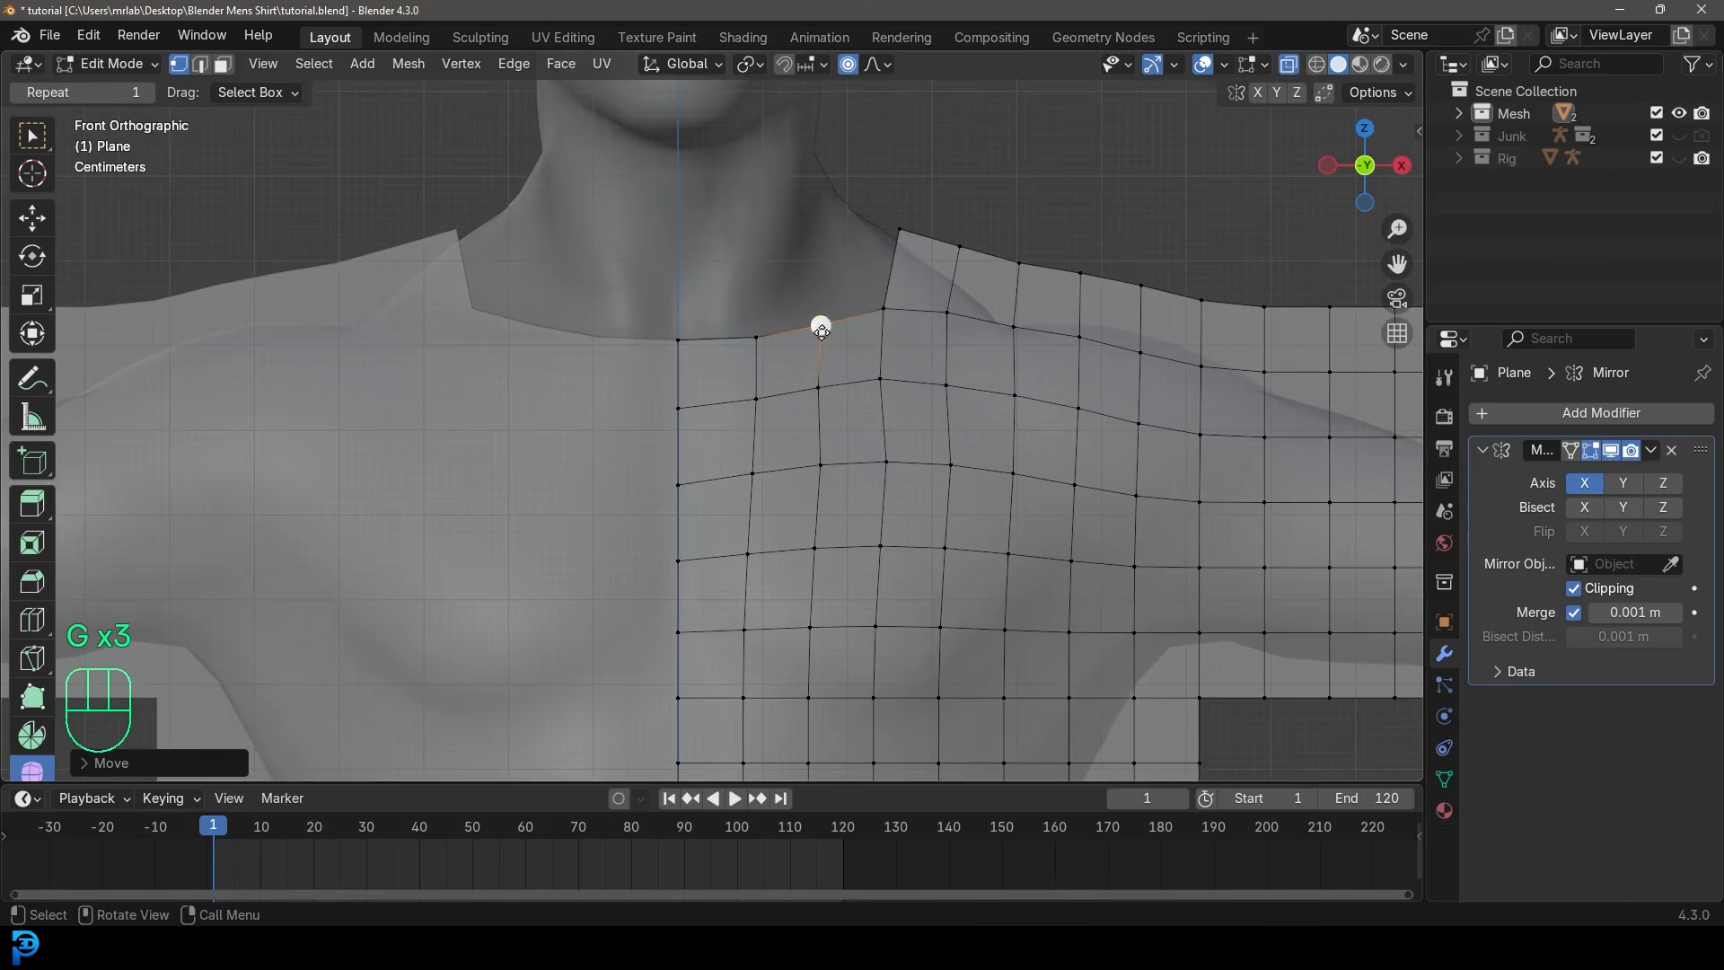
Adjust the two shoulder vertices nearest the neck without proportional editing, and shift the shoulder slightly outward and up with it enabled.
{"action": "left_click", "coordinate": [848, 64]}
{"action": "left_click", "coordinate": [901, 221]}
{"action": "key", "text": "g"}
{"action": "left_click", "coordinate": [903, 218]}
{"action": "left_click", "coordinate": [960, 245]}
{"action": "key", "text": "g"}
{"action": "left_click", "coordinate": [959, 247]}
{"action": "key", "text": "o"}
{"action": "key", "text": "g"}
{"action": "scroll", "coordinate": [1024, 406], "scroll_direction": "down", "scroll_amount": 6}
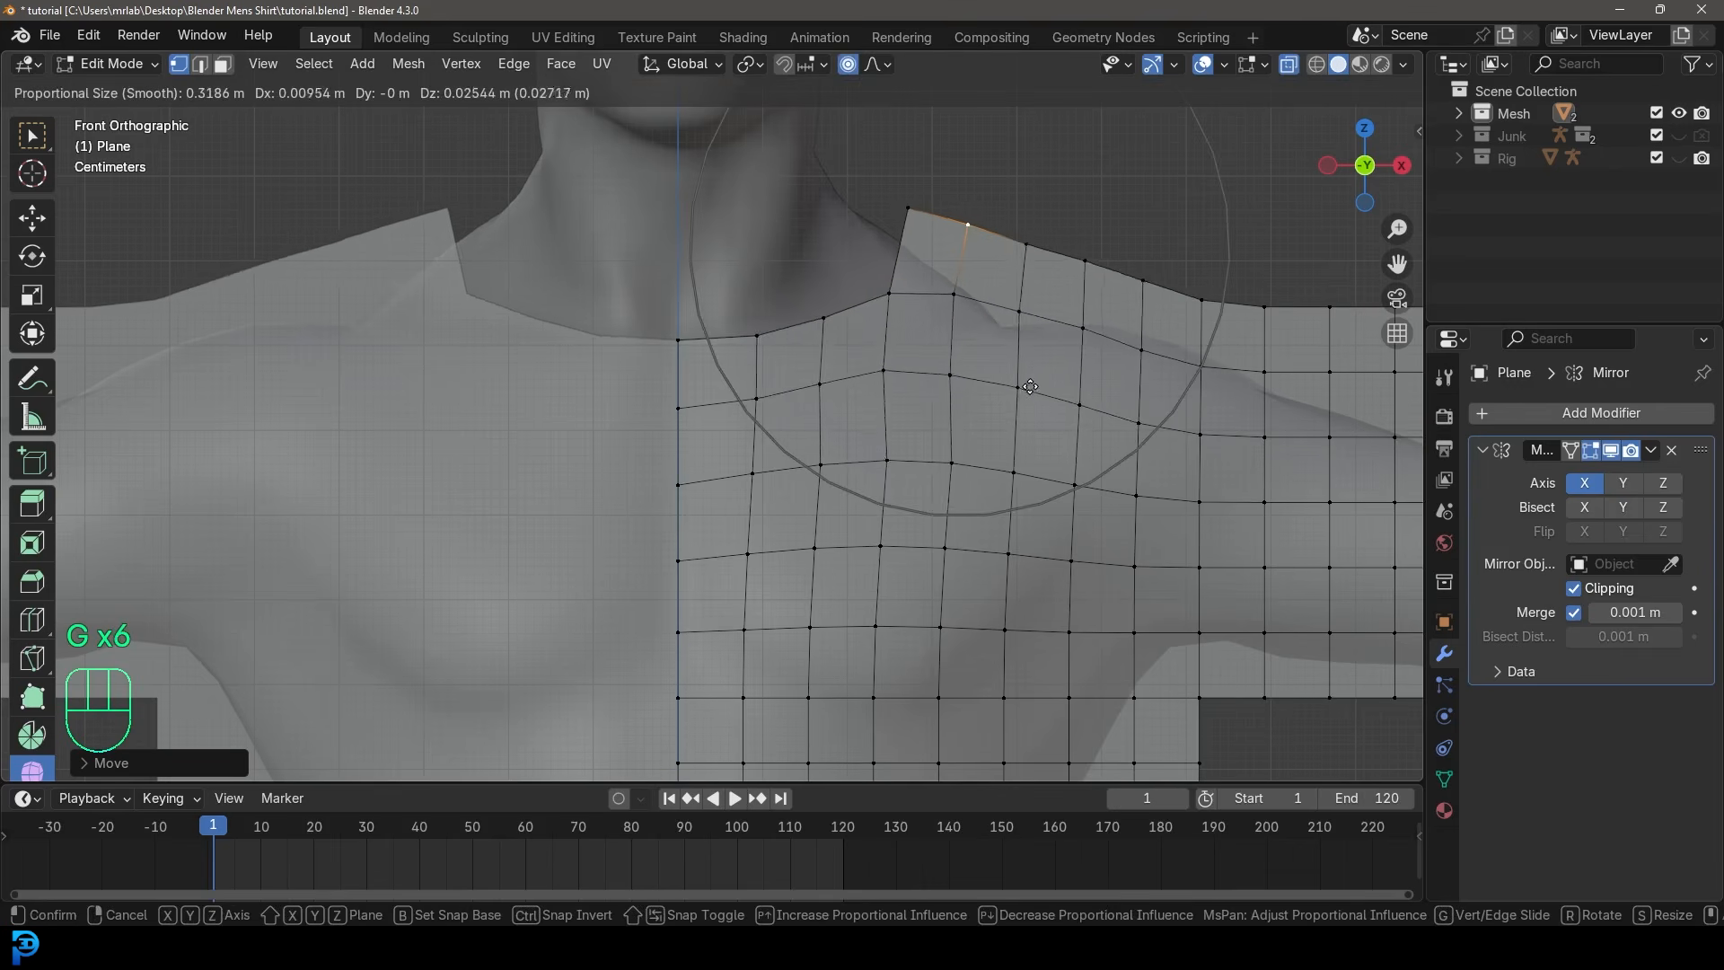
{"action": "scroll", "coordinate": [1033, 403], "scroll_direction": "up", "scroll_amount": 2}
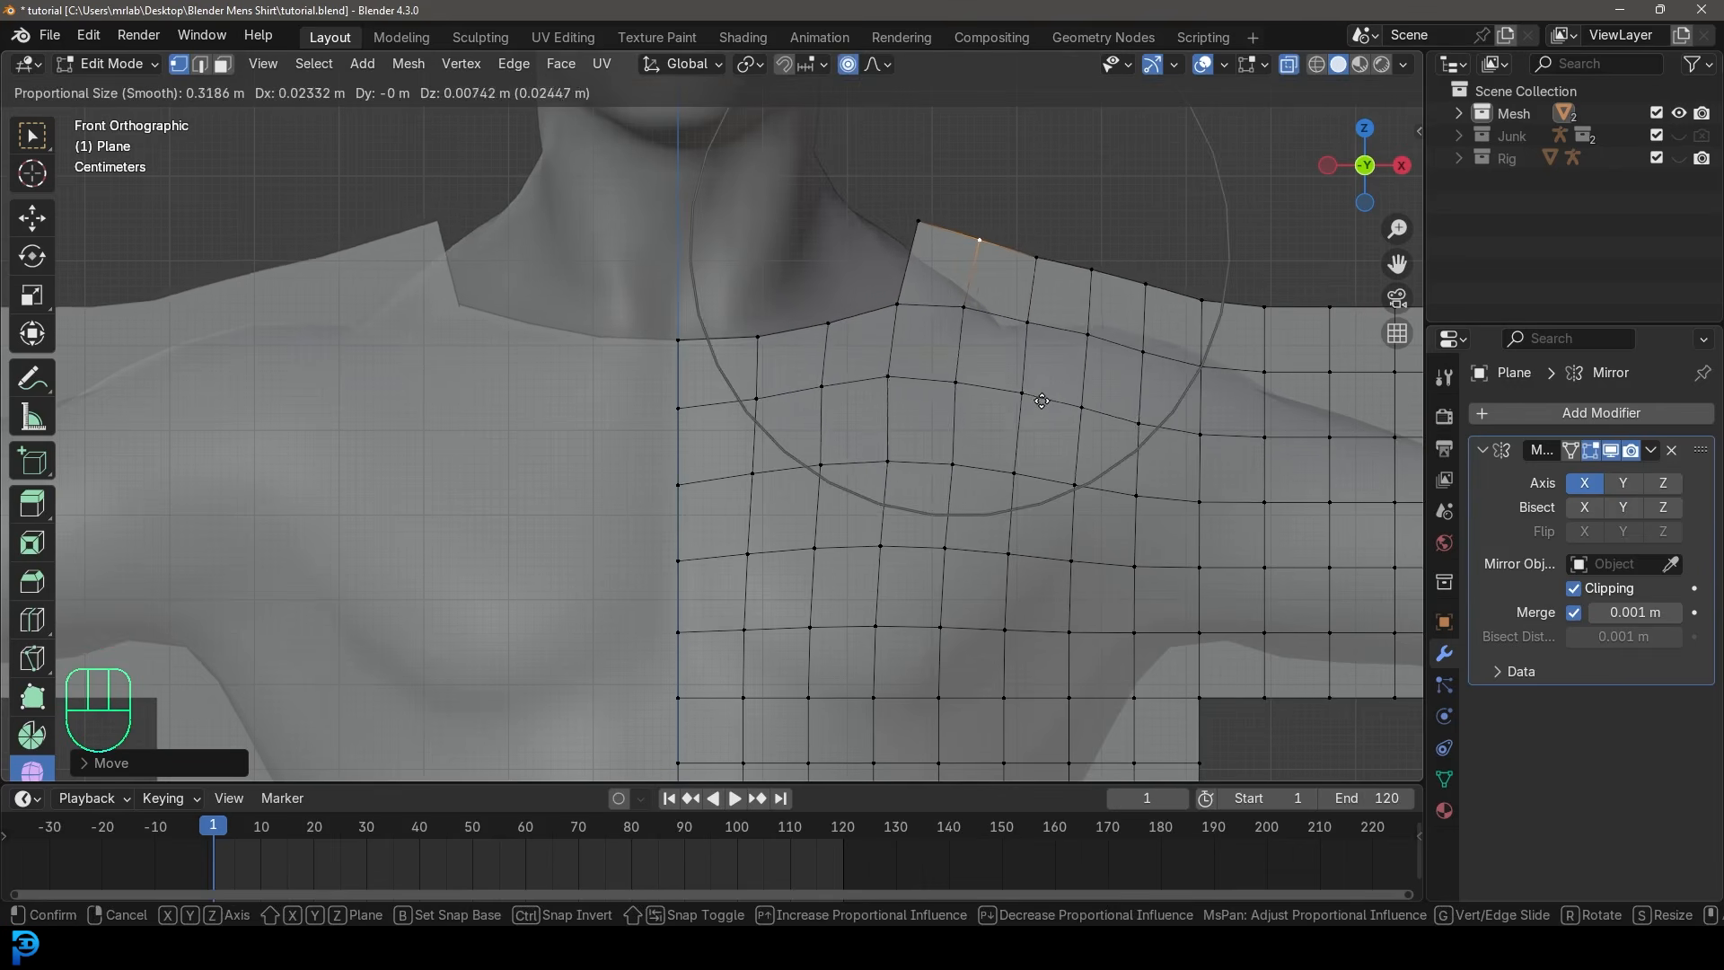
{"action": "scroll", "coordinate": [1041, 402], "scroll_direction": "up", "scroll_amount": 3}
{"action": "left_click", "coordinate": [1042, 402]}
Nudge the underarm corner vertex slightly inward and down with proportional editing.
{"action": "scroll", "coordinate": [954, 357], "scroll_direction": "down", "scroll_amount": 4}
{"action": "middle_click_drag", "start_coordinate": [858, 568], "coordinate": [891, 485], "text": "shift"}
{"action": "middle_click_drag", "start_coordinate": [1050, 432], "coordinate": [997, 438], "text": "shift"}
{"action": "scroll", "coordinate": [940, 478], "scroll_direction": "up", "scroll_amount": 2}
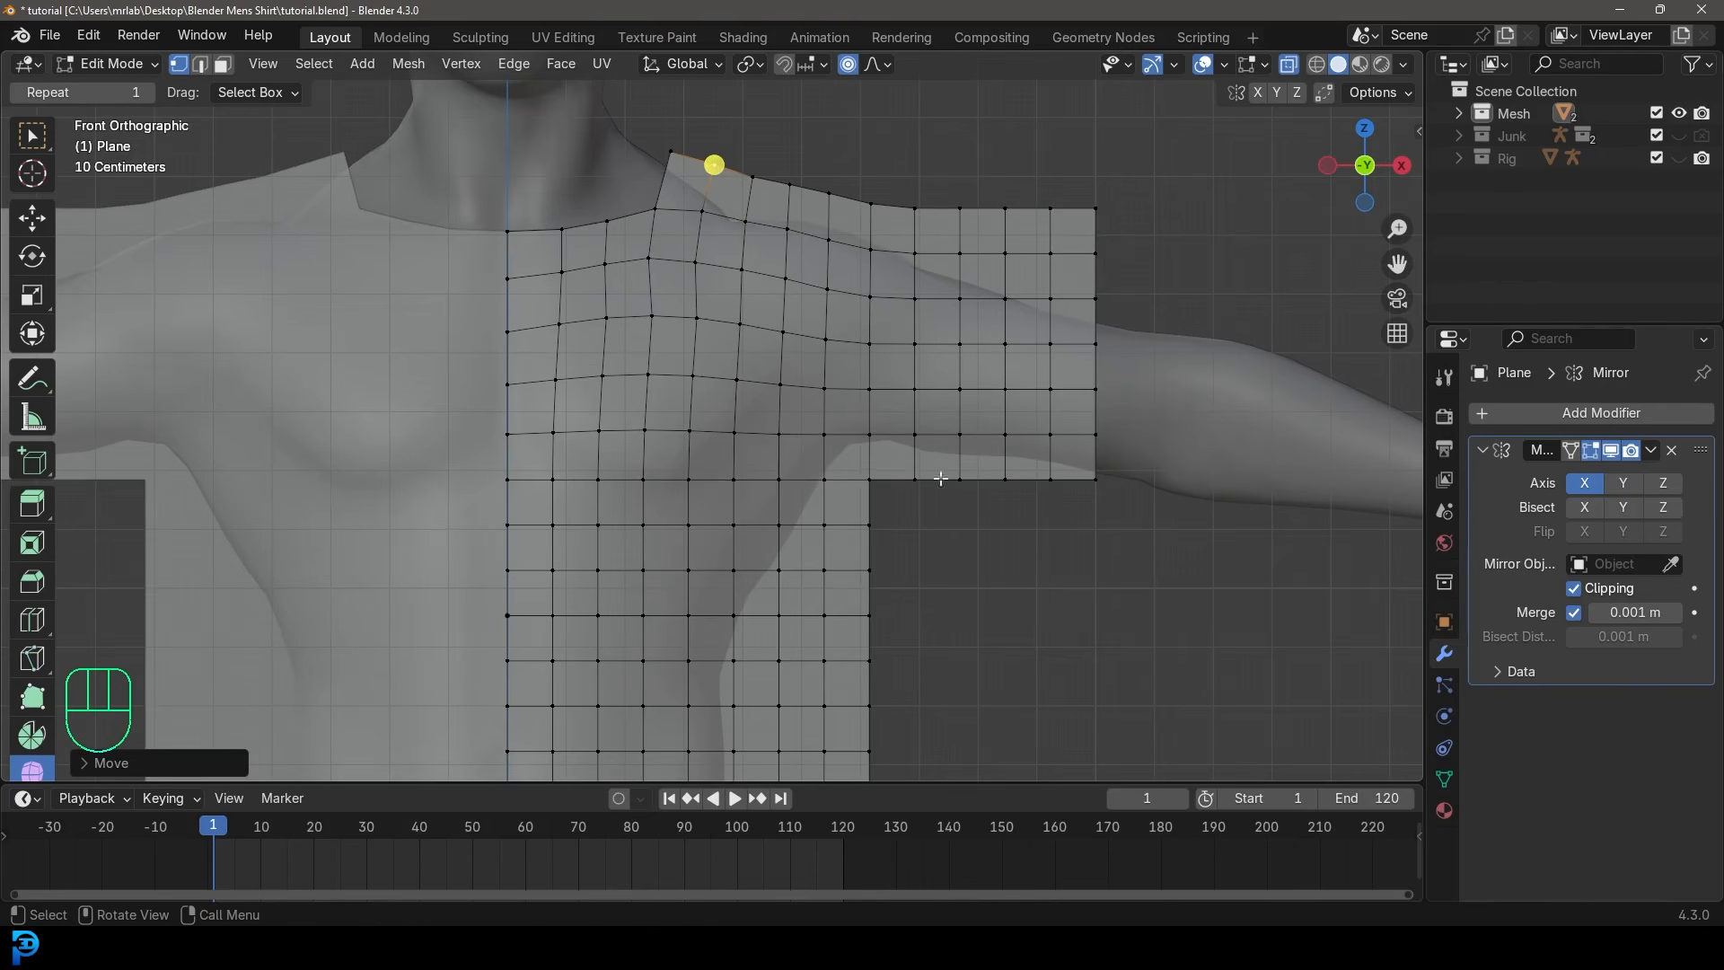
{"action": "left_click", "coordinate": [867, 482]}
{"action": "scroll", "coordinate": [931, 536], "scroll_direction": "up", "scroll_amount": 3}
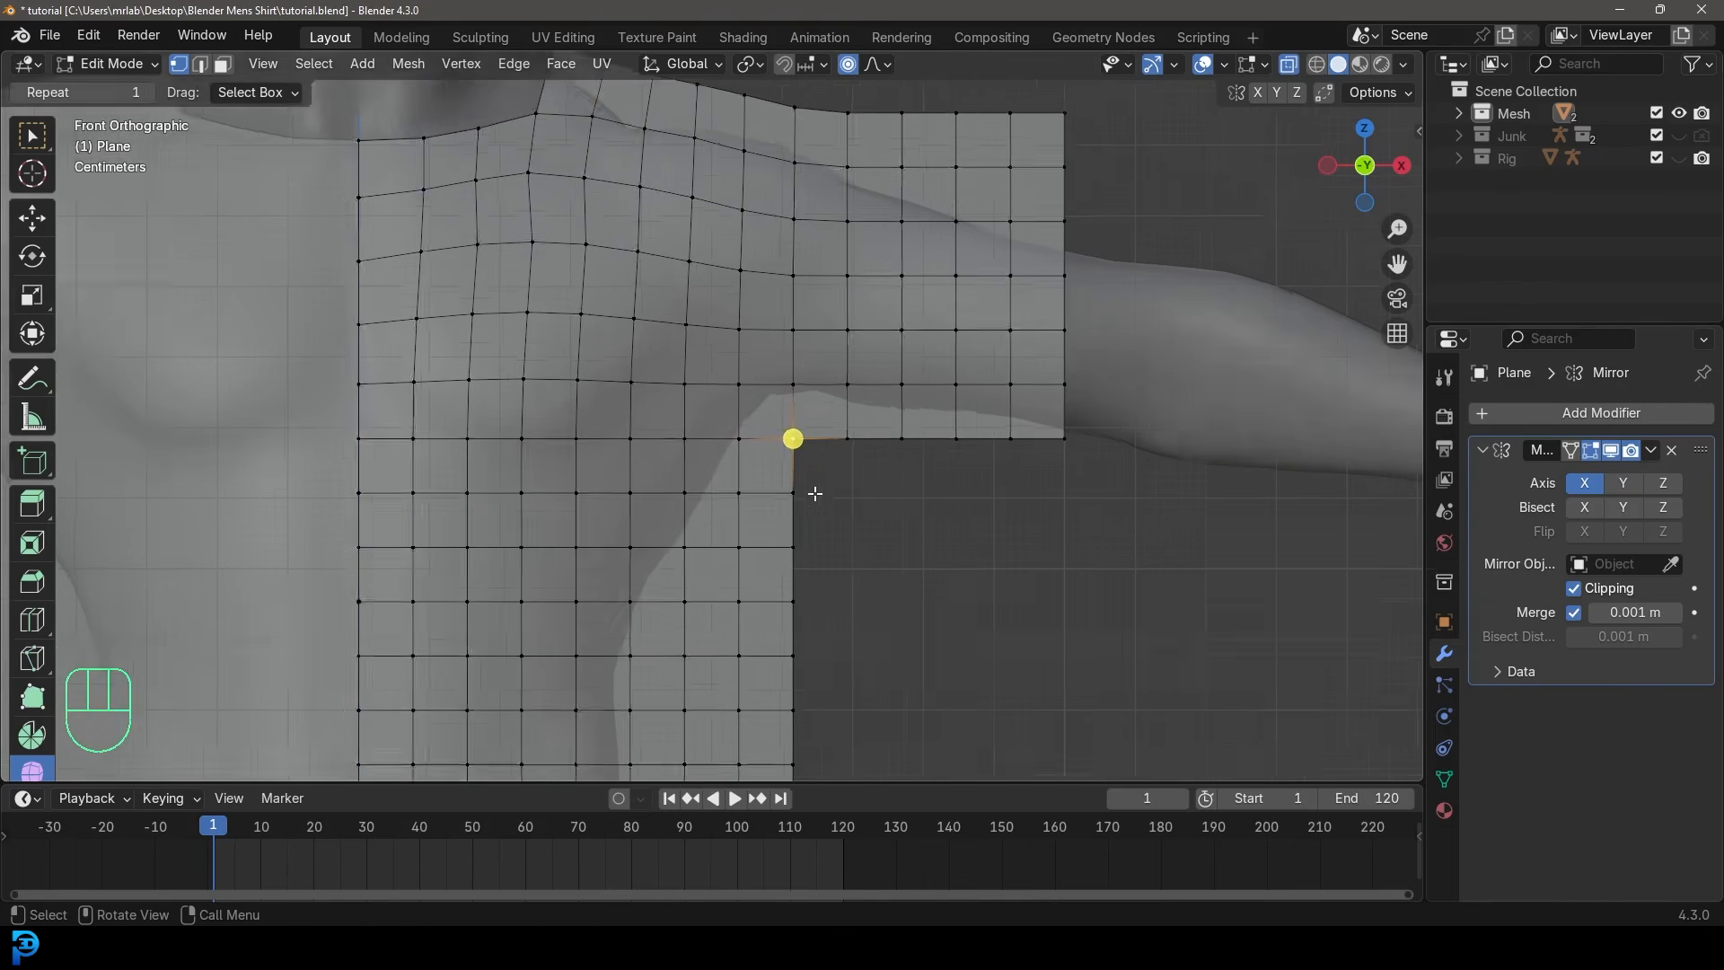
{"action": "key", "text": "g"}
{"action": "scroll", "coordinate": [866, 498], "scroll_direction": "down", "scroll_amount": 3}
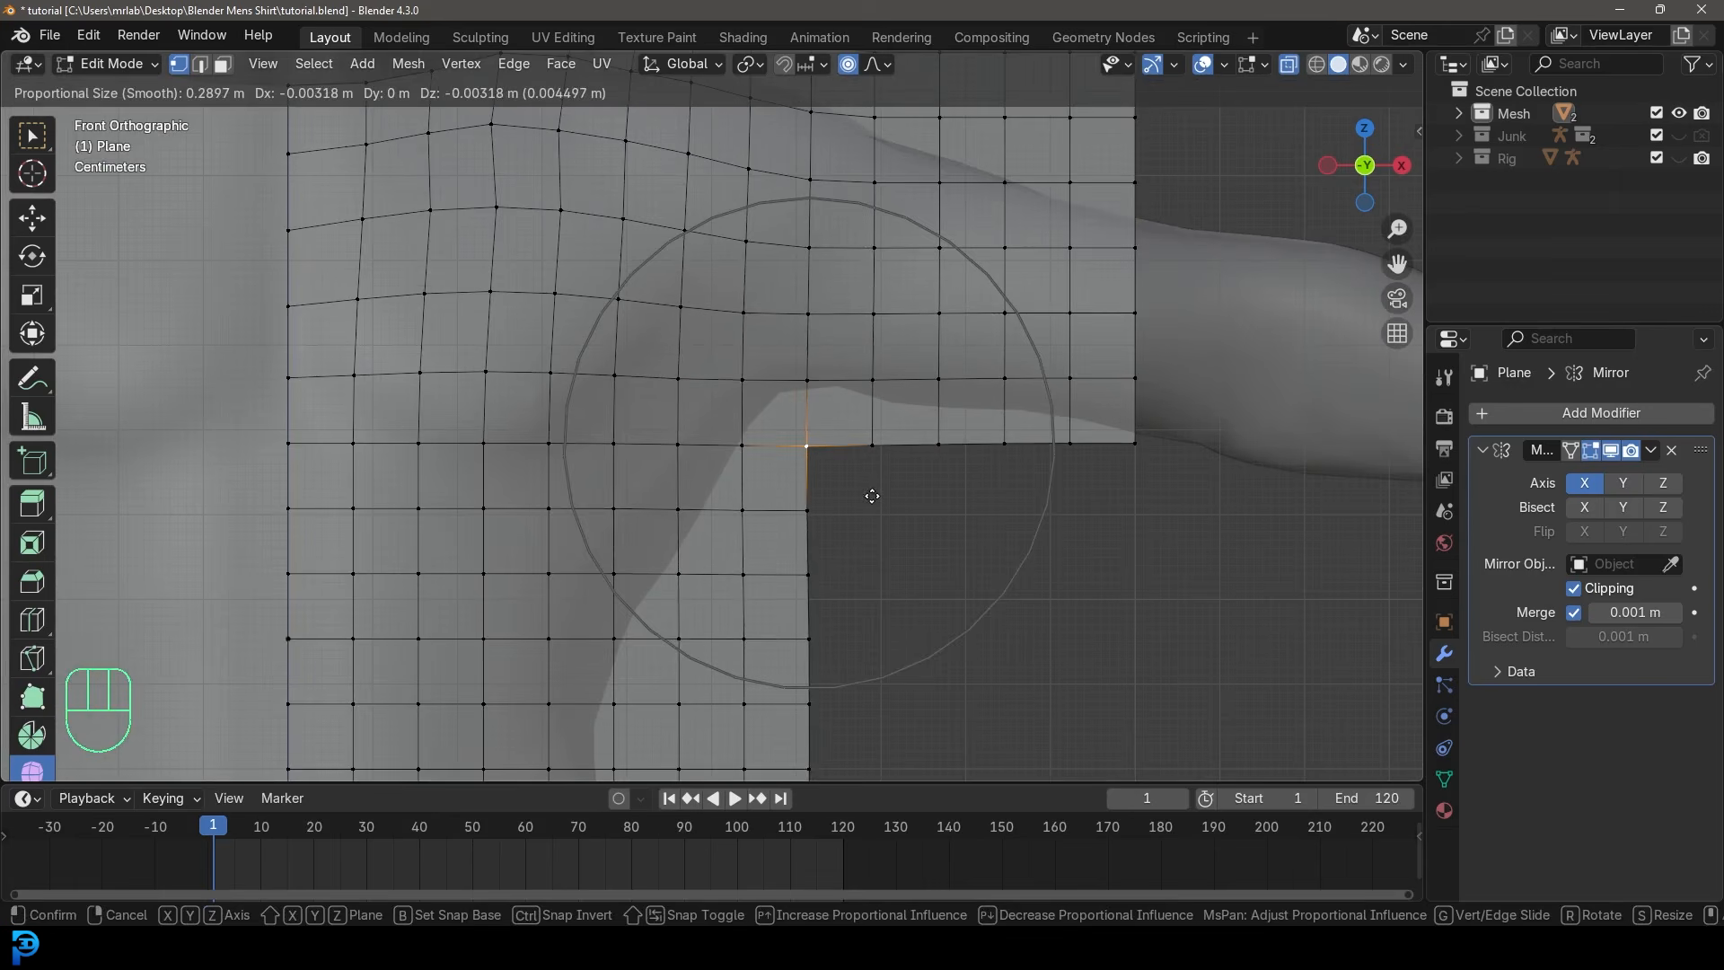
{"action": "left_click", "coordinate": [869, 493]}
Select the sleeve's outer edge, then rotate and lower it with proportional falloff to follow the slope of the arm.
{"action": "scroll", "coordinate": [1172, 437], "scroll_direction": "down", "scroll_amount": 2}
{"action": "left_click_drag", "start_coordinate": [1150, 565], "coordinate": [988, 132]}
{"action": "middle_click_drag", "start_coordinate": [1089, 277], "coordinate": [969, 441], "text": "shift"}
{"action": "scroll", "coordinate": [943, 418], "scroll_direction": "up", "scroll_amount": 1}
{"action": "key", "text": "r"}
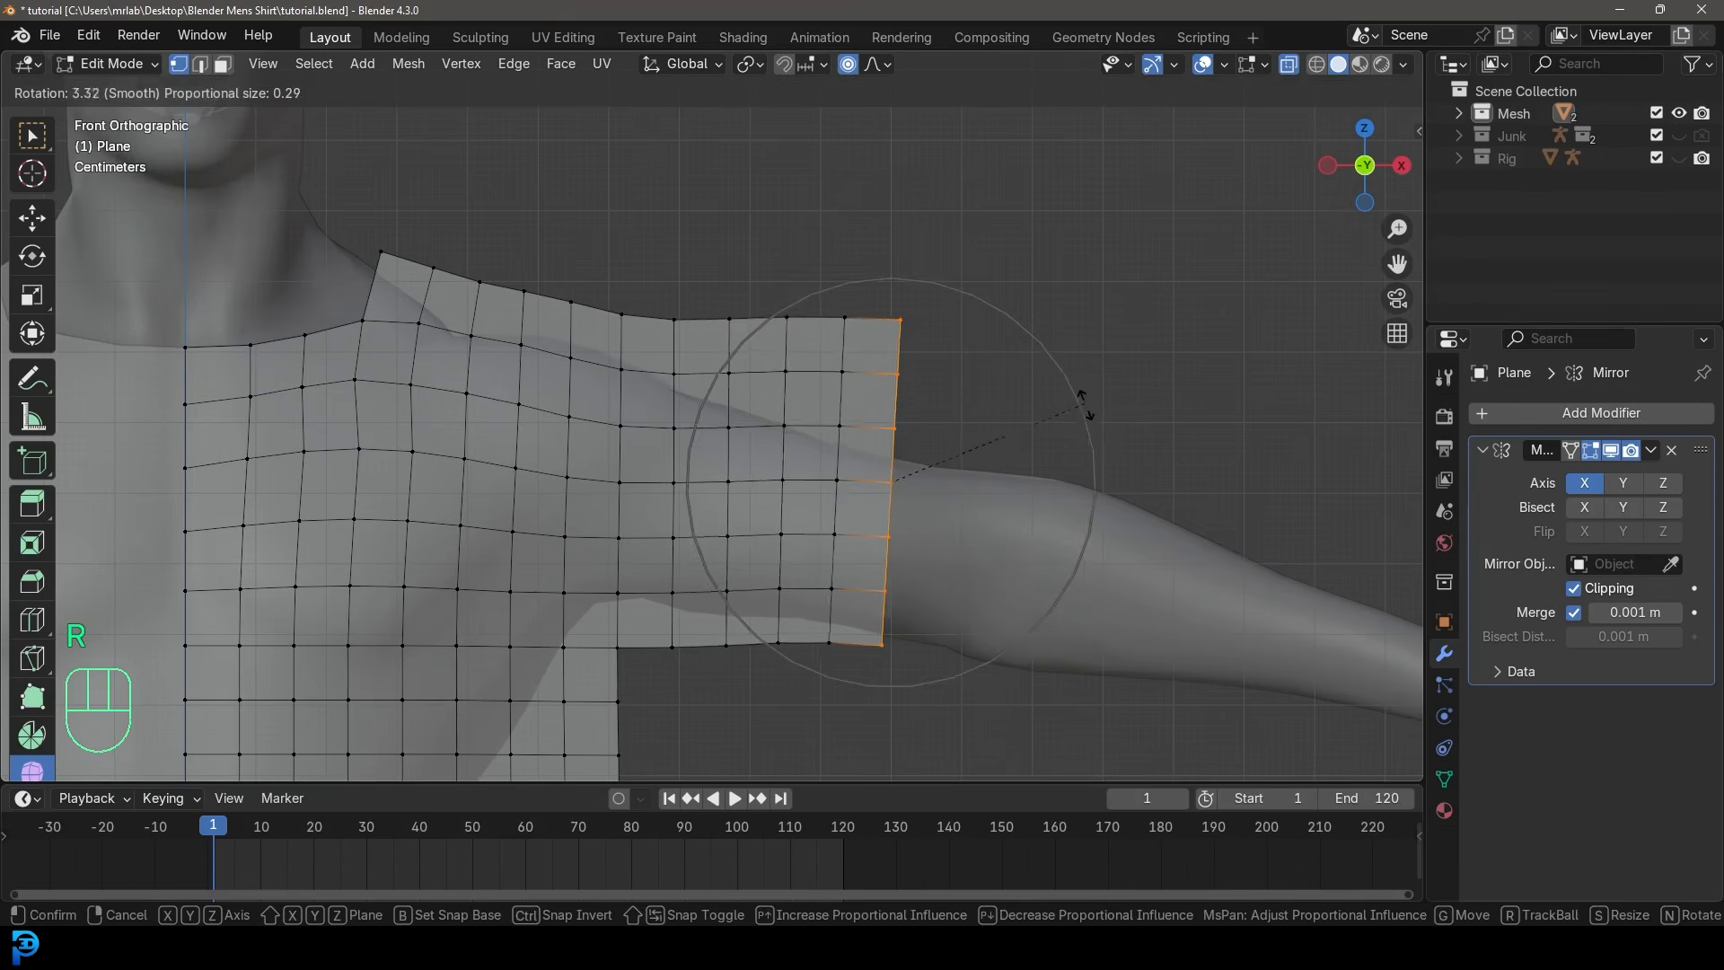
{"action": "left_click", "coordinate": [1083, 414]}
{"action": "key", "text": "g"}
{"action": "scroll", "coordinate": [1082, 440], "scroll_direction": "down", "scroll_amount": 2}
{"action": "left_click", "coordinate": [1080, 446]}
Fine-tune the rotation and position of the sleeve opening against the upper arm.
{"action": "scroll", "coordinate": [1076, 449], "scroll_direction": "down", "scroll_amount": 5}
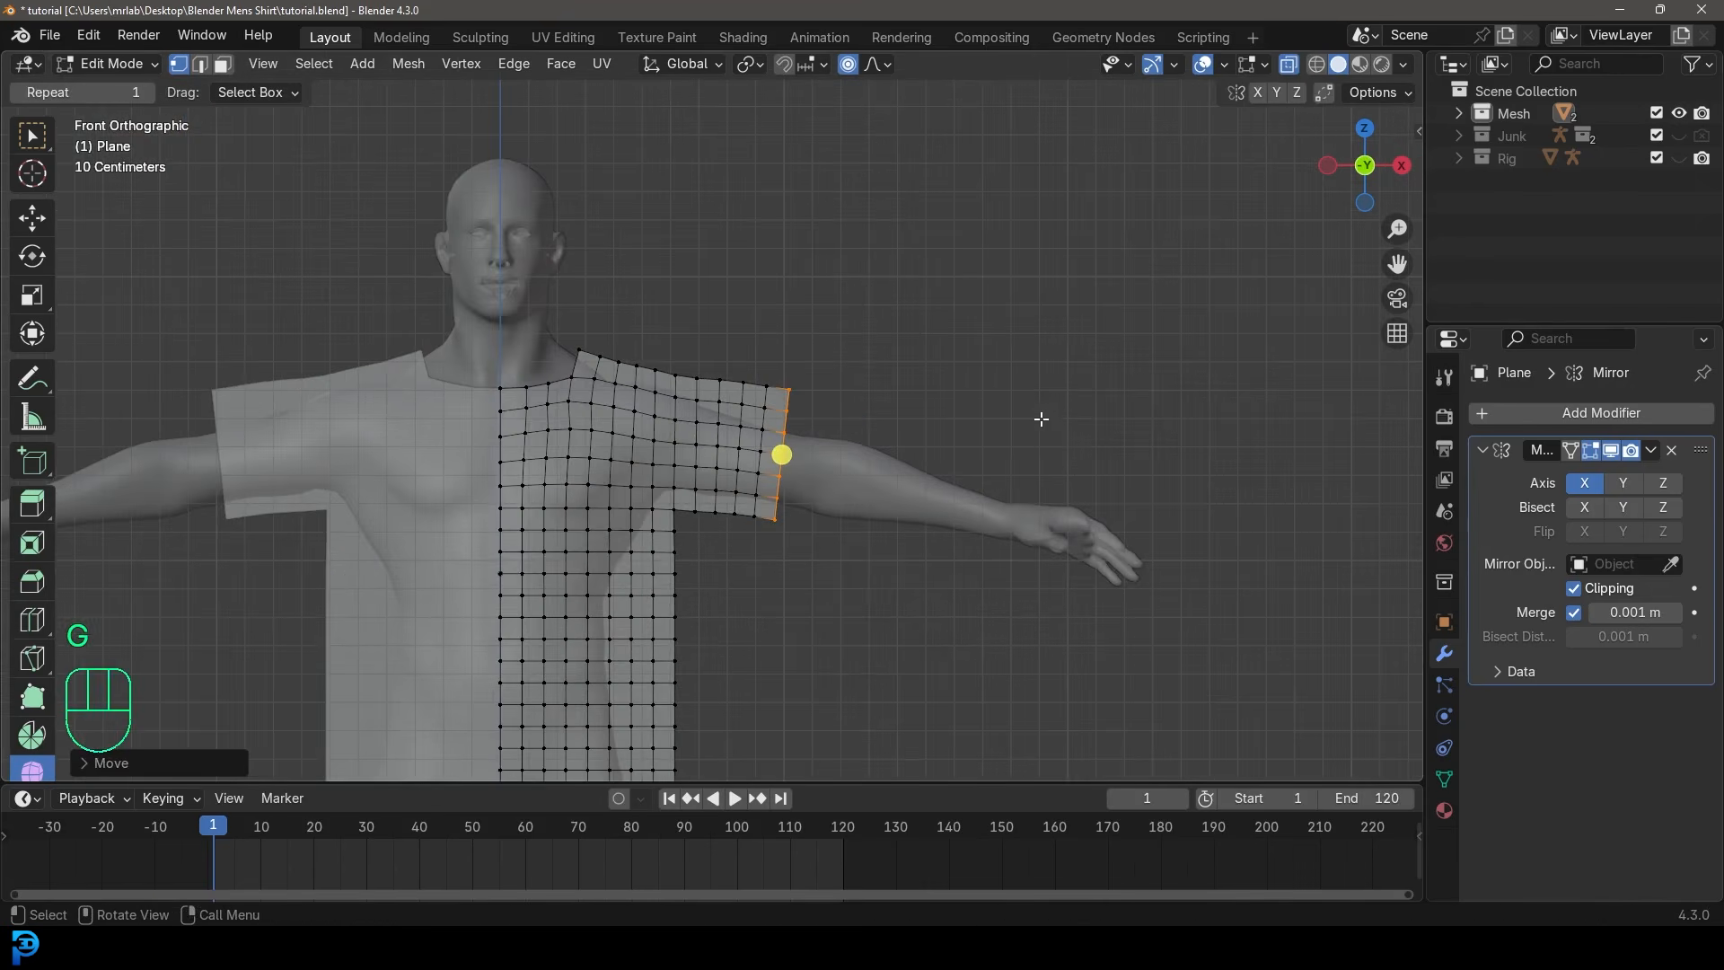
{"action": "scroll", "coordinate": [1041, 404], "scroll_direction": "up", "scroll_amount": 1}
{"action": "key", "text": "r"}
{"action": "left_click", "coordinate": [1055, 419]}
{"action": "key", "text": "g"}
{"action": "left_click", "coordinate": [1051, 423]}
{"action": "scroll", "coordinate": [988, 422], "scroll_direction": "down", "scroll_amount": 1}
Delete the bottom row of vertices to shorten the shirt panel at the hem.
{"action": "middle_click_drag", "start_coordinate": [719, 445], "coordinate": [991, 257], "text": "shift"}
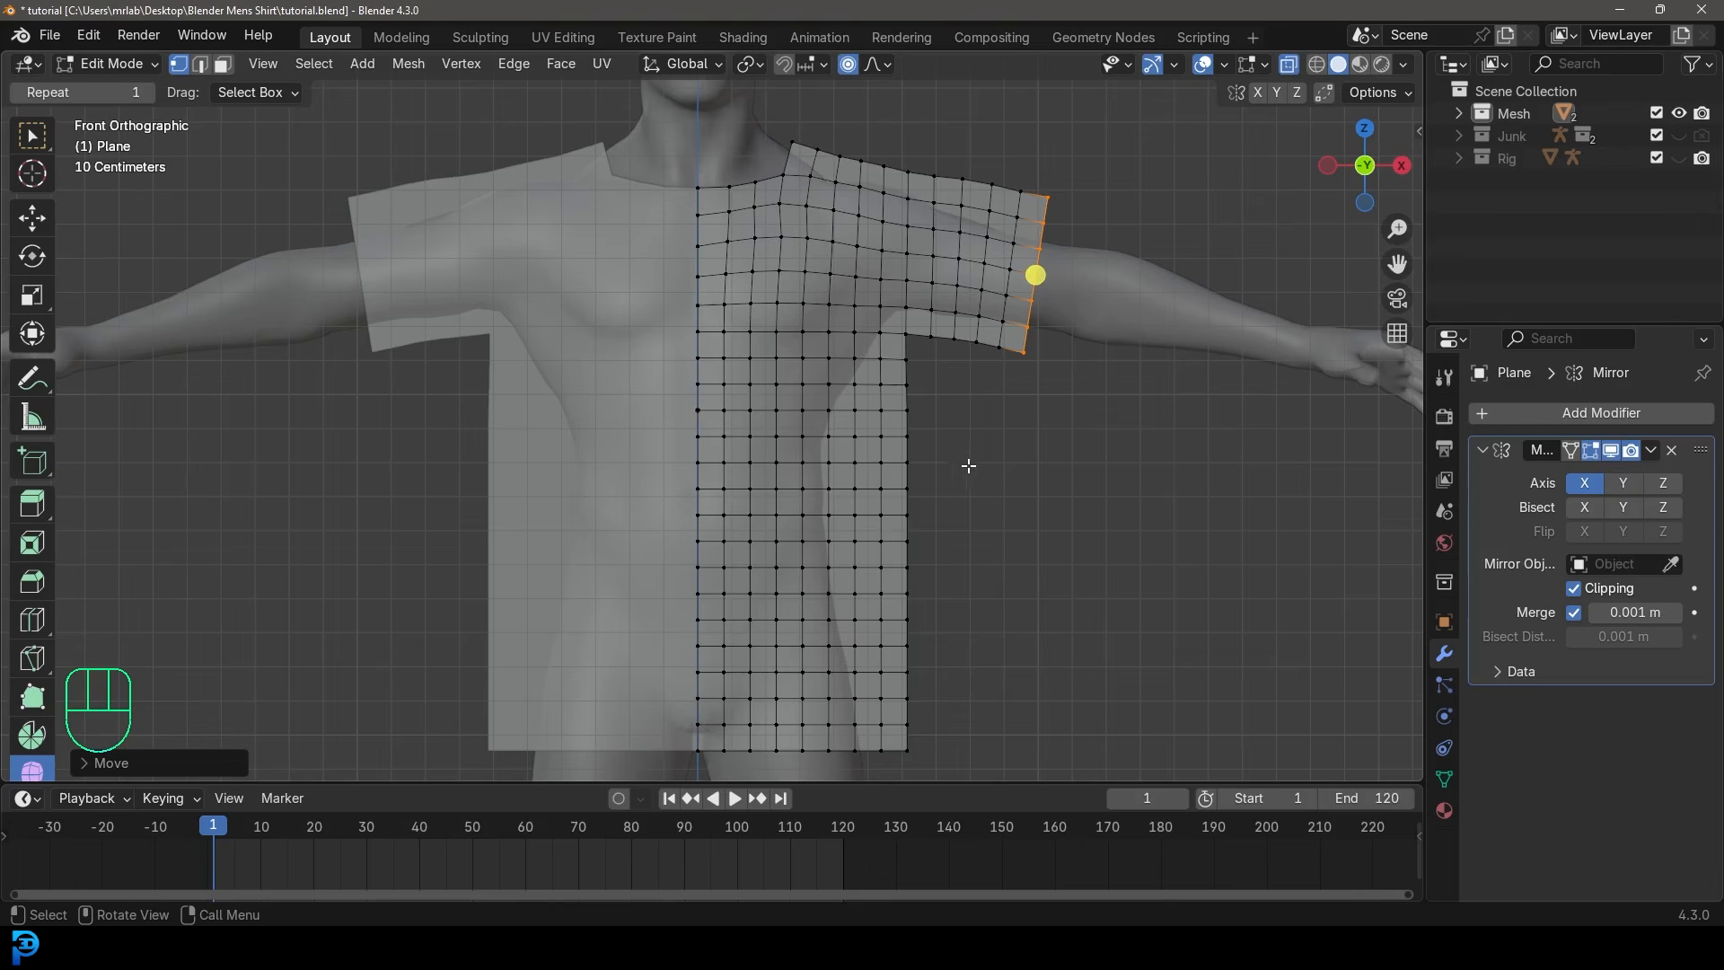
{"action": "middle_click_drag", "start_coordinate": [988, 643], "coordinate": [931, 454], "text": "shift"}
{"action": "left_click_drag", "start_coordinate": [1016, 646], "coordinate": [498, 553]}
{"action": "key", "text": "x"}
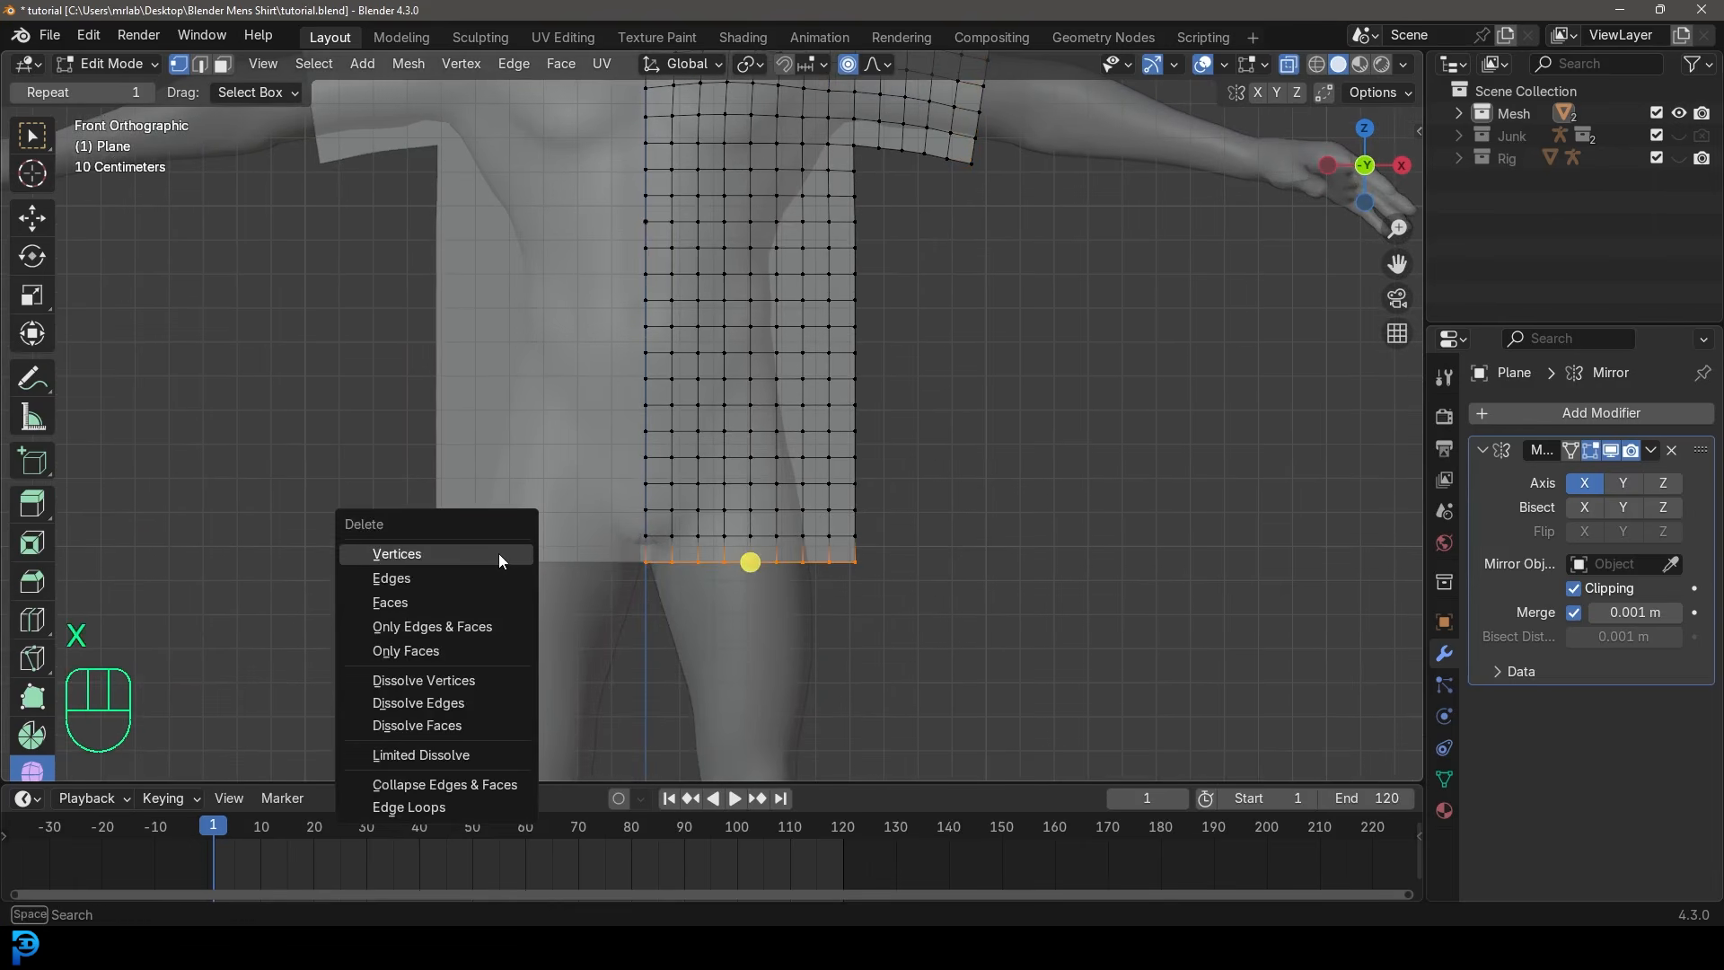
{"action": "left_click", "coordinate": [498, 553]}
{"action": "scroll", "coordinate": [779, 545], "scroll_direction": "down", "scroll_amount": 3}
{"action": "middle_click_drag", "start_coordinate": [851, 500], "coordinate": [862, 532], "text": "shift"}
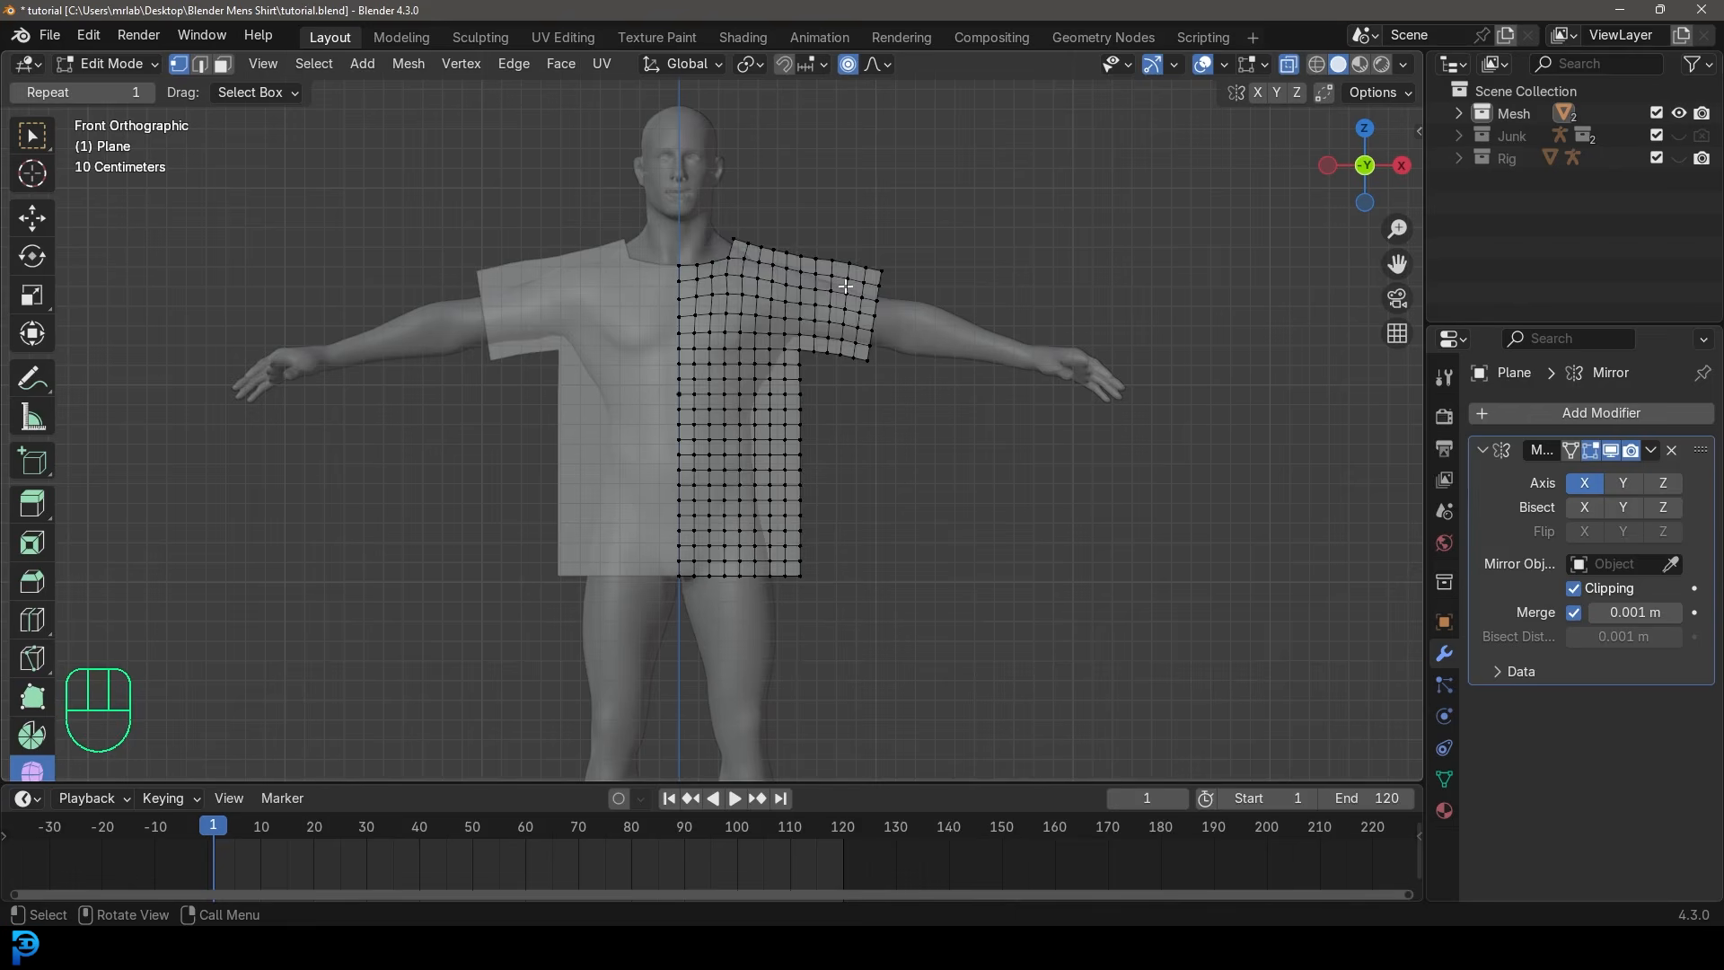
Select the whole shirt panel and subdivide it once.
{"action": "scroll", "coordinate": [895, 390], "scroll_direction": "up", "scroll_amount": 2}
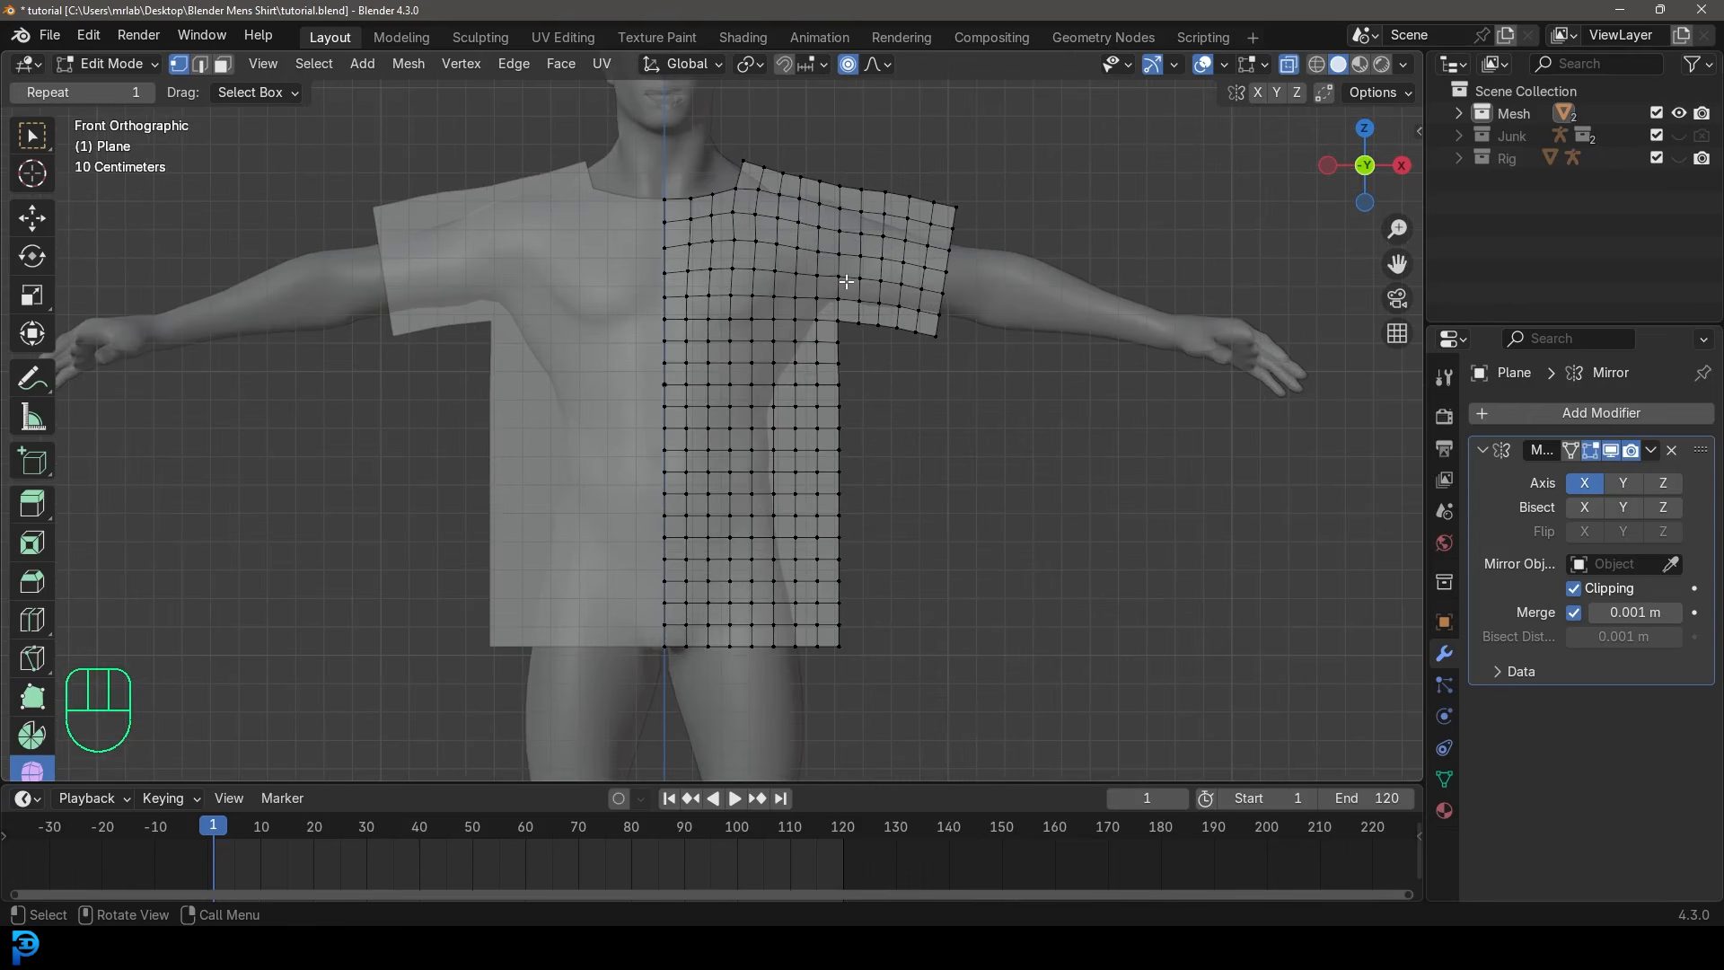
{"action": "middle_click_drag", "start_coordinate": [888, 273], "coordinate": [843, 299], "text": "shift"}
{"action": "key", "text": "a"}
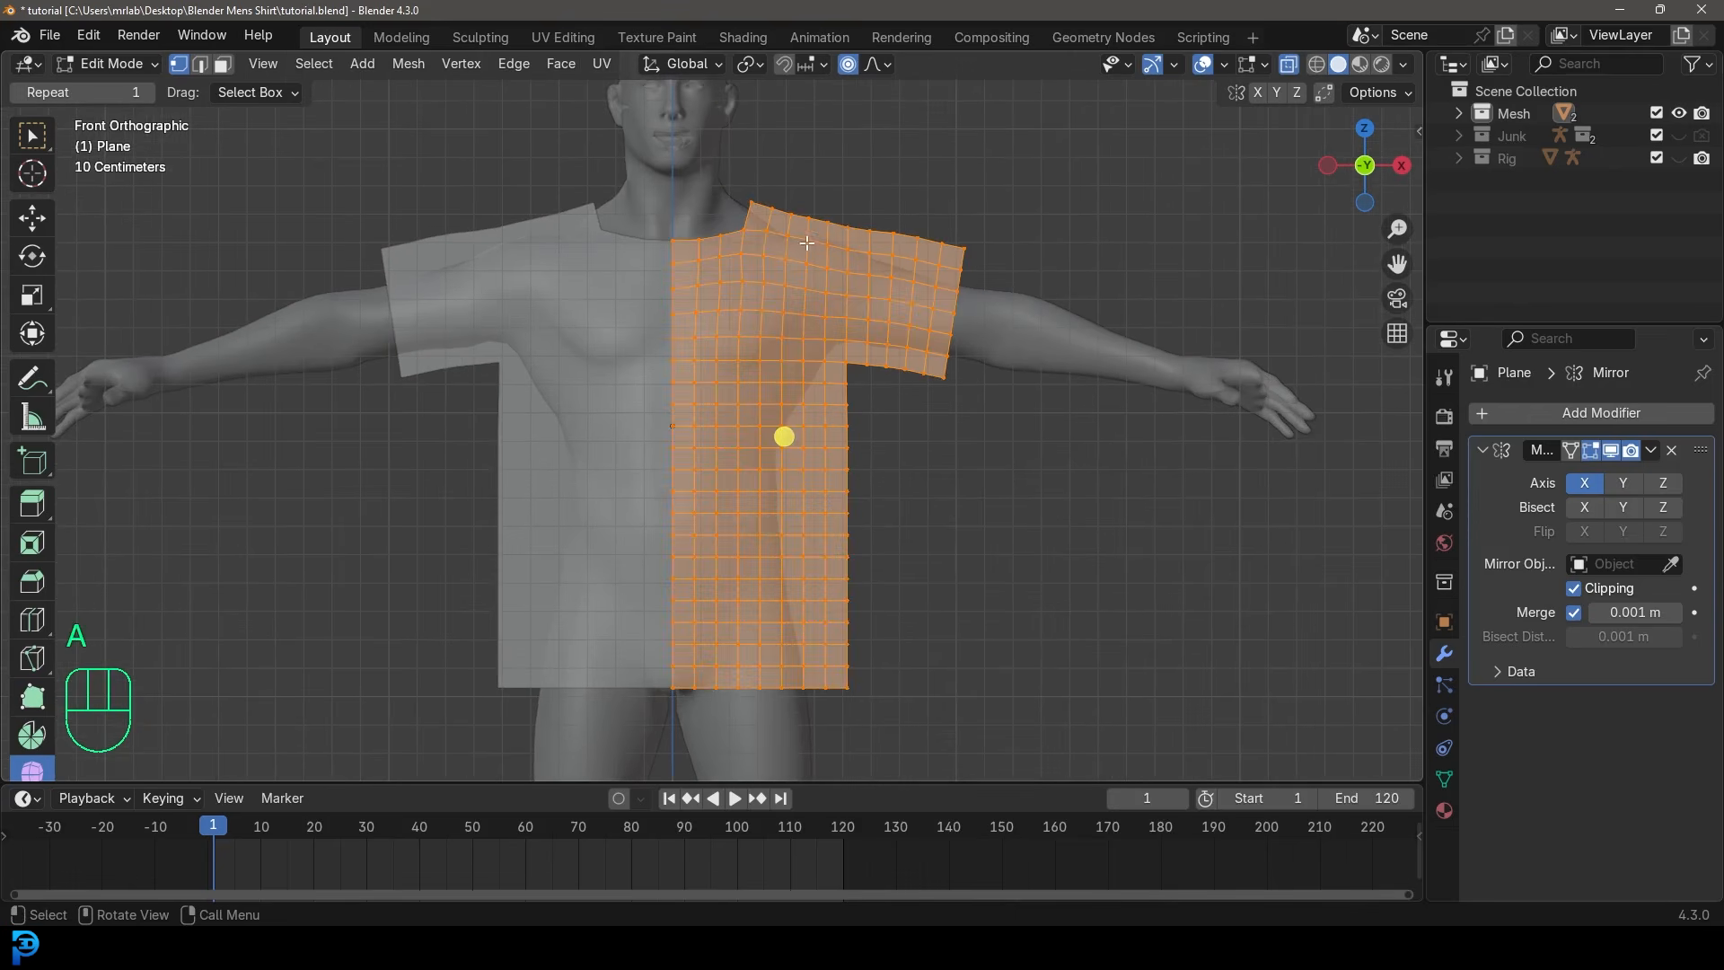
{"action": "right_click", "coordinate": [723, 238]}
{"action": "left_click", "coordinate": [684, 249]}
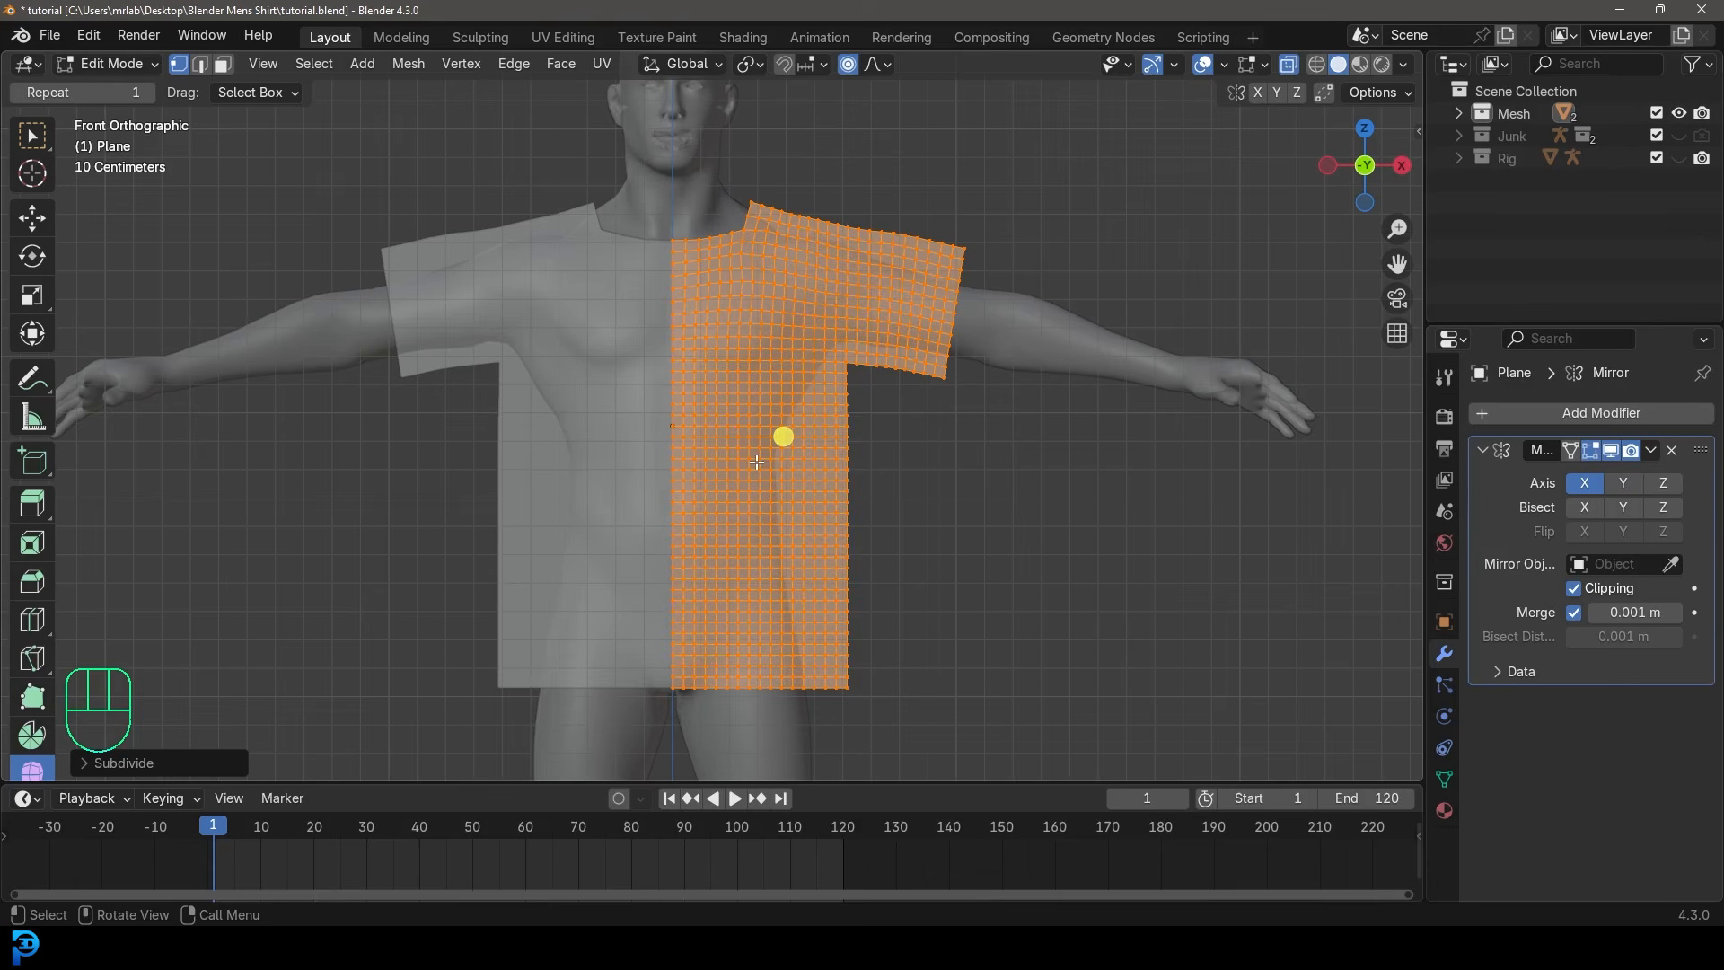
Turn off X-ray, switch to face selection and select only the third row of faces above the hem.
{"action": "middle_click_drag", "start_coordinate": [757, 462], "coordinate": [737, 343], "text": "shift"}
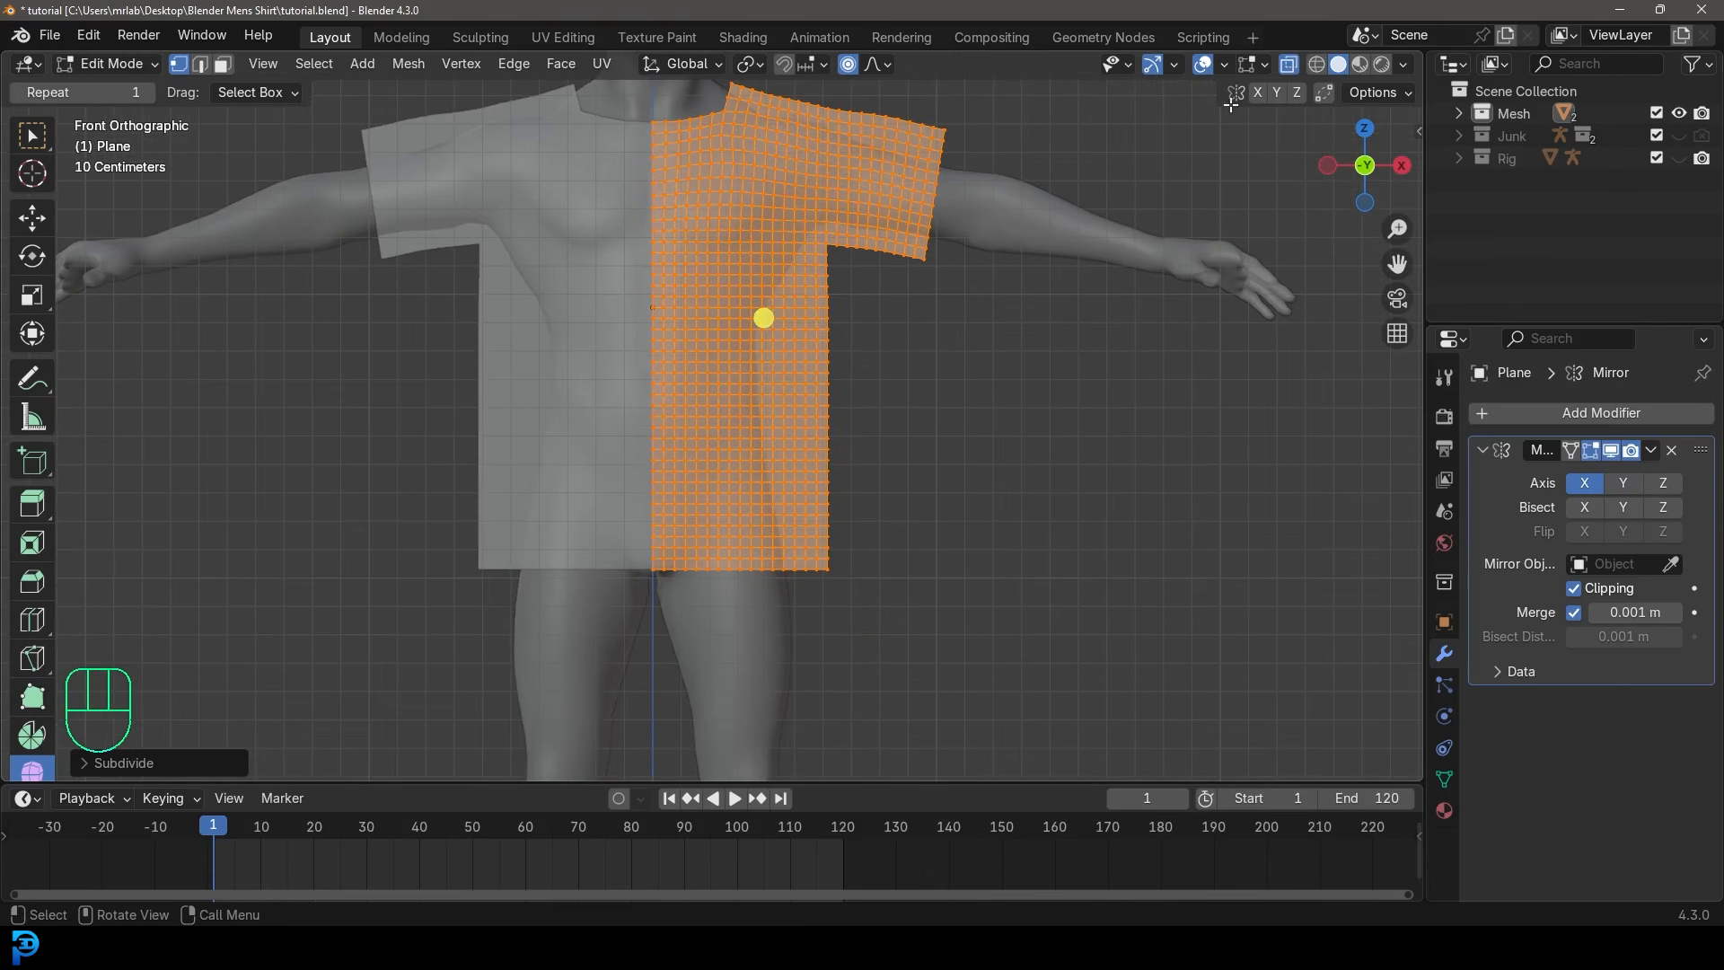
{"action": "left_click", "coordinate": [1296, 61]}
{"action": "scroll", "coordinate": [722, 479], "scroll_direction": "up", "scroll_amount": 1}
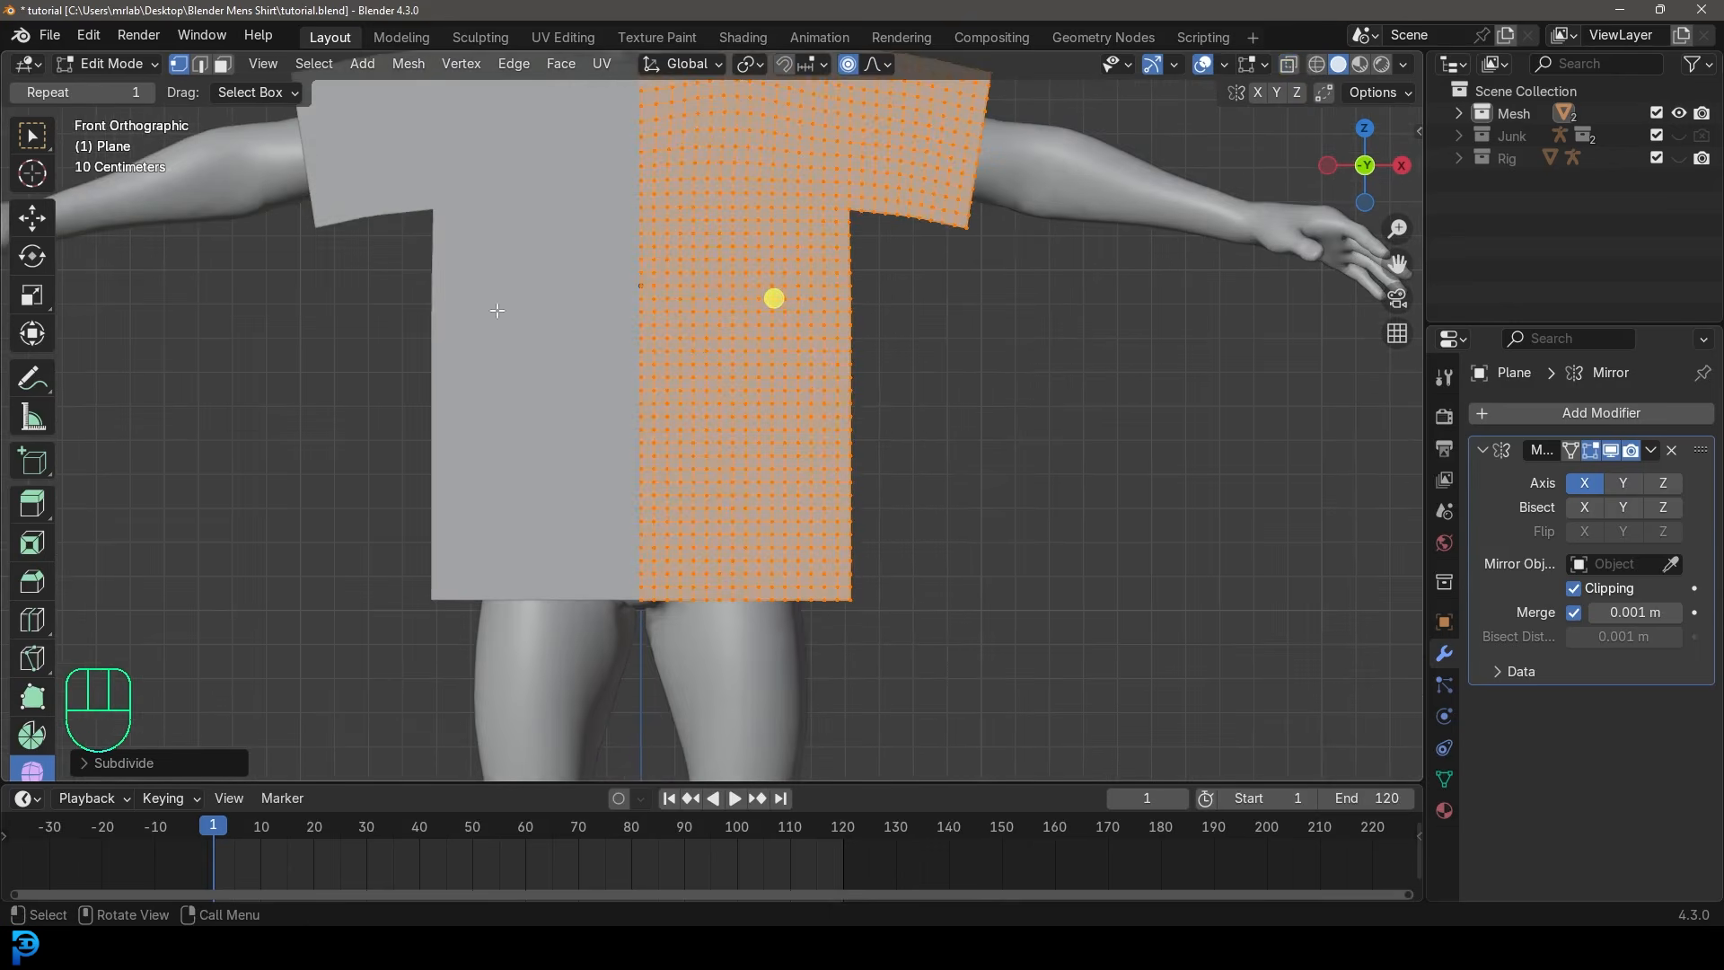
{"action": "left_click", "coordinate": [224, 64]}
{"action": "scroll", "coordinate": [644, 599], "scroll_direction": "up", "scroll_amount": 3}
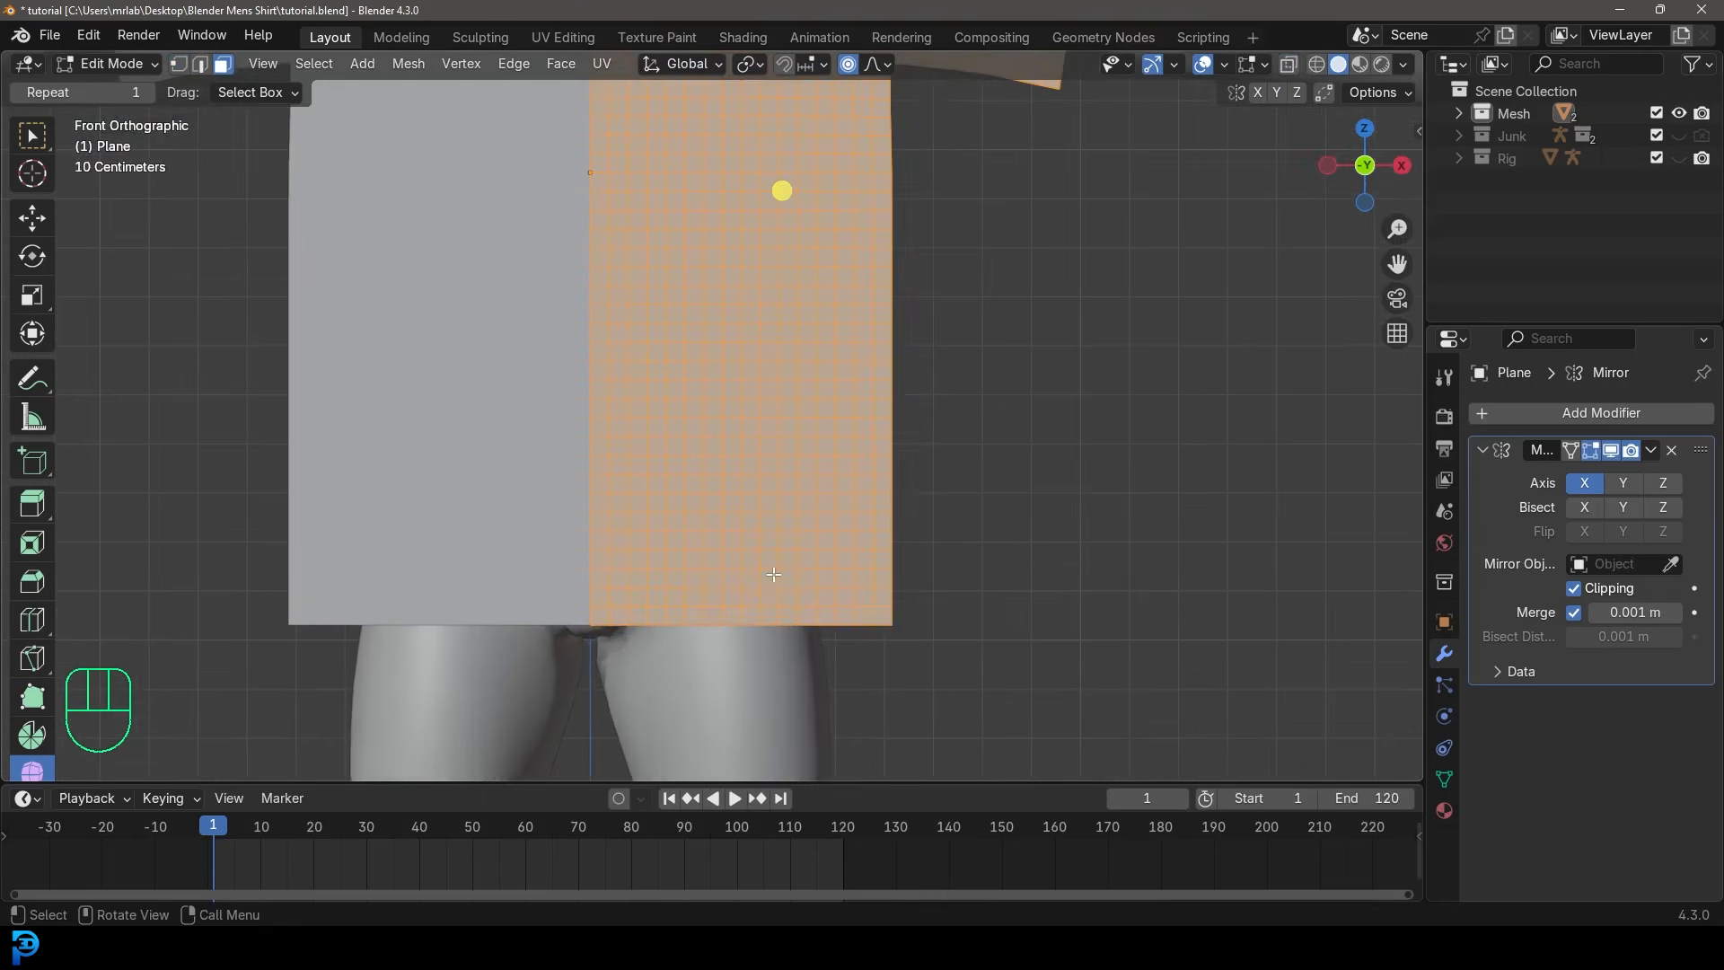
{"action": "key", "text": "alt+a"}
{"action": "scroll", "coordinate": [644, 599], "scroll_direction": "up", "scroll_amount": 4}
{"action": "left_click_drag", "start_coordinate": [485, 741], "coordinate": [1039, 668]}
{"action": "left_click", "coordinate": [1090, 658]}
{"action": "left_click_drag", "start_coordinate": [476, 635], "coordinate": [1005, 651]}
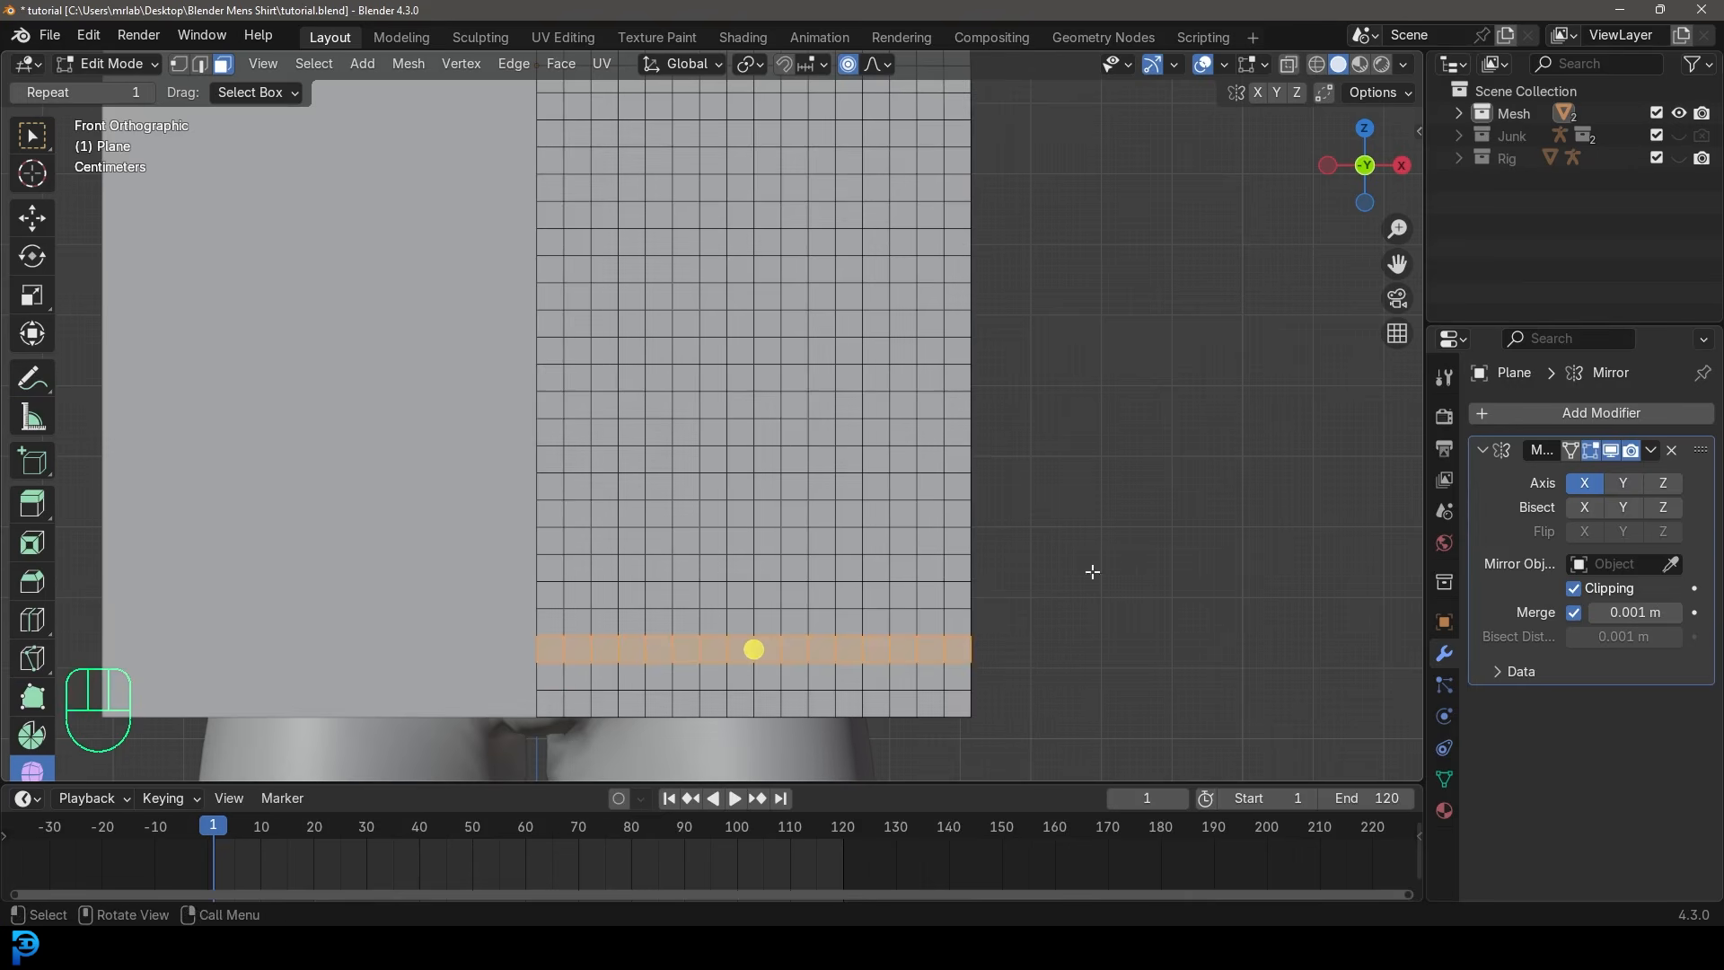
{"action": "scroll", "coordinate": [880, 450], "scroll_direction": "down", "scroll_amount": 2}
{"action": "scroll", "coordinate": [878, 448], "scroll_direction": "down", "scroll_amount": 2}
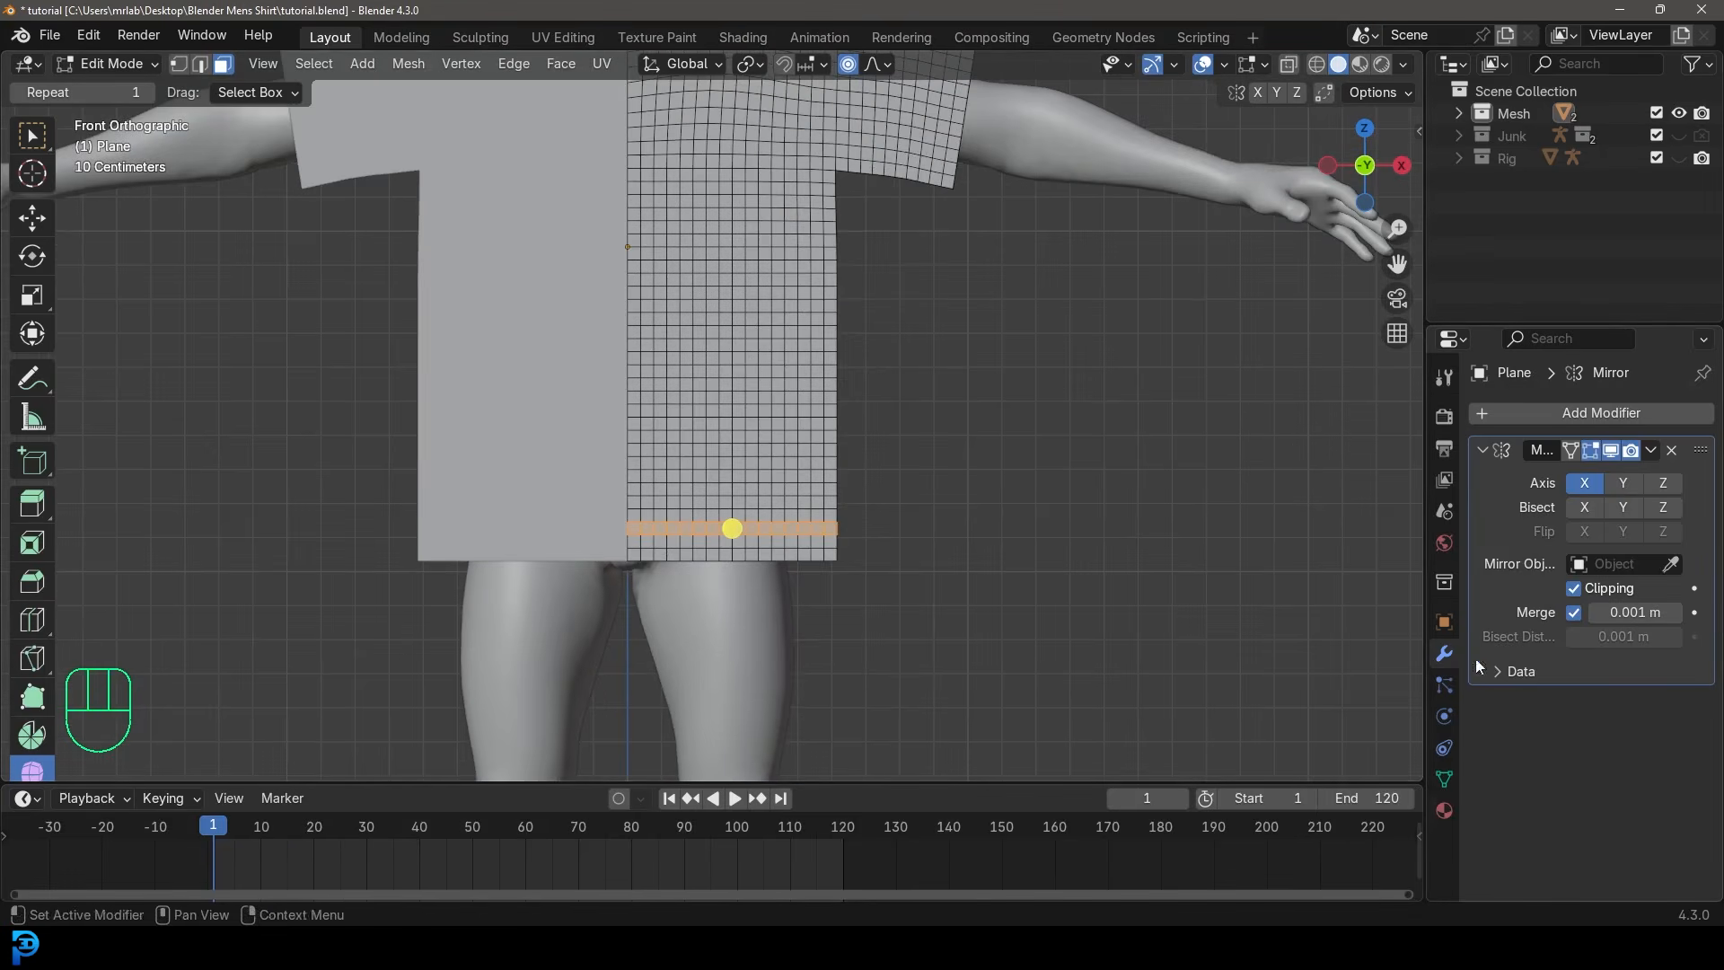
Create a new material on the panel and name it shirt.
{"action": "left_click", "coordinate": [1444, 811]}
{"action": "left_click", "coordinate": [1590, 506]}
{"action": "left_click", "coordinate": [1581, 506]}
{"action": "type", "text": "shirt"}
{"action": "key", "text": "Return"}
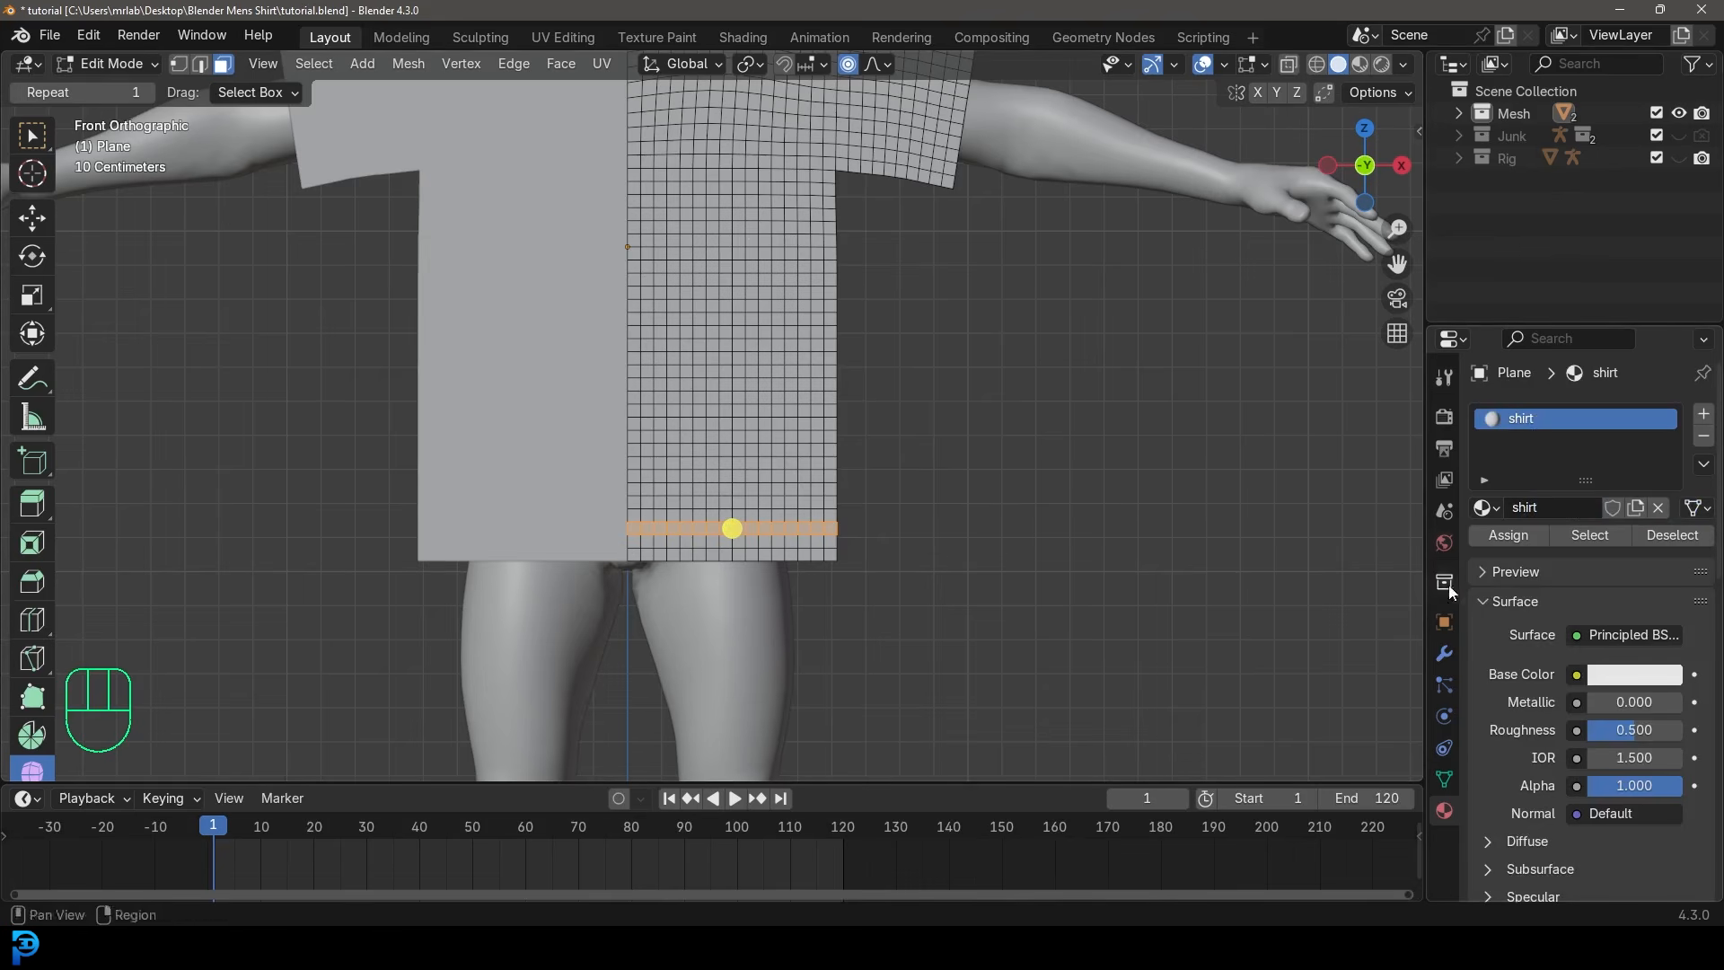
Add a second material slot with a new material named seam.
{"action": "left_click", "coordinate": [1703, 415]}
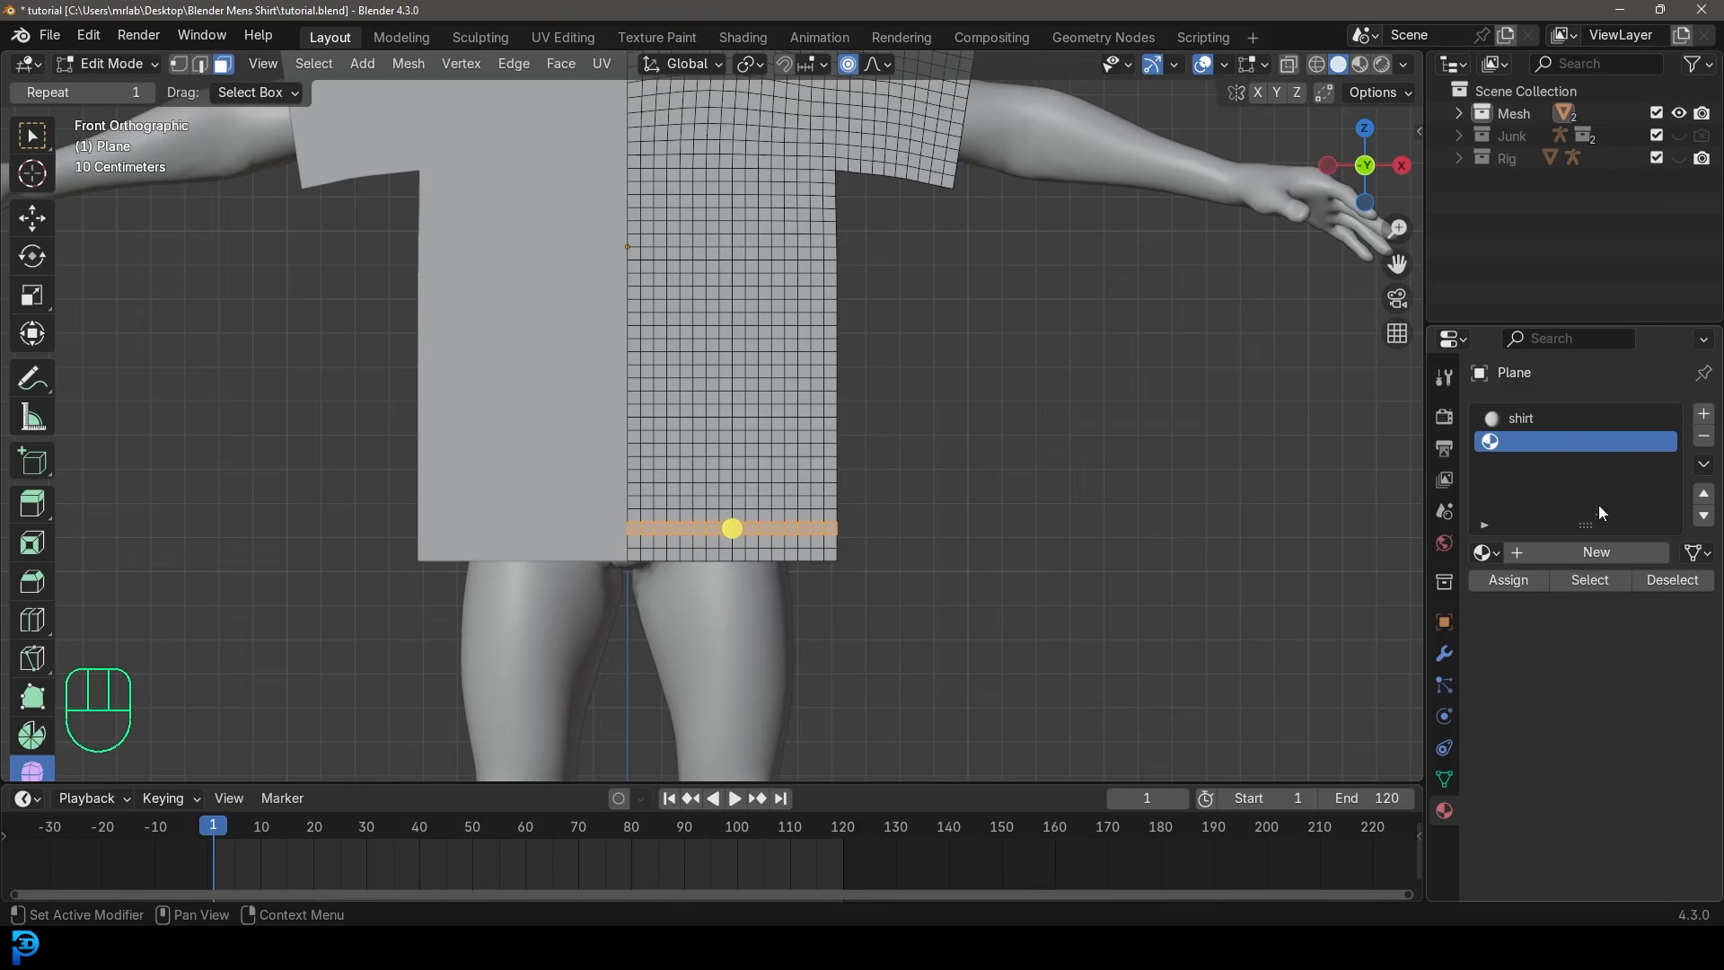
{"action": "left_click", "coordinate": [1592, 553]}
{"action": "left_click", "coordinate": [1526, 553]}
{"action": "type", "text": "se"}
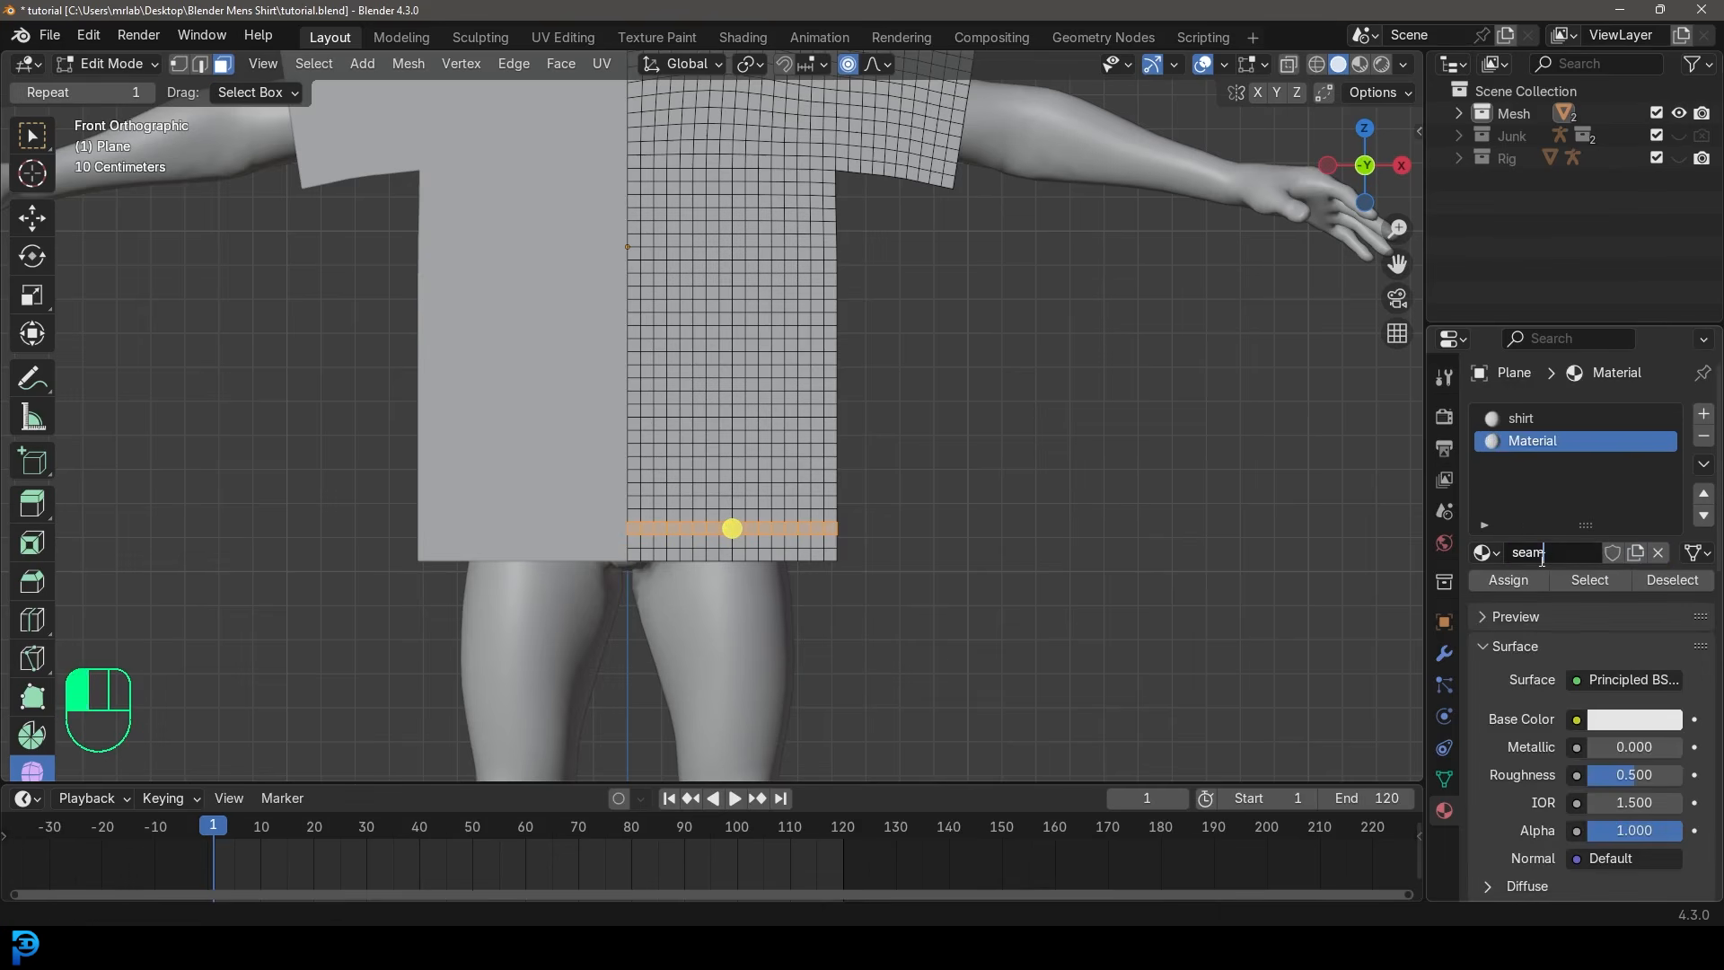
{"action": "type", "text": "am"}
{"action": "key", "text": "Return"}
Set the seam material's viewport display color to blue (#0A58E7FF).
{"action": "left_click", "coordinate": [1515, 645]}
{"action": "scroll", "coordinate": [1513, 706], "scroll_direction": "down", "scroll_amount": 5}
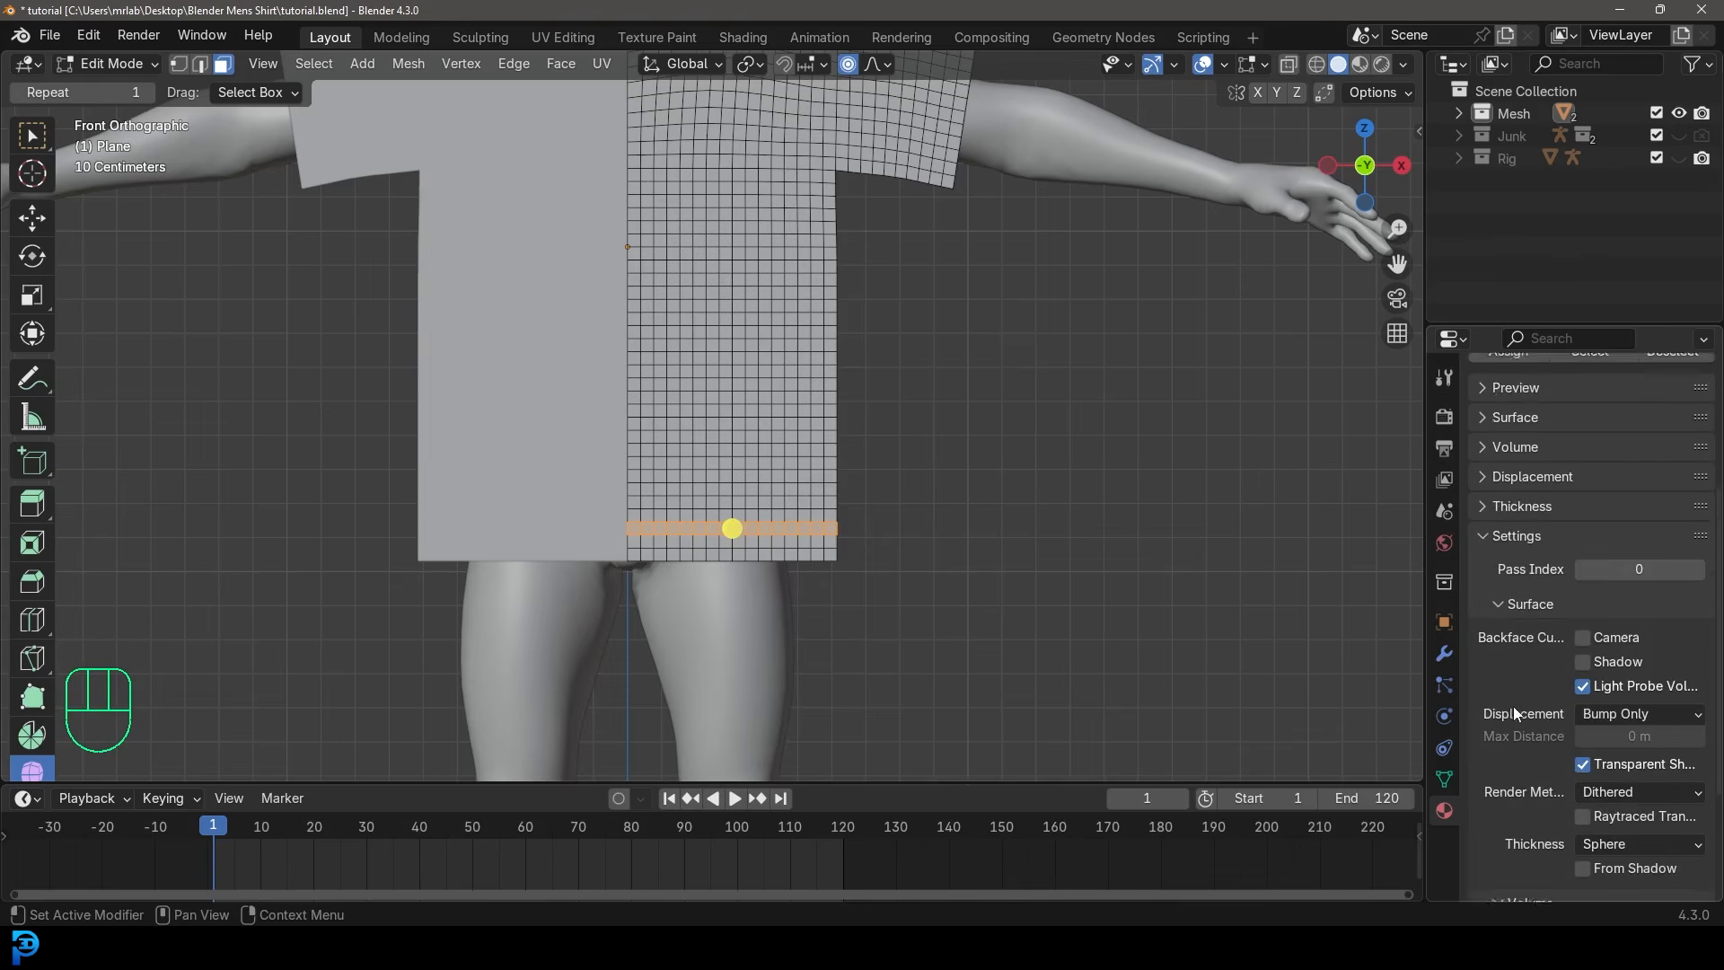
{"action": "scroll", "coordinate": [1514, 713], "scroll_direction": "down", "scroll_amount": 2}
{"action": "scroll", "coordinate": [1509, 556], "scroll_direction": "down", "scroll_amount": 4}
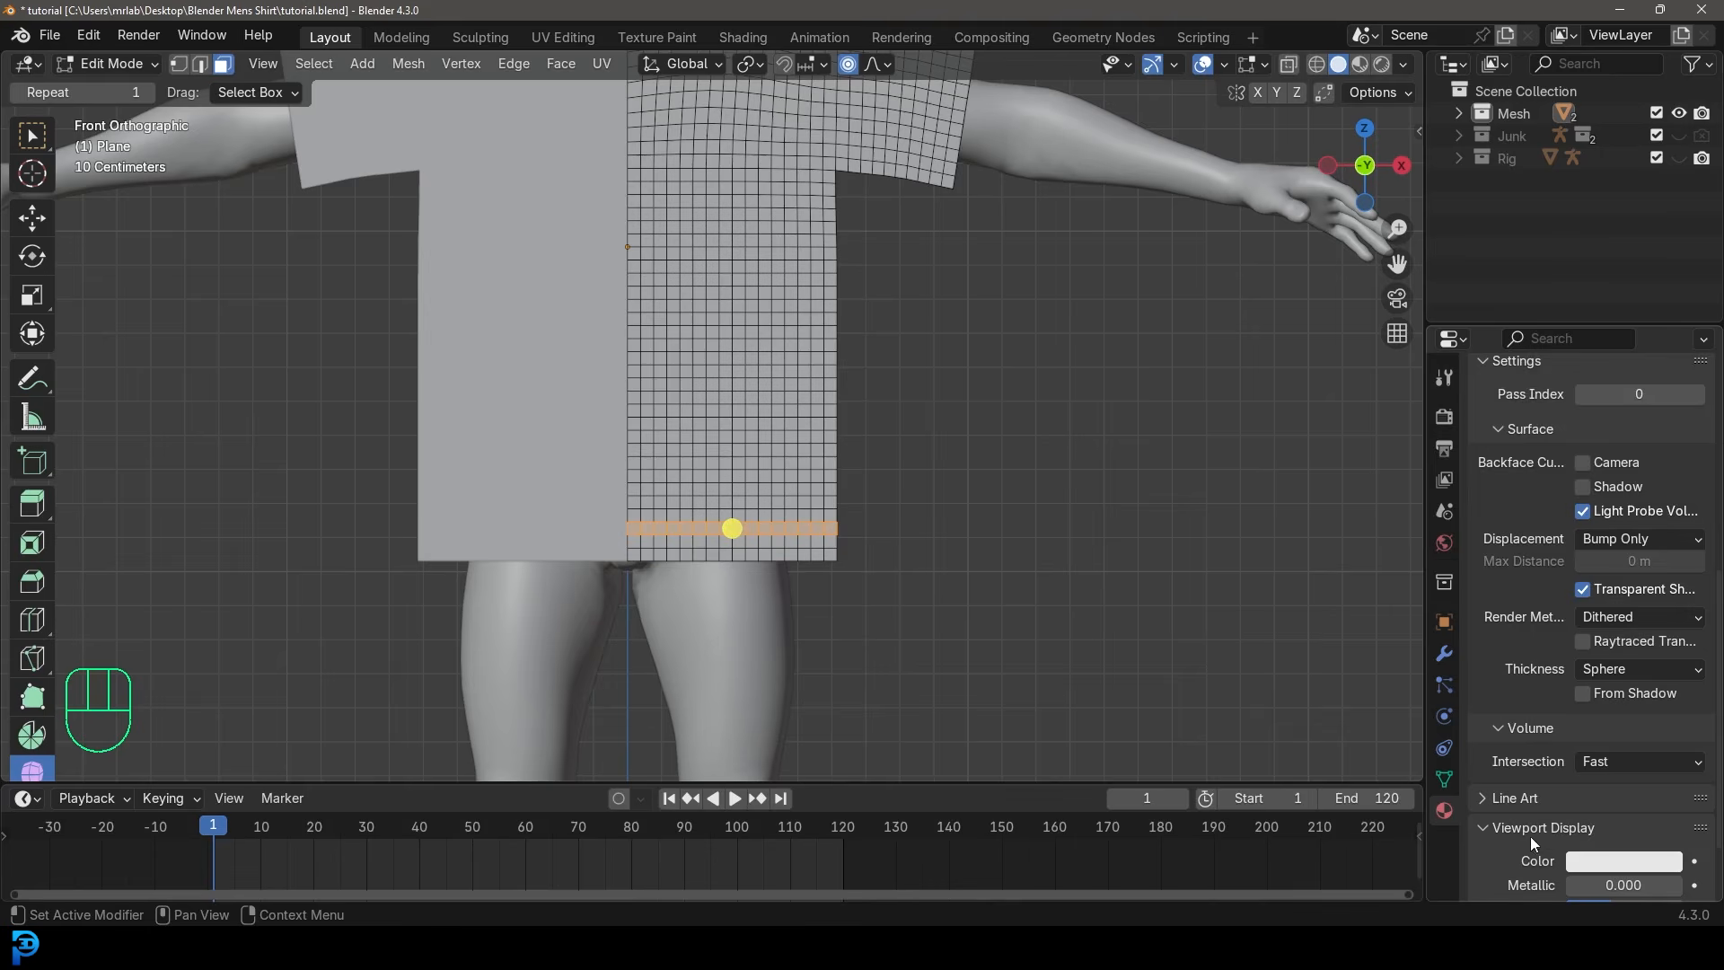
{"action": "scroll", "coordinate": [1553, 817], "scroll_direction": "down", "scroll_amount": 3}
{"action": "left_click", "coordinate": [1607, 772]}
{"action": "left_click", "coordinate": [1614, 418]}
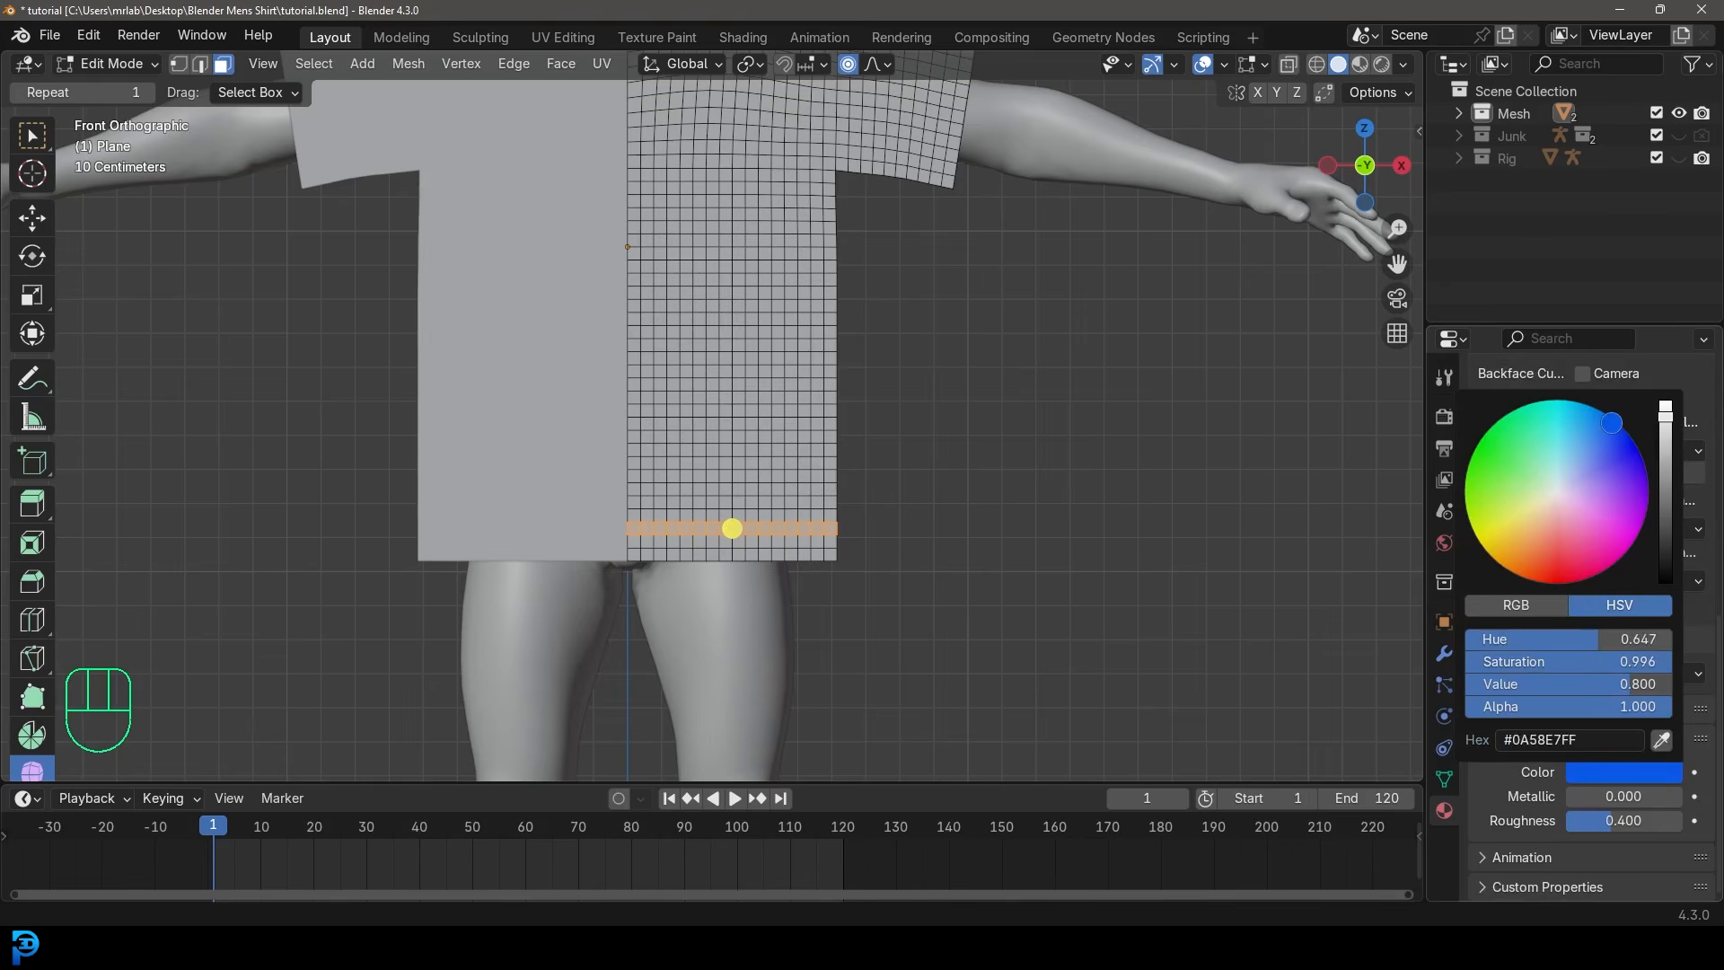
{"action": "scroll", "coordinate": [1579, 631], "scroll_direction": "up", "scroll_amount": 10}
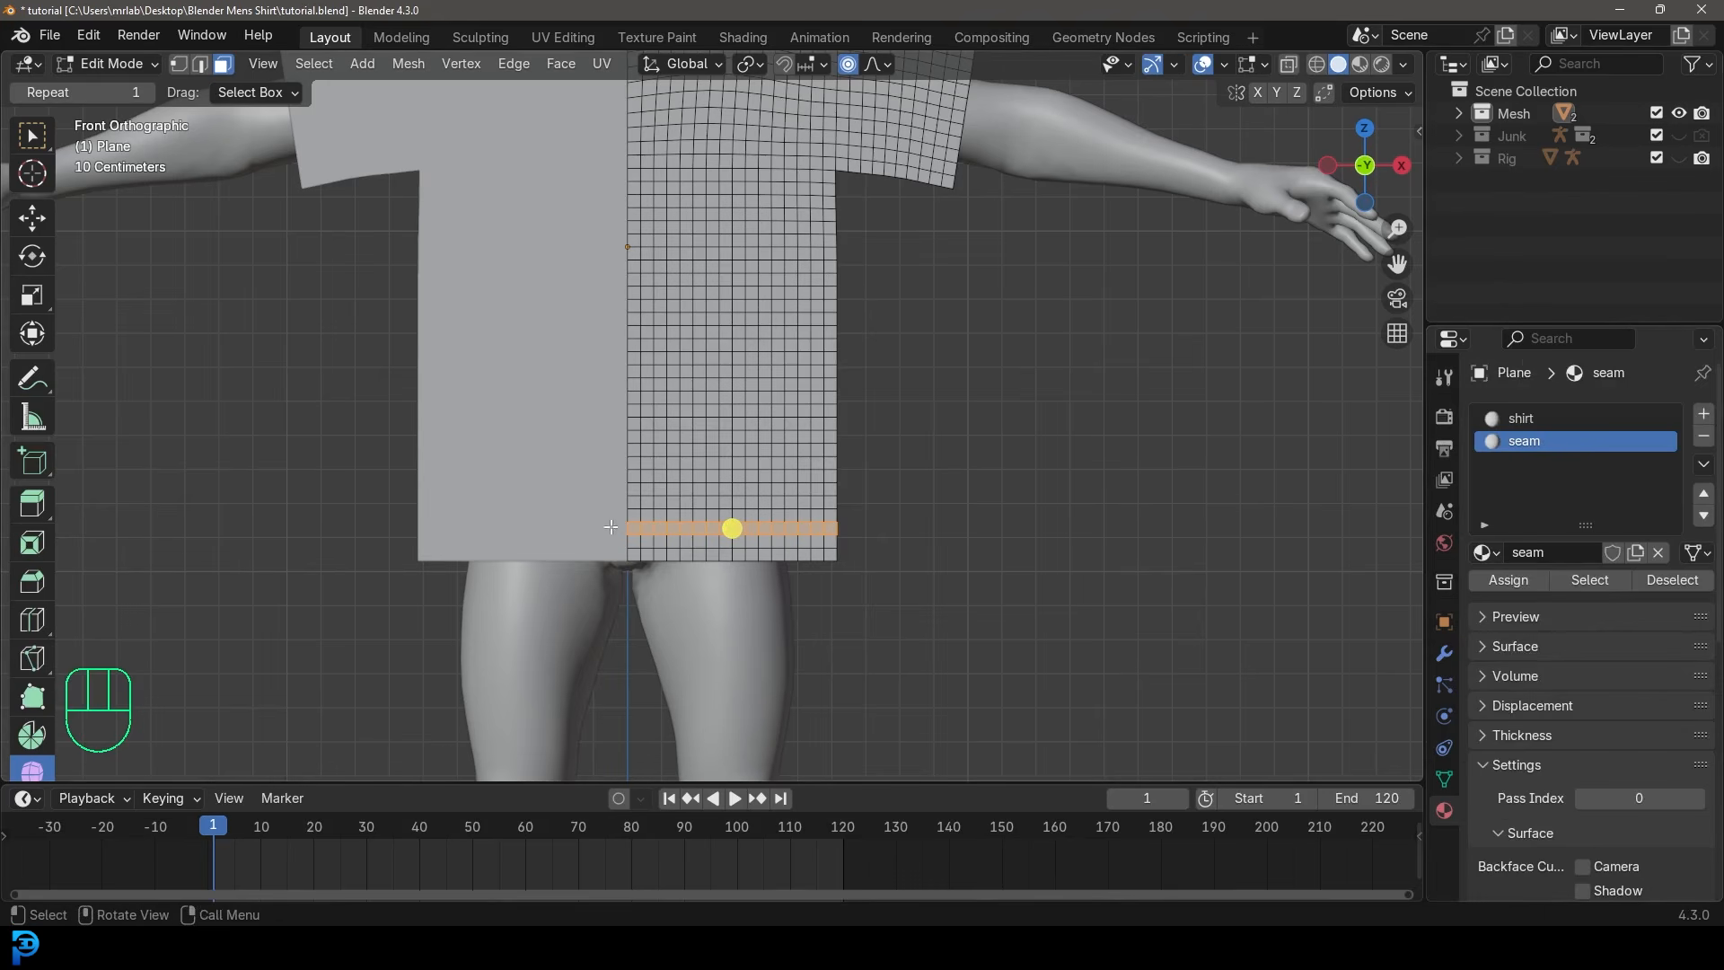
Assign the seam material to the selected third row of faces above the hem.
{"action": "left_click", "coordinate": [1509, 579]}
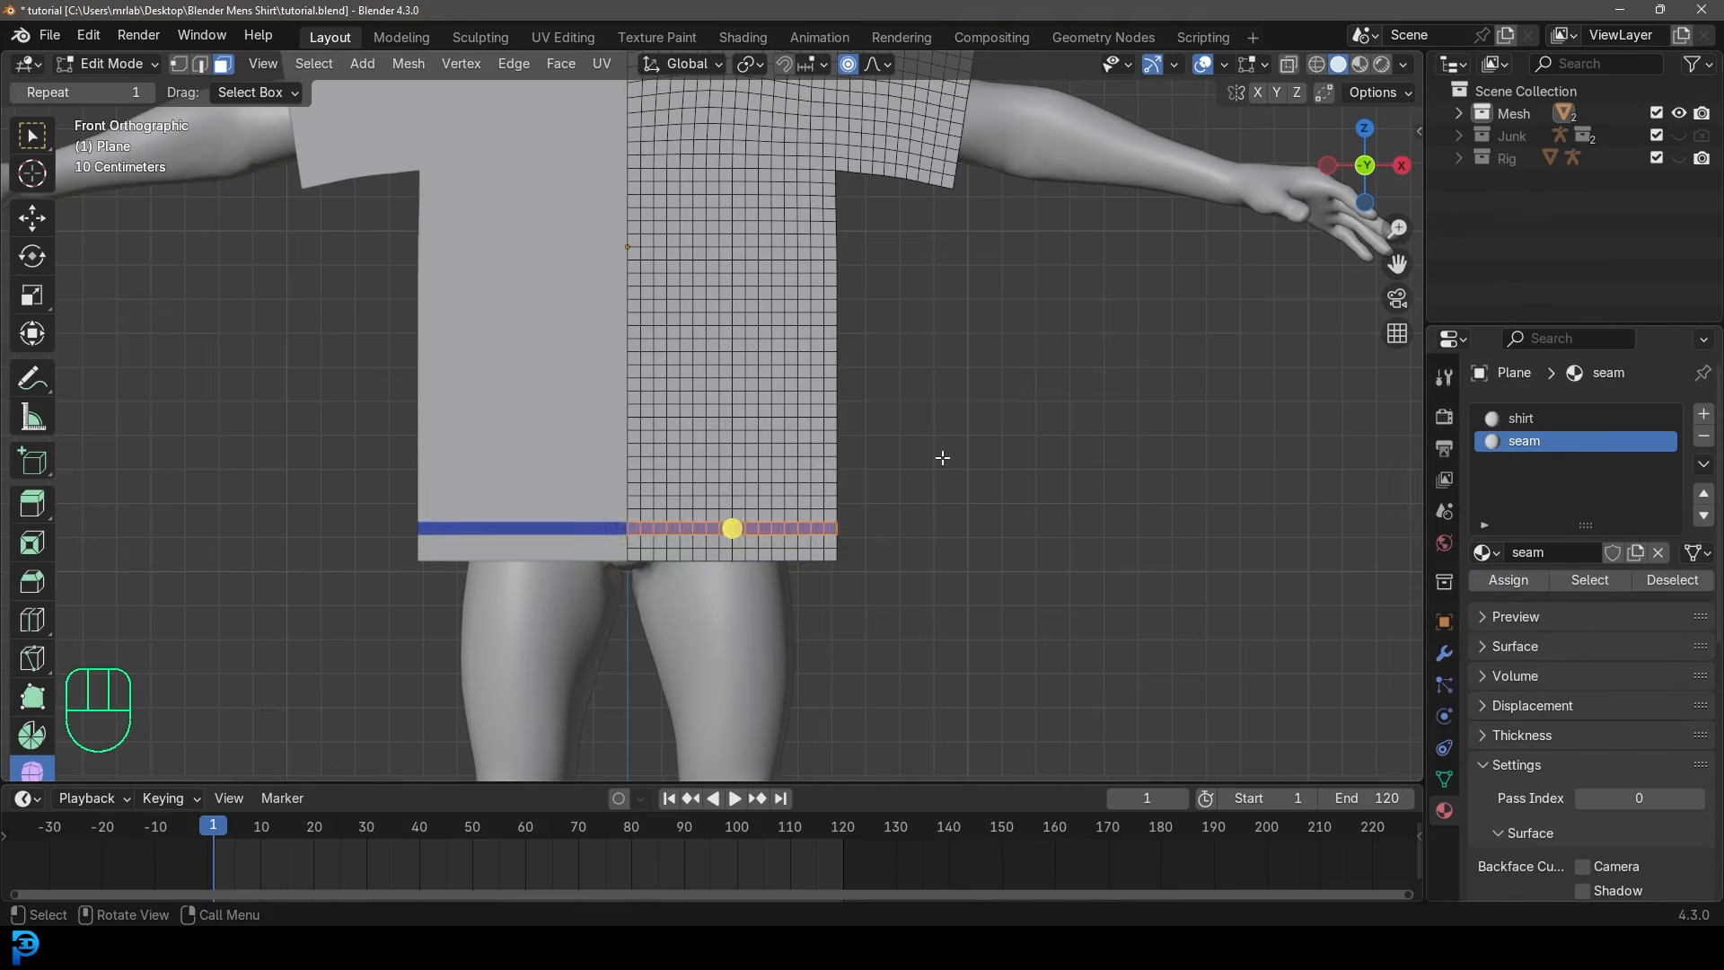
{"action": "scroll", "coordinate": [878, 399], "scroll_direction": "down", "scroll_amount": 5}
{"action": "scroll", "coordinate": [888, 395], "scroll_direction": "up", "scroll_amount": 3}
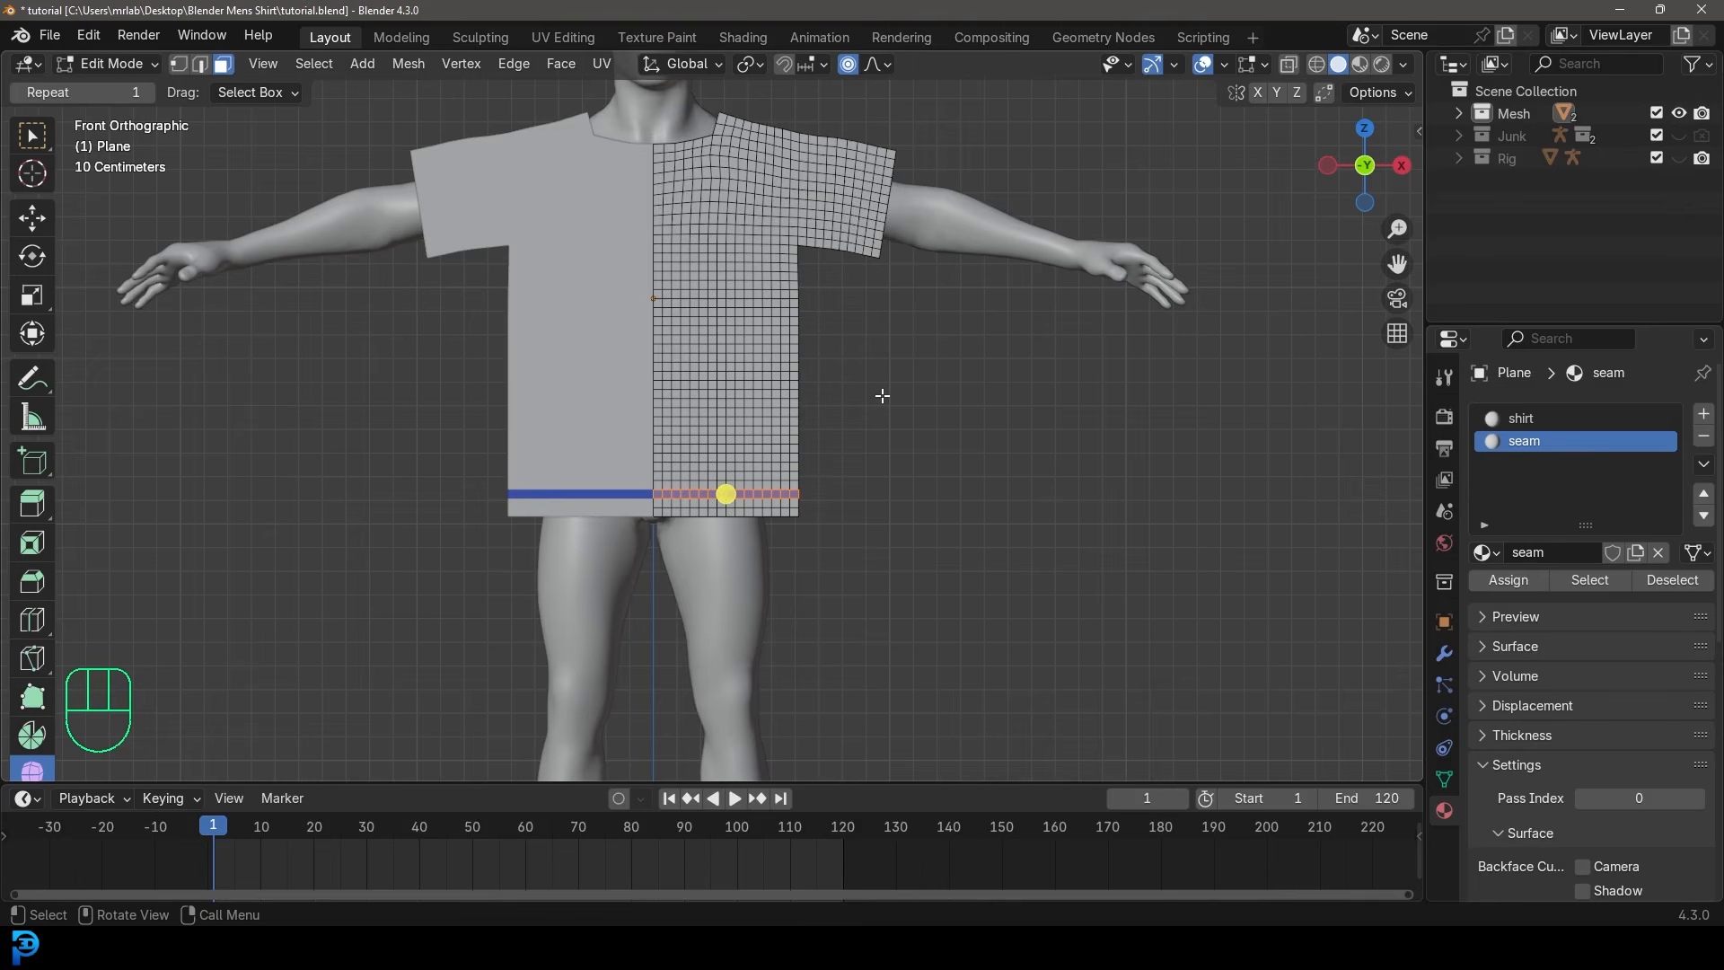
{"action": "scroll", "coordinate": [722, 536], "scroll_direction": "up", "scroll_amount": 4}
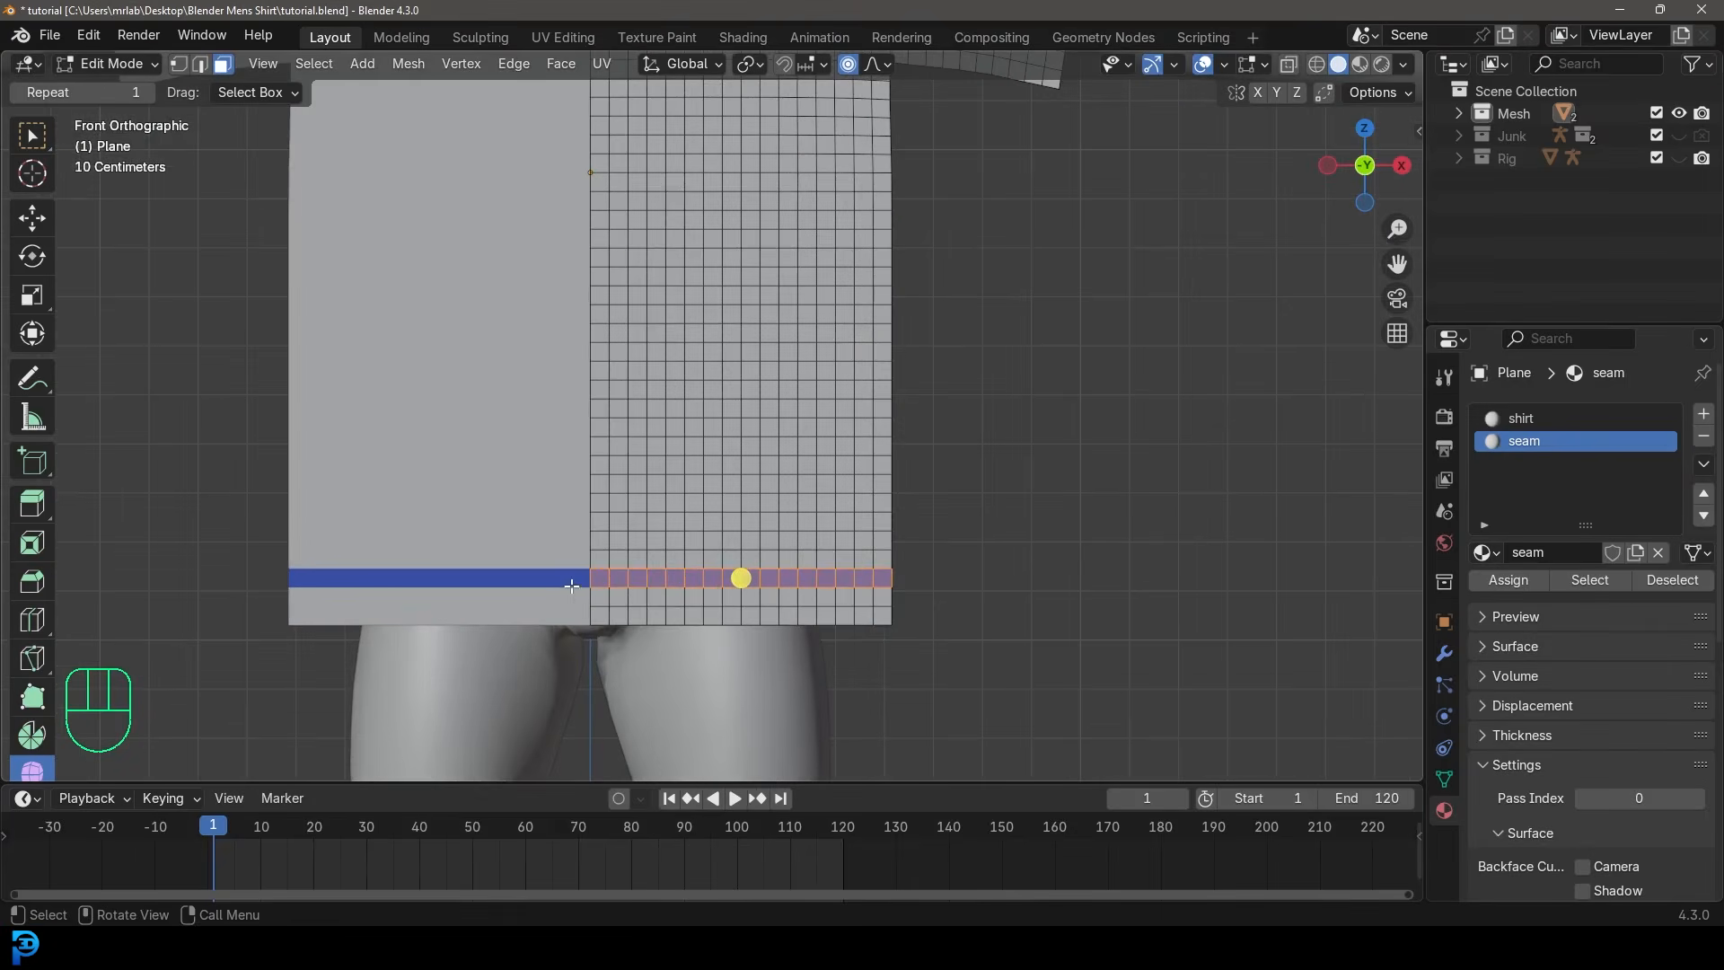
{"action": "scroll", "coordinate": [773, 439], "scroll_direction": "down", "scroll_amount": 4}
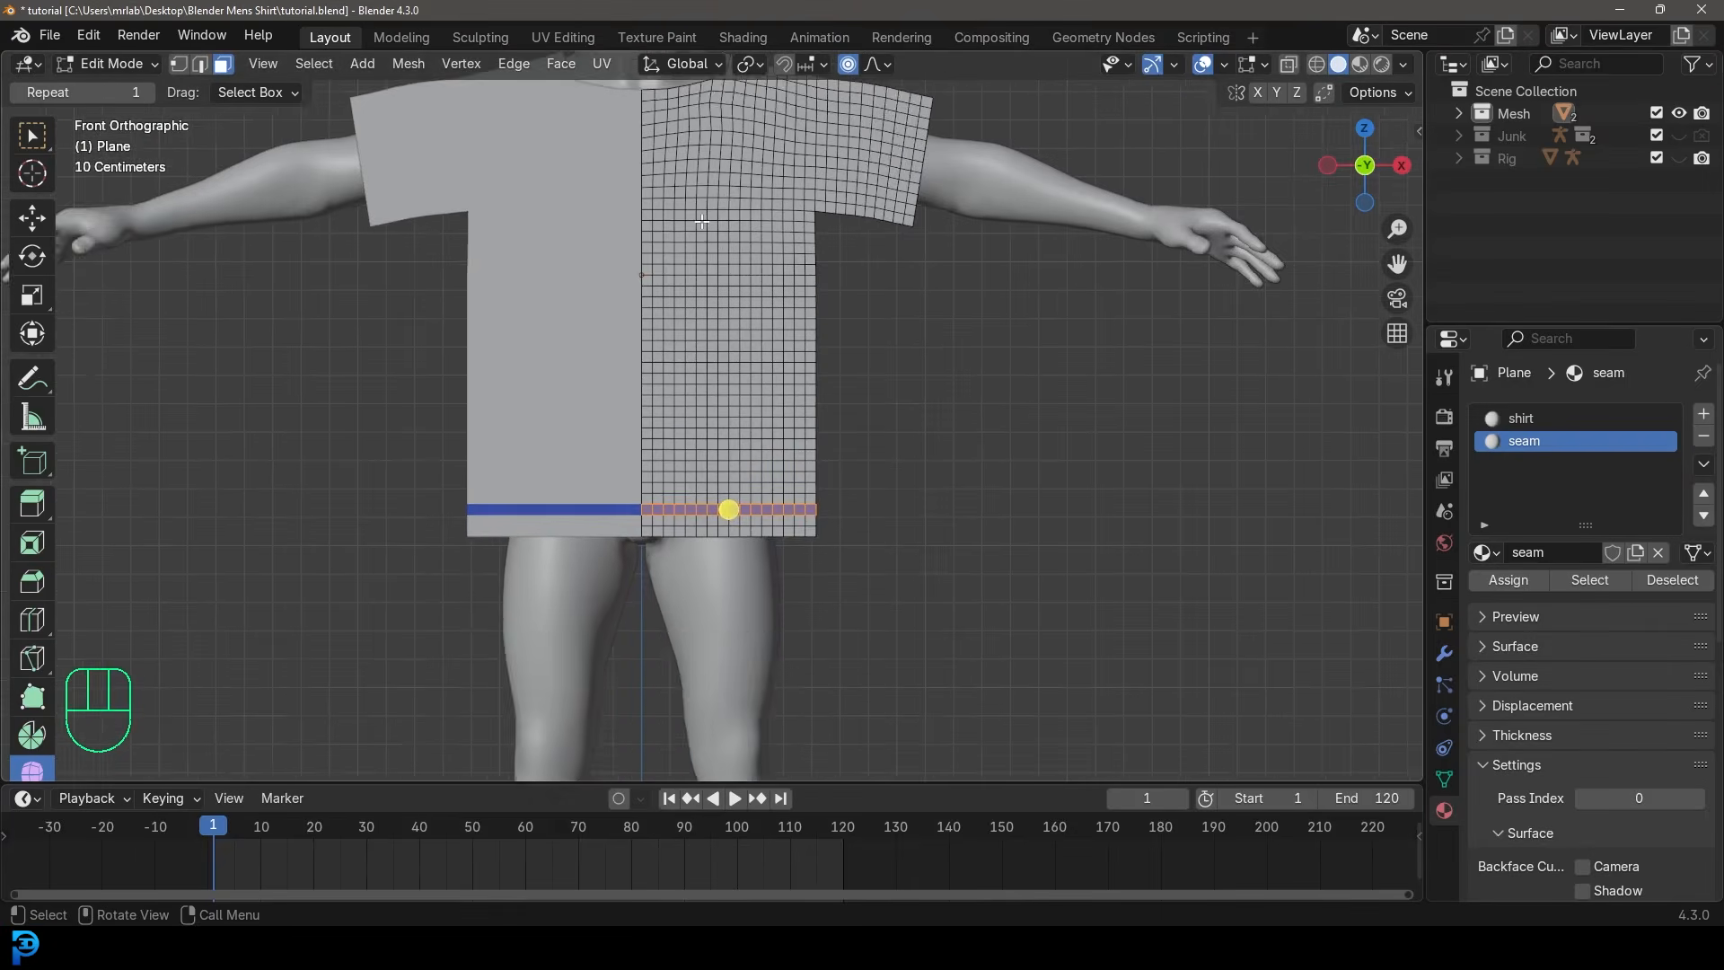
Select the column of faces where the sleeve joins the body, starting at the armpit, and assign the seam material to it.
{"action": "middle_click_drag", "start_coordinate": [714, 280], "coordinate": [709, 372], "text": "shift"}
{"action": "scroll", "coordinate": [707, 377], "scroll_direction": "up", "scroll_amount": 1}
{"action": "scroll", "coordinate": [783, 407], "scroll_direction": "up", "scroll_amount": 4}
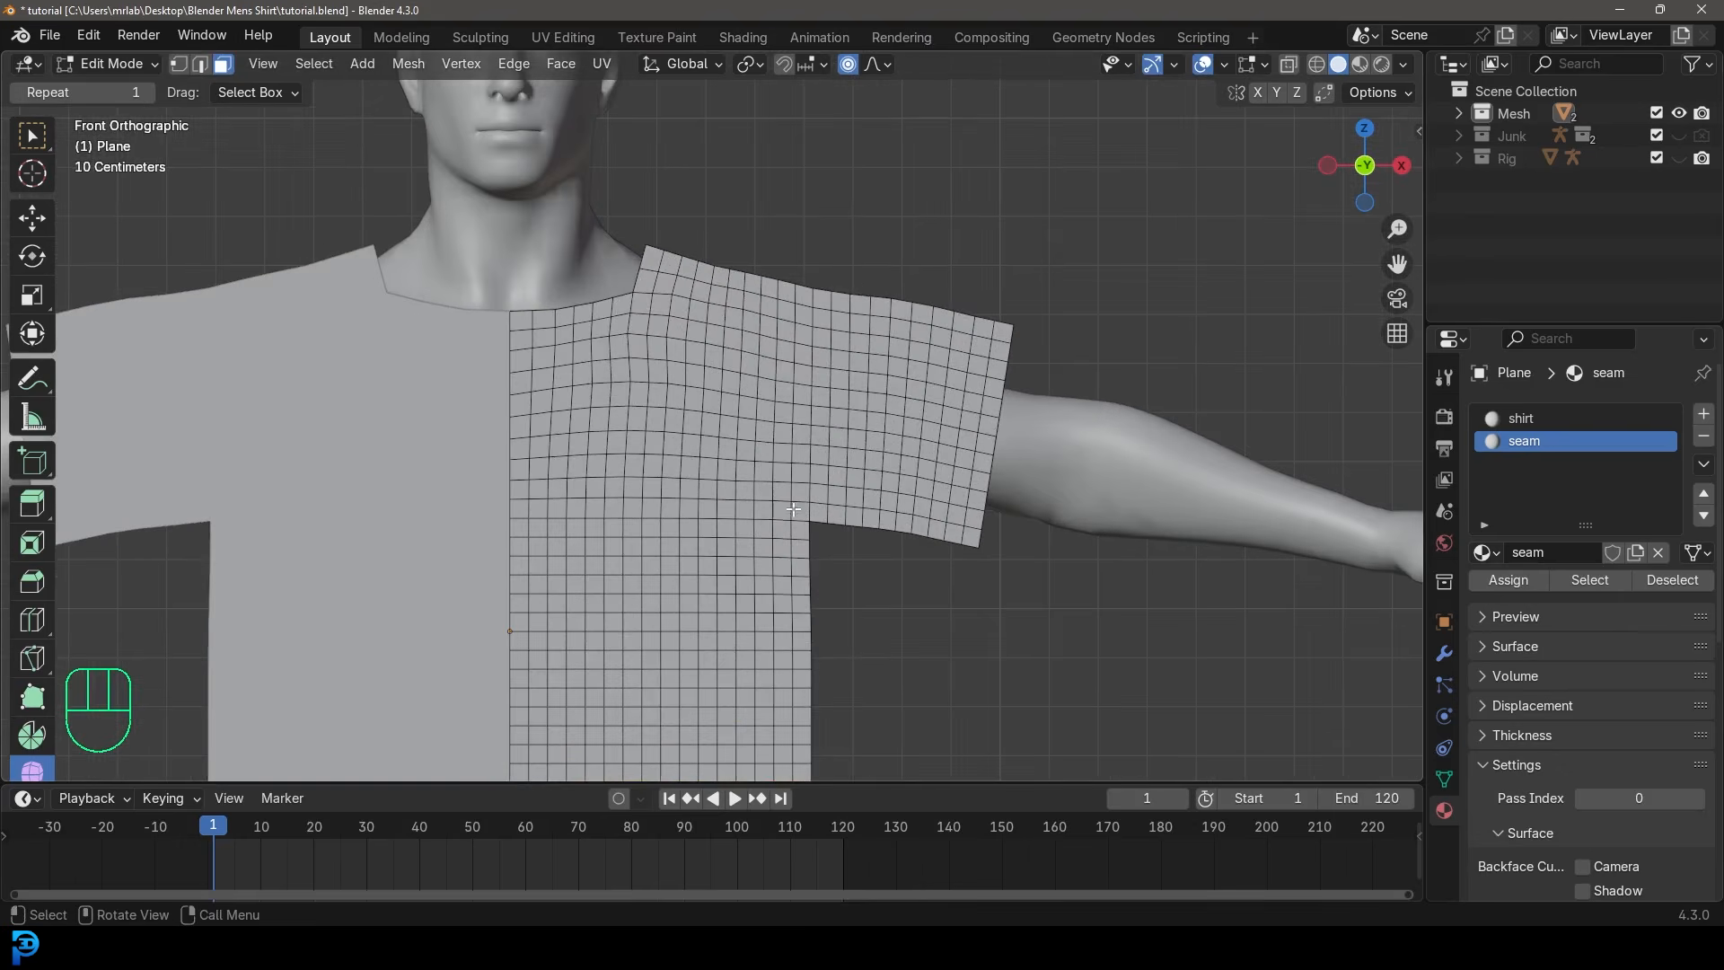
{"action": "key", "text": "alt+a"}
{"action": "scroll", "coordinate": [808, 526], "scroll_direction": "up", "scroll_amount": 2}
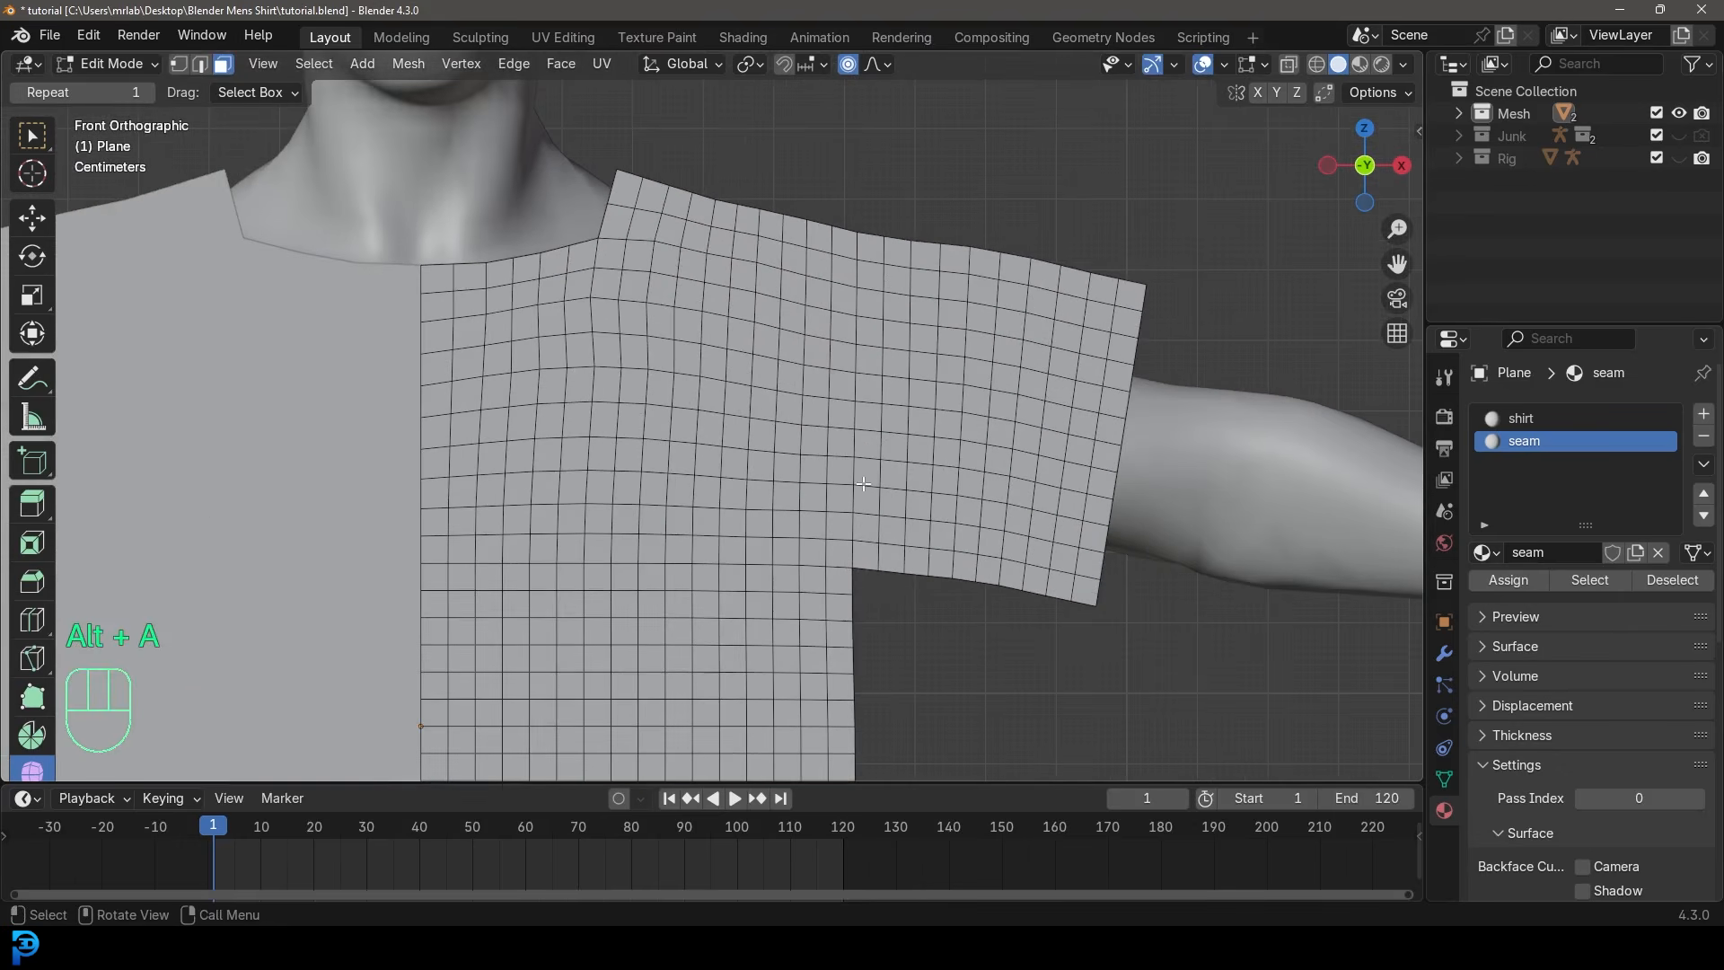
{"action": "left_click", "coordinate": [862, 485], "text": "alt"}
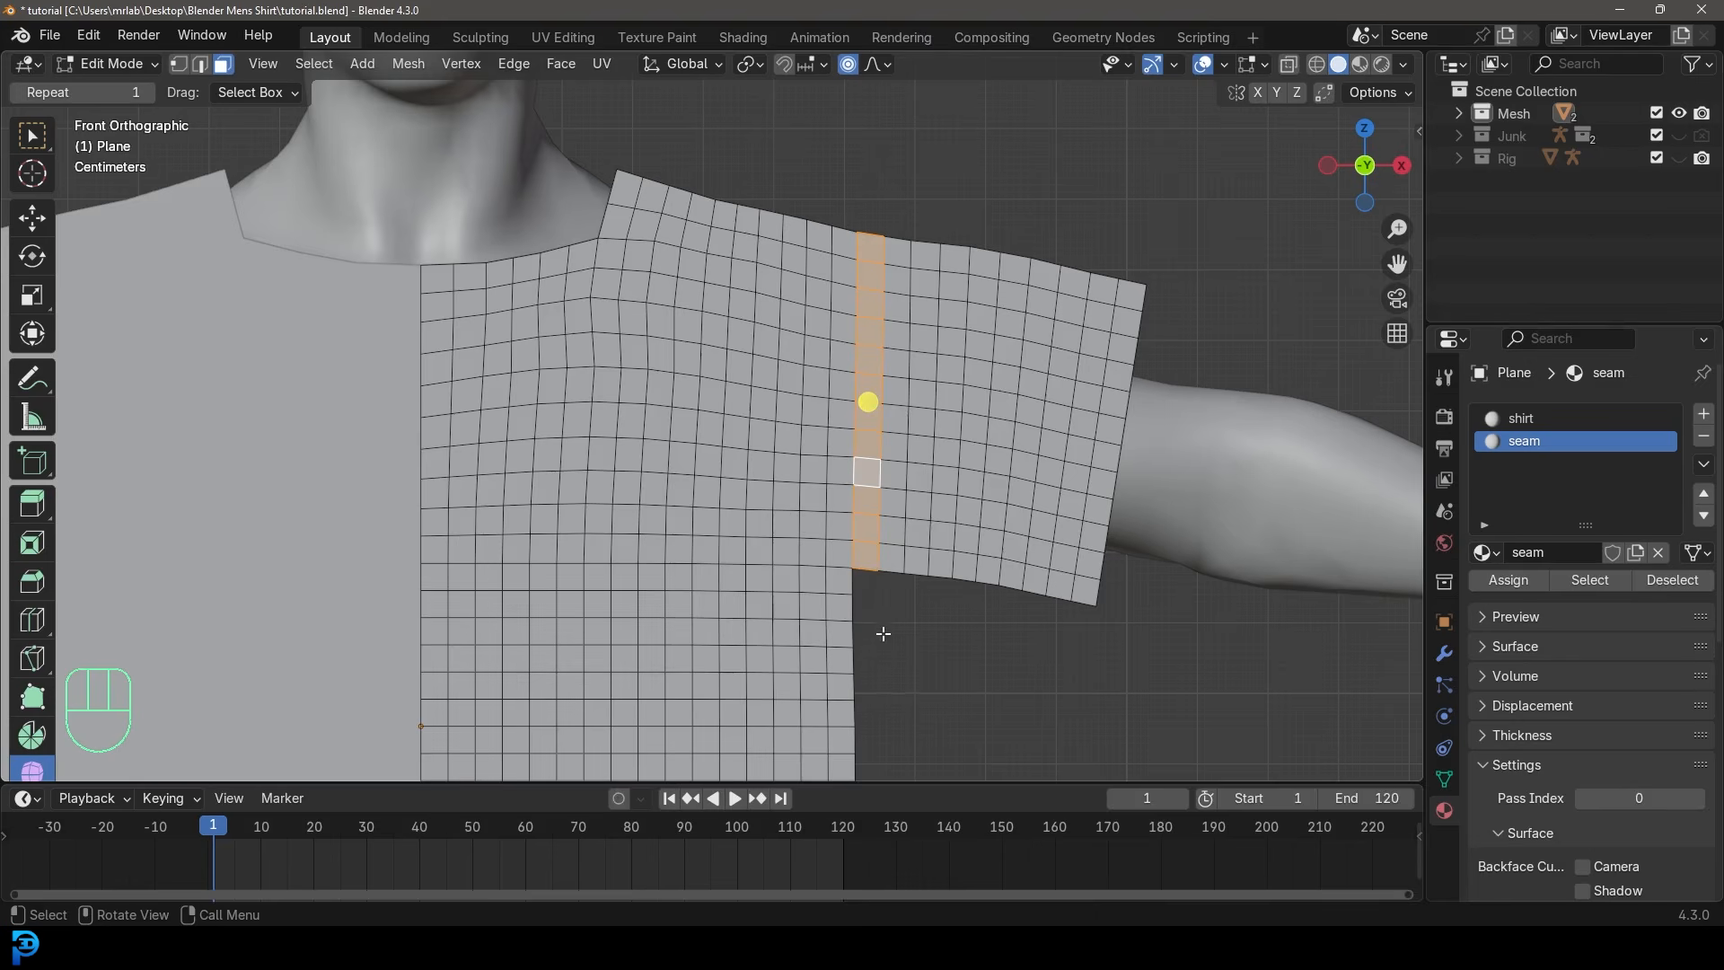
{"action": "scroll", "coordinate": [975, 380], "scroll_direction": "up", "scroll_amount": 2}
{"action": "key", "text": "alt+a"}
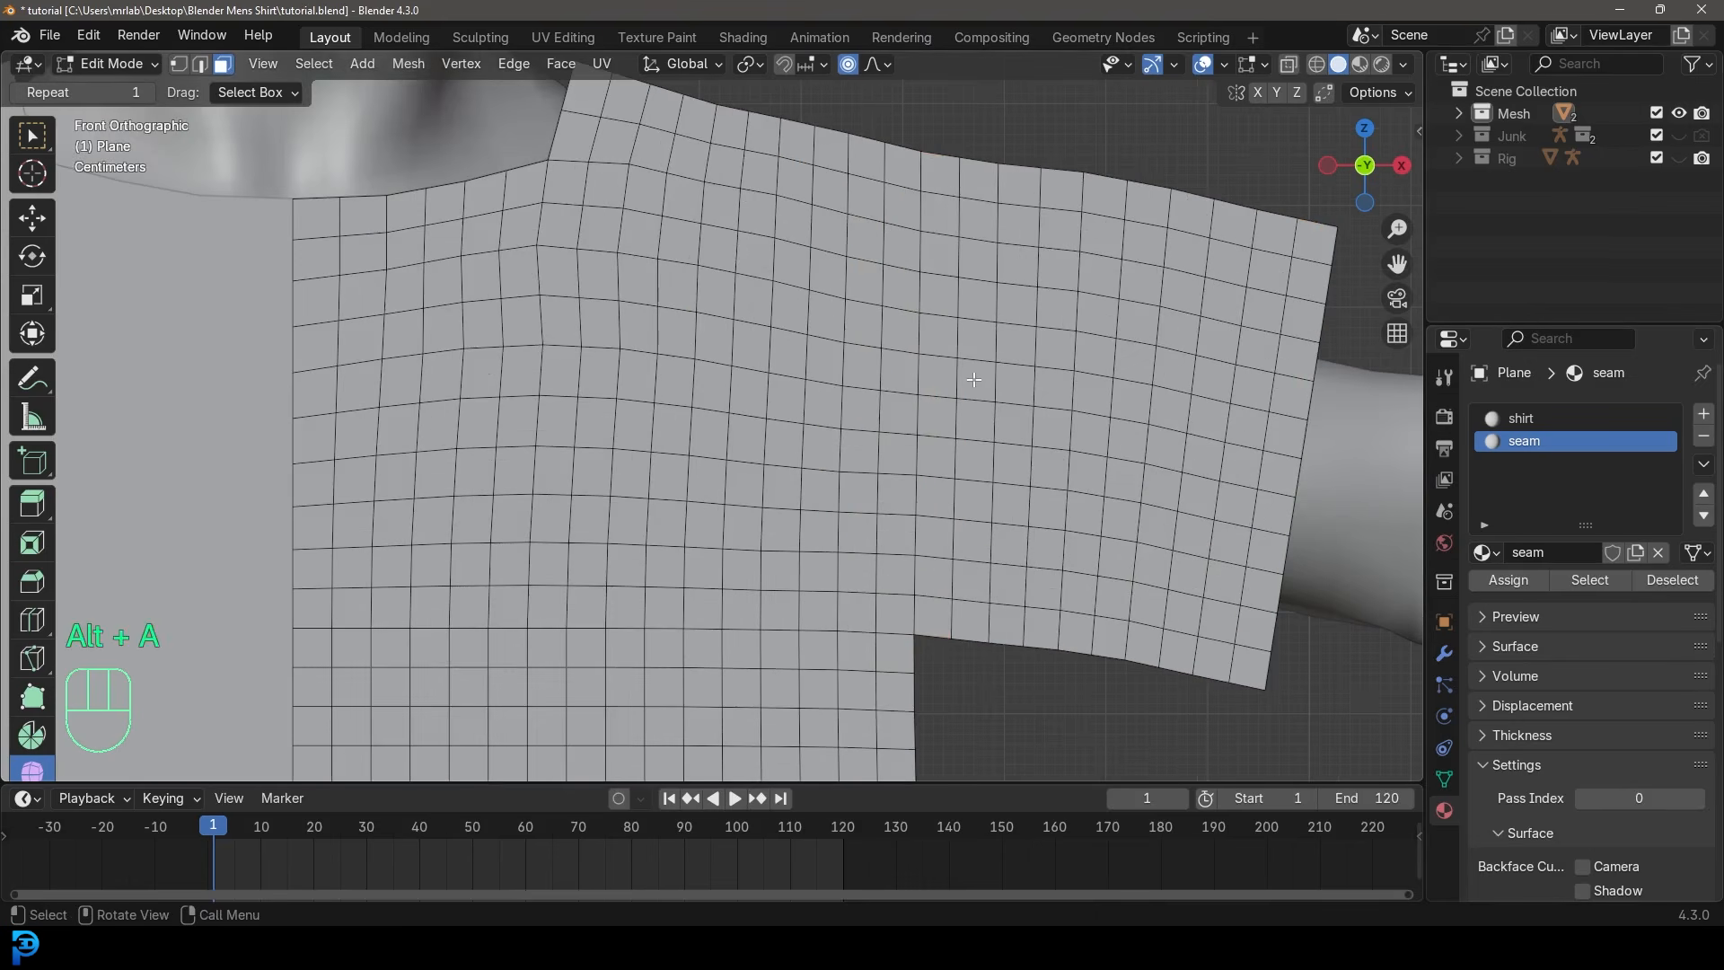
{"action": "left_click", "coordinate": [937, 395], "text": "alt+shift"}
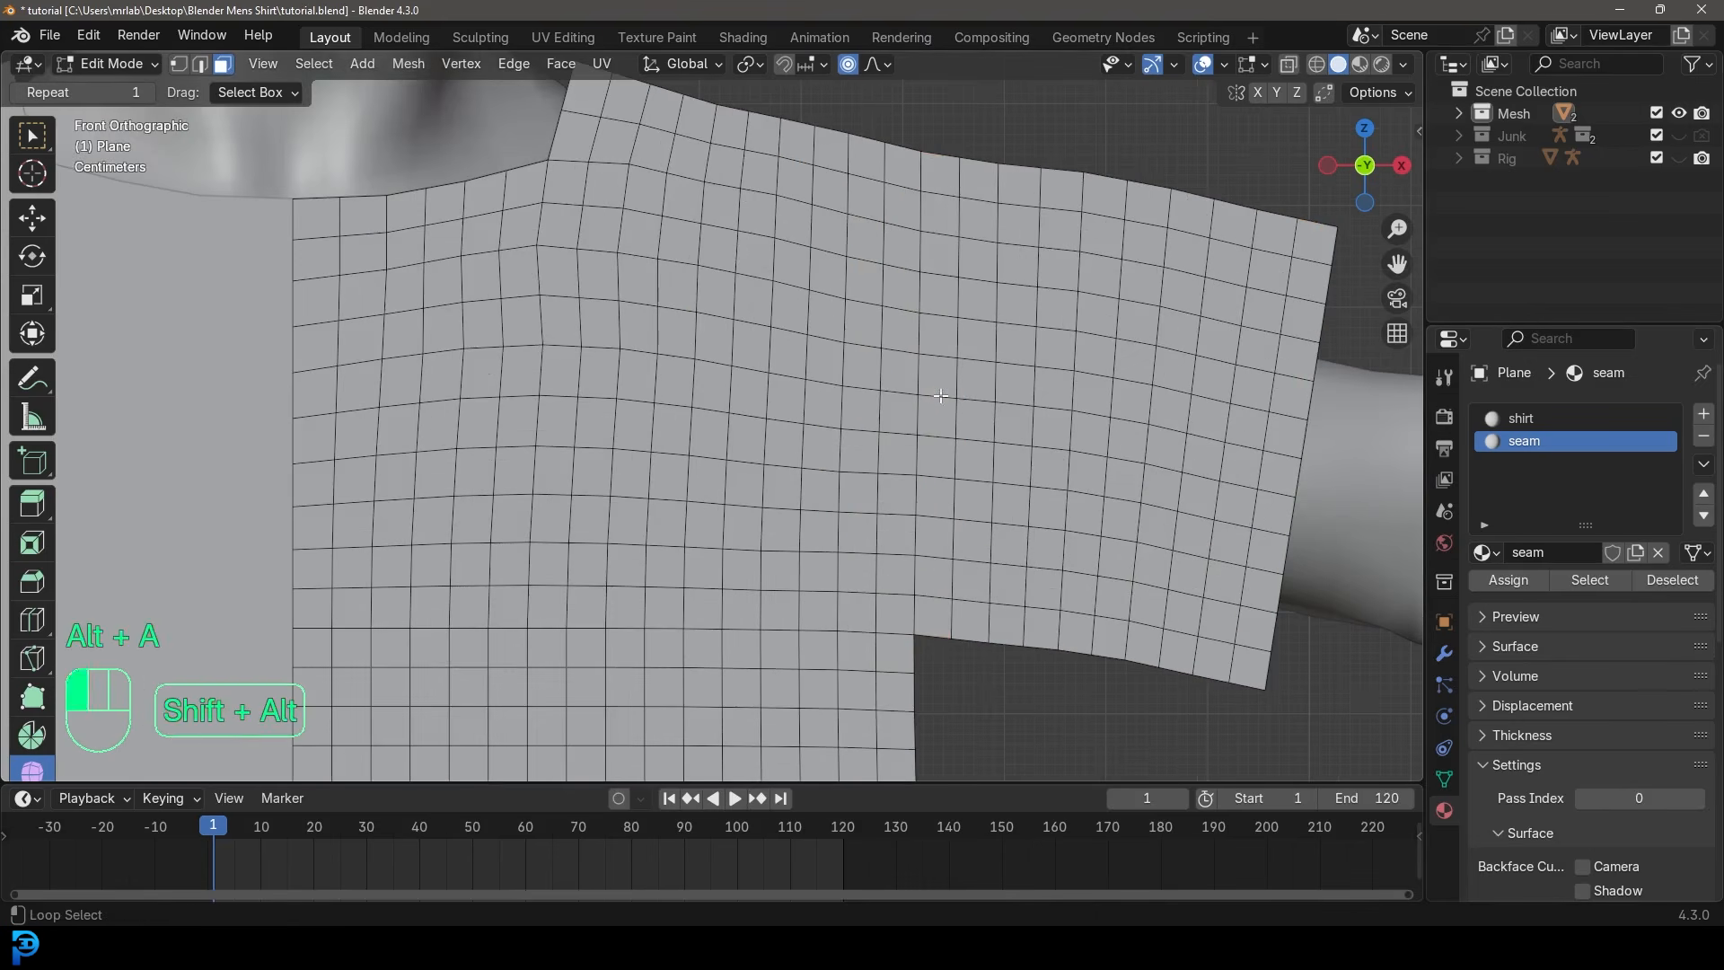
{"action": "left_click", "coordinate": [1511, 581]}
{"action": "scroll", "coordinate": [578, 386], "scroll_direction": "down", "scroll_amount": 7}
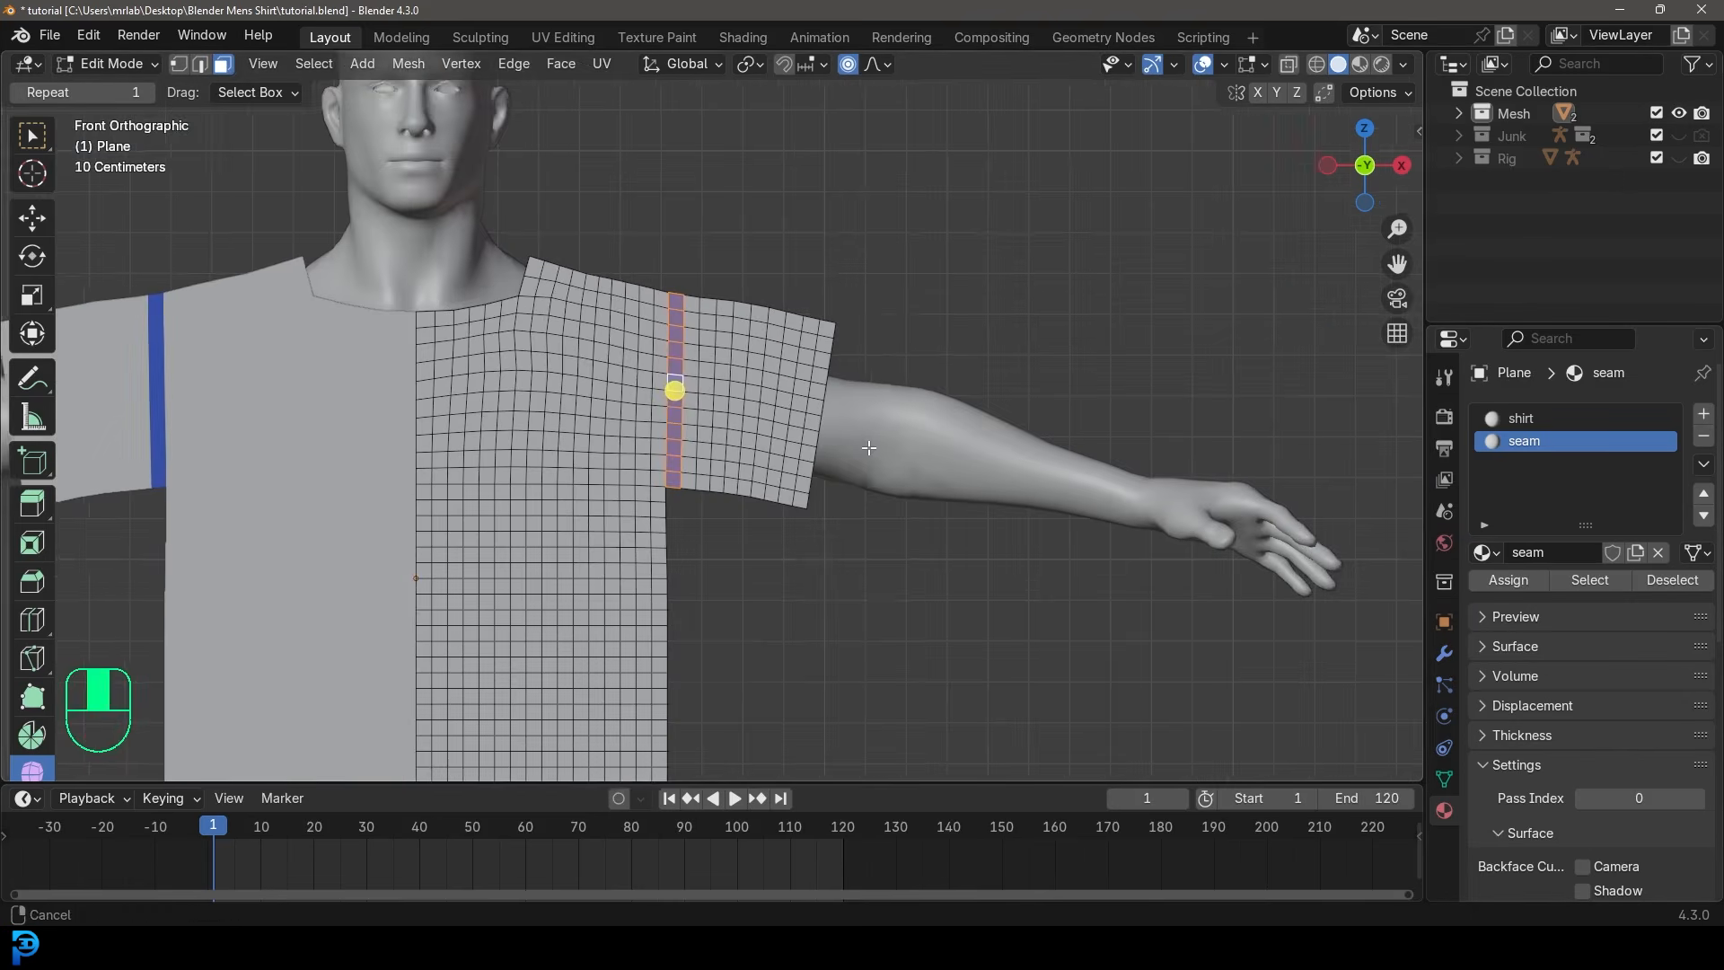
Select the second-to-last column of faces before the sleeve opening and assign the seam material to it.
{"action": "scroll", "coordinate": [687, 392], "scroll_direction": "up", "scroll_amount": 5}
{"action": "key", "text": "alt+a"}
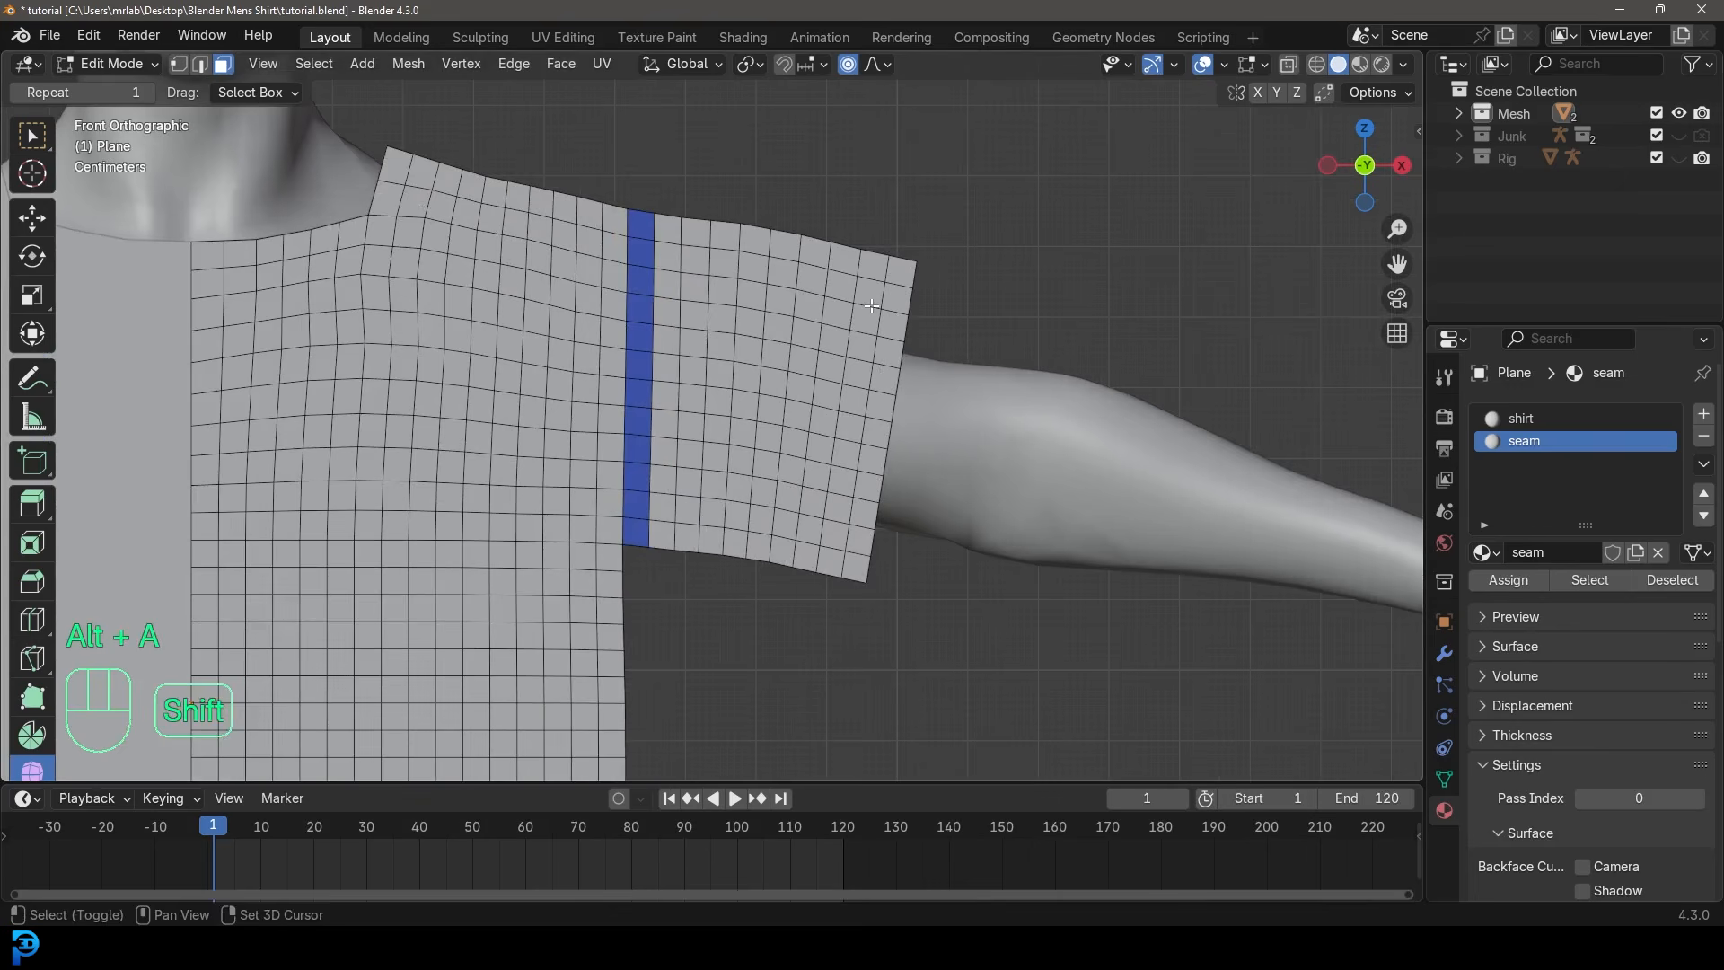
{"action": "left_click", "coordinate": [871, 303], "text": "alt+shift"}
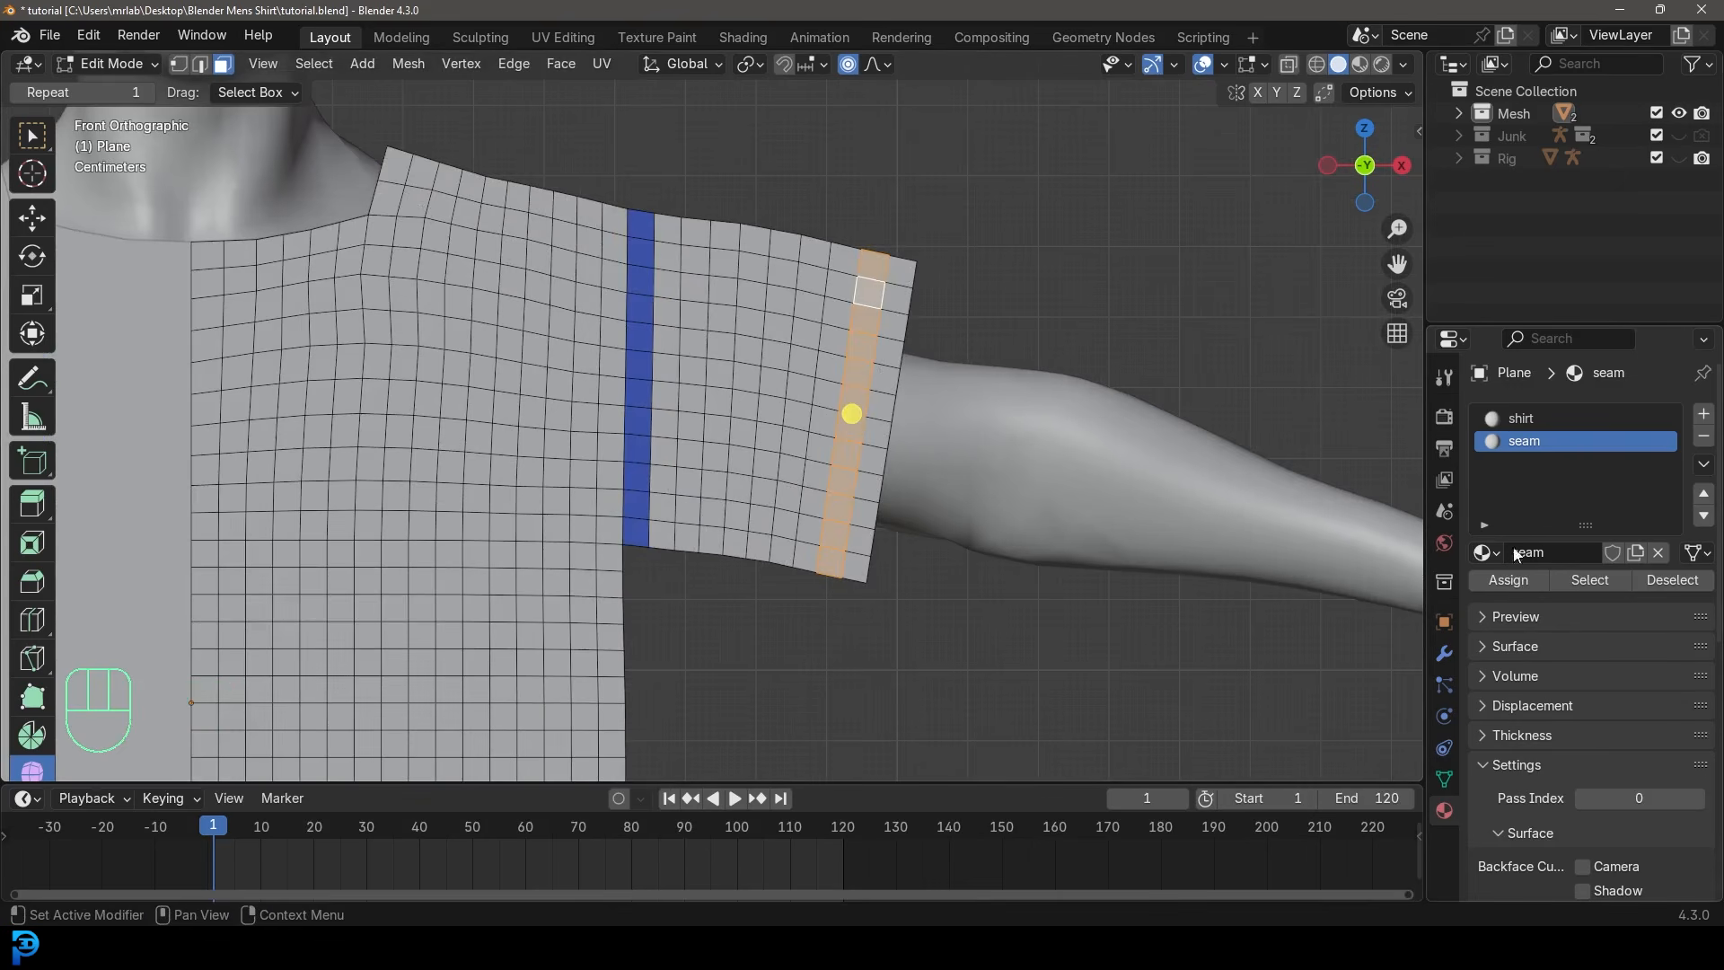
{"action": "left_click", "coordinate": [1505, 581]}
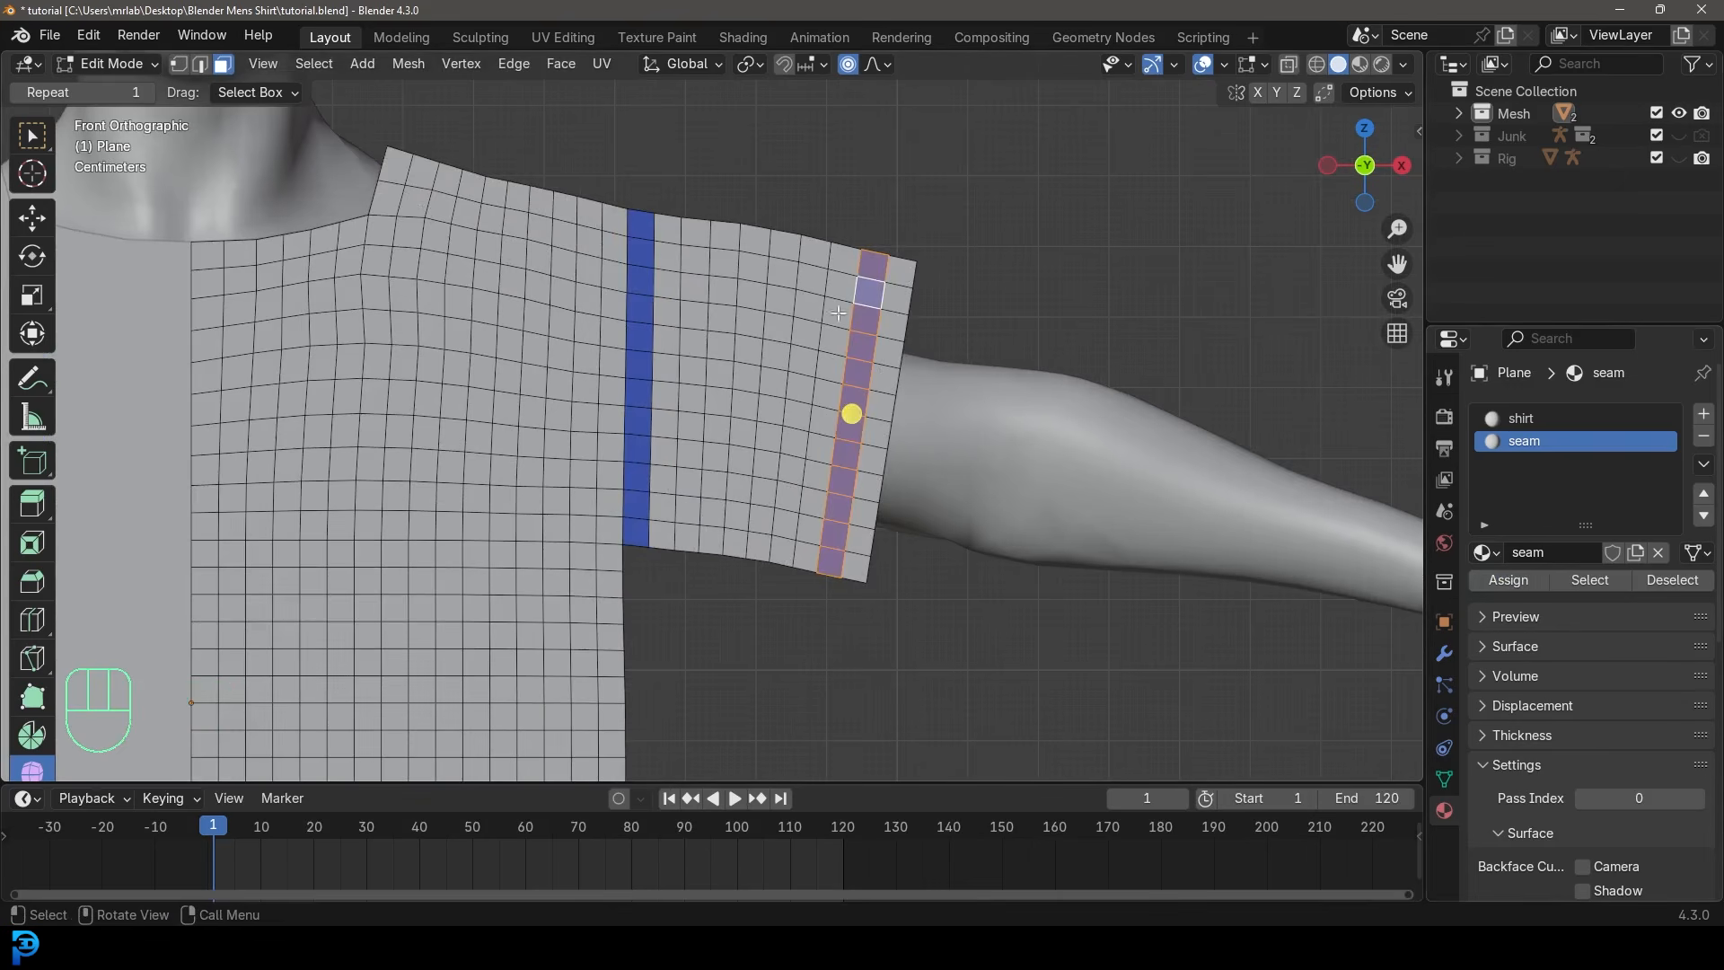
In vertex selection, select the sleeve opening's edge loop and extrude it about 0.05 m outward along the arm.
{"action": "left_click", "coordinate": [179, 63]}
{"action": "key", "text": "alt+a"}
{"action": "left_click", "coordinate": [891, 416], "text": "alt"}
{"action": "scroll", "coordinate": [924, 420], "scroll_direction": "up", "scroll_amount": 2}
{"action": "key", "text": "e"}
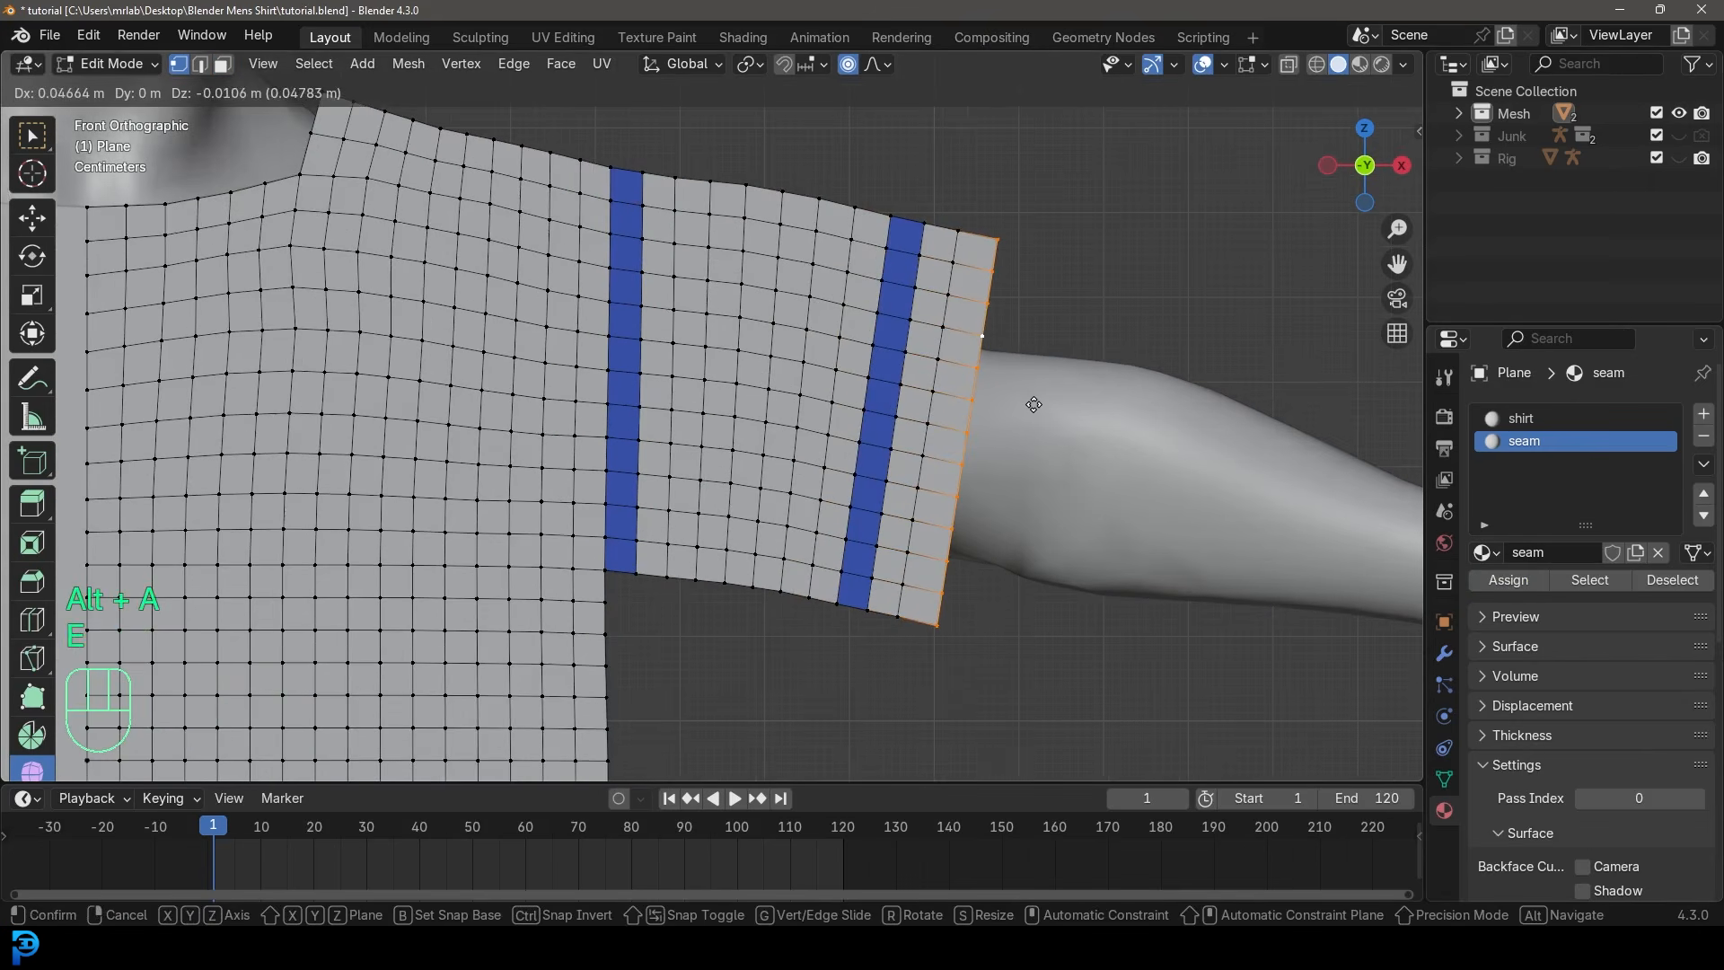
{"action": "left_click", "coordinate": [1032, 399]}
{"action": "scroll", "coordinate": [926, 567], "scroll_direction": "down", "scroll_amount": 5}
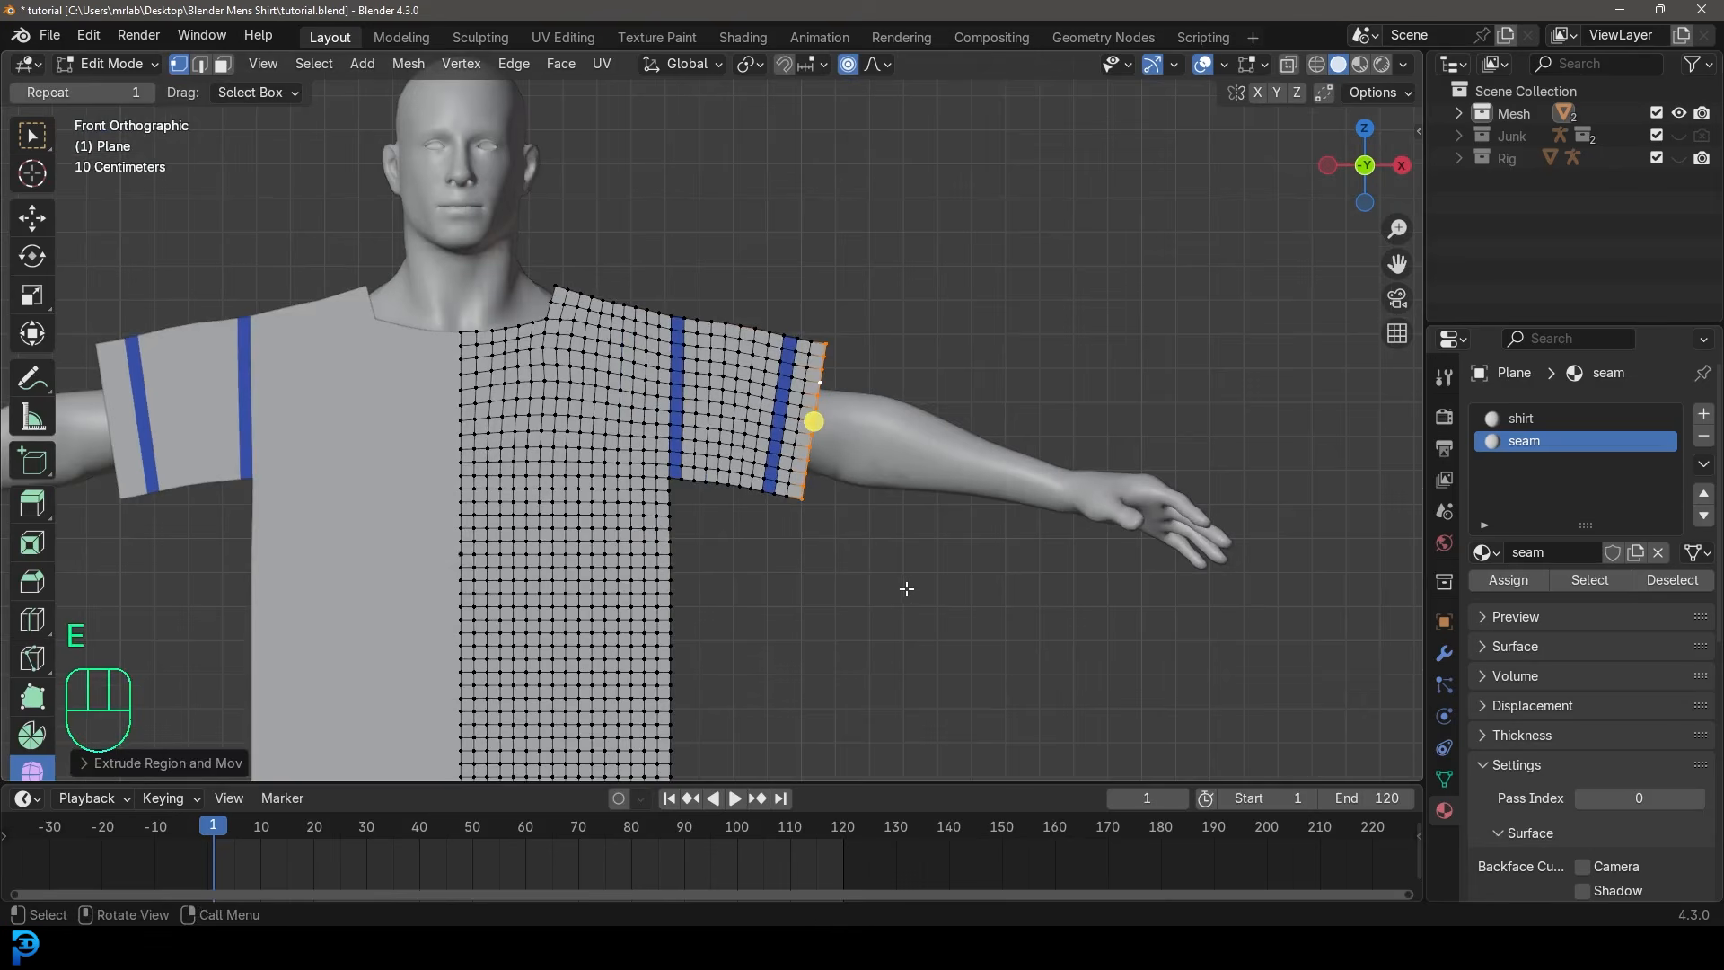
{"action": "middle_click_drag", "start_coordinate": [677, 504], "coordinate": [849, 517], "text": "shift"}
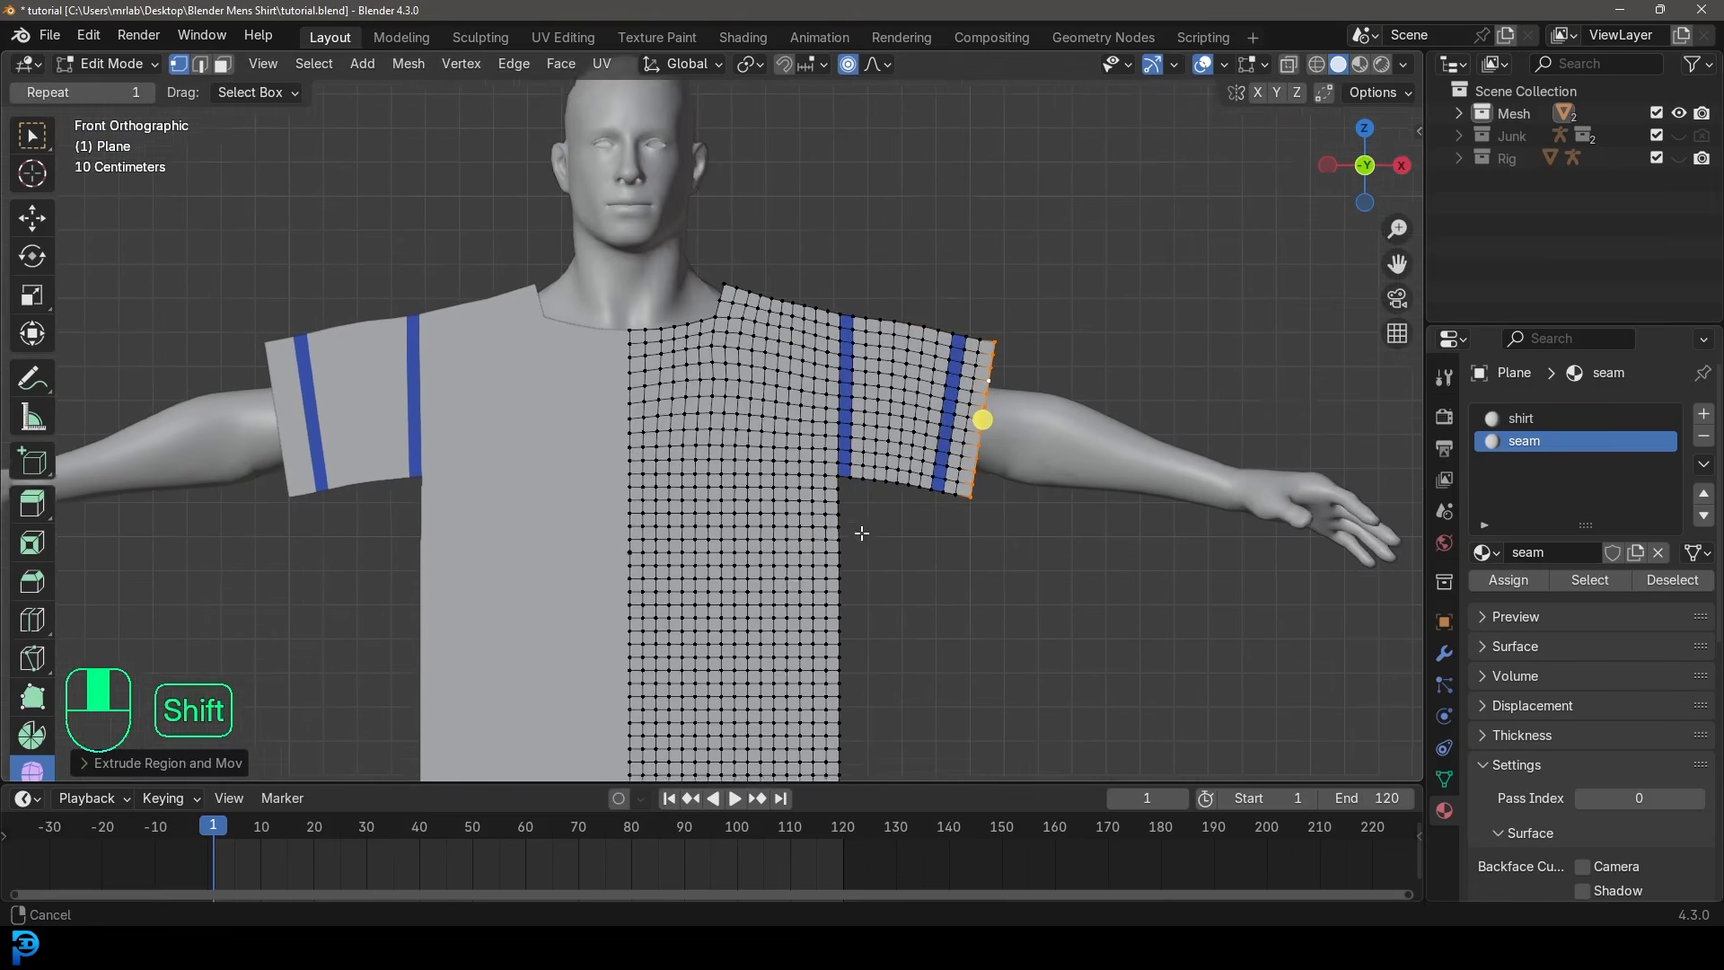
Examine the corner vertices and the adjoining face where the neckline turns up toward the shoulder.
{"action": "scroll", "coordinate": [848, 516], "scroll_direction": "up", "scroll_amount": 5}
{"action": "key", "text": "alt+a"}
{"action": "scroll", "coordinate": [852, 431], "scroll_direction": "up", "scroll_amount": 1}
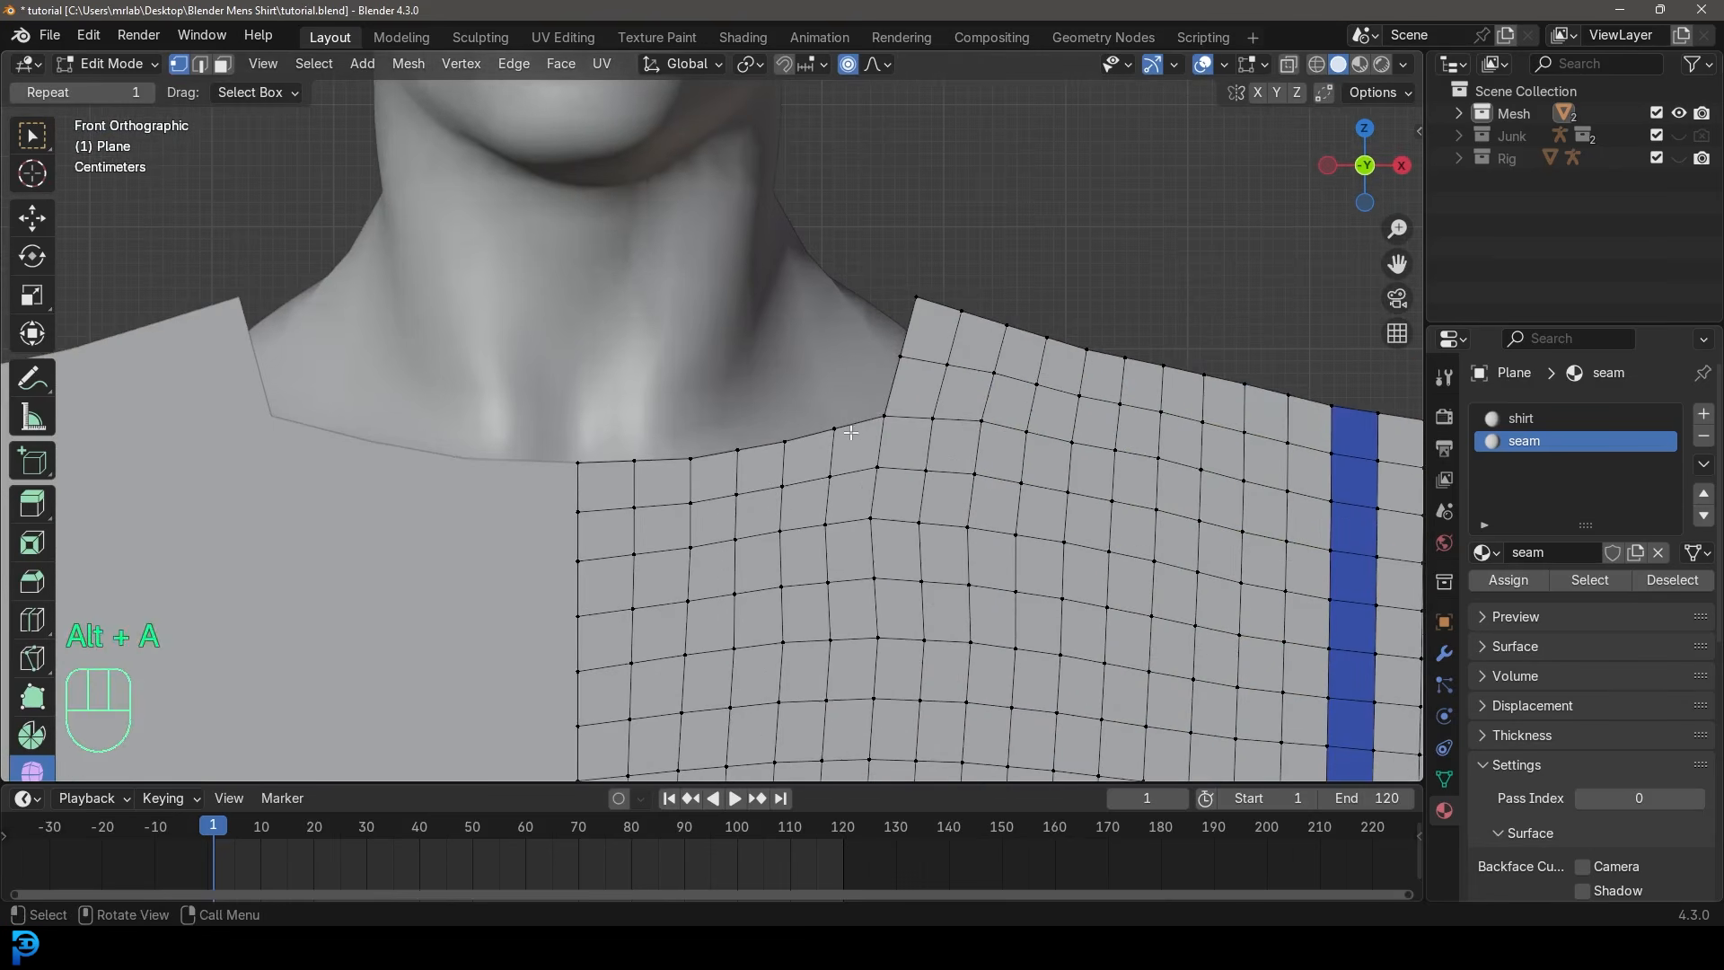
{"action": "scroll", "coordinate": [868, 444], "scroll_direction": "up", "scroll_amount": 3}
{"action": "left_click", "coordinate": [711, 415]}
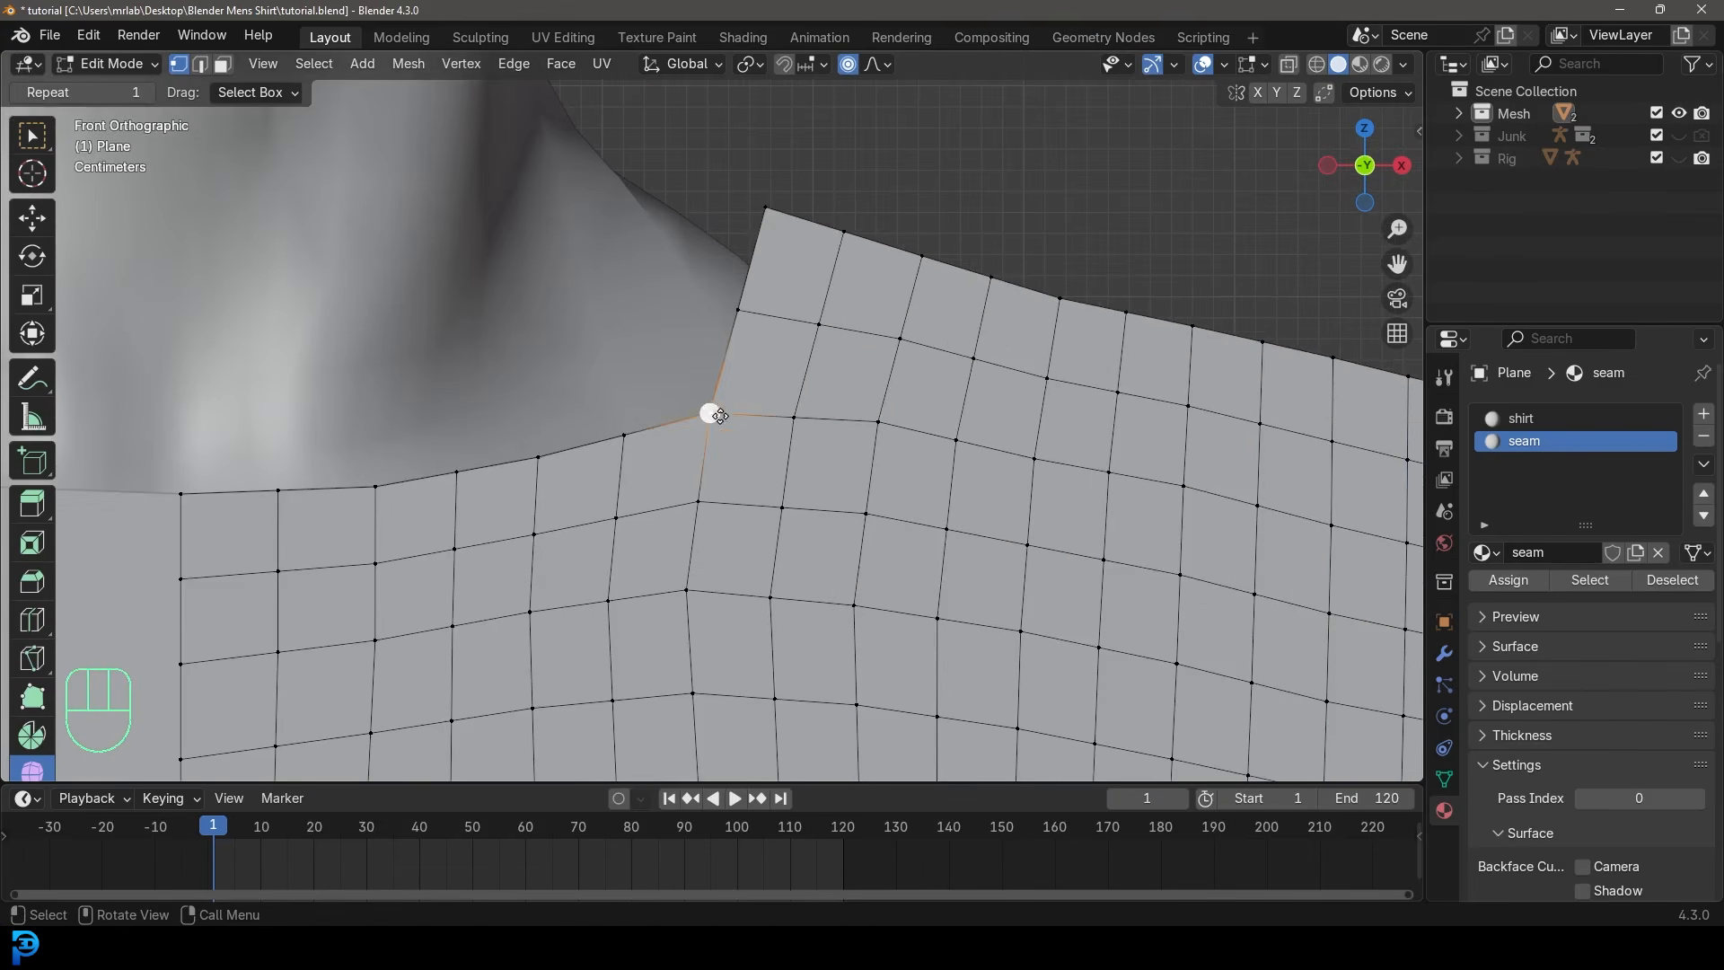
{"action": "left_click", "coordinate": [697, 500]}
{"action": "key", "text": "3"}
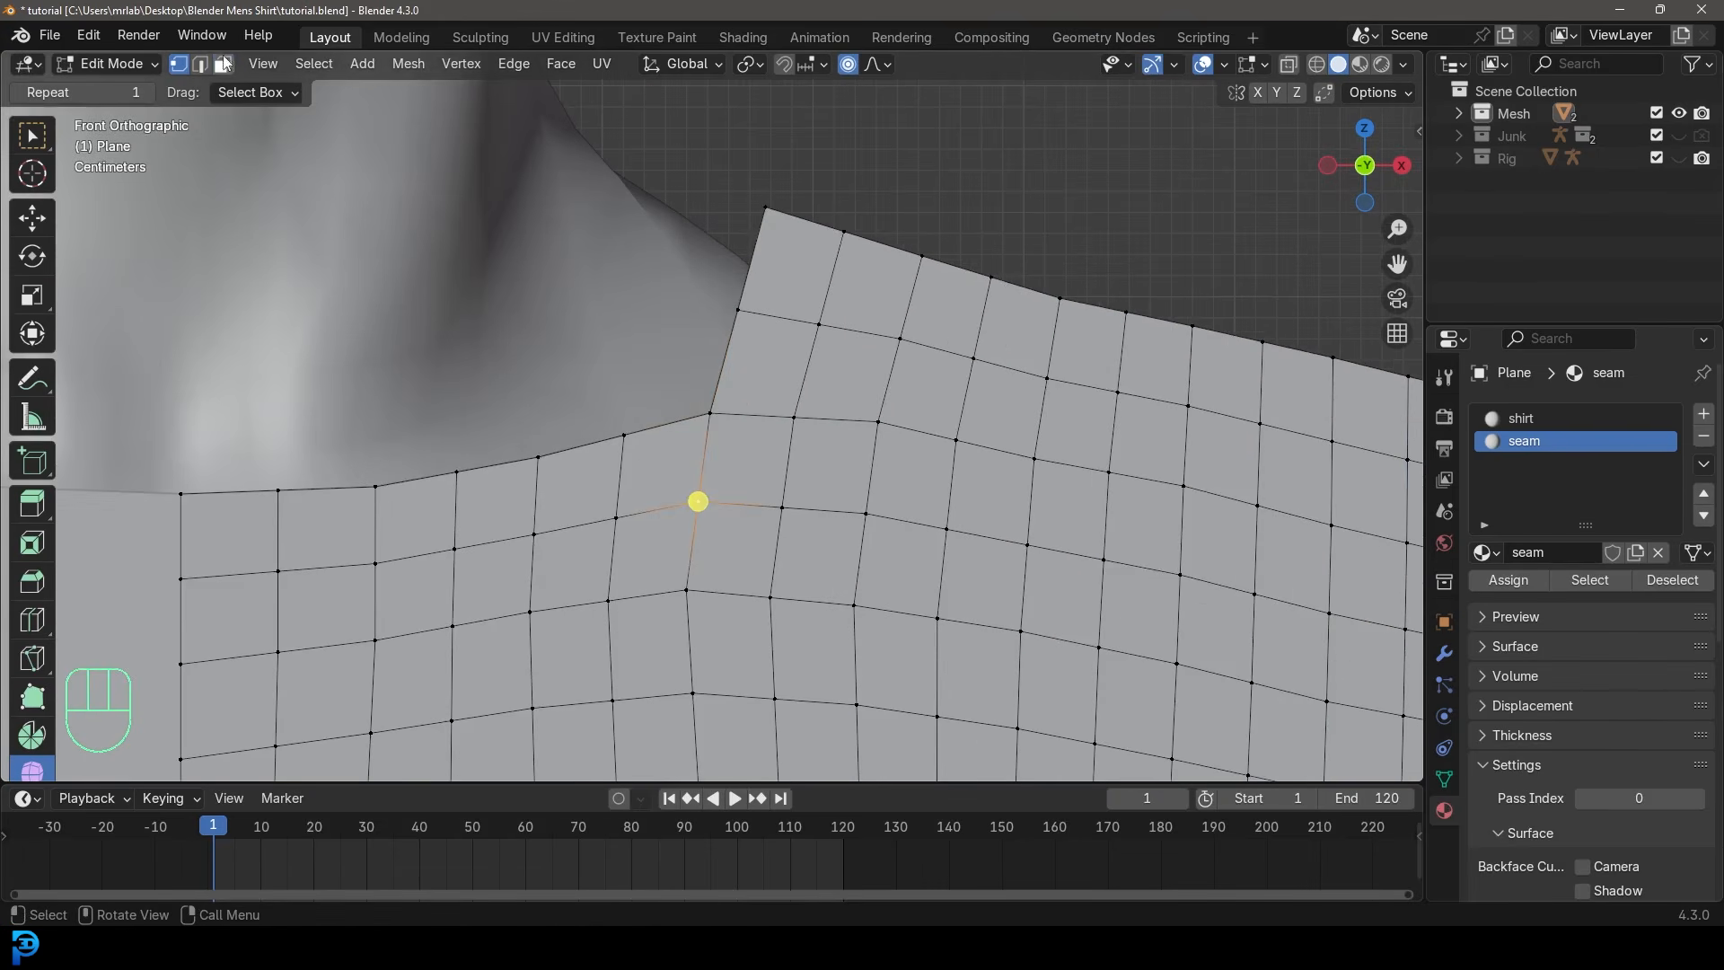
{"action": "left_click", "coordinate": [753, 463]}
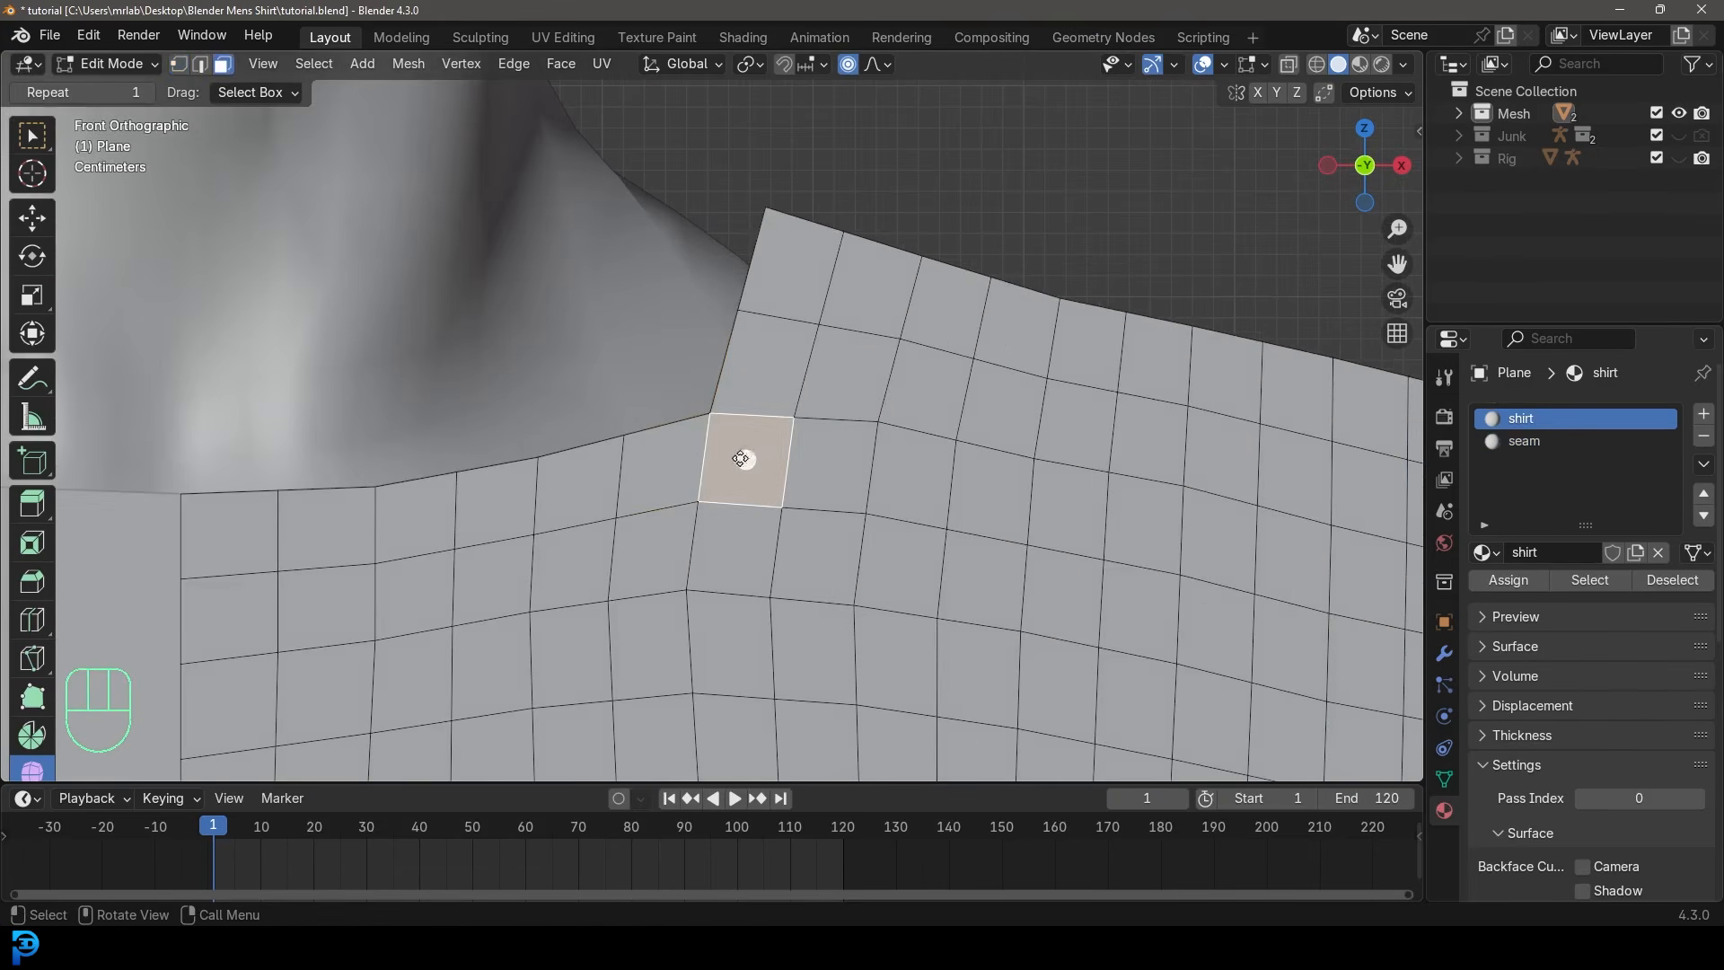
{"action": "left_click", "coordinate": [178, 68]}
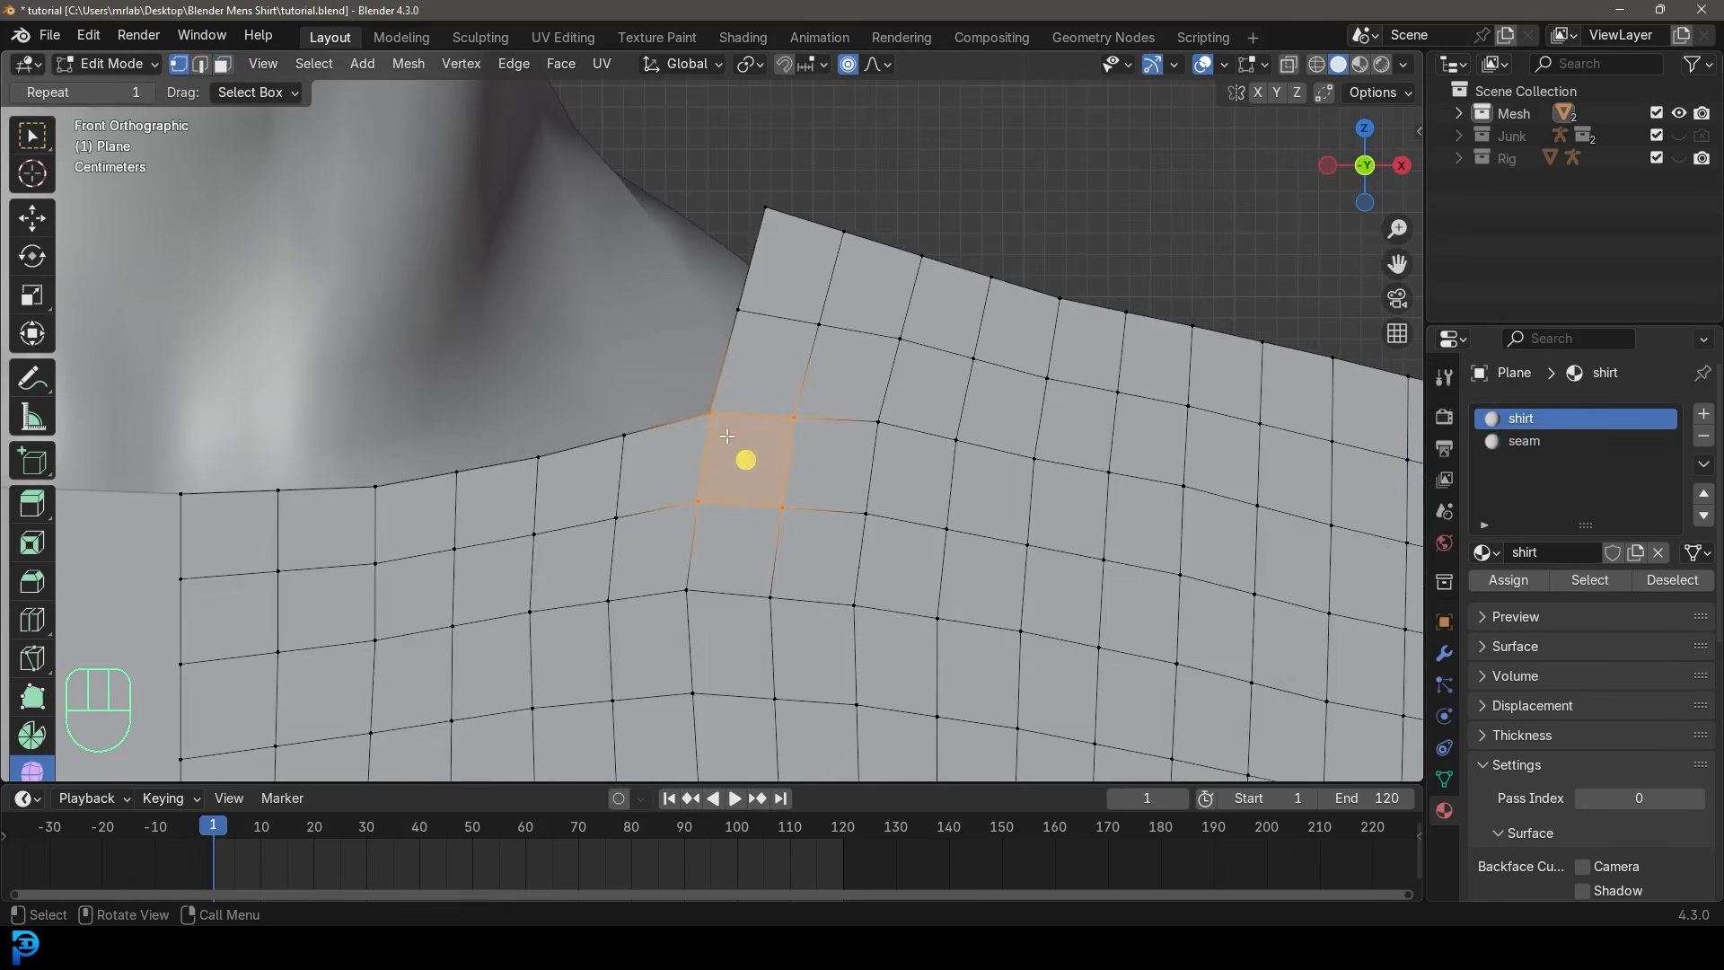
Use the Knife to cut the neckline's corner face diagonally between the two vertices adjacent to its corner point.
{"action": "scroll", "coordinate": [726, 436], "scroll_direction": "up", "scroll_amount": 2}
{"action": "key", "text": "alt+a"}
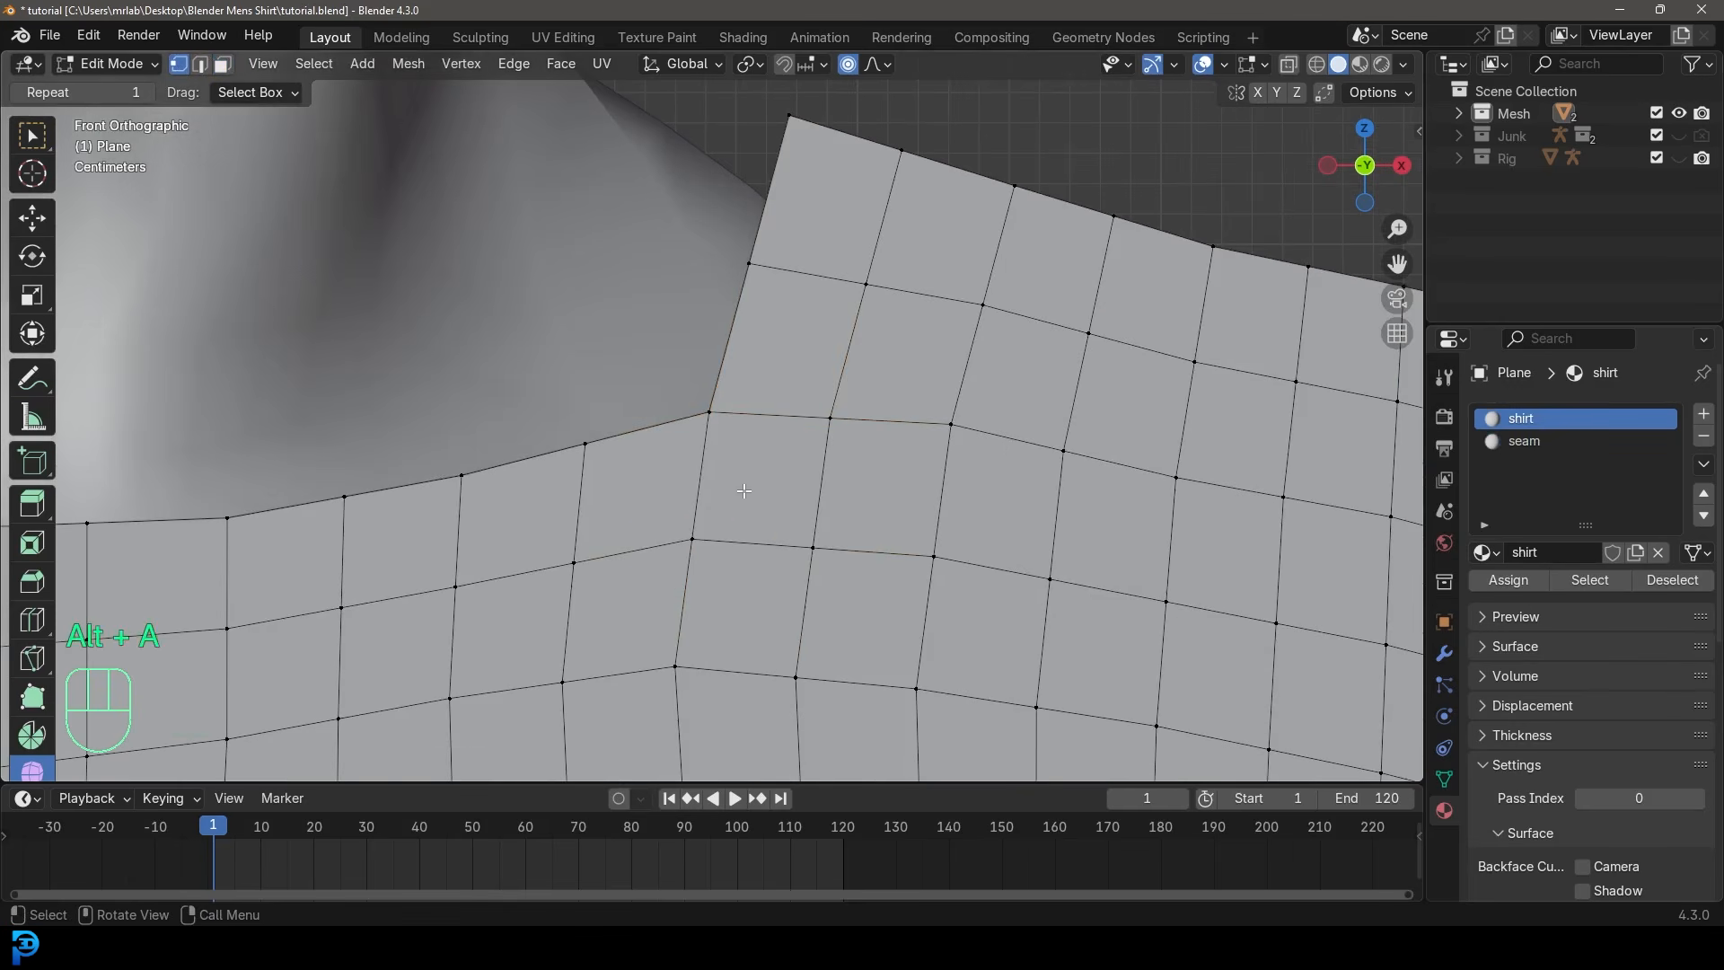
{"action": "key", "text": "k"}
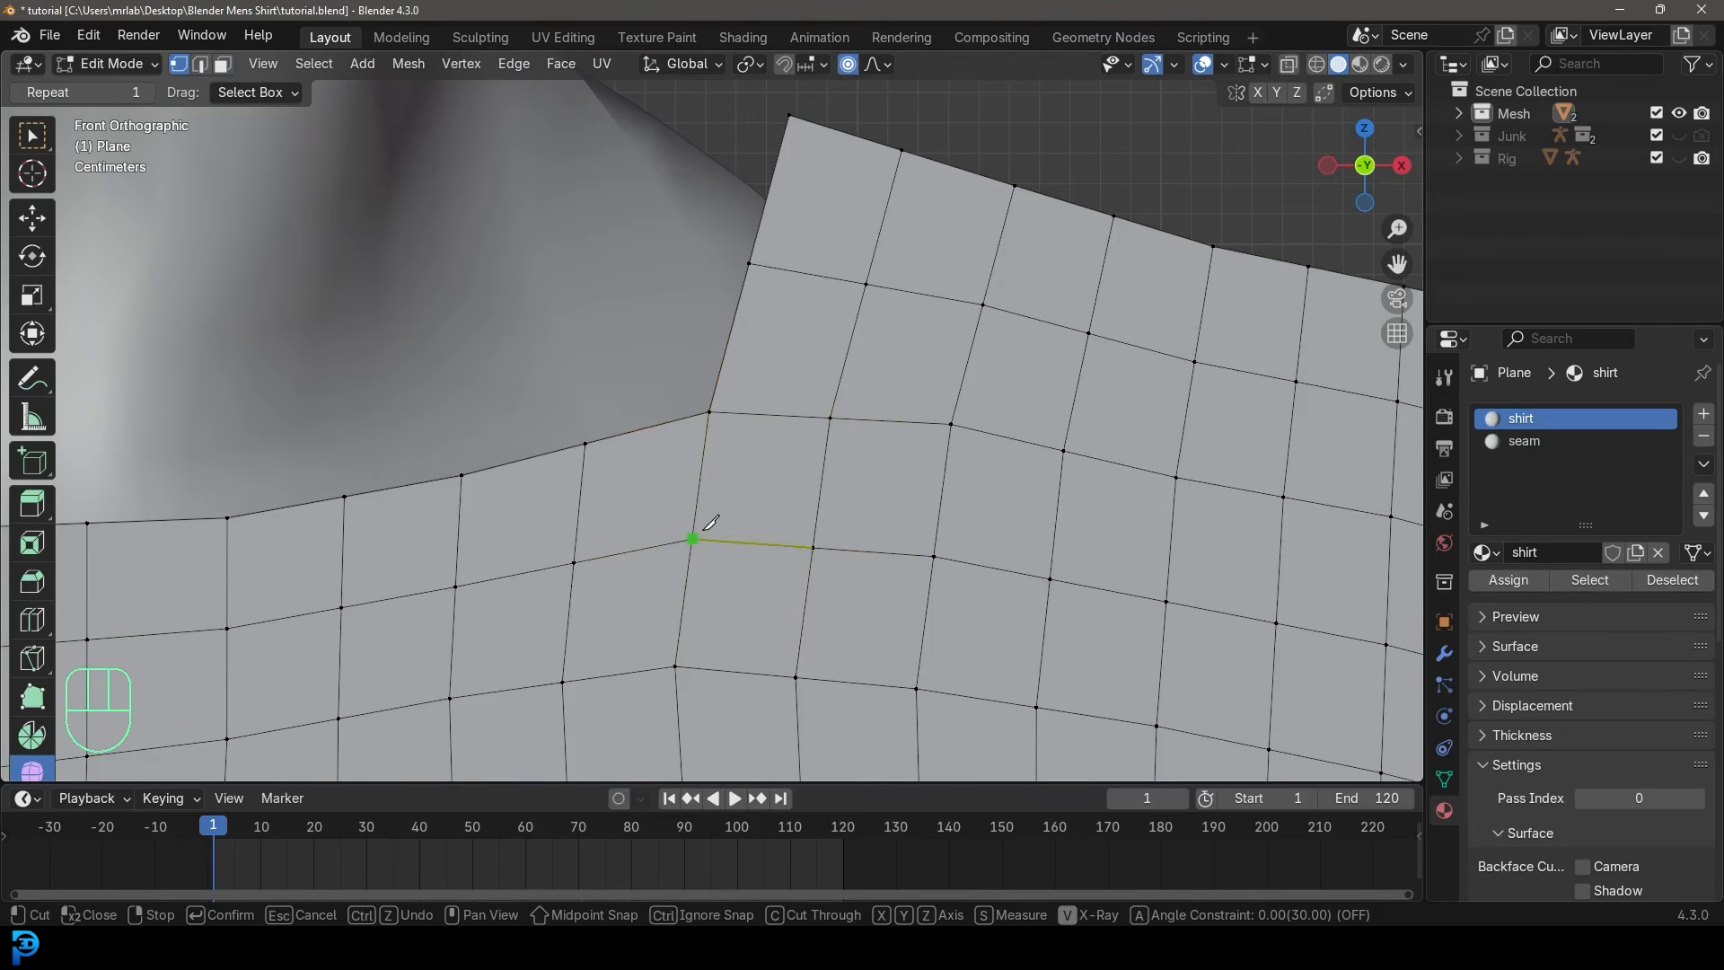
{"action": "left_click", "coordinate": [692, 538]}
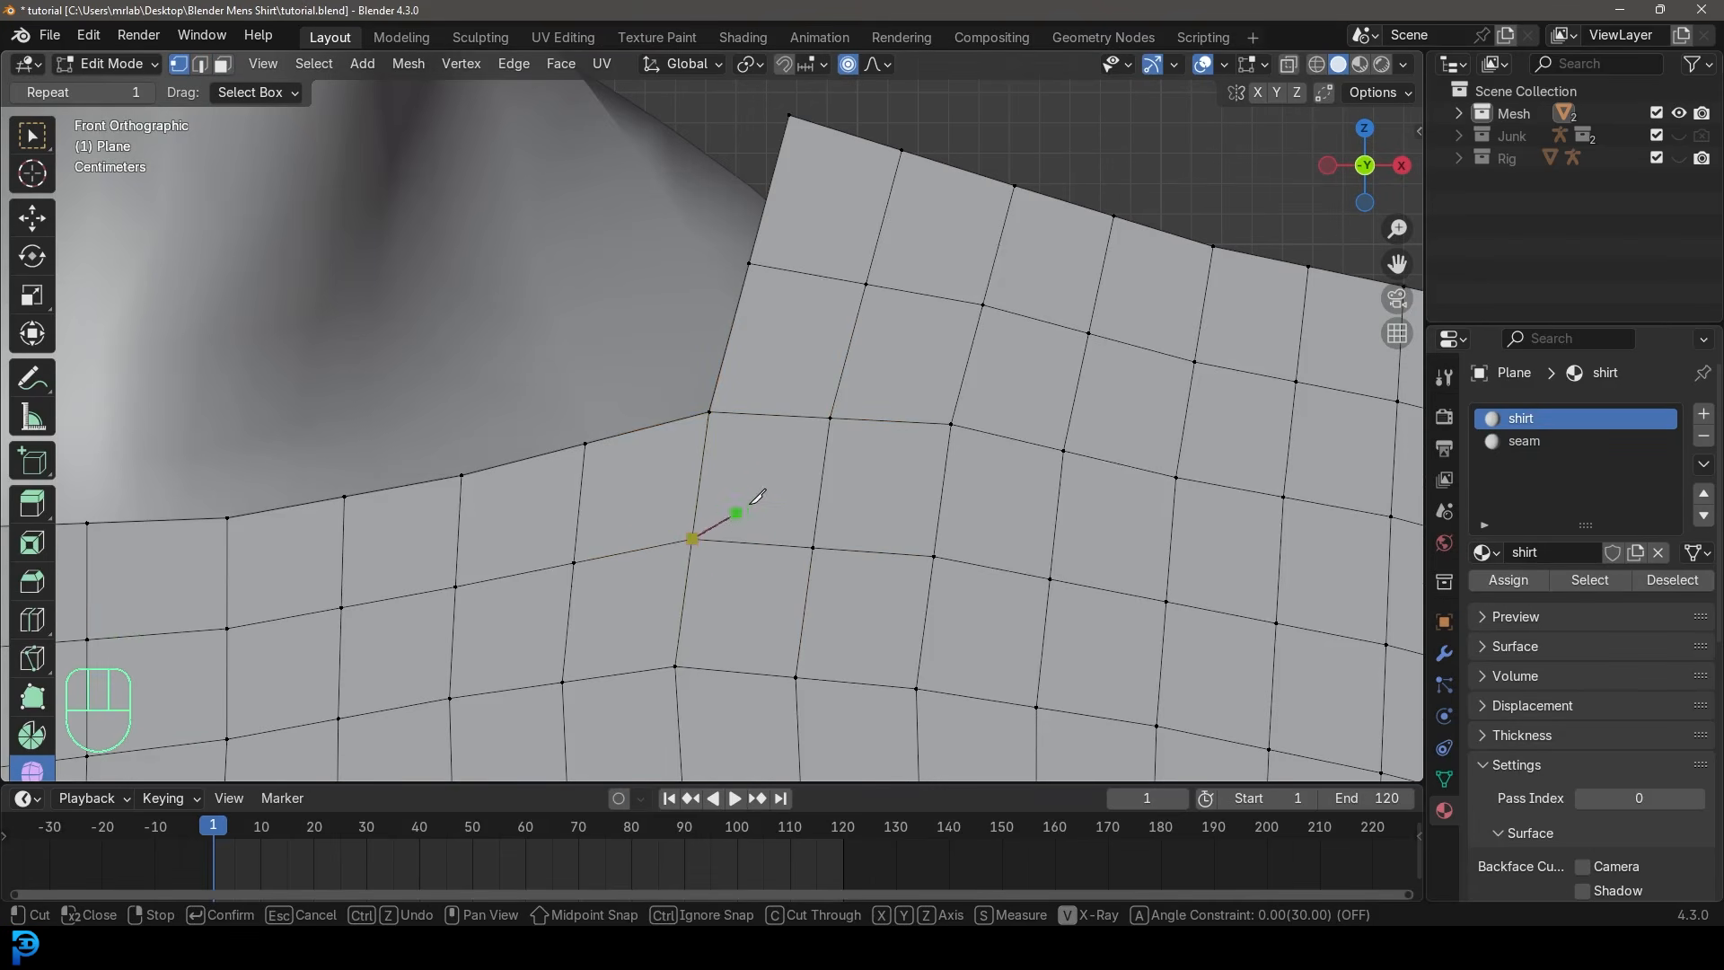
{"action": "left_click", "coordinate": [831, 416]}
{"action": "key", "text": "Return"}
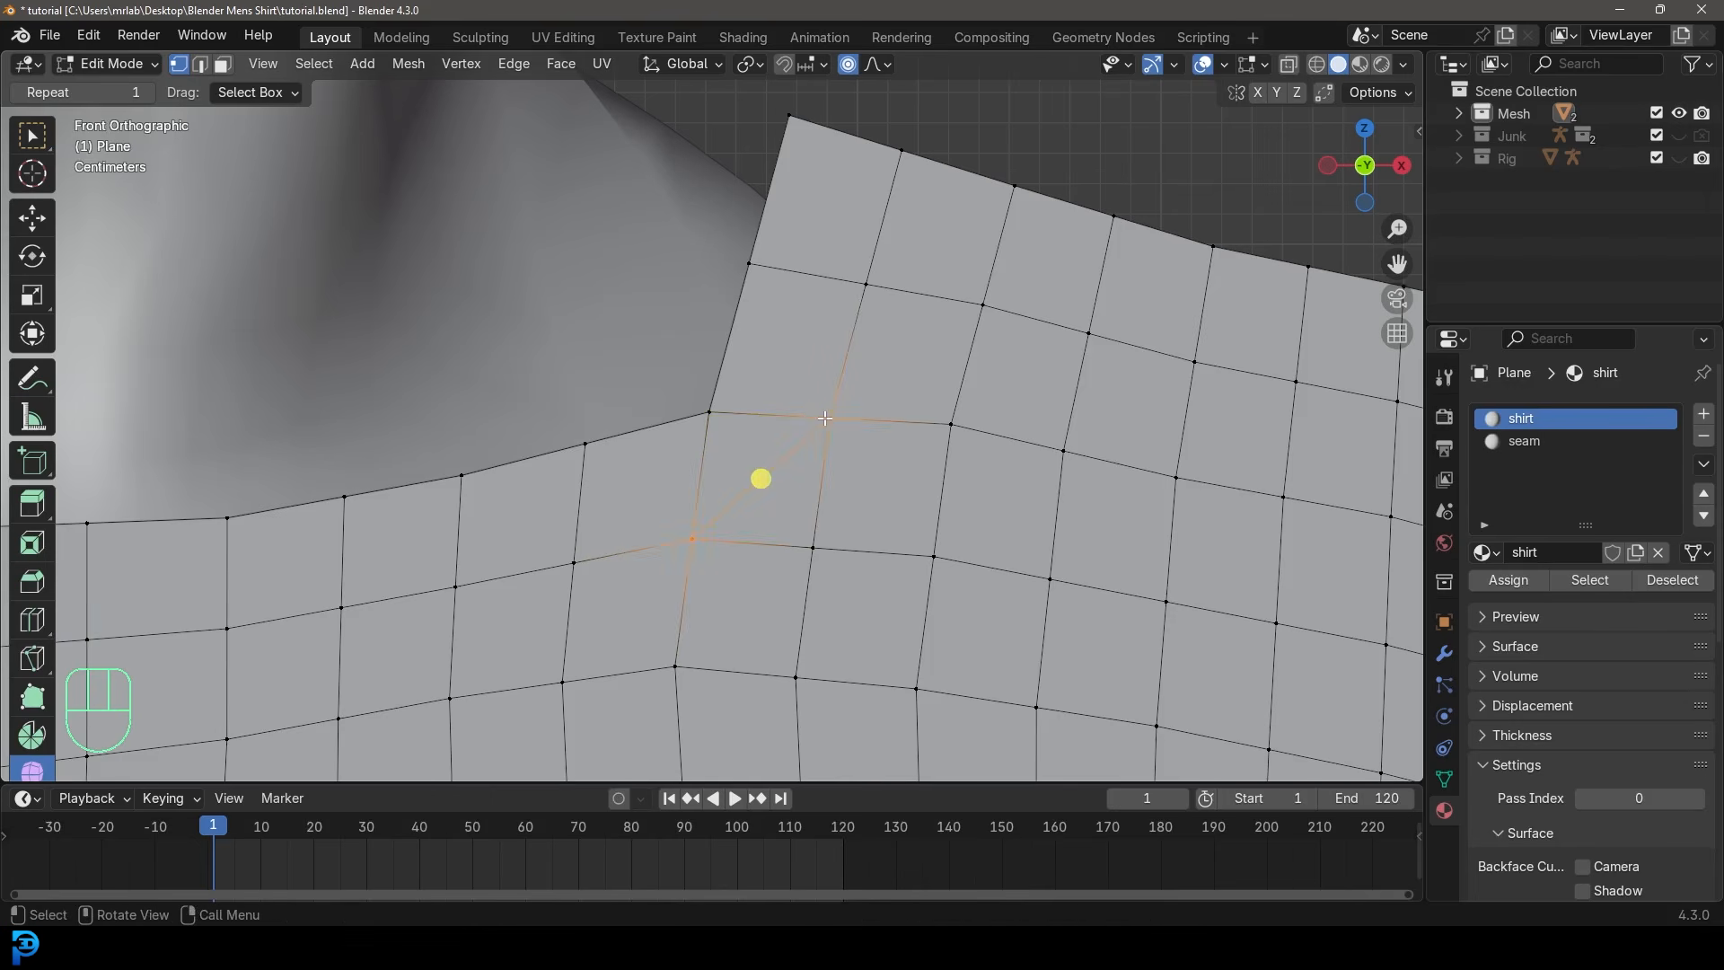
With proportional editing off, scale down the new diagonal edge and shift it slightly away from the neckline corner.
{"action": "key", "text": "s"}
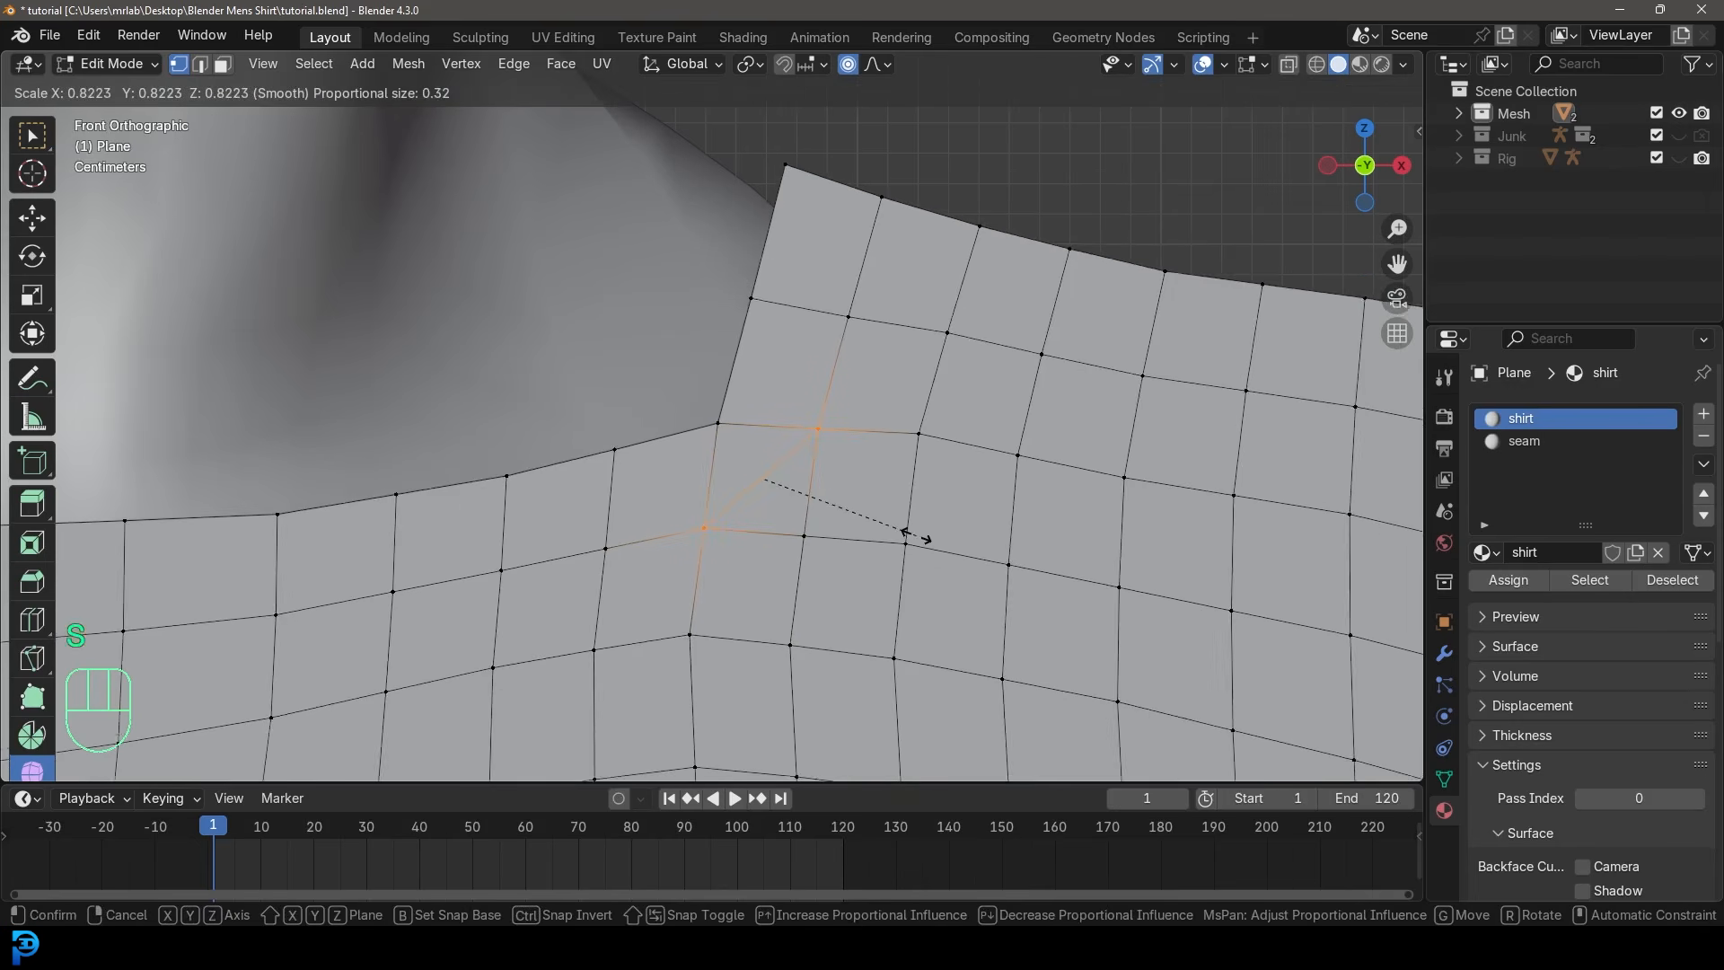
{"action": "right_click", "coordinate": [912, 535]}
{"action": "left_click", "coordinate": [847, 64]}
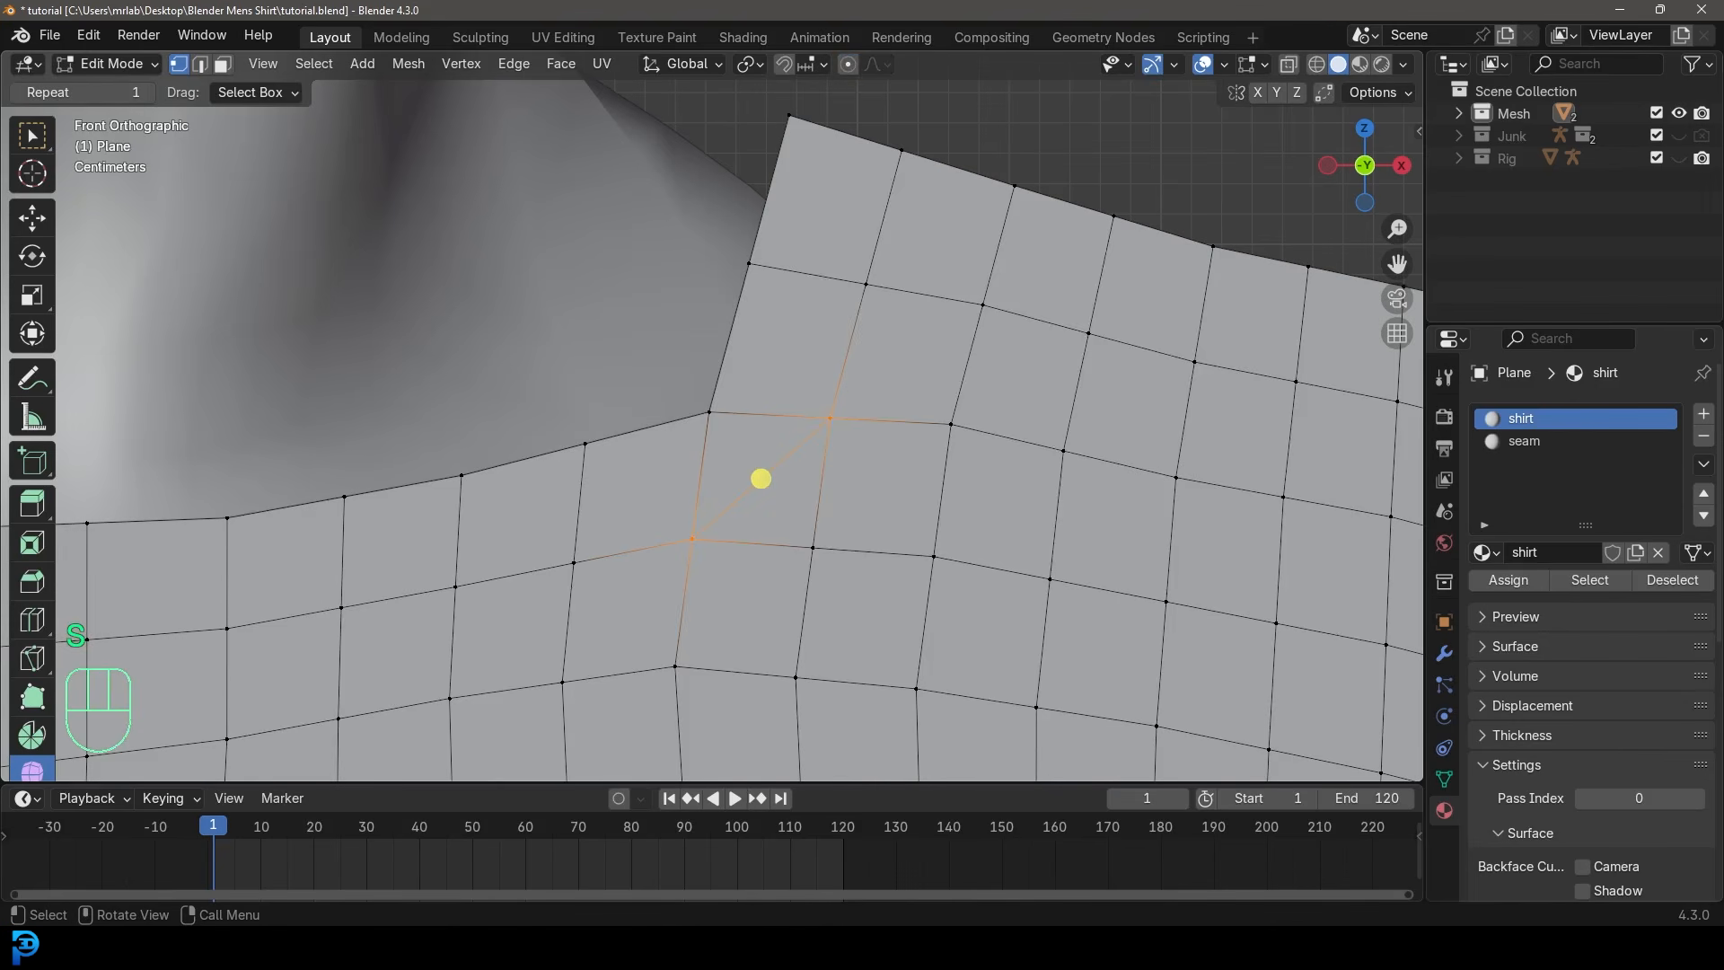
{"action": "key", "text": "s"}
{"action": "left_click", "coordinate": [929, 556]}
{"action": "key", "text": "g"}
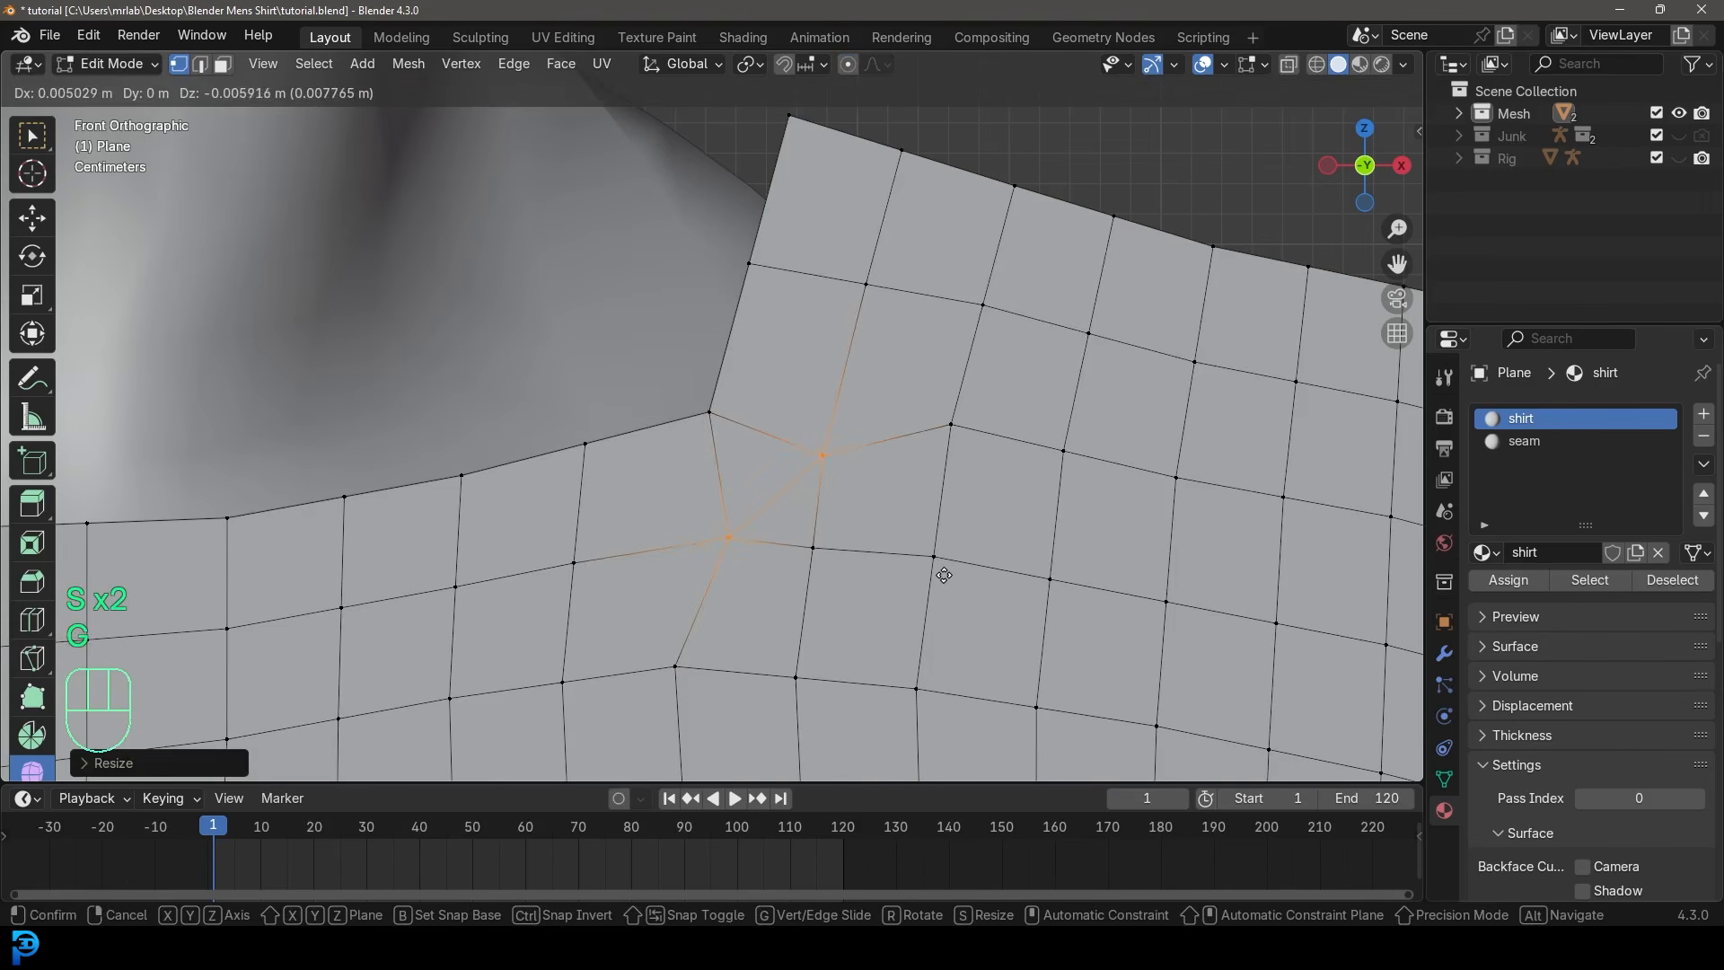
{"action": "left_click", "coordinate": [941, 571]}
Move the neckline's corner vertex up toward the neck and nudge its neighbouring vertex to round the curve.
{"action": "key", "text": "g"}
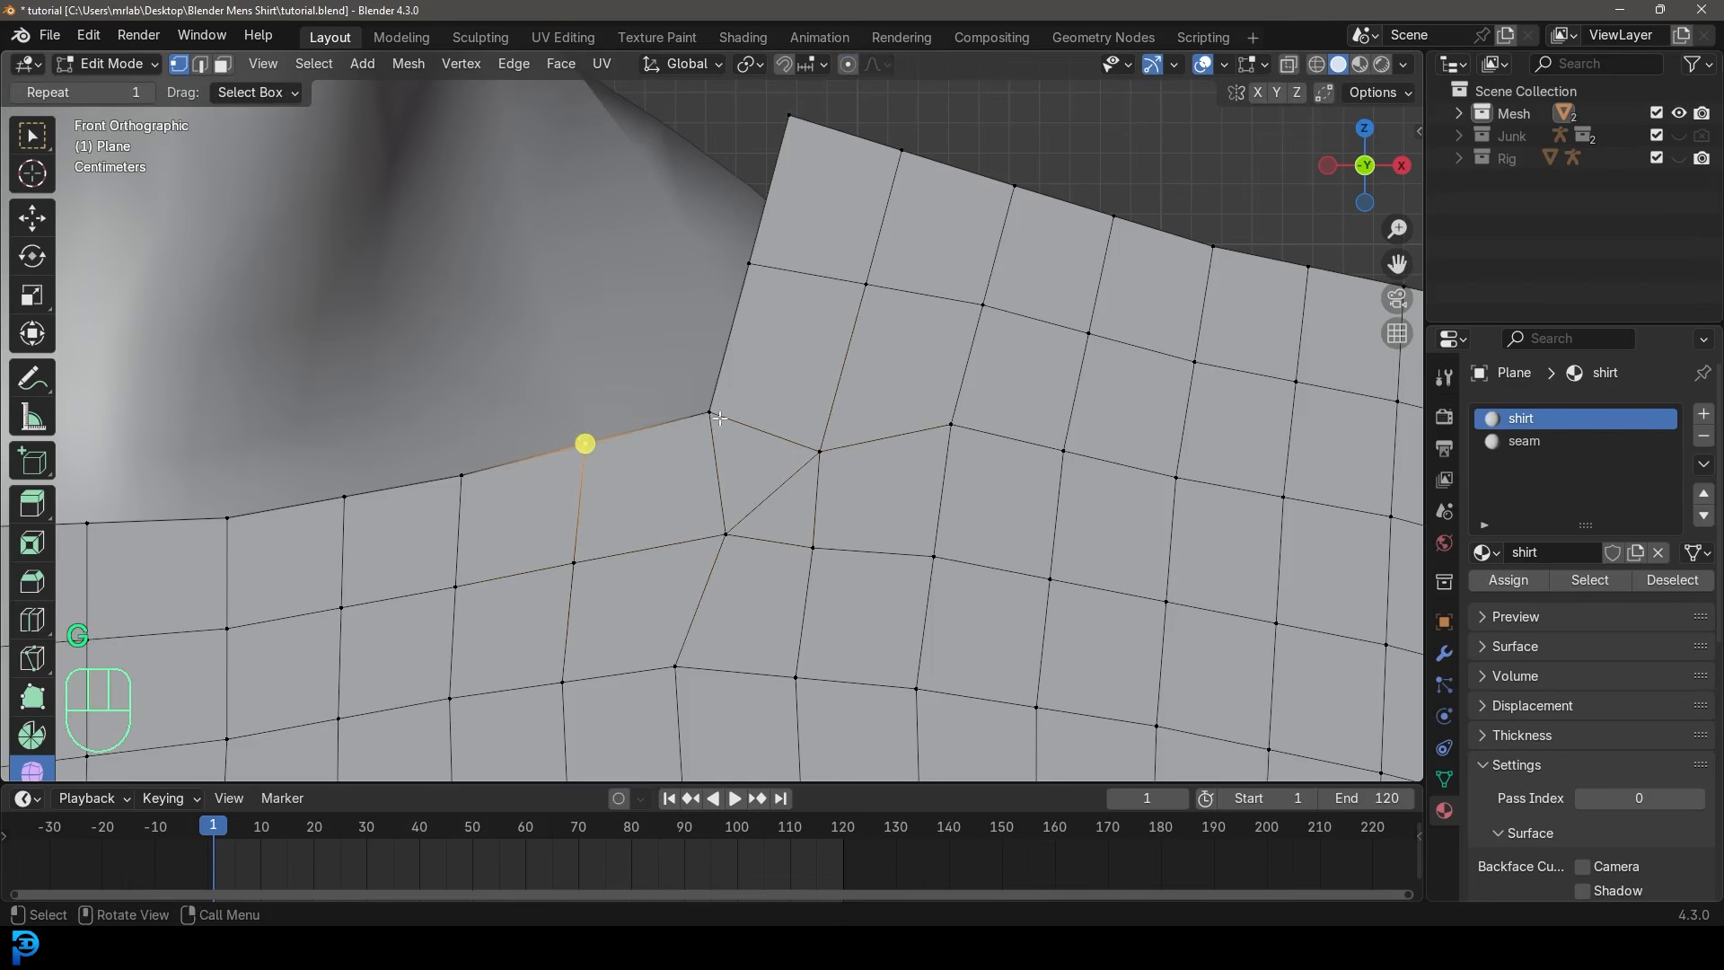
{"action": "left_click", "coordinate": [710, 412]}
{"action": "key", "text": "g"}
{"action": "key", "text": "g"}
{"action": "left_click", "coordinate": [620, 432]}
{"action": "left_click", "coordinate": [586, 443]}
{"action": "key", "text": "g"}
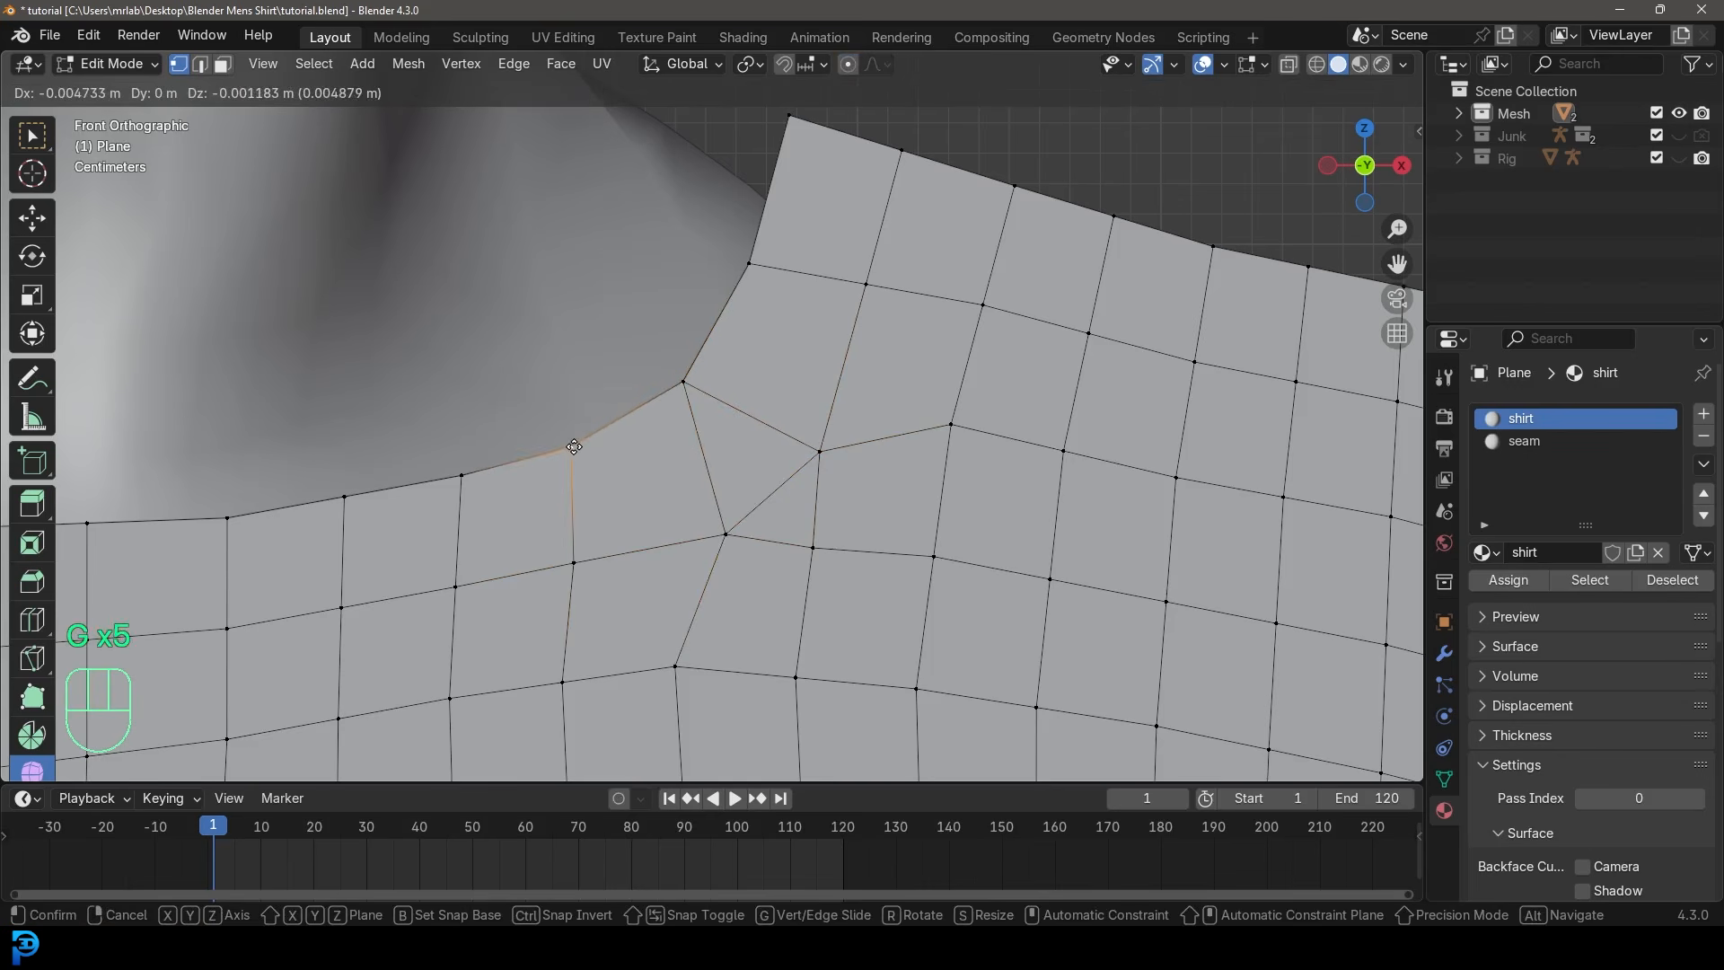
{"action": "left_click", "coordinate": [578, 448]}
Select the full neckline edge loop and extrude it inward toward the neck.
{"action": "scroll", "coordinate": [578, 448], "scroll_direction": "down", "scroll_amount": 2}
{"action": "middle_click_drag", "start_coordinate": [595, 462], "coordinate": [741, 524], "text": "shift"}
{"action": "key", "text": "alt+a"}
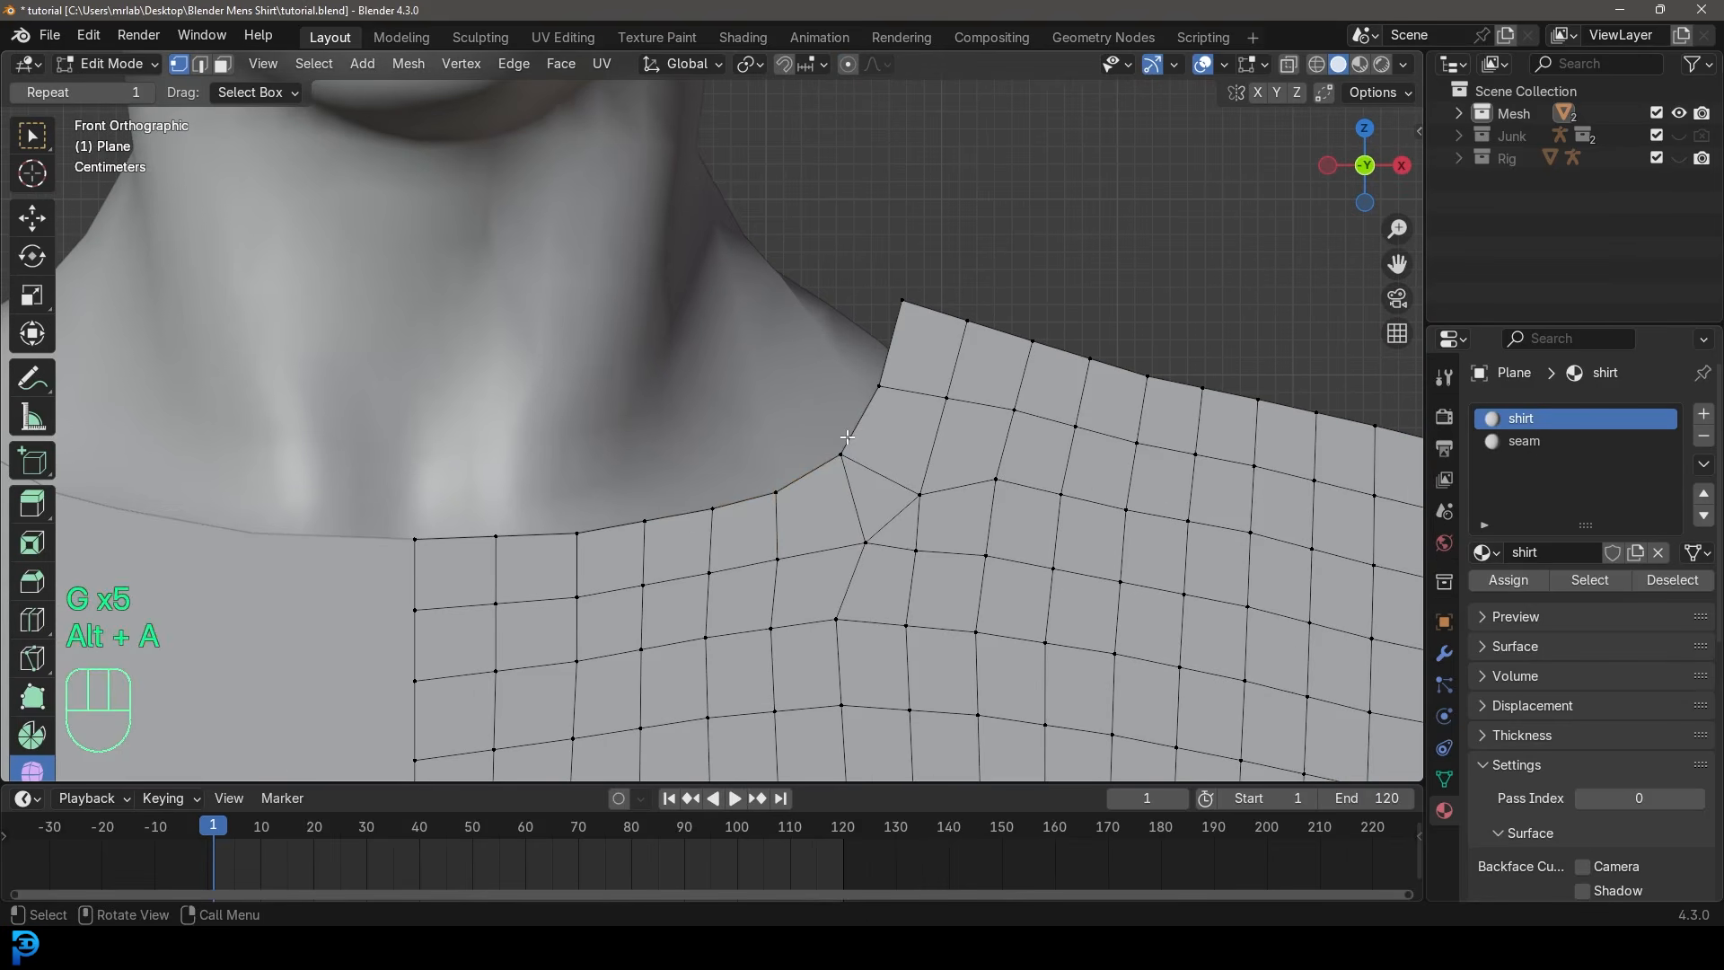
{"action": "left_click", "coordinate": [790, 479], "text": "alt"}
{"action": "key", "text": "e"}
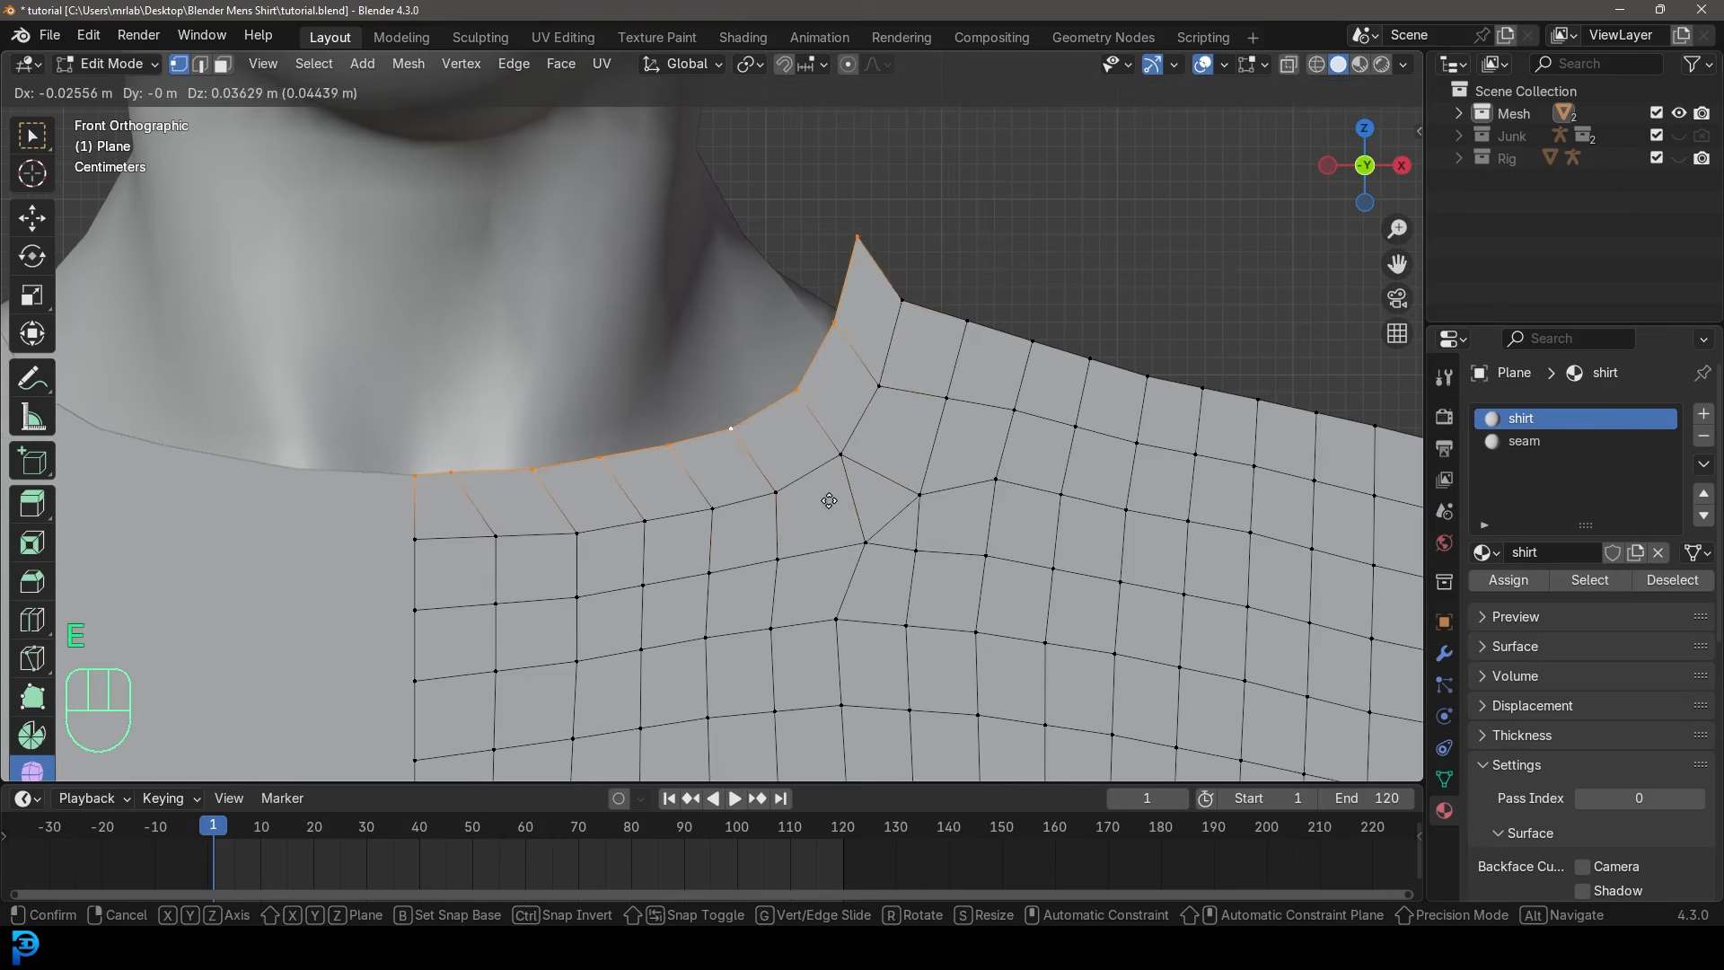
{"action": "left_click", "coordinate": [665, 392]}
Scale the extruded neckline edge to about 0.84 and move it slightly downward, about 0.005 m.
{"action": "key", "text": "s"}
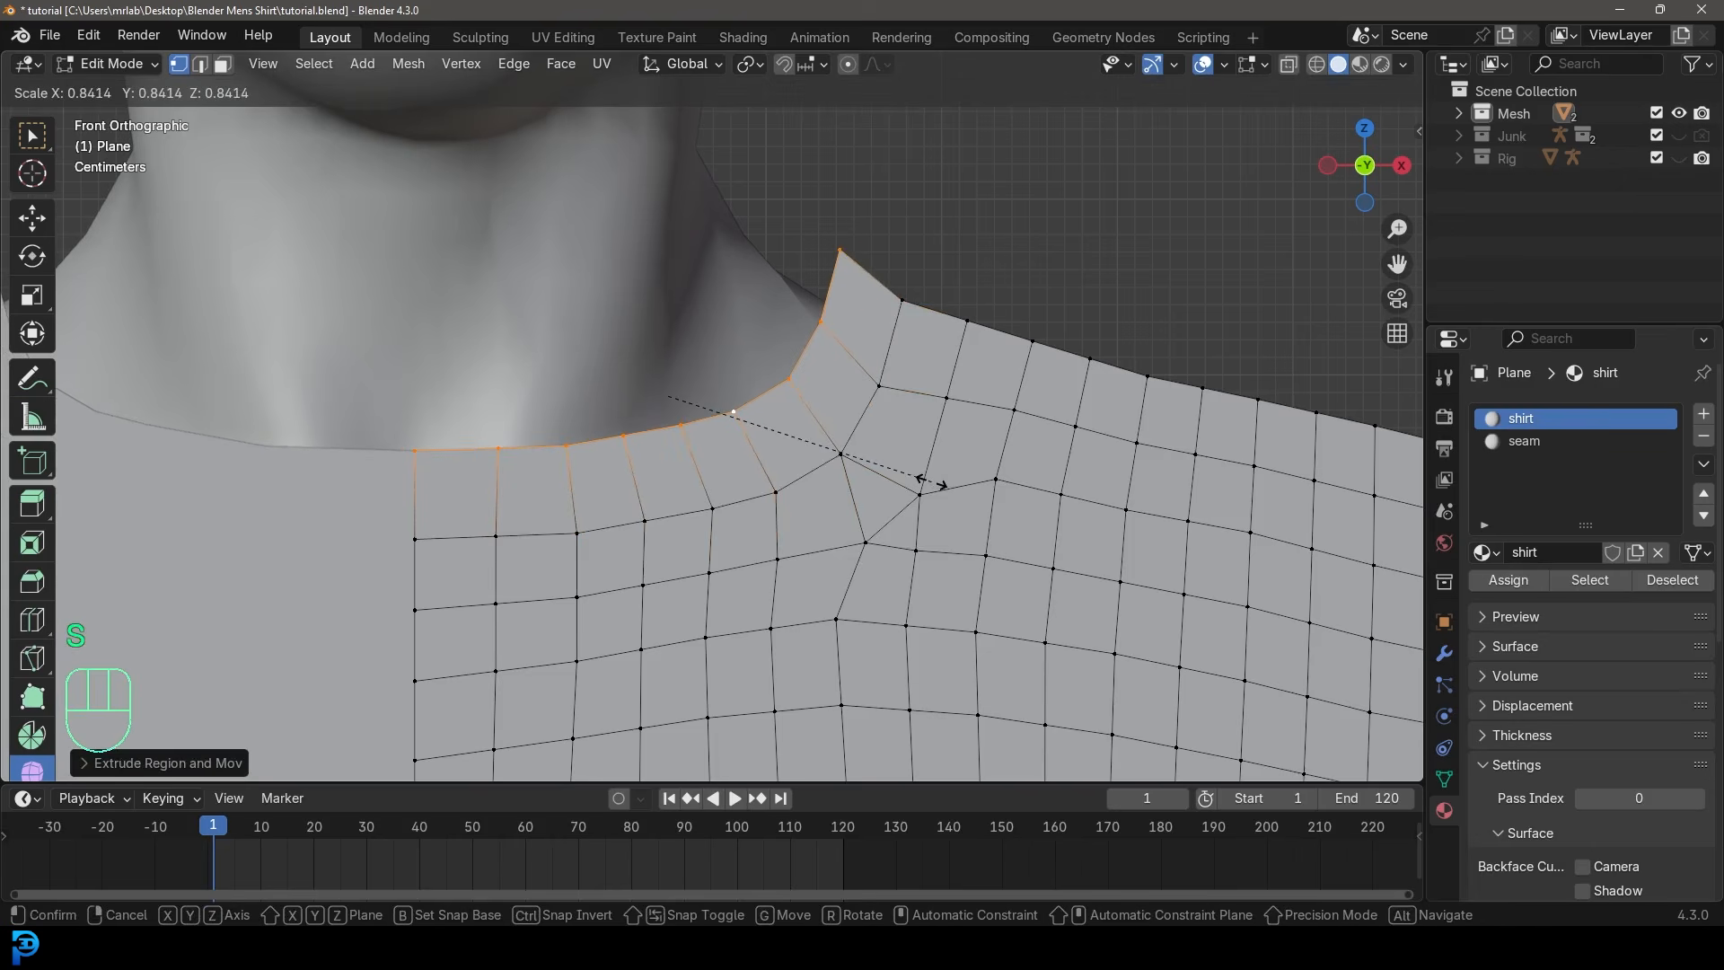
{"action": "left_click", "coordinate": [931, 484]}
{"action": "key", "text": "g"}
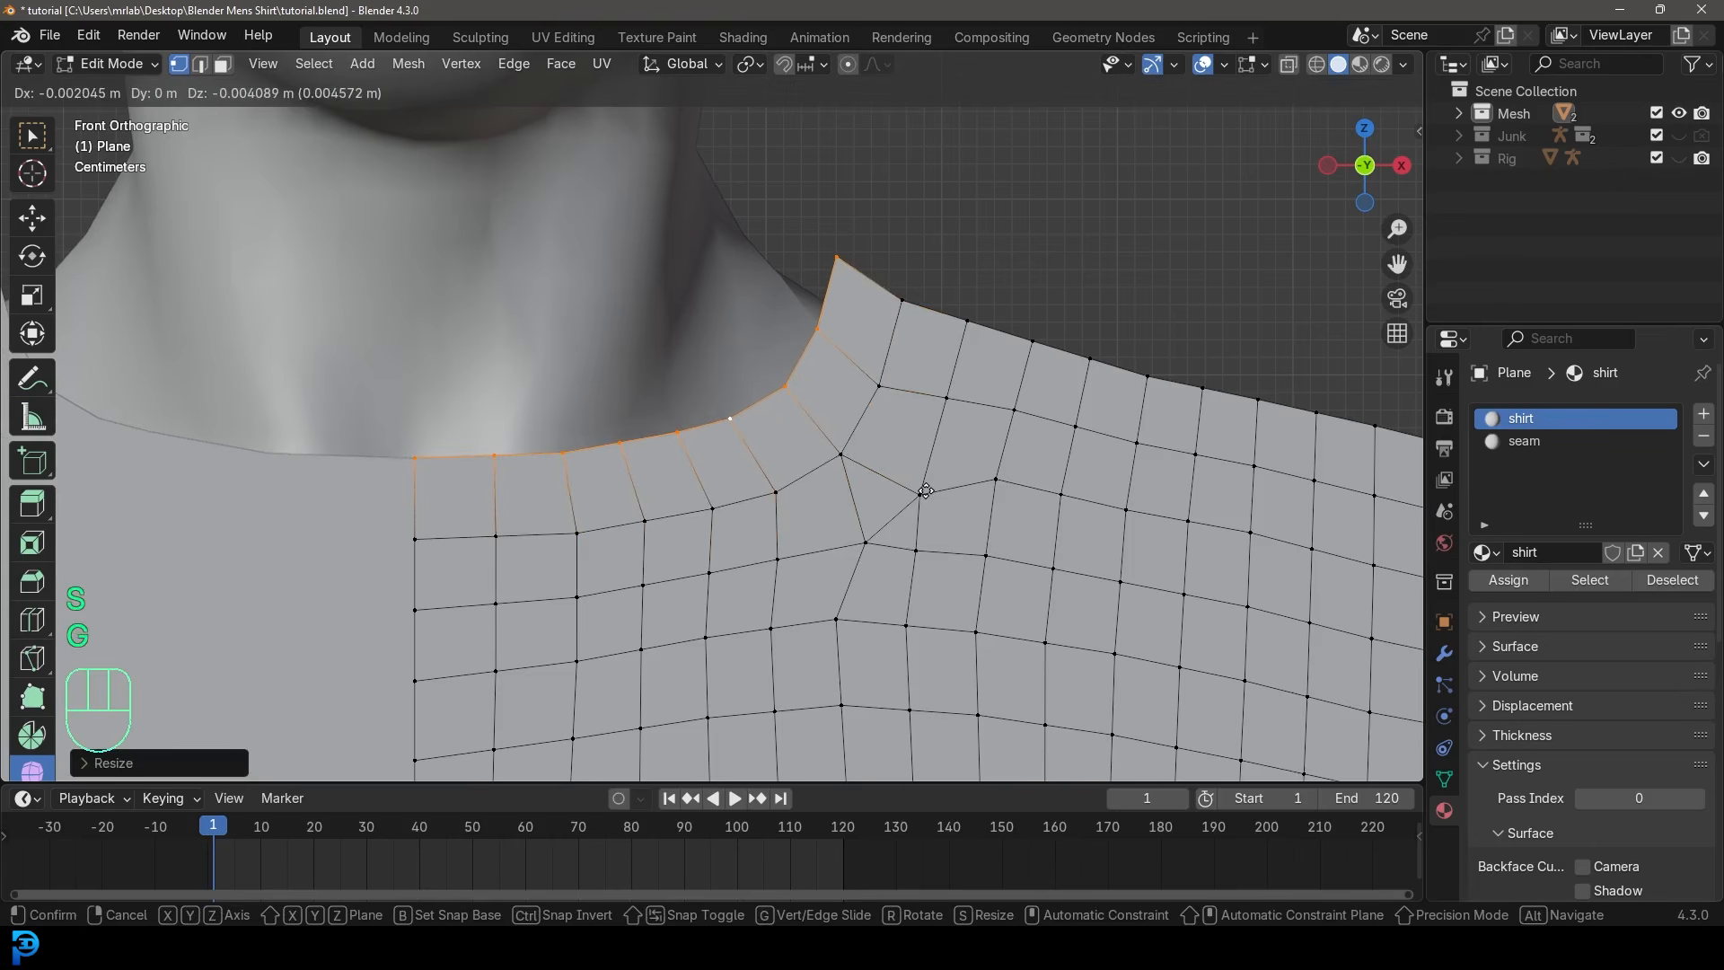
{"action": "left_click", "coordinate": [926, 492]}
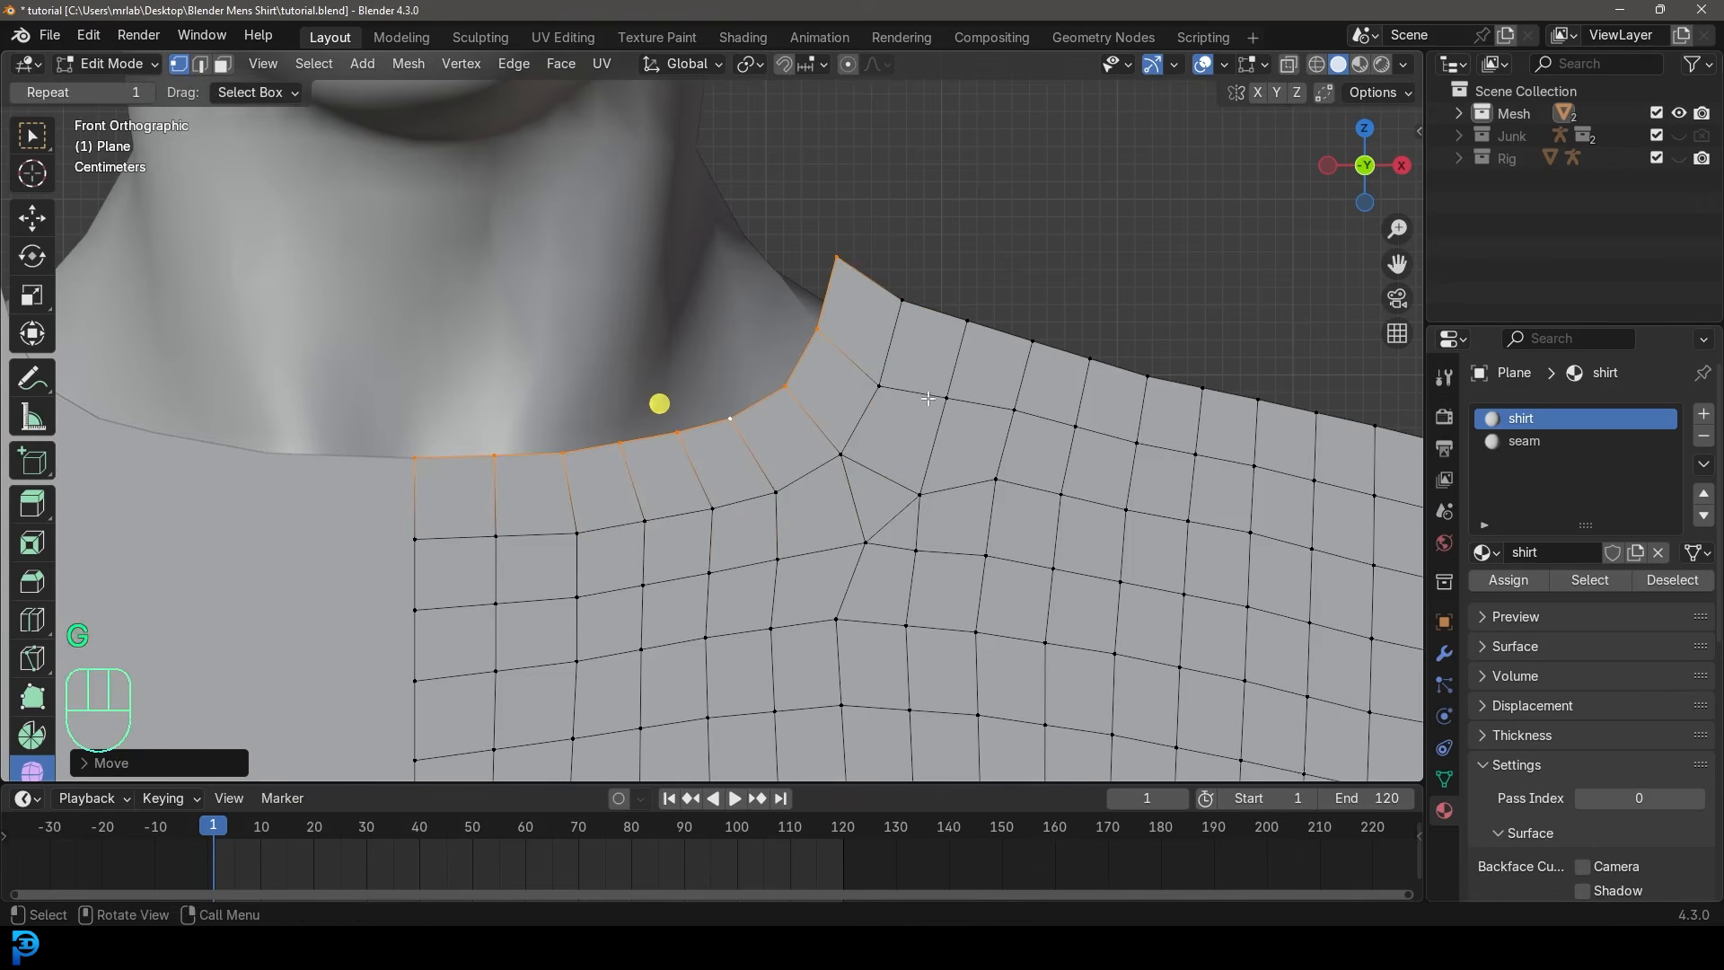
Bevel the edge loop just outside the neckline band into a narrow strip, about 0.0065 m offset with one segment.
{"action": "left_click", "coordinate": [200, 64]}
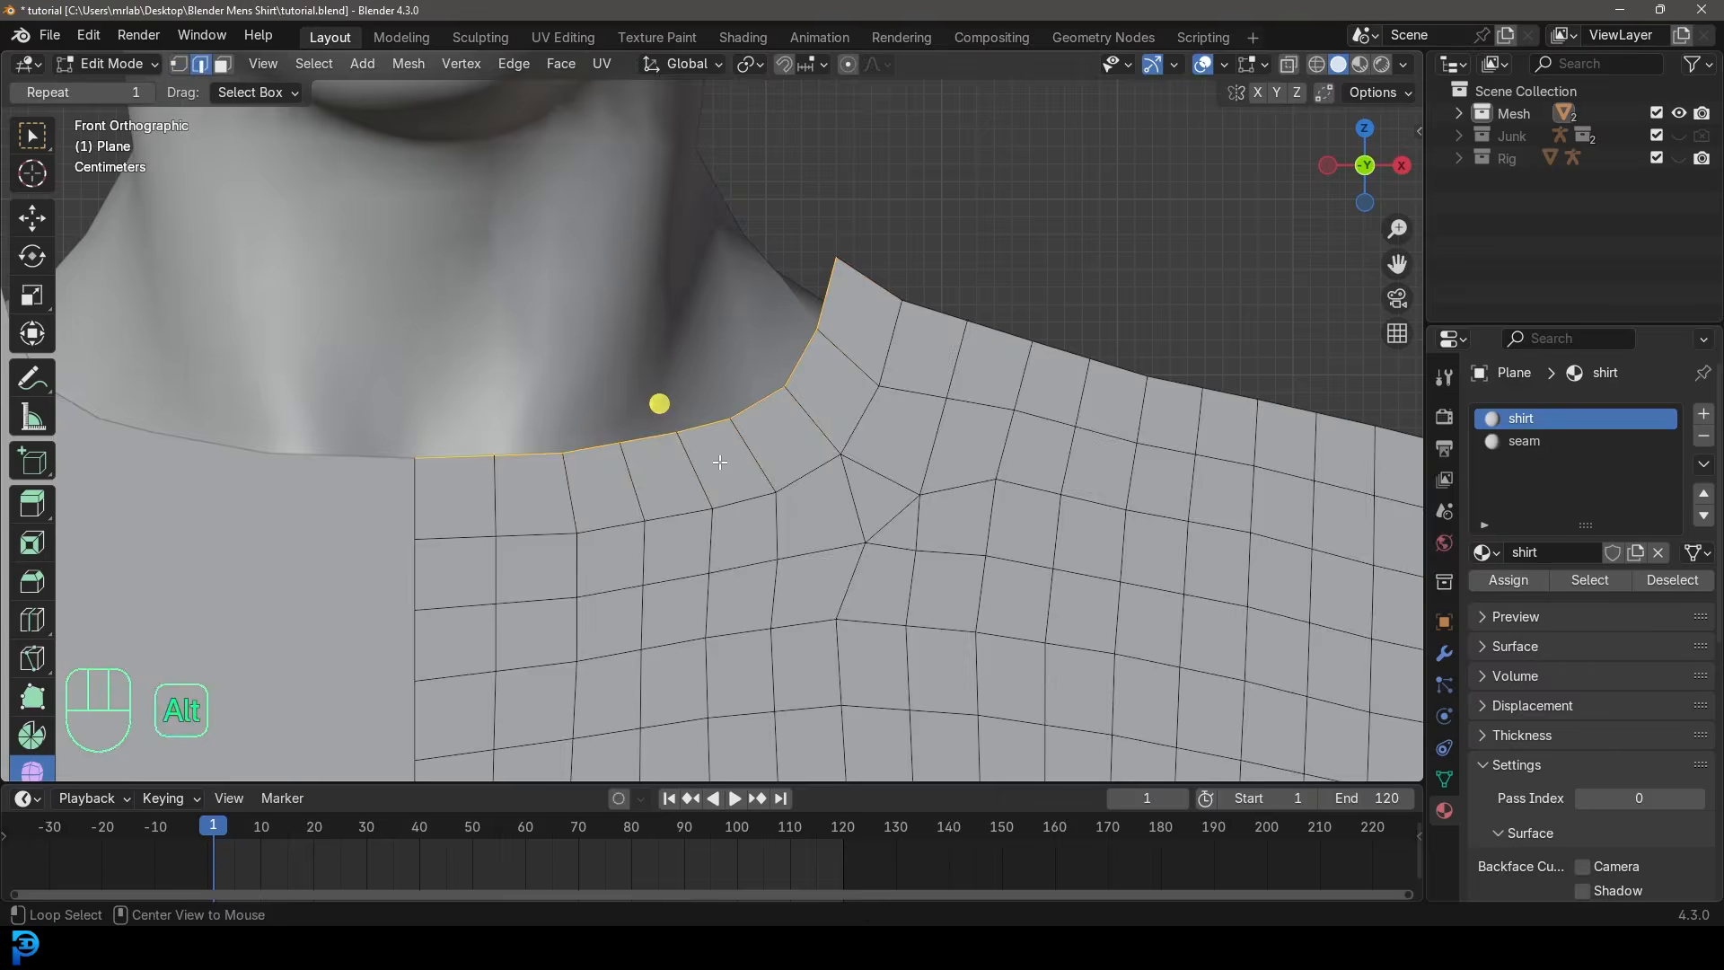
{"action": "key", "text": "alt+z"}
{"action": "key", "text": "alt+a"}
{"action": "key", "text": "alt+z"}
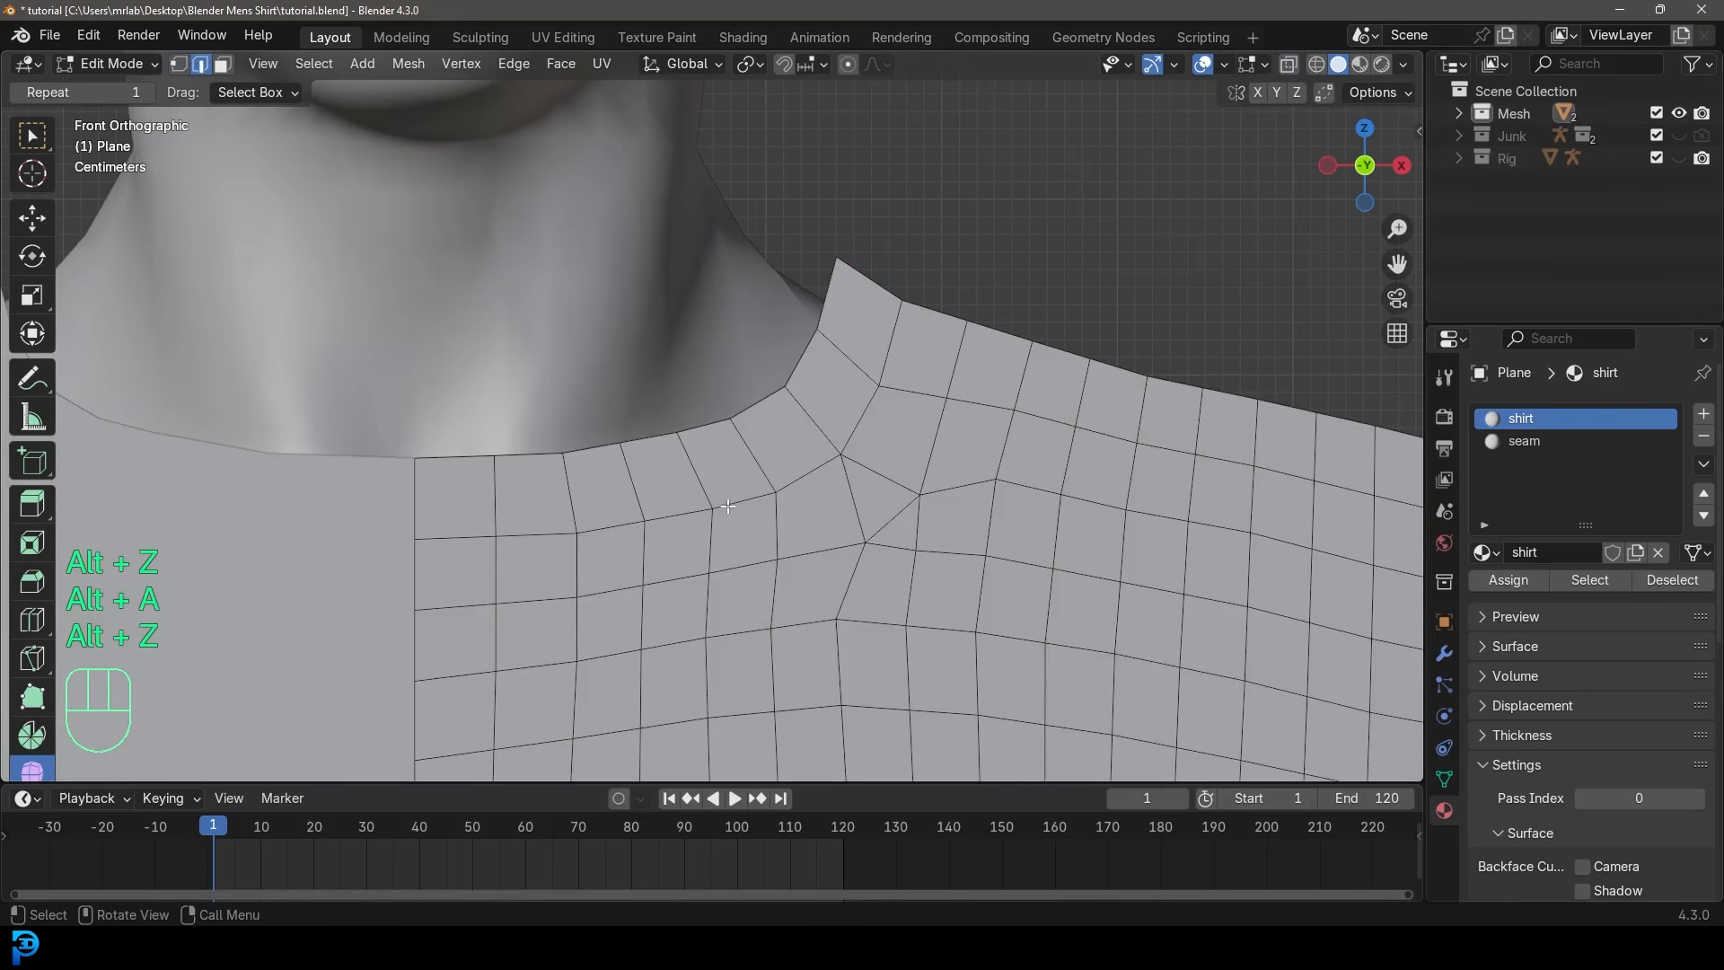
{"action": "left_click", "coordinate": [734, 503], "text": "alt+shift"}
{"action": "left_click", "coordinate": [864, 422], "text": "alt+shift"}
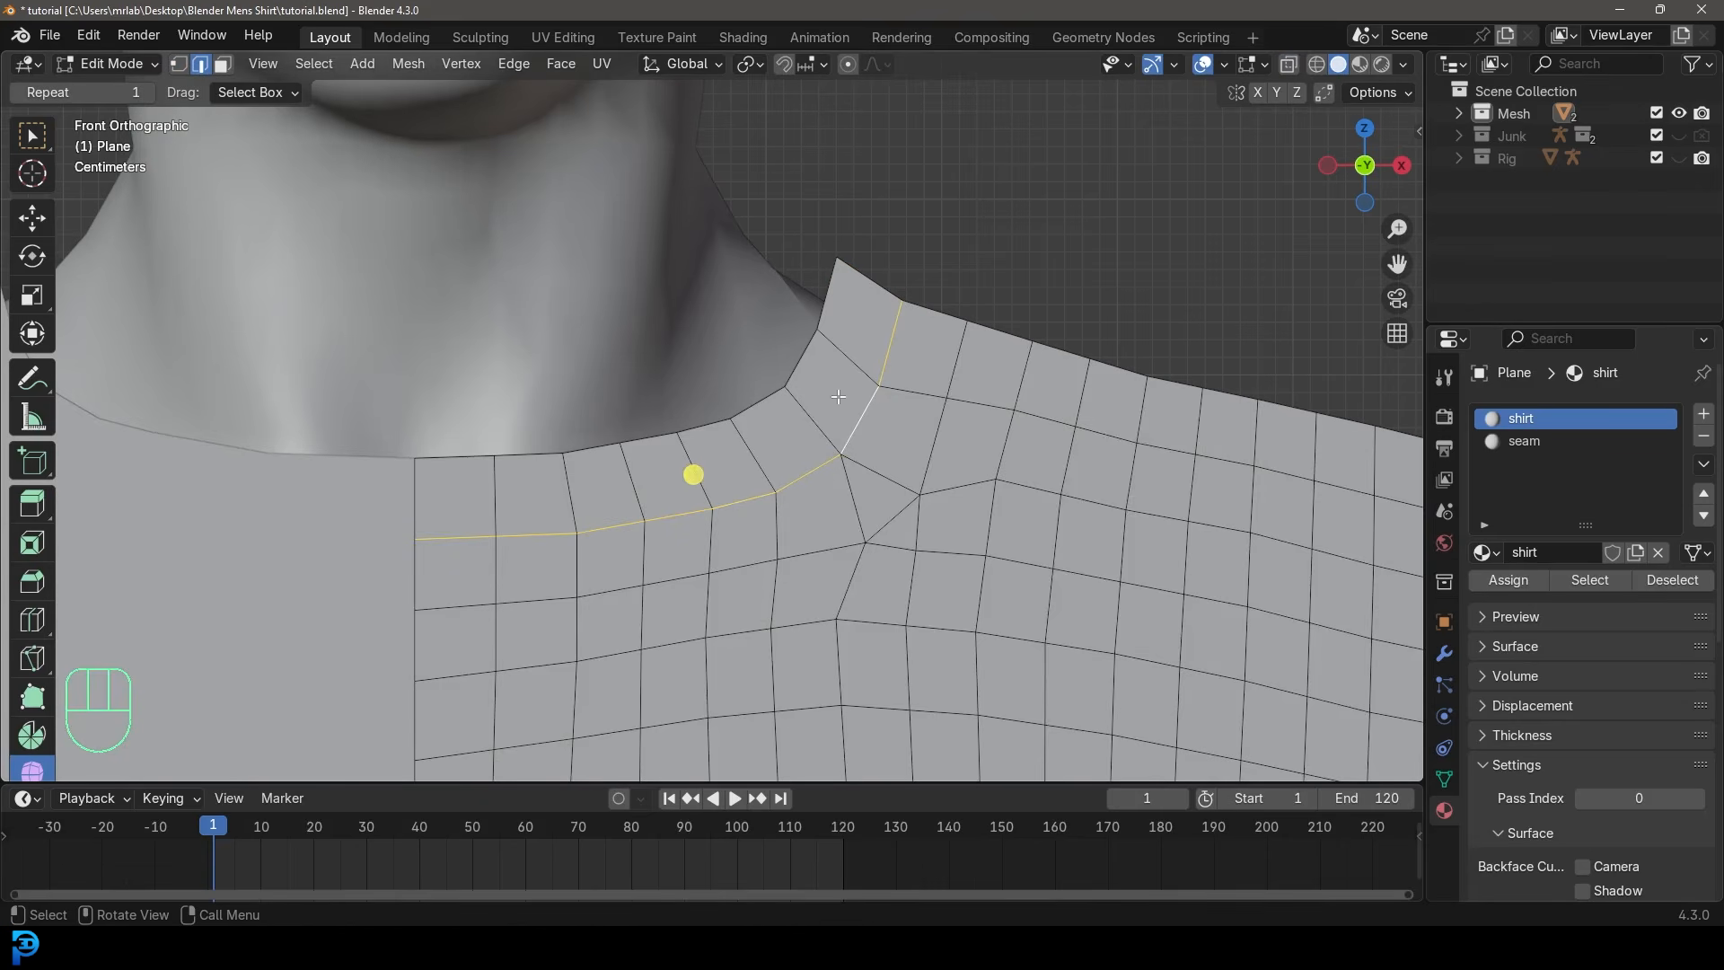
{"action": "scroll", "coordinate": [930, 435], "scroll_direction": "up", "scroll_amount": 1}
{"action": "key", "text": "ctrl+b"}
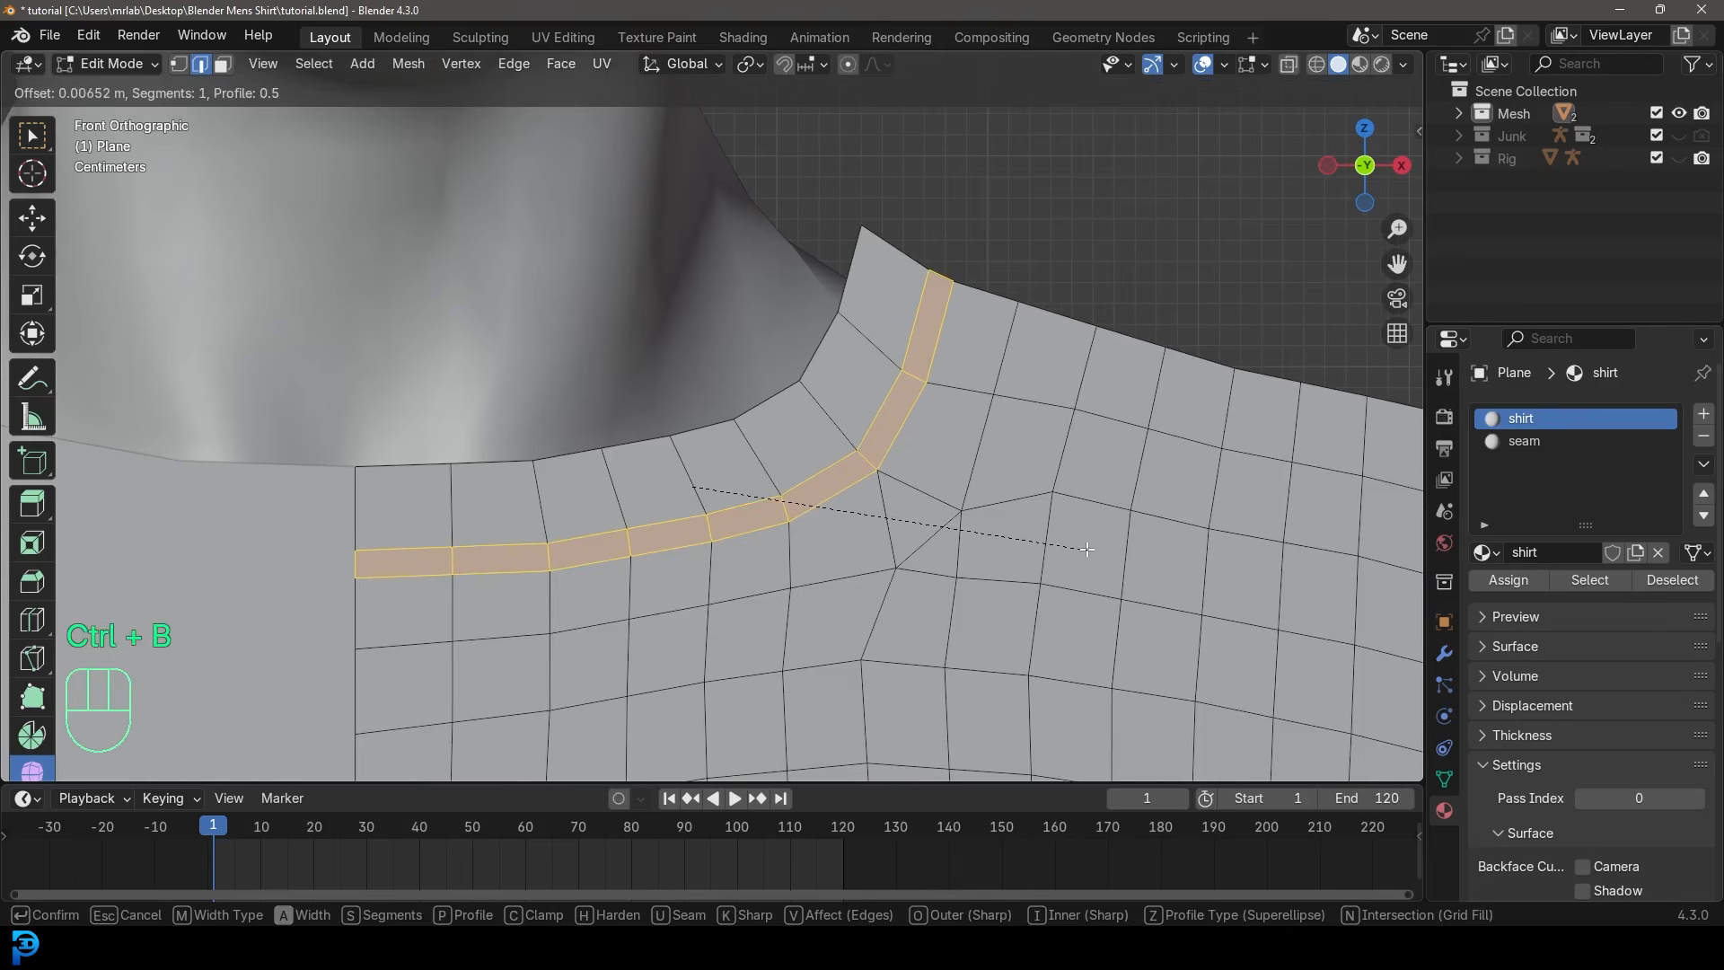
{"action": "left_click", "coordinate": [689, 486]}
Assign the seam material to the bevelled strip around the neckline.
{"action": "left_click", "coordinate": [1539, 440]}
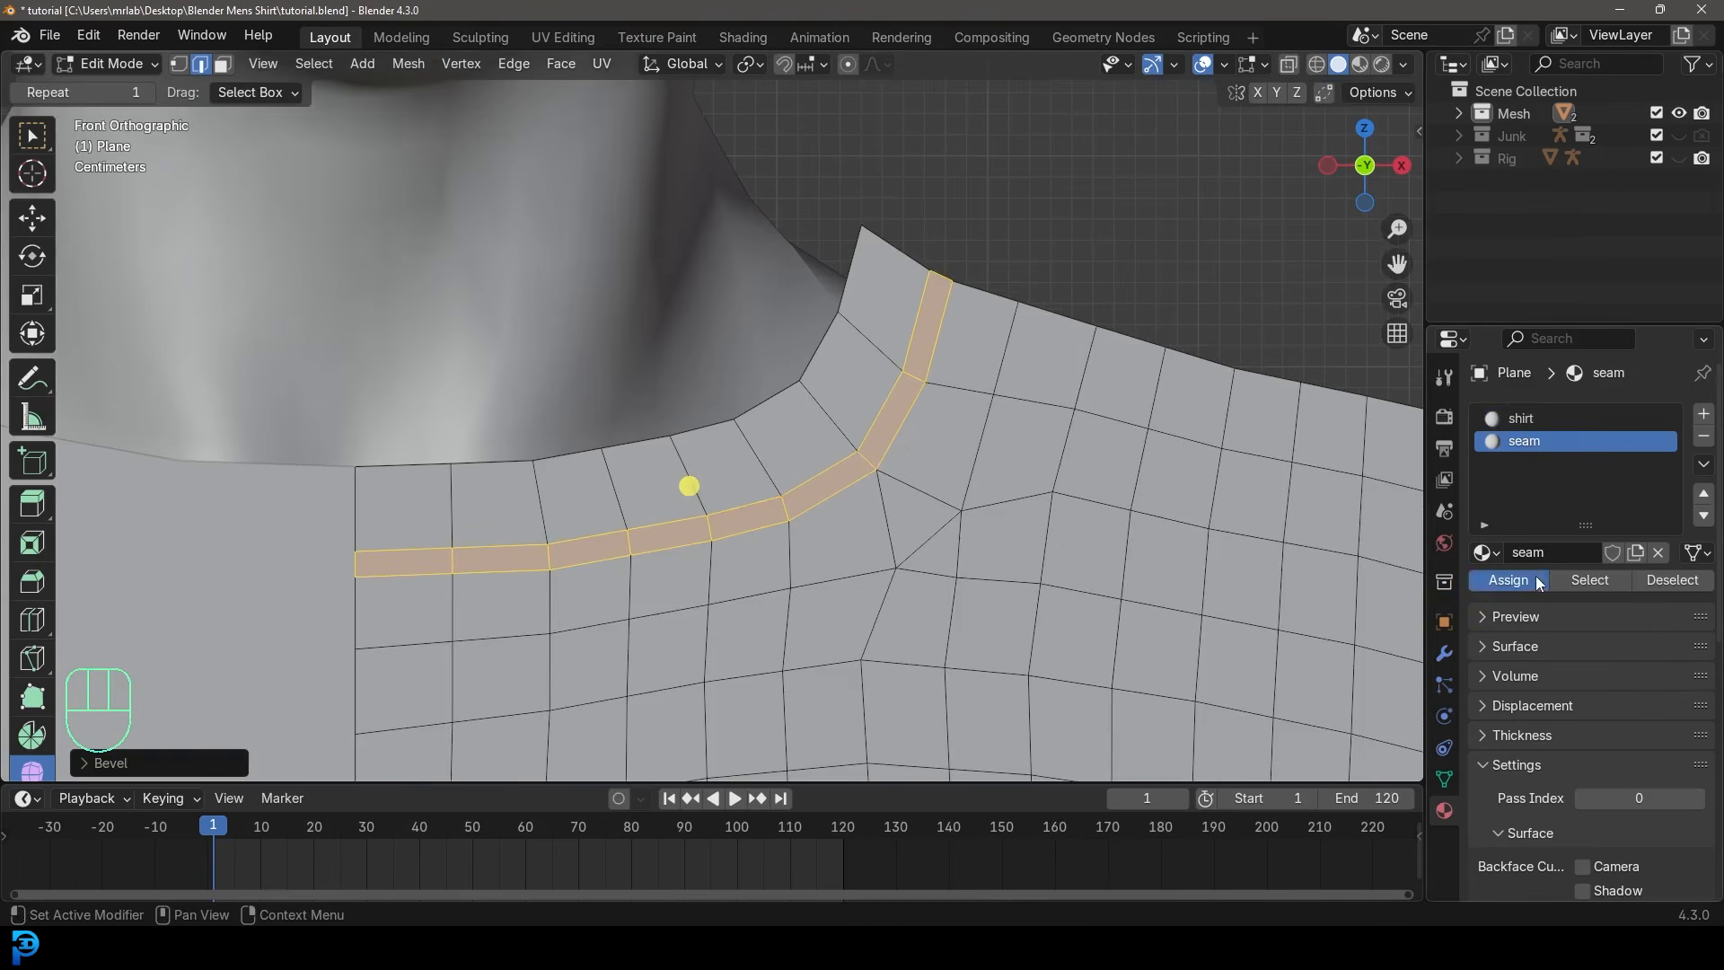
{"action": "left_click", "coordinate": [1536, 579]}
{"action": "scroll", "coordinate": [811, 560], "scroll_direction": "down", "scroll_amount": 3}
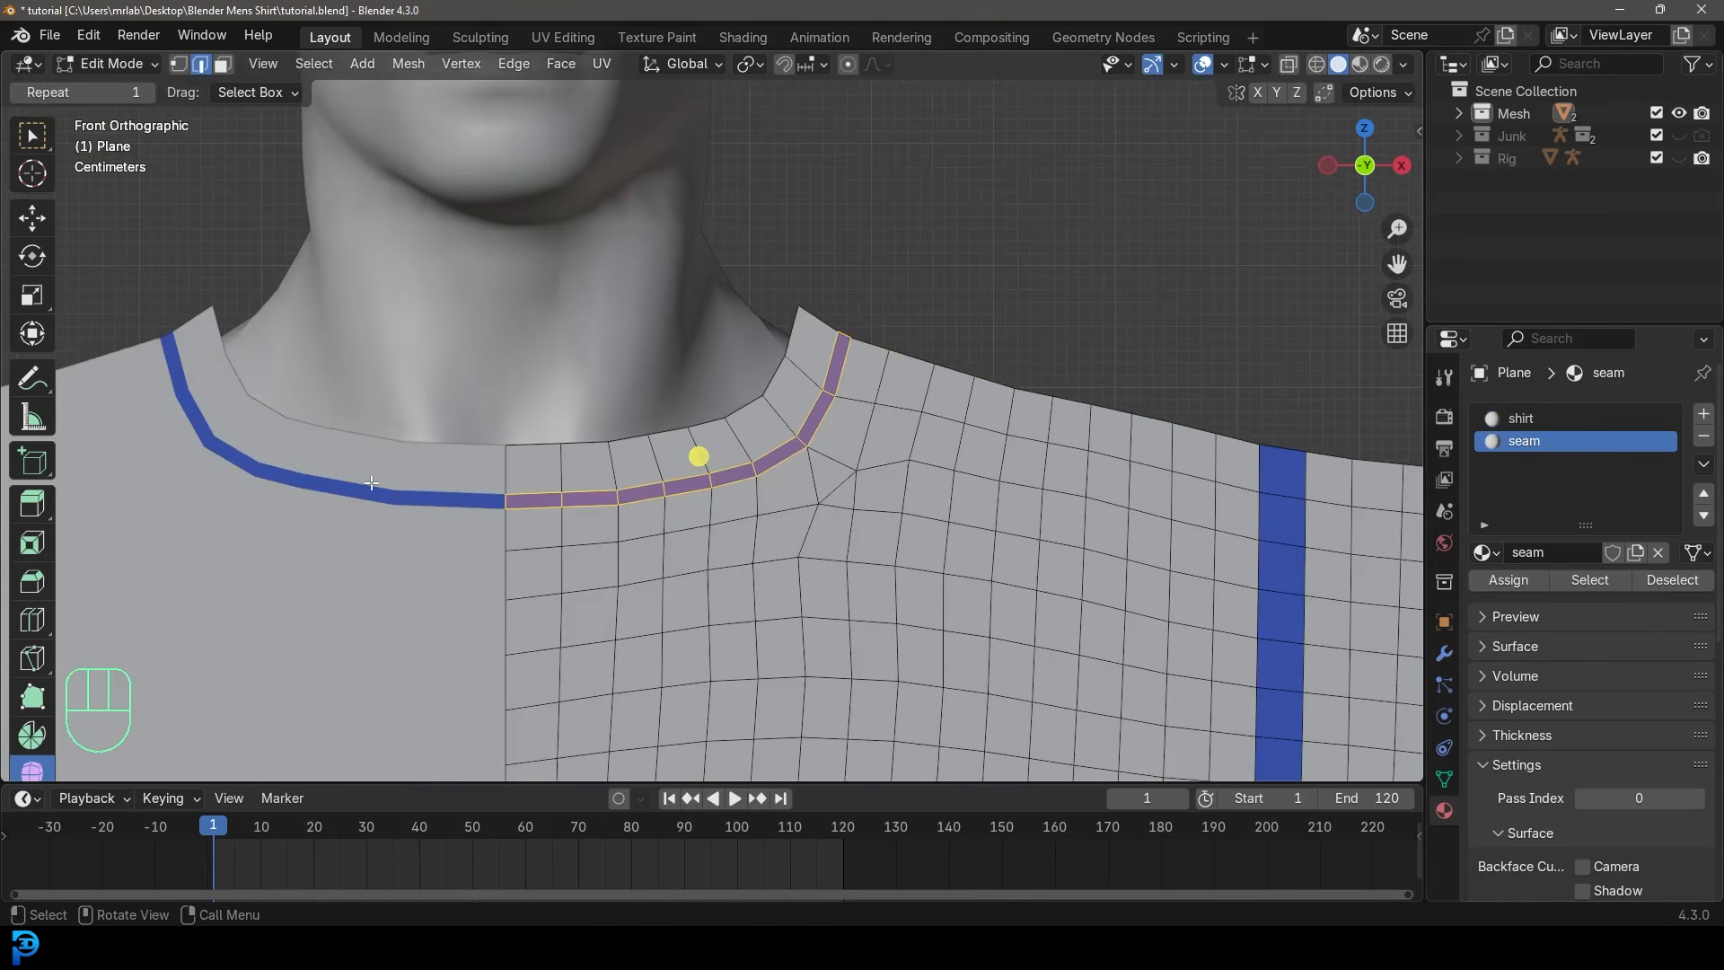
{"action": "scroll", "coordinate": [719, 413], "scroll_direction": "down", "scroll_amount": 6}
{"action": "scroll", "coordinate": [849, 422], "scroll_direction": "down", "scroll_amount": 2}
{"action": "middle_click_drag", "start_coordinate": [828, 598], "coordinate": [828, 435], "text": "shift"}
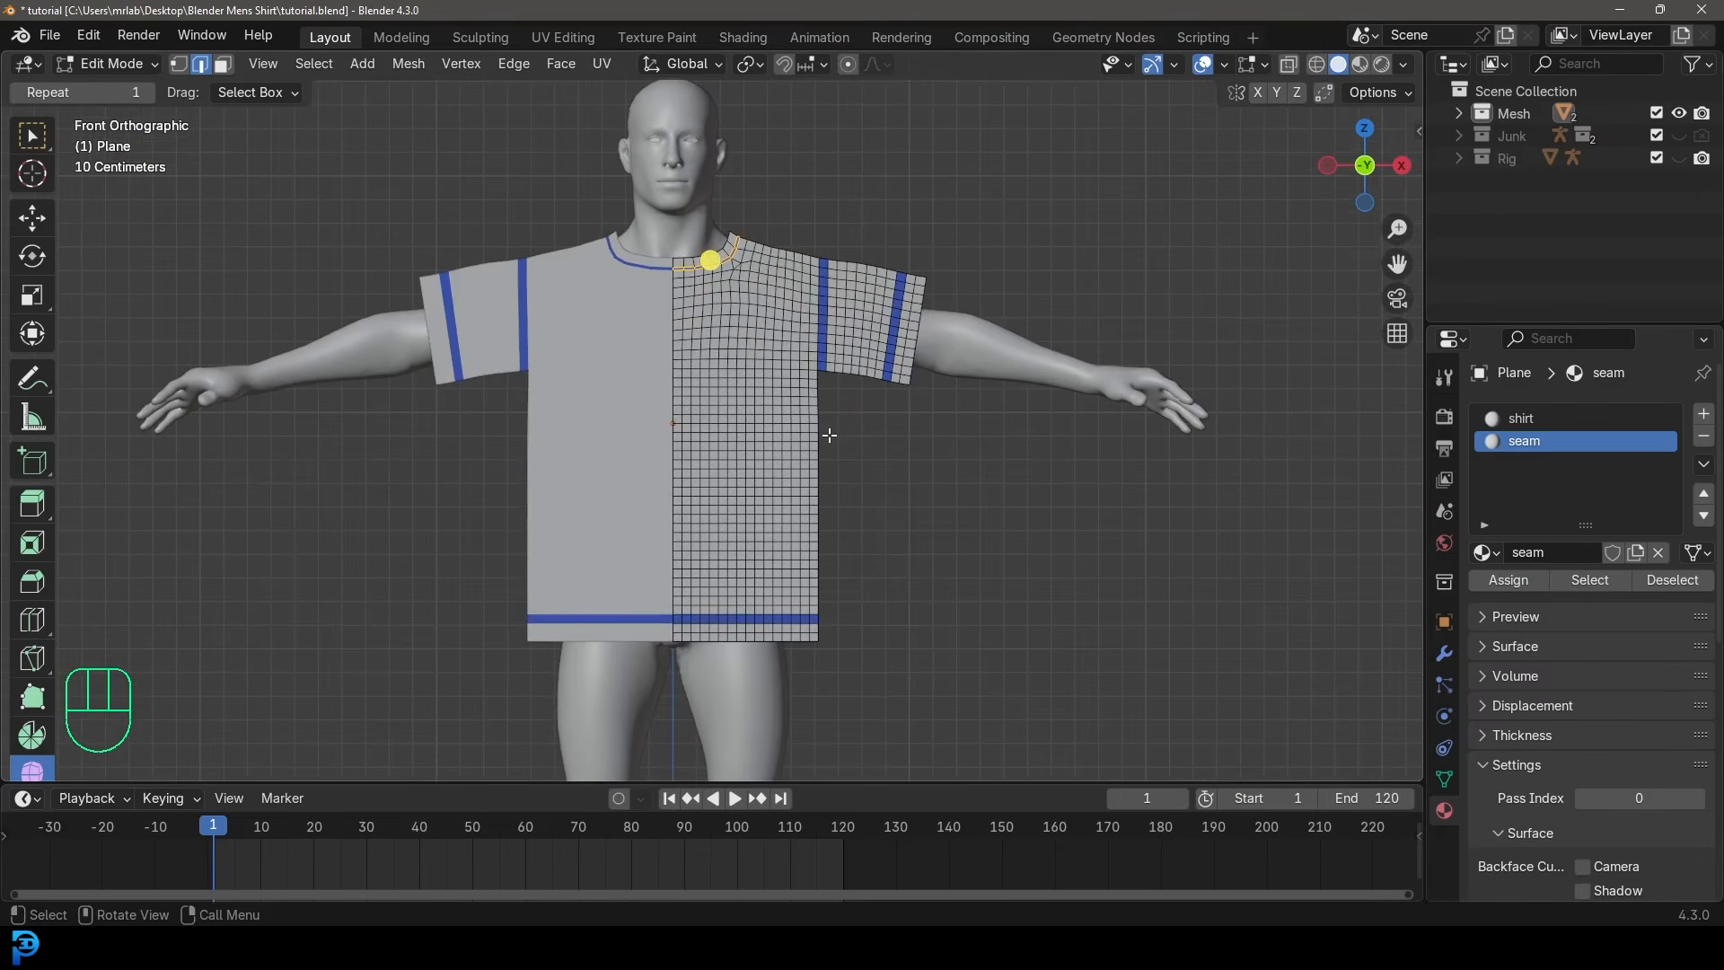
{"action": "scroll", "coordinate": [717, 262], "scroll_direction": "up", "scroll_amount": 5}
{"action": "scroll", "coordinate": [711, 433], "scroll_direction": "down", "scroll_amount": 4}
{"action": "scroll", "coordinate": [712, 435], "scroll_direction": "down", "scroll_amount": 1}
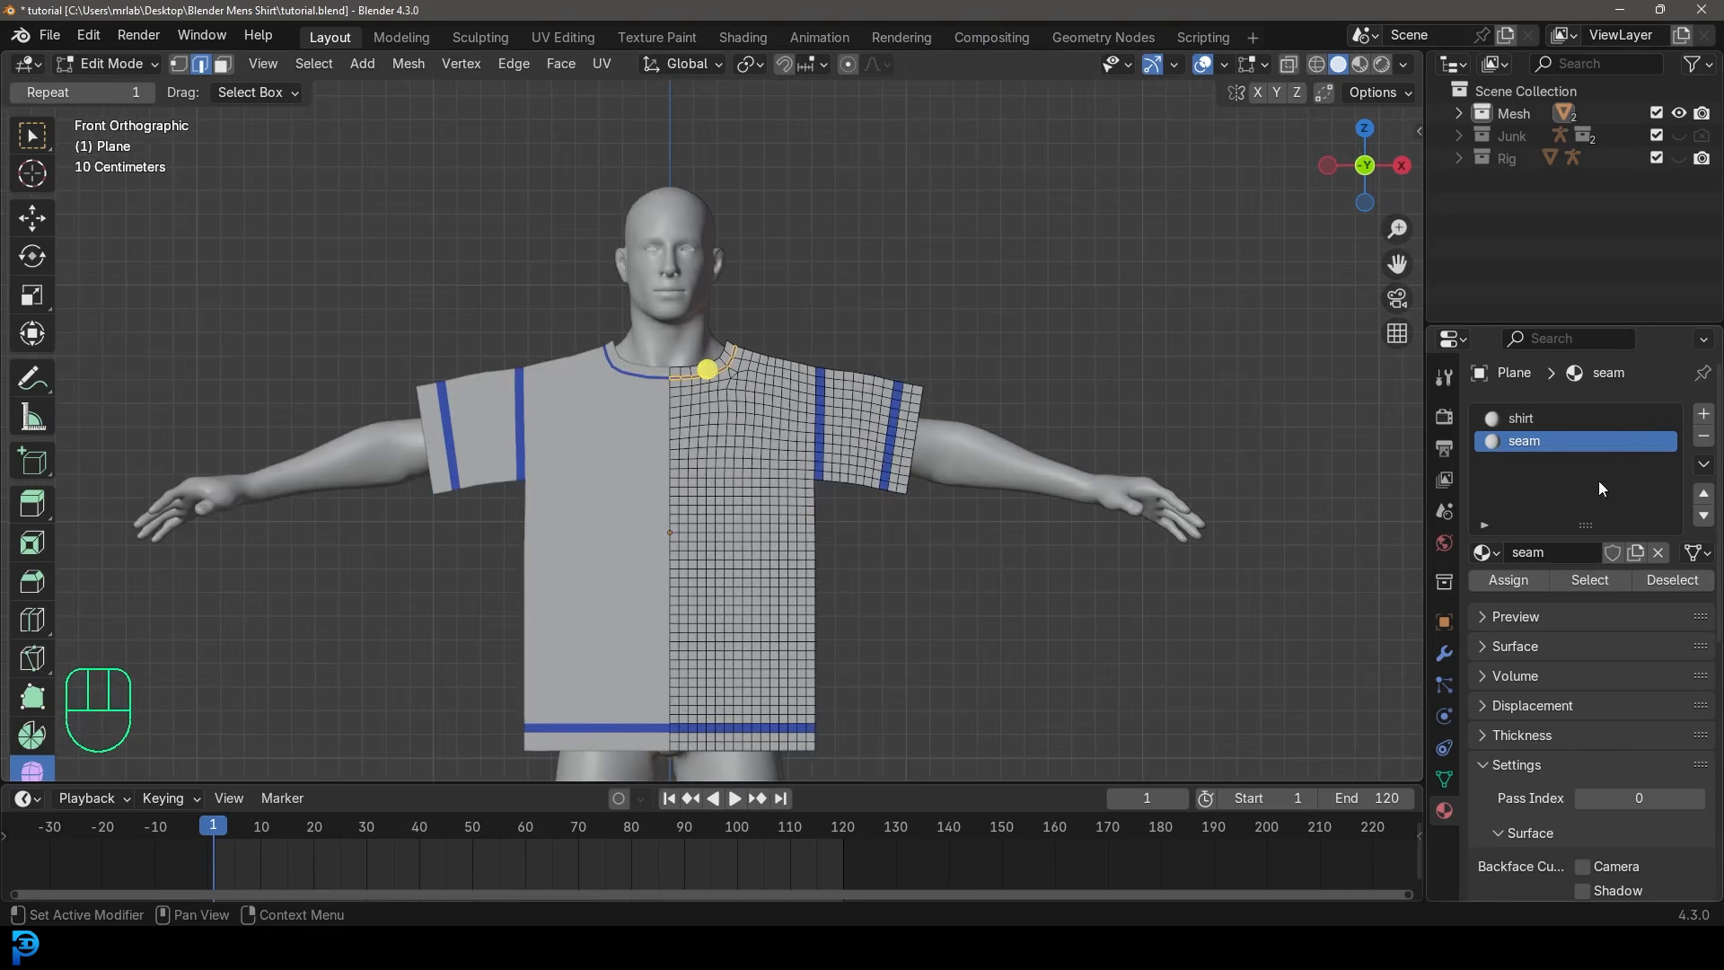
Change the shirt material's viewport display color to light blue.
{"action": "left_click", "coordinate": [1532, 420]}
{"action": "left_click", "coordinate": [1488, 765]}
{"action": "scroll", "coordinate": [1500, 764], "scroll_direction": "down", "scroll_amount": 2}
{"action": "left_click", "coordinate": [1617, 774]}
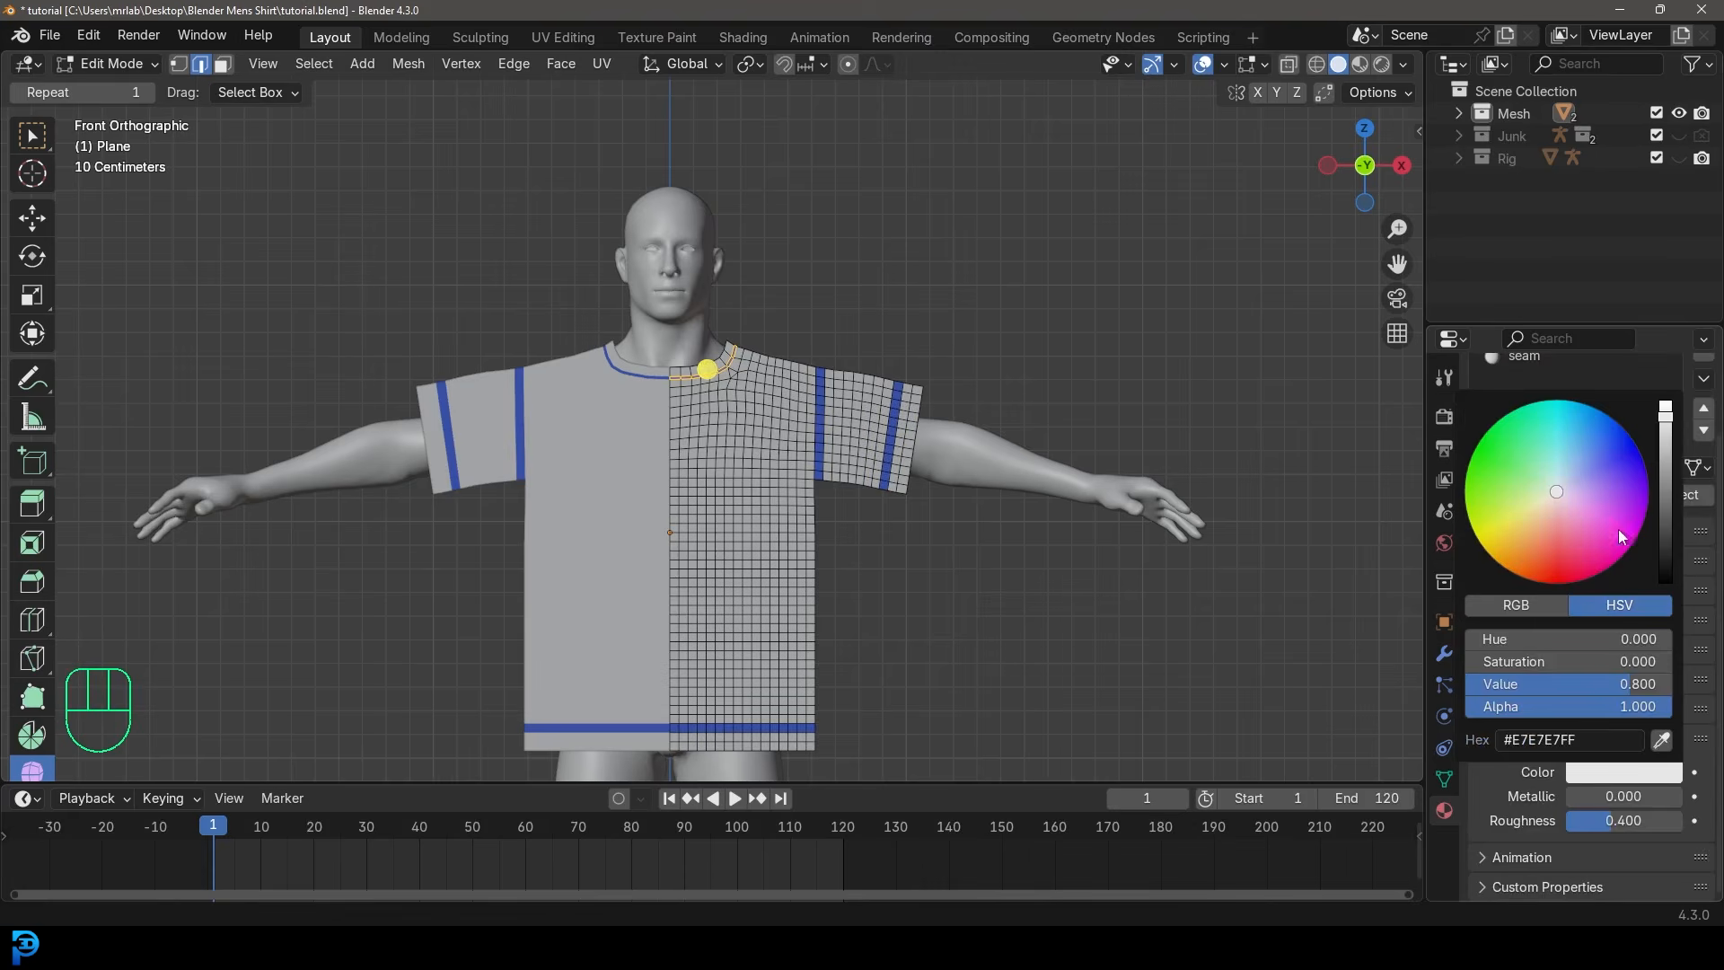
{"action": "left_click", "coordinate": [1552, 551]}
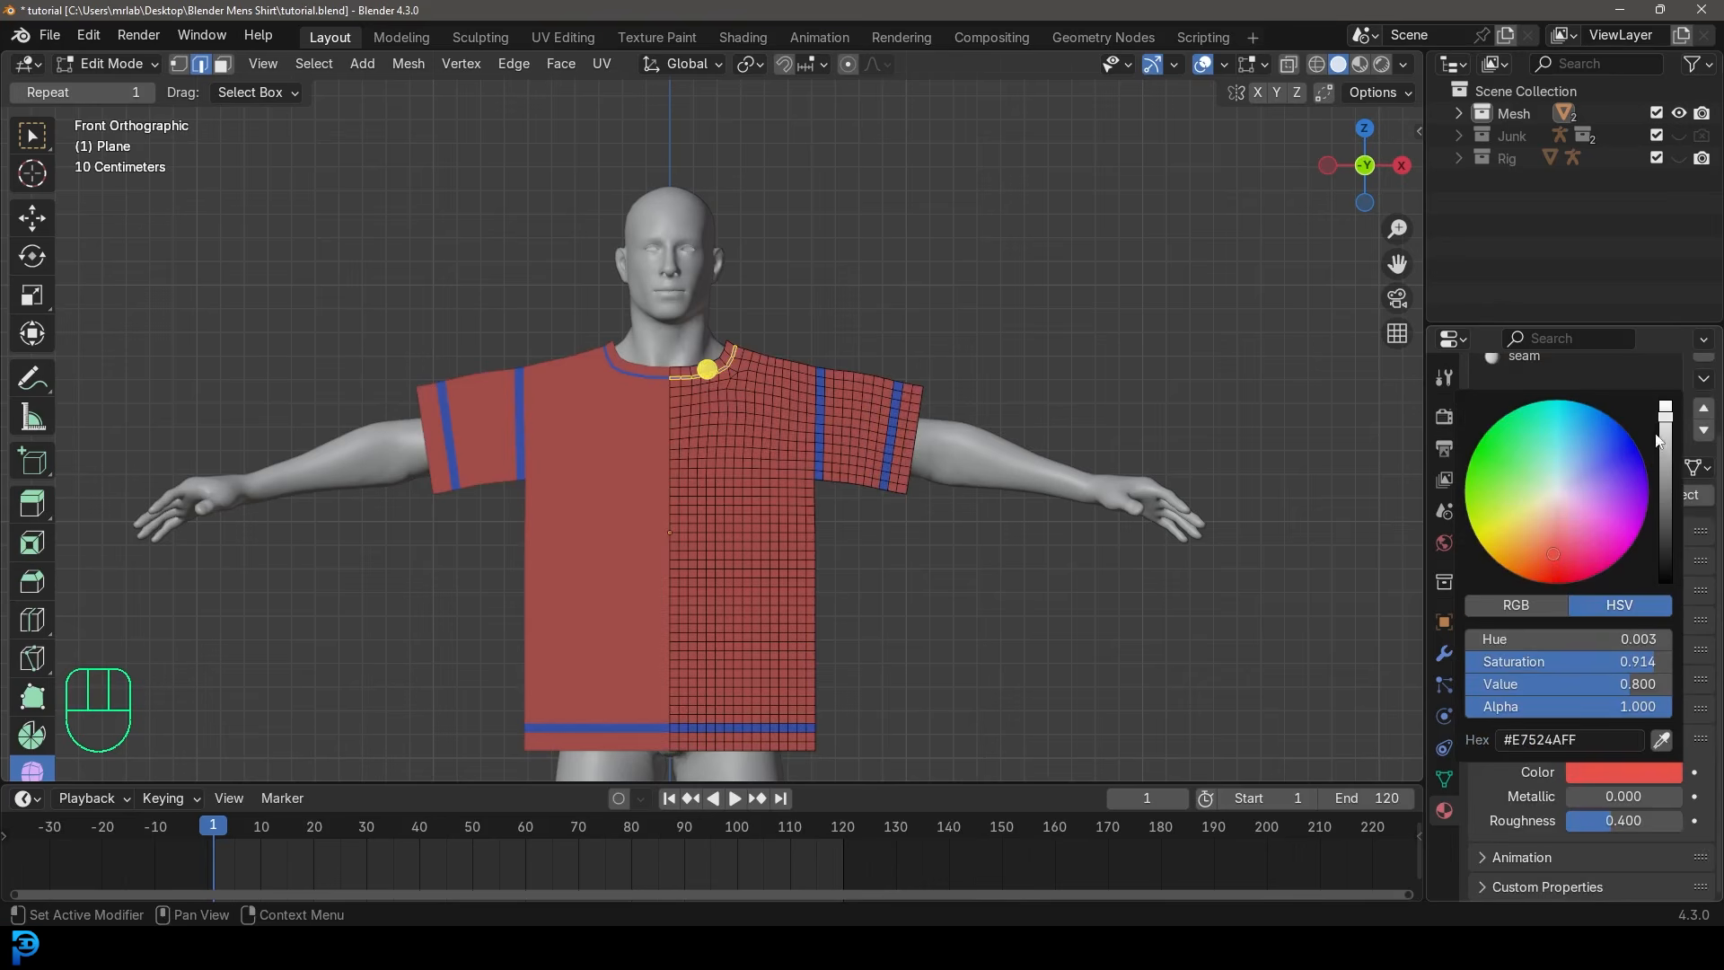
{"action": "left_click_drag", "start_coordinate": [1554, 517], "coordinate": [1574, 468]}
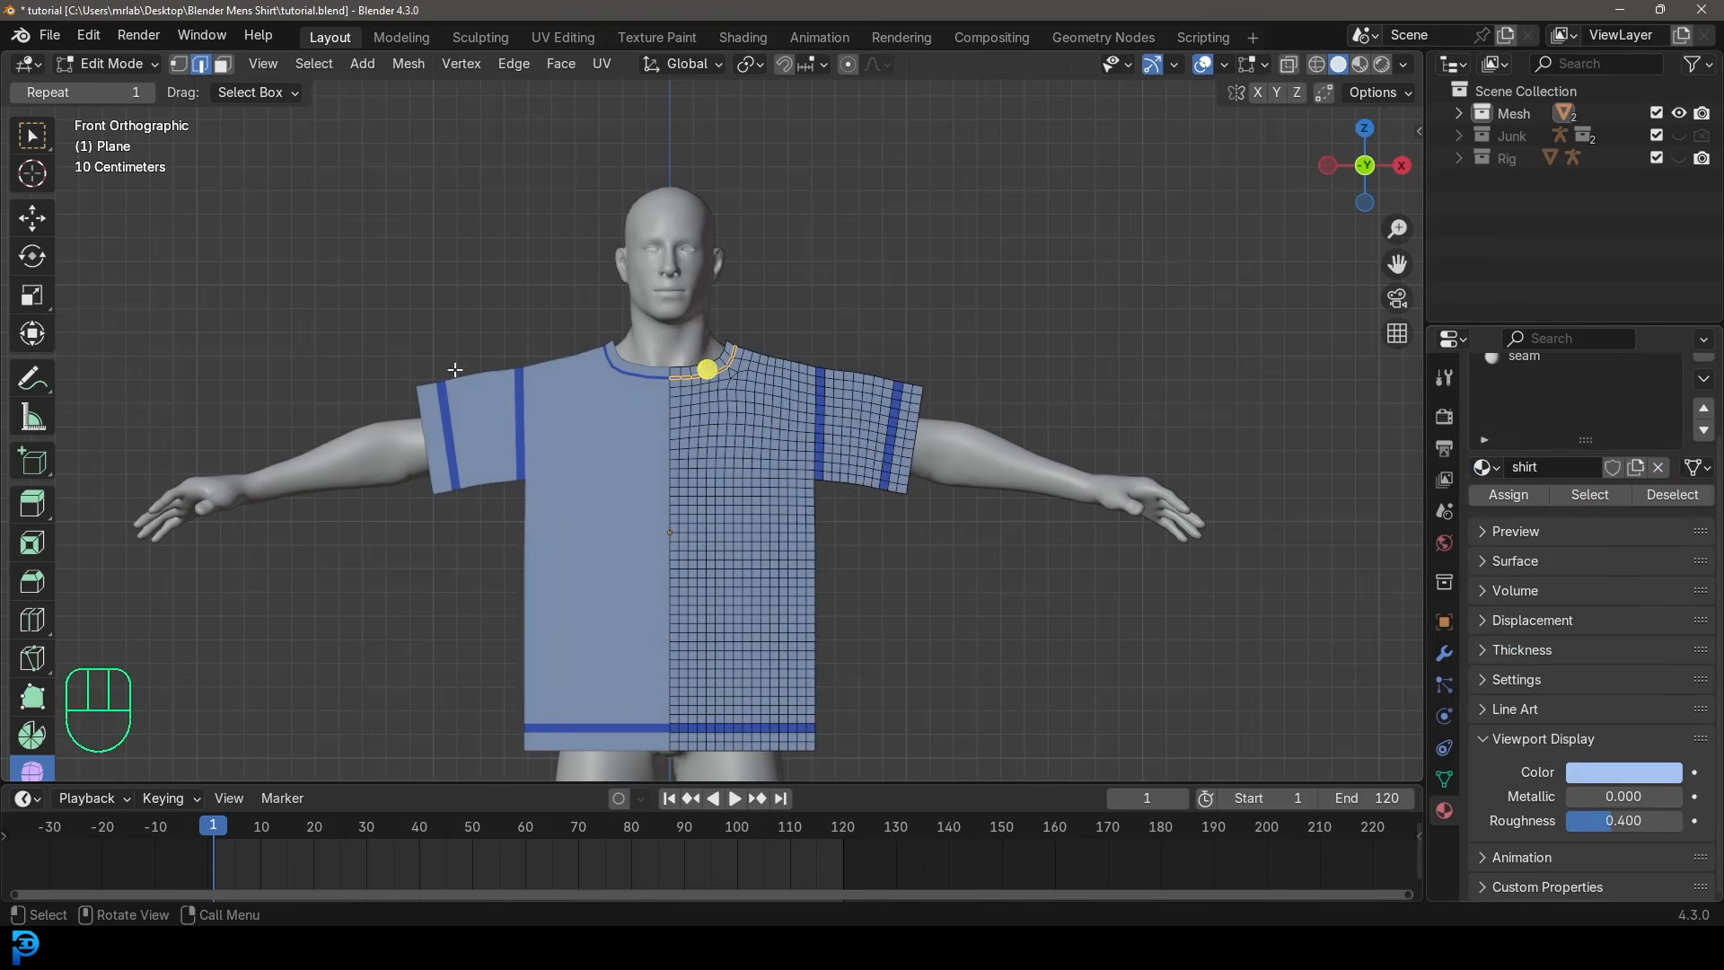
Clear the selection and select the loop of faces forming the collar band inside the neckline seam.
{"action": "scroll", "coordinate": [914, 398], "scroll_direction": "up", "scroll_amount": 1}
{"action": "left_click", "coordinate": [225, 63]}
{"action": "middle_click_drag", "start_coordinate": [834, 345], "coordinate": [816, 488], "text": "shift"}
{"action": "scroll", "coordinate": [817, 489], "scroll_direction": "up", "scroll_amount": 8}
{"action": "scroll", "coordinate": [753, 641], "scroll_direction": "up", "scroll_amount": 1, "text": "alt"}
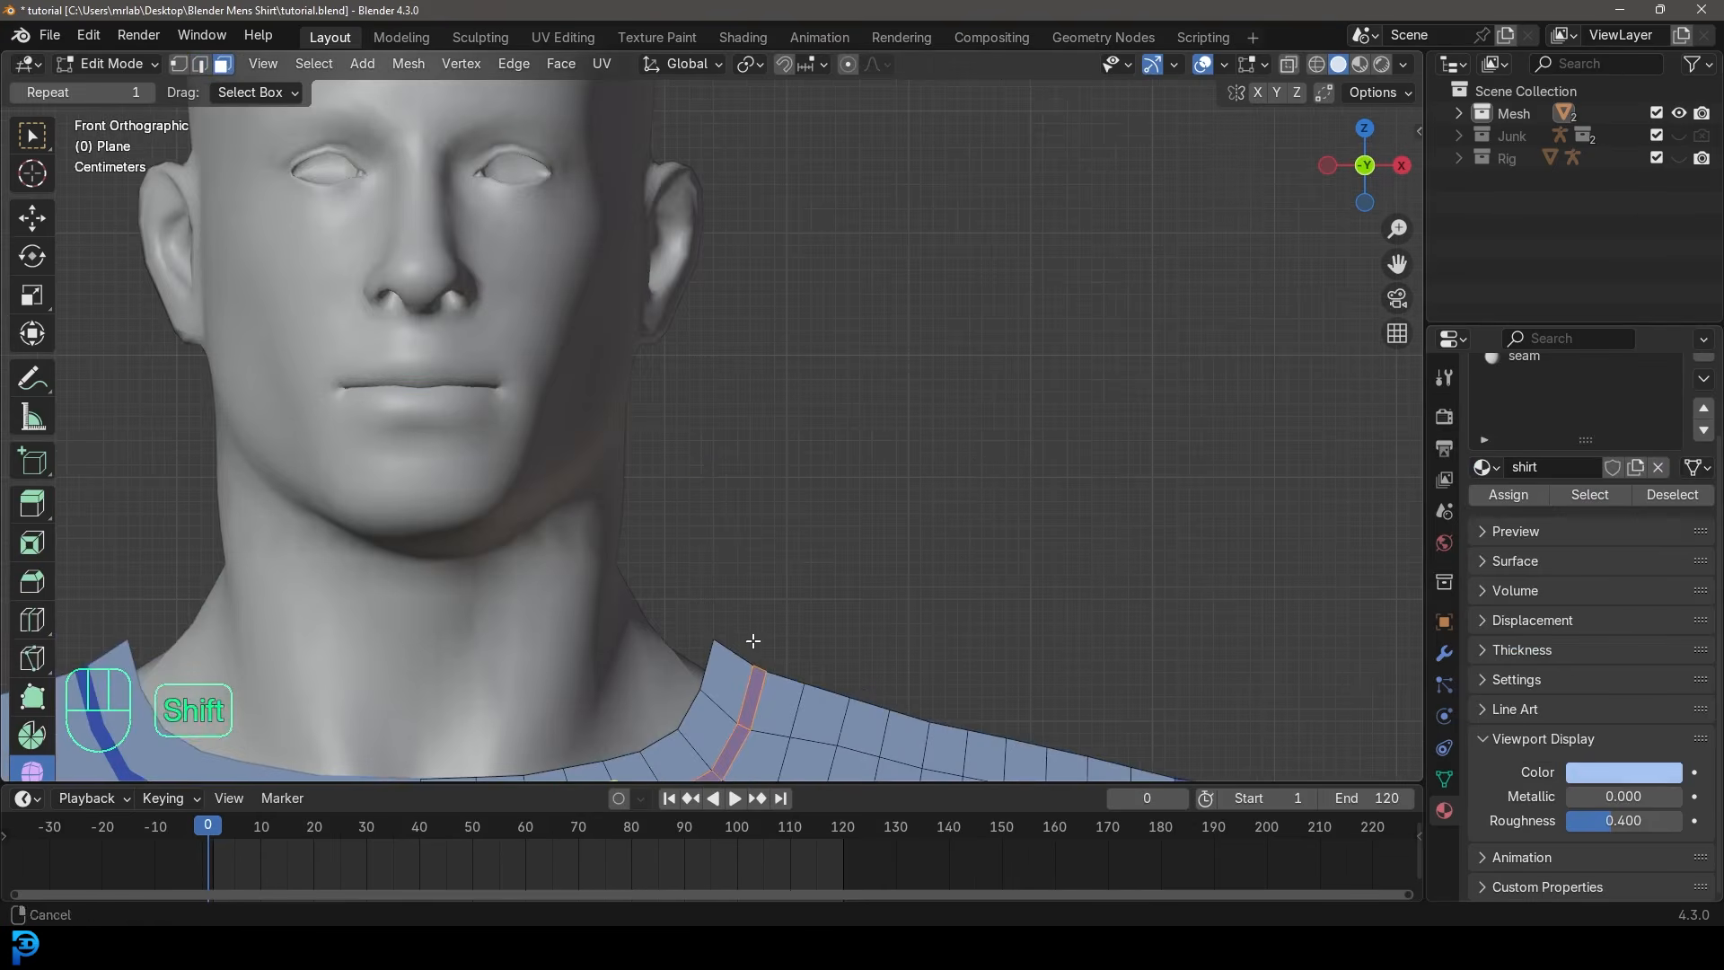
{"action": "middle_click_drag", "start_coordinate": [754, 641], "coordinate": [857, 312], "text": "shift"}
{"action": "scroll", "coordinate": [857, 313], "scroll_direction": "up", "scroll_amount": 4}
{"action": "key", "text": "alt+a"}
{"action": "left_click", "coordinate": [873, 413], "text": "alt+shift"}
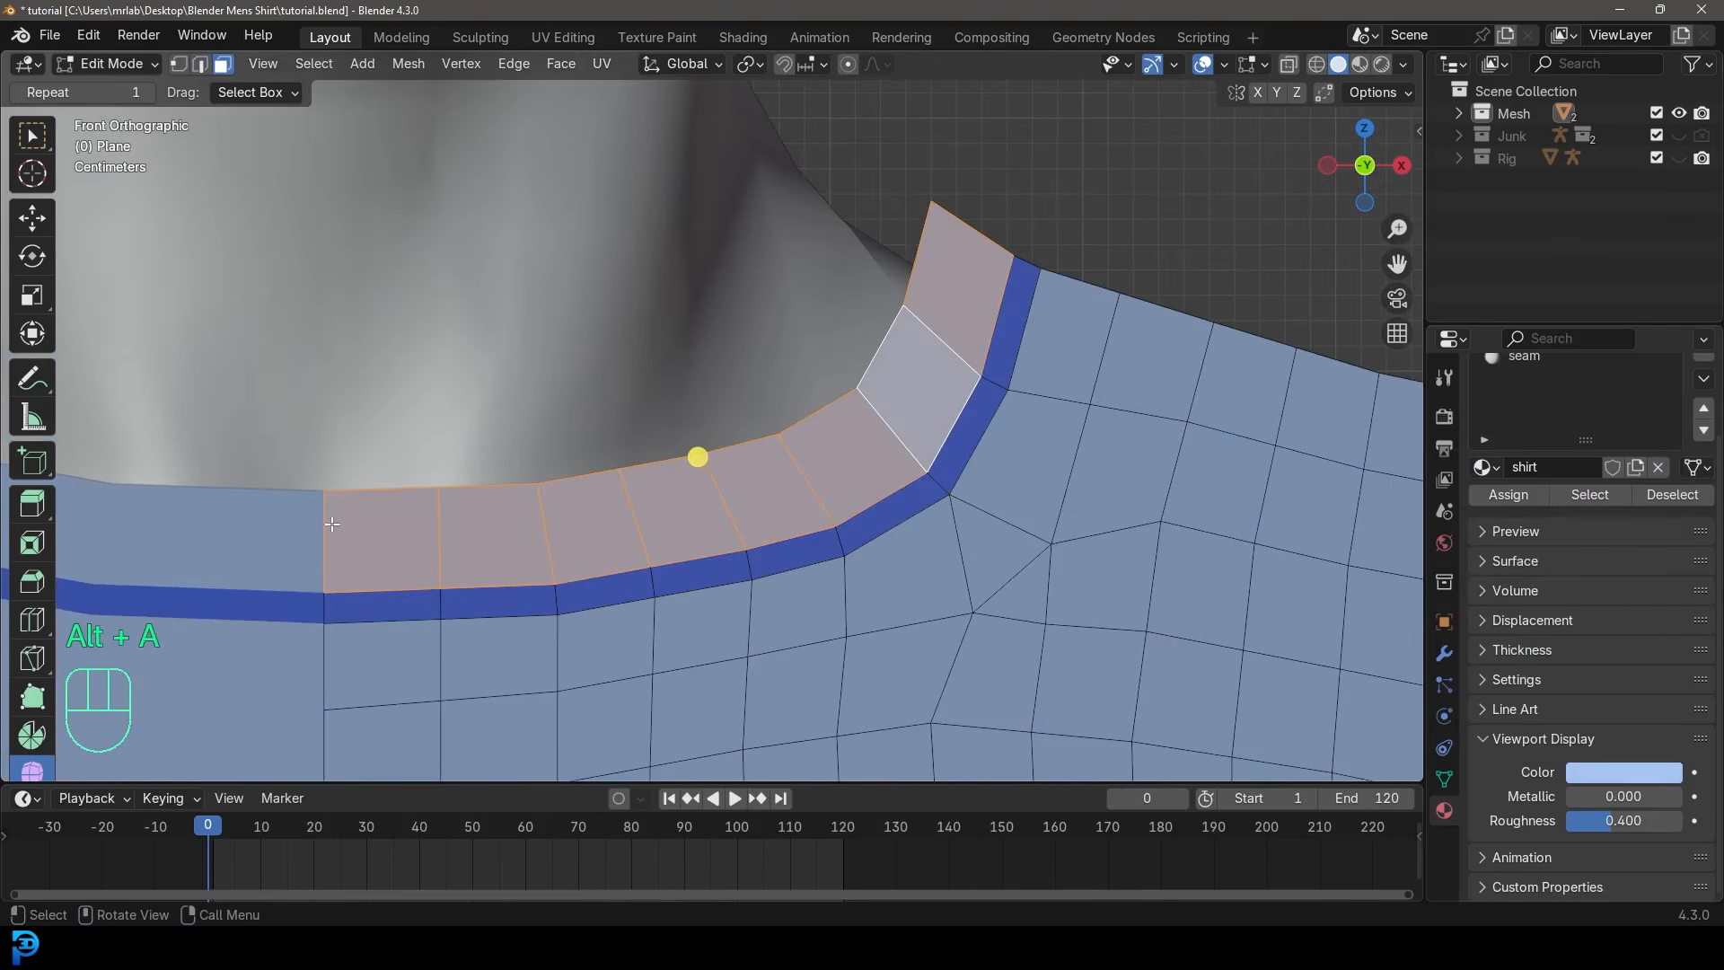
Add the sleeve cuff faces and both face rows below the bottom hem seam to the selection.
{"action": "scroll", "coordinate": [967, 243], "scroll_direction": "down", "scroll_amount": 7}
{"action": "middle_click_drag", "start_coordinate": [979, 395], "coordinate": [834, 389], "text": "shift"}
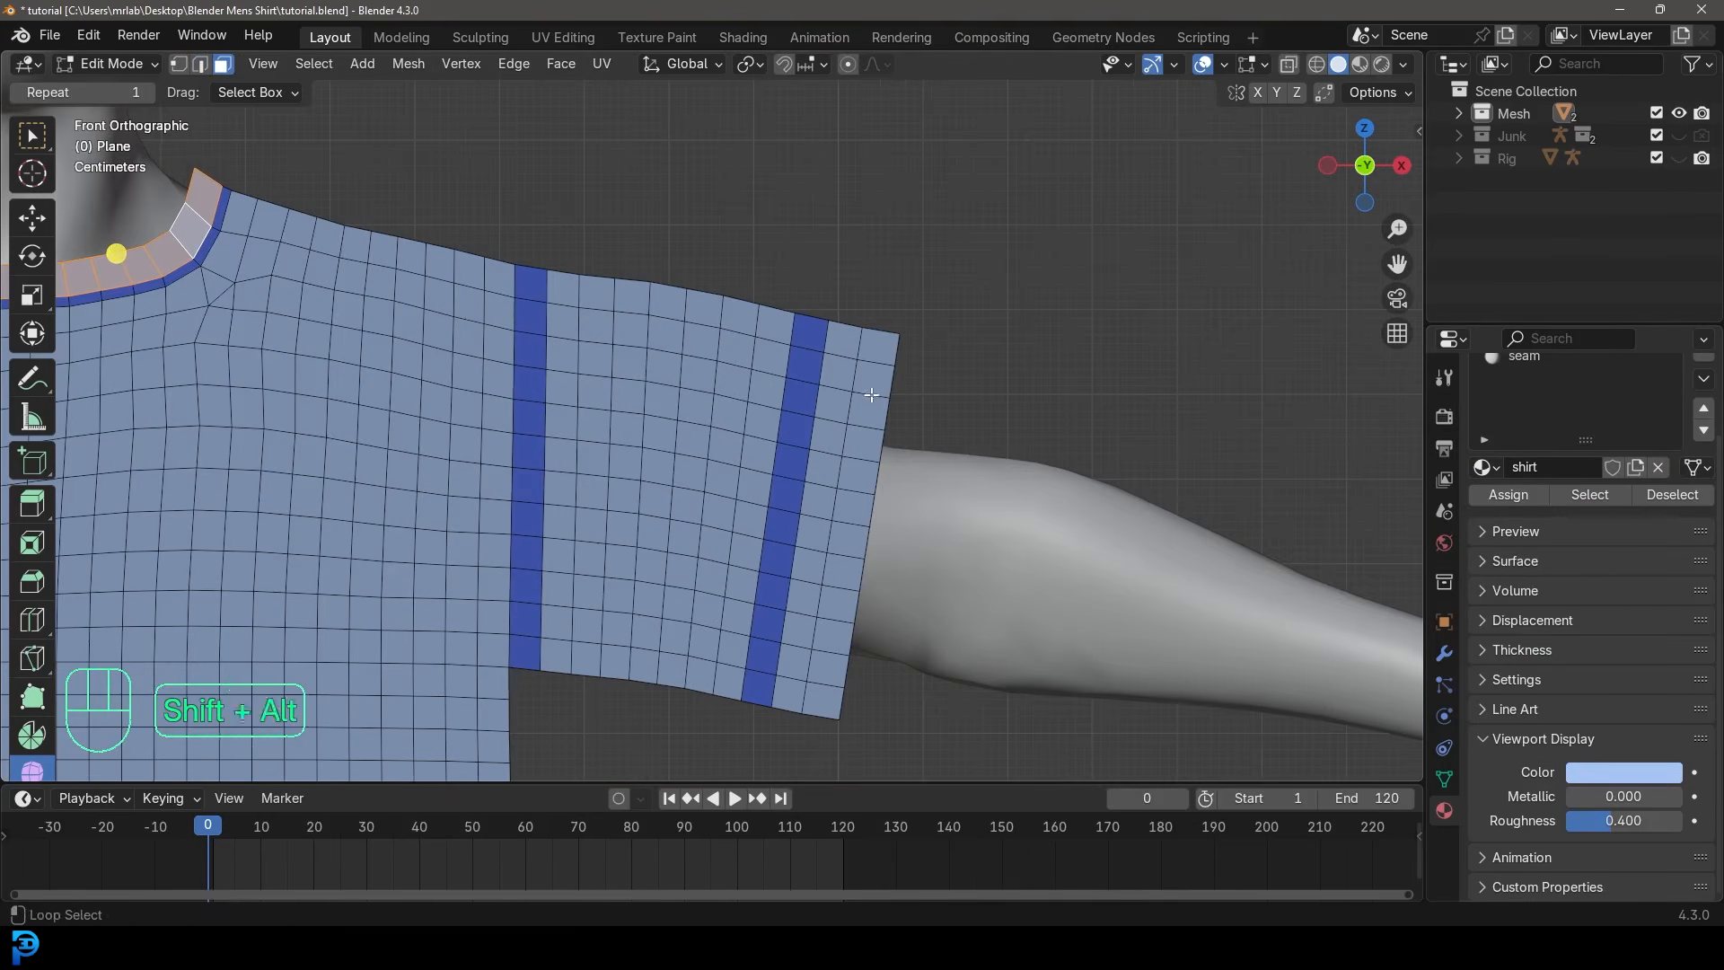
{"action": "left_click", "coordinate": [834, 389], "text": "alt+shift"}
{"action": "scroll", "coordinate": [803, 422], "scroll_direction": "down", "scroll_amount": 7}
{"action": "middle_click_drag", "start_coordinate": [705, 542], "coordinate": [911, 191], "text": "shift"}
{"action": "scroll", "coordinate": [979, 341], "scroll_direction": "up", "scroll_amount": 5}
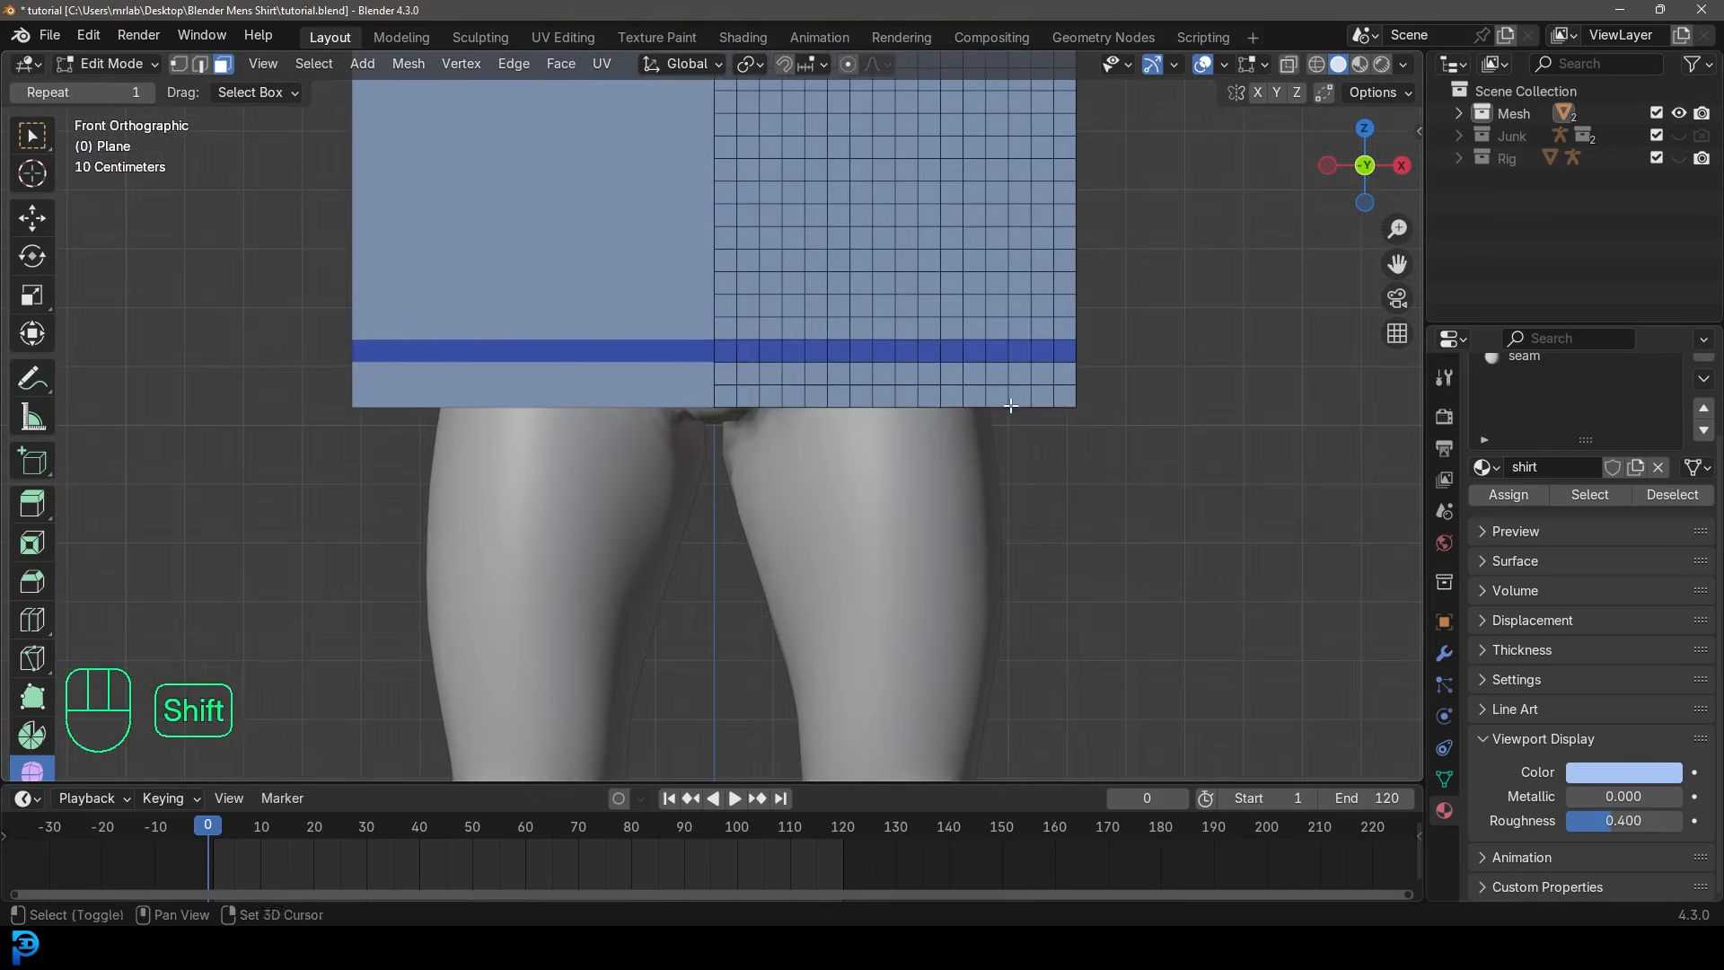
{"action": "left_click", "coordinate": [979, 393], "text": "alt+shift"}
{"action": "left_click", "coordinate": [976, 374], "text": "alt+shift"}
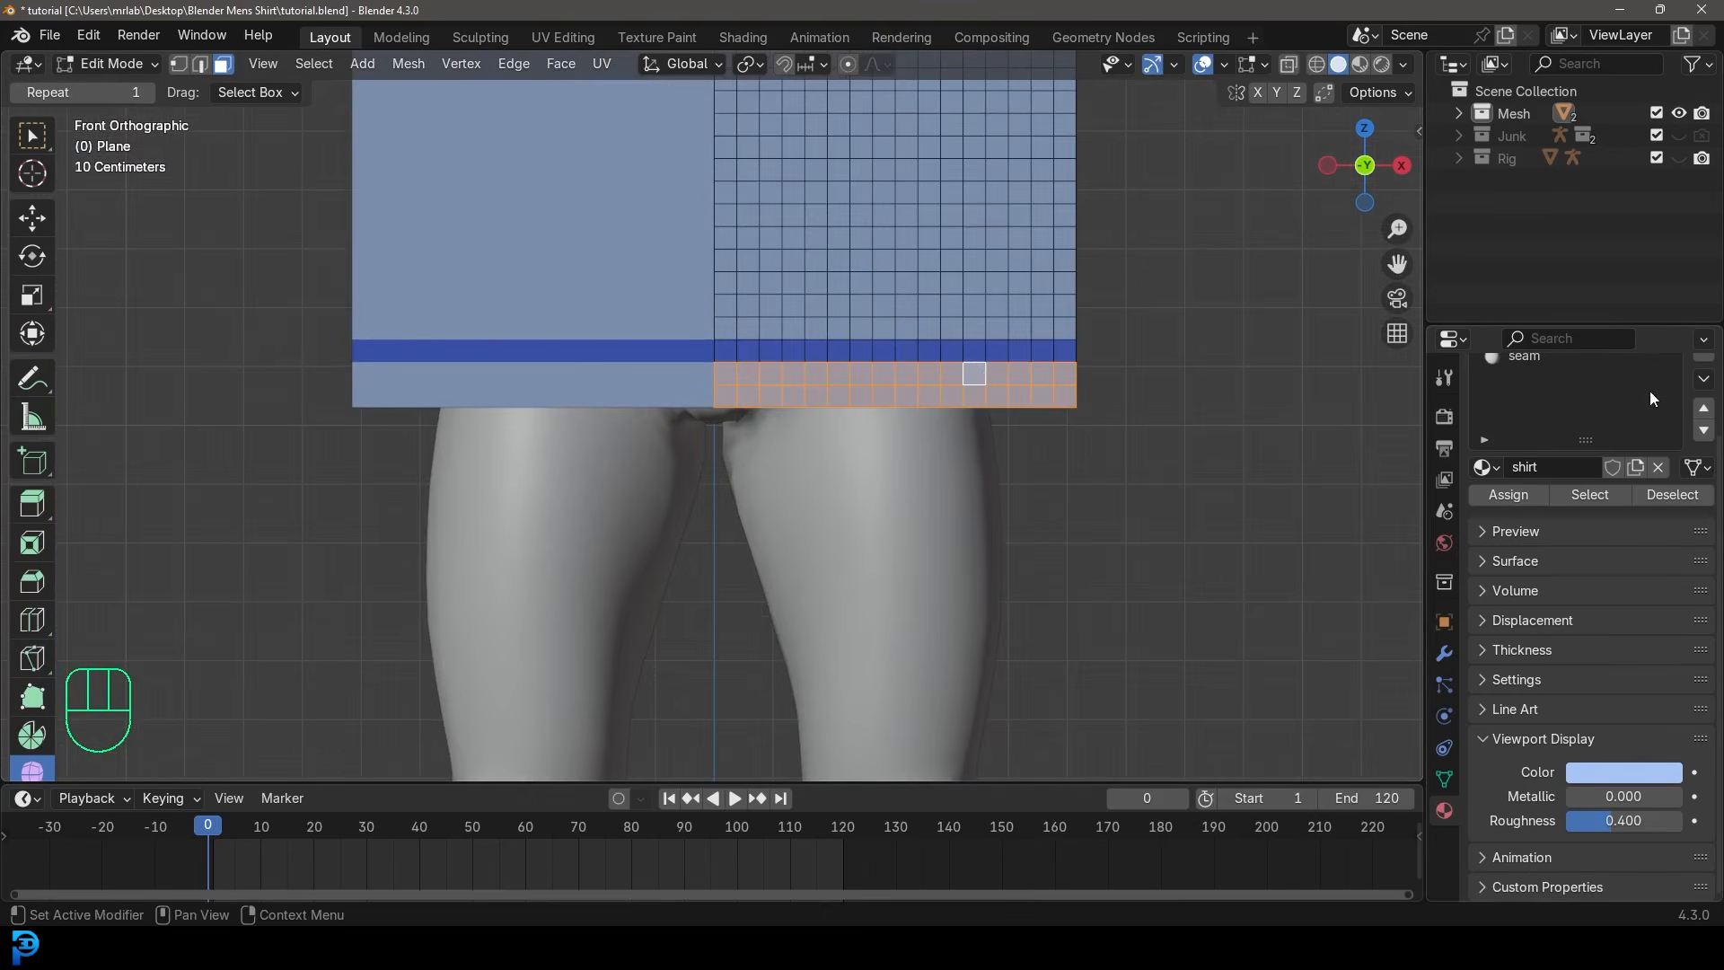
Create a new material, assign it to the selected collar, cuff and hem faces, and set its viewport color to red.
{"action": "scroll", "coordinate": [1662, 370], "scroll_direction": "up", "scroll_amount": 3}
{"action": "left_click", "coordinate": [1703, 414]}
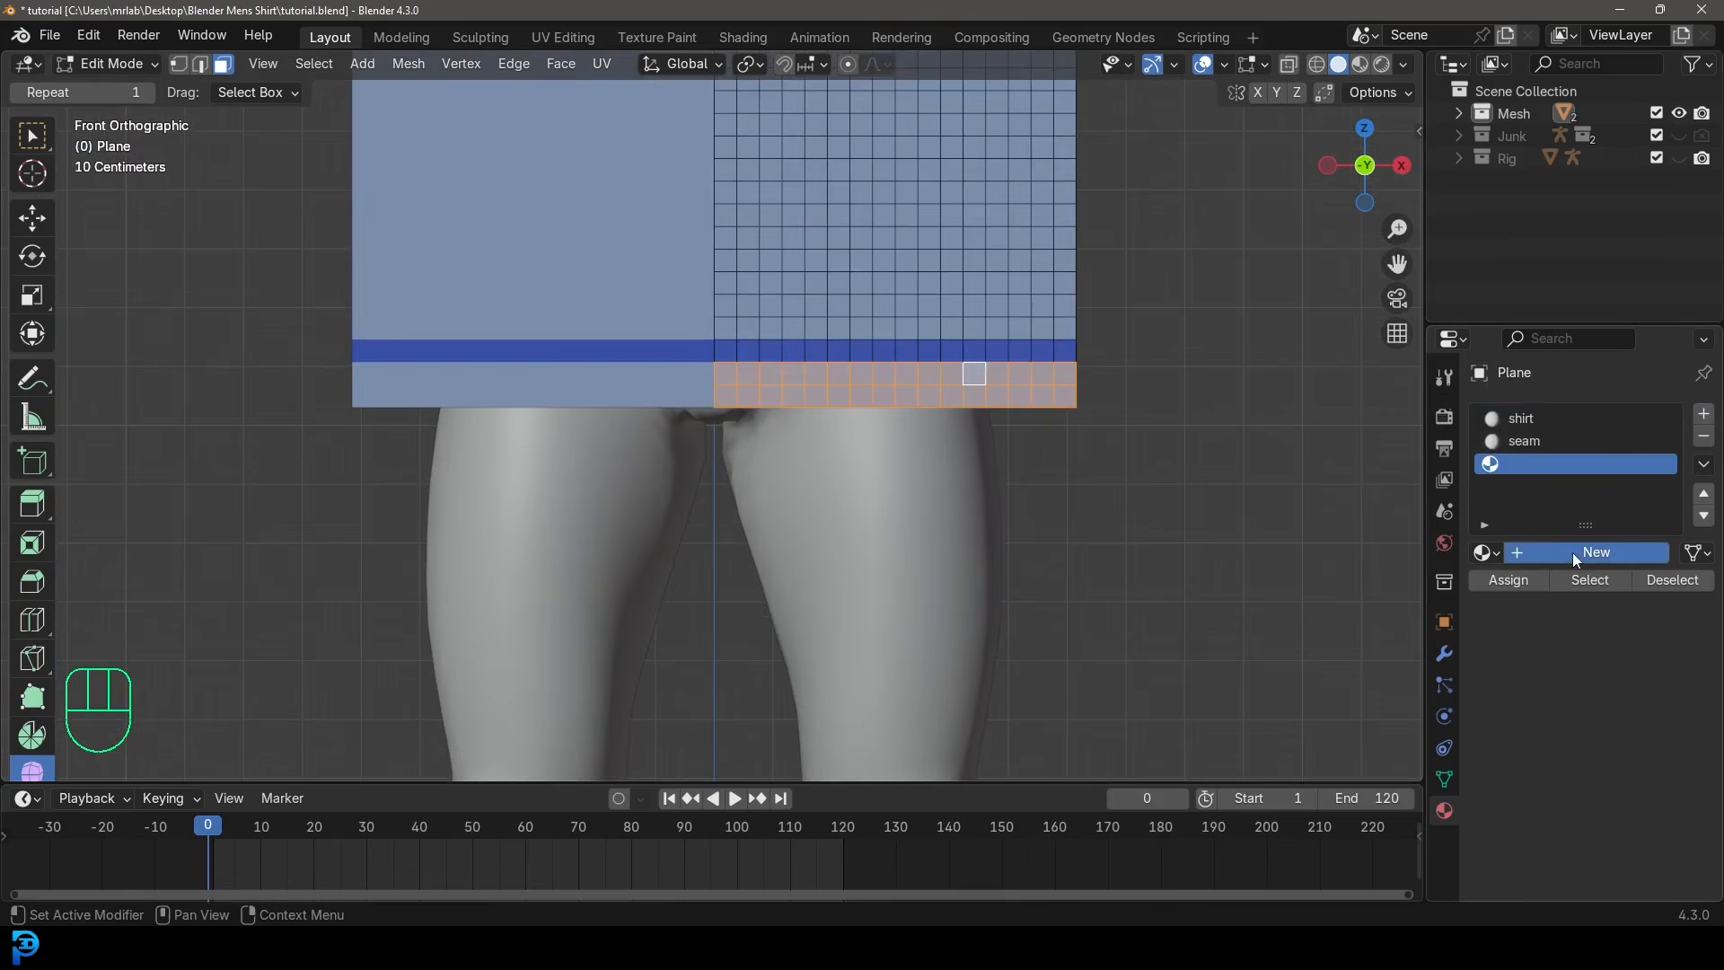
{"action": "left_click", "coordinate": [1540, 556]}
{"action": "left_click", "coordinate": [1515, 582]}
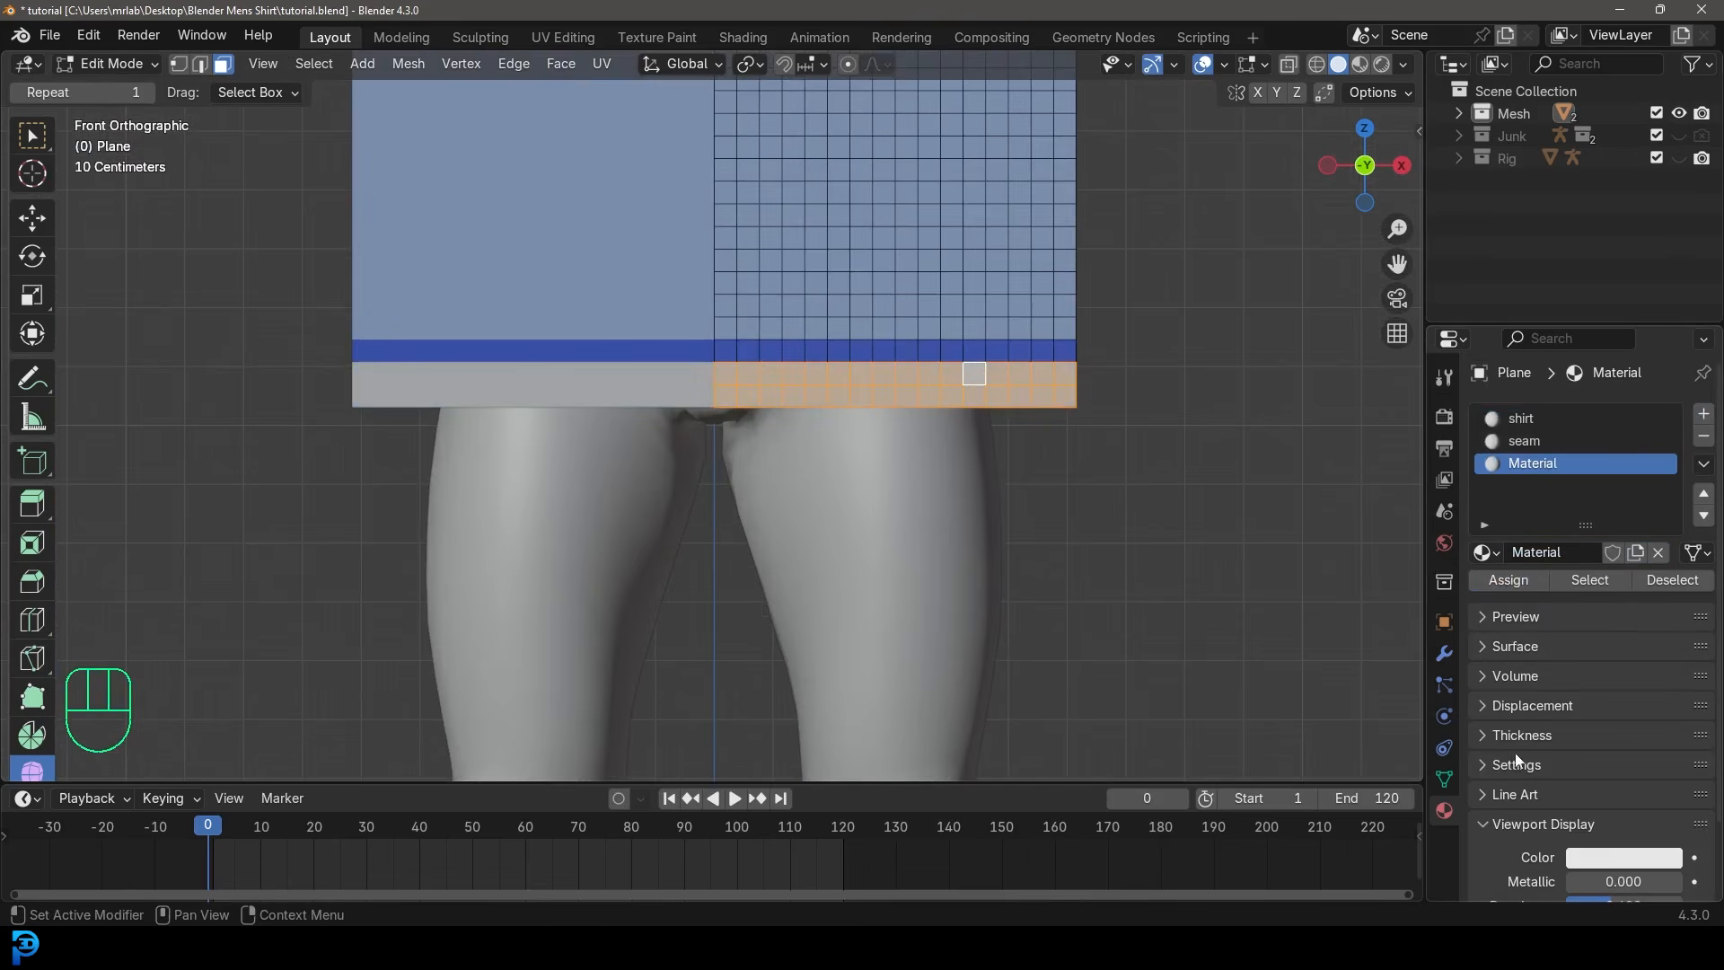
{"action": "left_click", "coordinate": [1651, 859]}
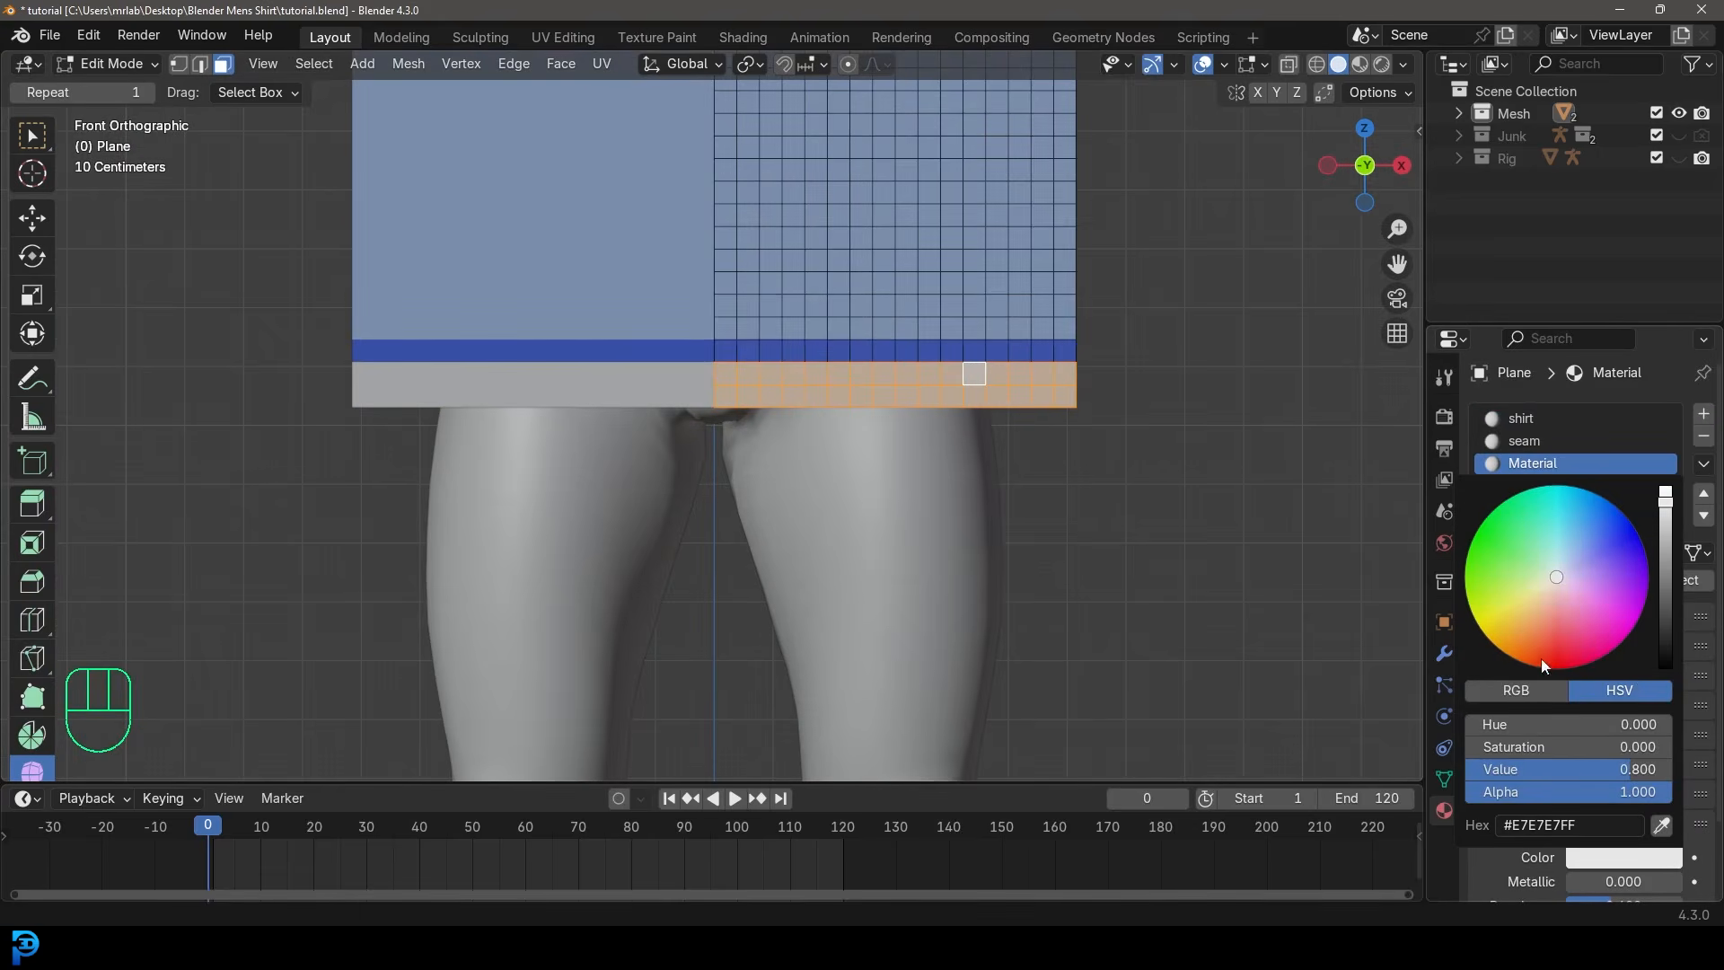
{"action": "left_click", "coordinate": [1555, 651]}
Select the entire shirt panel and extrude it about 0.8 m backward past the body.
{"action": "scroll", "coordinate": [773, 446], "scroll_direction": "down", "scroll_amount": 7}
{"action": "middle_click_drag", "start_coordinate": [792, 431], "coordinate": [835, 495], "text": "shift"}
{"action": "middle_click_drag", "start_coordinate": [862, 420], "coordinate": [664, 486]}
{"action": "key", "text": "a"}
{"action": "key", "text": "e"}
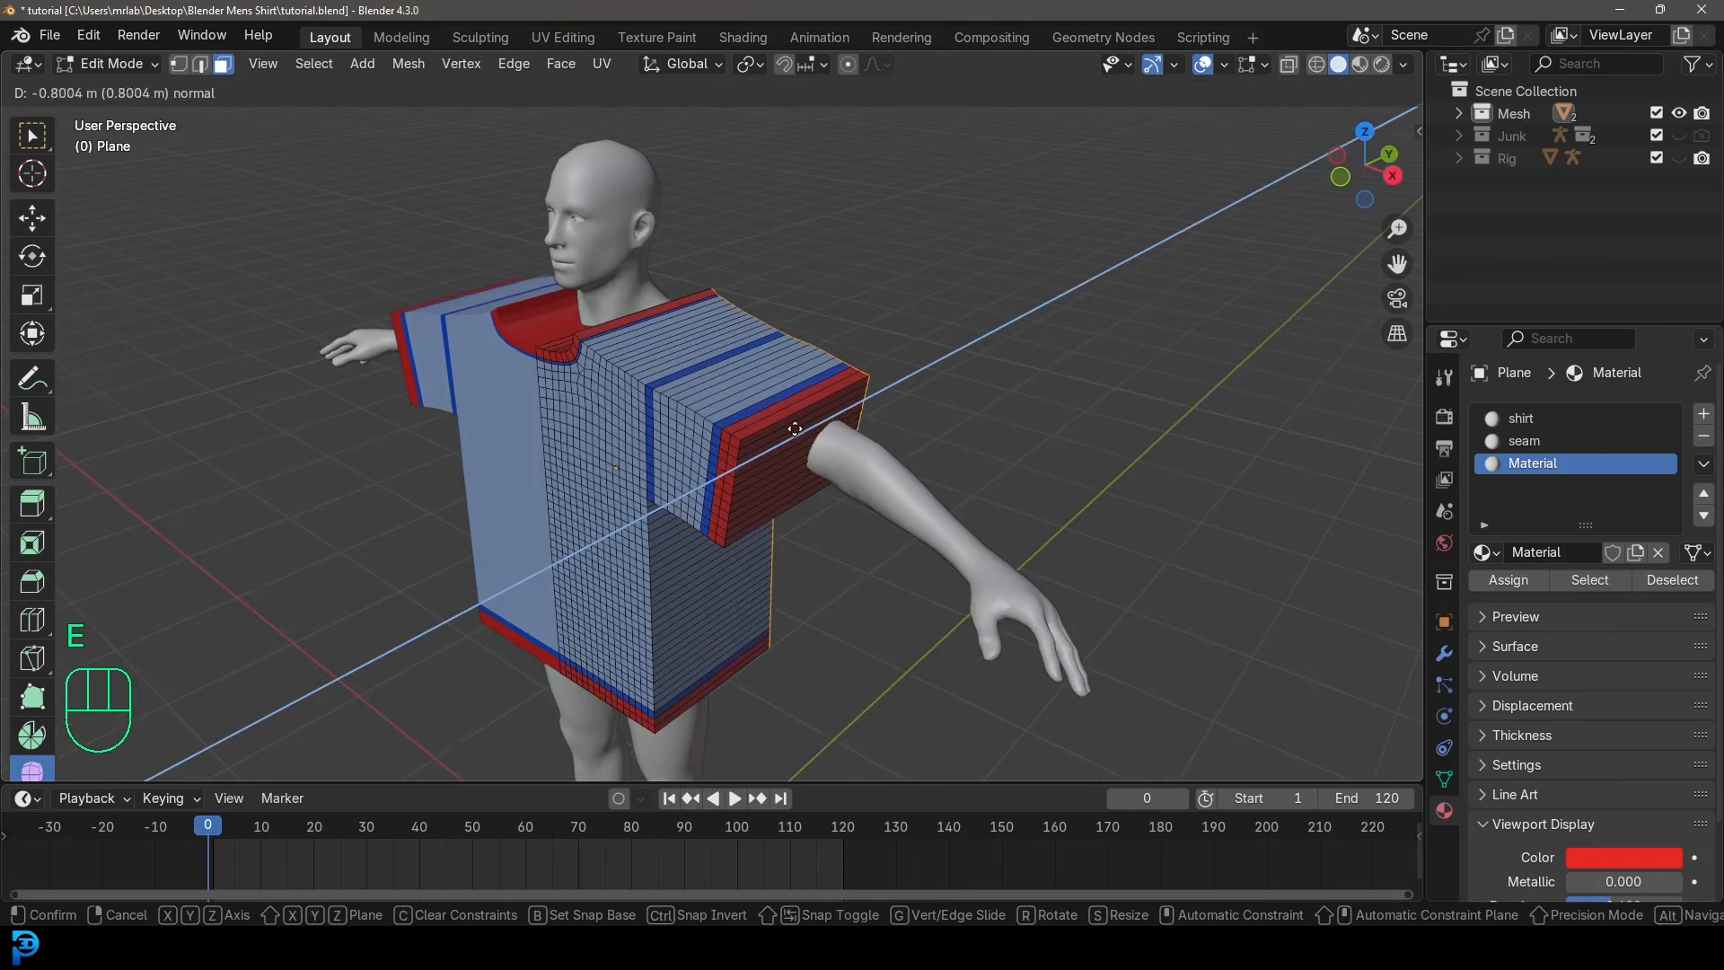
{"action": "left_click", "coordinate": [795, 423]}
Examine the extruded shirt's depth and face normal directions around the body in wireframe, and return to solid shading.
{"action": "middle_click_drag", "start_coordinate": [795, 424], "coordinate": [645, 335]}
{"action": "key", "text": "KP_3"}
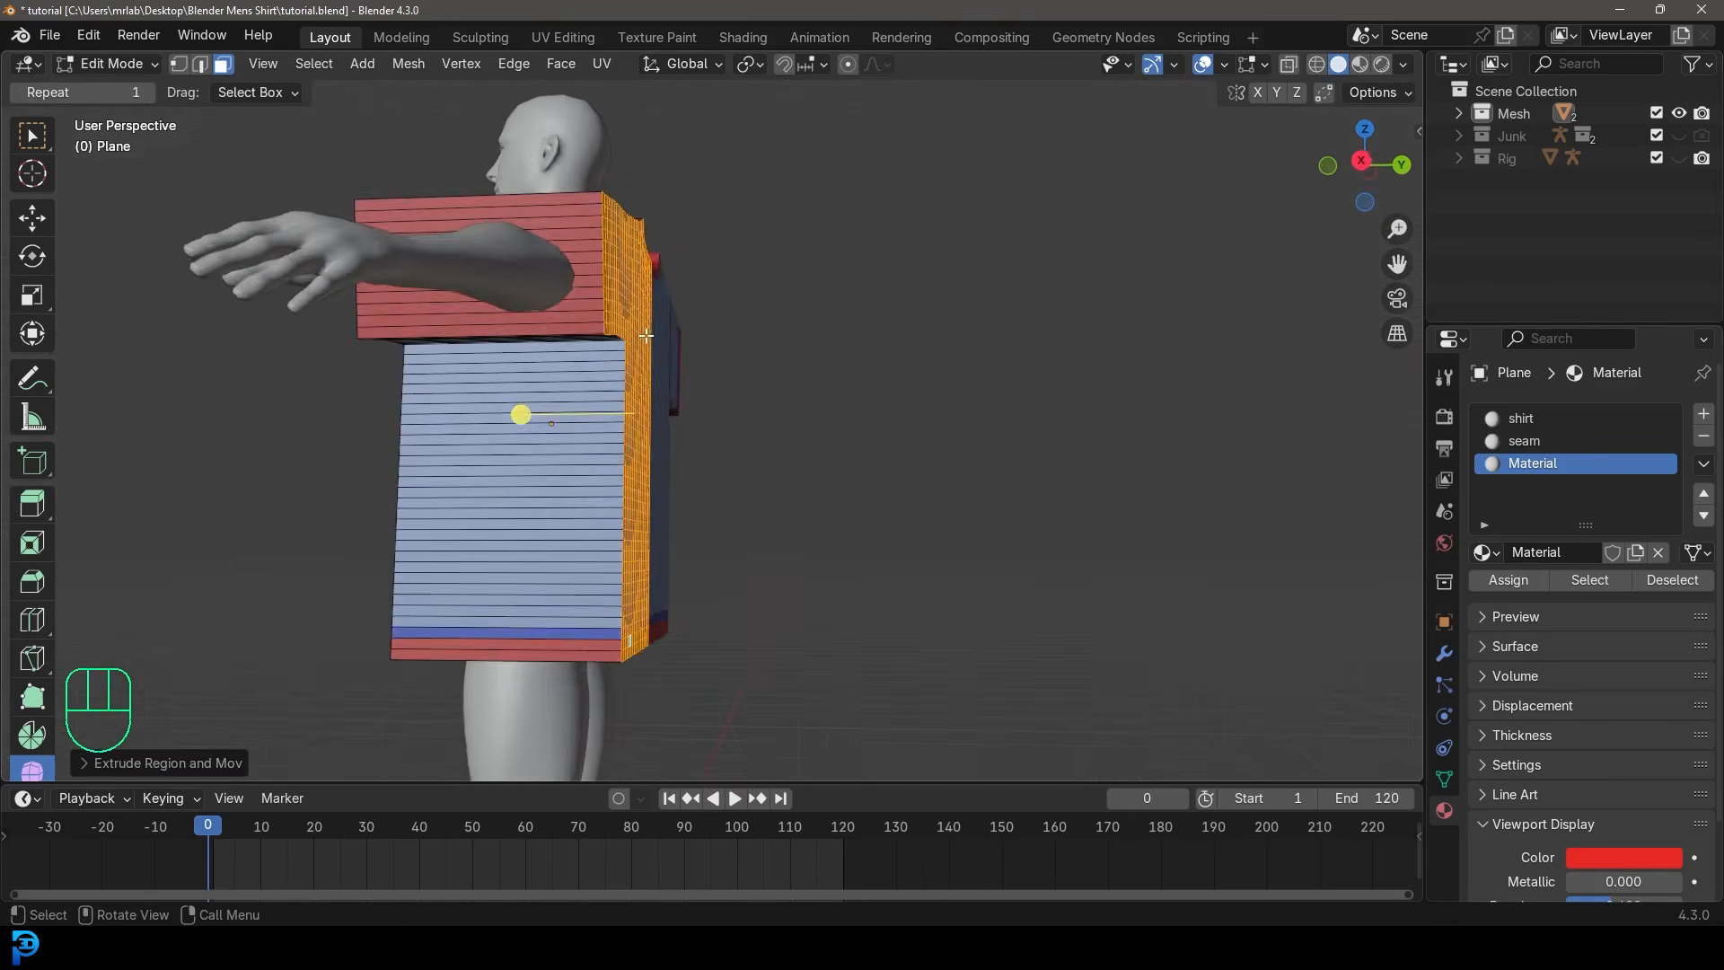
{"action": "key", "text": "z"}
{"action": "left_click", "coordinate": [503, 334]}
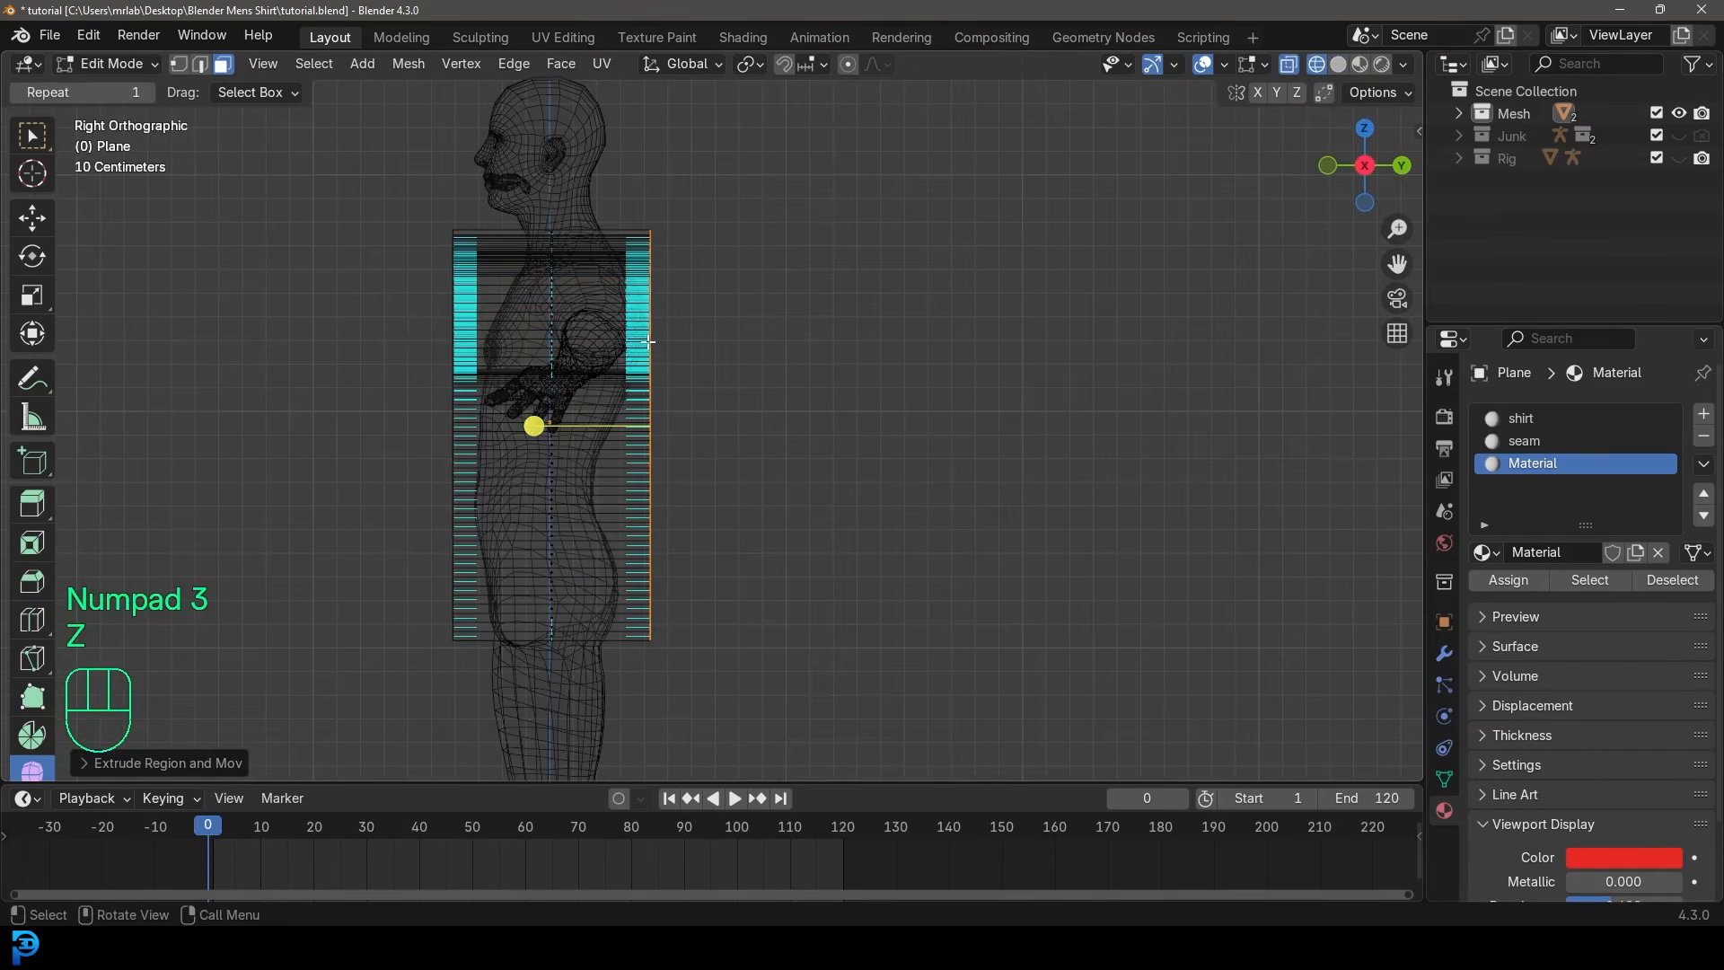
{"action": "middle_click_drag", "start_coordinate": [596, 277], "coordinate": [926, 148]}
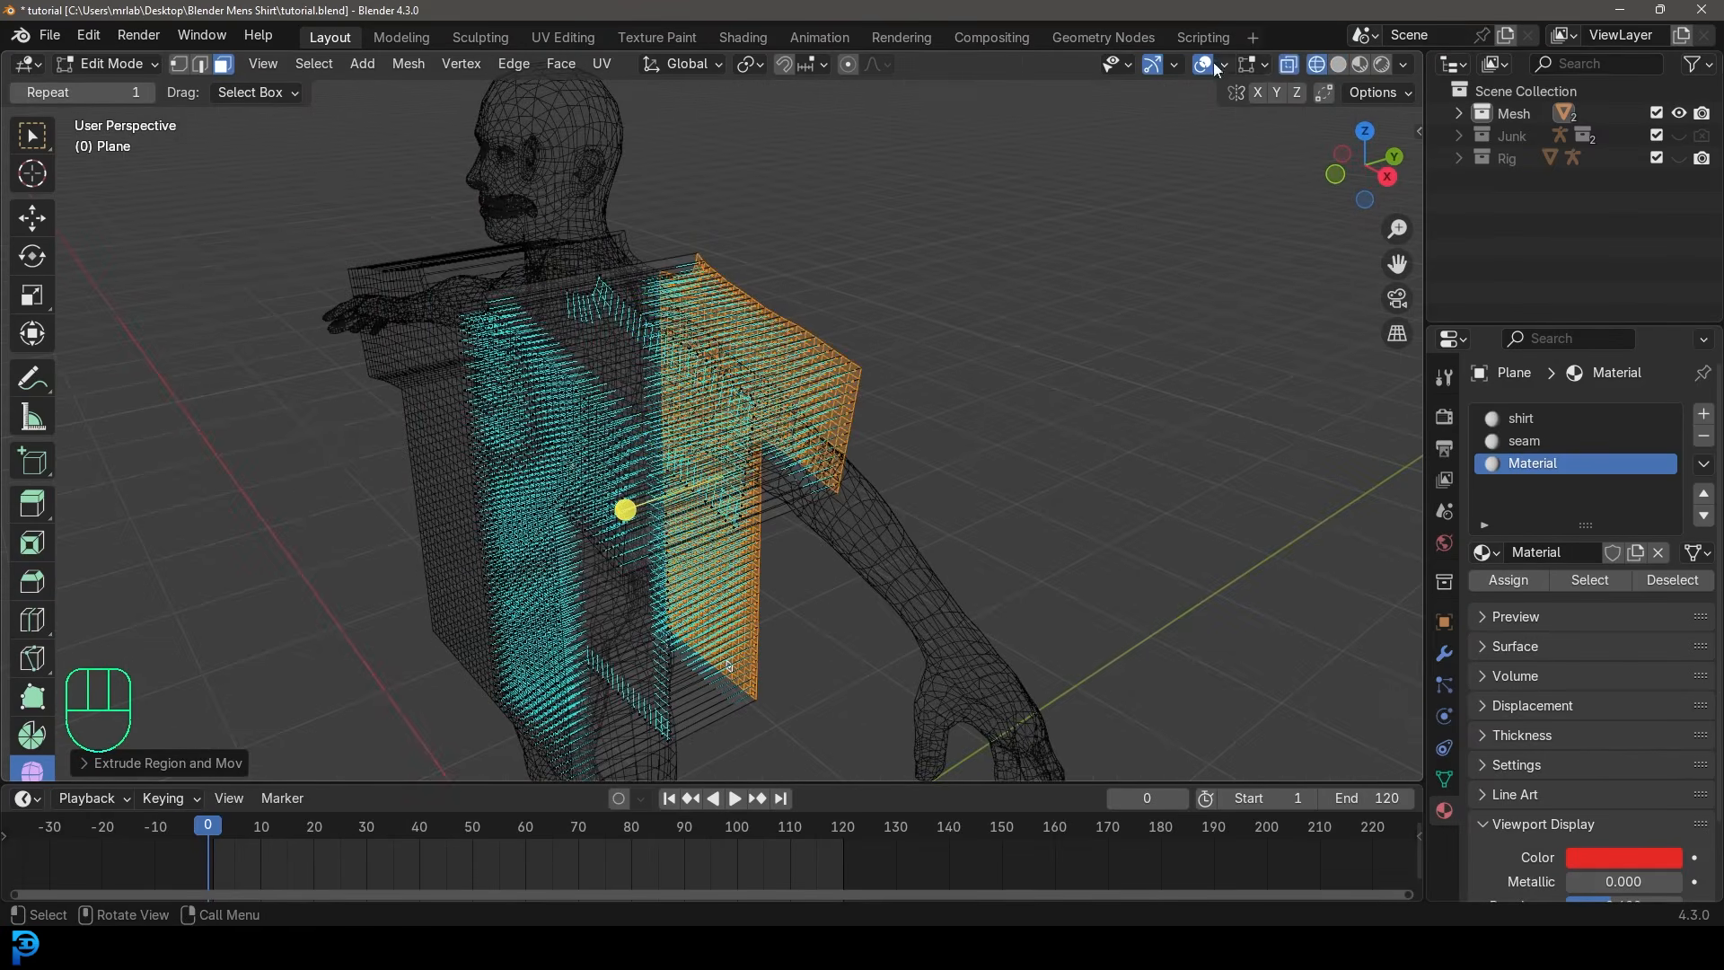
{"action": "left_click", "coordinate": [1252, 63]}
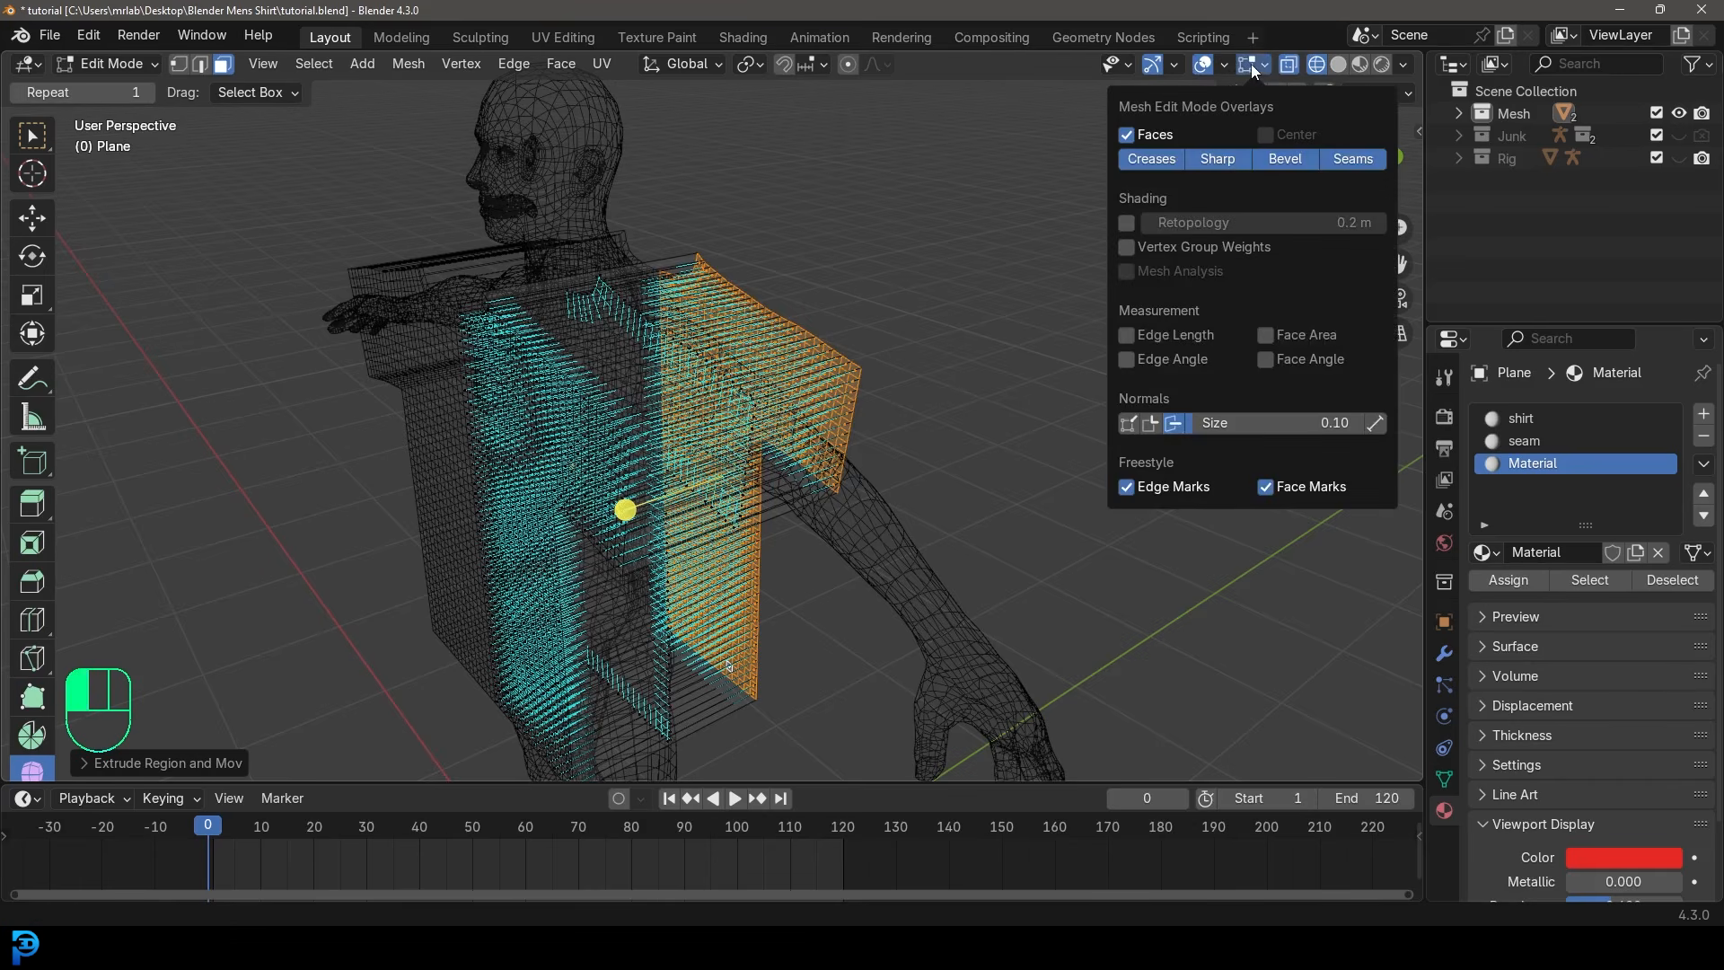
{"action": "left_click", "coordinate": [1175, 429]}
{"action": "left_click", "coordinate": [1174, 429]}
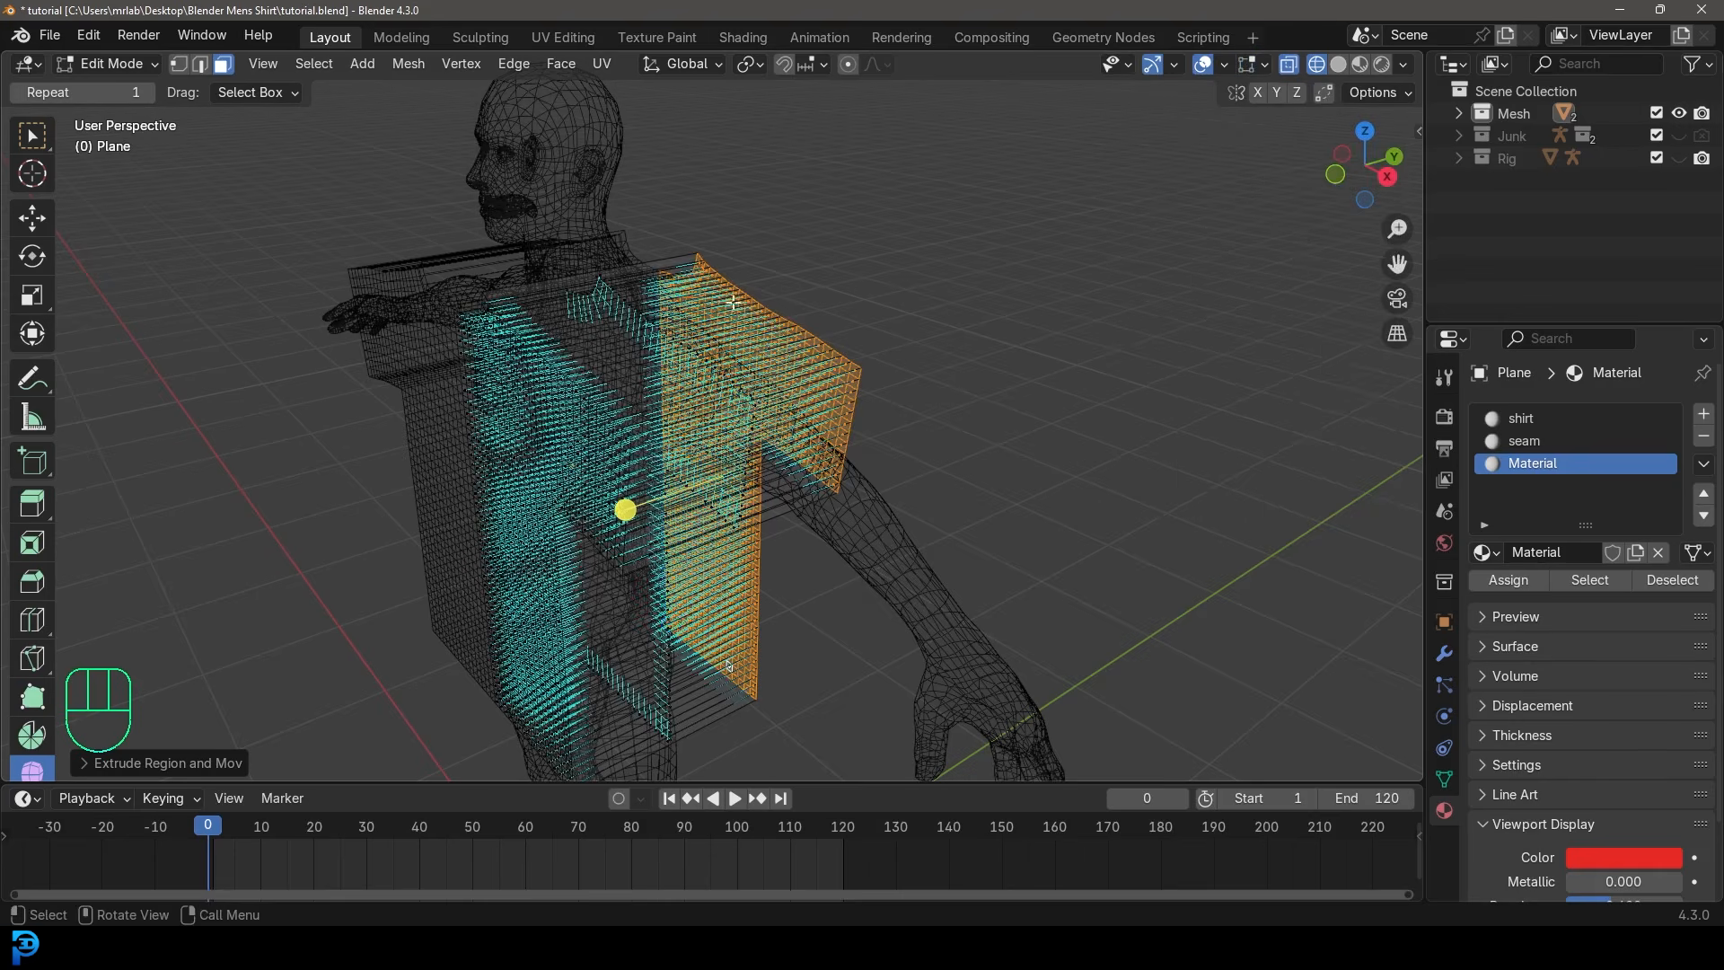
{"action": "middle_click_drag", "start_coordinate": [732, 366], "coordinate": [793, 292]}
{"action": "key", "text": "z"}
{"action": "scroll", "coordinate": [752, 396], "scroll_direction": "up", "scroll_amount": 3}
{"action": "key", "text": "z"}
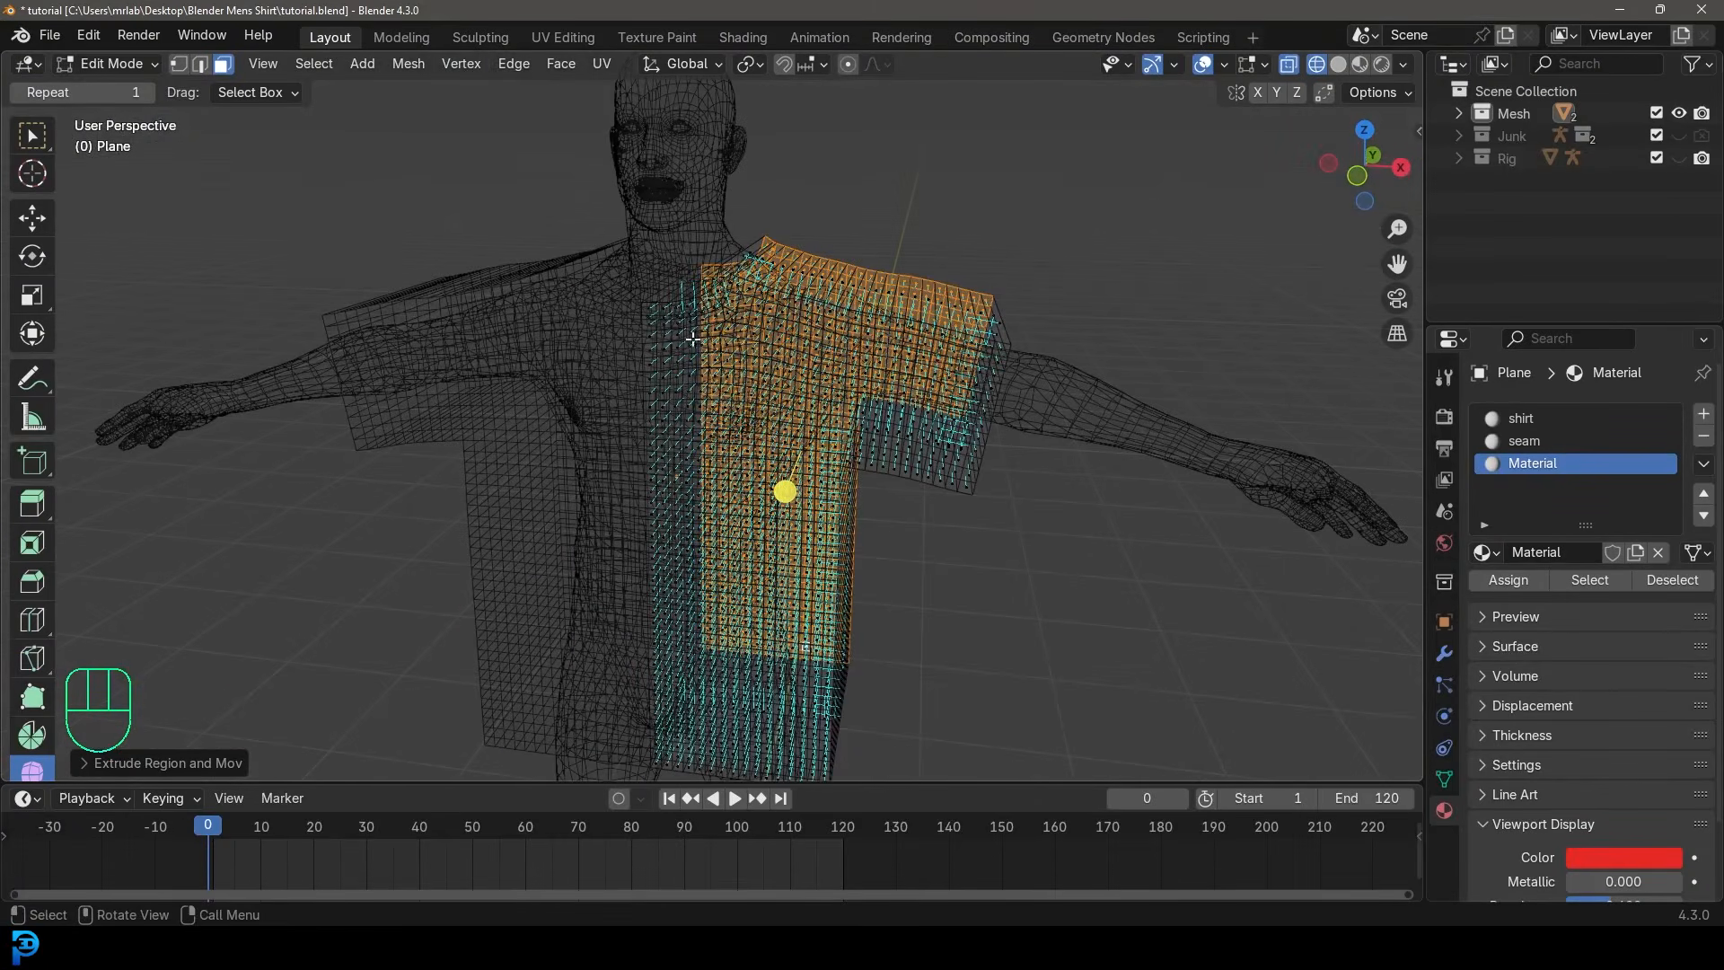
{"action": "mouse_move", "coordinate": [674, 327]}
{"action": "middle_mouse_down"}
{"action": "mouse_move", "coordinate": [481, 283]}
{"action": "mouse_move", "coordinate": [508, 319]}
{"action": "middle_mouse_up"}
{"action": "key", "text": "z"}
{"action": "left_click", "coordinate": [666, 330]}
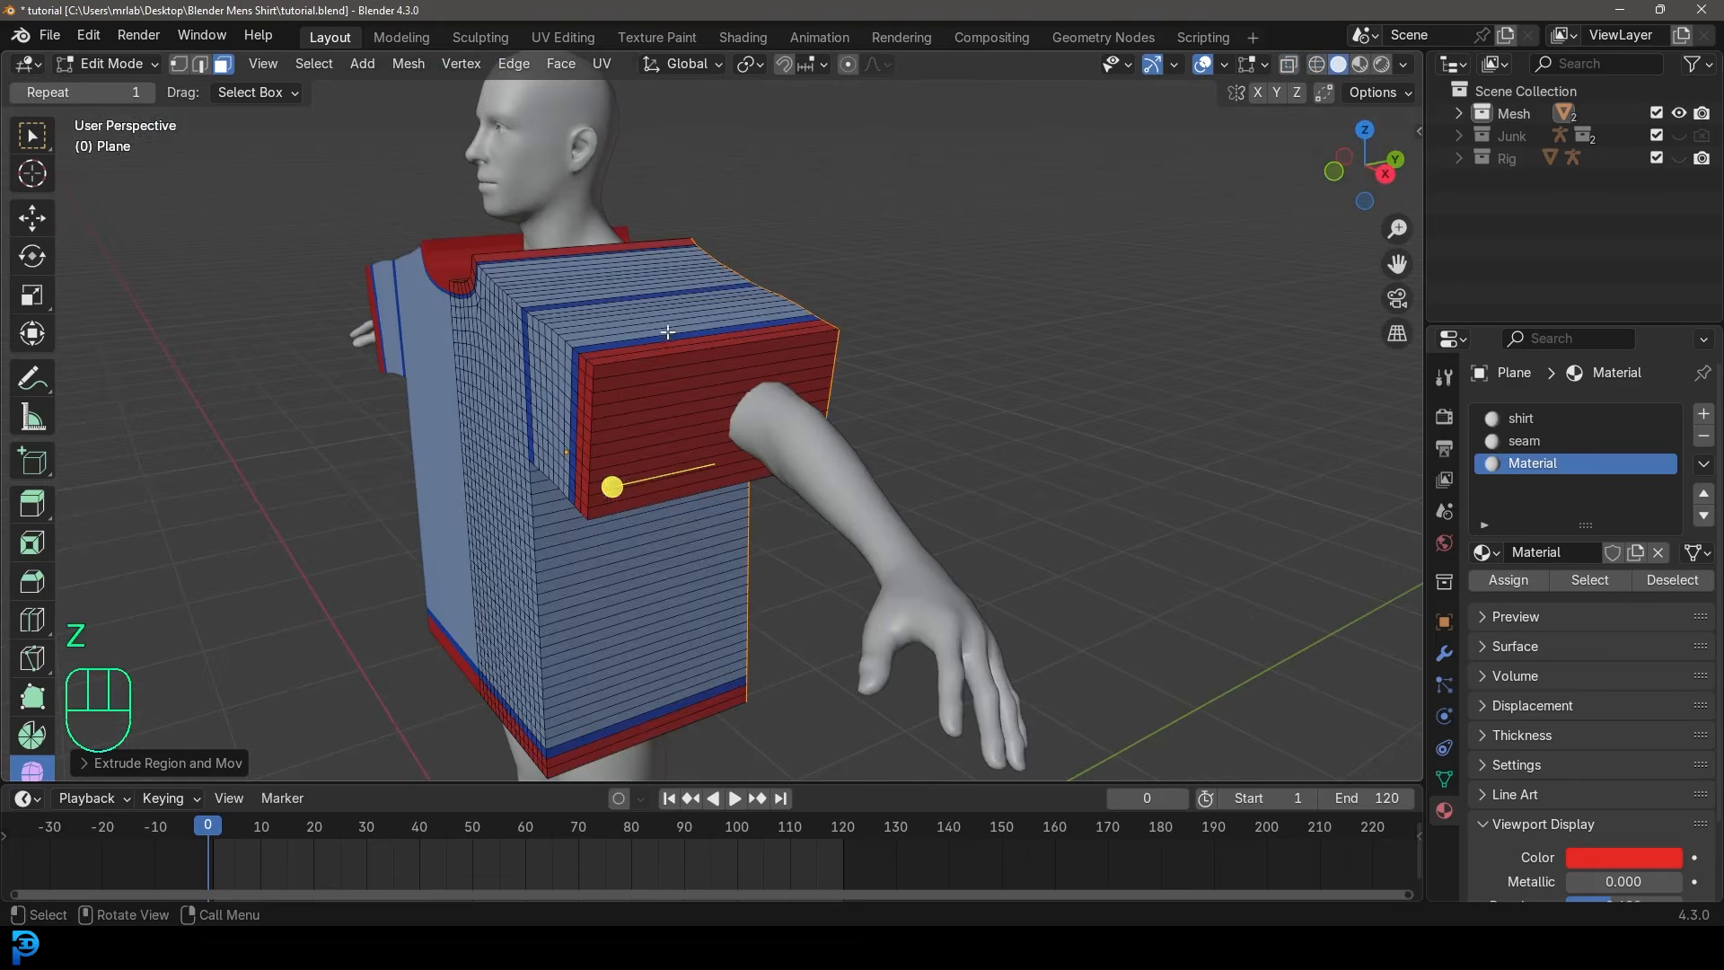
Select the whole shirt mesh and recalculate its normals to the outside.
{"action": "key", "text": "a"}
{"action": "key", "text": "alt"}
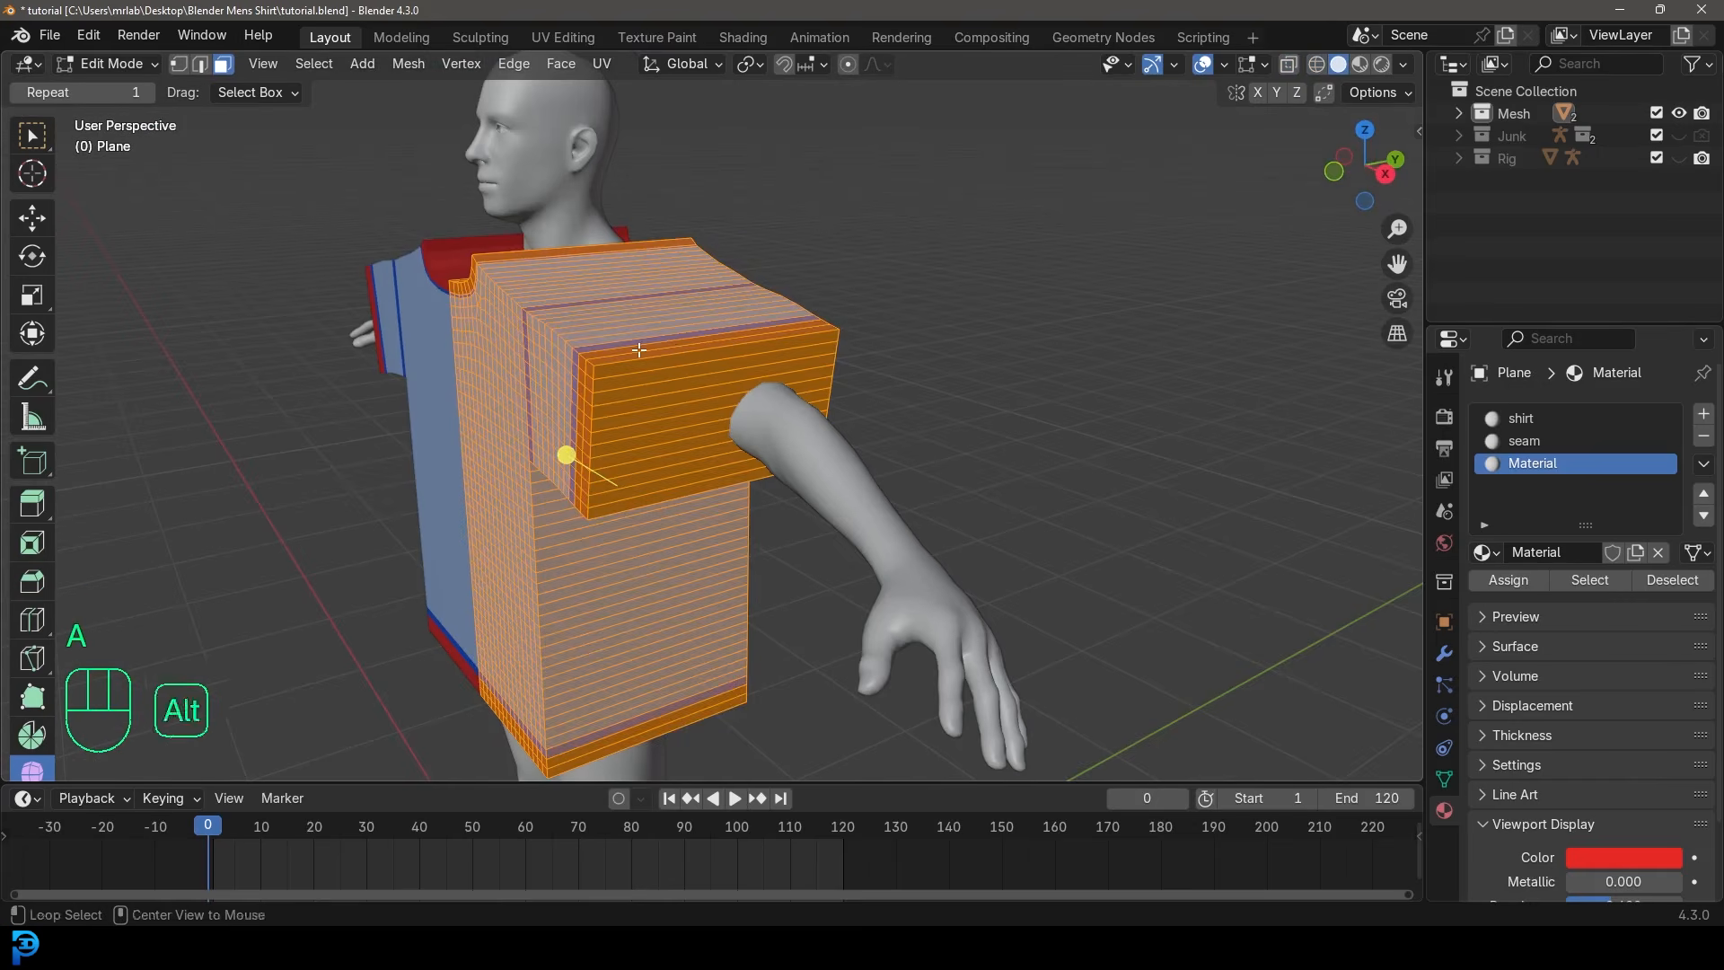
{"action": "key", "text": "alt+n"}
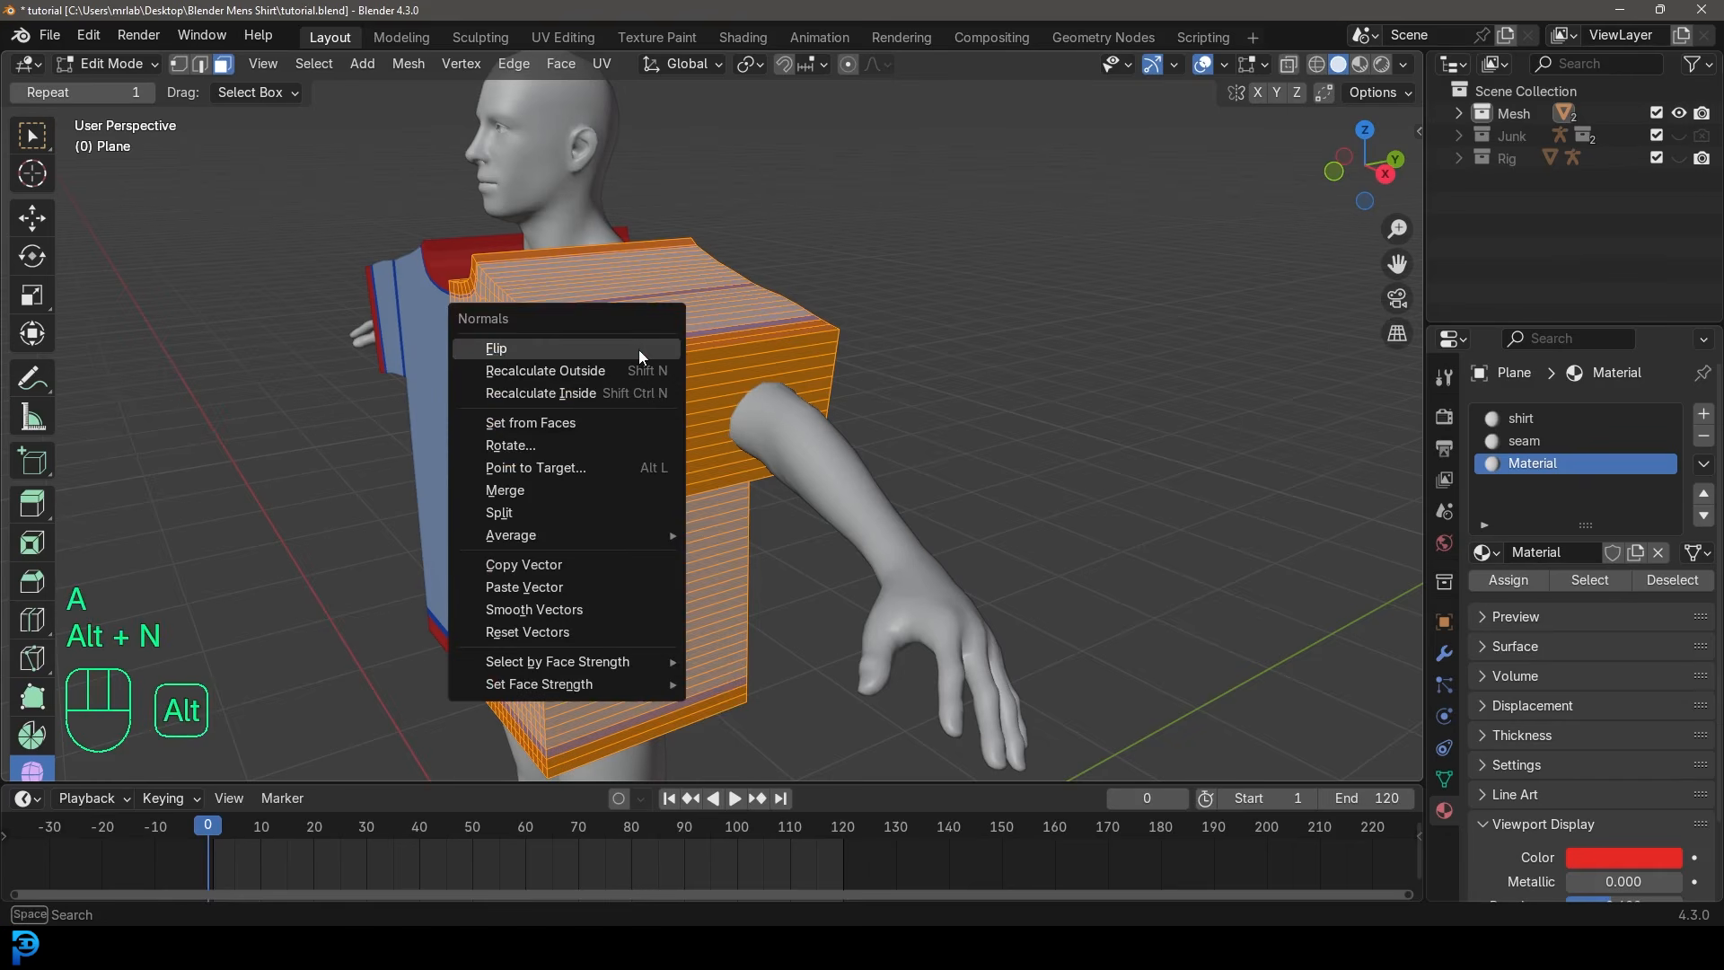
{"action": "left_click", "coordinate": [521, 372]}
{"action": "middle_click_drag", "start_coordinate": [898, 396], "coordinate": [855, 355]}
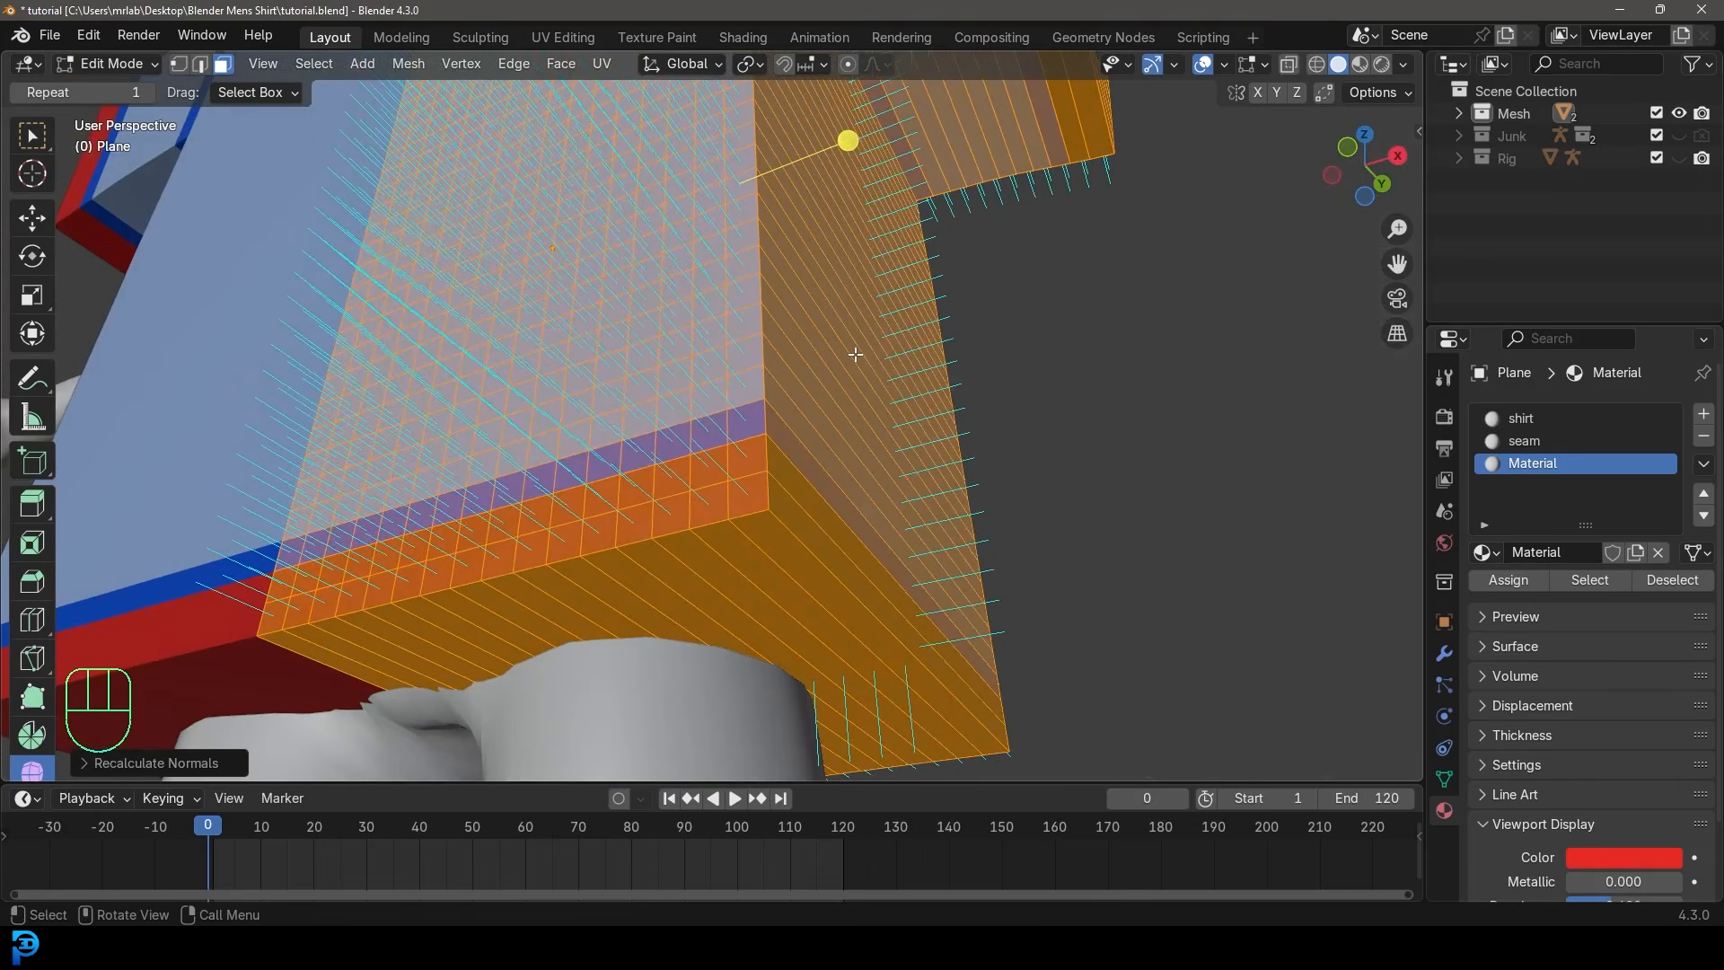
Turn off the face normals overlay for the shirt mesh.
{"action": "left_click", "coordinate": [1254, 66]}
{"action": "left_click", "coordinate": [1178, 427]}
{"action": "scroll", "coordinate": [691, 444], "scroll_direction": "down", "scroll_amount": 7}
{"action": "middle_click_drag", "start_coordinate": [691, 443], "coordinate": [732, 468]}
{"action": "middle_click_drag", "start_coordinate": [732, 467], "coordinate": [771, 450], "text": "shift"}
{"action": "scroll", "coordinate": [771, 450], "scroll_direction": "up", "scroll_amount": 8}
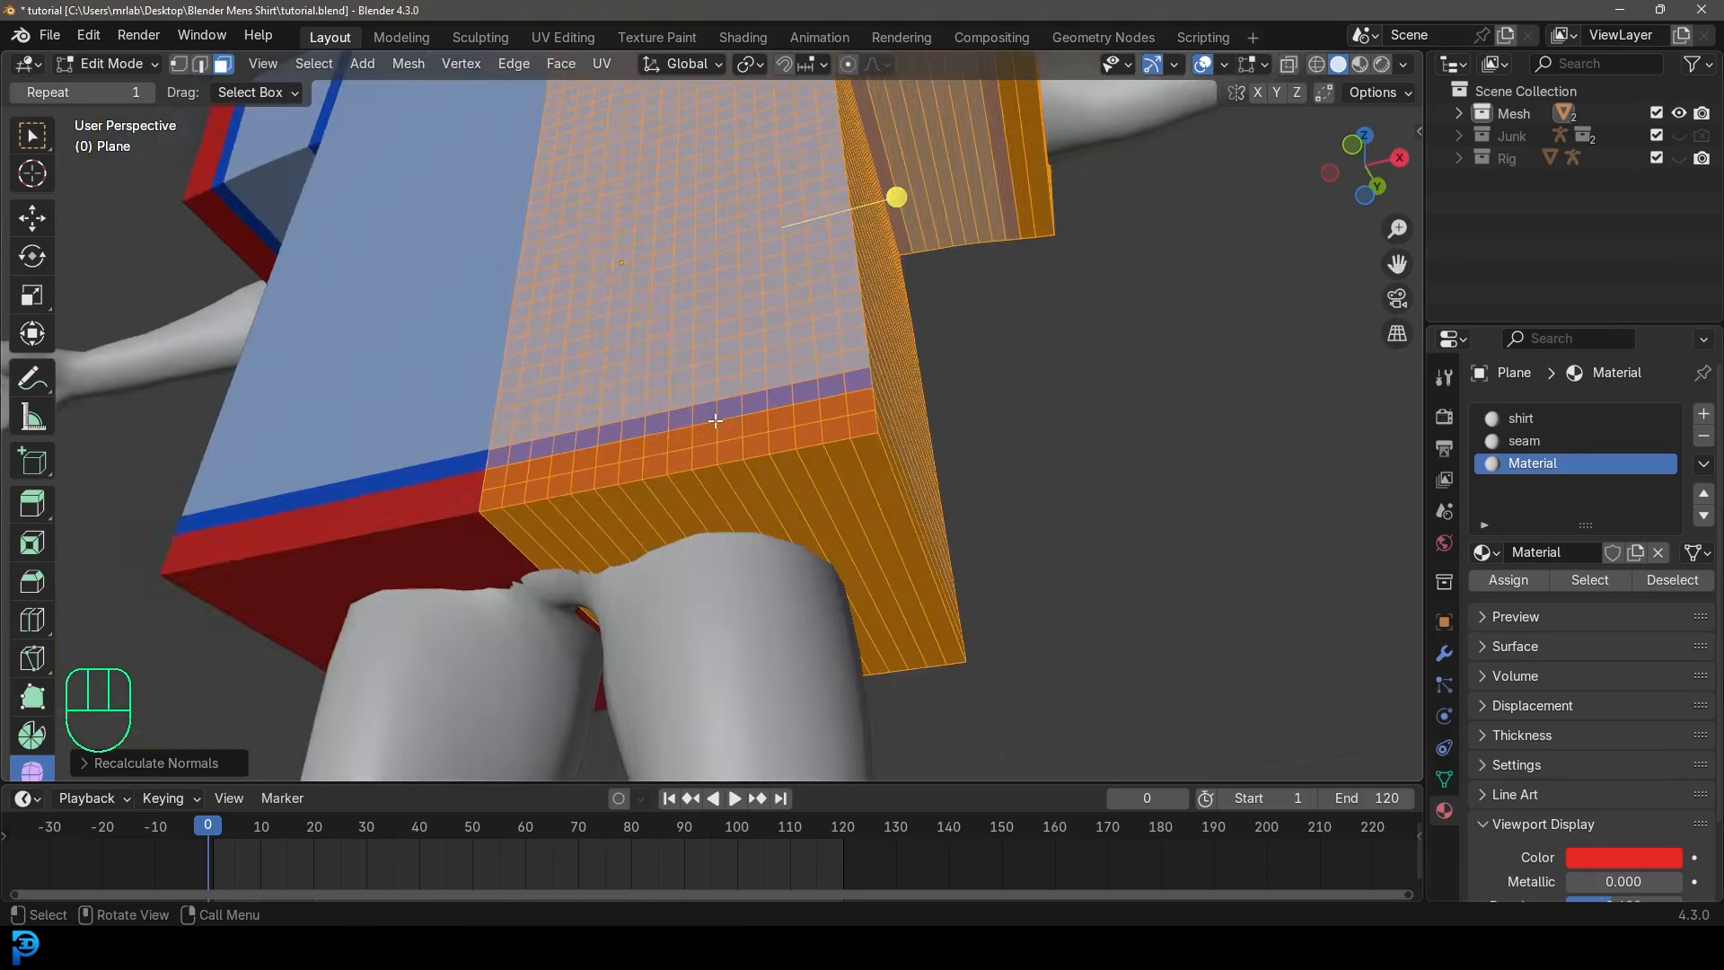
Select the row of faces closing off the shirt's bottom hem and delete them to open the hem.
{"action": "left_click", "coordinate": [958, 517]}
{"action": "middle_click_drag", "start_coordinate": [957, 520], "coordinate": [918, 514]}
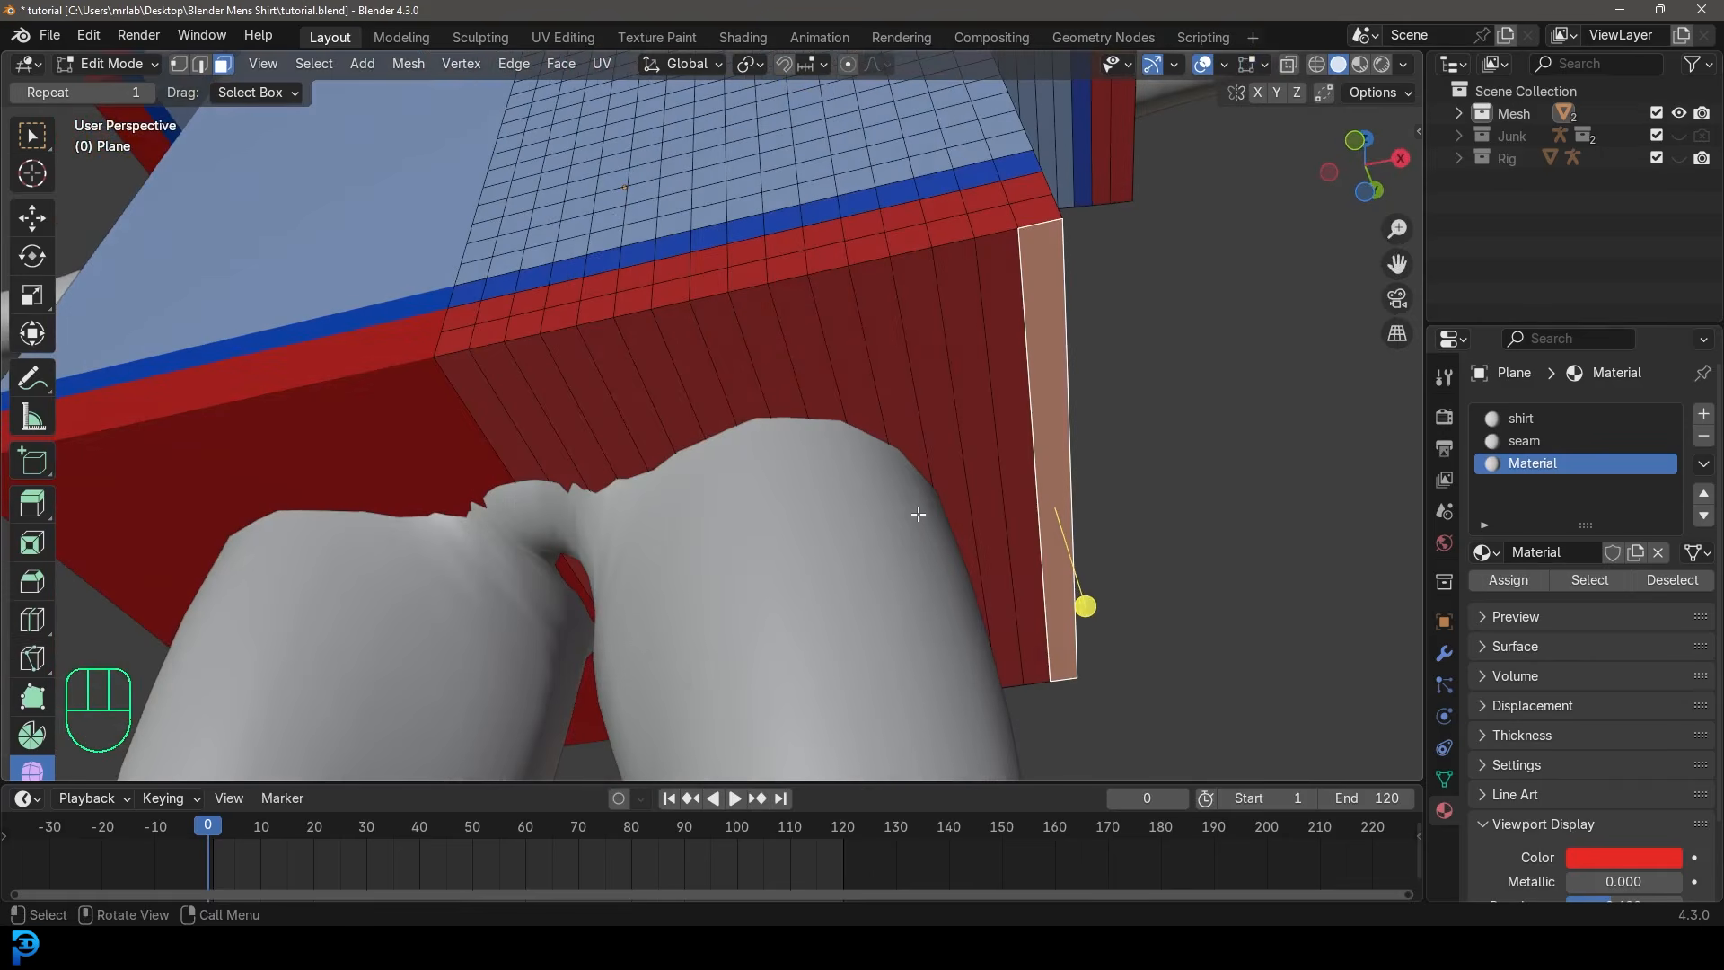
{"action": "key", "text": "shift"}
{"action": "key", "text": "ctrl"}
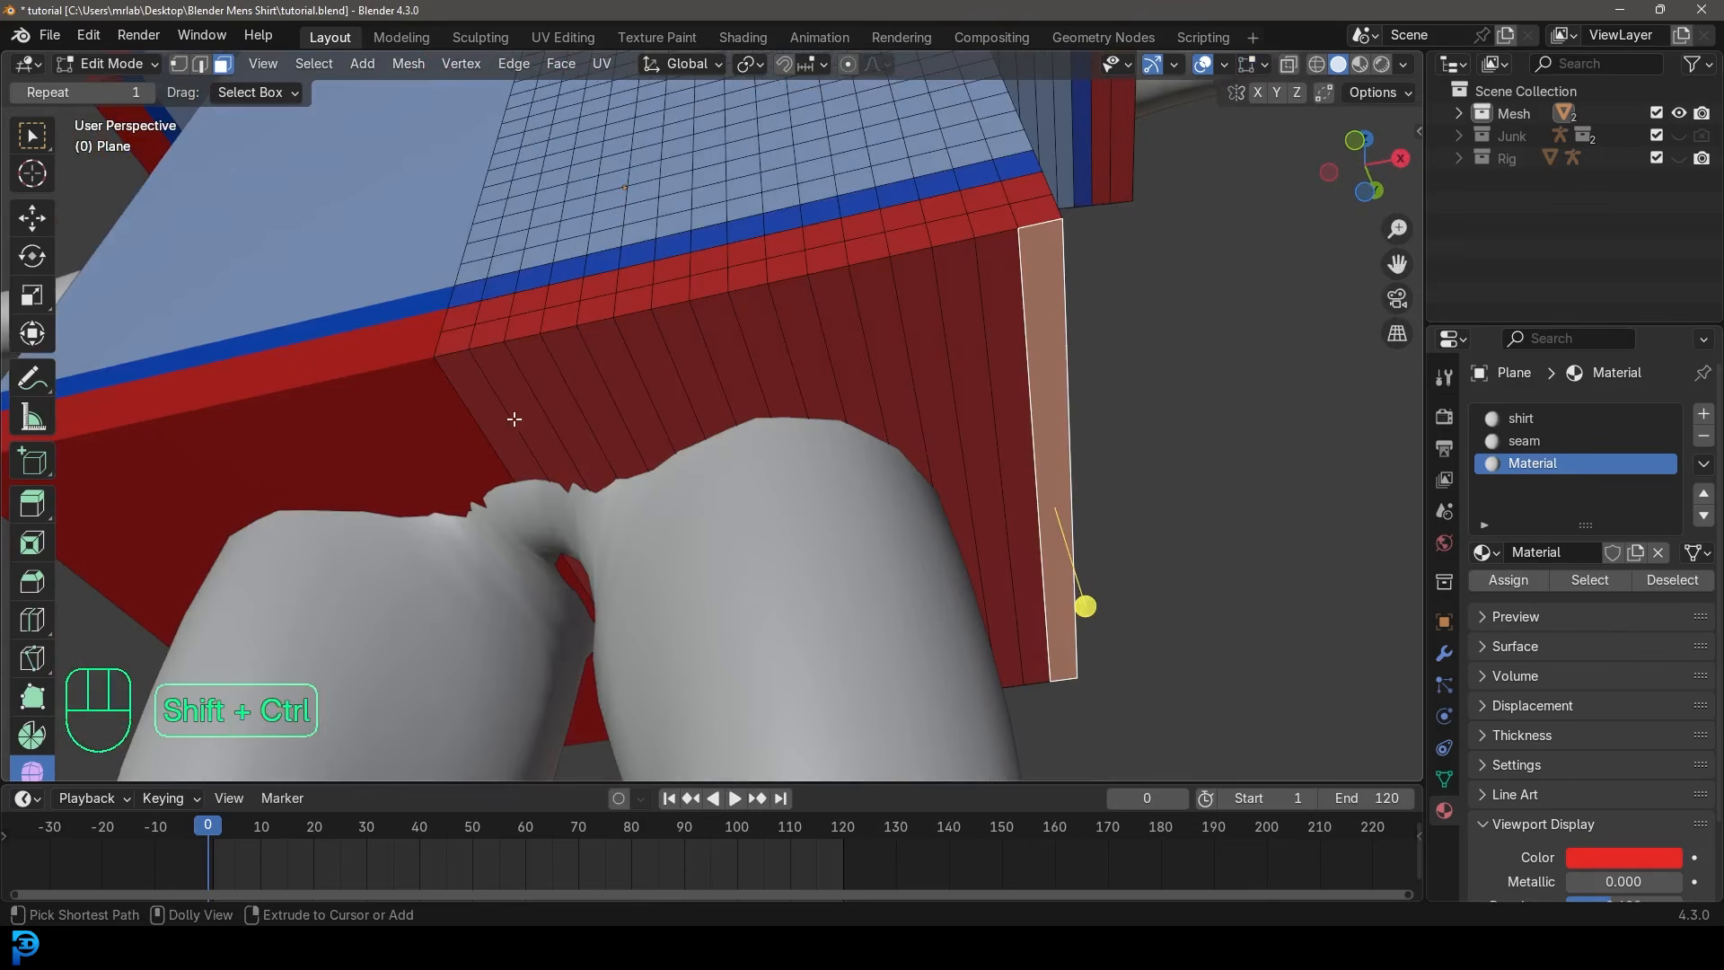
{"action": "left_click", "coordinate": [505, 440], "text": "ctrl+shift"}
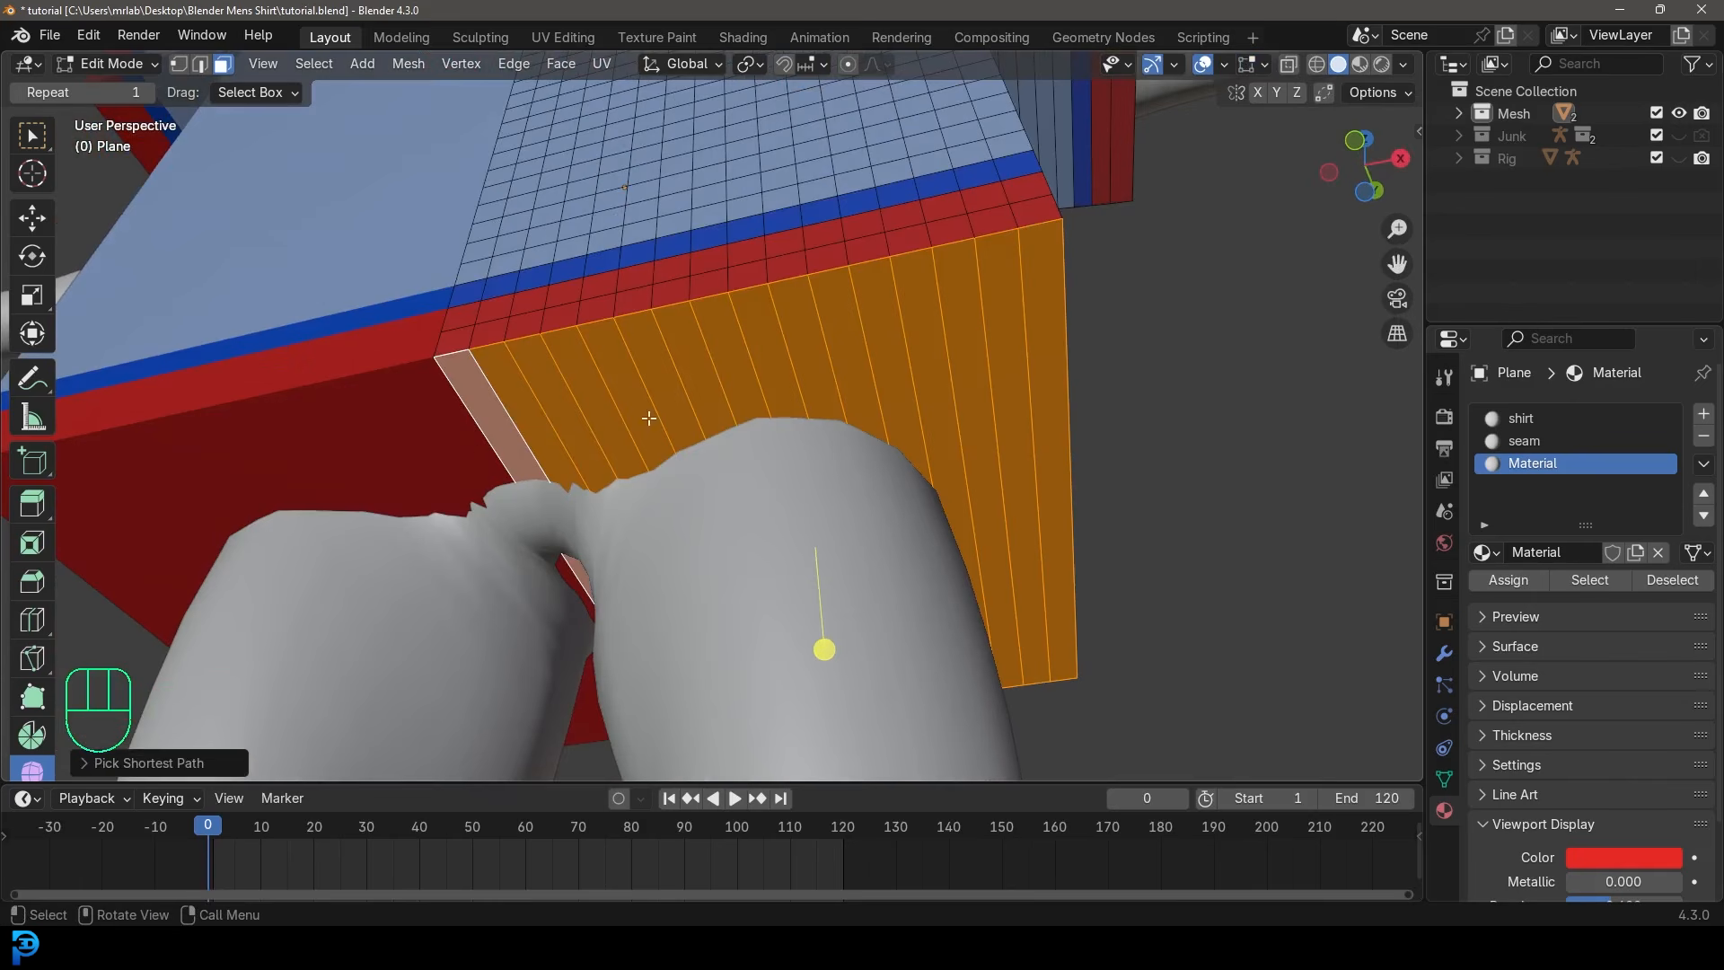
{"action": "scroll", "coordinate": [949, 354], "scroll_direction": "down", "scroll_amount": 5}
{"action": "middle_click_drag", "start_coordinate": [949, 354], "coordinate": [1015, 405]}
{"action": "middle_click_drag", "start_coordinate": [913, 425], "coordinate": [1012, 428]}
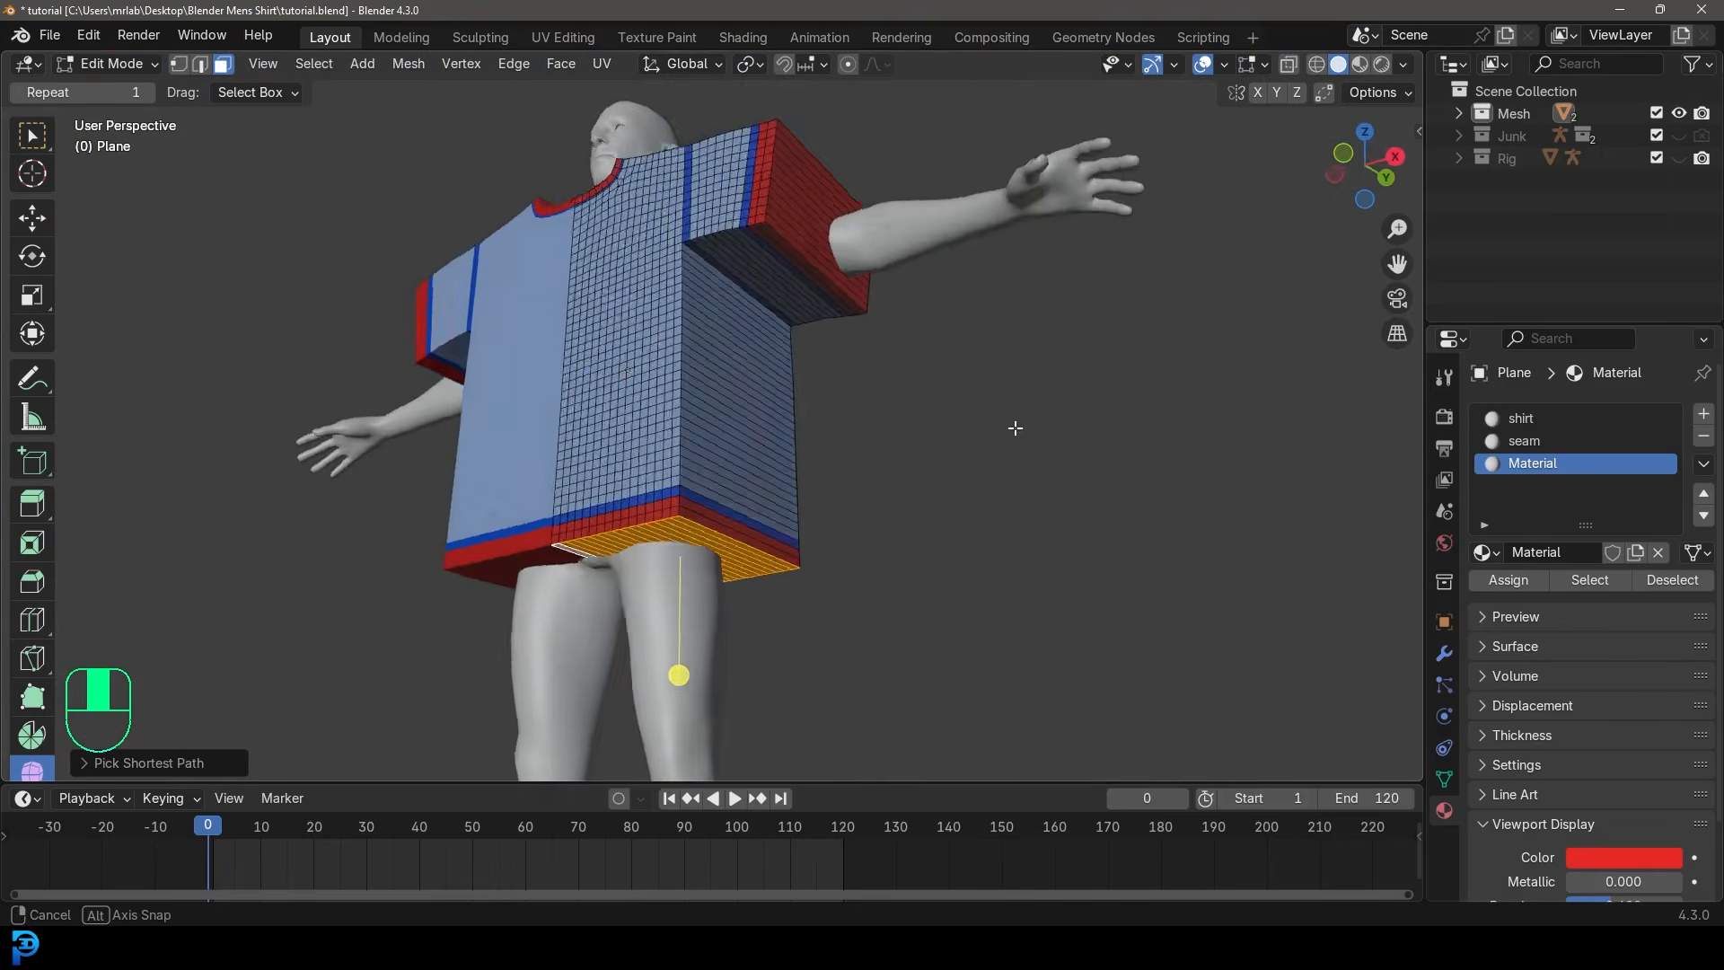
{"action": "scroll", "coordinate": [851, 374], "scroll_direction": "up", "scroll_amount": 5}
{"action": "key", "text": "x"}
{"action": "left_click", "coordinate": [762, 422]}
Select the faces closing off the sleeve's end around the arm and delete them to open the cuff.
{"action": "middle_click_drag", "start_coordinate": [762, 416], "coordinate": [739, 524]}
{"action": "middle_click_drag", "start_coordinate": [776, 407], "coordinate": [817, 306]}
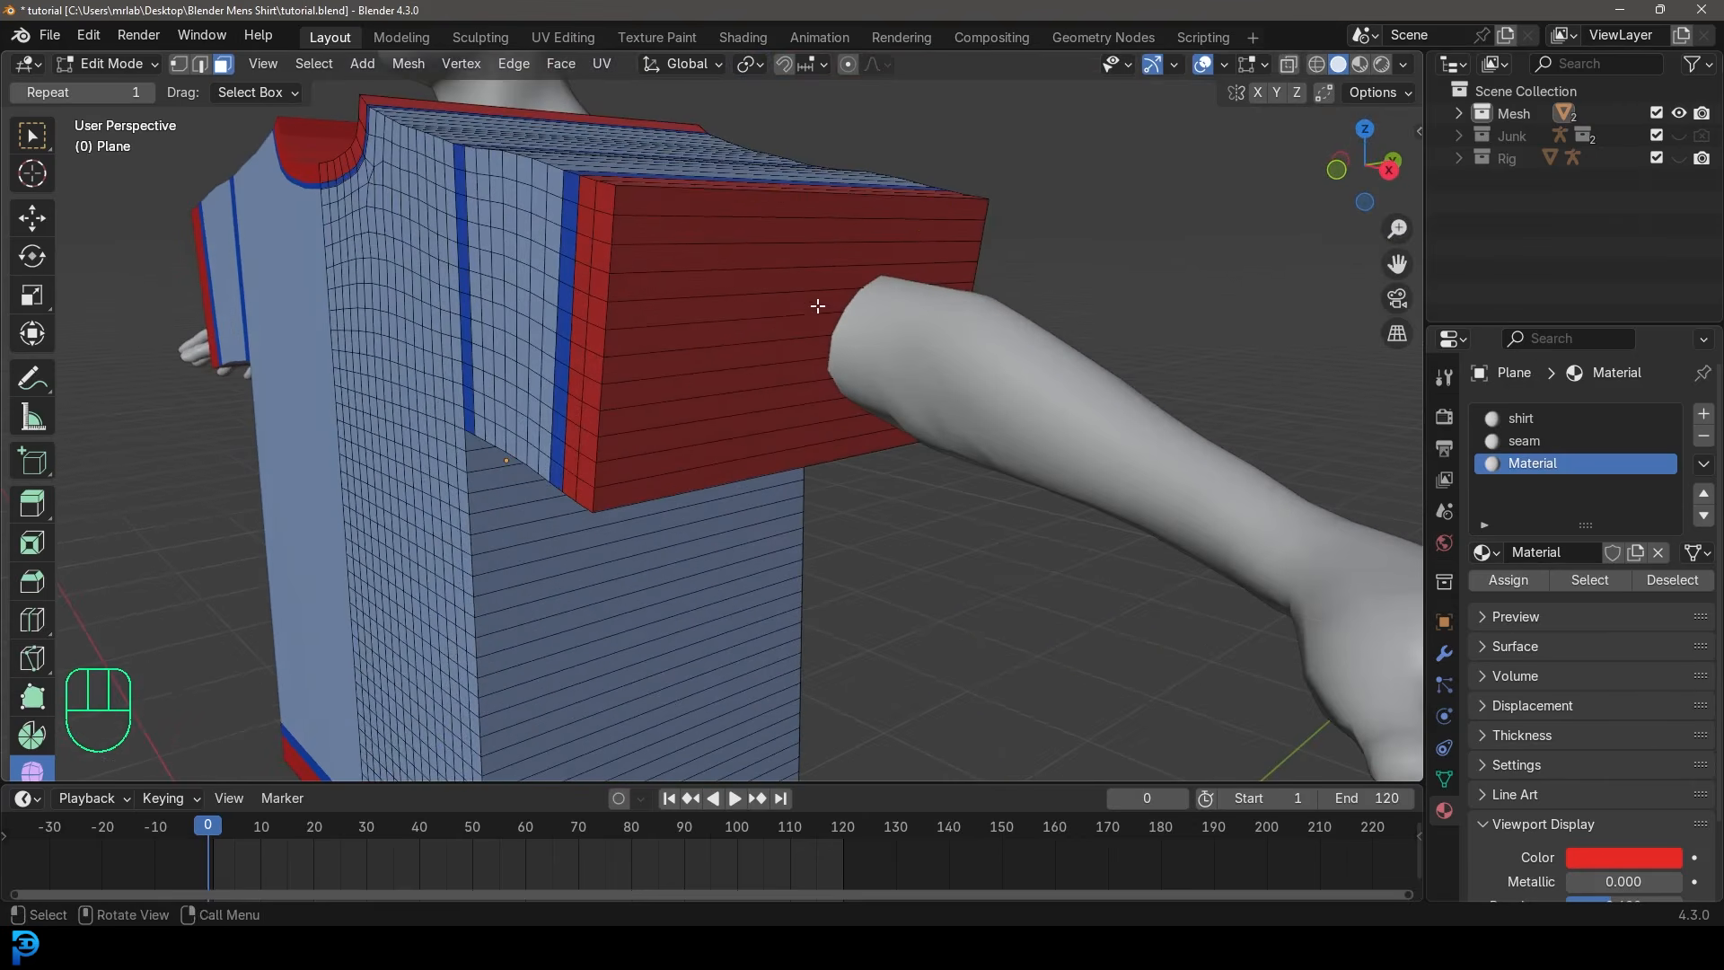
{"action": "left_click", "coordinate": [794, 205]}
{"action": "left_click", "coordinate": [772, 460], "text": "ctrl+shift"}
{"action": "middle_click_drag", "start_coordinate": [776, 460], "coordinate": [935, 420]}
{"action": "middle_click_drag", "start_coordinate": [1042, 327], "coordinate": [904, 481], "text": "shift"}
{"action": "key", "text": "x"}
{"action": "left_click", "coordinate": [898, 477]}
Select the faces spanning the neck hole between front and back collars and delete them.
{"action": "scroll", "coordinate": [861, 479], "scroll_direction": "down", "scroll_amount": 5}
{"action": "middle_click_drag", "start_coordinate": [604, 316], "coordinate": [778, 388]}
{"action": "scroll", "coordinate": [784, 391], "scroll_direction": "up", "scroll_amount": 5}
{"action": "left_click", "coordinate": [889, 359]}
{"action": "left_click", "coordinate": [730, 465], "text": "ctrl+shift"}
{"action": "middle_click_drag", "start_coordinate": [876, 431], "coordinate": [853, 396]}
{"action": "key", "text": "x"}
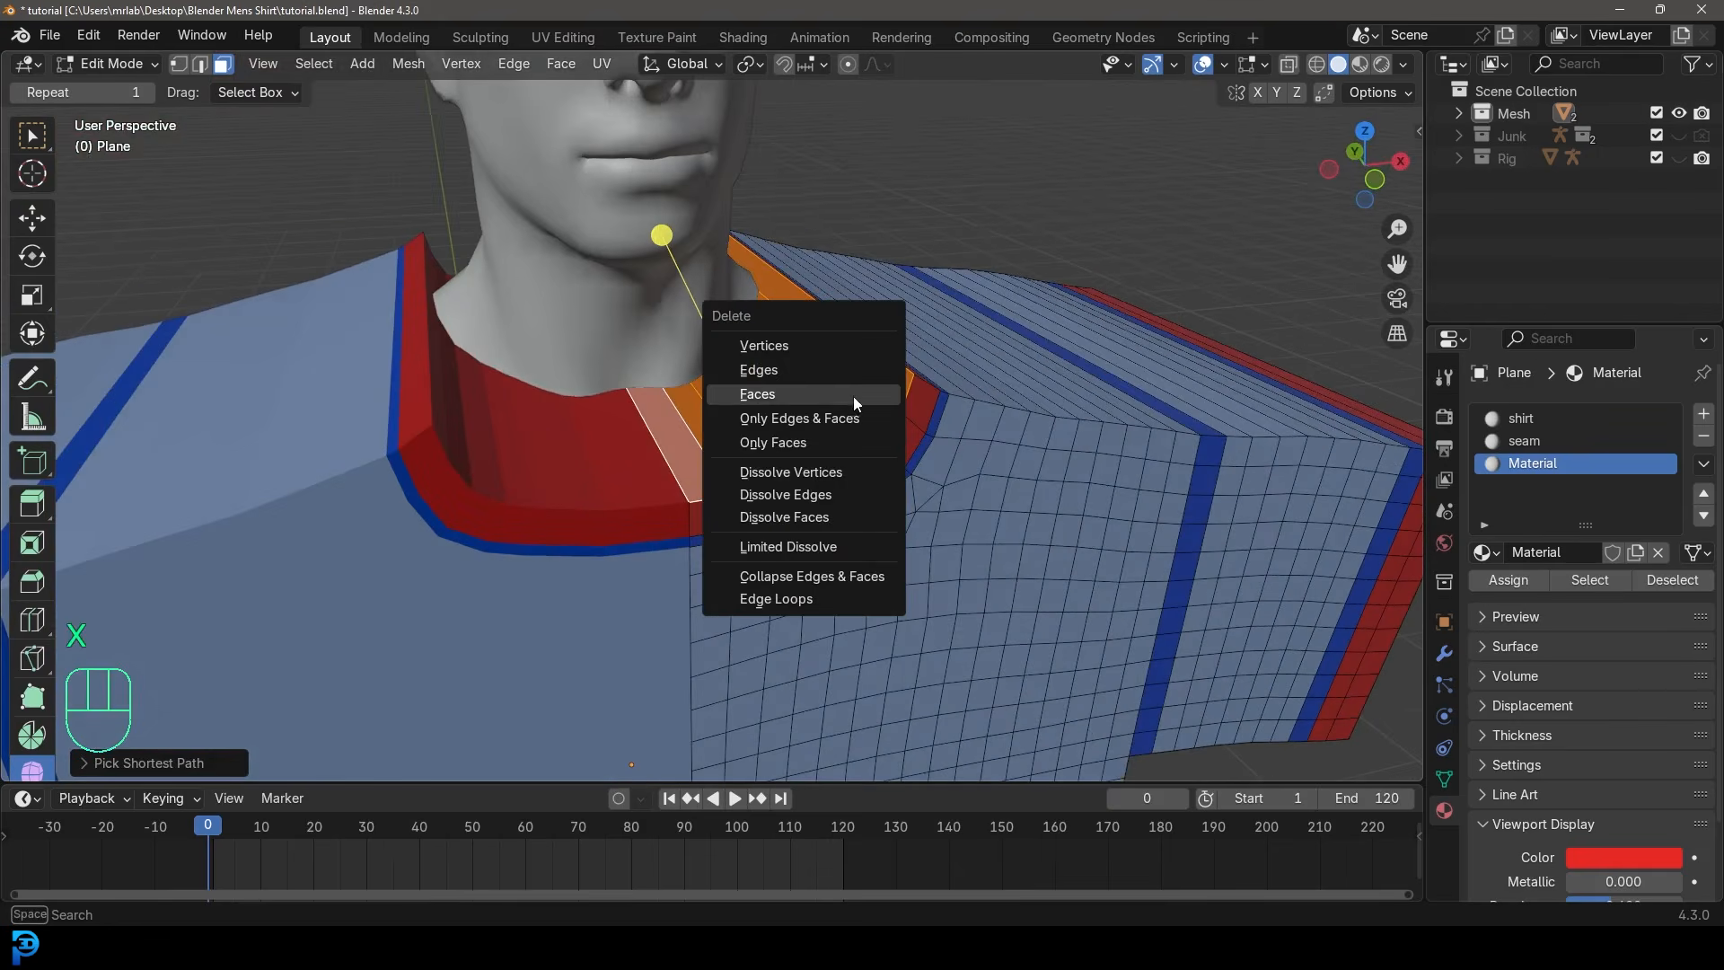
{"action": "left_click", "coordinate": [853, 396]}
Select the shoulder, underarm and side faces joining front to back plus all seam material faces, and delete only the faces, keeping the edges.
{"action": "scroll", "coordinate": [923, 400], "scroll_direction": "down", "scroll_amount": 5}
{"action": "middle_click_drag", "start_coordinate": [923, 400], "coordinate": [634, 546]}
{"action": "scroll", "coordinate": [634, 546], "scroll_direction": "up", "scroll_amount": 4}
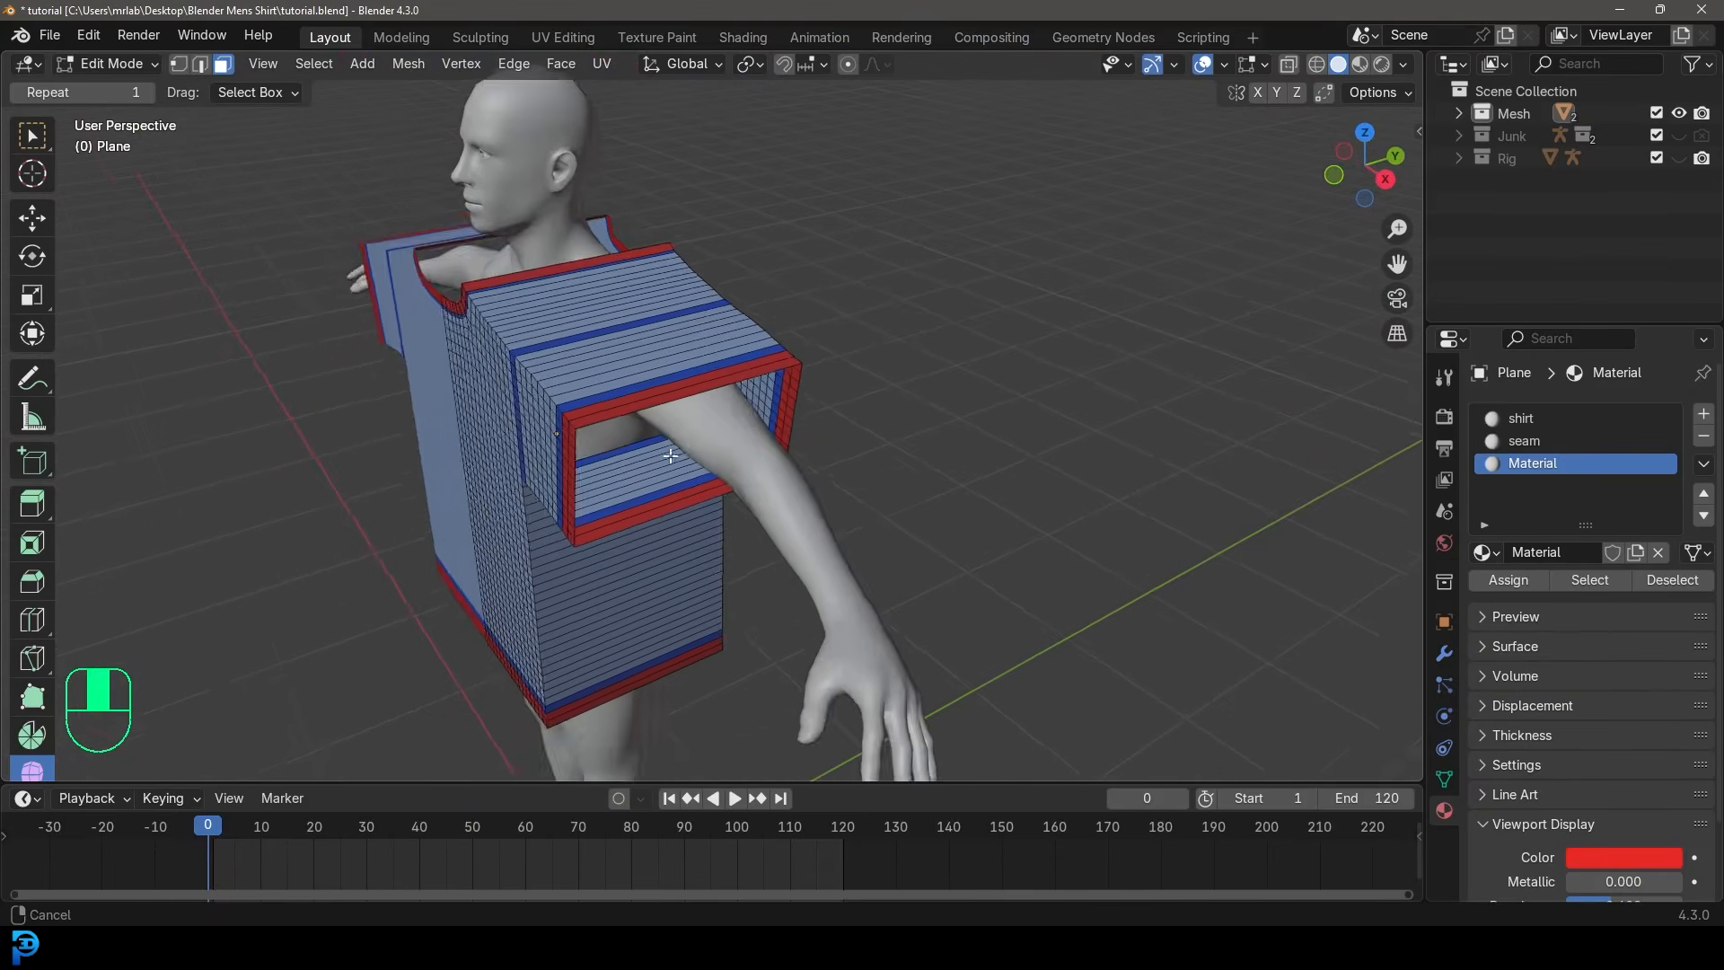
{"action": "middle_click_drag", "start_coordinate": [575, 297], "coordinate": [644, 367], "text": "shift"}
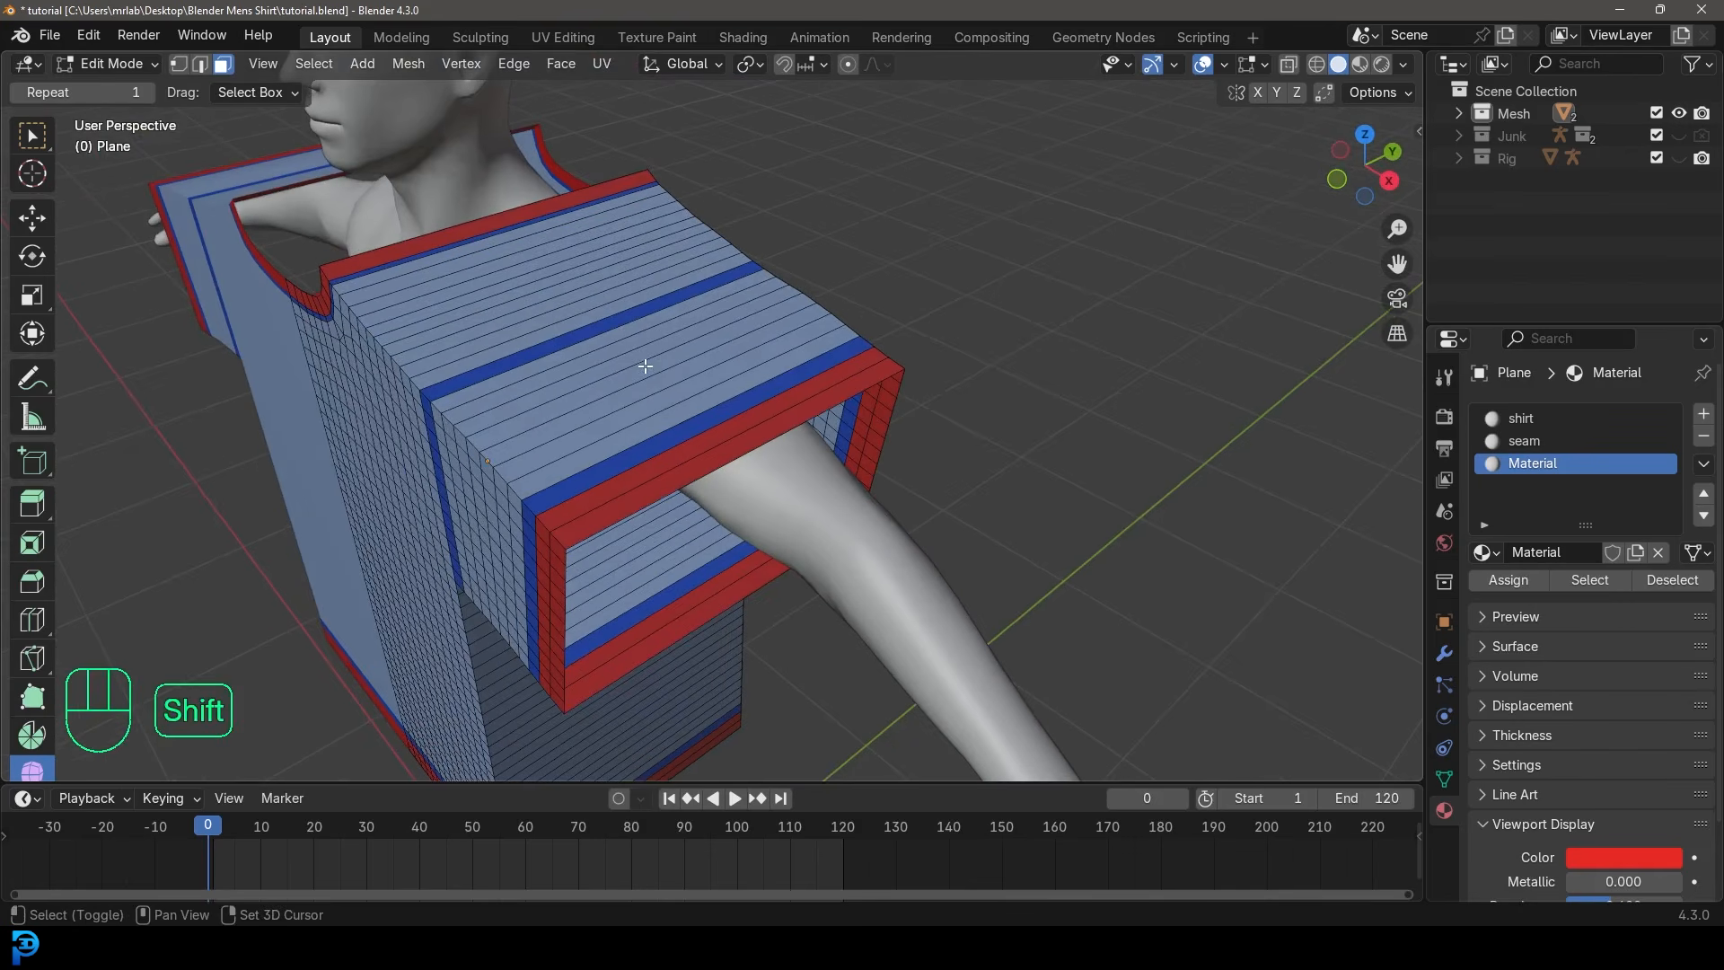
{"action": "left_click", "coordinate": [679, 399], "text": "alt+shift"}
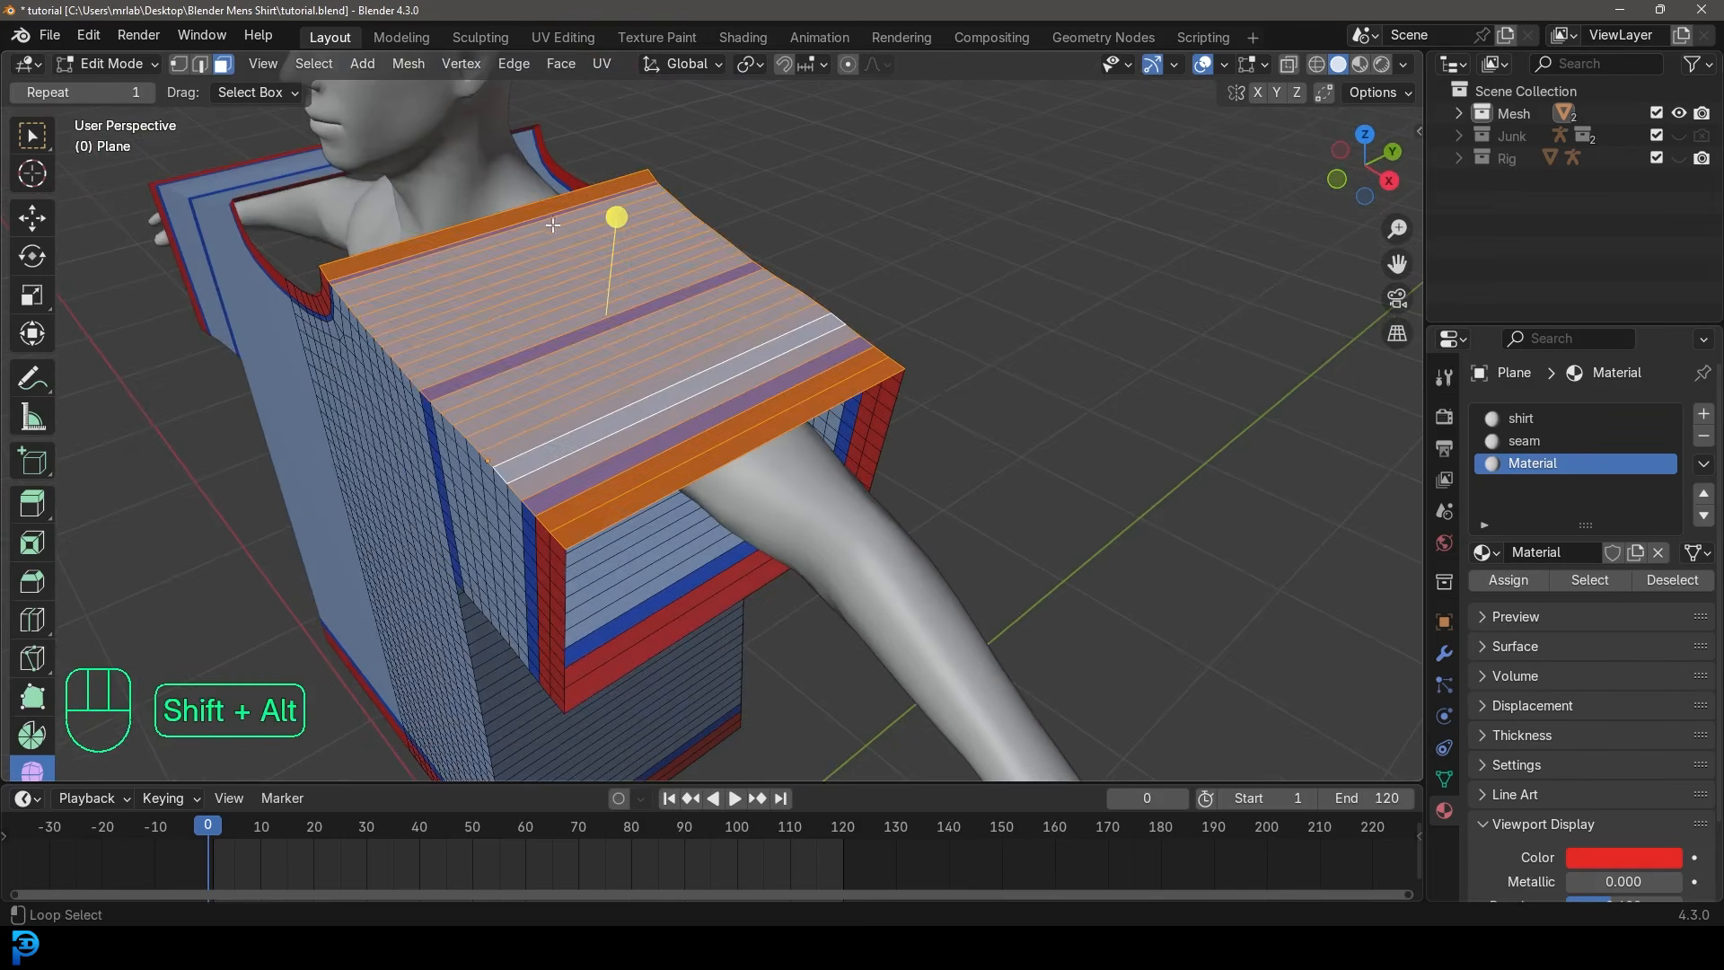
{"action": "middle_click_drag", "start_coordinate": [928, 621], "coordinate": [539, 452]}
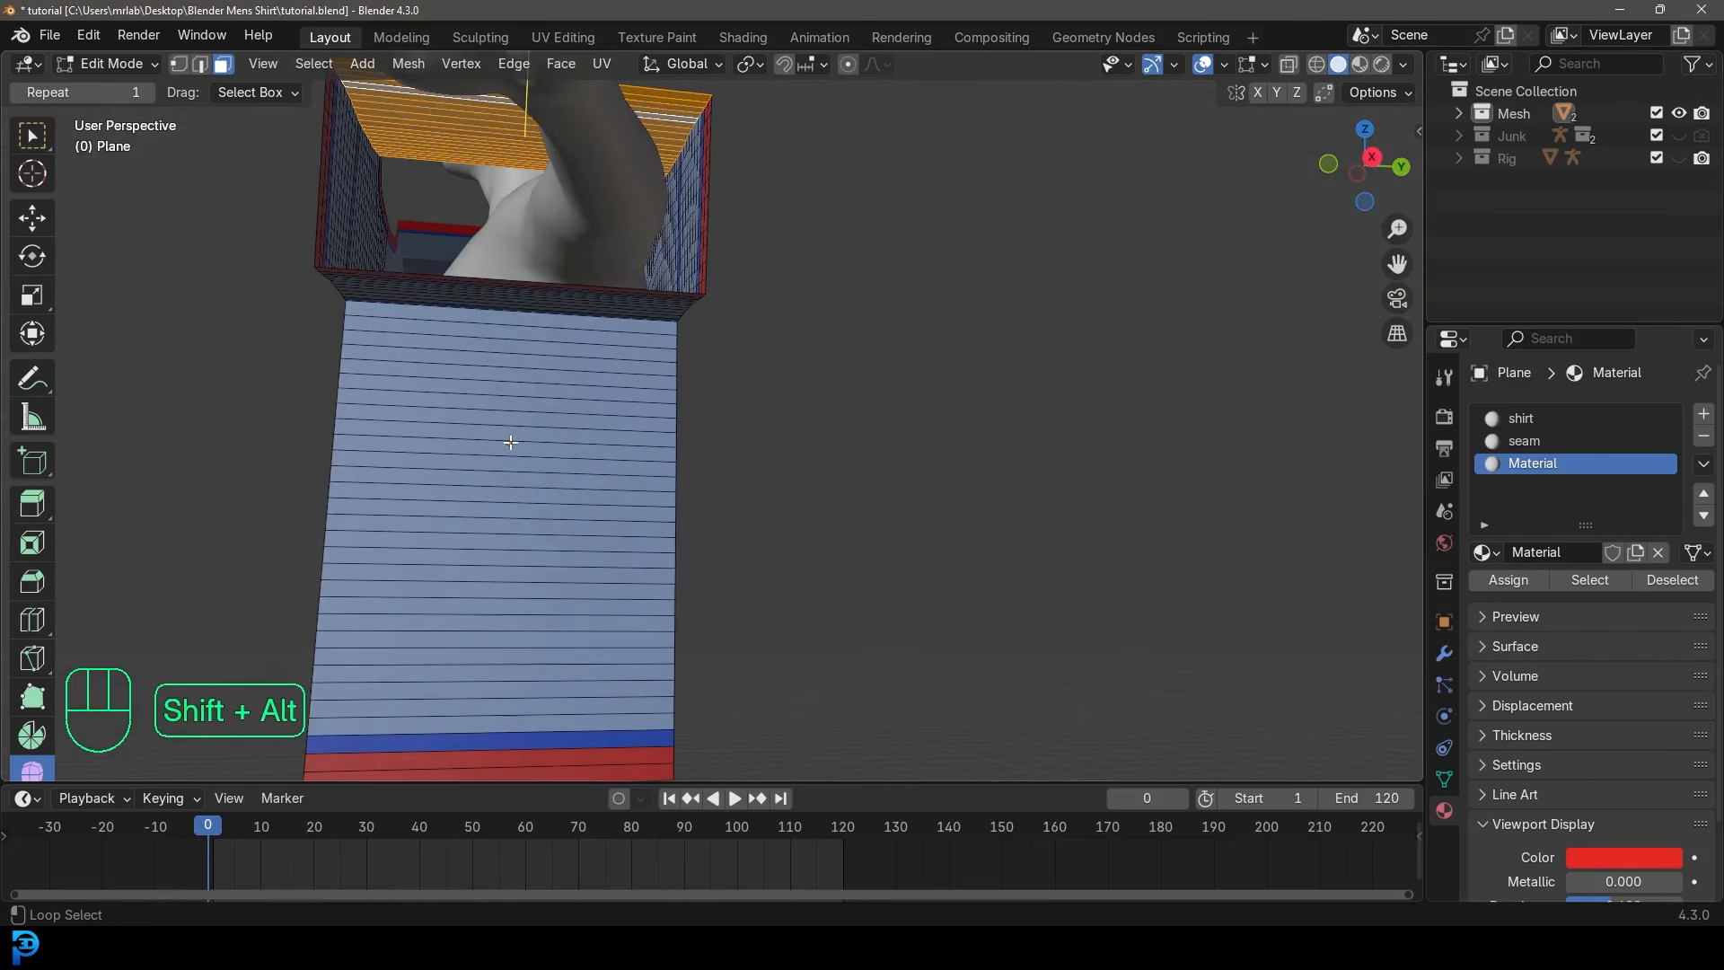
{"action": "left_click", "coordinate": [509, 443], "text": "alt+shift"}
{"action": "middle_click_drag", "start_coordinate": [509, 443], "coordinate": [728, 321]}
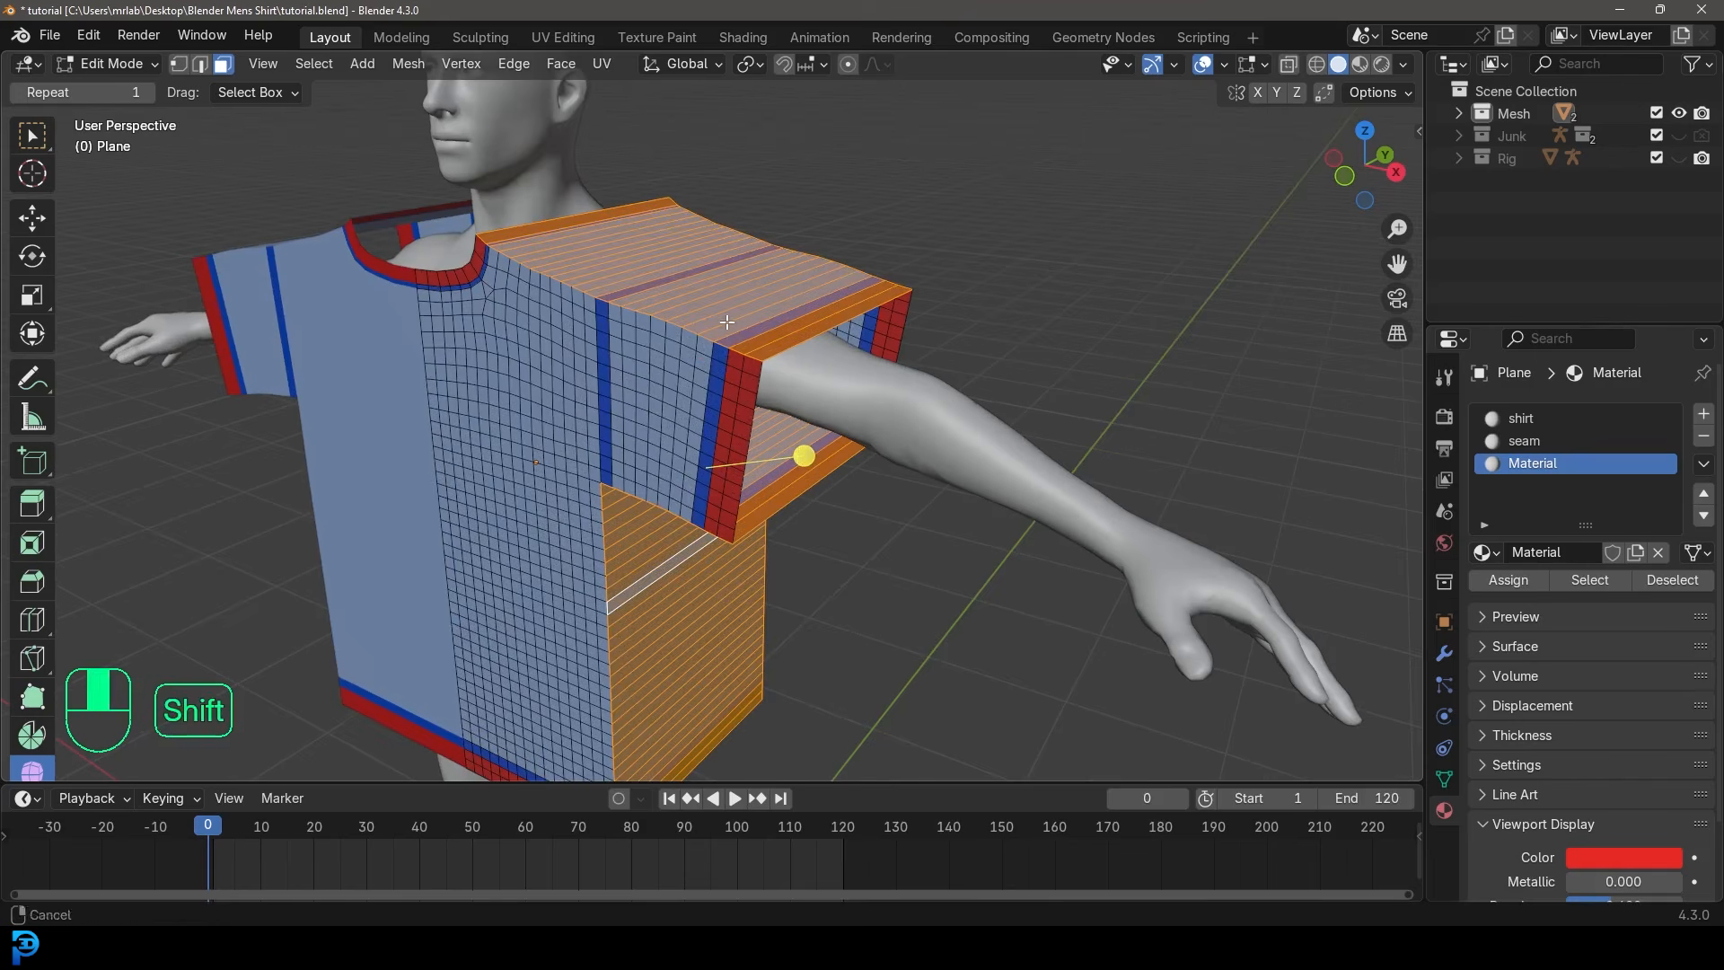
{"action": "left_click", "coordinate": [1524, 441]}
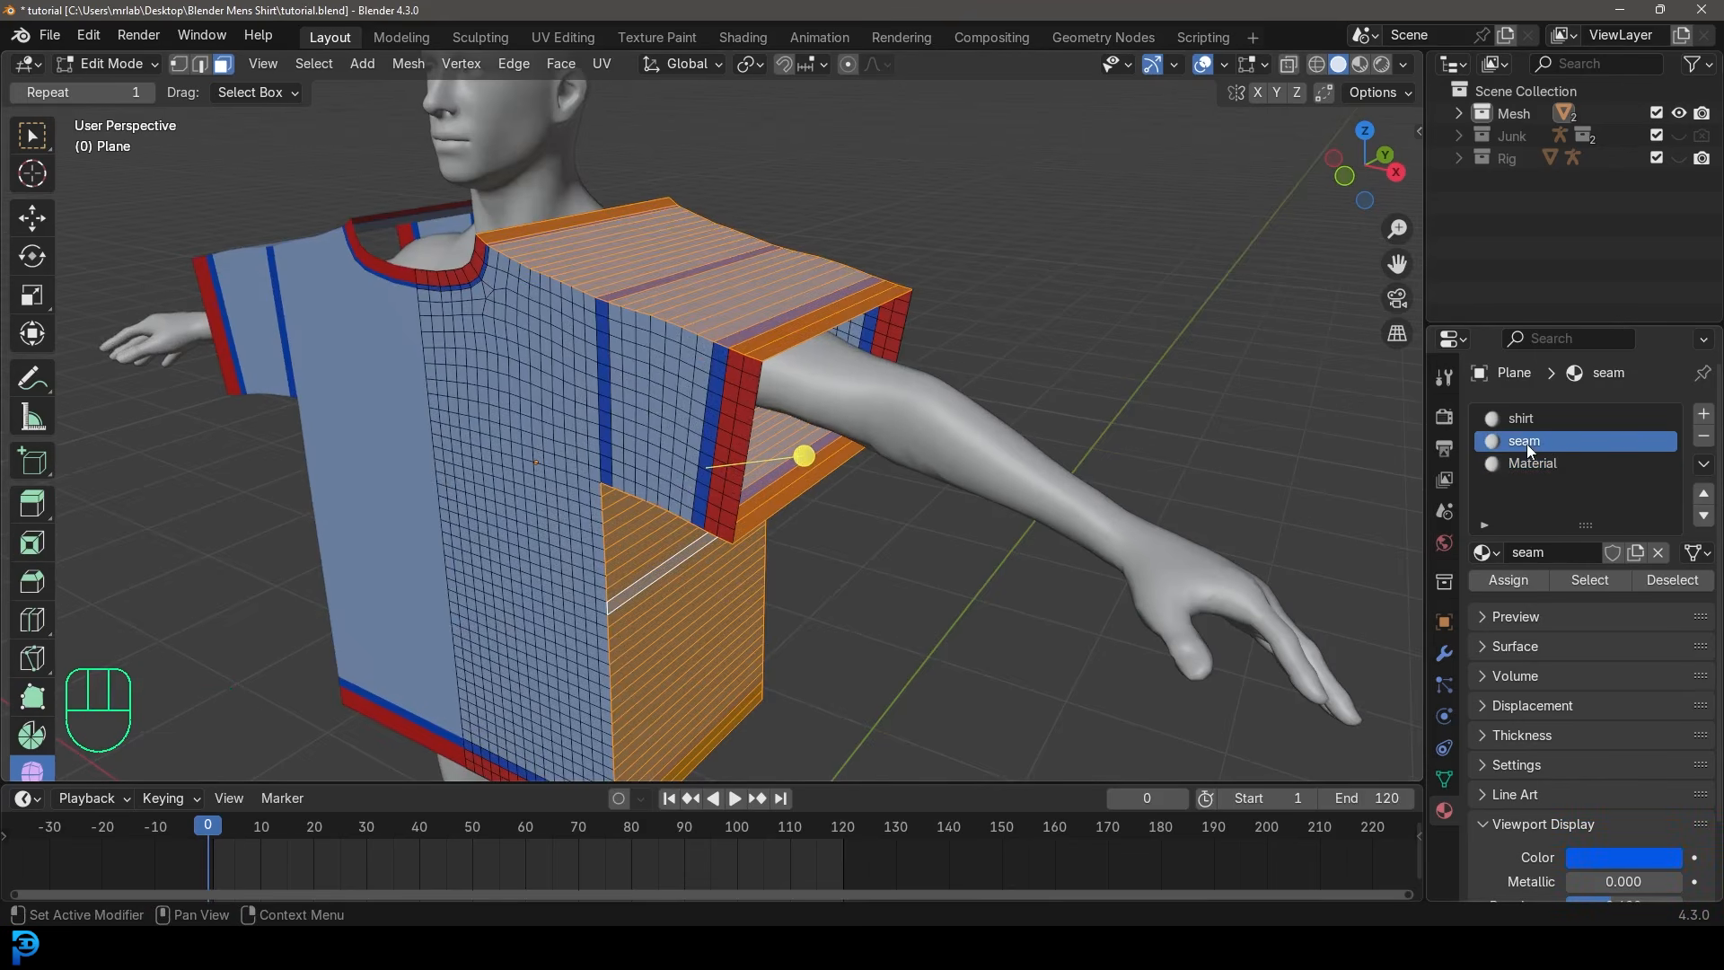
{"action": "left_click", "coordinate": [1586, 582]}
{"action": "scroll", "coordinate": [844, 367], "scroll_direction": "up", "scroll_amount": 4}
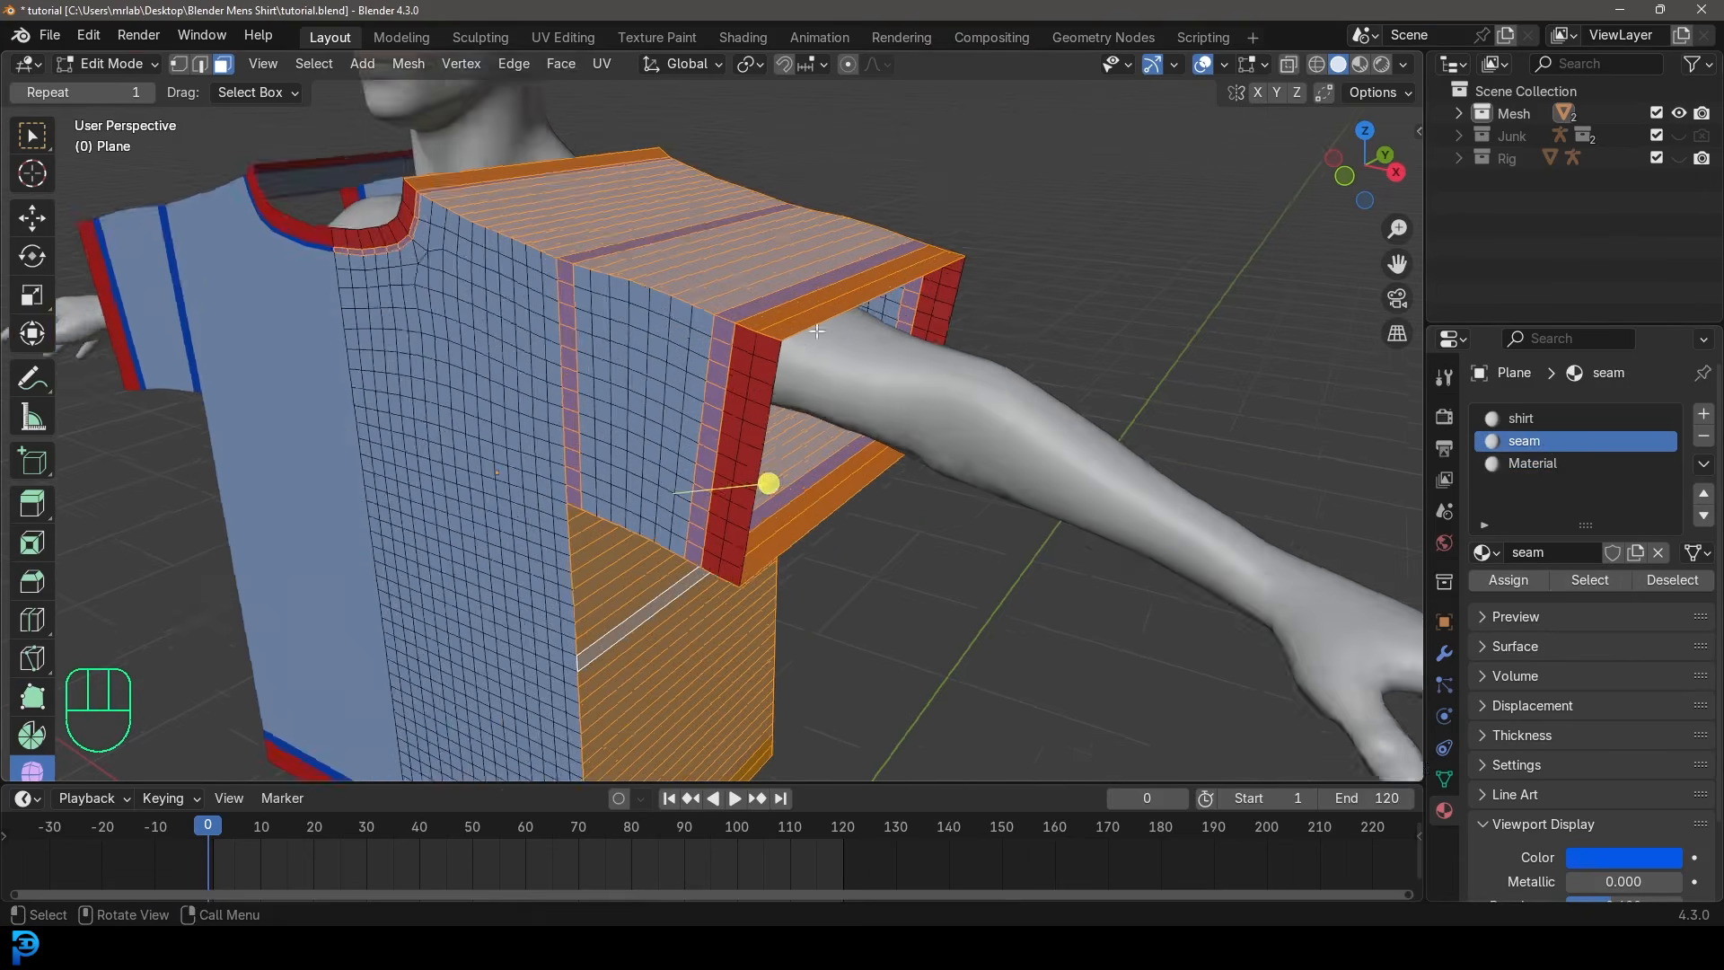
{"action": "scroll", "coordinate": [470, 477], "scroll_direction": "down", "scroll_amount": 8}
{"action": "middle_click_drag", "start_coordinate": [470, 477], "coordinate": [562, 487]}
{"action": "middle_click_drag", "start_coordinate": [743, 414], "coordinate": [714, 432]}
{"action": "scroll", "coordinate": [757, 302], "scroll_direction": "up", "scroll_amount": 1}
{"action": "key", "text": "x"}
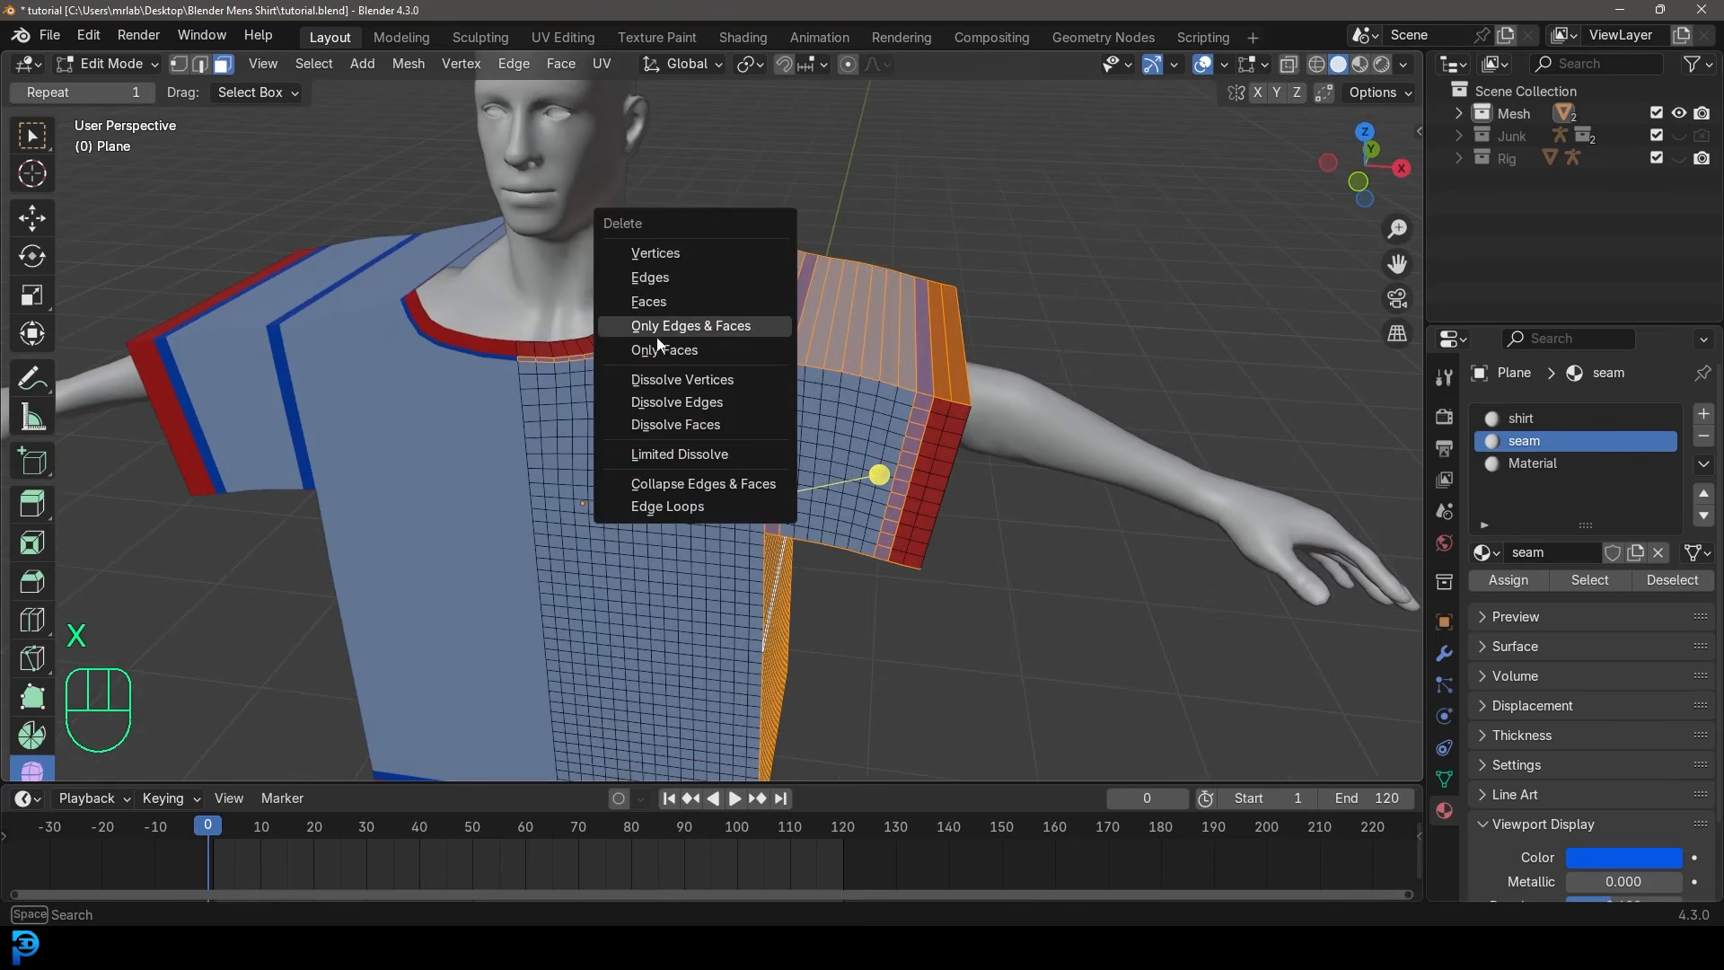
{"action": "left_click", "coordinate": [714, 350]}
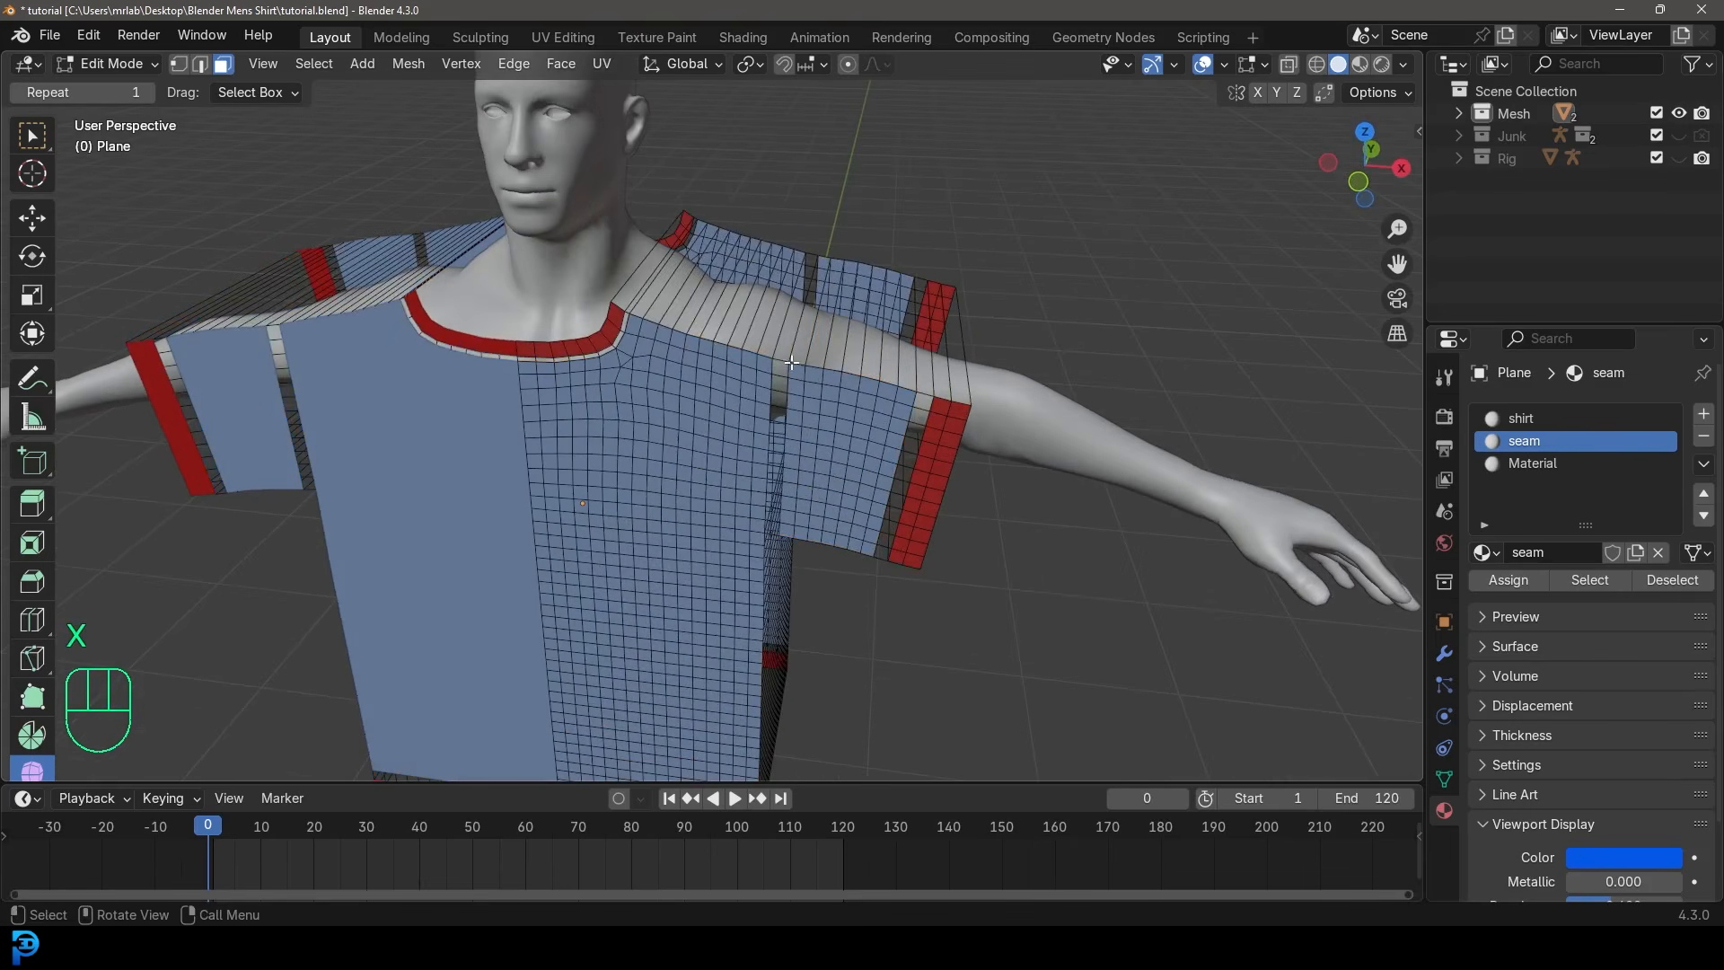
Return the shirt to Object Mode and save the file.
{"action": "middle_click_drag", "start_coordinate": [891, 382], "coordinate": [753, 418]}
{"action": "scroll", "coordinate": [599, 316], "scroll_direction": "up", "scroll_amount": 5}
{"action": "middle_click_drag", "start_coordinate": [610, 377], "coordinate": [904, 296], "text": "shift"}
{"action": "scroll", "coordinate": [789, 358], "scroll_direction": "down", "scroll_amount": 5}
{"action": "left_click", "coordinate": [106, 63]}
{"action": "left_click", "coordinate": [148, 79]}
{"action": "scroll", "coordinate": [769, 264], "scroll_direction": "down", "scroll_amount": 4}
{"action": "key", "text": "ctrl+s"}
{"action": "key", "text": "ctrl+s"}
{"action": "key", "text": "ctrl+s"}
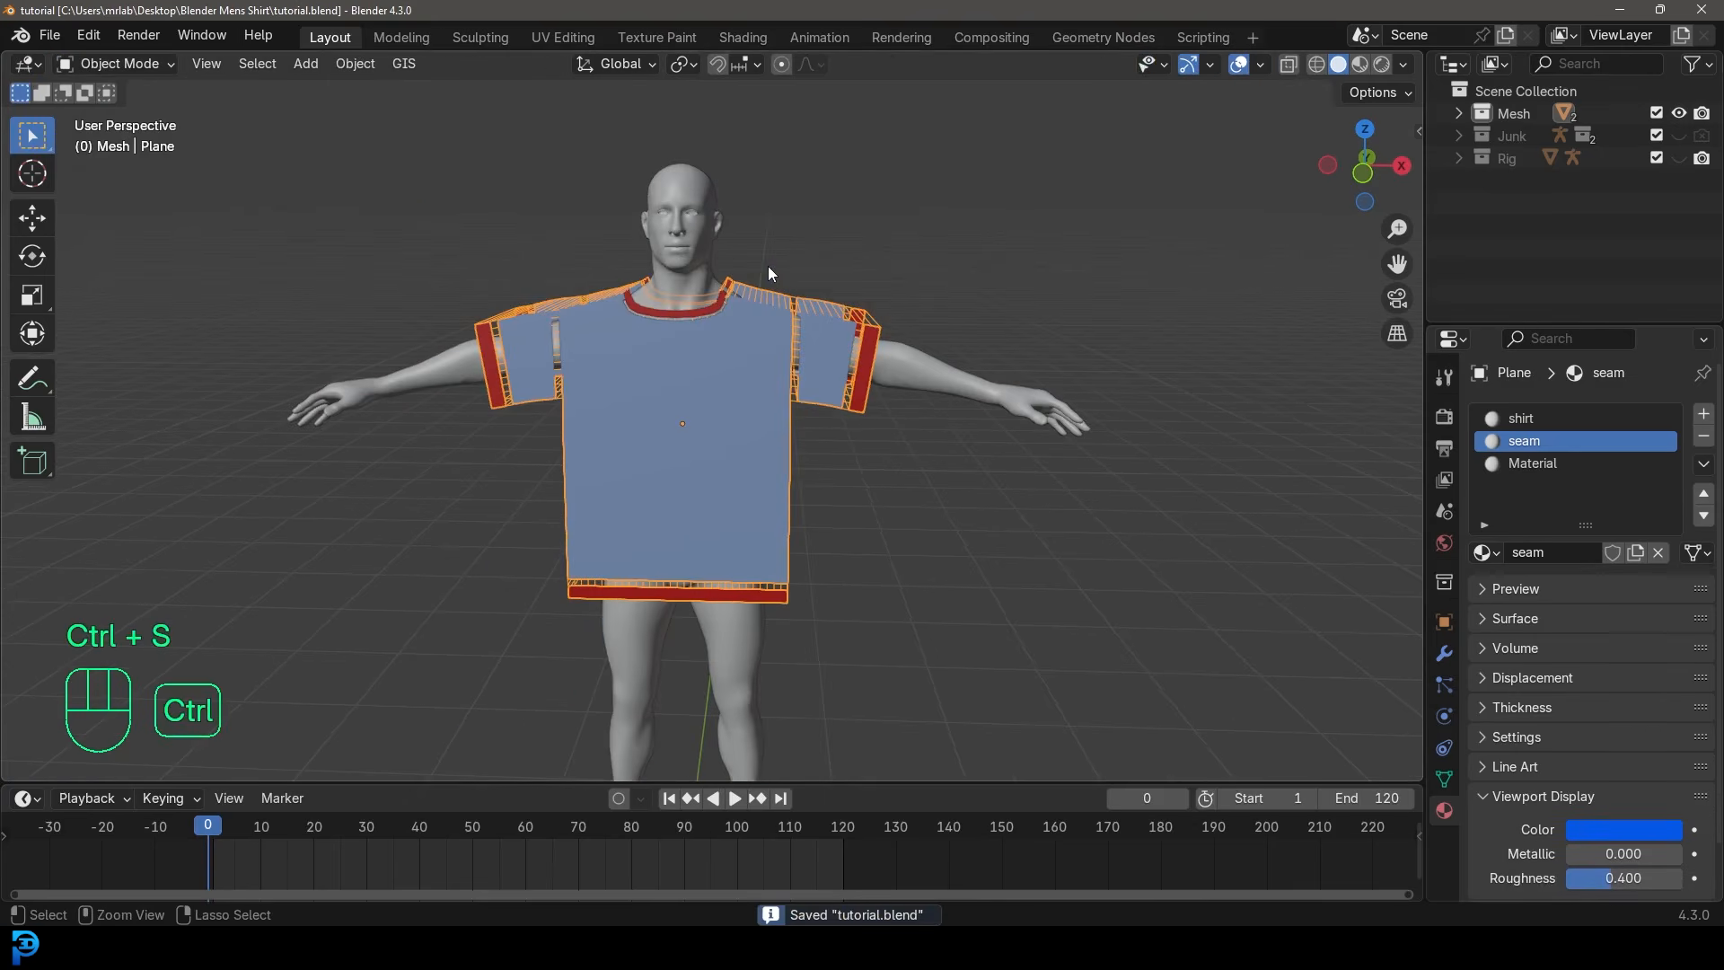
Add Cloth physics to the shirt and set its quality steps to 12.
{"action": "middle_click_drag", "start_coordinate": [889, 306], "coordinate": [796, 341]}
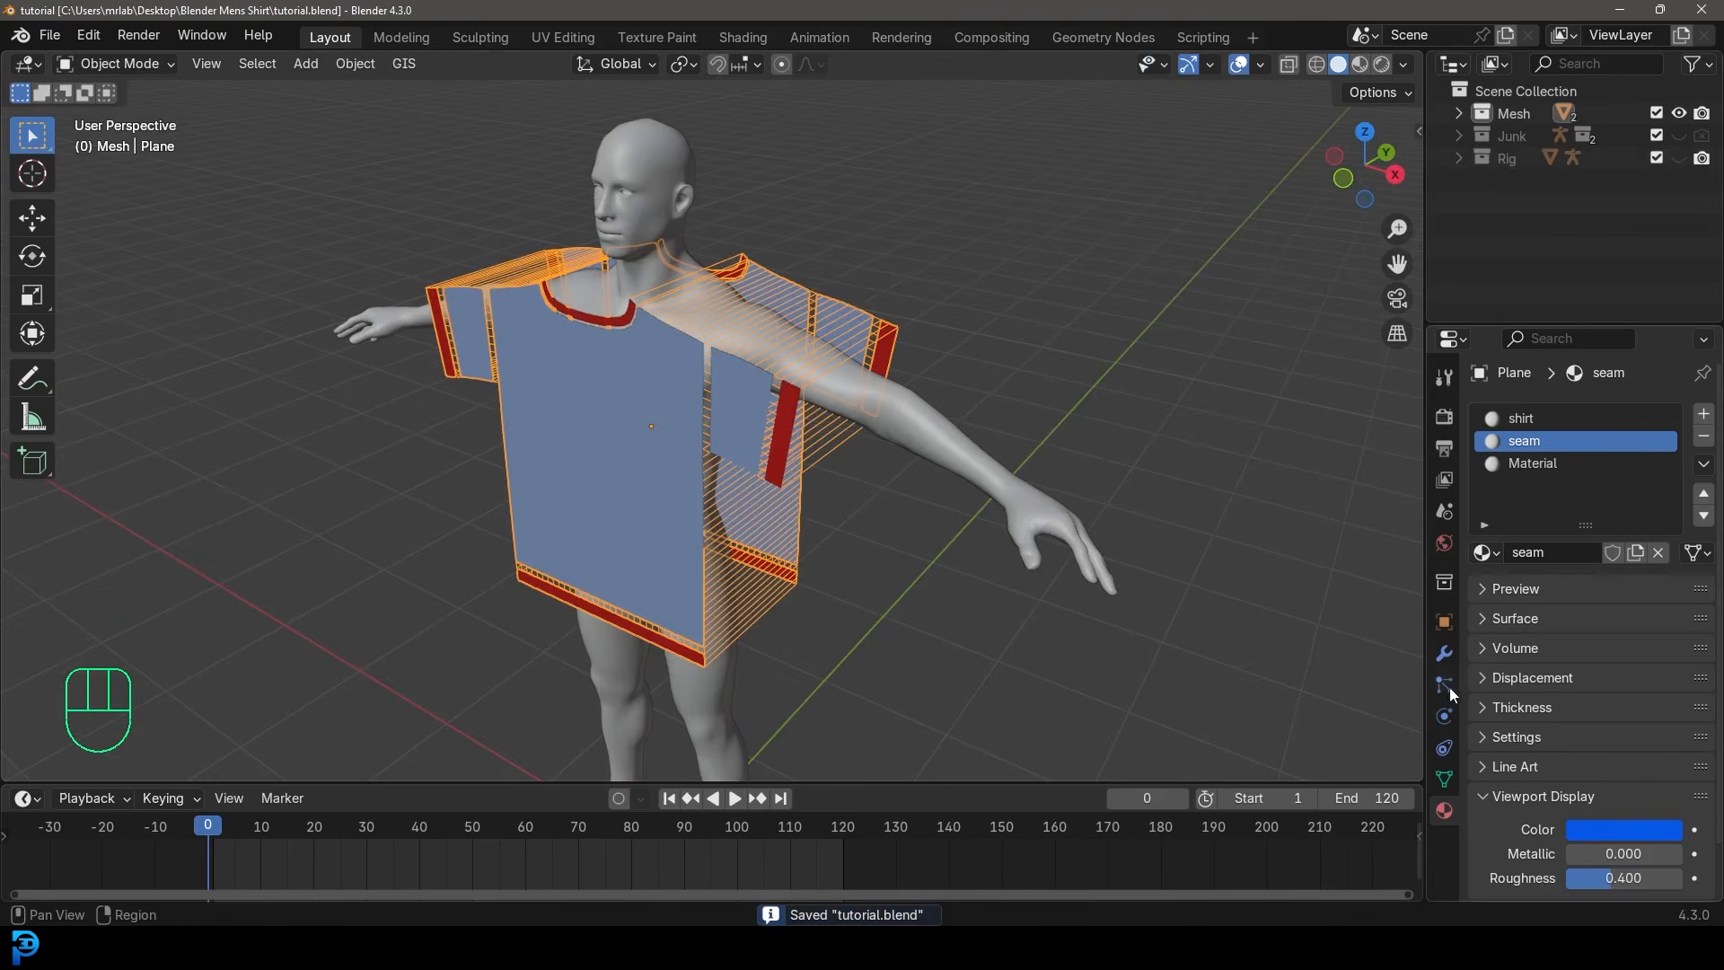
{"action": "left_click", "coordinate": [1445, 717]}
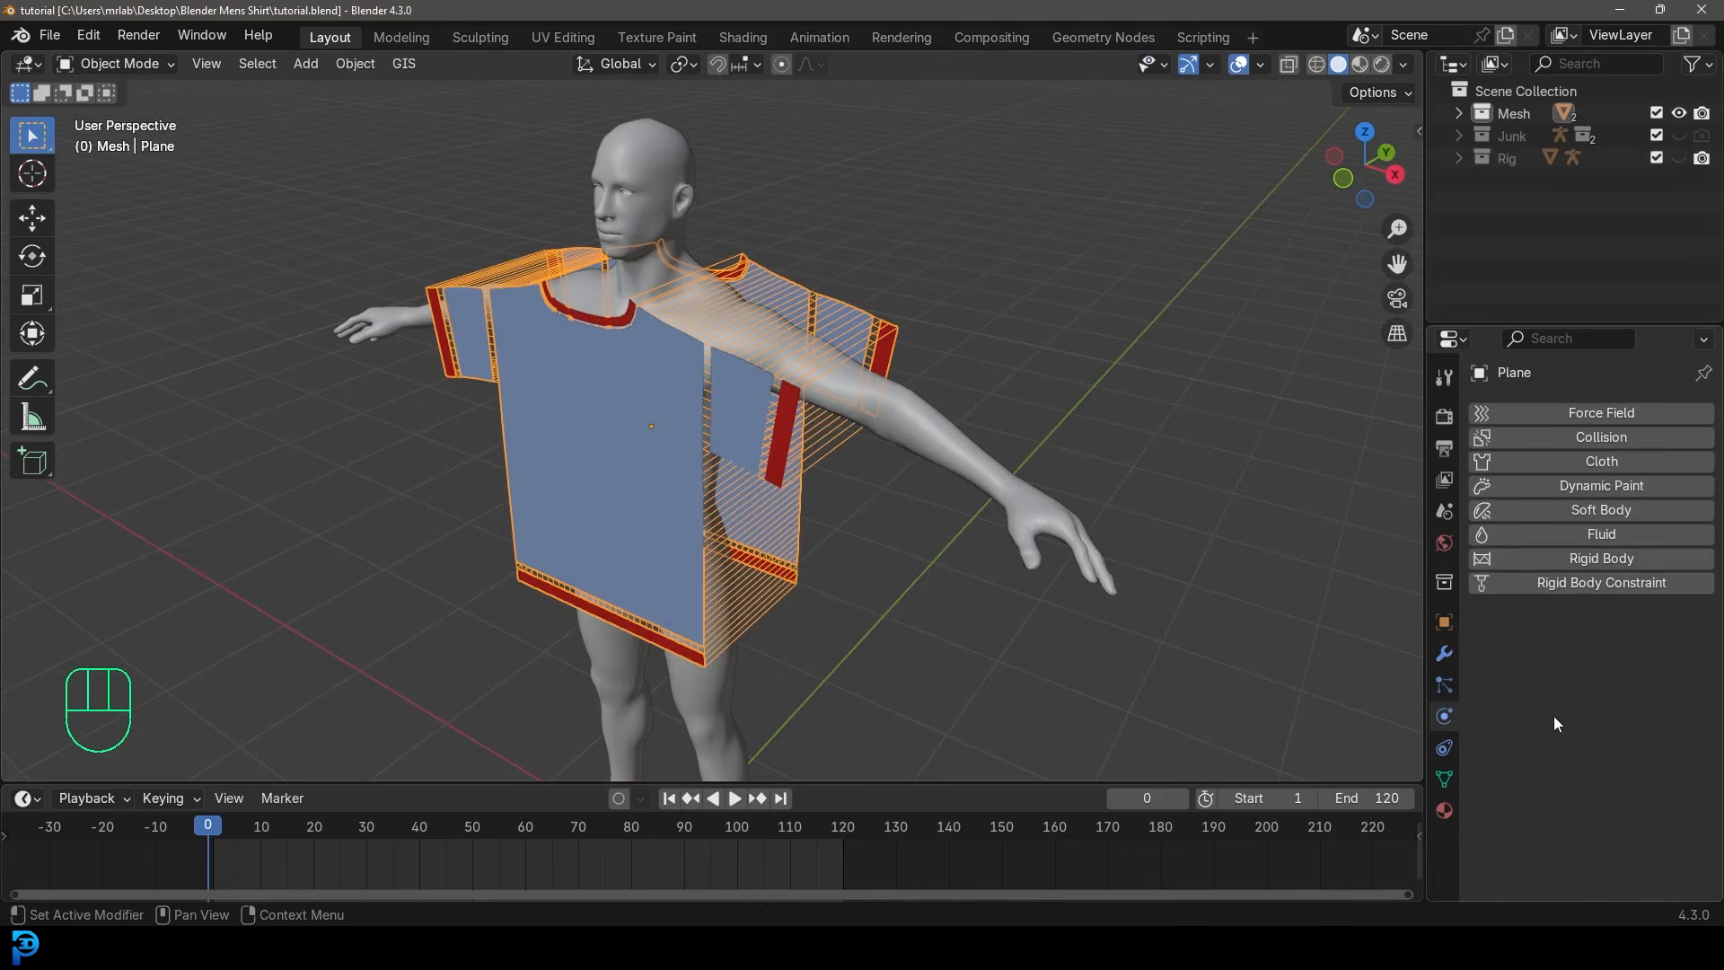
{"action": "left_click", "coordinate": [1618, 464]}
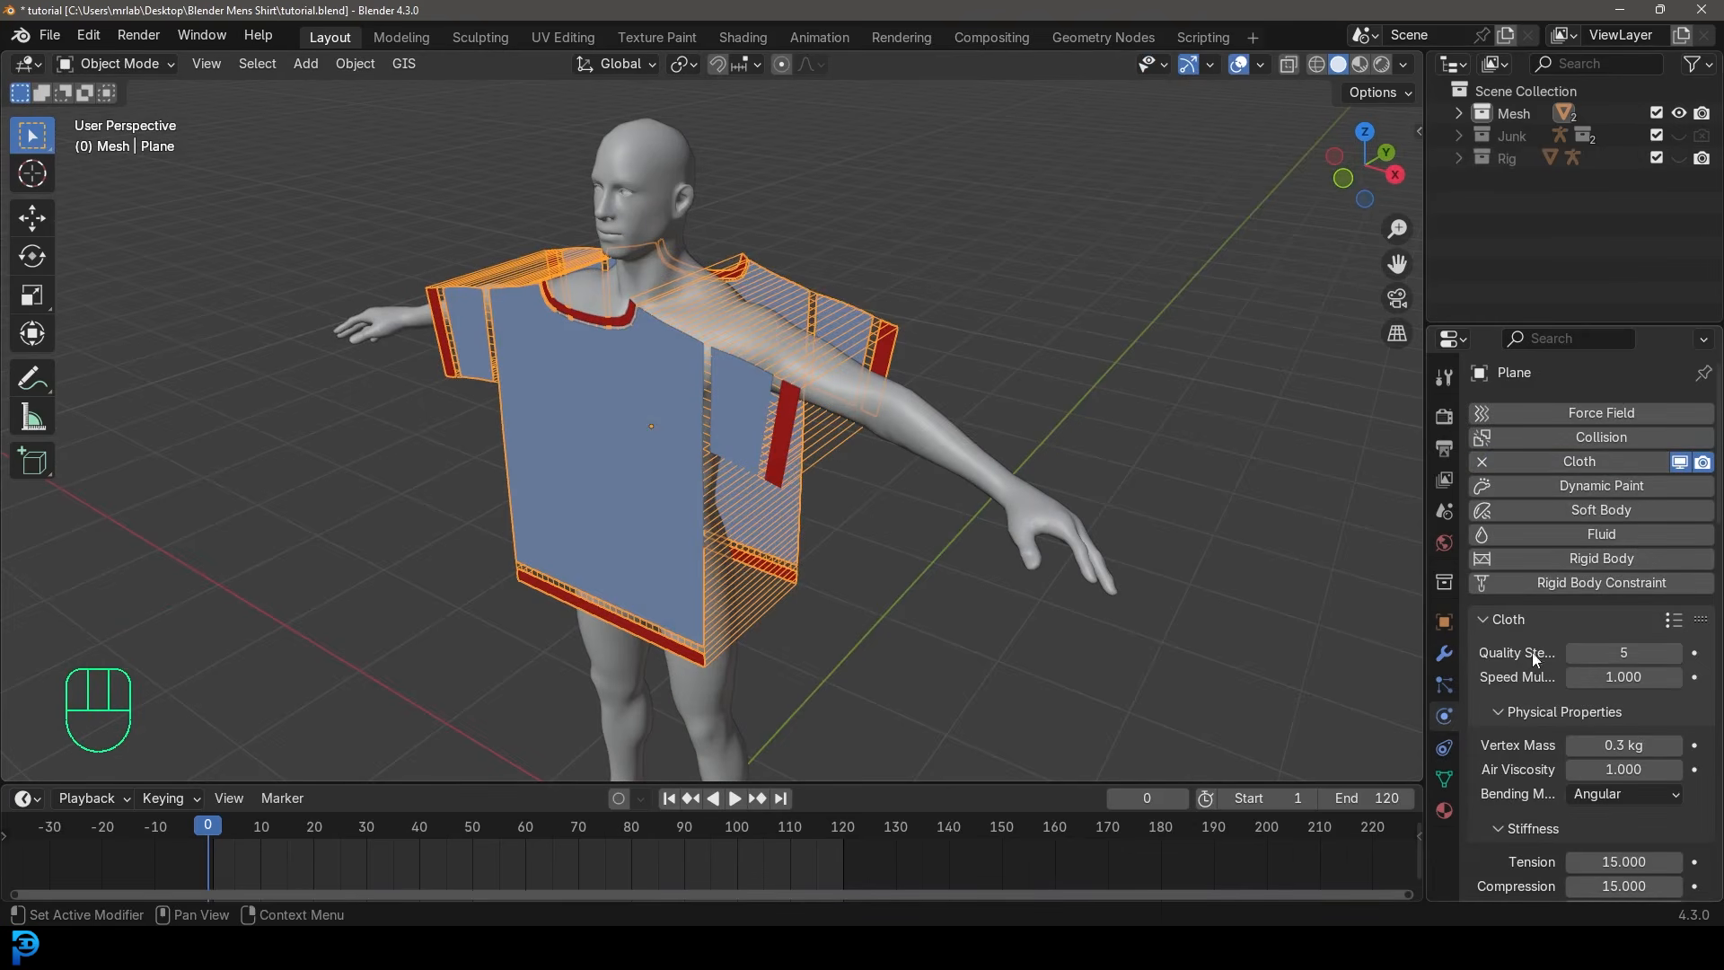
{"action": "mouse_move", "coordinate": [1601, 653]}
{"action": "left_mouse_down"}
{"action": "mouse_move", "coordinate": [1625, 653]}
{"action": "mouse_move", "coordinate": [1601, 653]}
{"action": "left_mouse_up"}
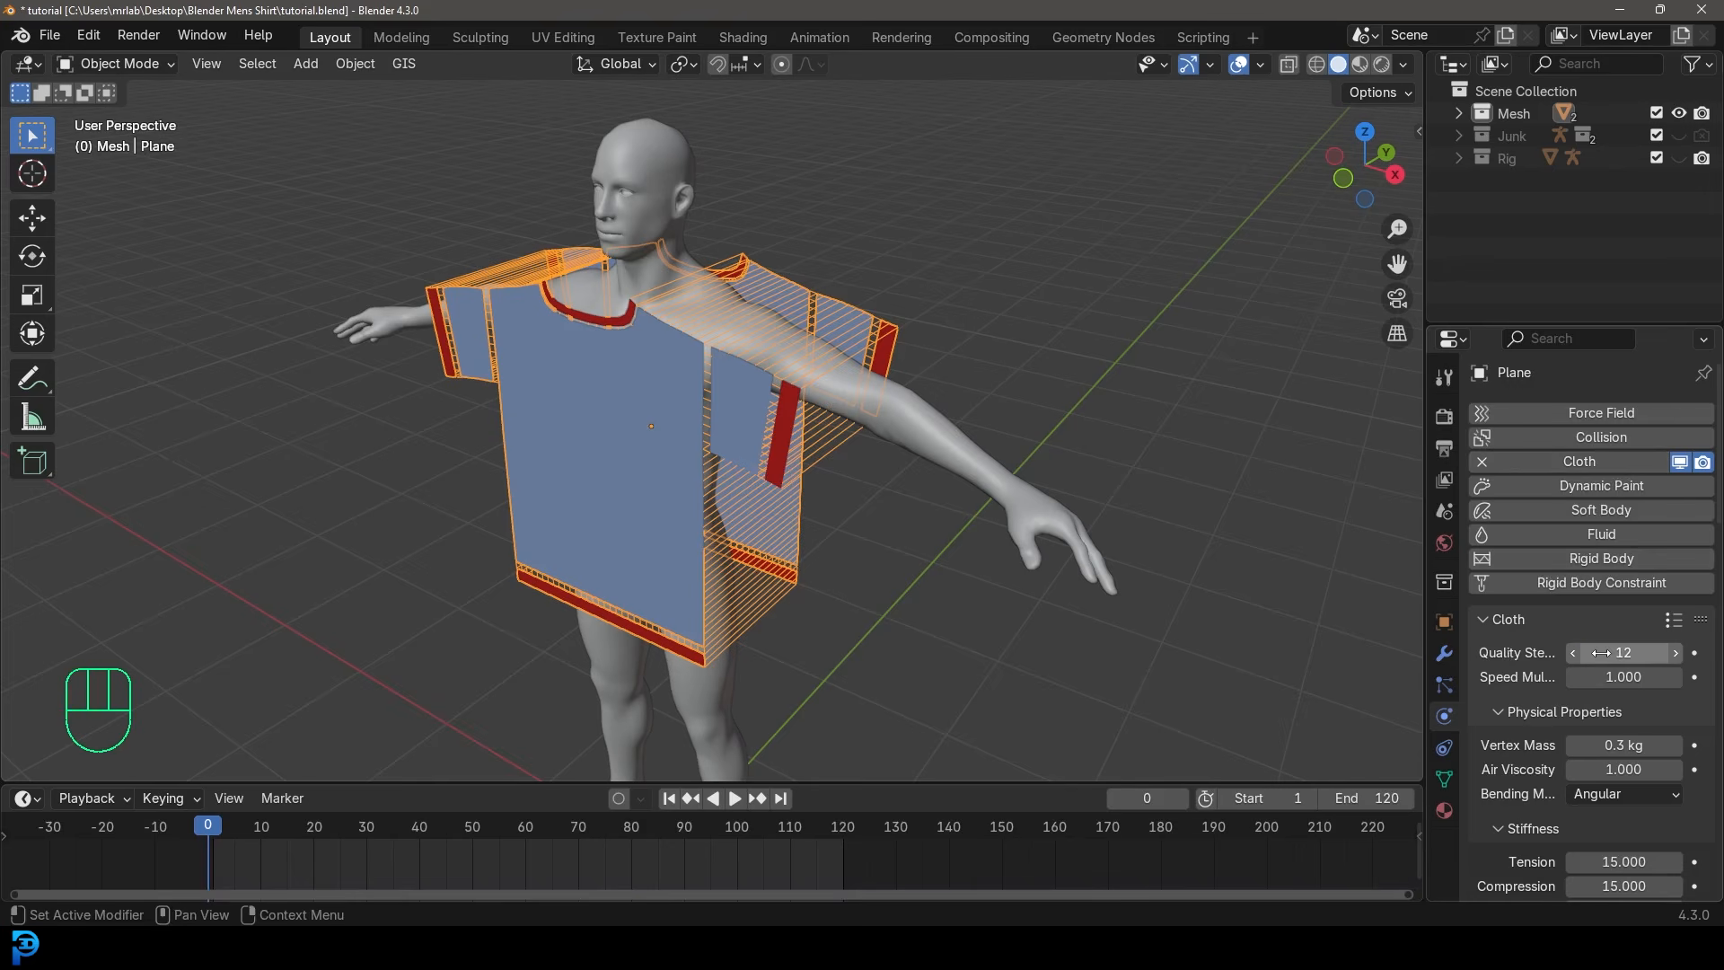
Enable Sewing in the shirt's cloth shape settings with a maximum sewing force of 20.
{"action": "scroll", "coordinate": [1534, 674], "scroll_direction": "down", "scroll_amount": 12}
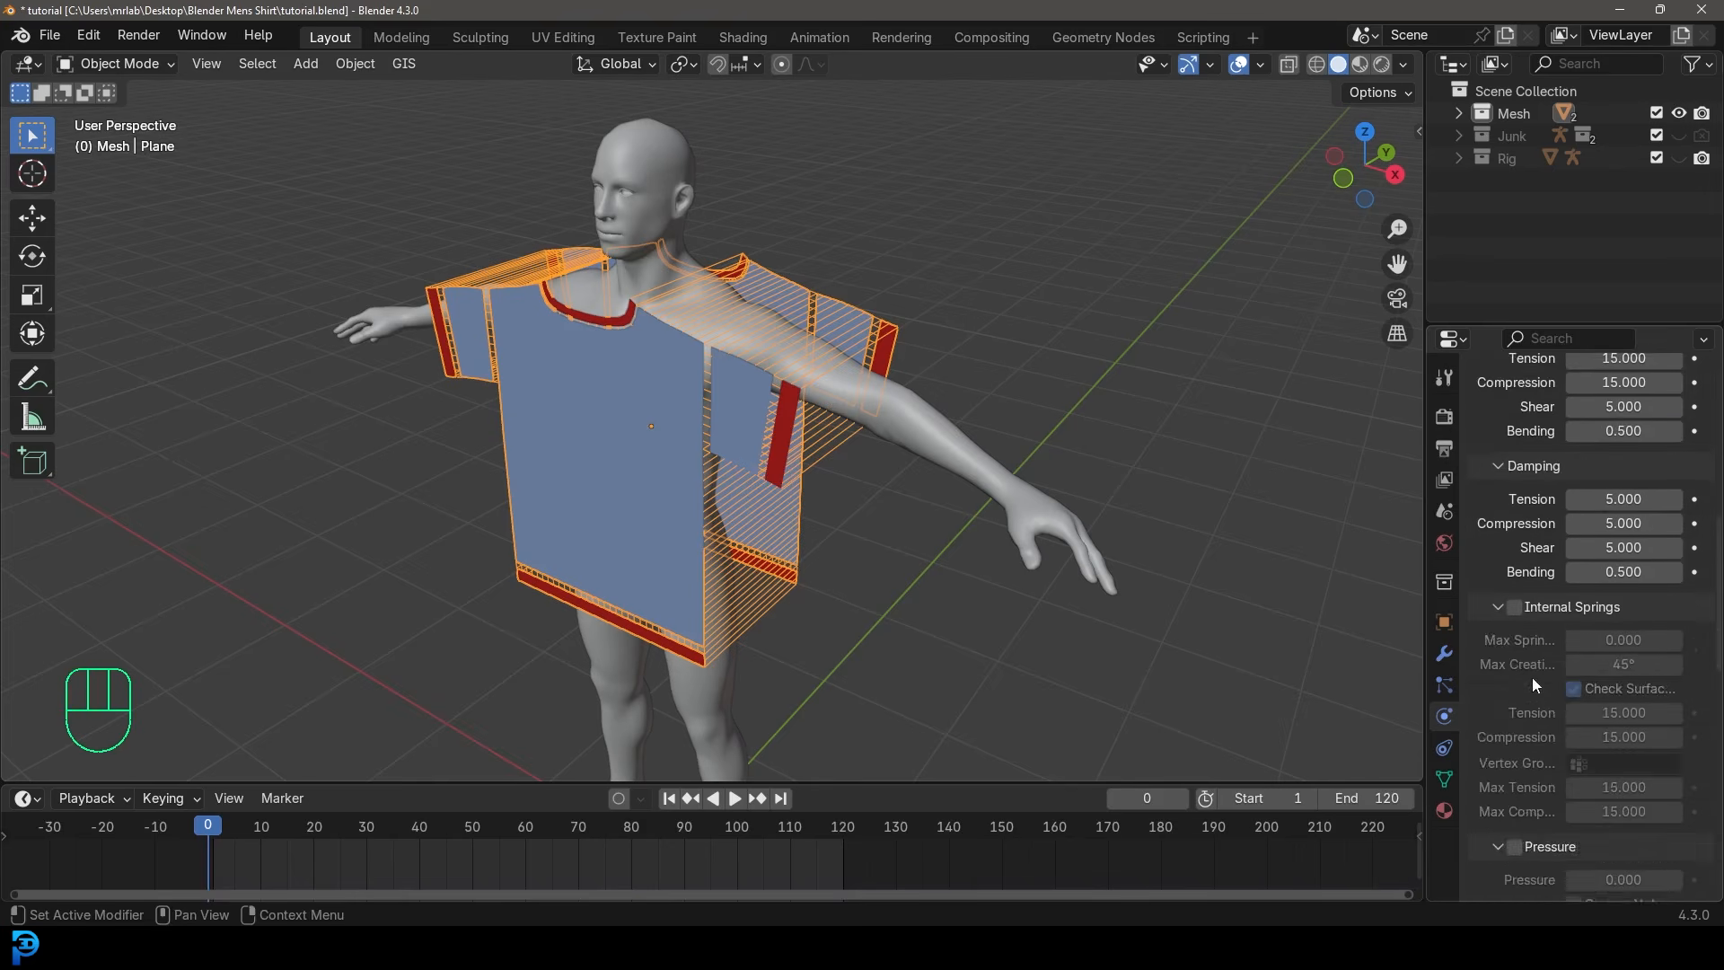
{"action": "scroll", "coordinate": [1526, 754], "scroll_direction": "down", "scroll_amount": 4}
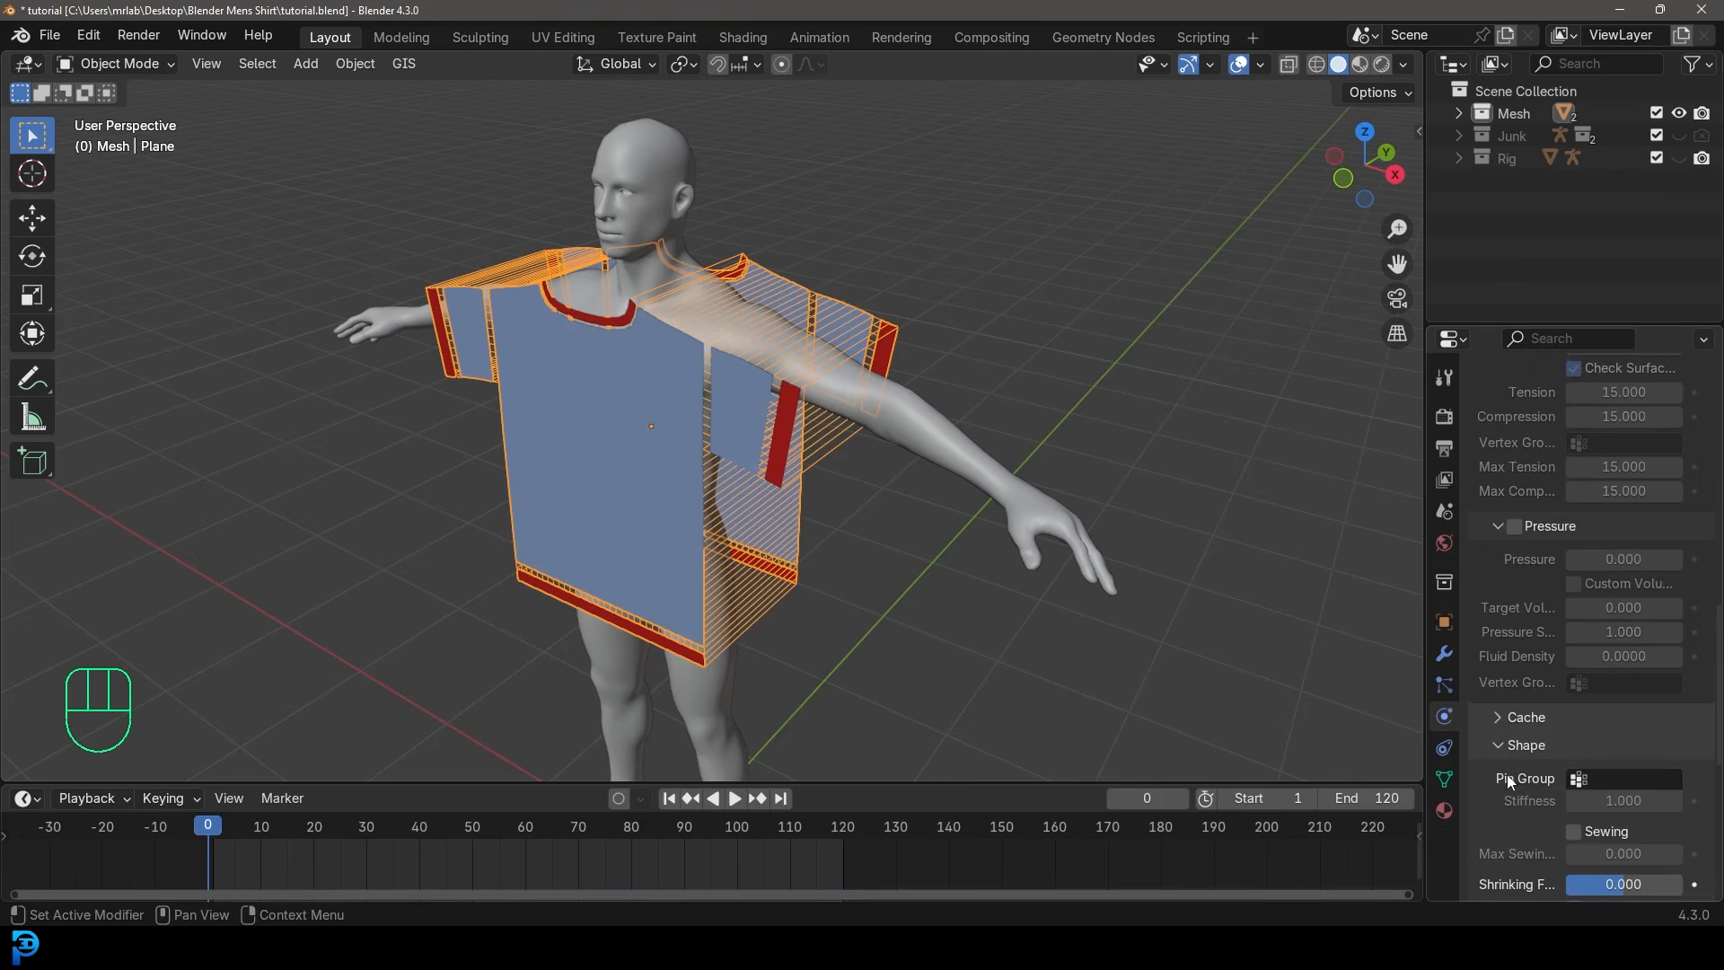
{"action": "scroll", "coordinate": [1514, 795], "scroll_direction": "down", "scroll_amount": 4}
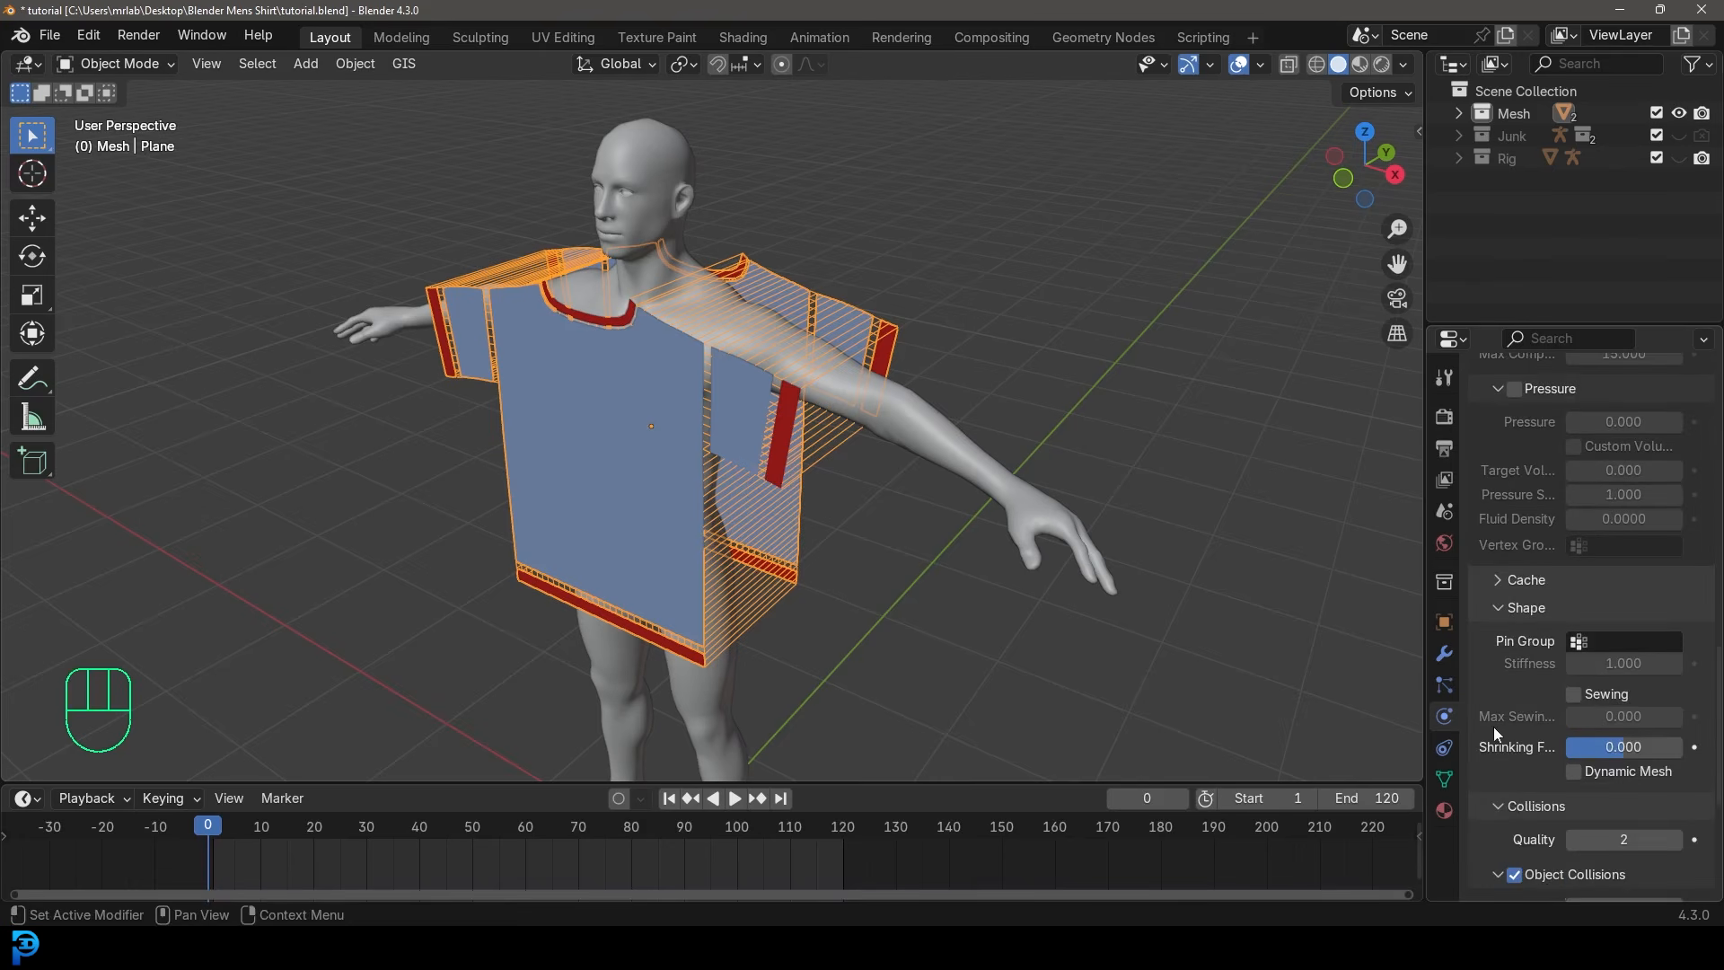
{"action": "left_click", "coordinate": [1576, 693]}
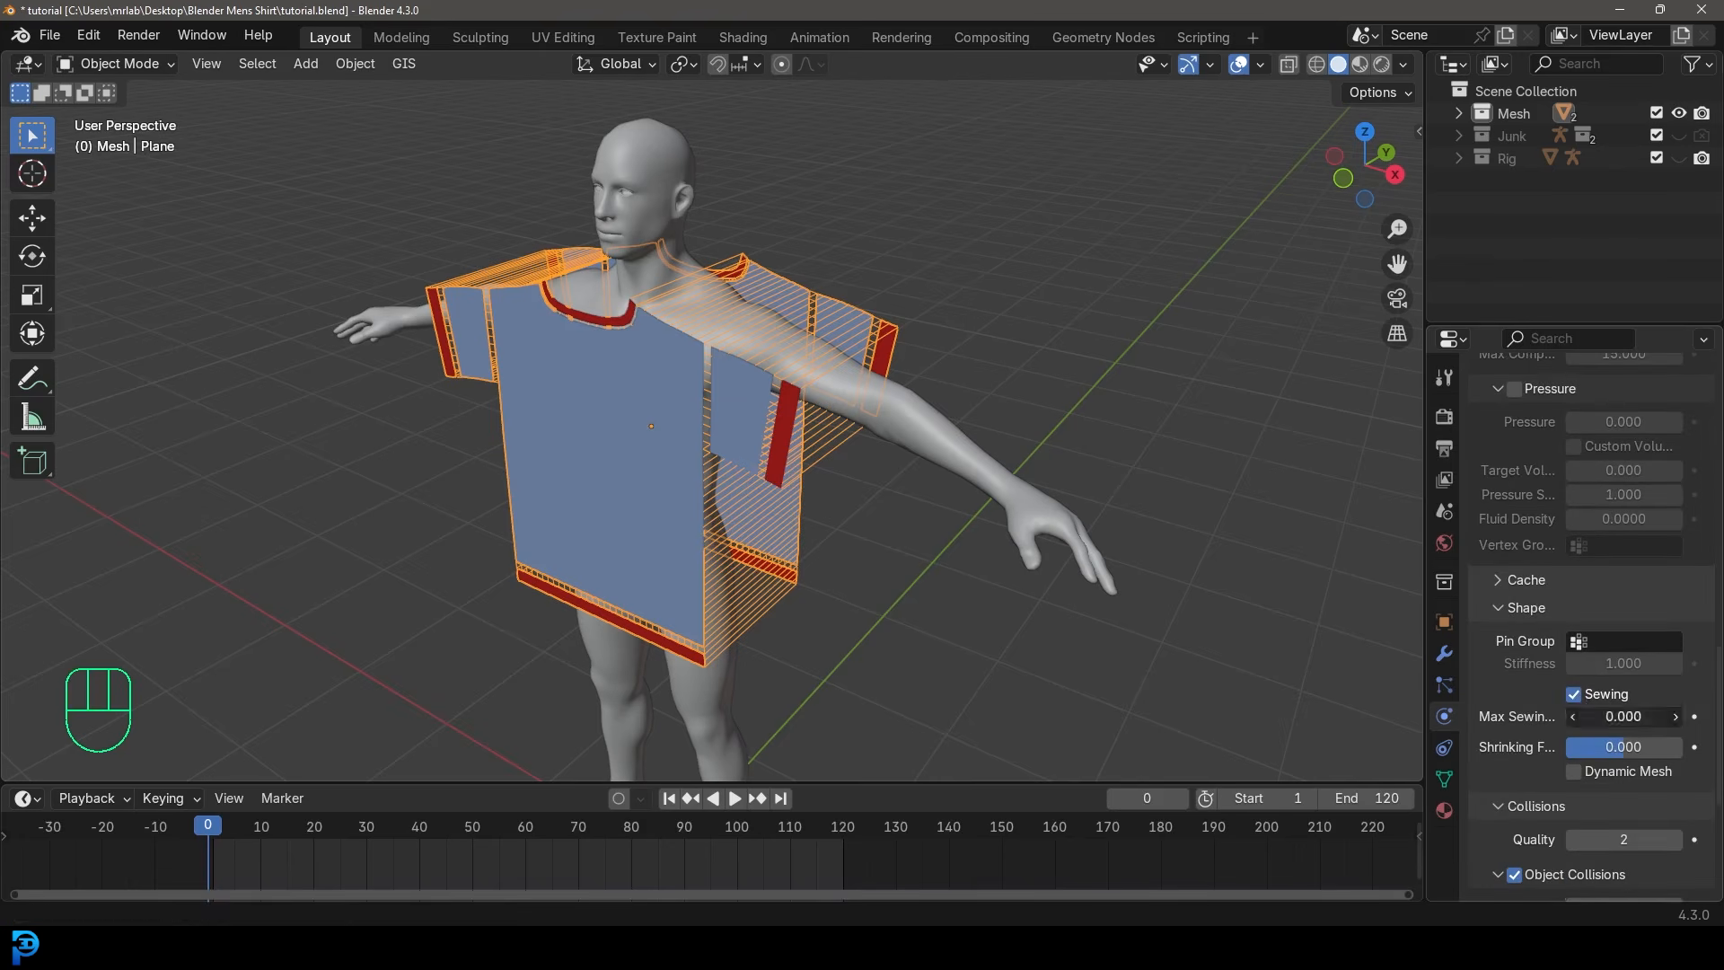
{"action": "left_click", "coordinate": [1634, 714]}
{"action": "type", "text": "20"}
{"action": "key", "text": "Return"}
Enable self collisions for the shirt cloth and set their distance to 0.005 m.
{"action": "scroll", "coordinate": [1542, 664], "scroll_direction": "down", "scroll_amount": 3}
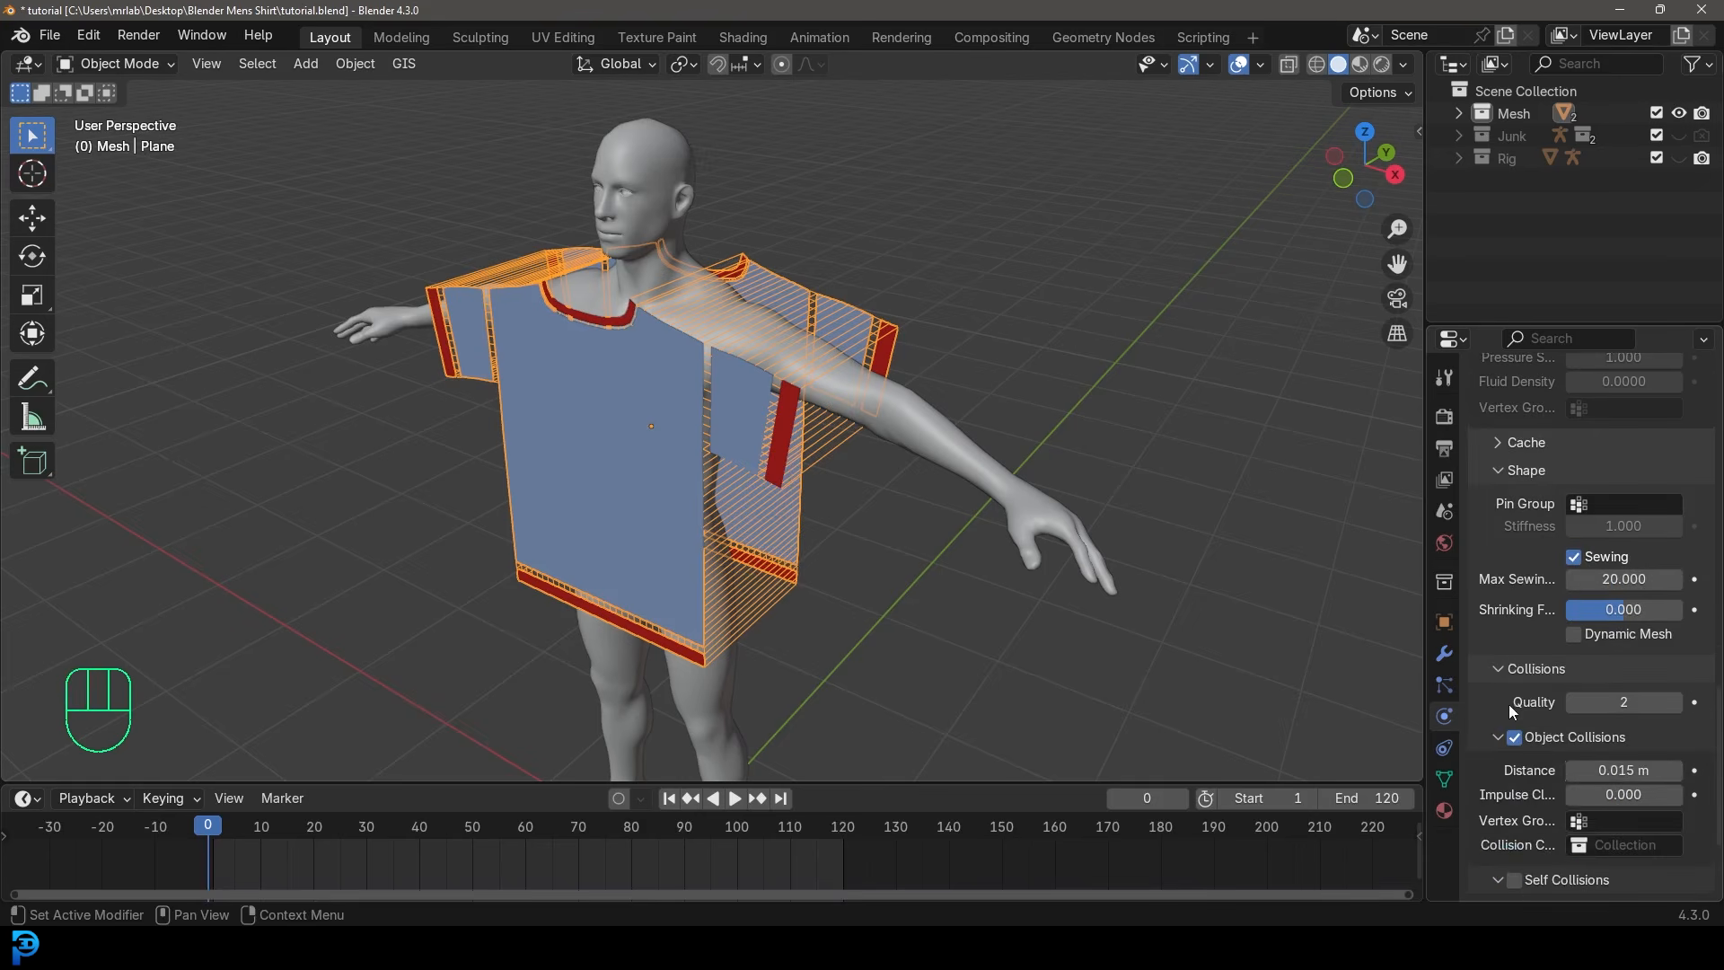
{"action": "scroll", "coordinate": [1509, 711], "scroll_direction": "down", "scroll_amount": 2}
{"action": "left_click", "coordinate": [1520, 792]}
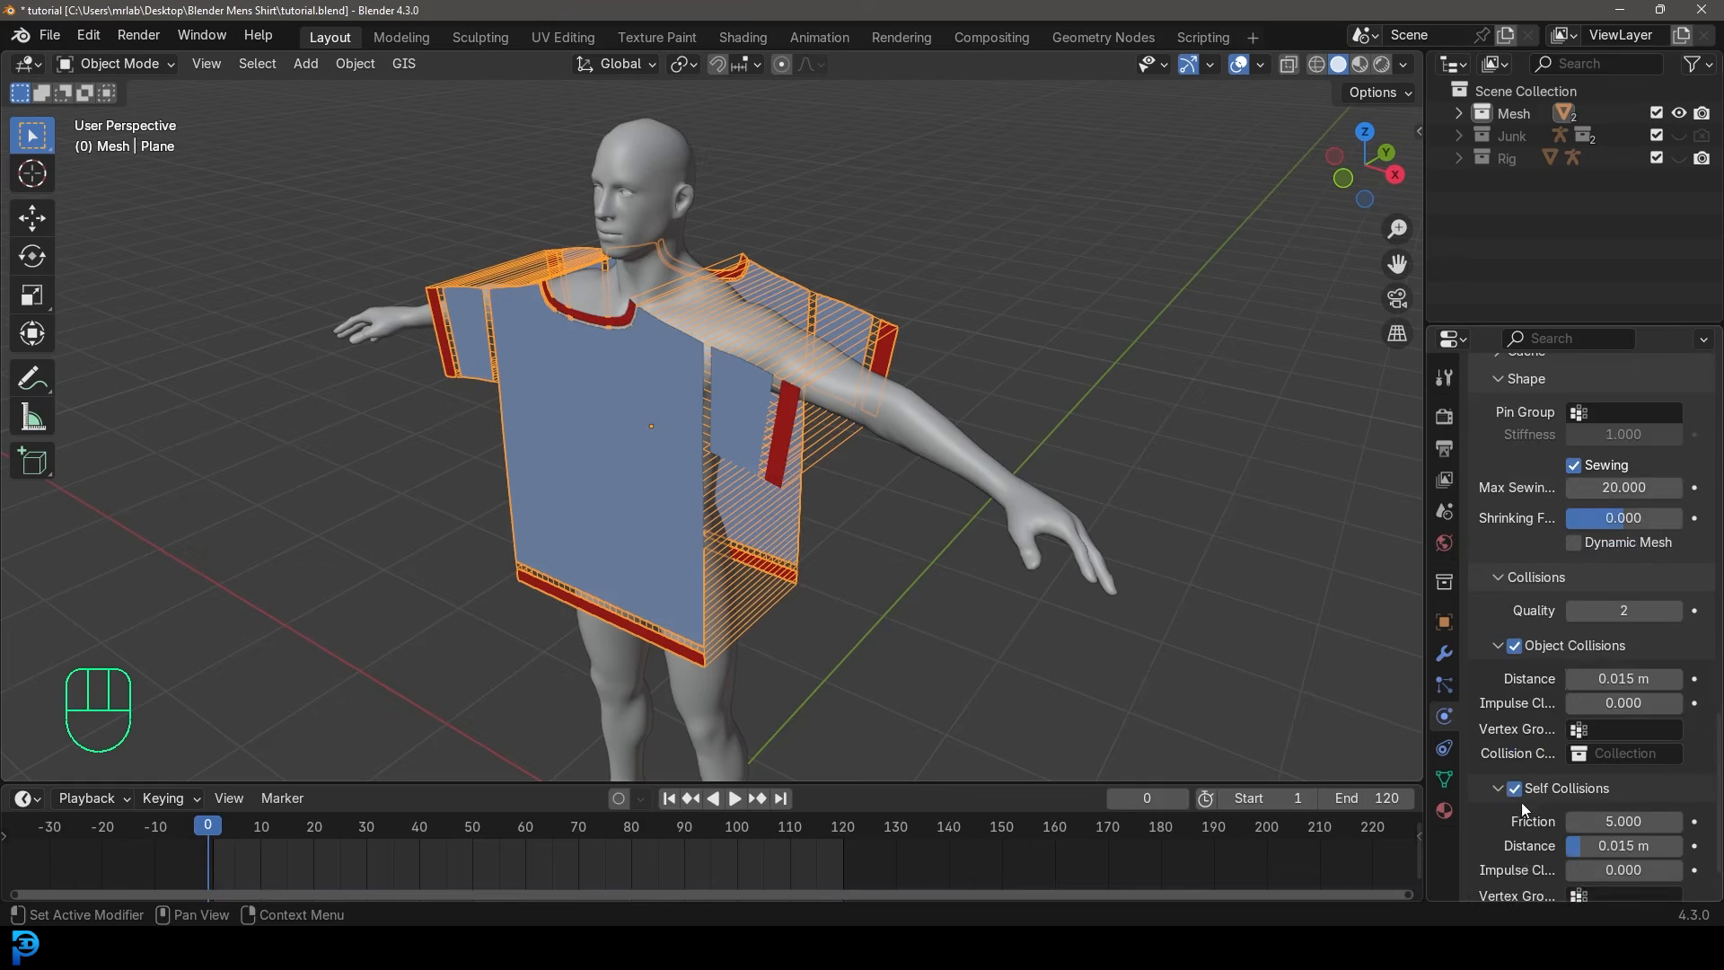
{"action": "scroll", "coordinate": [1521, 801], "scroll_direction": "down", "scroll_amount": 2}
{"action": "left_click", "coordinate": [1621, 776]}
{"action": "type", "text": ".005"}
{"action": "key", "text": "Return"}
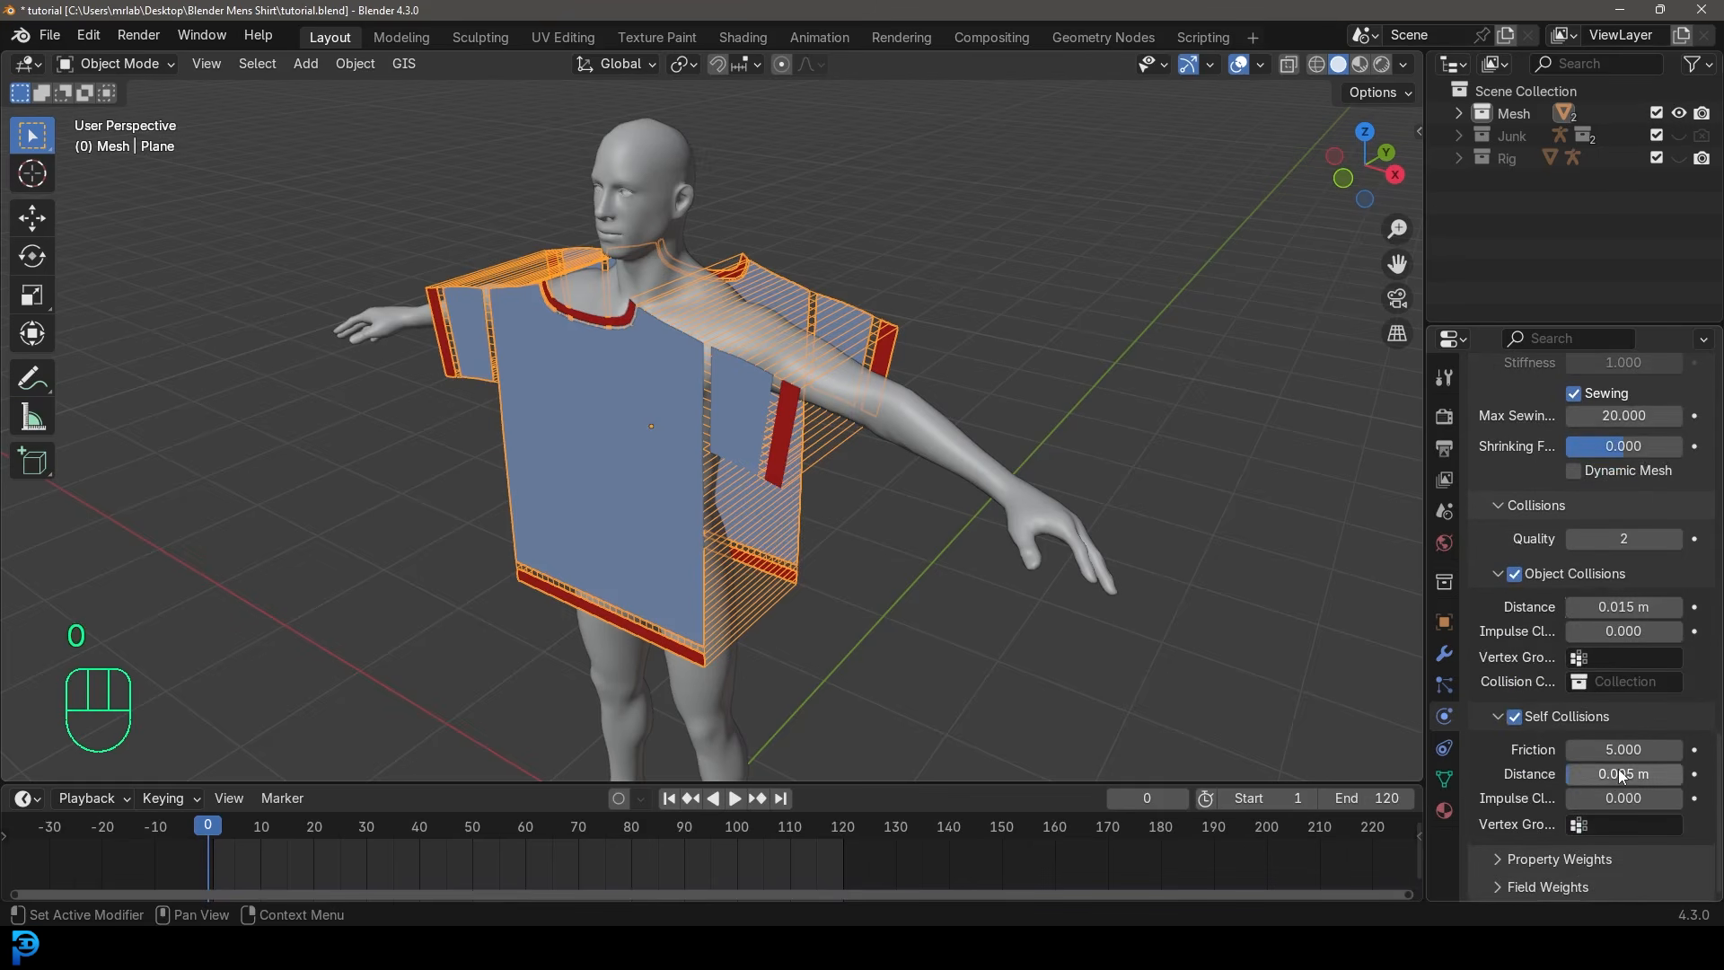
Set the shirt cloth's object collision distance to 0.005 m and its collision quality to 5.
{"action": "left_click", "coordinate": [1621, 607]}
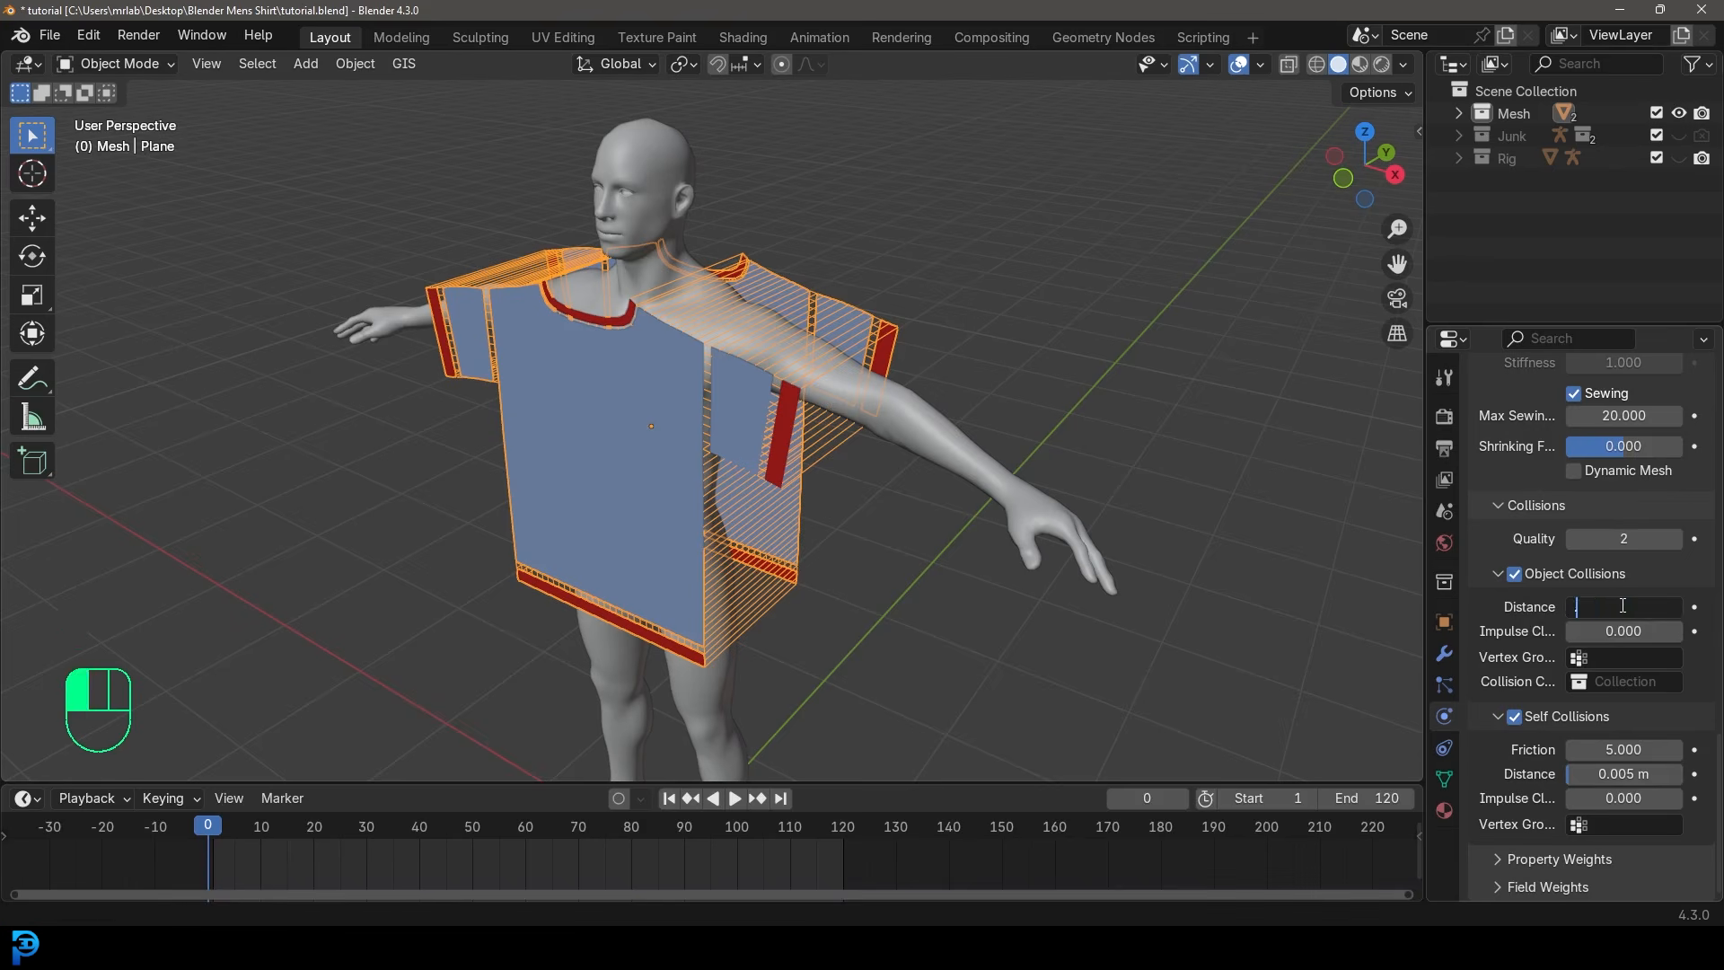
{"action": "type", "text": ".005"}
{"action": "key", "text": "Return"}
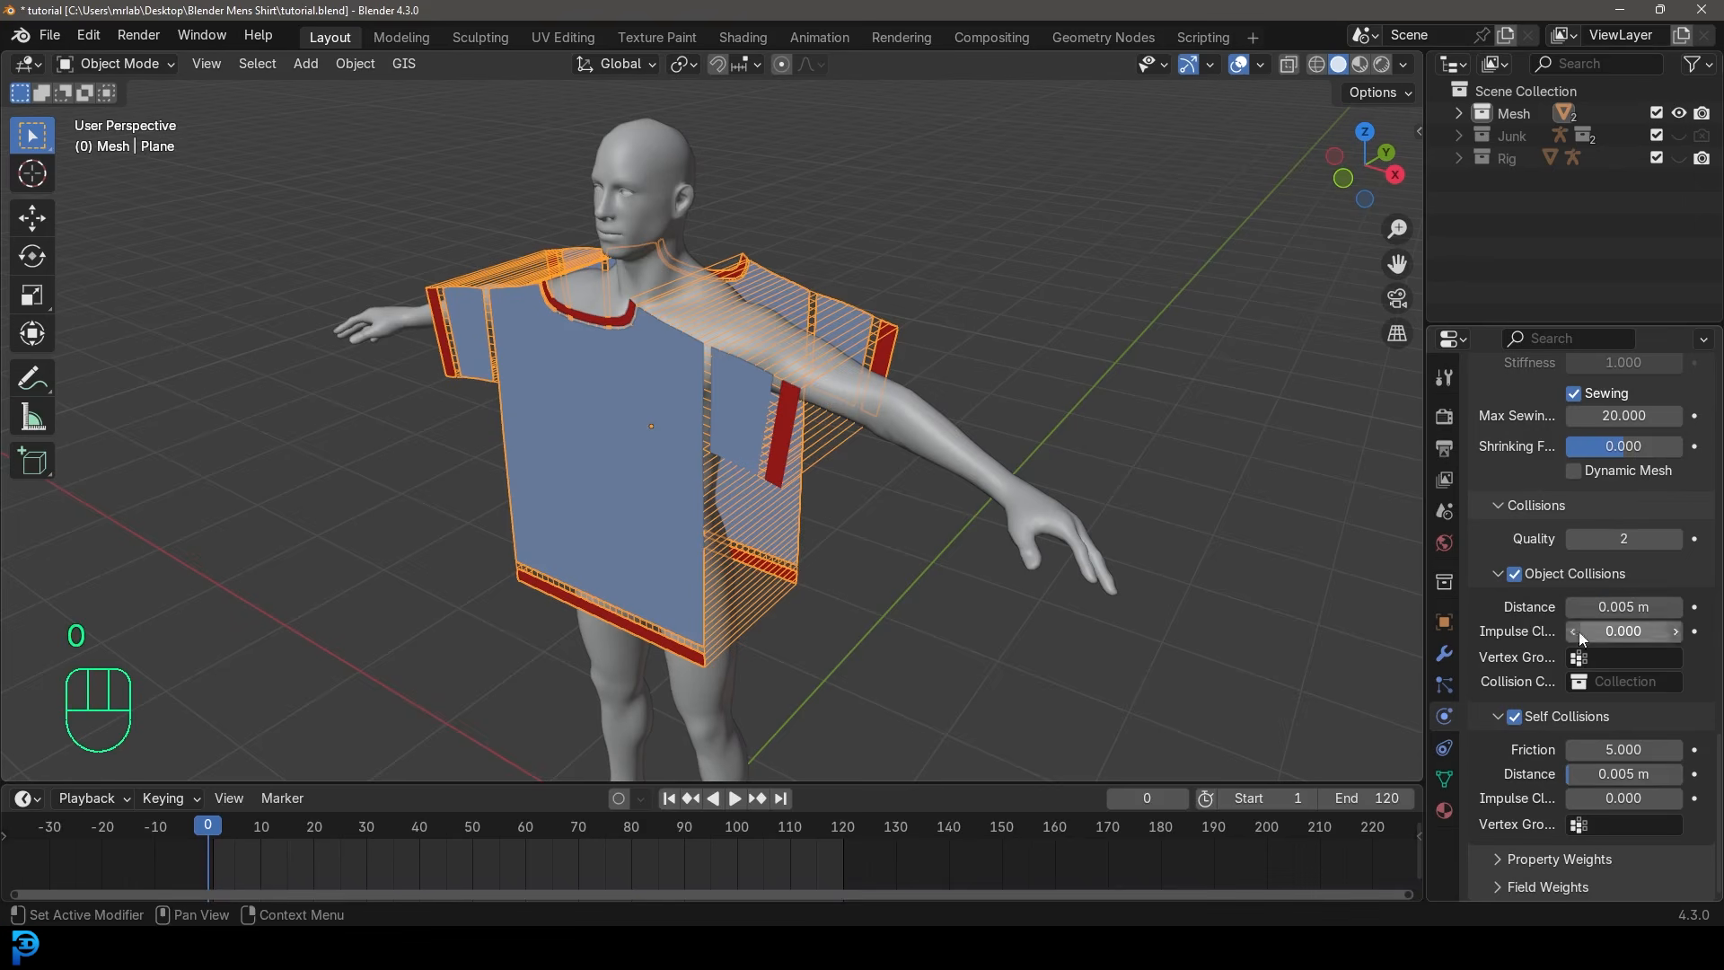
{"action": "left_click", "coordinate": [1631, 536]}
{"action": "type", "text": "5"}
{"action": "key", "text": "Return"}
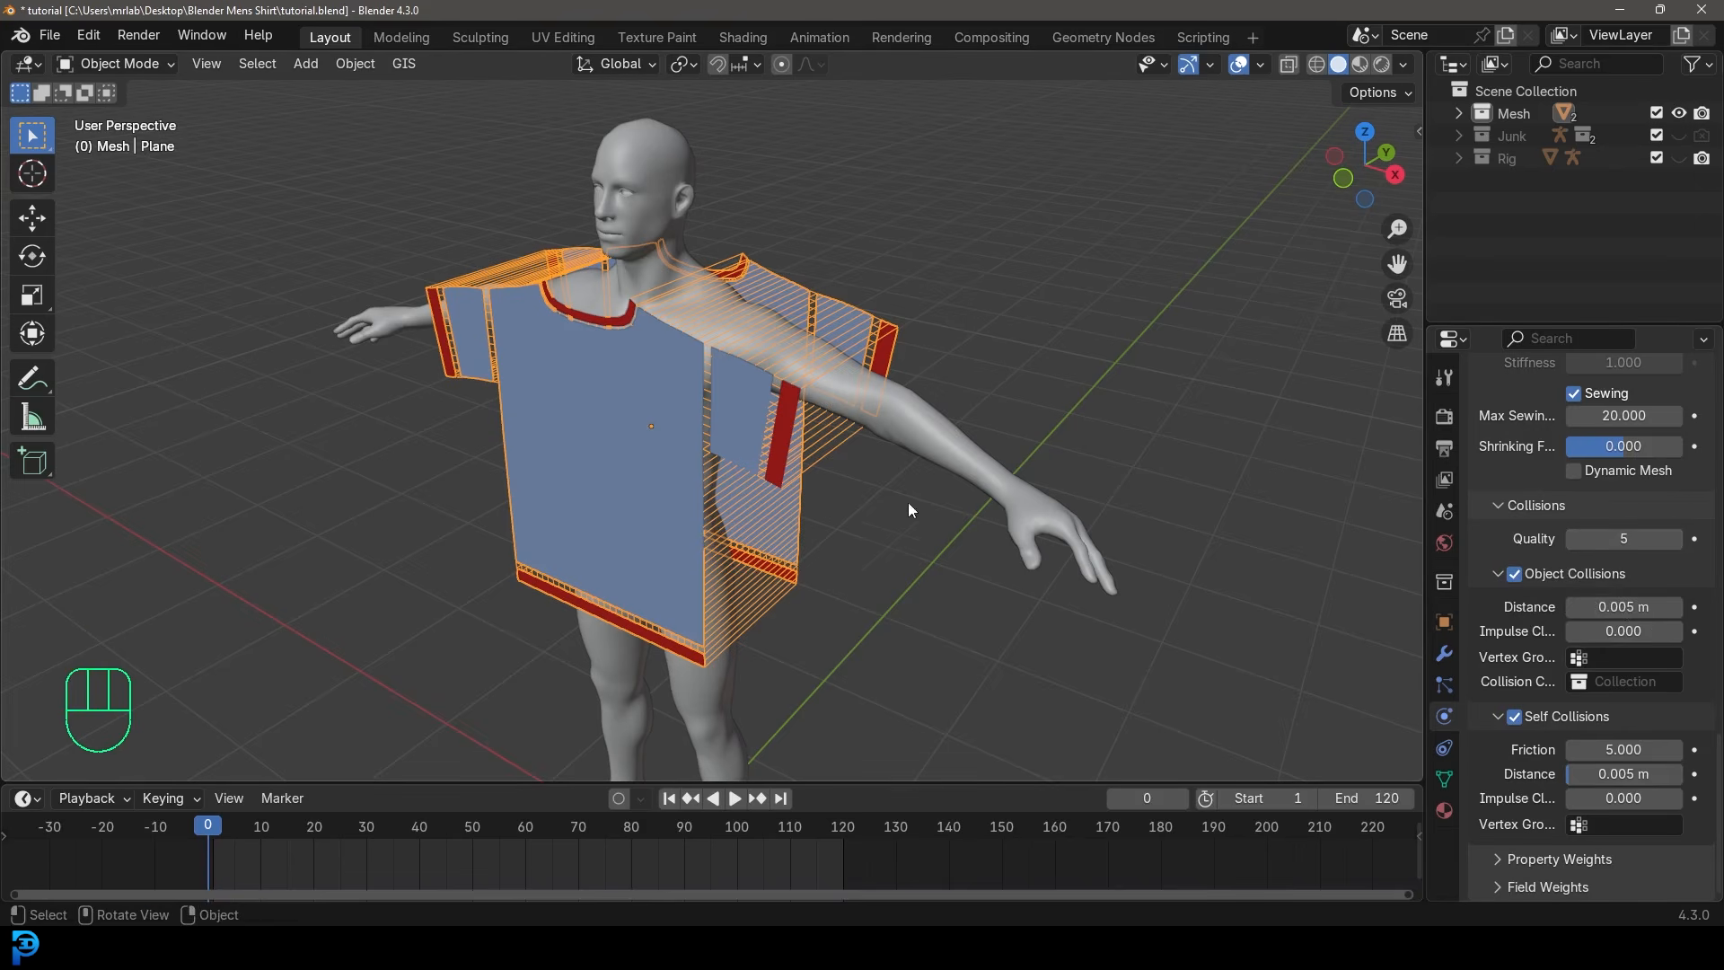
Save the file with the shirt's cloth settings.
{"action": "middle_click_drag", "start_coordinate": [357, 693], "coordinate": [632, 433]}
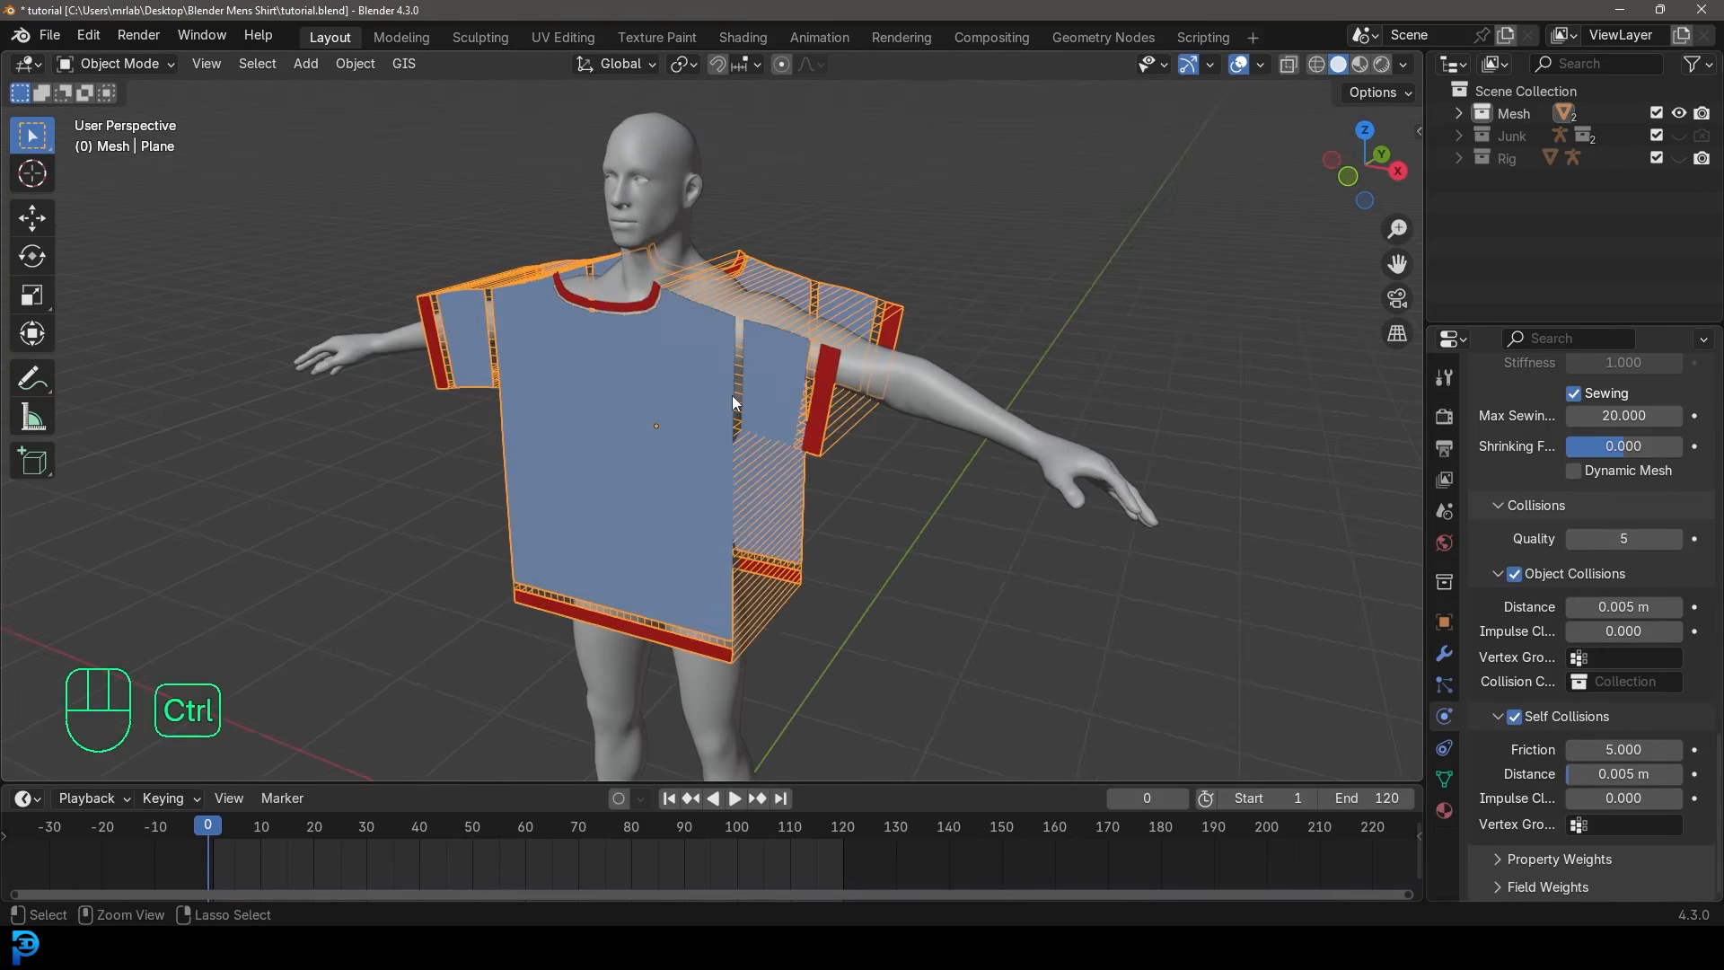
{"action": "key", "text": "ctrl+s"}
{"action": "key", "text": "ctrl+s"}
{"action": "key", "text": "ctrl+s"}
Select the male body and add Collision physics to it.
{"action": "middle_click_drag", "start_coordinate": [733, 395], "coordinate": [970, 439]}
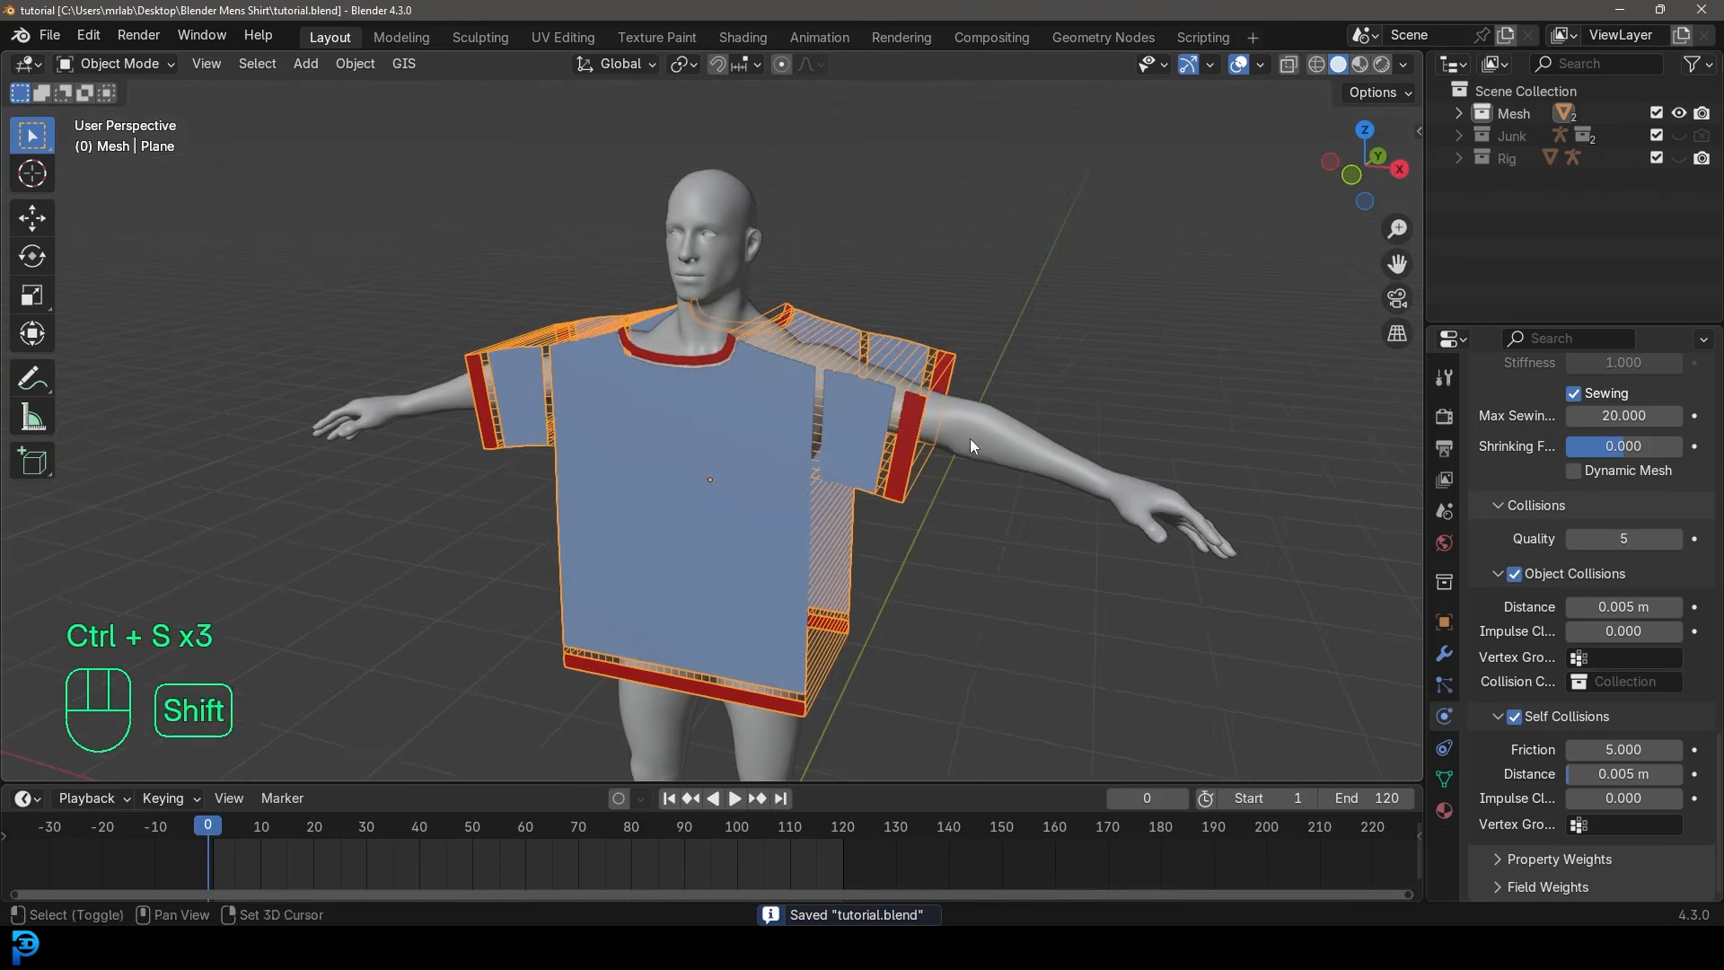
{"action": "left_click", "coordinate": [1050, 449]}
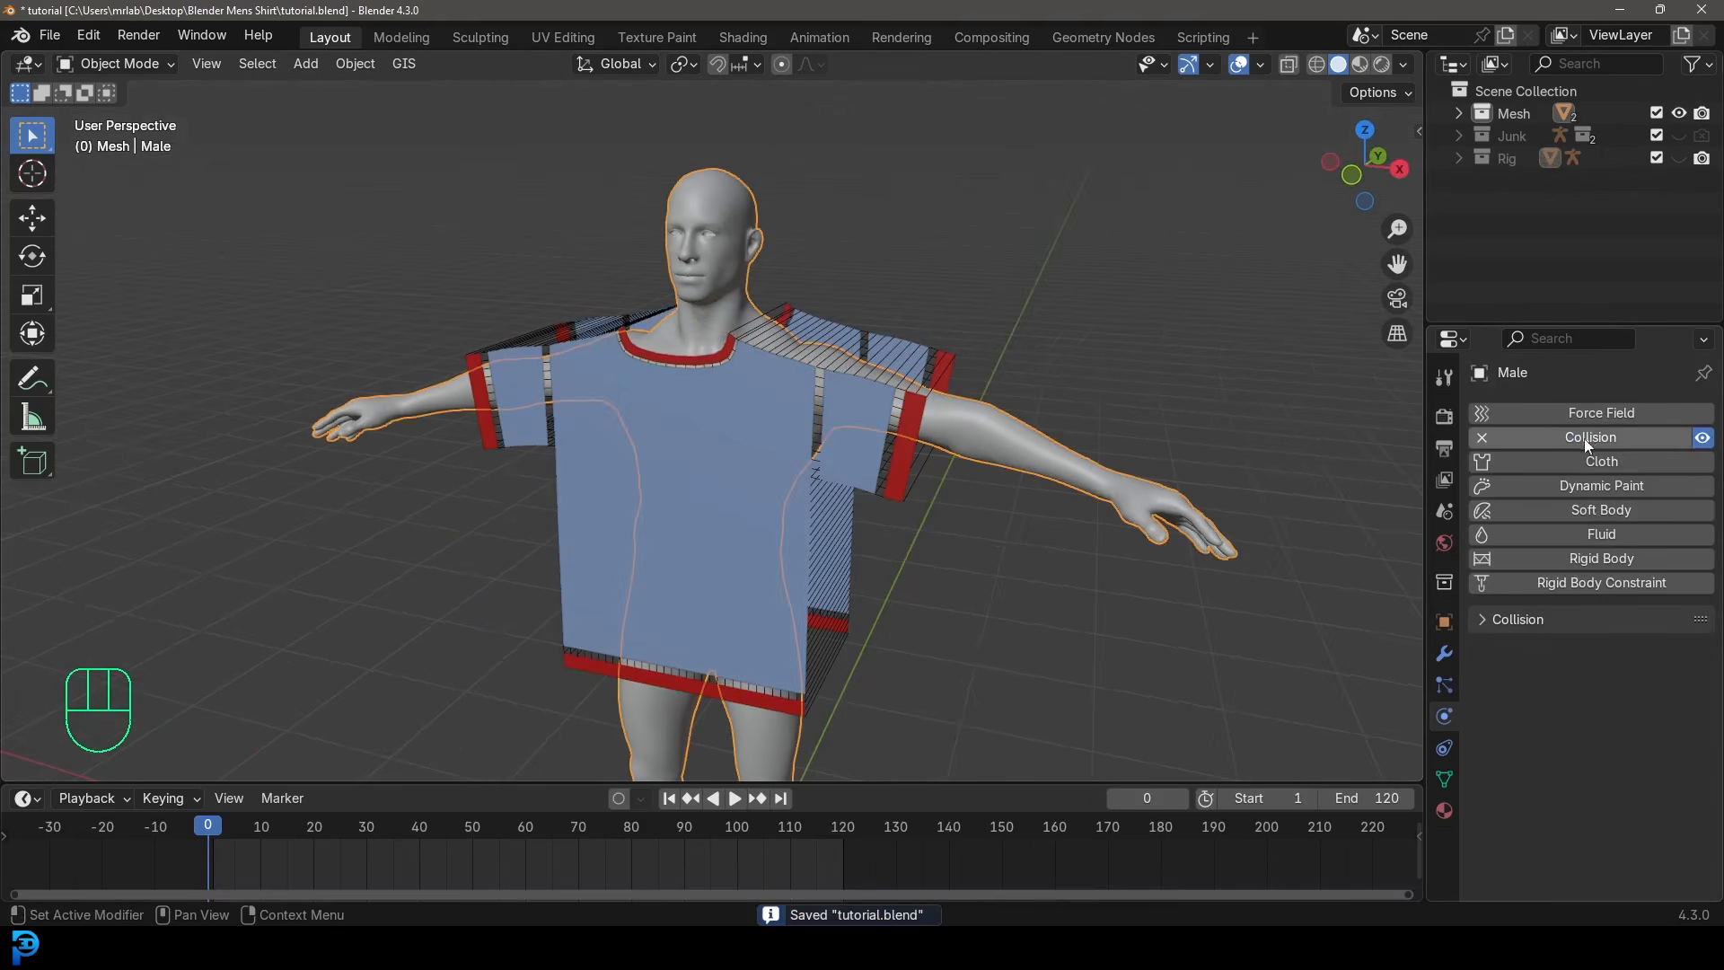
{"action": "scroll", "coordinate": [1027, 417], "scroll_direction": "up", "scroll_amount": 1}
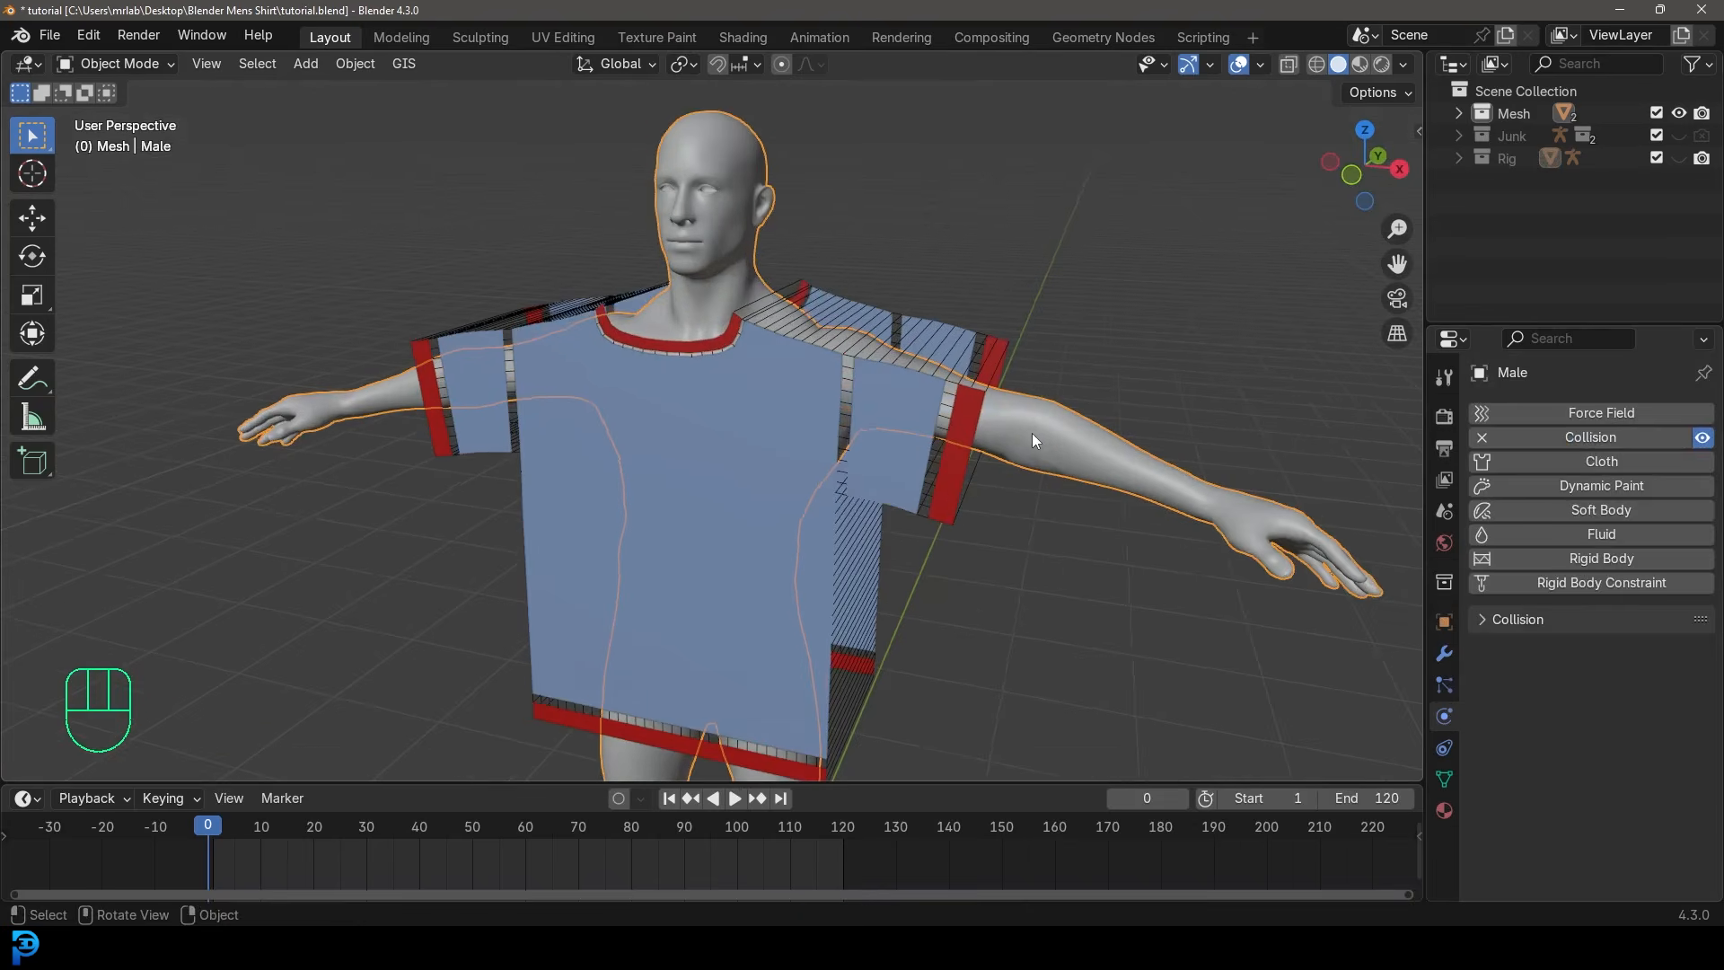
Enter Edit Mode on the male body and display its face normals.
{"action": "key", "text": "Tab"}
{"action": "left_click", "coordinate": [1264, 64]}
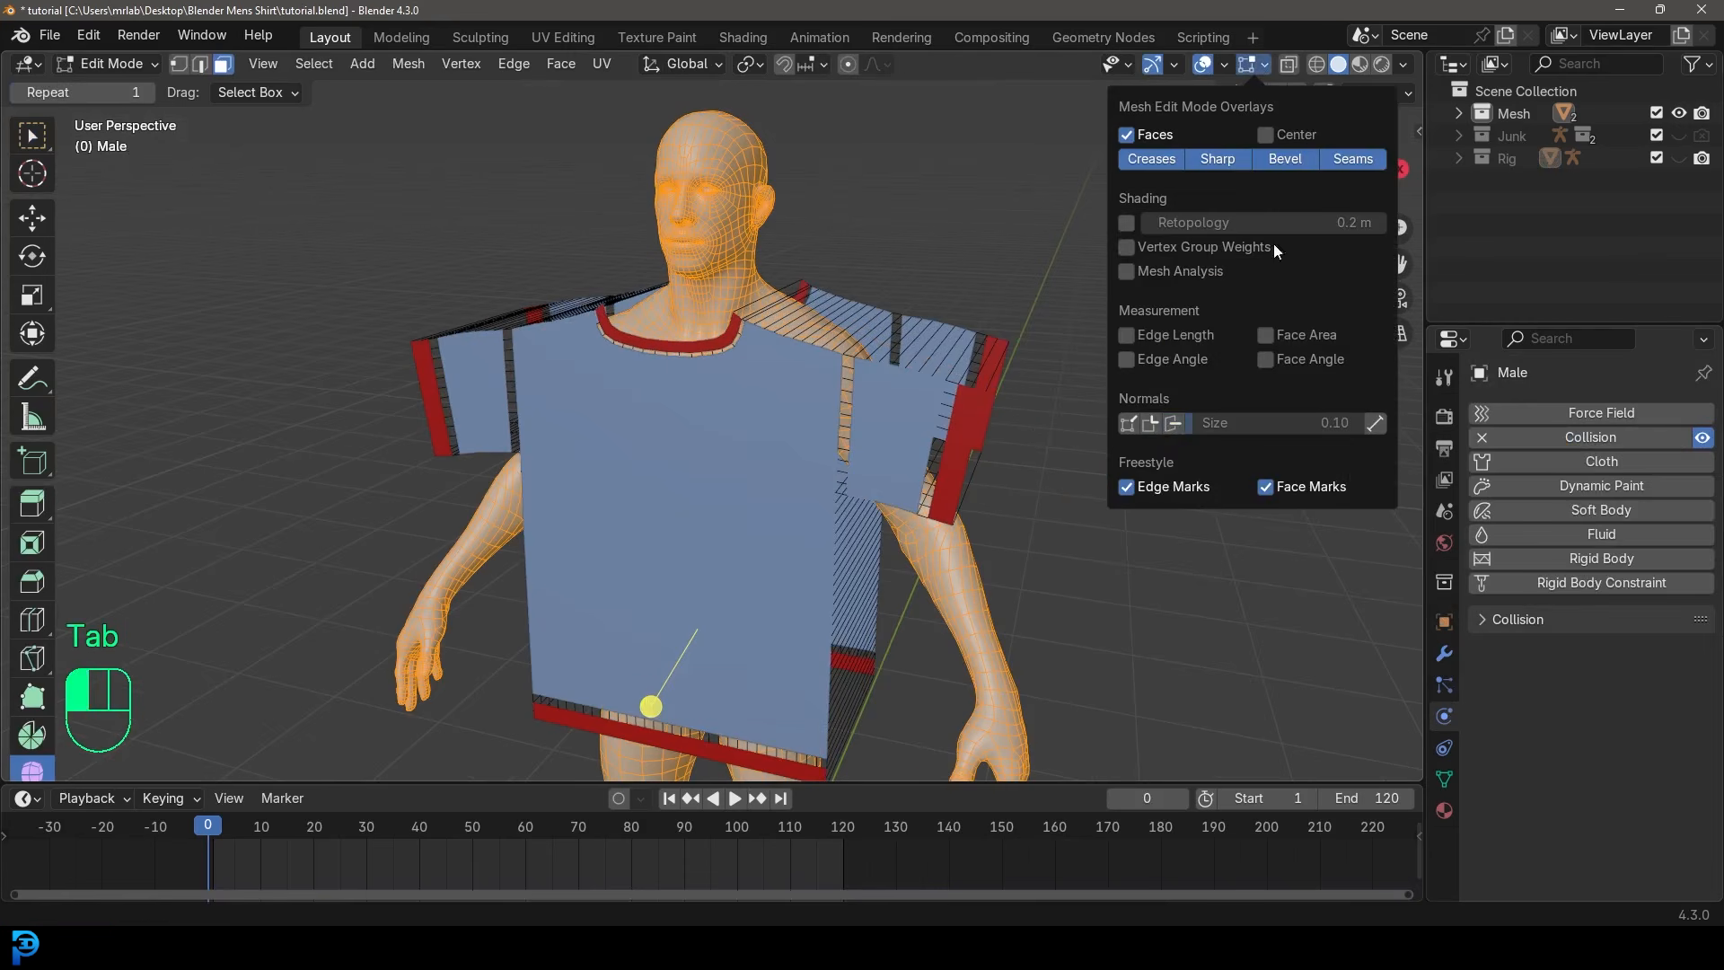
{"action": "left_click", "coordinate": [1170, 424]}
{"action": "middle_click_drag", "start_coordinate": [1033, 378], "coordinate": [649, 310]}
Flip the male body's normals and view the mesh in wireframe.
{"action": "key", "text": "alt+n"}
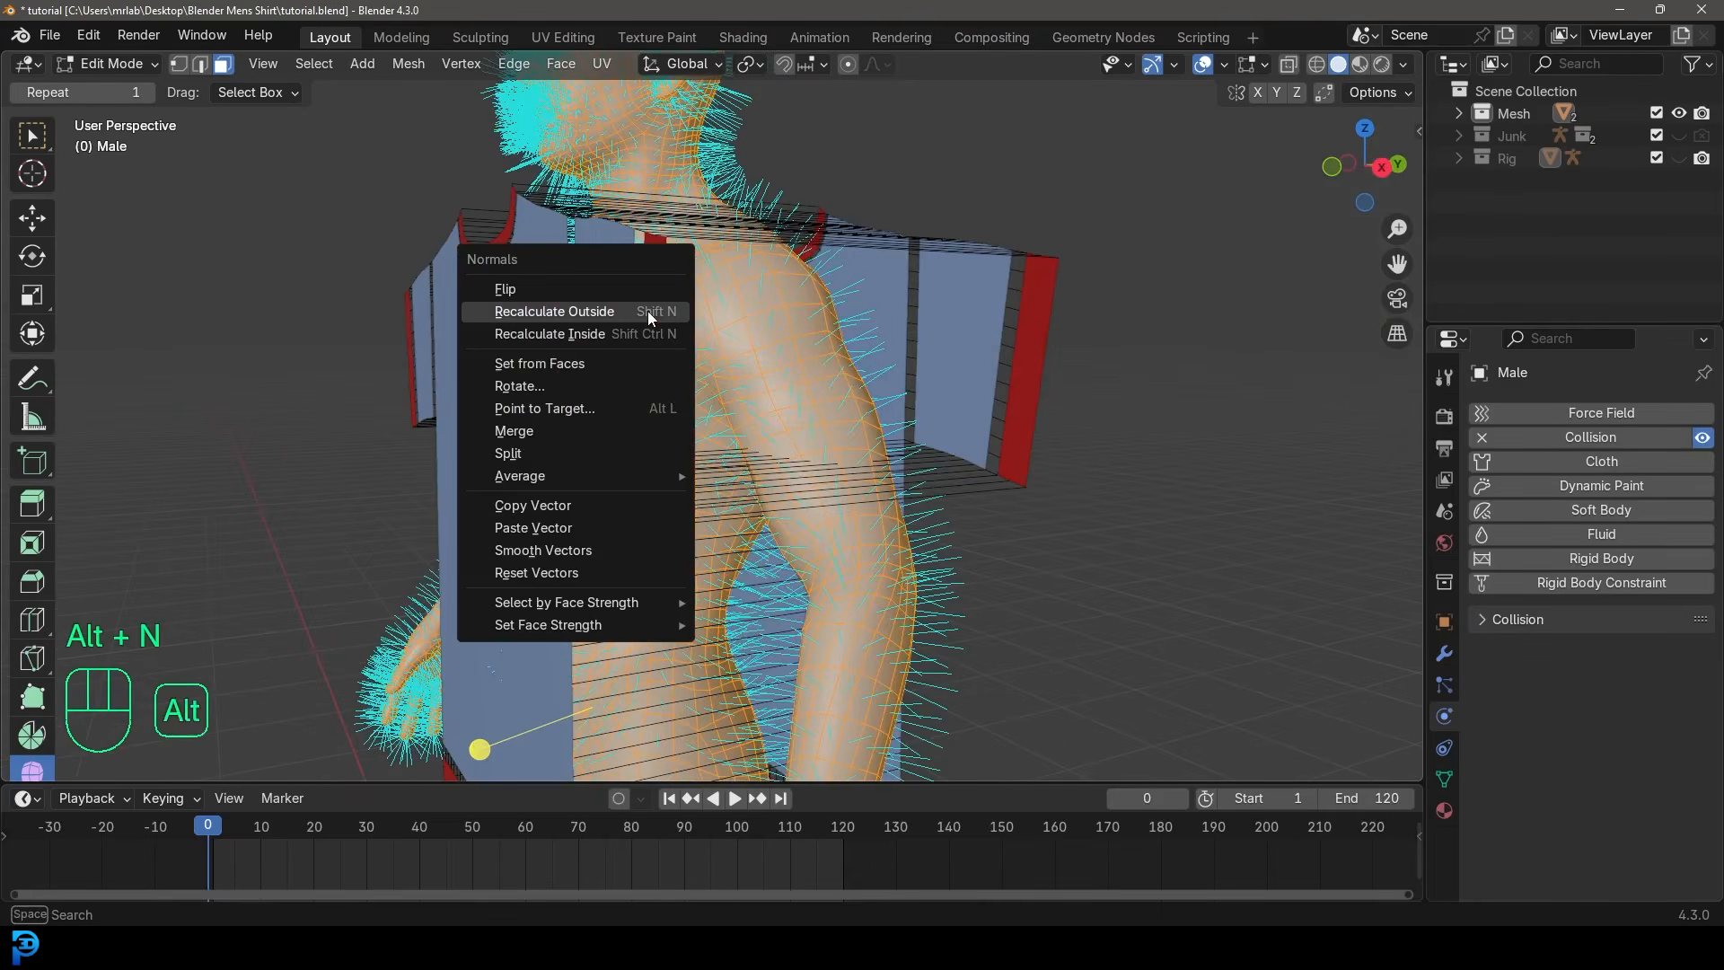
{"action": "left_click", "coordinate": [640, 287]}
{"action": "scroll", "coordinate": [914, 329], "scroll_direction": "down", "scroll_amount": 1}
{"action": "mouse_move", "coordinate": [853, 326]}
{"action": "middle_mouse_down"}
{"action": "mouse_move", "coordinate": [795, 324]}
{"action": "mouse_move", "coordinate": [766, 348]}
{"action": "middle_mouse_up"}
{"action": "key", "text": "z"}
{"action": "left_click", "coordinate": [692, 323]}
Recalculate the male body's normals to the outside.
{"action": "key", "text": "alt"}
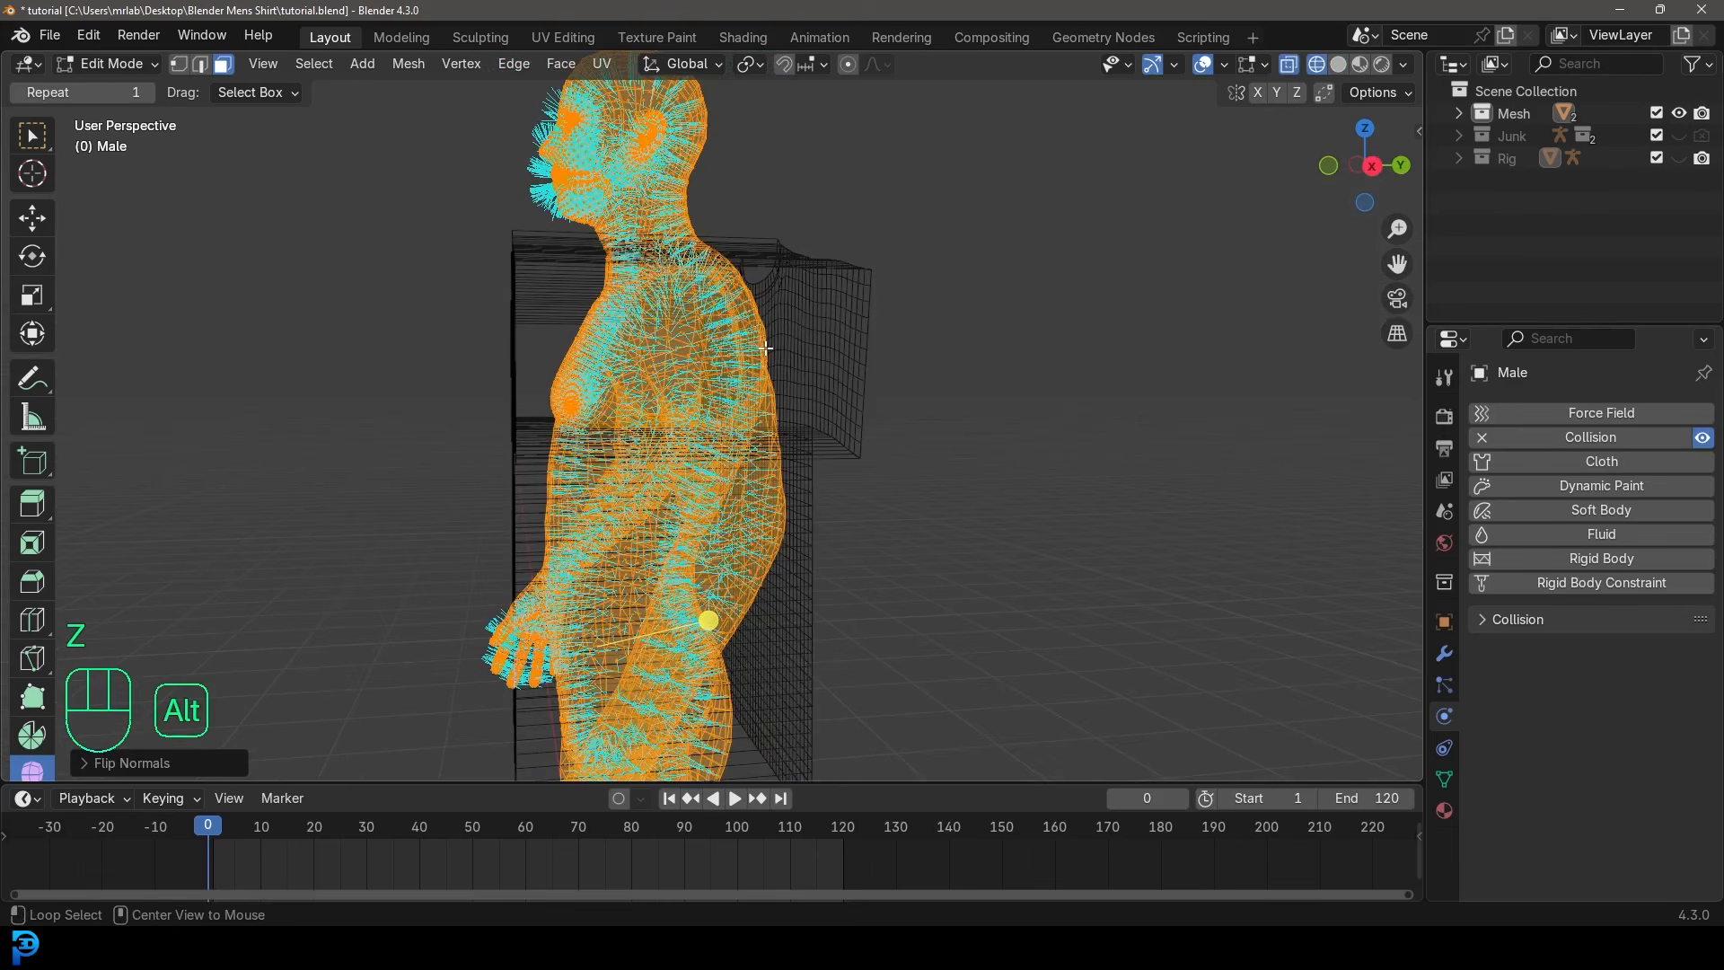
{"action": "key", "text": "alt+n"}
{"action": "left_click", "coordinate": [742, 366]}
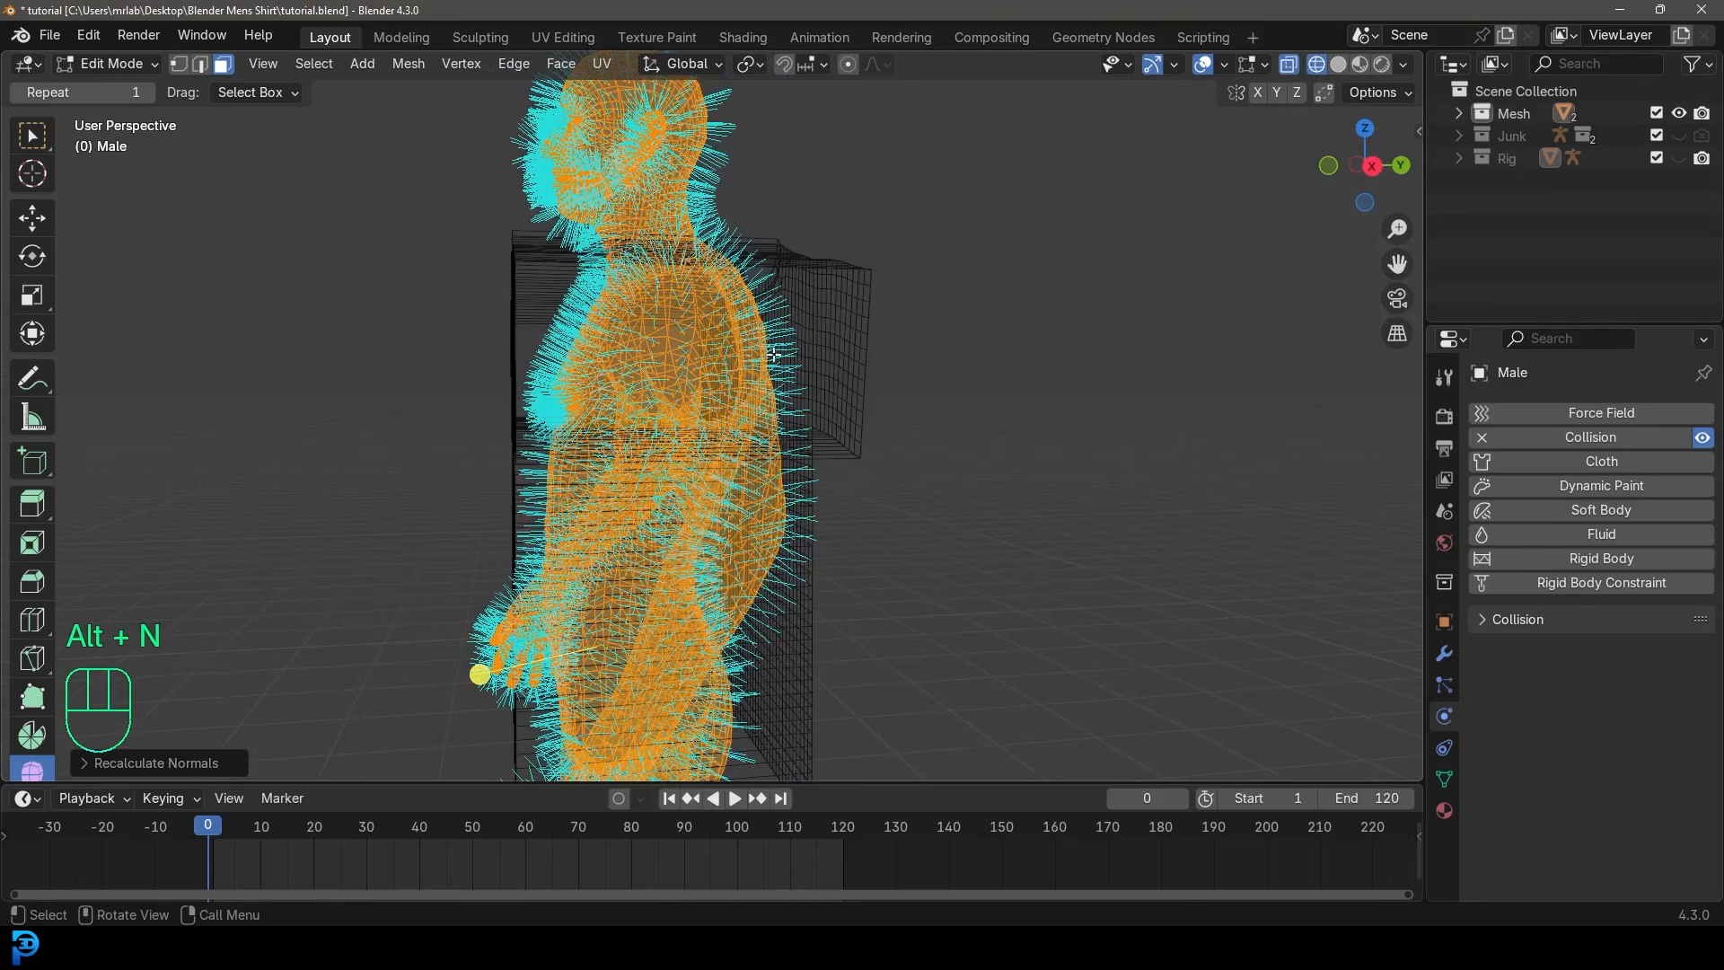
Return the male body to Object Mode and switch the viewport back to solid shading.
{"action": "left_click", "coordinate": [112, 64]}
{"action": "left_click", "coordinate": [158, 89]}
{"action": "scroll", "coordinate": [584, 296], "scroll_direction": "down", "scroll_amount": 4}
{"action": "middle_click_drag", "start_coordinate": [584, 298], "coordinate": [652, 309]}
{"action": "key", "text": "z"}
{"action": "left_click", "coordinate": [885, 314]}
{"action": "scroll", "coordinate": [798, 354], "scroll_direction": "up", "scroll_amount": 3}
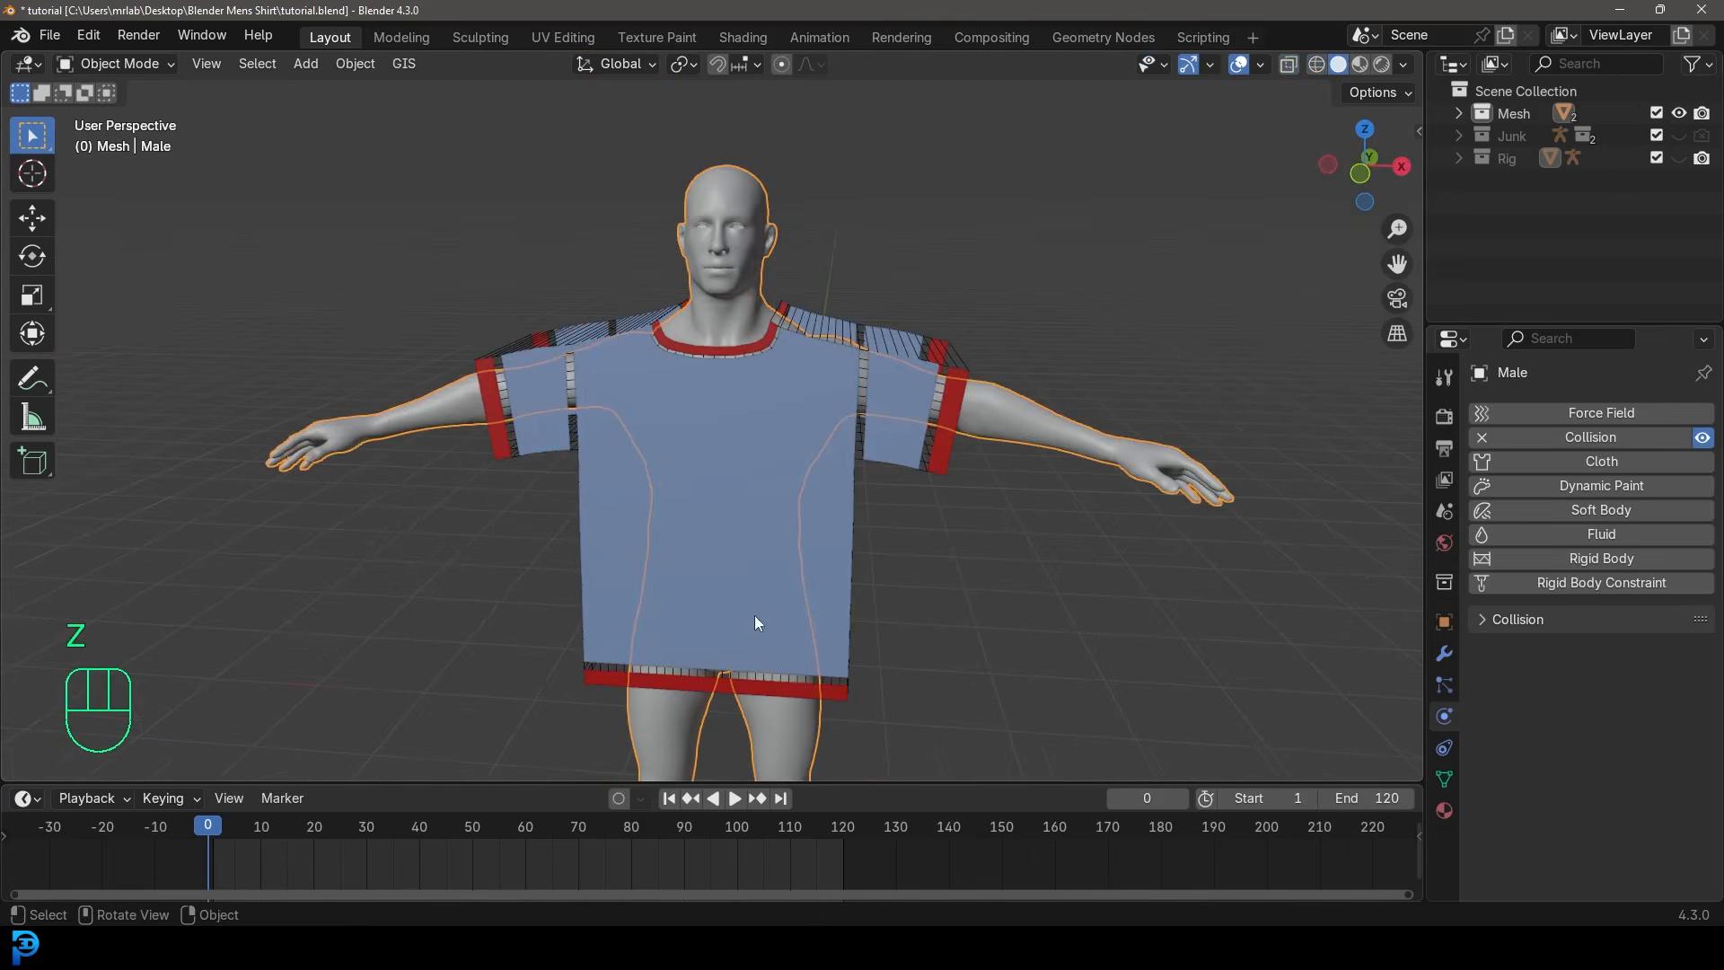
Play the cloth simulation to sew the shirt onto the body and stop it at frame 15.
{"action": "scroll", "coordinate": [754, 616], "scroll_direction": "up", "scroll_amount": 2}
{"action": "middle_click_drag", "start_coordinate": [755, 617], "coordinate": [819, 593]}
{"action": "key", "text": "space"}
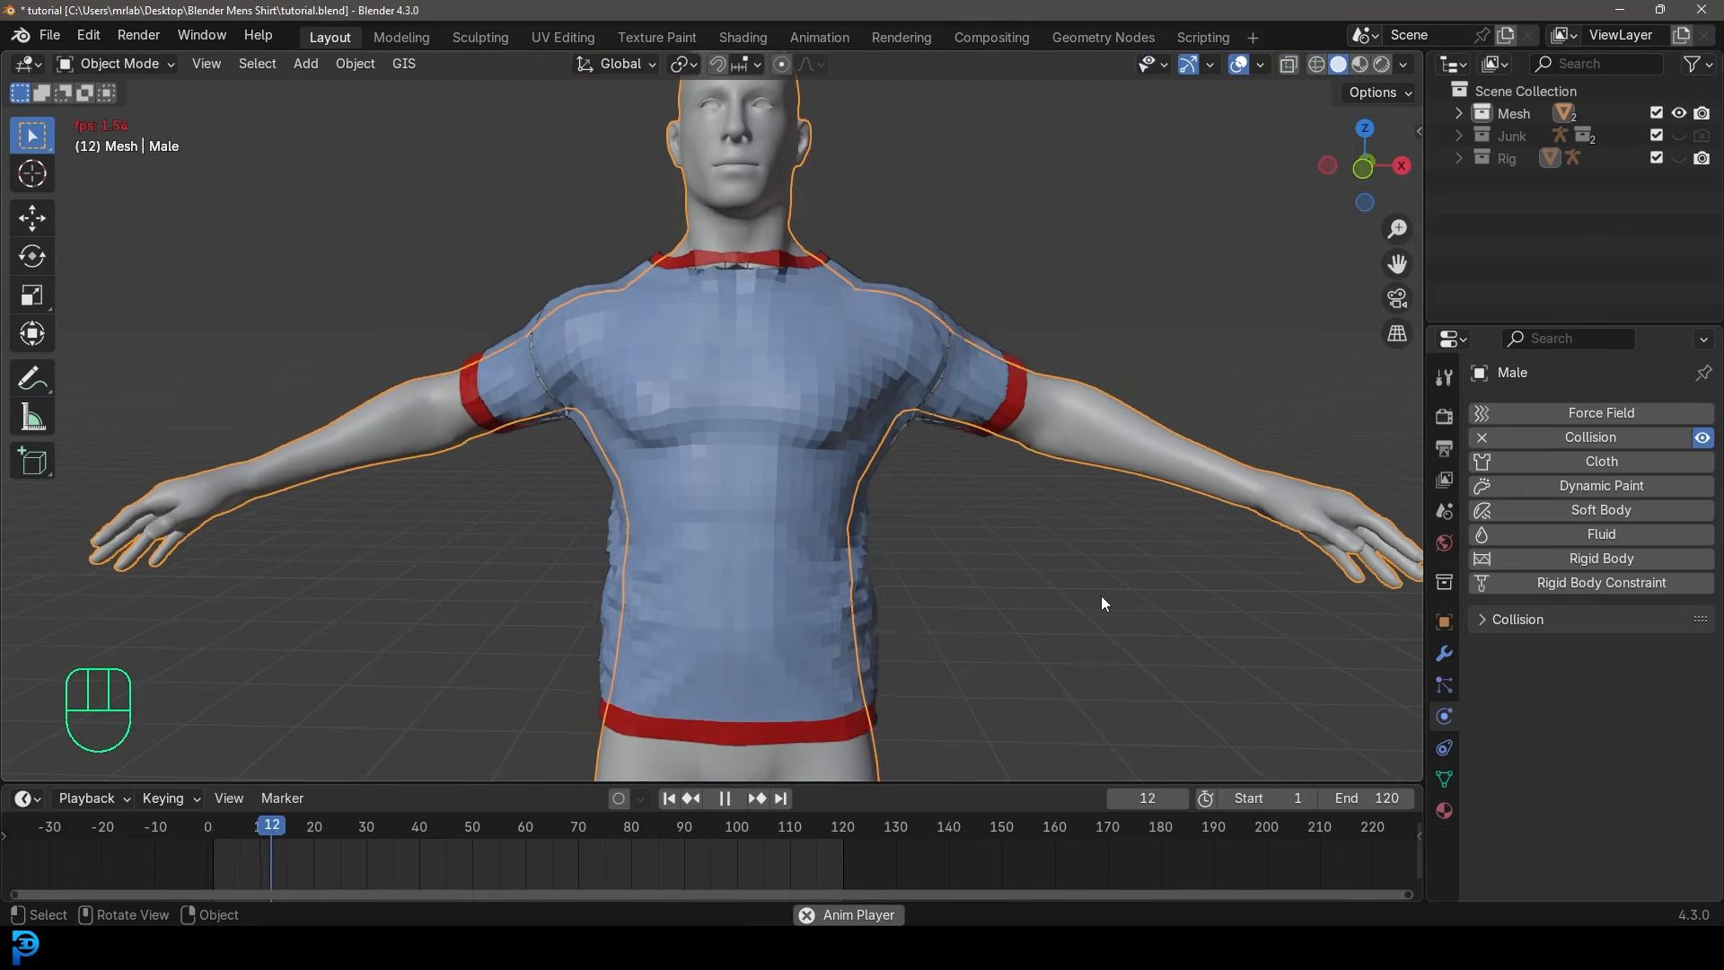
{"action": "key", "text": "space"}
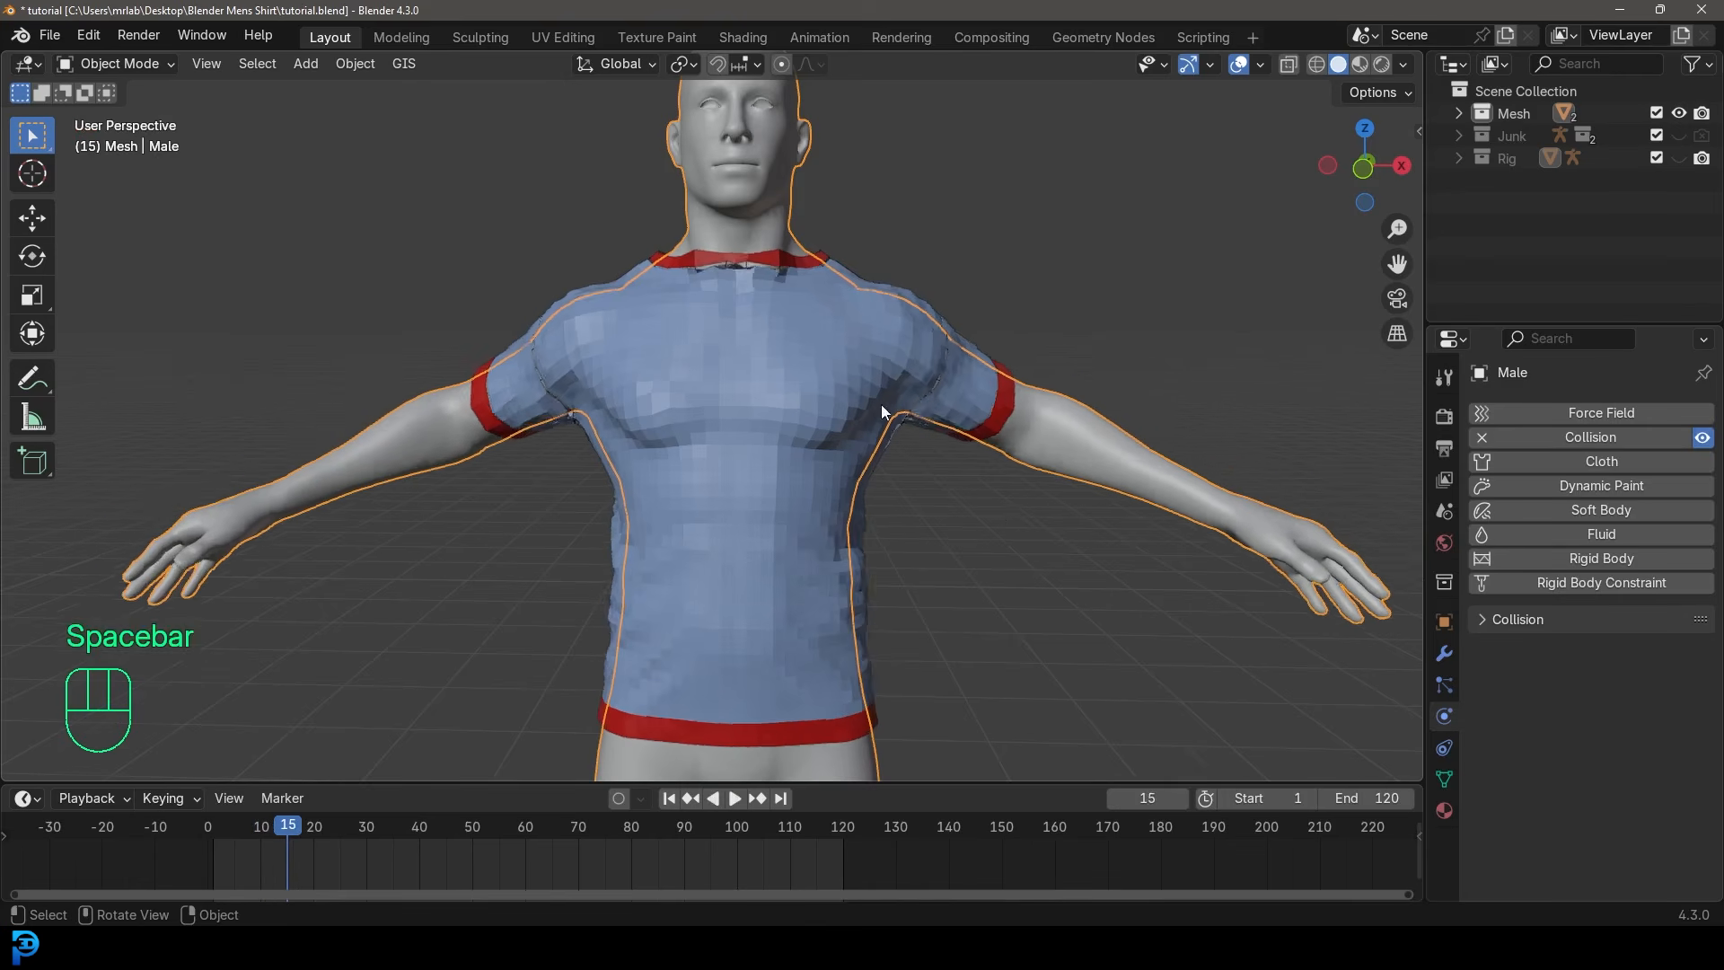
Apply smooth shading to the shirt, deselect it and examine the sewn seams around the sleeve.
{"action": "middle_click_drag", "start_coordinate": [881, 404], "coordinate": [779, 465]}
{"action": "scroll", "coordinate": [832, 331], "scroll_direction": "up", "scroll_amount": 4}
{"action": "left_click", "coordinate": [835, 333]}
{"action": "right_click", "coordinate": [843, 335]}
{"action": "left_click", "coordinate": [831, 336]}
{"action": "key", "text": "alt+a"}
{"action": "scroll", "coordinate": [753, 519], "scroll_direction": "down", "scroll_amount": 3}
{"action": "middle_click_drag", "start_coordinate": [752, 519], "coordinate": [684, 459]}
{"action": "scroll", "coordinate": [684, 460], "scroll_direction": "up", "scroll_amount": 4}
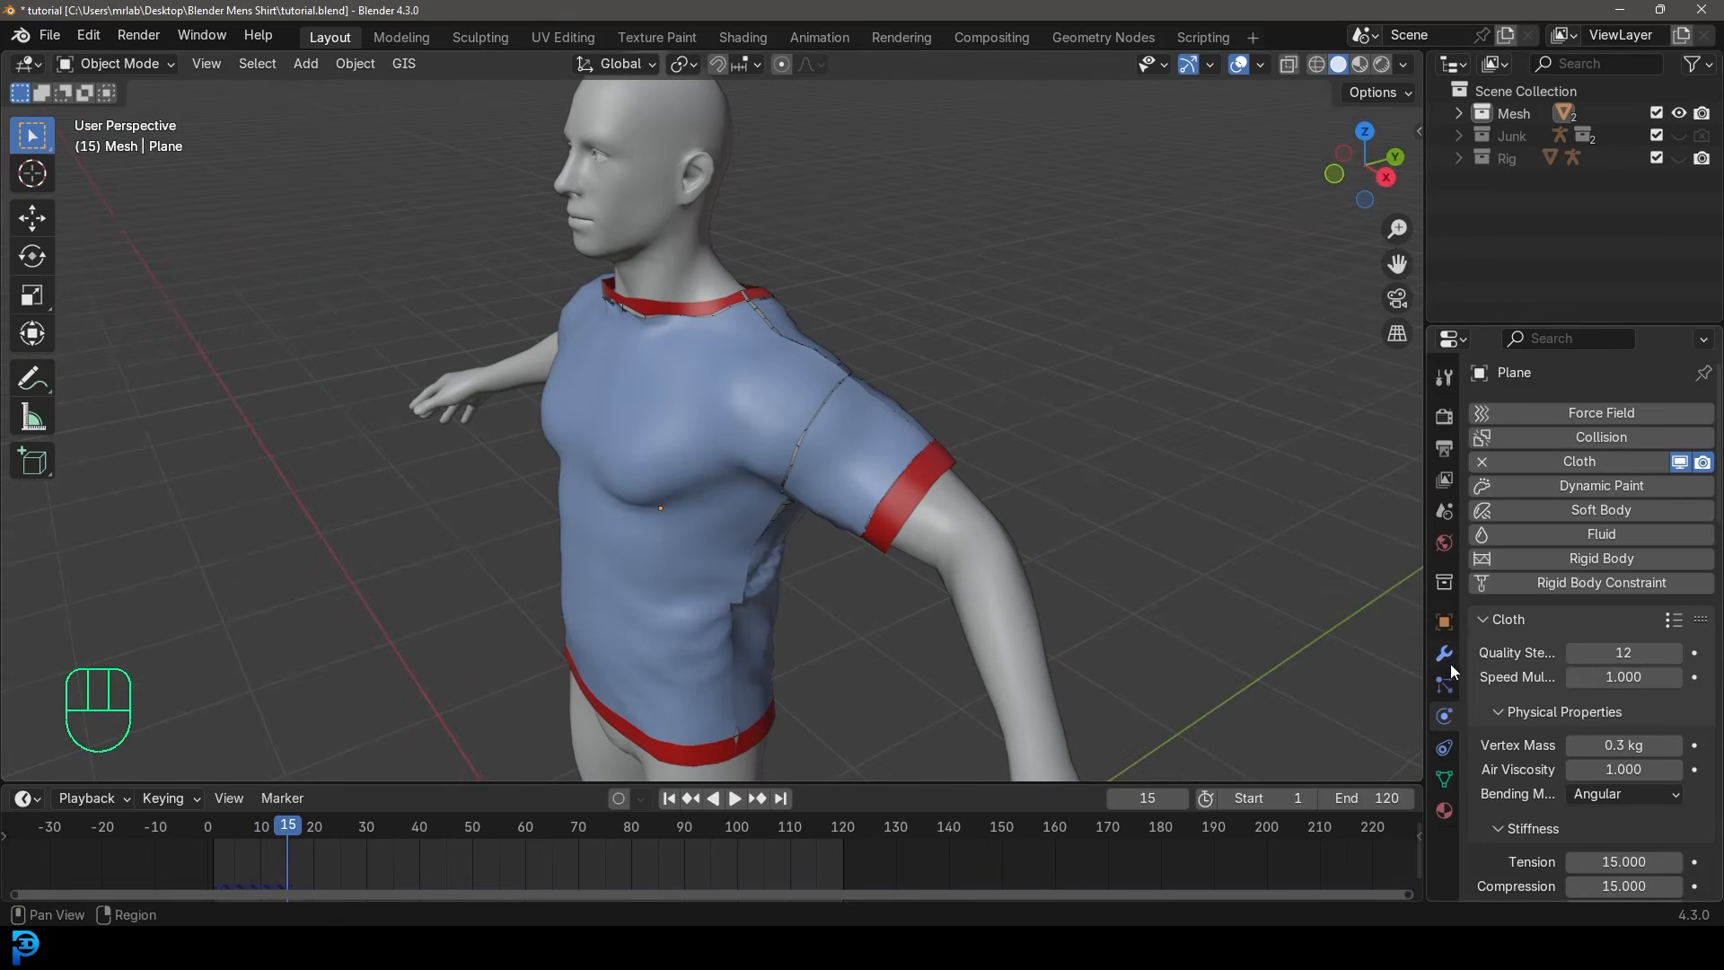
Select the shirt and set up vertex editing in front view with proportional editing enabled.
{"action": "left_click", "coordinate": [786, 471]}
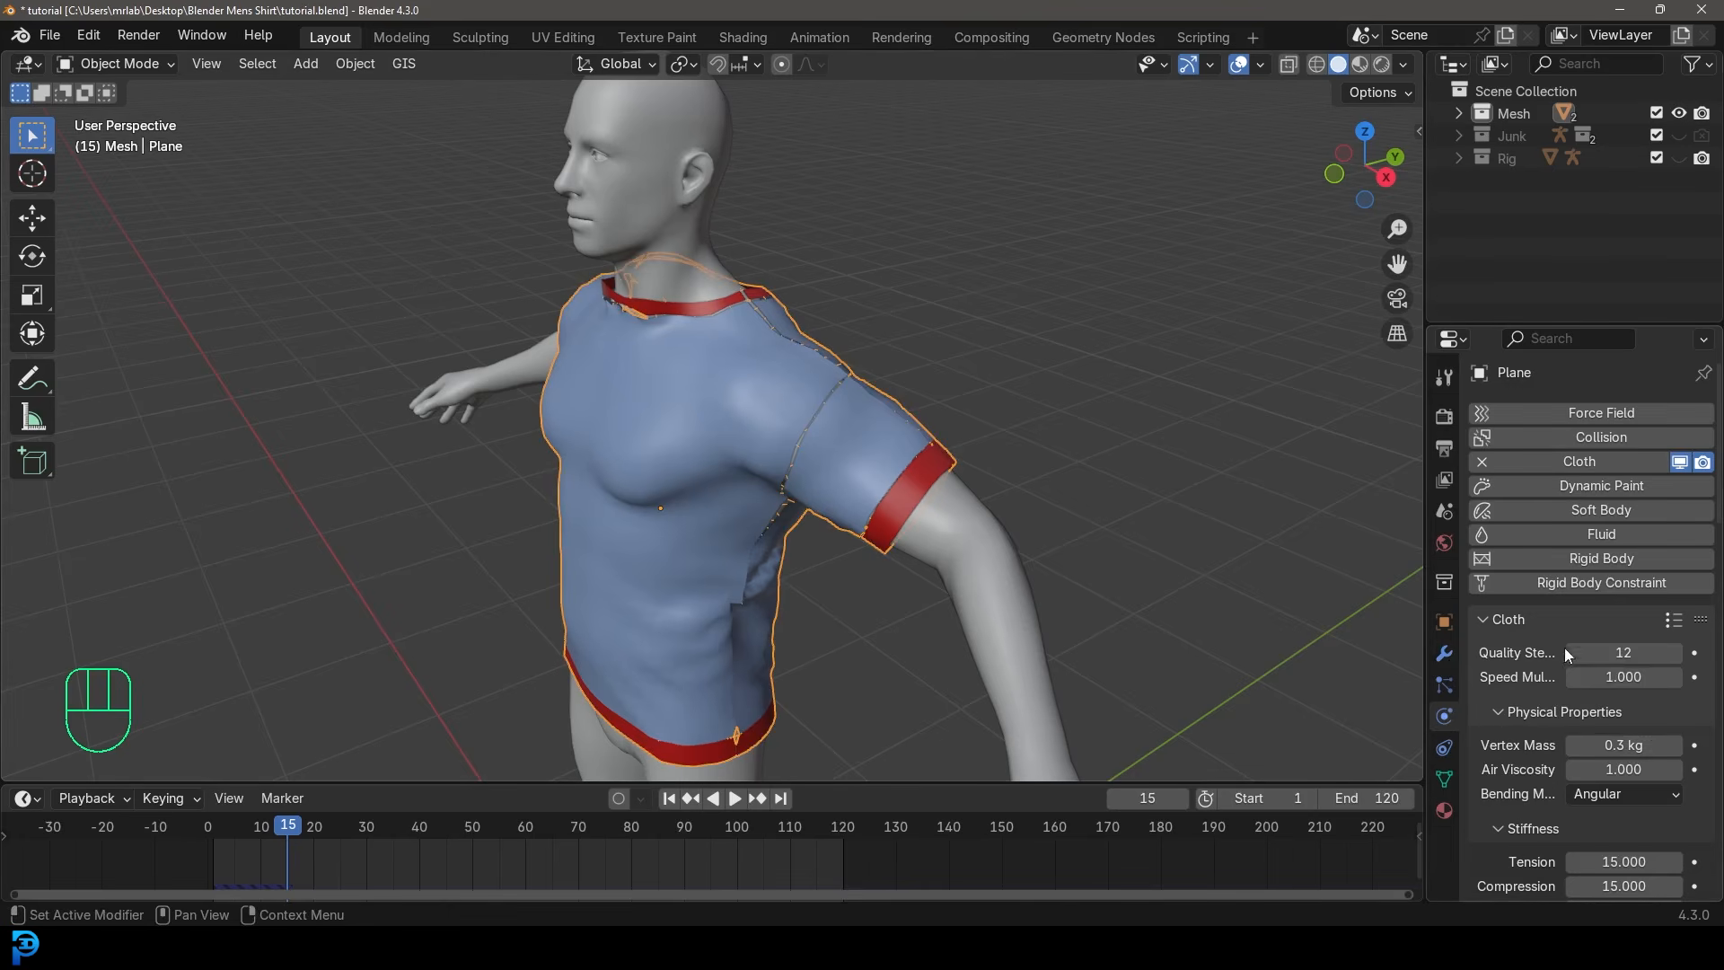
{"action": "scroll", "coordinate": [1548, 652], "scroll_direction": "down", "scroll_amount": 8}
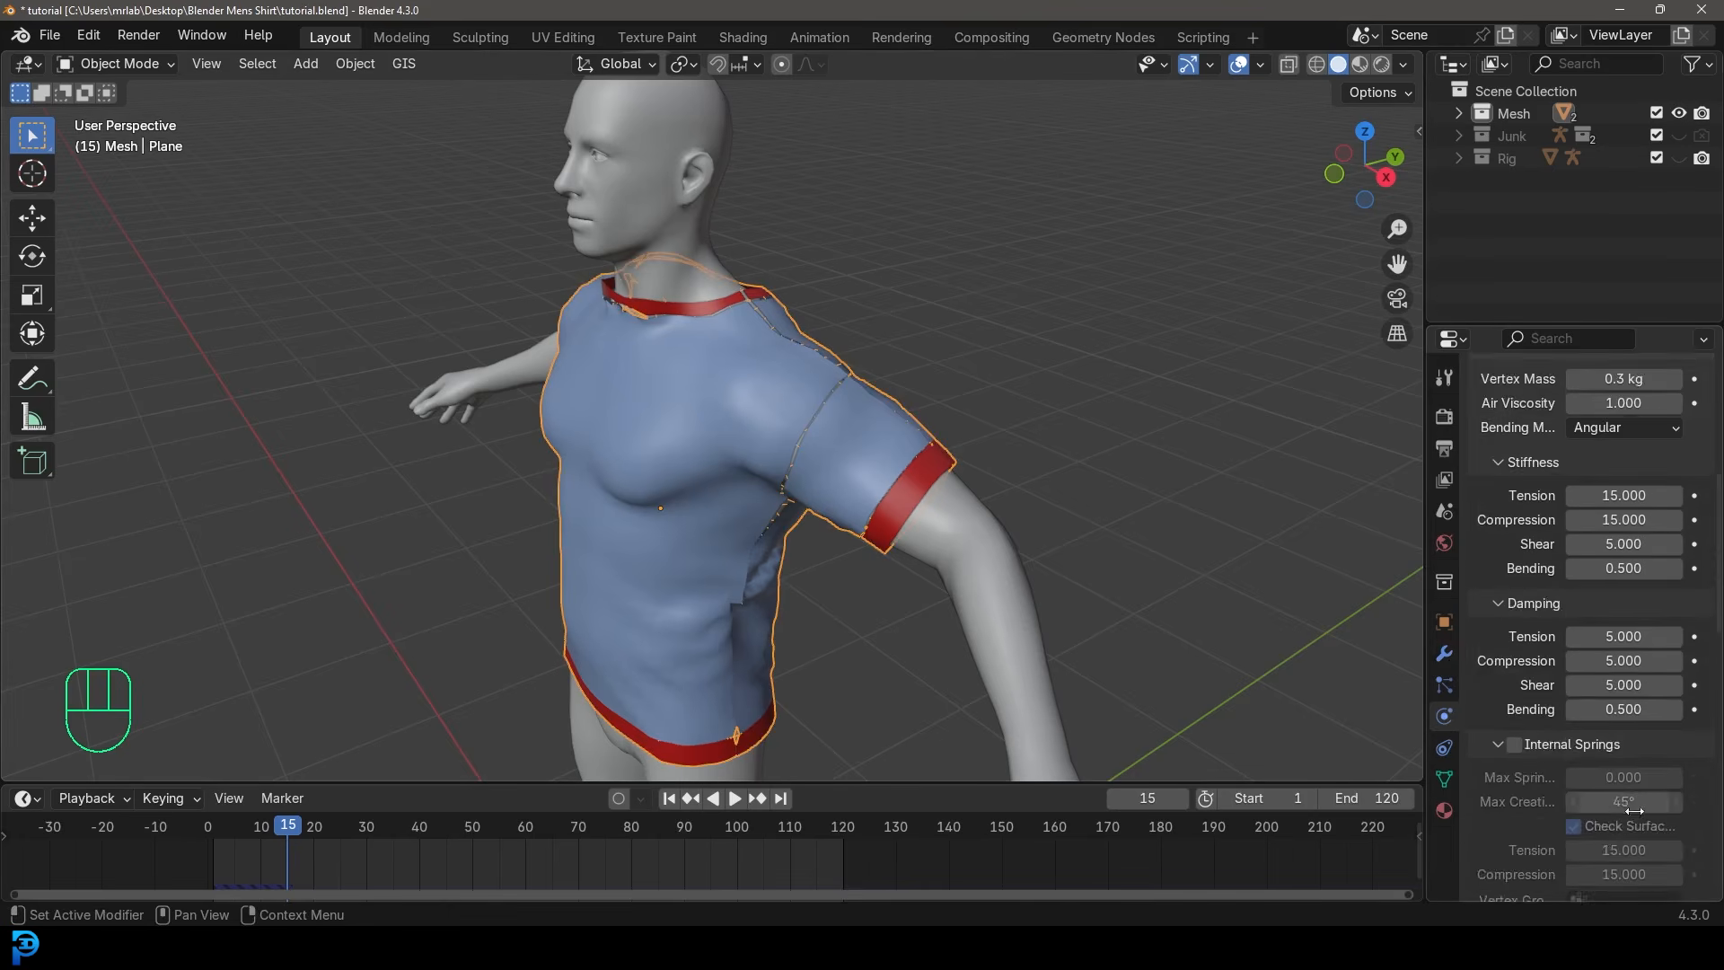
{"action": "scroll", "coordinate": [1627, 813], "scroll_direction": "down", "scroll_amount": 8}
{"action": "middle_click_drag", "start_coordinate": [643, 369], "coordinate": [796, 376]}
{"action": "key", "text": "Tab"}
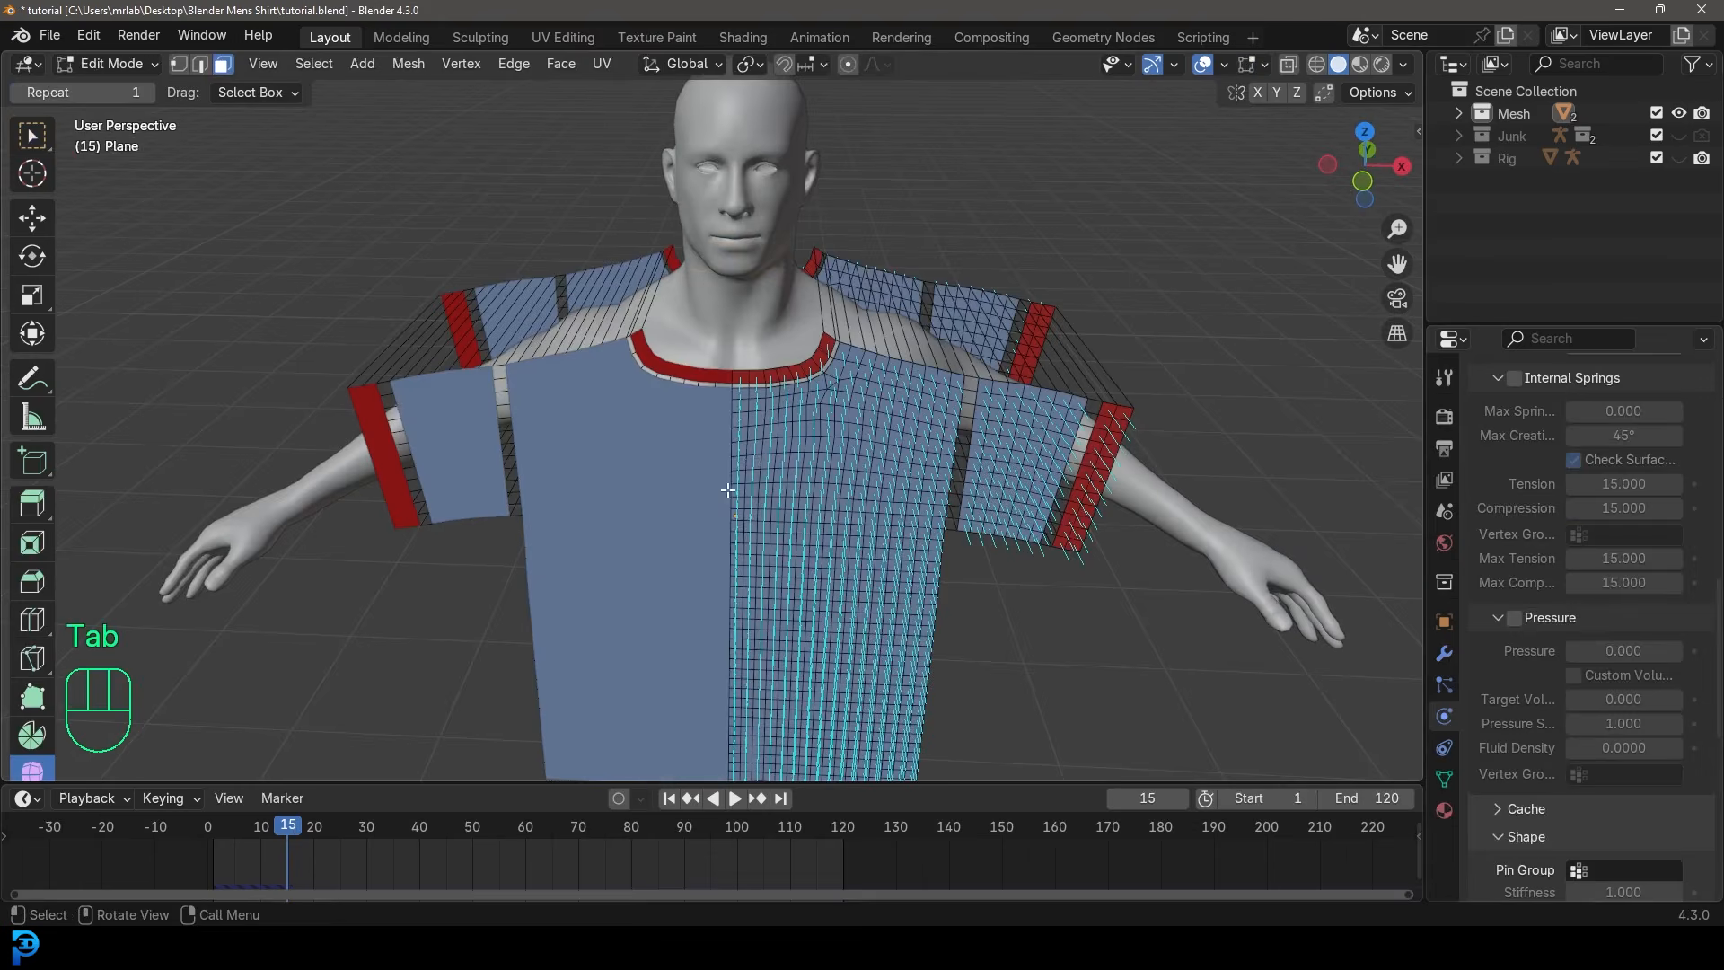
{"action": "key", "text": "KP_1"}
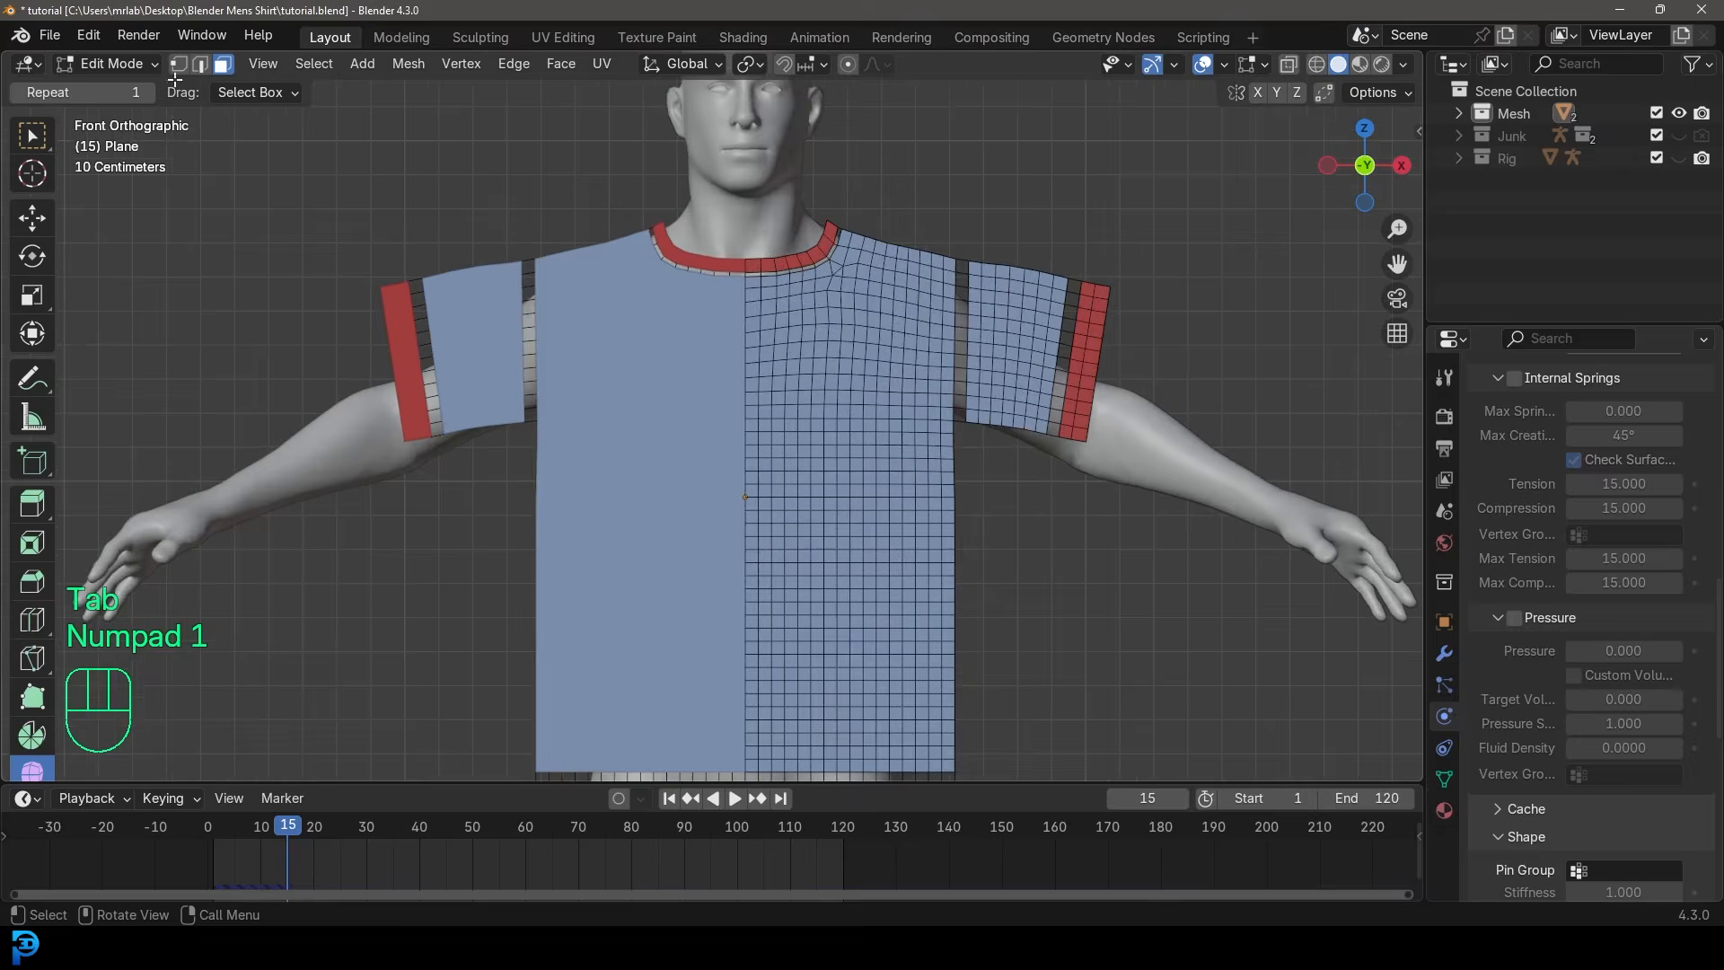
{"action": "left_click", "coordinate": [181, 63]}
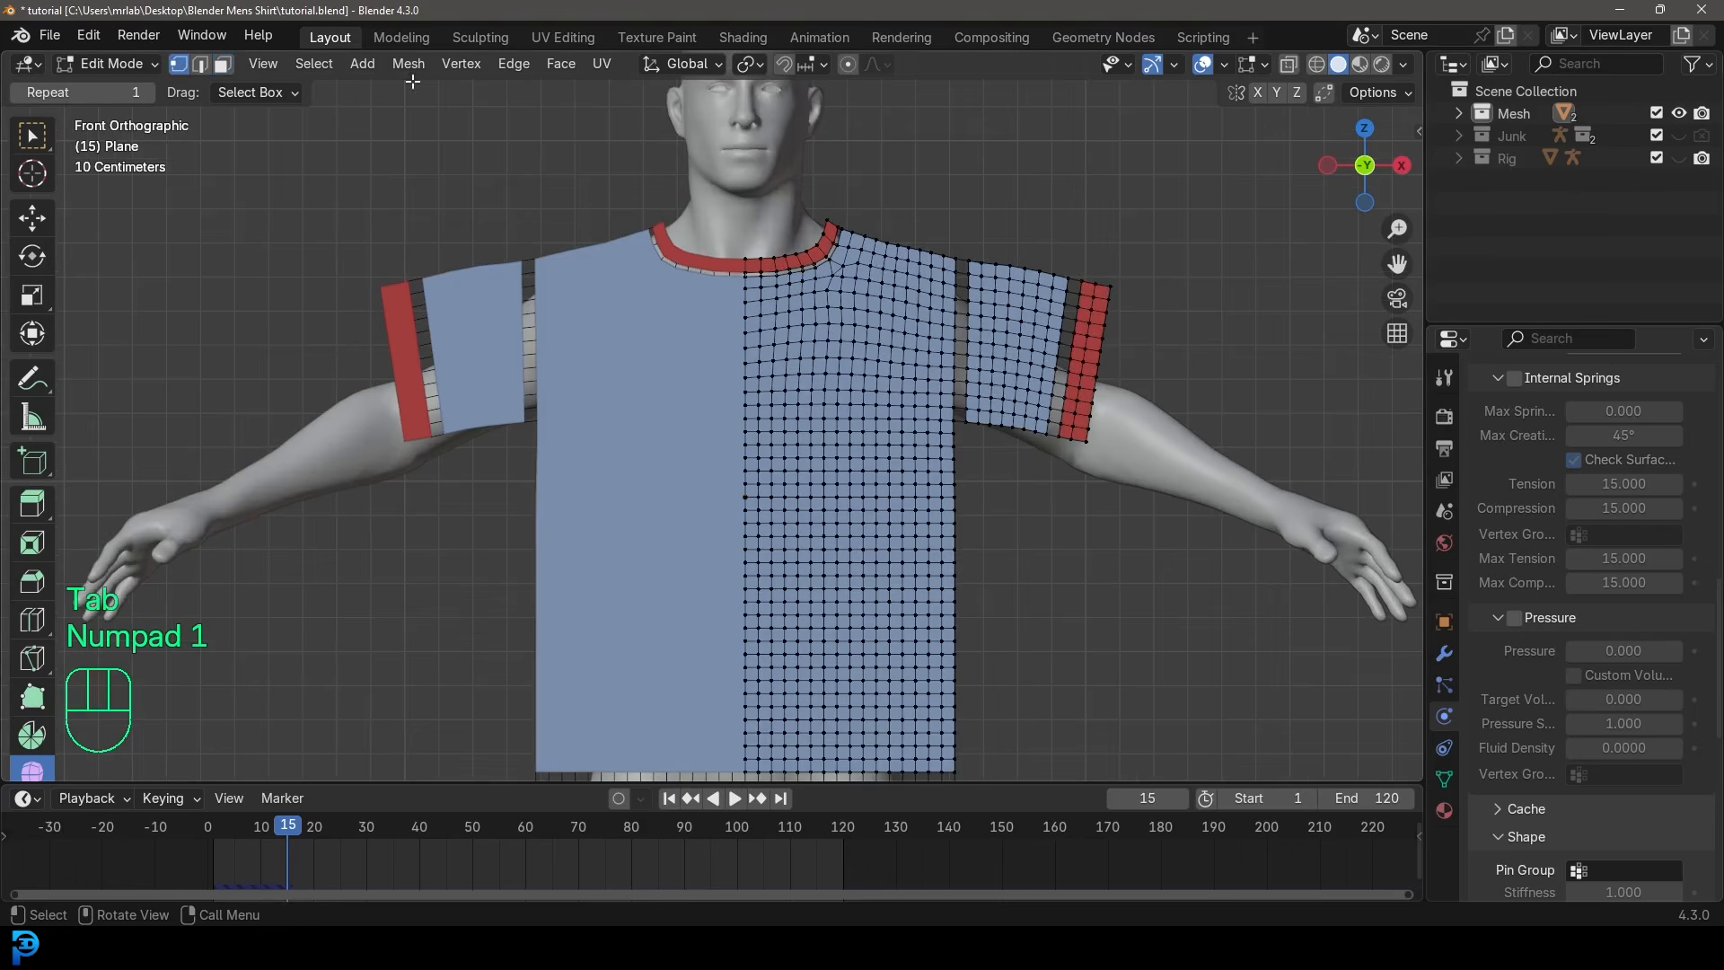
{"action": "left_click", "coordinate": [848, 65]}
Lower the centre of the front neckline about 0.12 m, using a smooth proportional falloff of about 0.32 m.
{"action": "middle_click_drag", "start_coordinate": [873, 324], "coordinate": [595, 321], "text": "shift"}
{"action": "scroll", "coordinate": [792, 445], "scroll_direction": "up", "scroll_amount": 6}
{"action": "left_click", "coordinate": [712, 469], "text": "shift"}
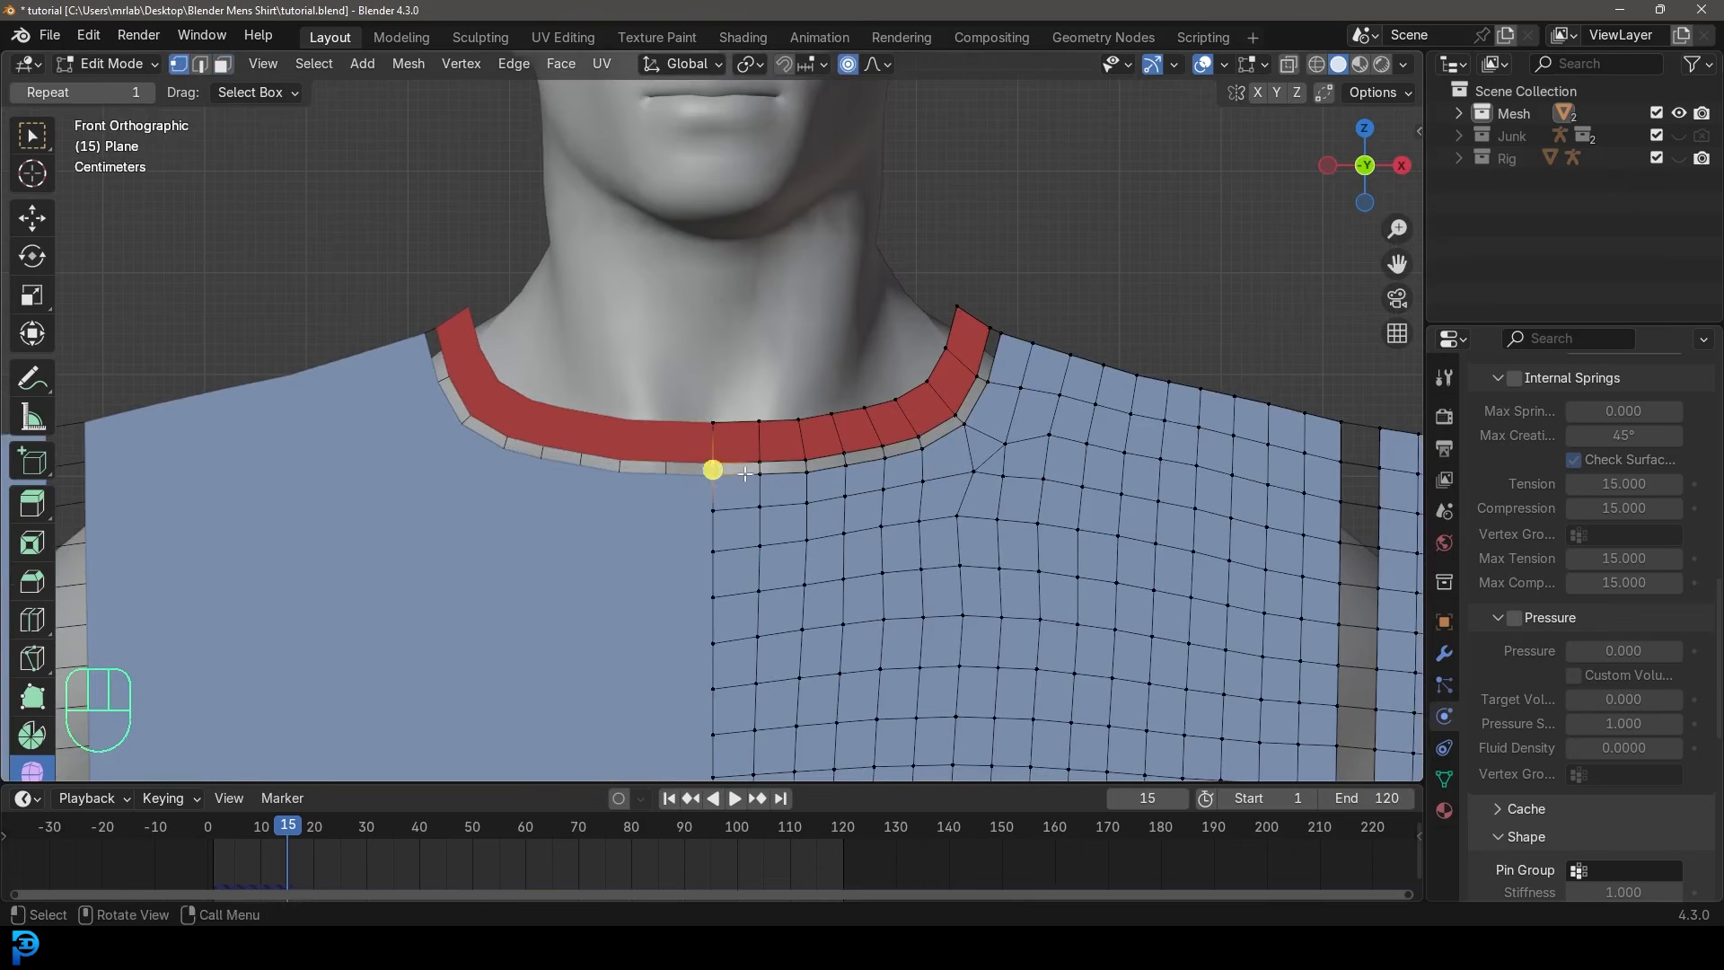
{"action": "key", "text": "g"}
{"action": "scroll", "coordinate": [746, 530], "scroll_direction": "down", "scroll_amount": 3}
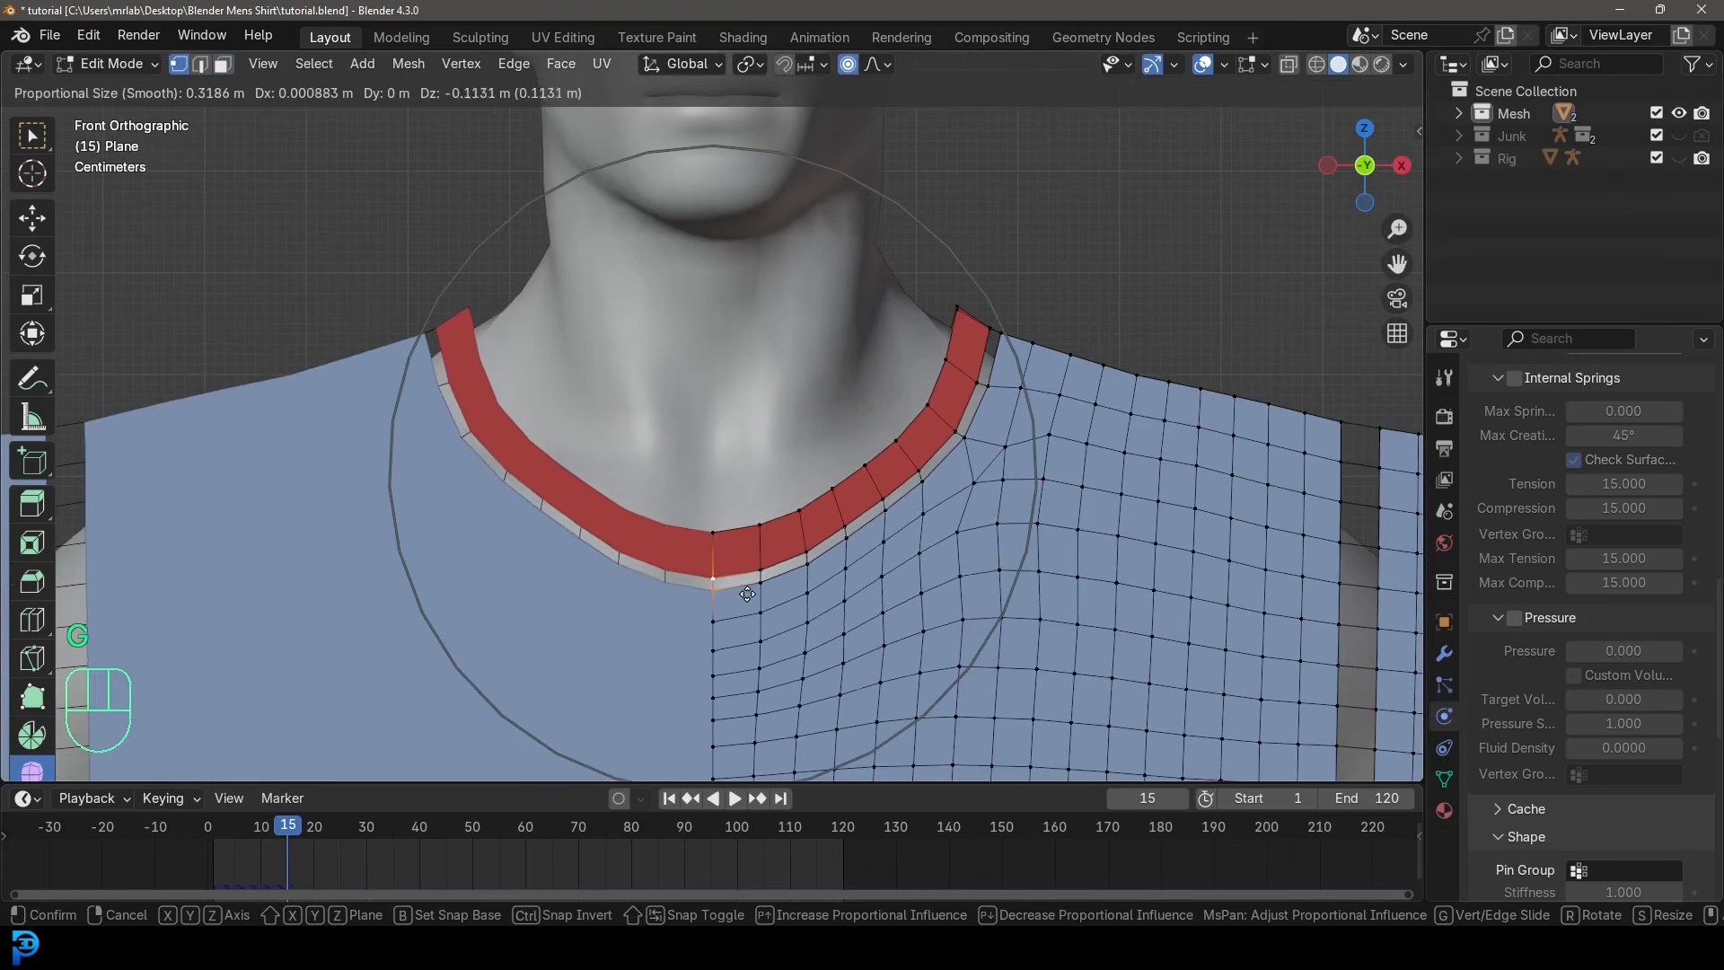
{"action": "left_click", "coordinate": [708, 596]}
Nudge a vertex on the side of the front neckline slightly outward and down to round the collar curve.
{"action": "left_click", "coordinate": [885, 537]}
{"action": "key", "text": "g"}
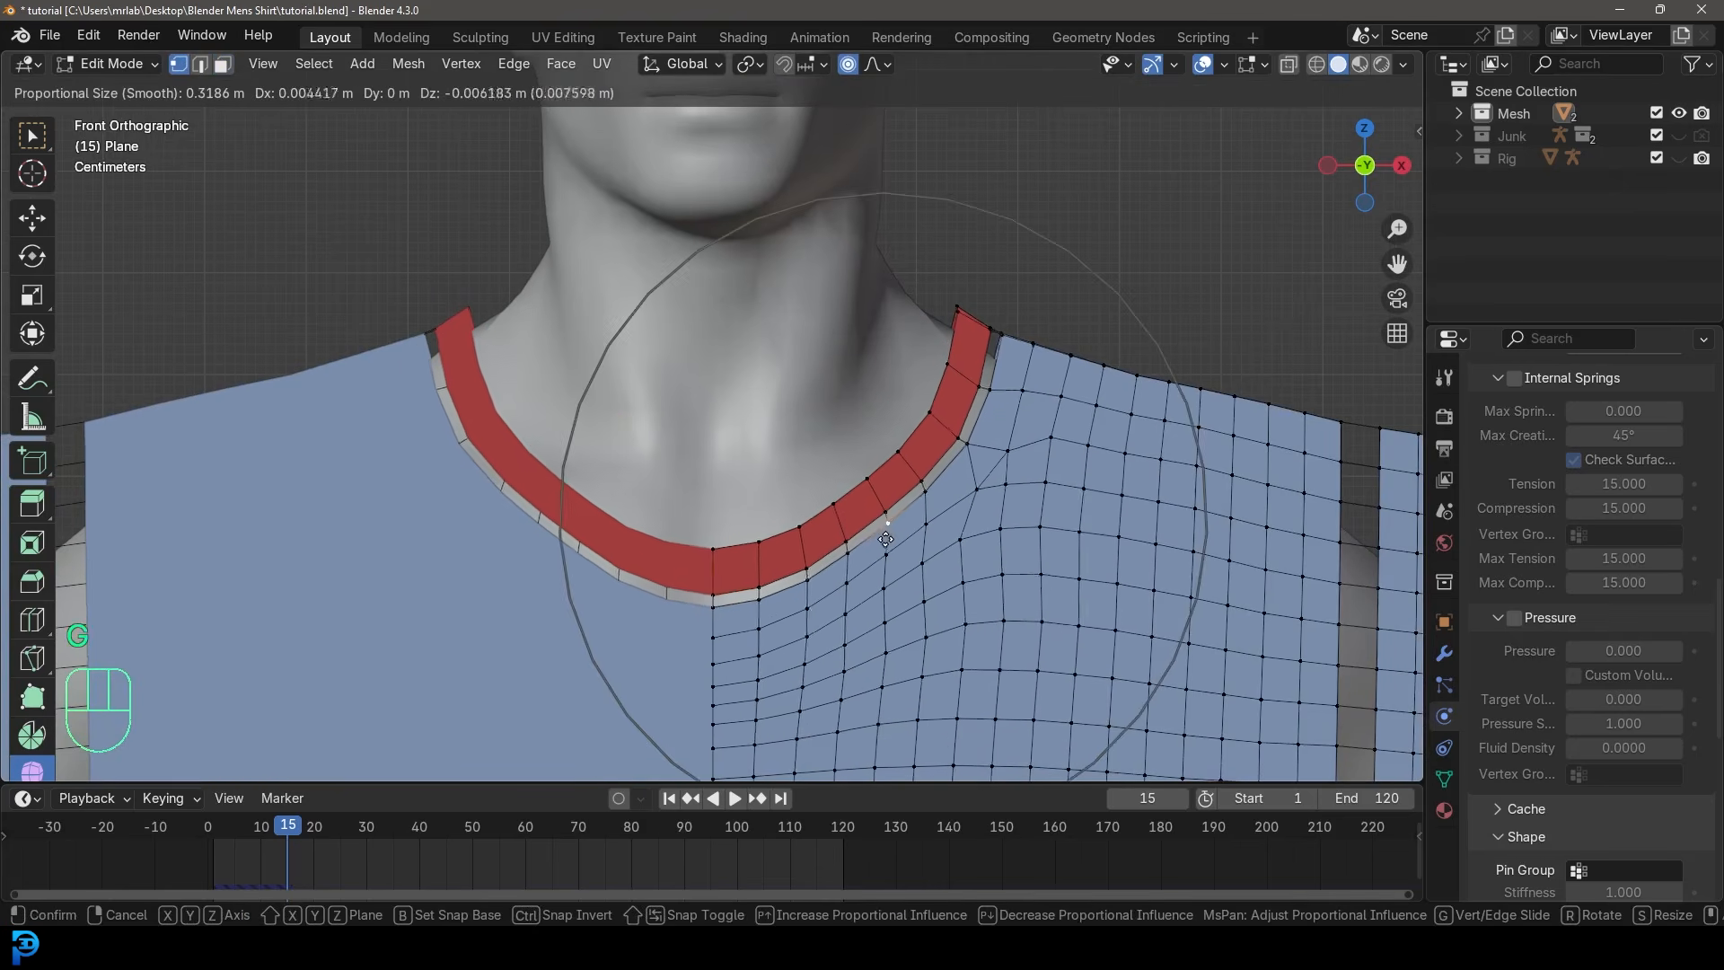
{"action": "left_click", "coordinate": [889, 535]}
{"action": "scroll", "coordinate": [889, 534], "scroll_direction": "down", "scroll_amount": 6}
{"action": "middle_click_drag", "start_coordinate": [813, 565], "coordinate": [815, 284], "text": "shift"}
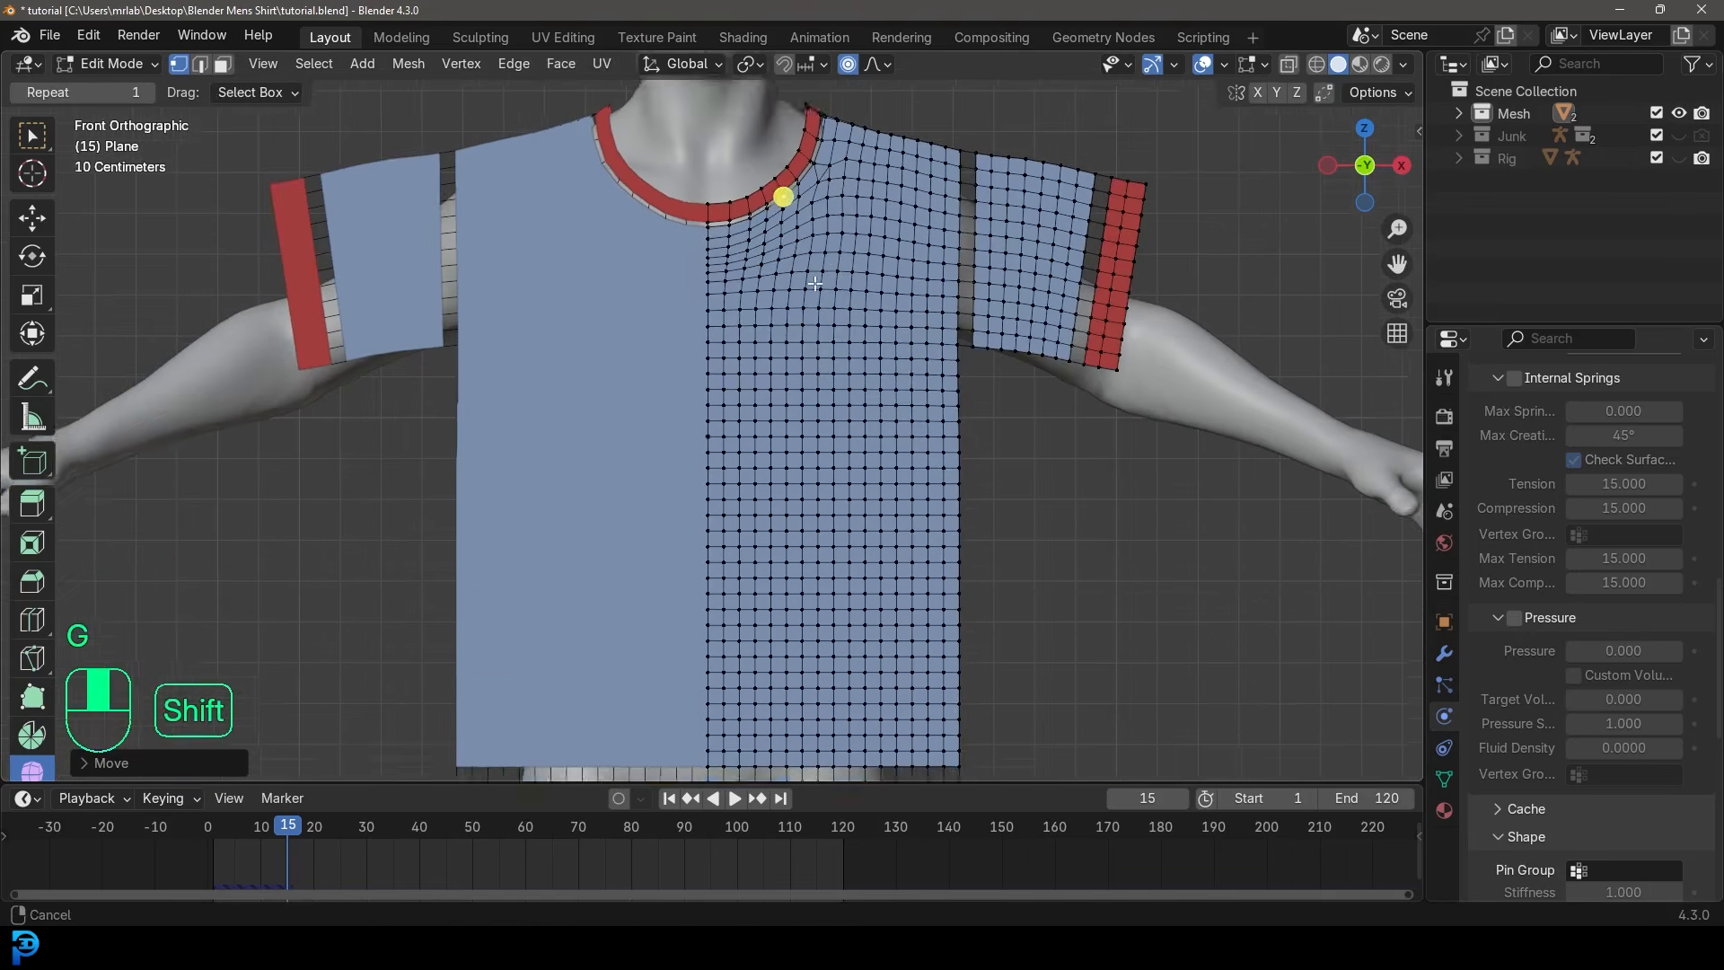
{"action": "scroll", "coordinate": [847, 385], "scroll_direction": "down", "scroll_amount": 3}
{"action": "scroll", "coordinate": [873, 432], "scroll_direction": "up", "scroll_amount": 3}
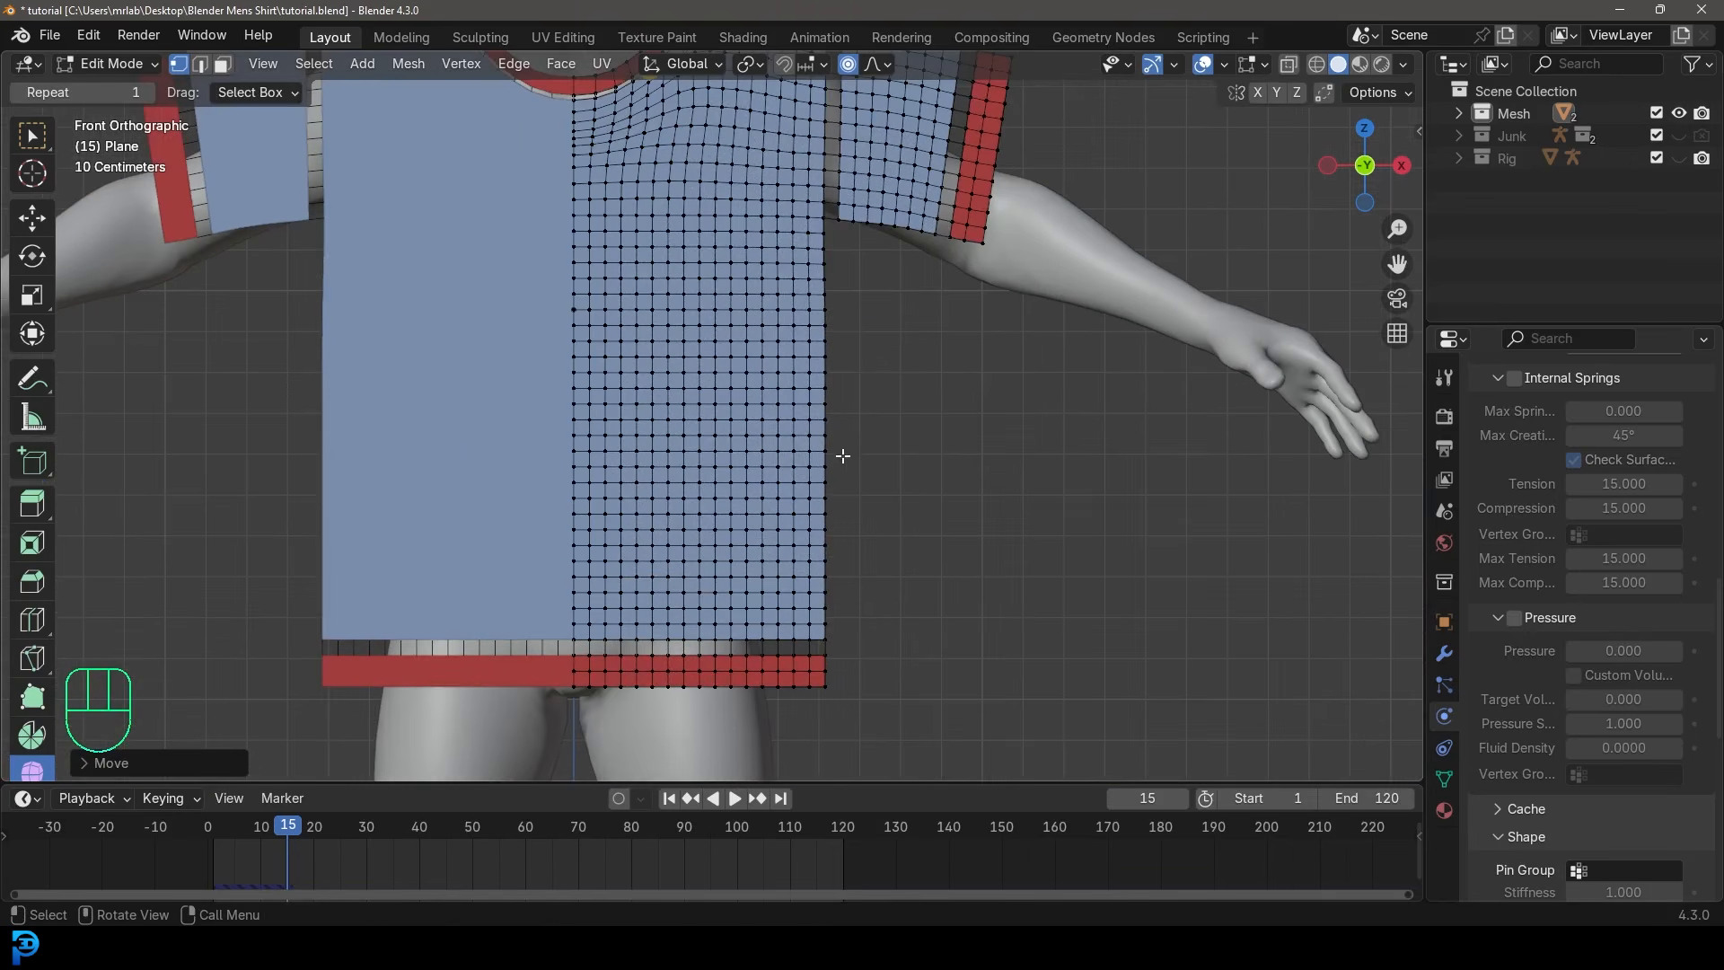
{"action": "scroll", "coordinate": [842, 455], "scroll_direction": "down", "scroll_amount": 2}
{"action": "middle_click_drag", "start_coordinate": [877, 370], "coordinate": [813, 490], "text": "shift"}
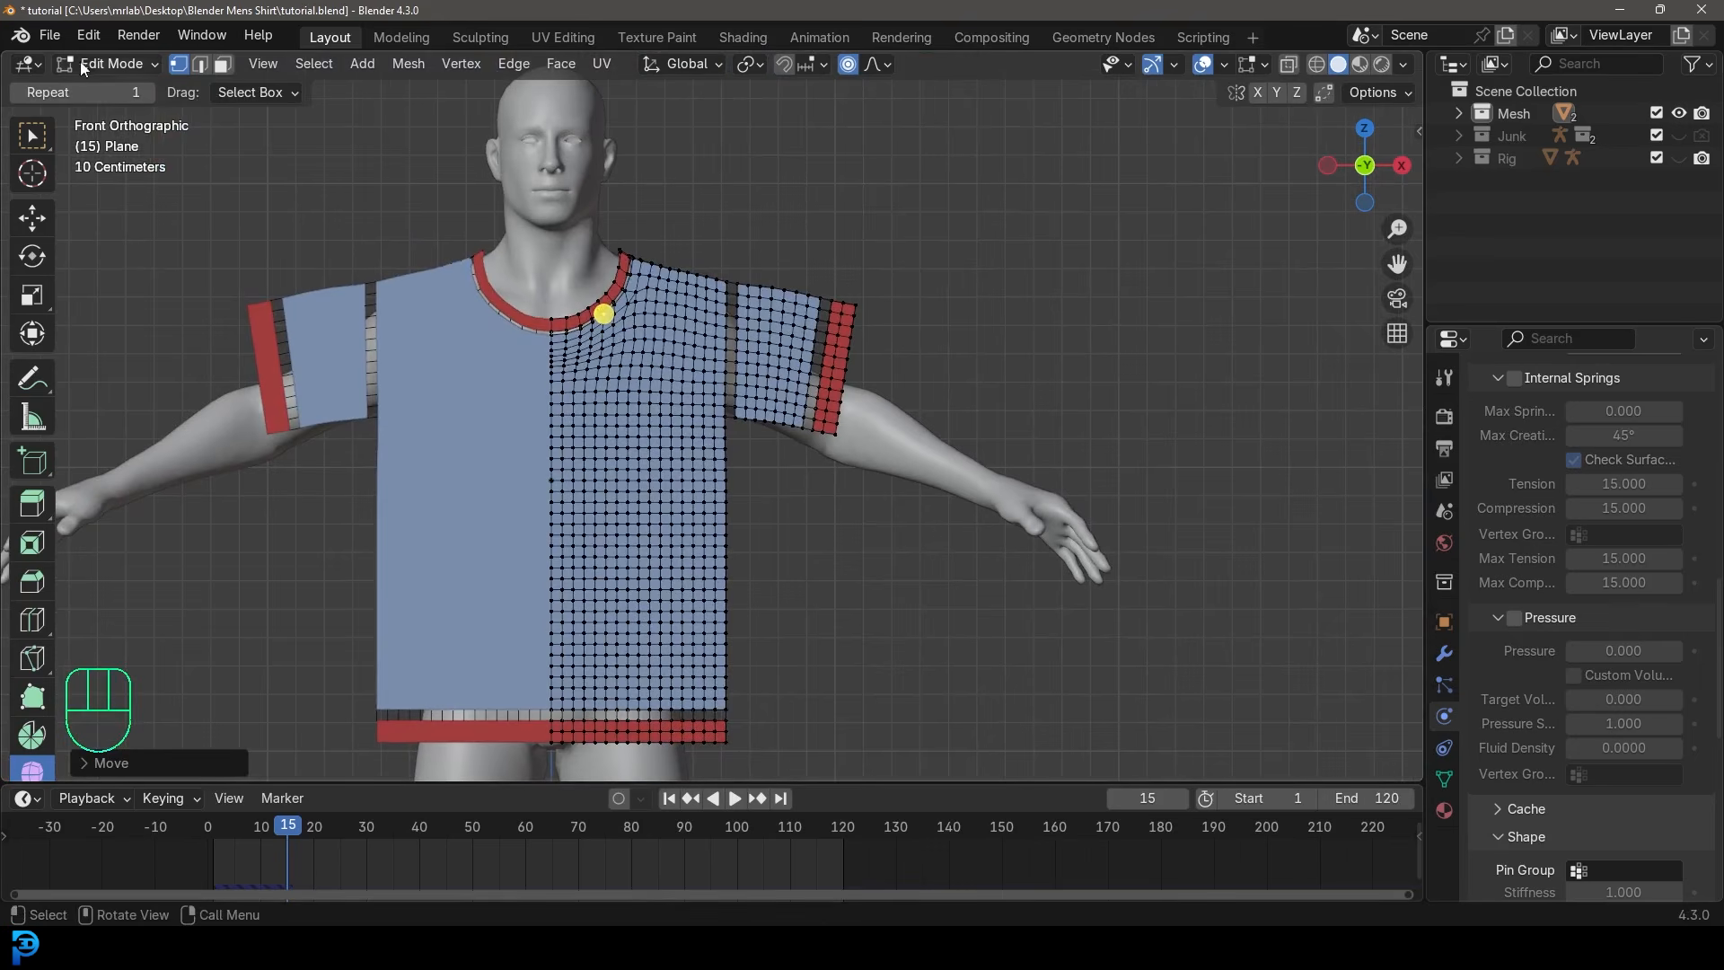
Return to Object Mode and replay the cloth simulation from frame 1 to frame 14.
{"action": "left_click", "coordinate": [106, 64]}
{"action": "left_click", "coordinate": [127, 89]}
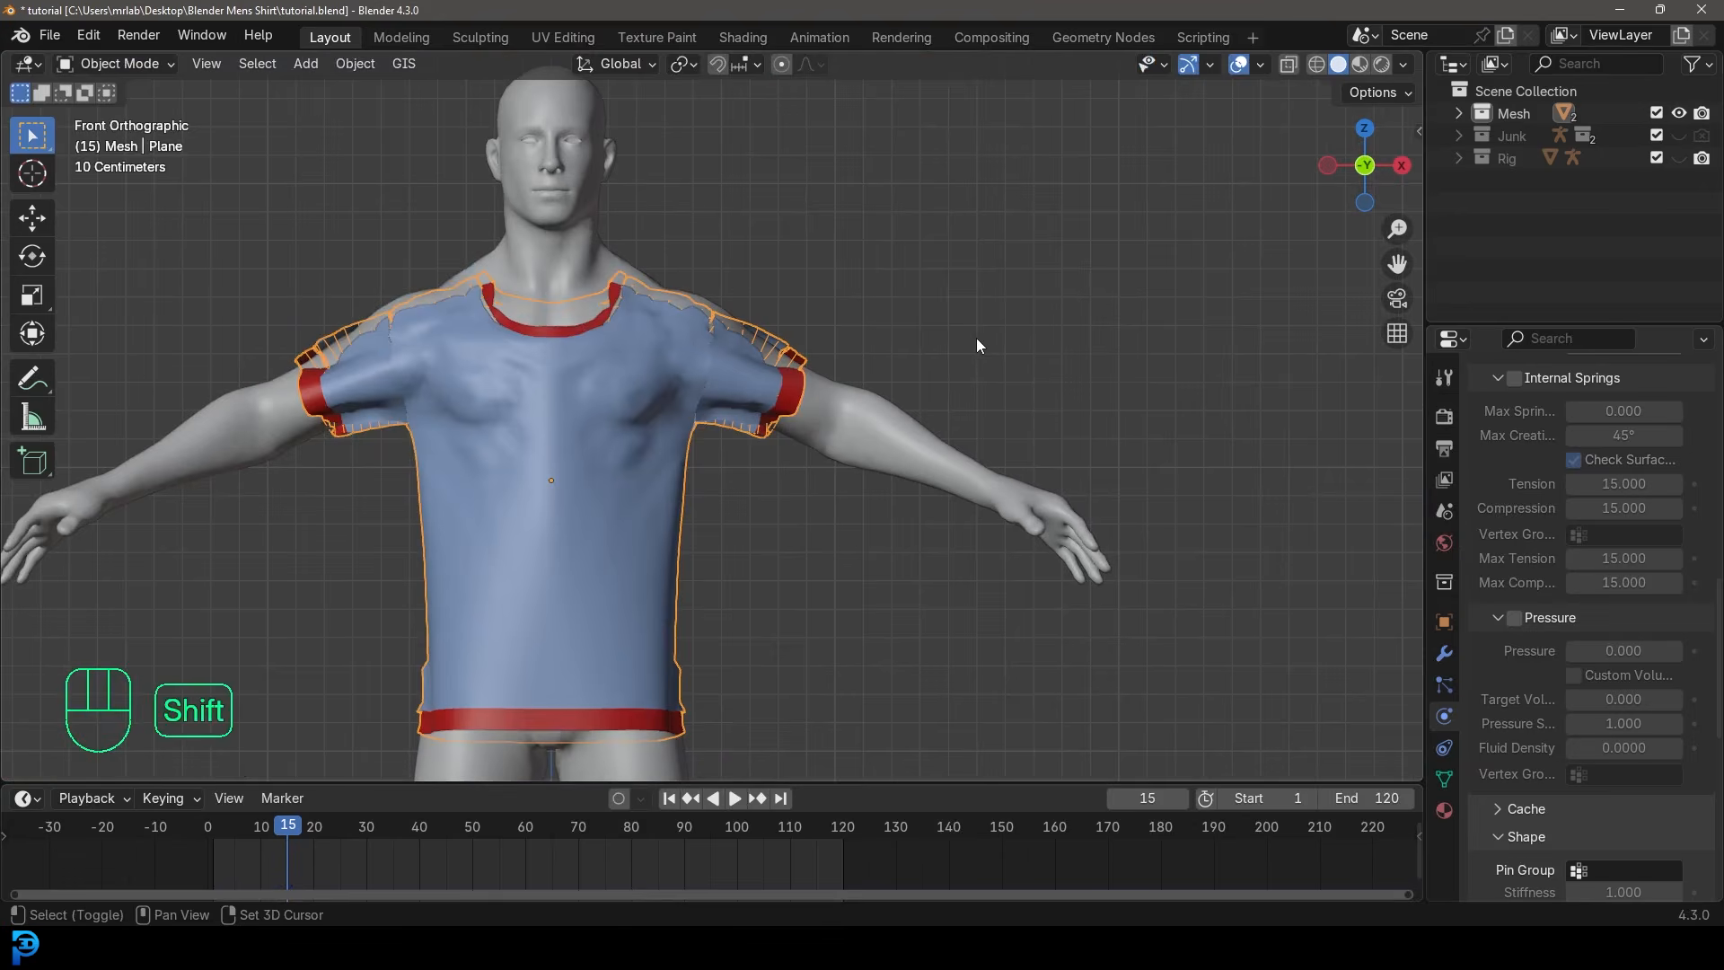
{"action": "key", "text": "shift+Left"}
{"action": "middle_click_drag", "start_coordinate": [970, 377], "coordinate": [909, 352]}
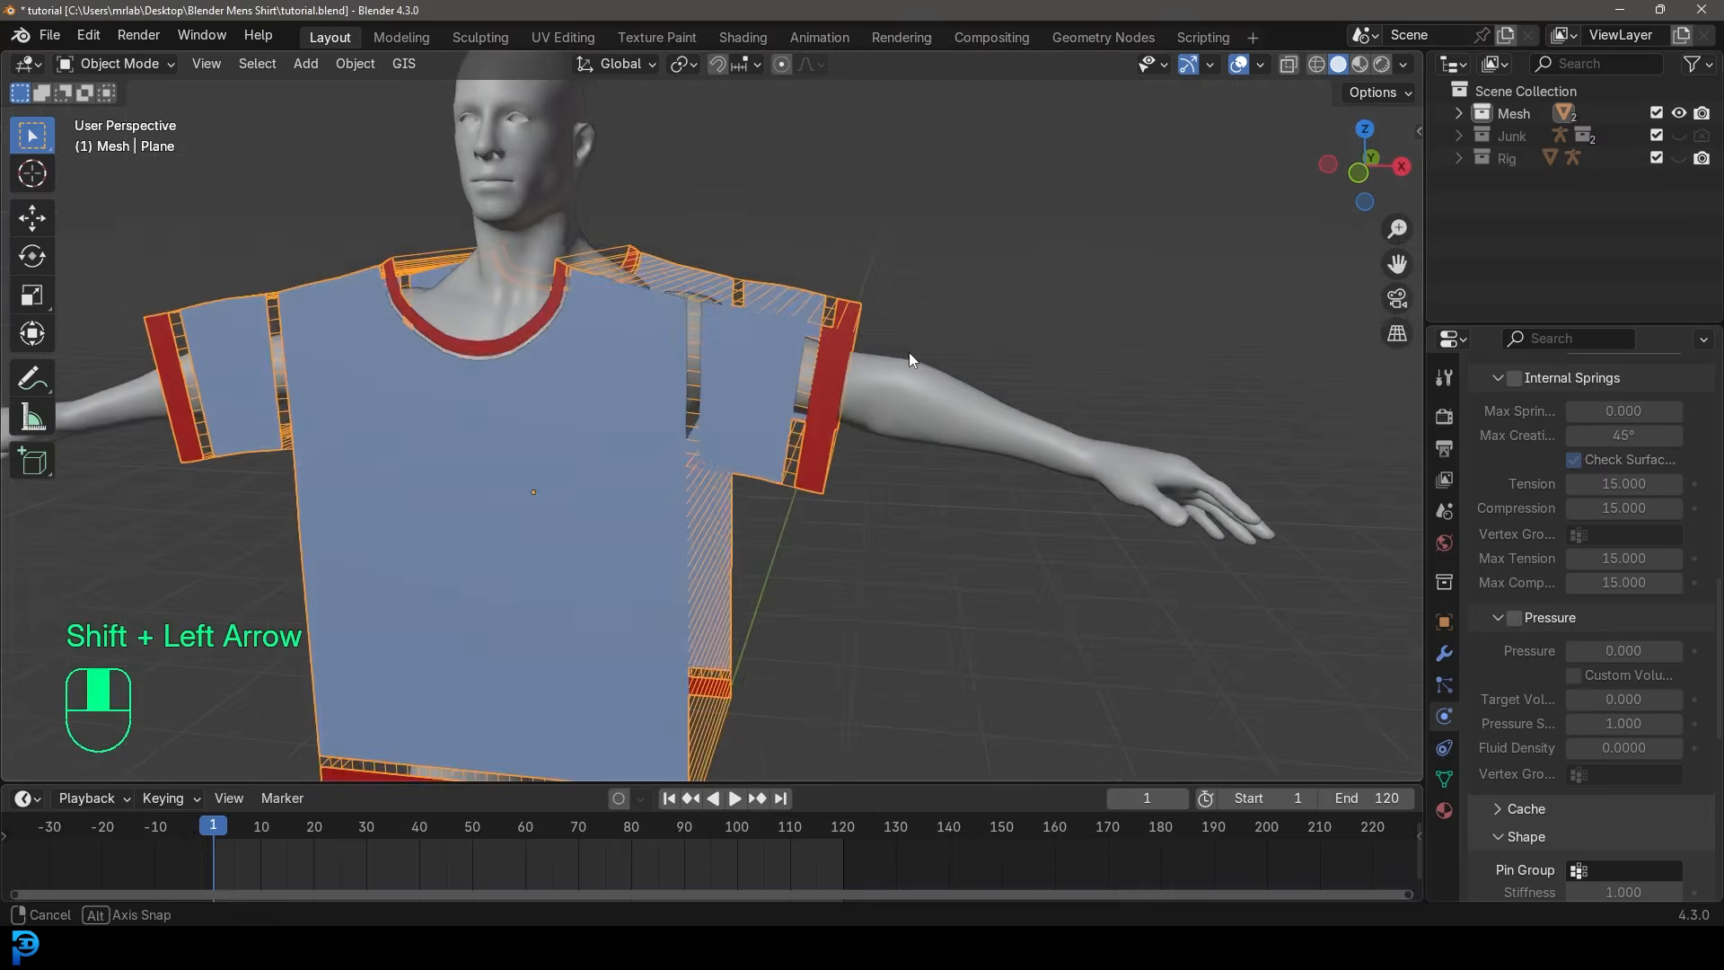
{"action": "scroll", "coordinate": [908, 352], "scroll_direction": "down", "scroll_amount": 3}
{"action": "key", "text": "space"}
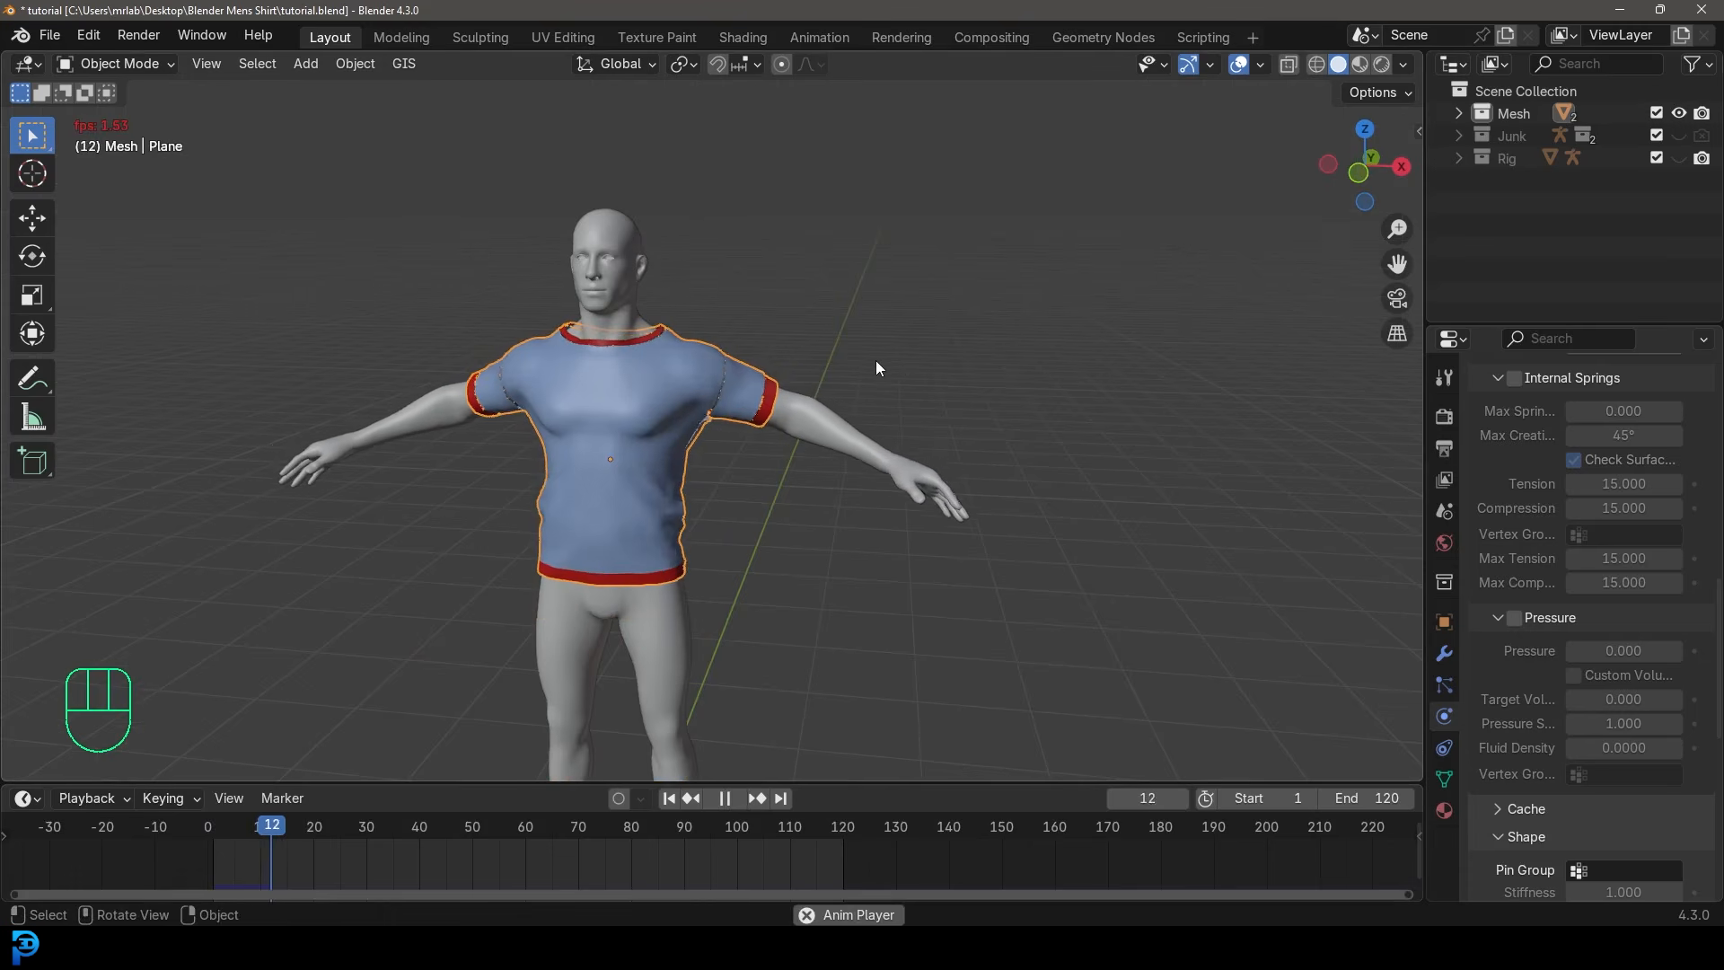
{"action": "key", "text": "space"}
Inspect the fit of the sewn shirt around the neckline, sleeves and torso from several angles.
{"action": "middle_click_drag", "start_coordinate": [764, 372], "coordinate": [661, 417]}
{"action": "scroll", "coordinate": [655, 405], "scroll_direction": "up", "scroll_amount": 2}
{"action": "middle_click_drag", "start_coordinate": [613, 350], "coordinate": [673, 316]}
{"action": "middle_click_drag", "start_coordinate": [537, 382], "coordinate": [801, 327], "text": "shift"}
{"action": "scroll", "coordinate": [801, 327], "scroll_direction": "up", "scroll_amount": 2}
{"action": "scroll", "coordinate": [707, 424], "scroll_direction": "down", "scroll_amount": 1}
{"action": "middle_click_drag", "start_coordinate": [708, 424], "coordinate": [768, 429]}
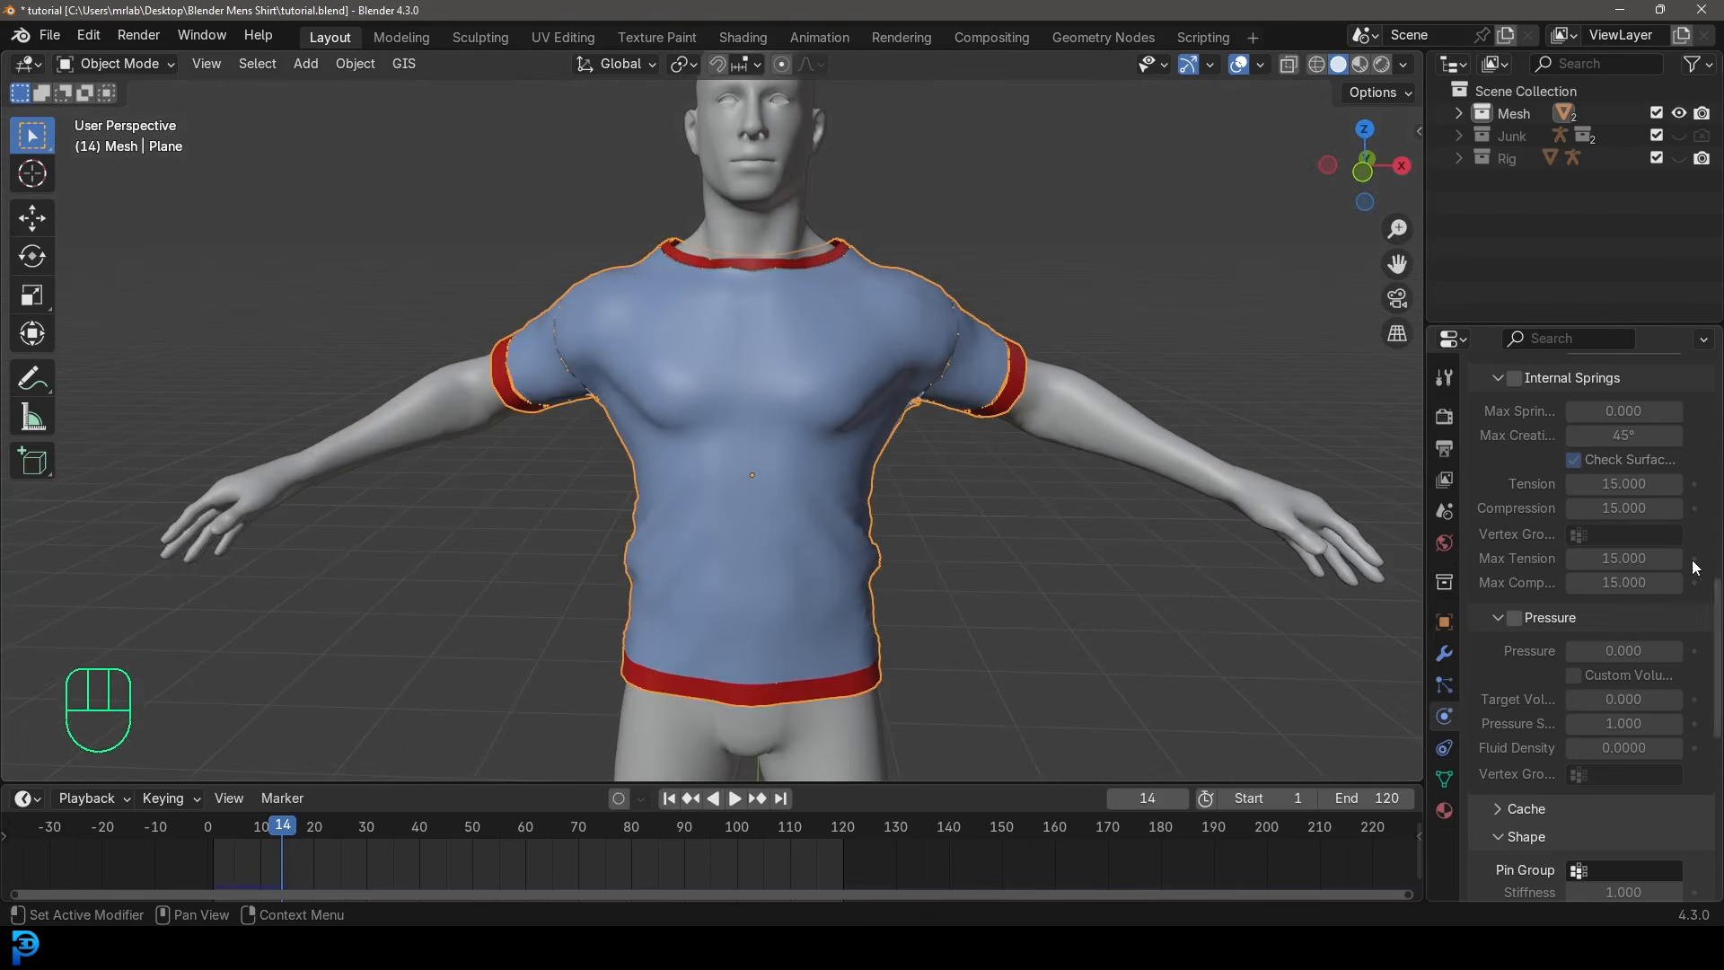
Widen the cloth settings area and set the shirt's shrinking factor to -0.3.
{"action": "scroll", "coordinate": [1545, 546], "scroll_direction": "up", "scroll_amount": 6}
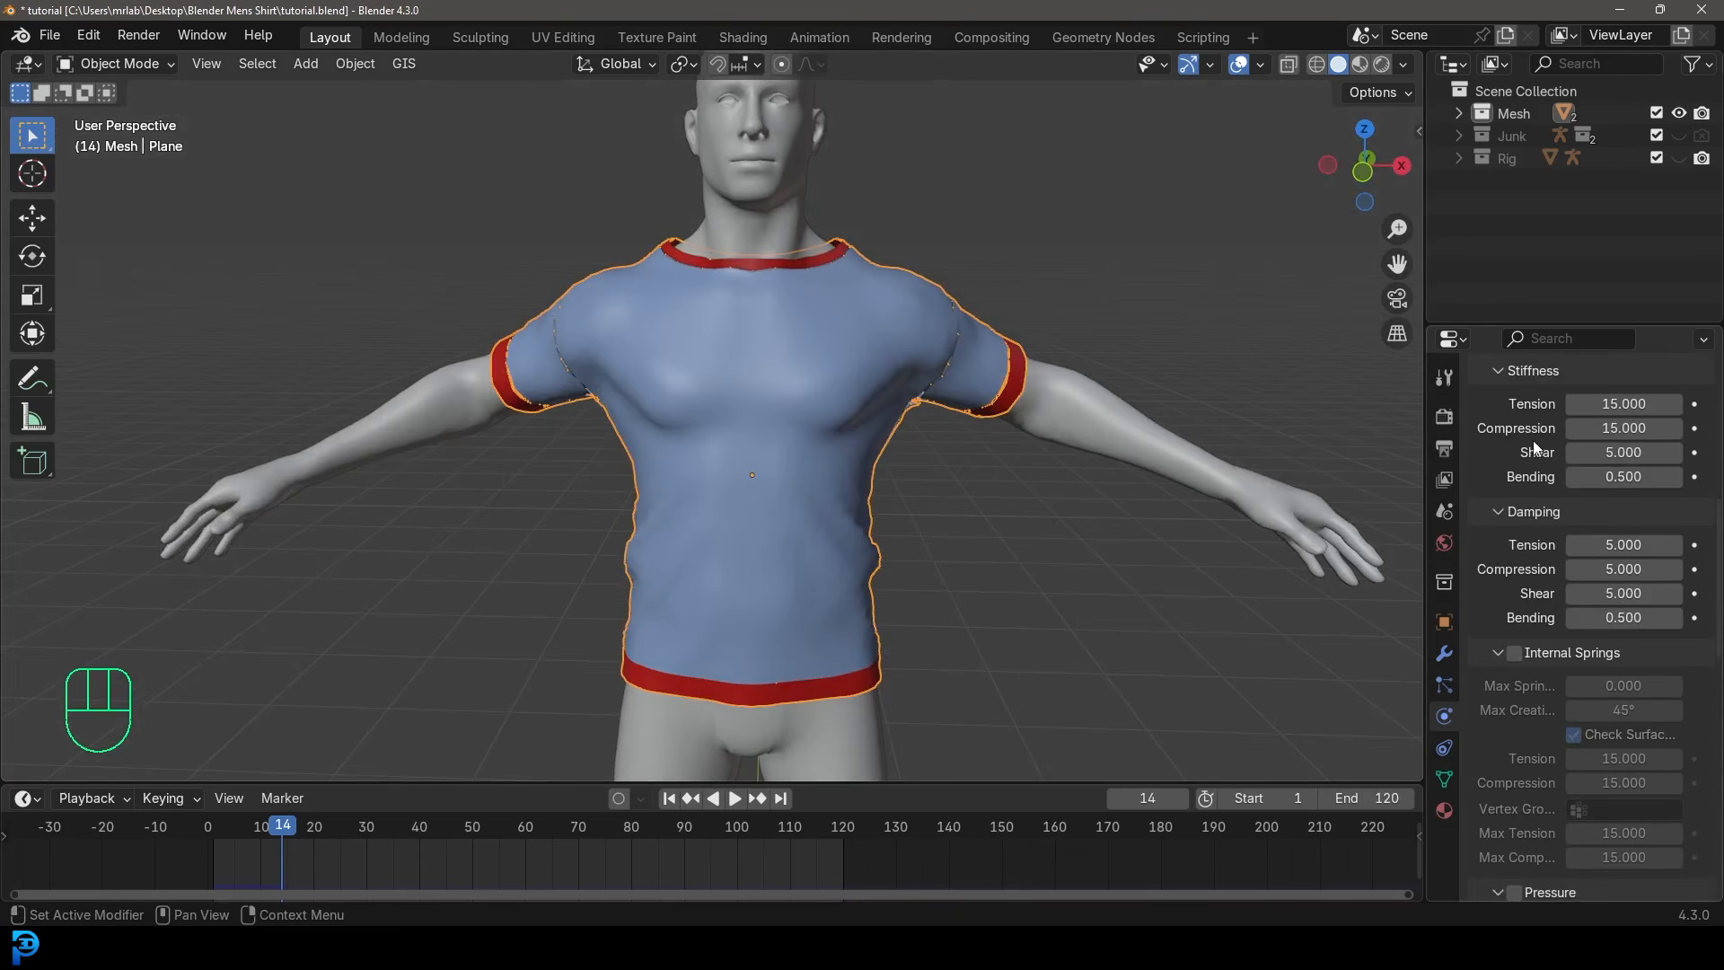
{"action": "scroll", "coordinate": [1534, 449], "scroll_direction": "down", "scroll_amount": 10}
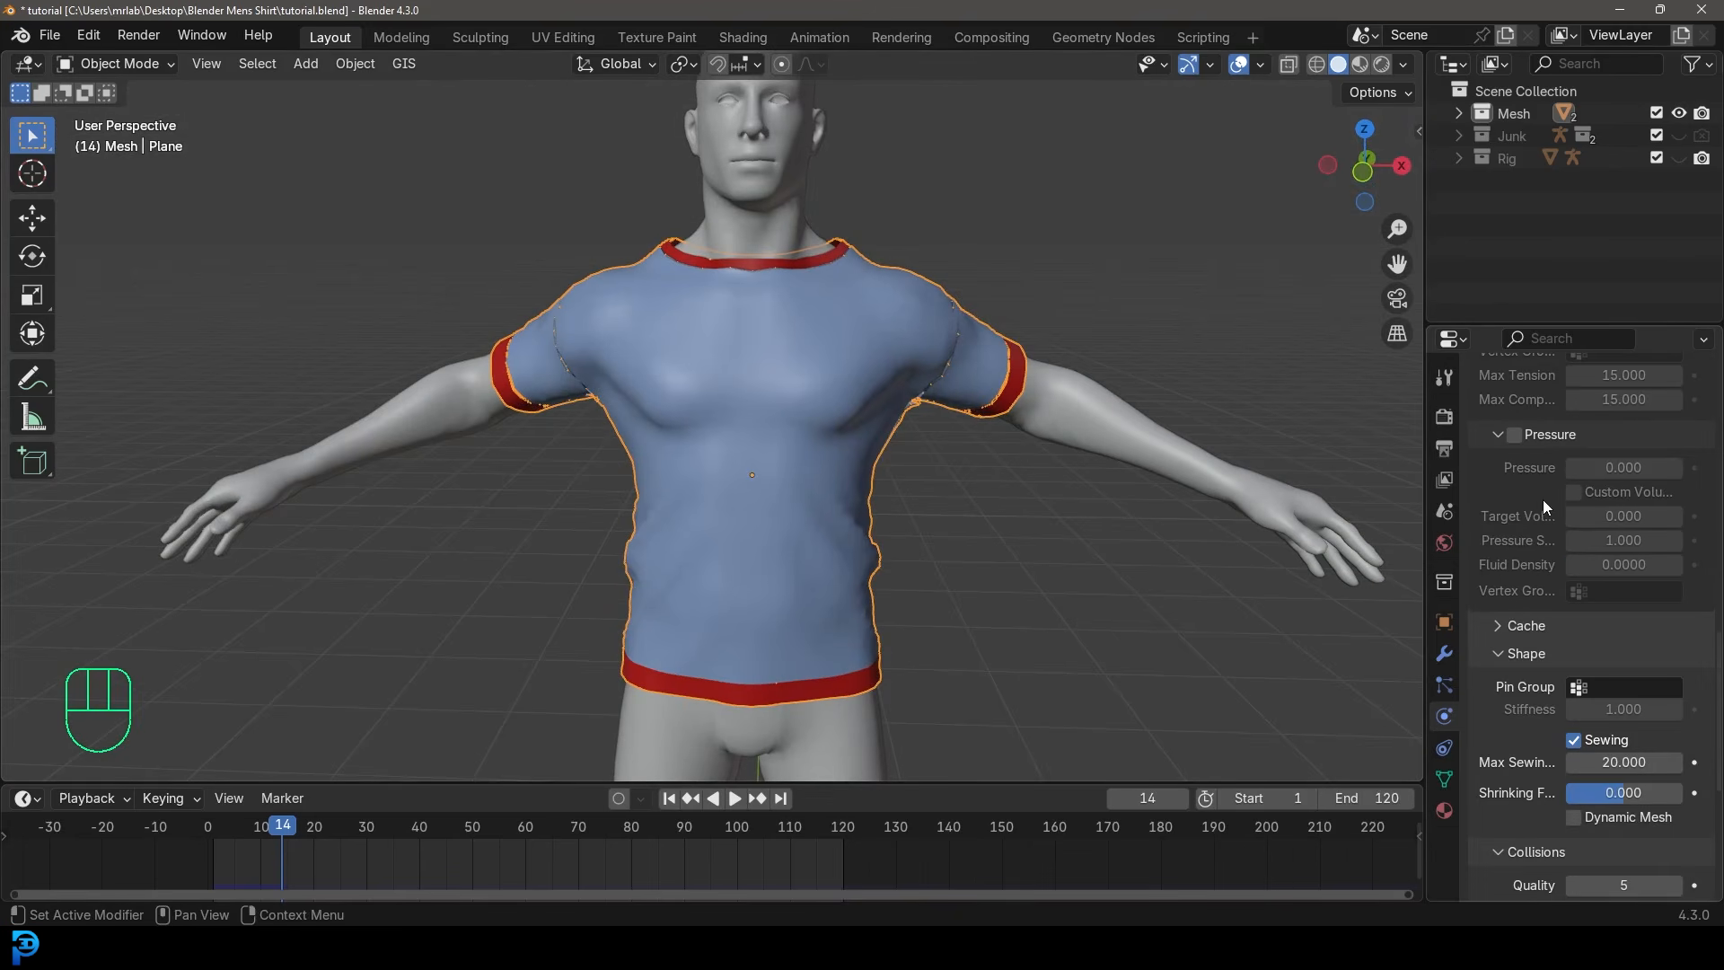
{"action": "scroll", "coordinate": [1543, 512], "scroll_direction": "down", "scroll_amount": 3}
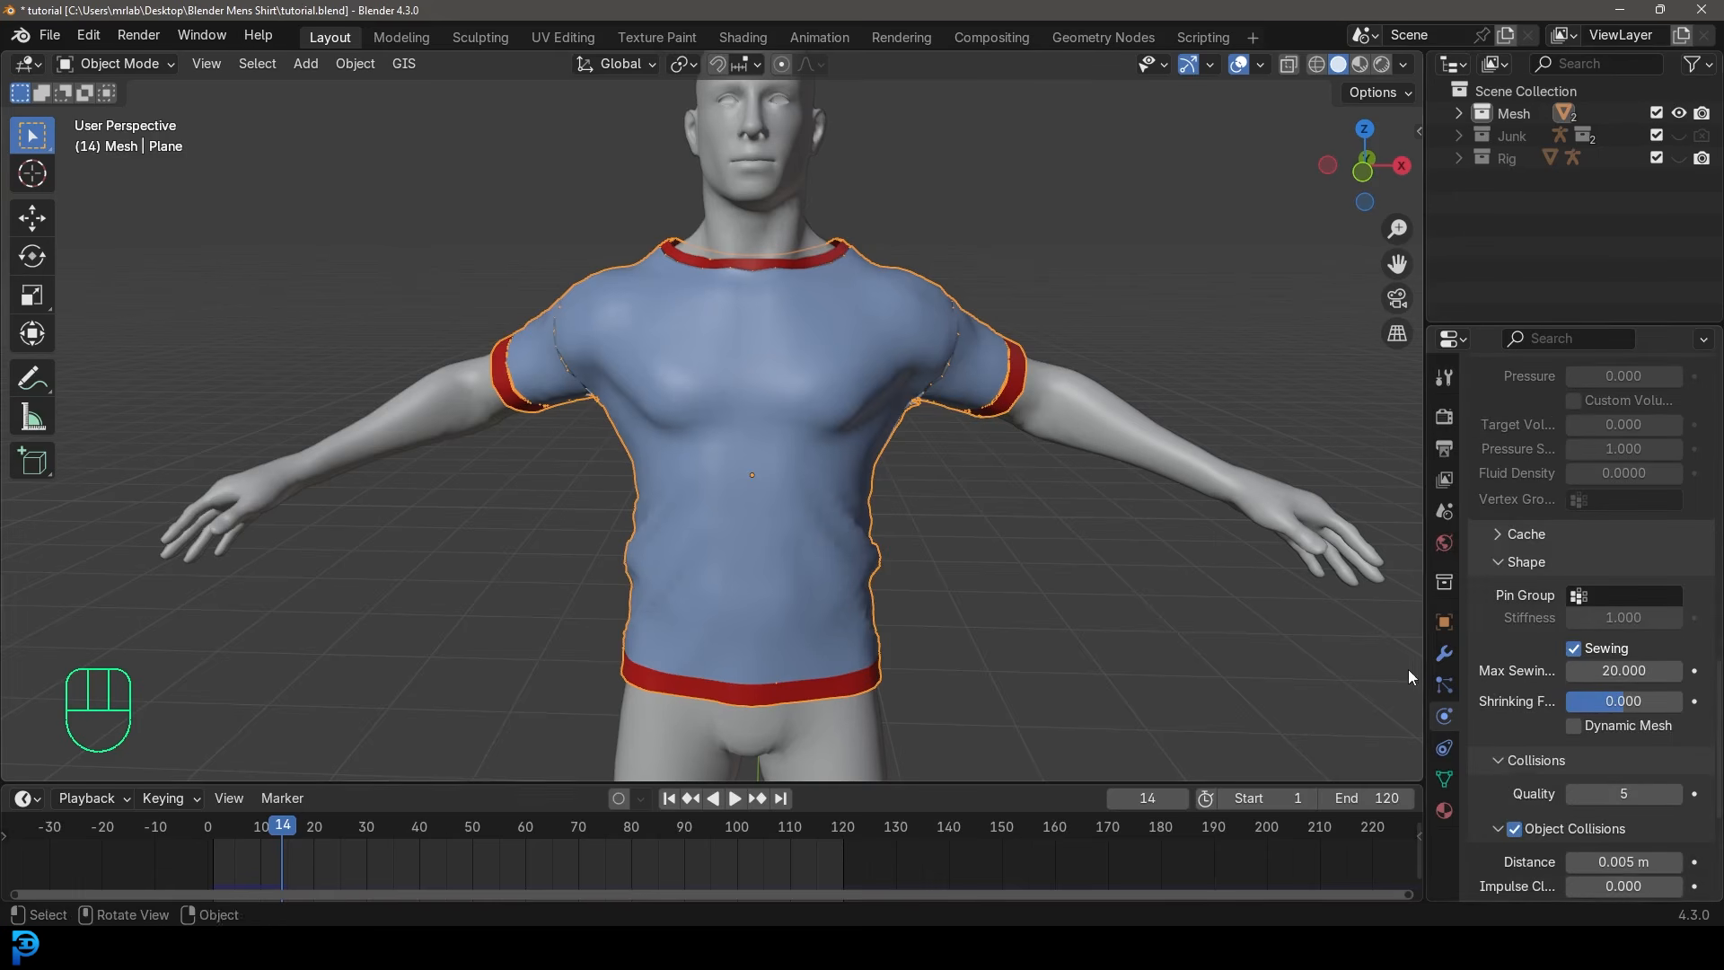
{"action": "left_click_drag", "start_coordinate": [1423, 658], "coordinate": [1268, 656]}
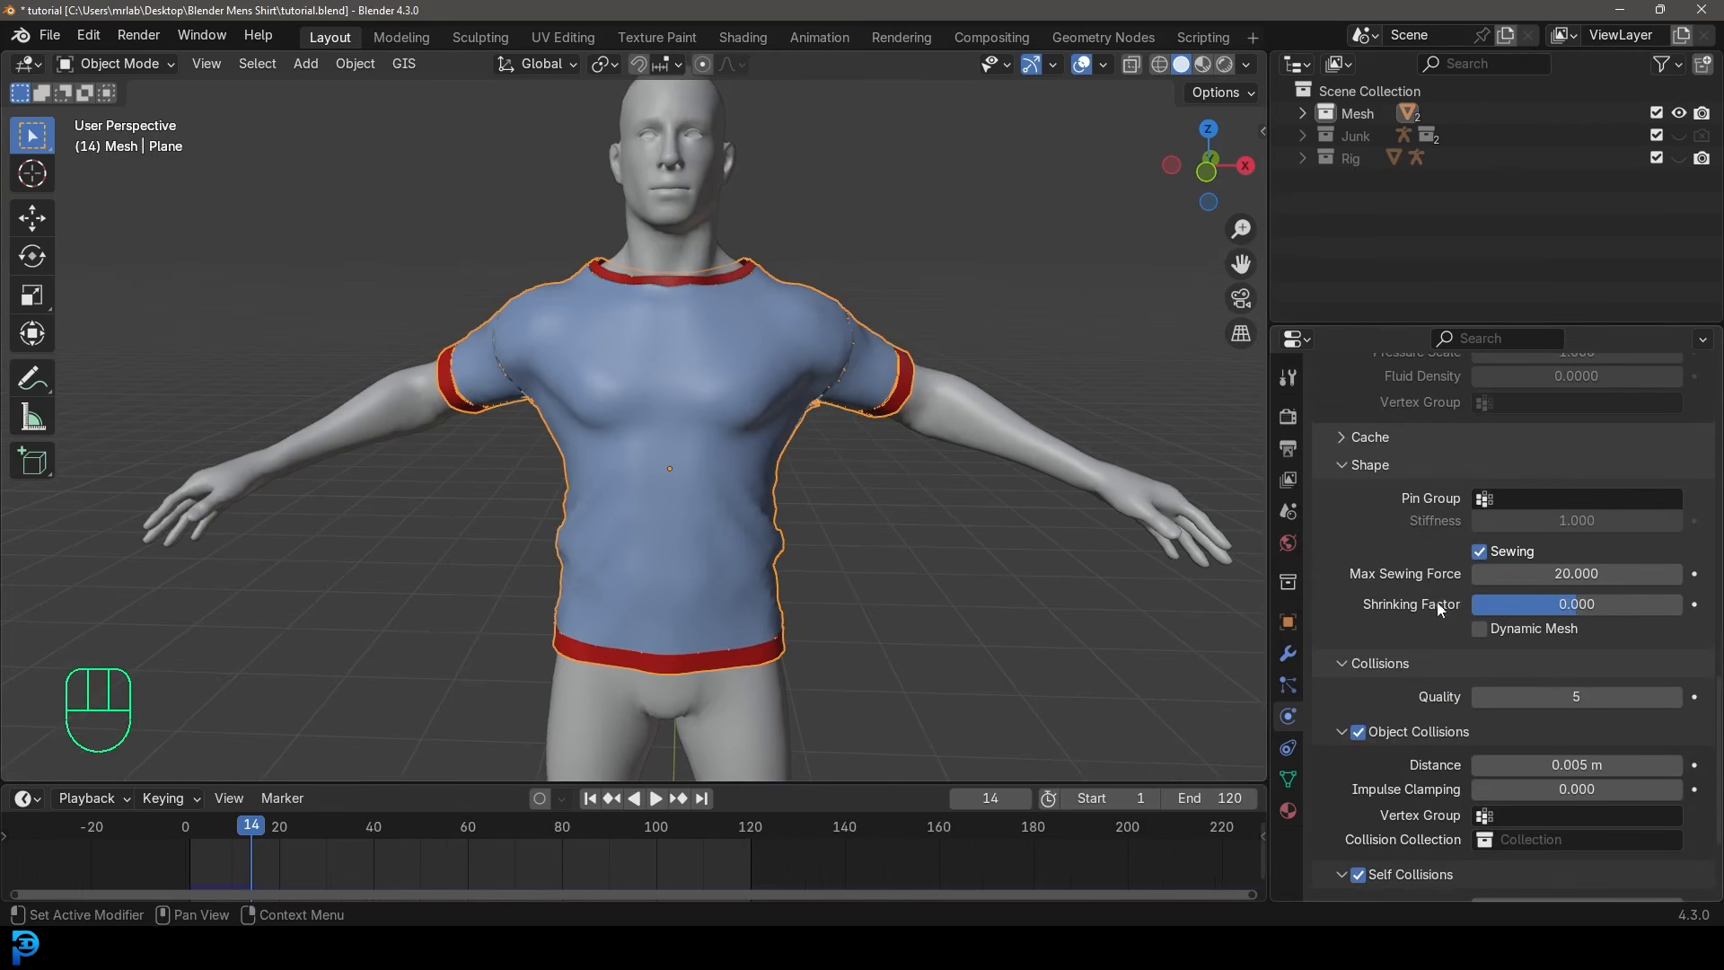
{"action": "left_click", "coordinate": [1584, 604]}
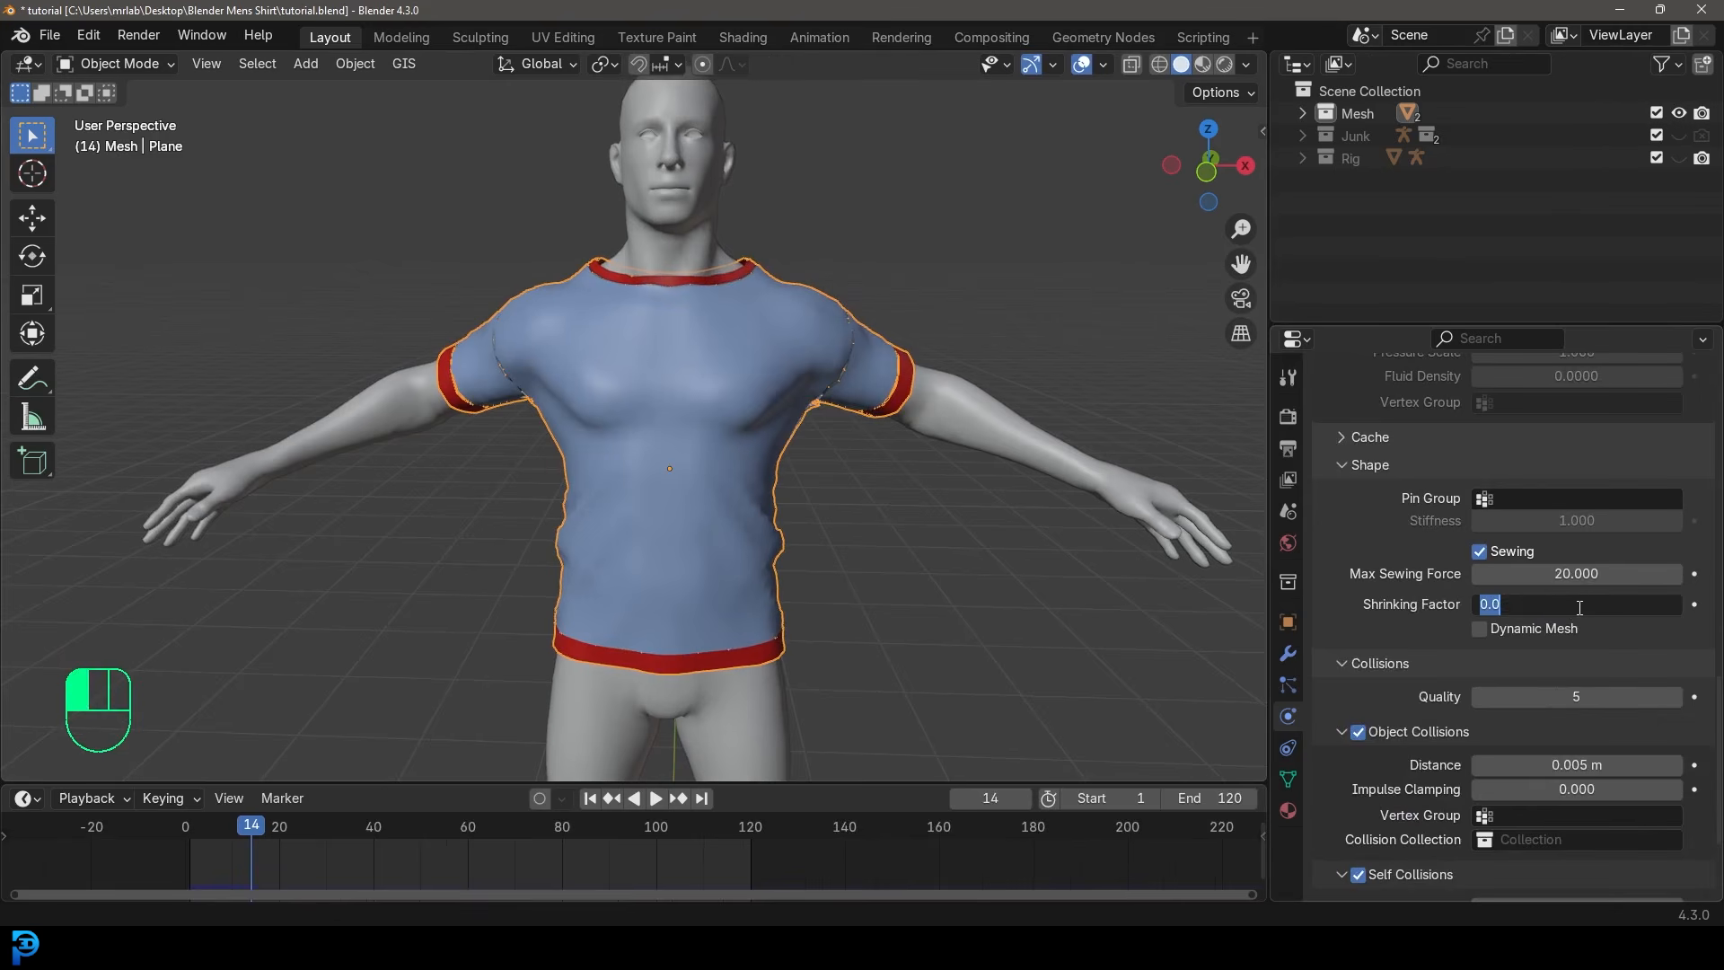
{"action": "key", "text": "Return"}
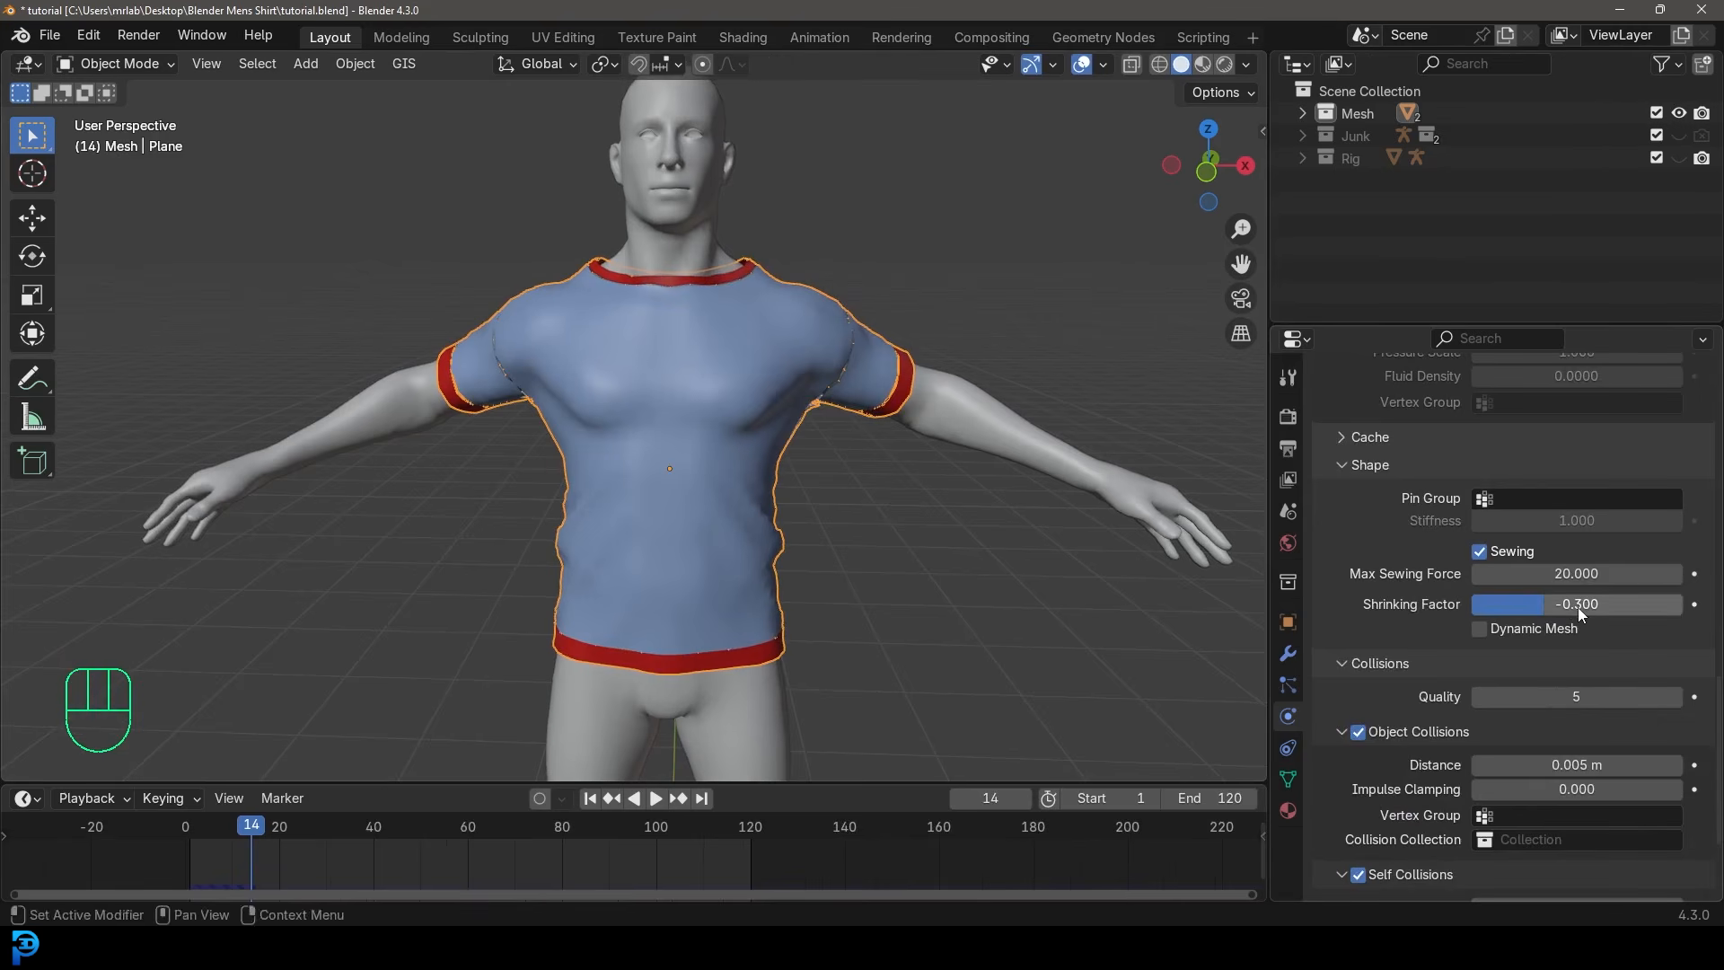
Run the simulation with the enlarged shirt to frame 20 and examine its fit.
{"action": "key", "text": "space"}
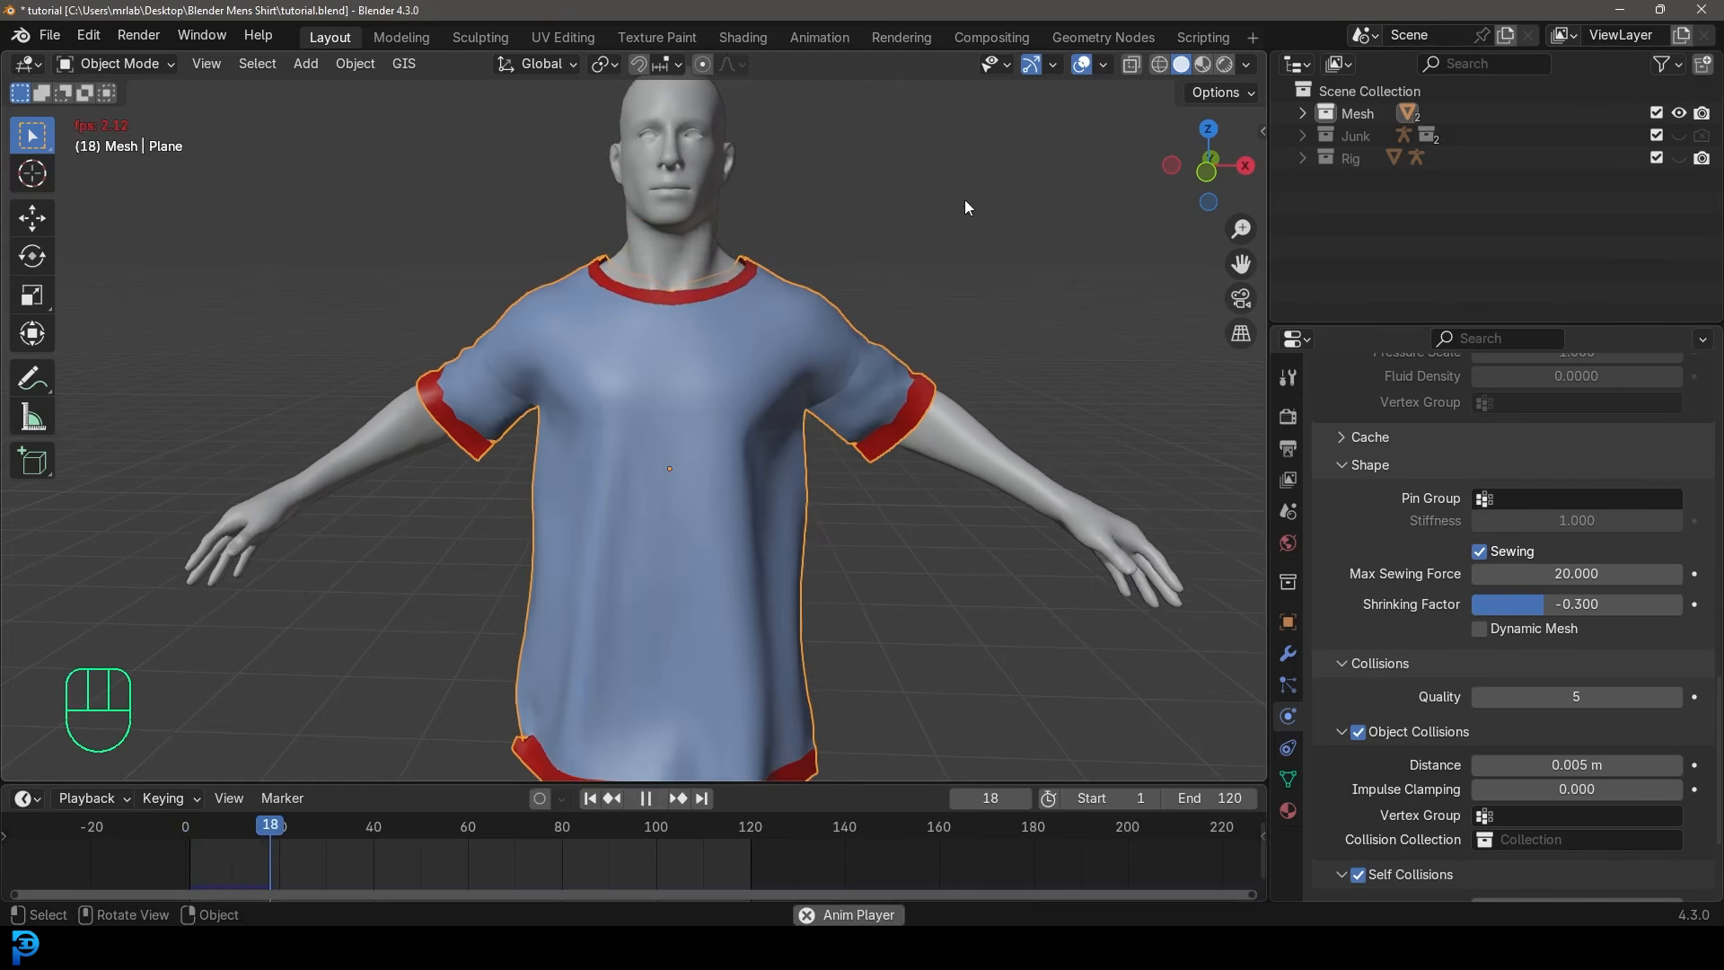
{"action": "key", "text": "space"}
{"action": "middle_click_drag", "start_coordinate": [965, 199], "coordinate": [746, 396]}
Set the shirt cloth's shrinking factor to -0.1 and return to frame 1.
{"action": "left_click", "coordinate": [1572, 606]}
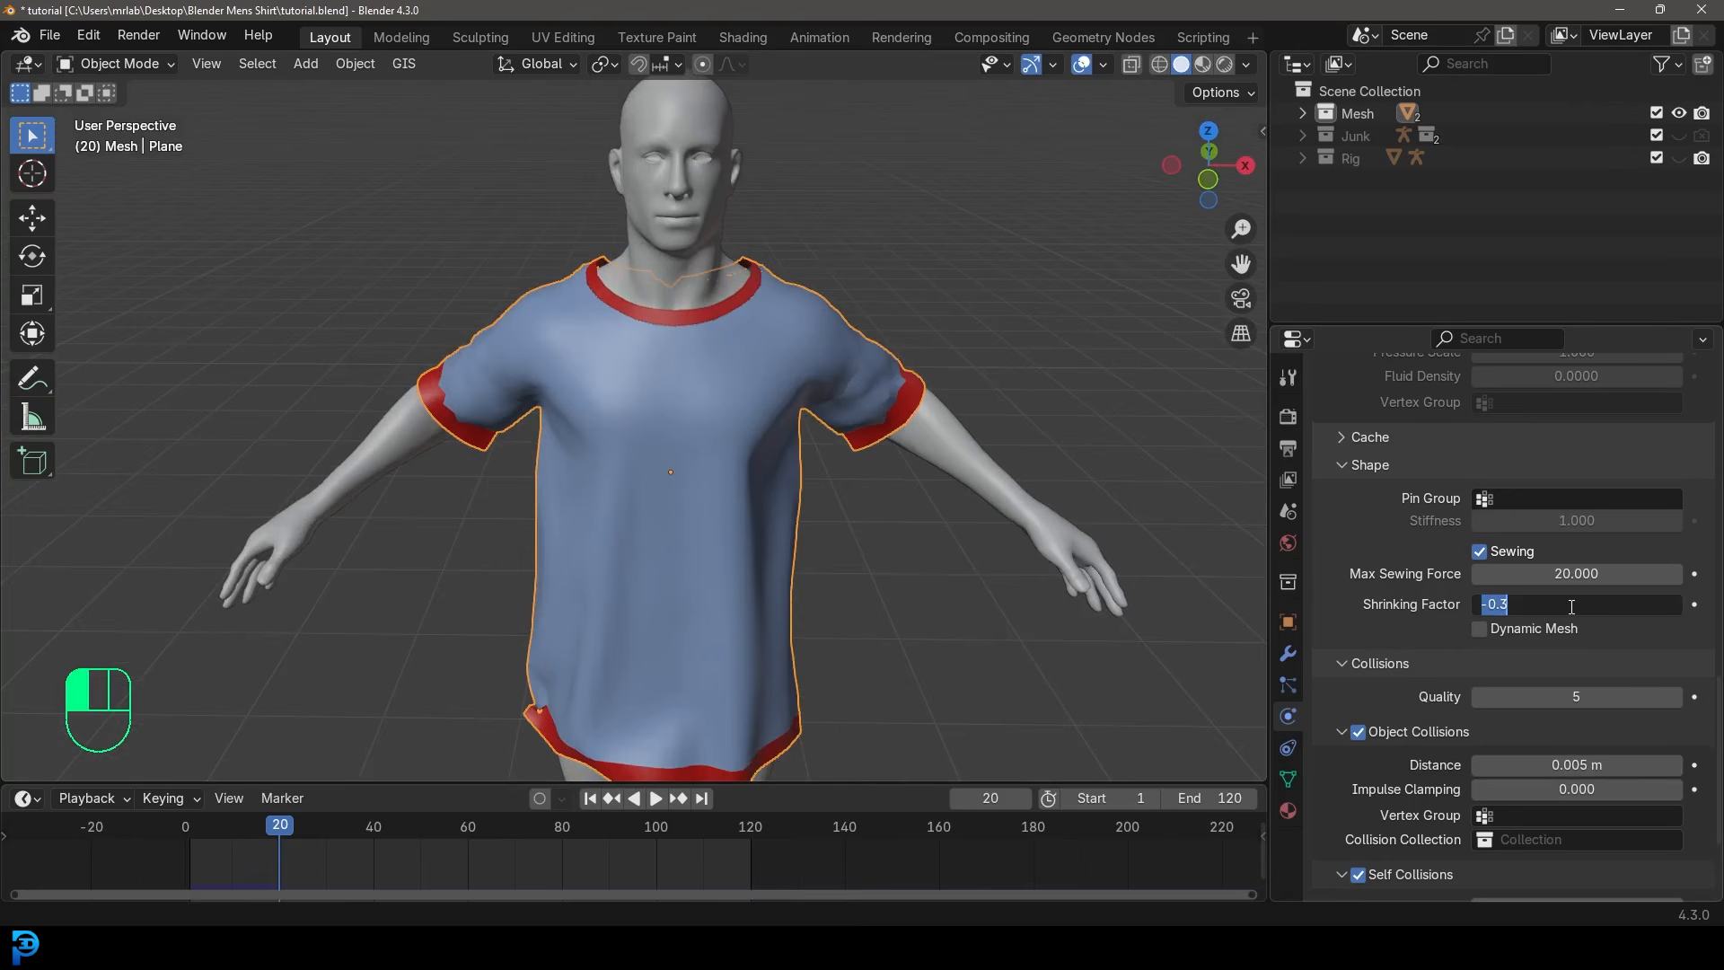
{"action": "type", "text": "-0.1"}
{"action": "key", "text": "Return"}
{"action": "key", "text": "shift+Left"}
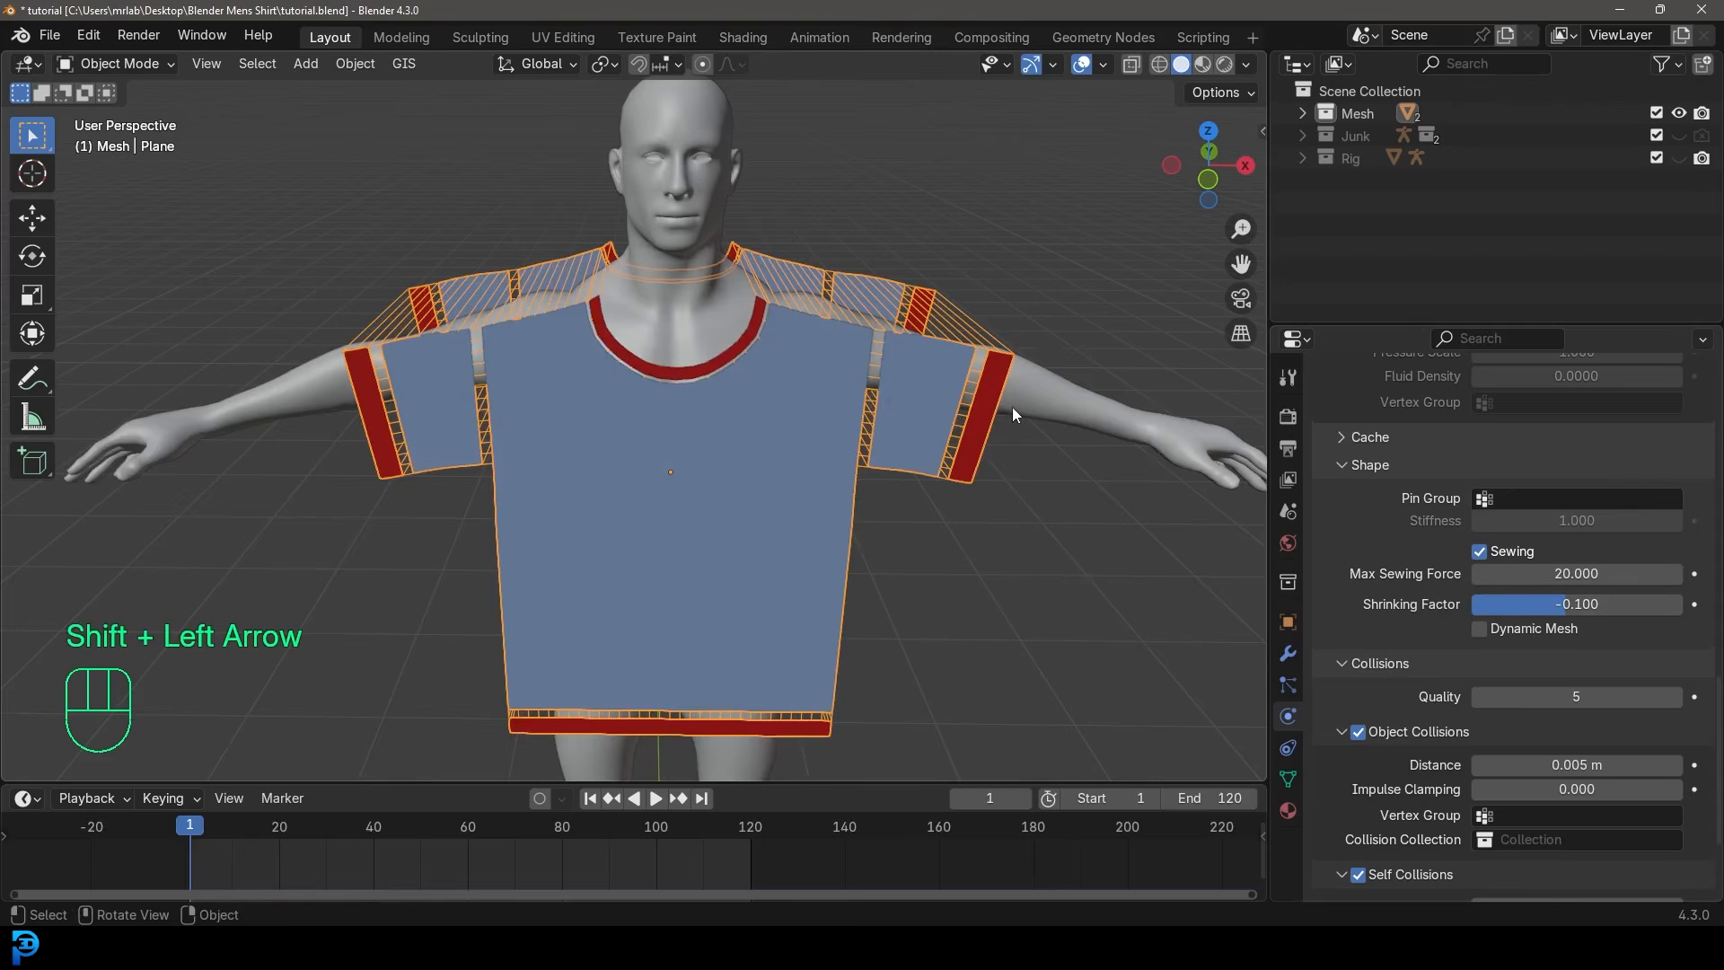
Simulate the shirt to frame 24 and inspect how it drapes on the body.
{"action": "key", "text": "space"}
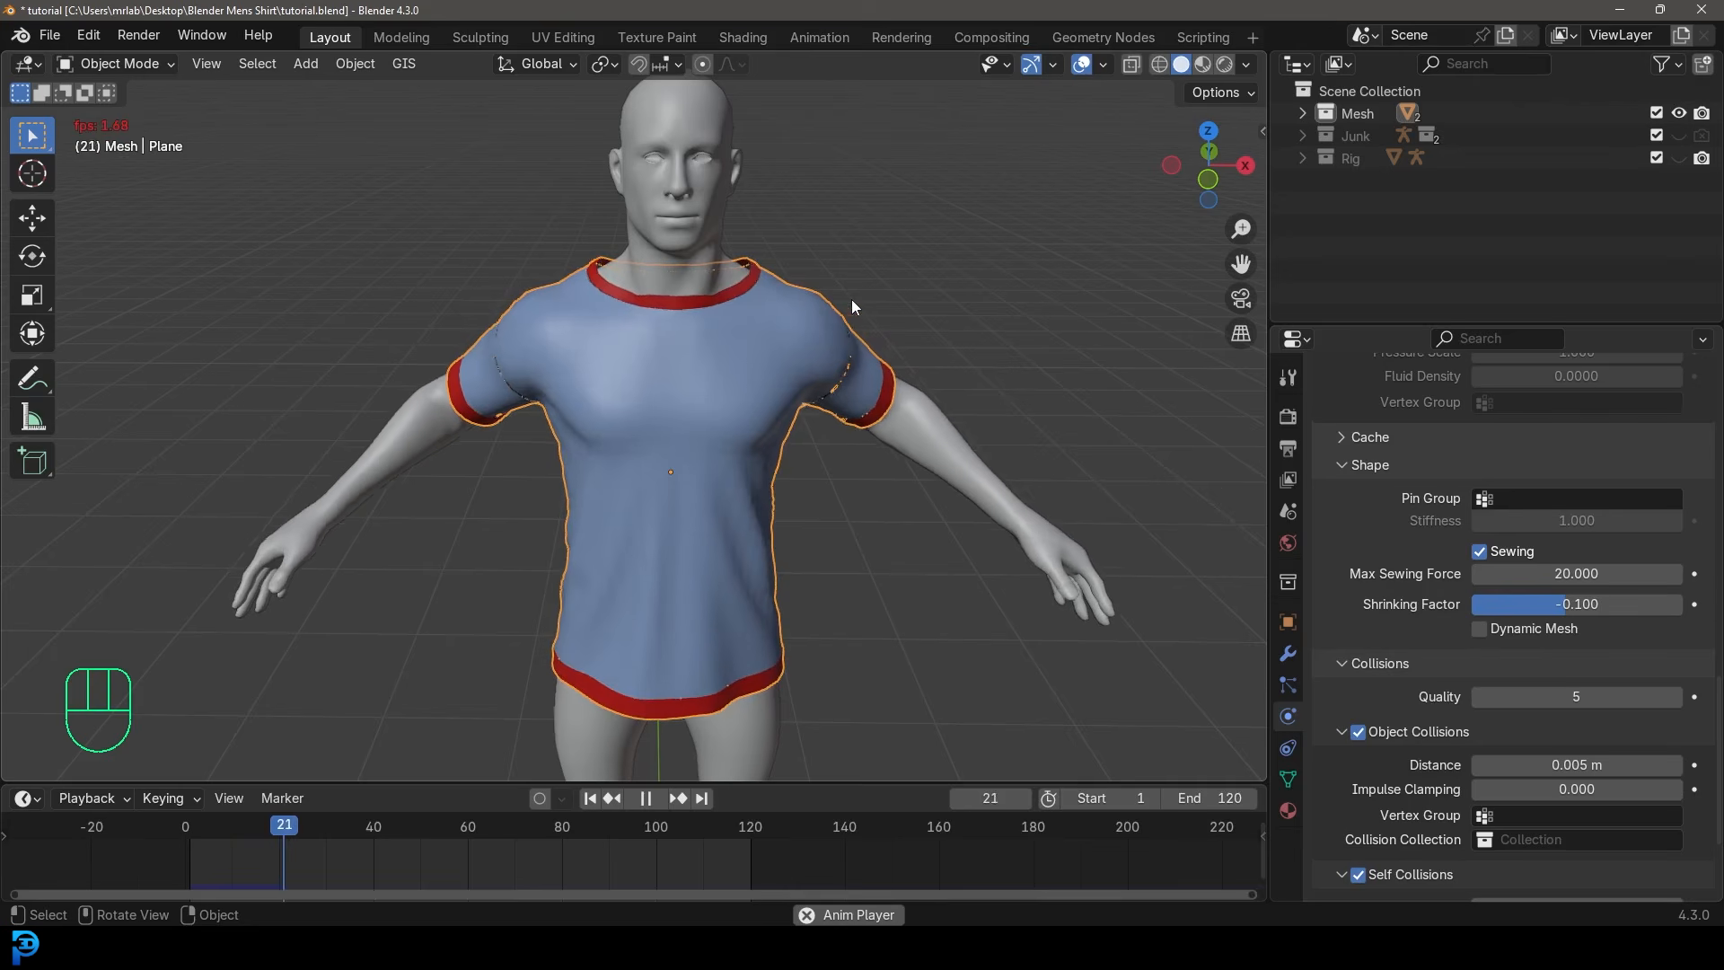
{"action": "key", "text": "space"}
{"action": "middle_click_drag", "start_coordinate": [851, 299], "coordinate": [767, 392]}
{"action": "key", "text": "alt+a"}
{"action": "scroll", "coordinate": [767, 391], "scroll_direction": "up", "scroll_amount": 5}
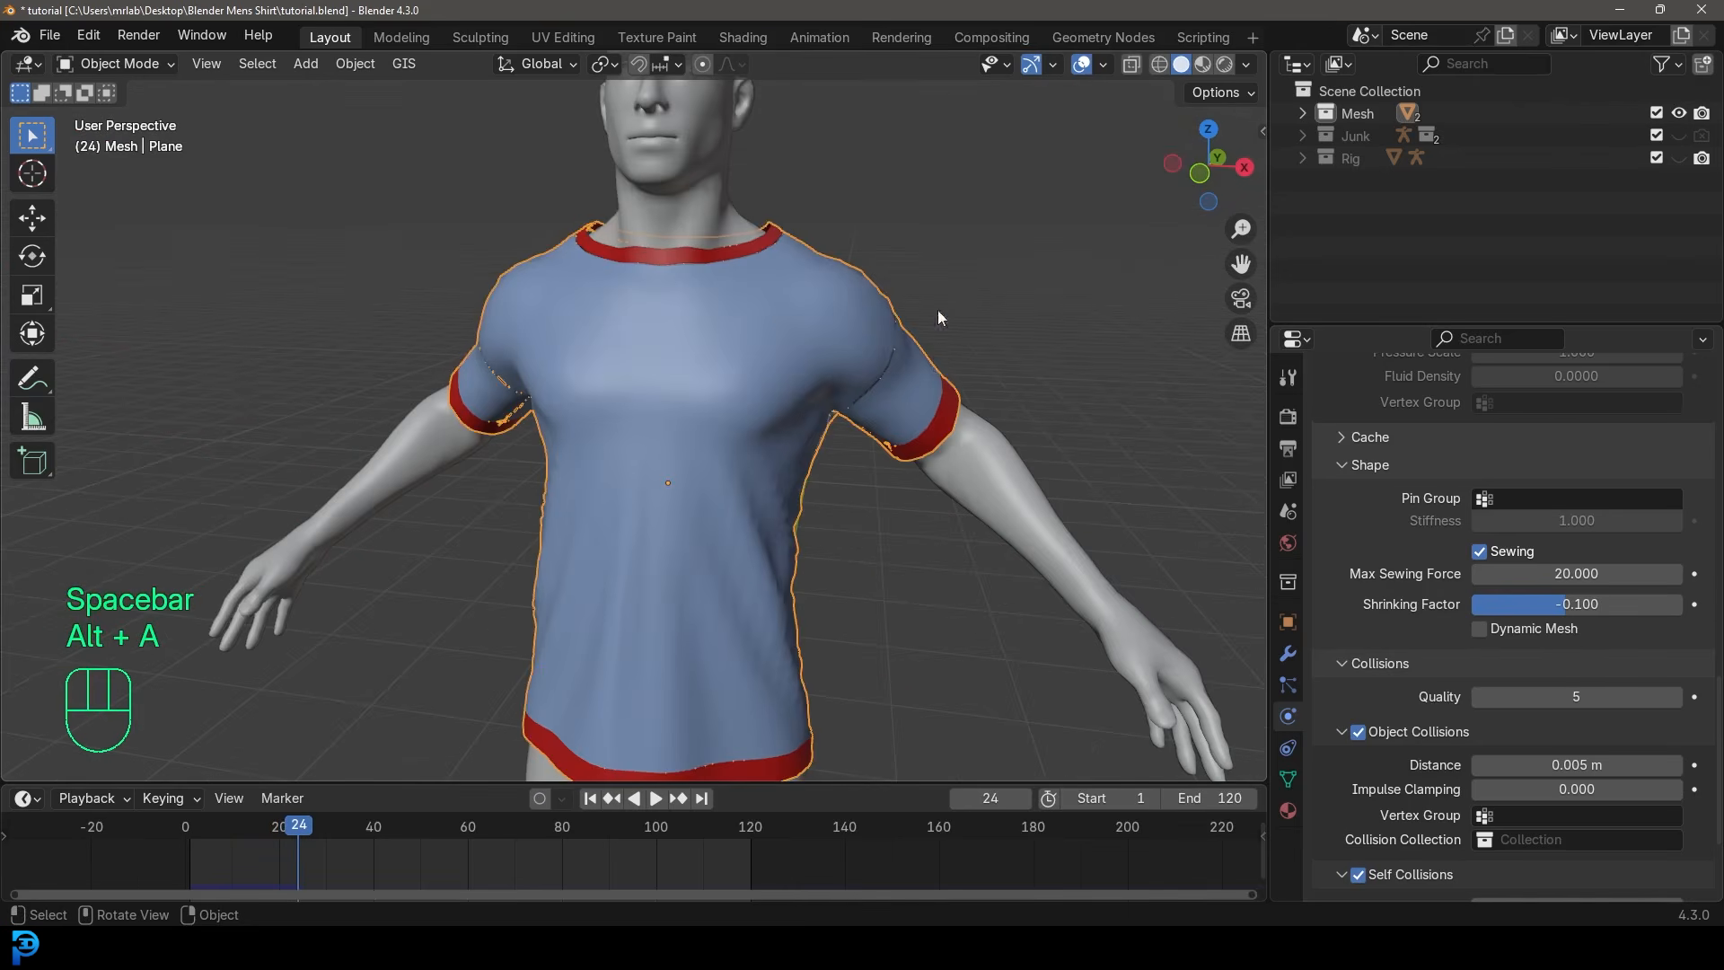
Add a Solidify modifier below the shirt's Cloth modifier and slightly increase its thickness.
{"action": "left_click", "coordinate": [1287, 655]}
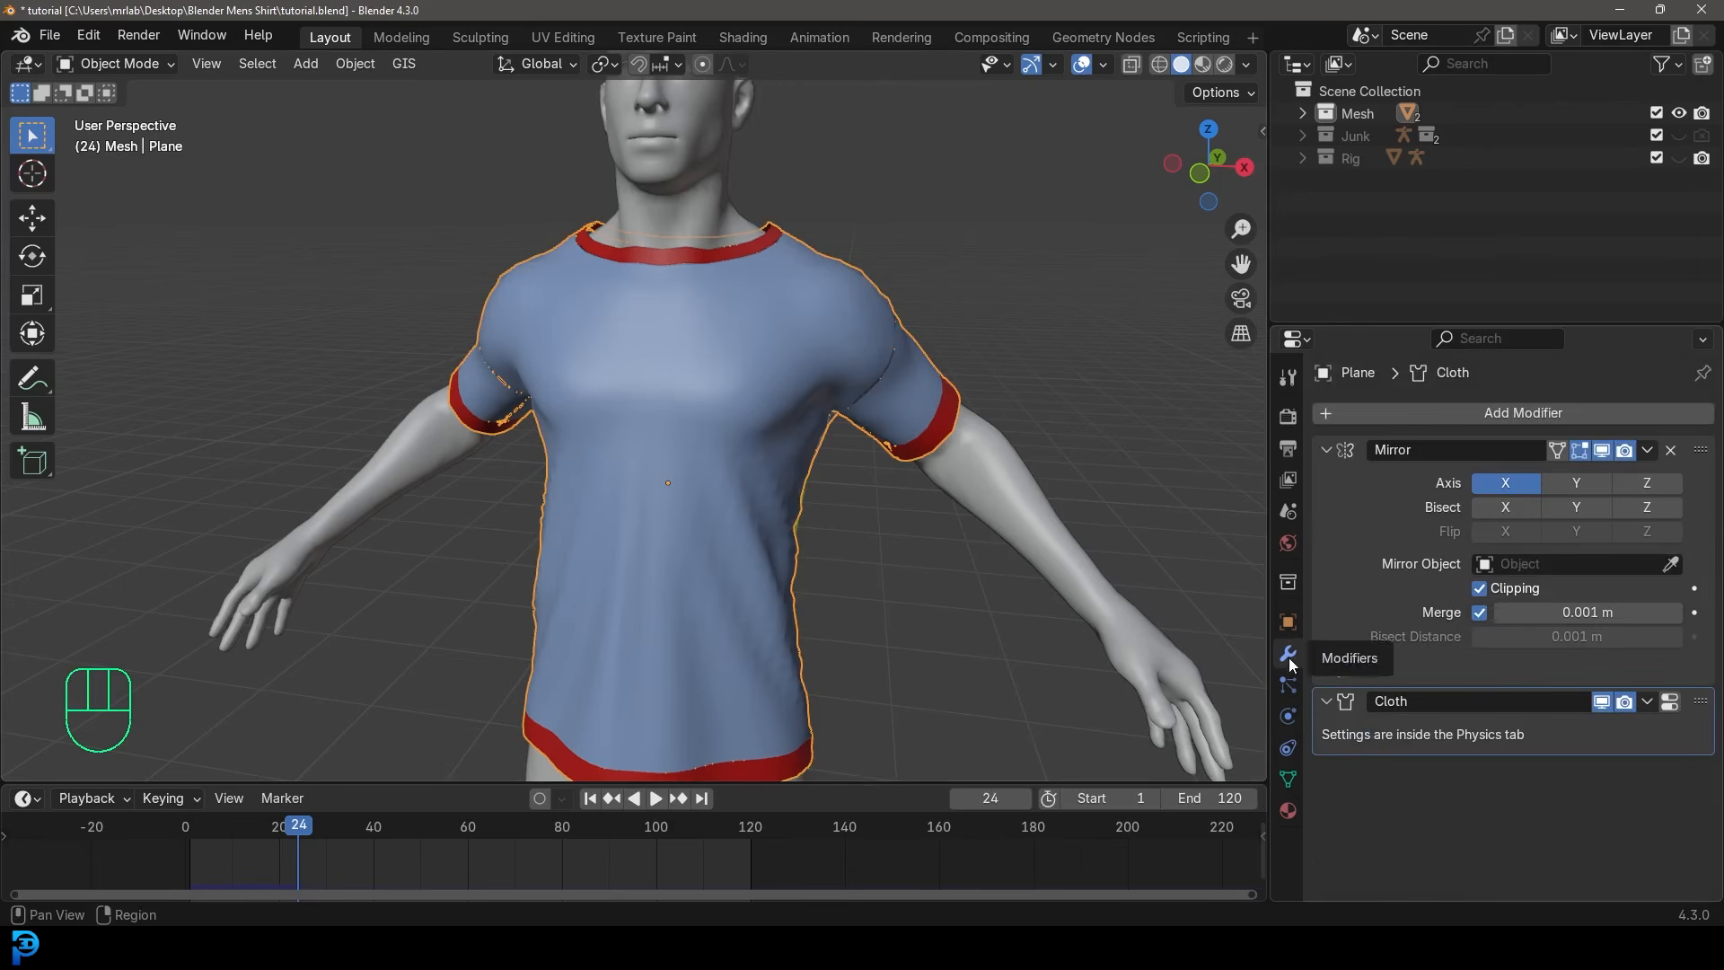
{"action": "left_click", "coordinate": [1326, 449]}
{"action": "left_click", "coordinate": [1327, 478]}
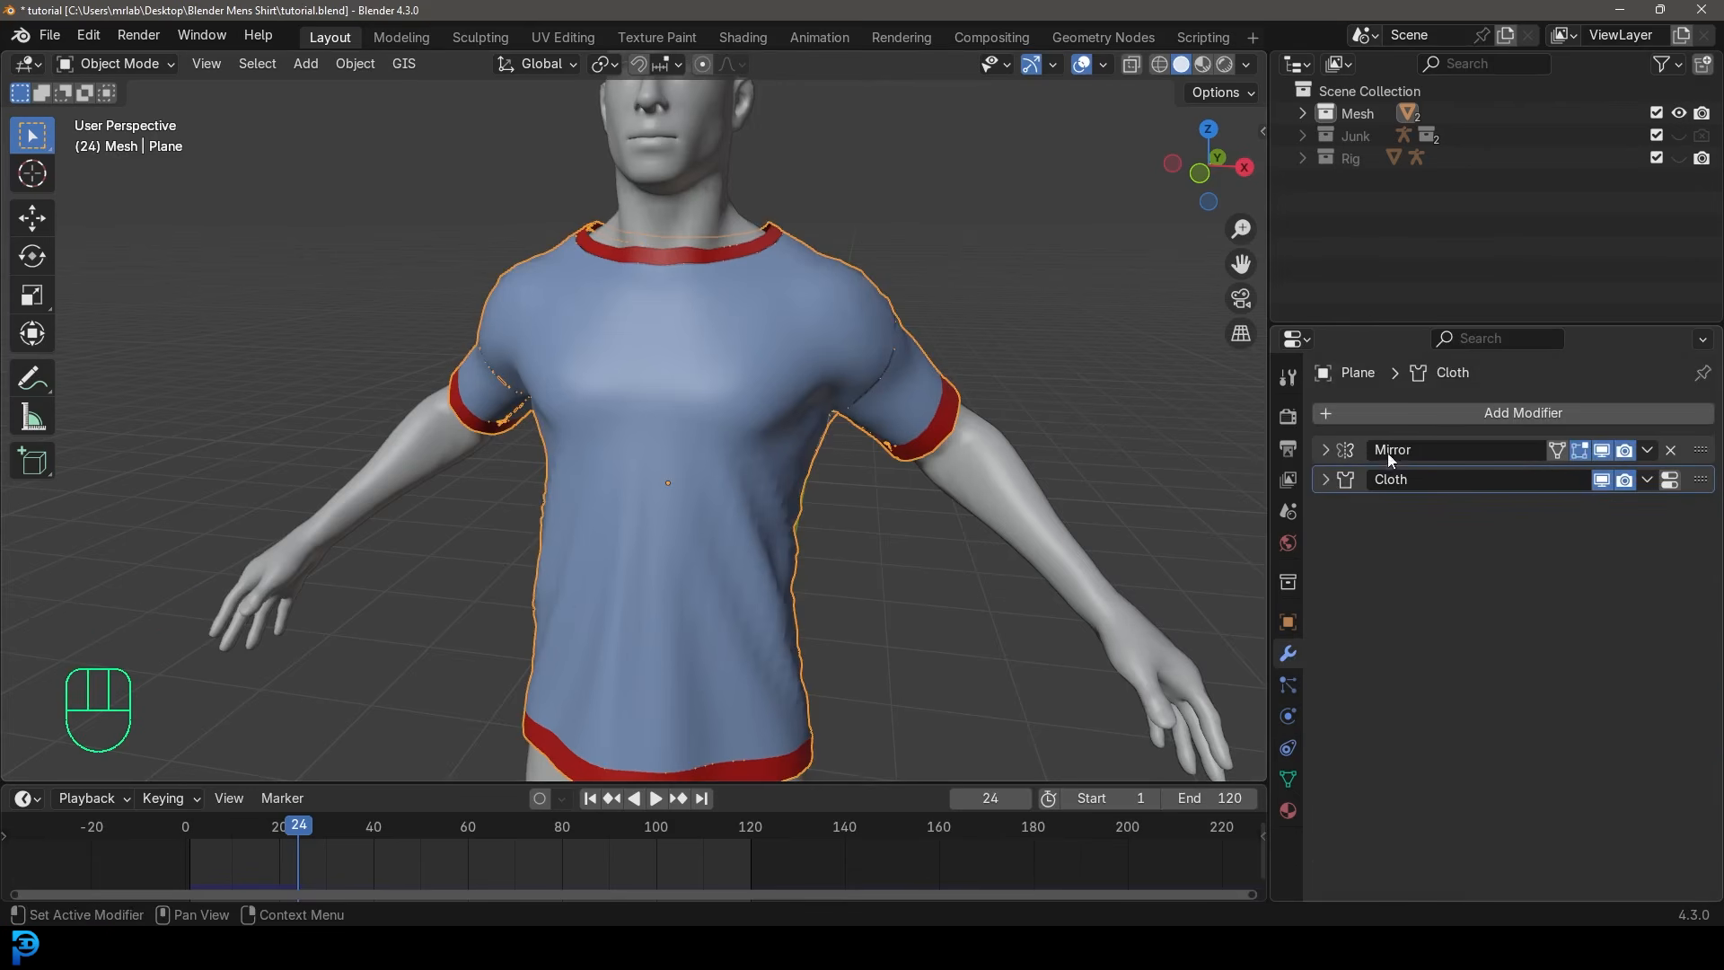
{"action": "left_click", "coordinate": [1489, 413]}
{"action": "left_click", "coordinate": [1476, 415]}
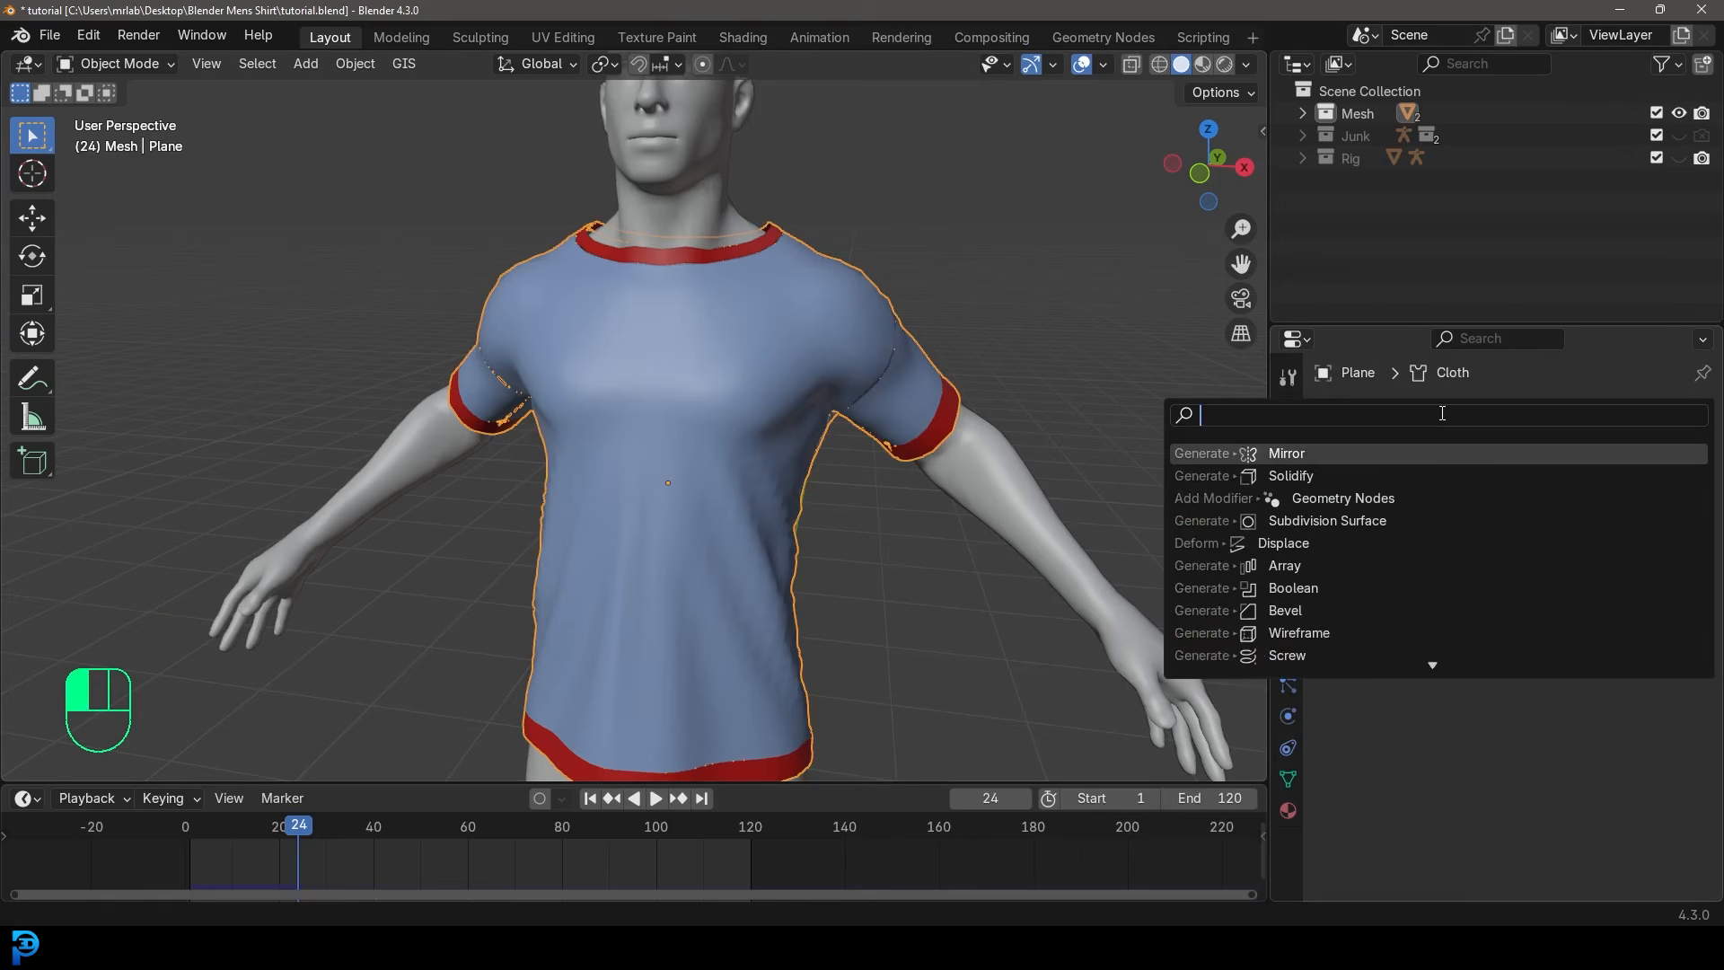
{"action": "type", "text": "solid"}
{"action": "left_click", "coordinate": [1328, 453]}
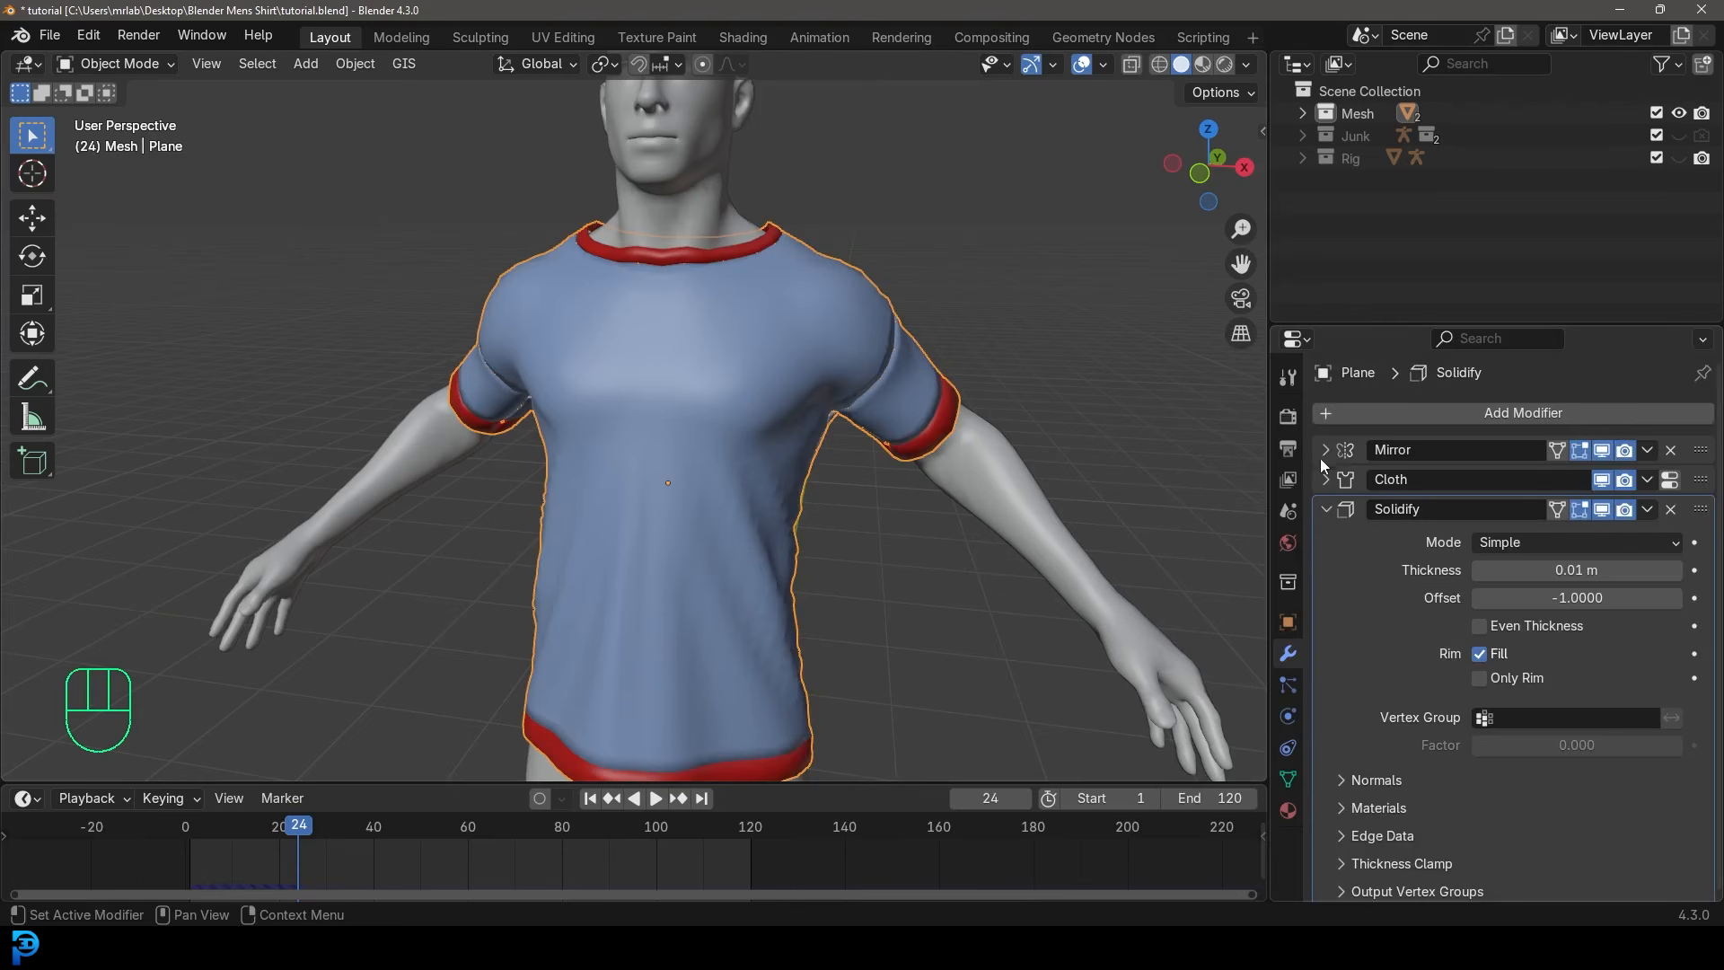
{"action": "left_click_drag", "start_coordinate": [1576, 570], "coordinate": [1607, 571], "text": "shift"}
{"action": "middle_click_drag", "start_coordinate": [779, 449], "coordinate": [593, 428]}
{"action": "left_click", "coordinate": [1327, 510]}
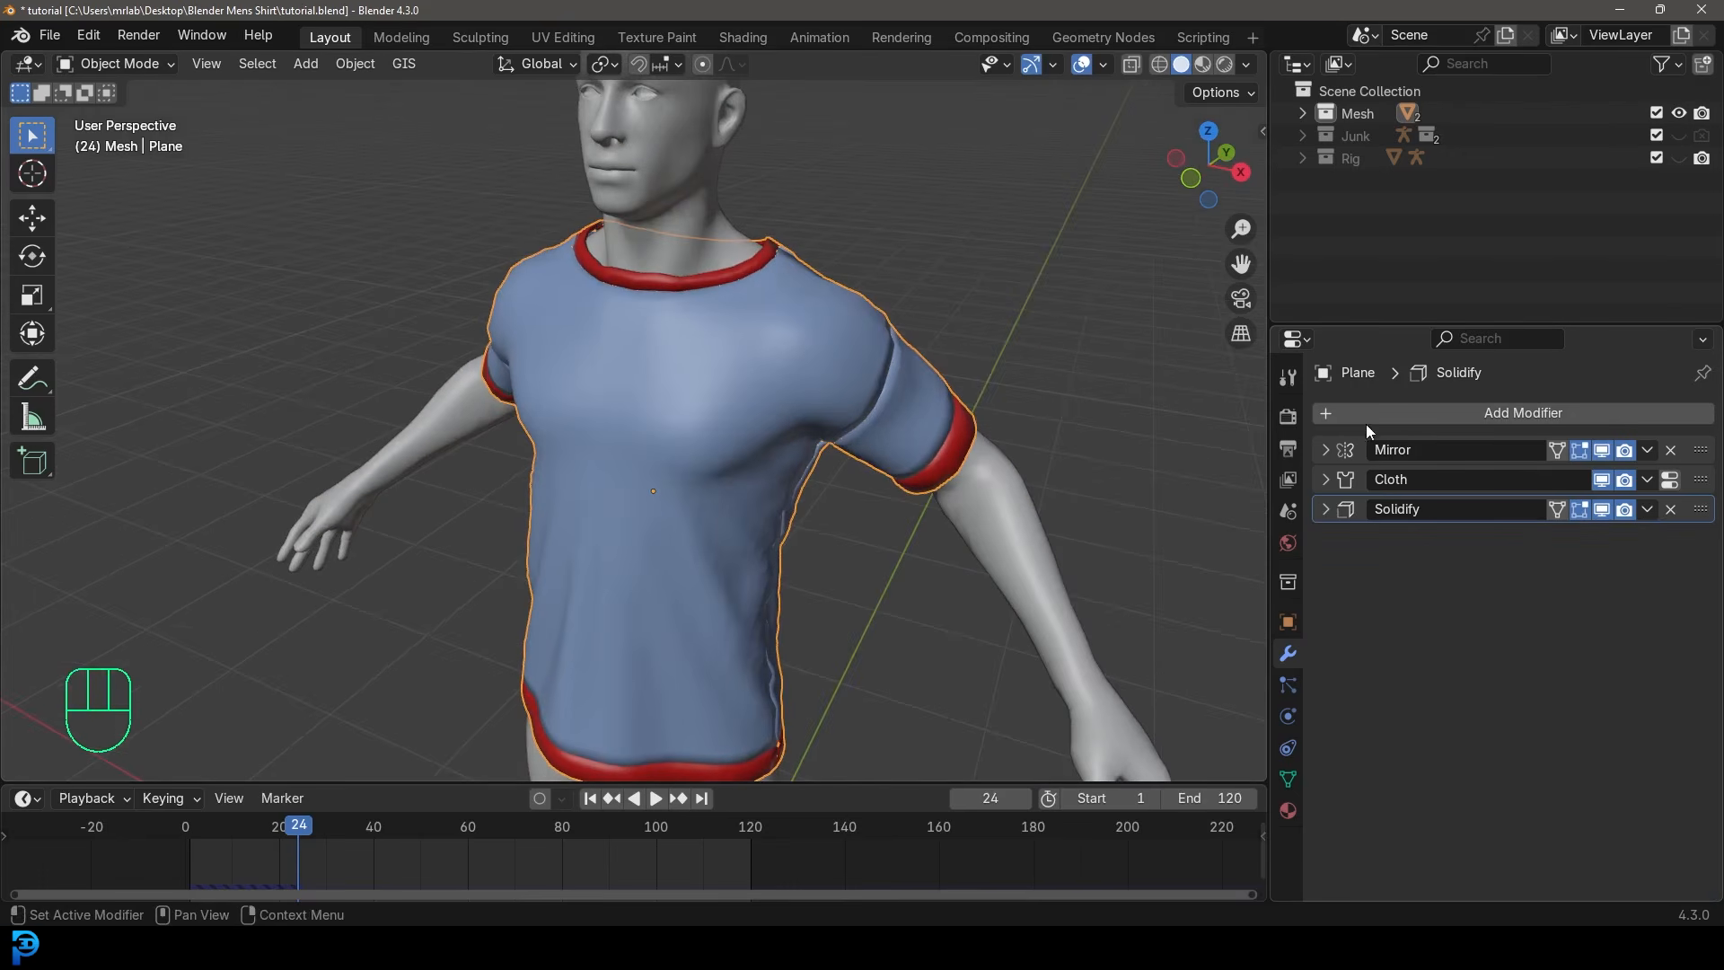
Add a Subdivision Surface modifier to the shirt and look over the smoothed result.
{"action": "left_click", "coordinate": [1365, 416]}
{"action": "type", "text": "sub"}
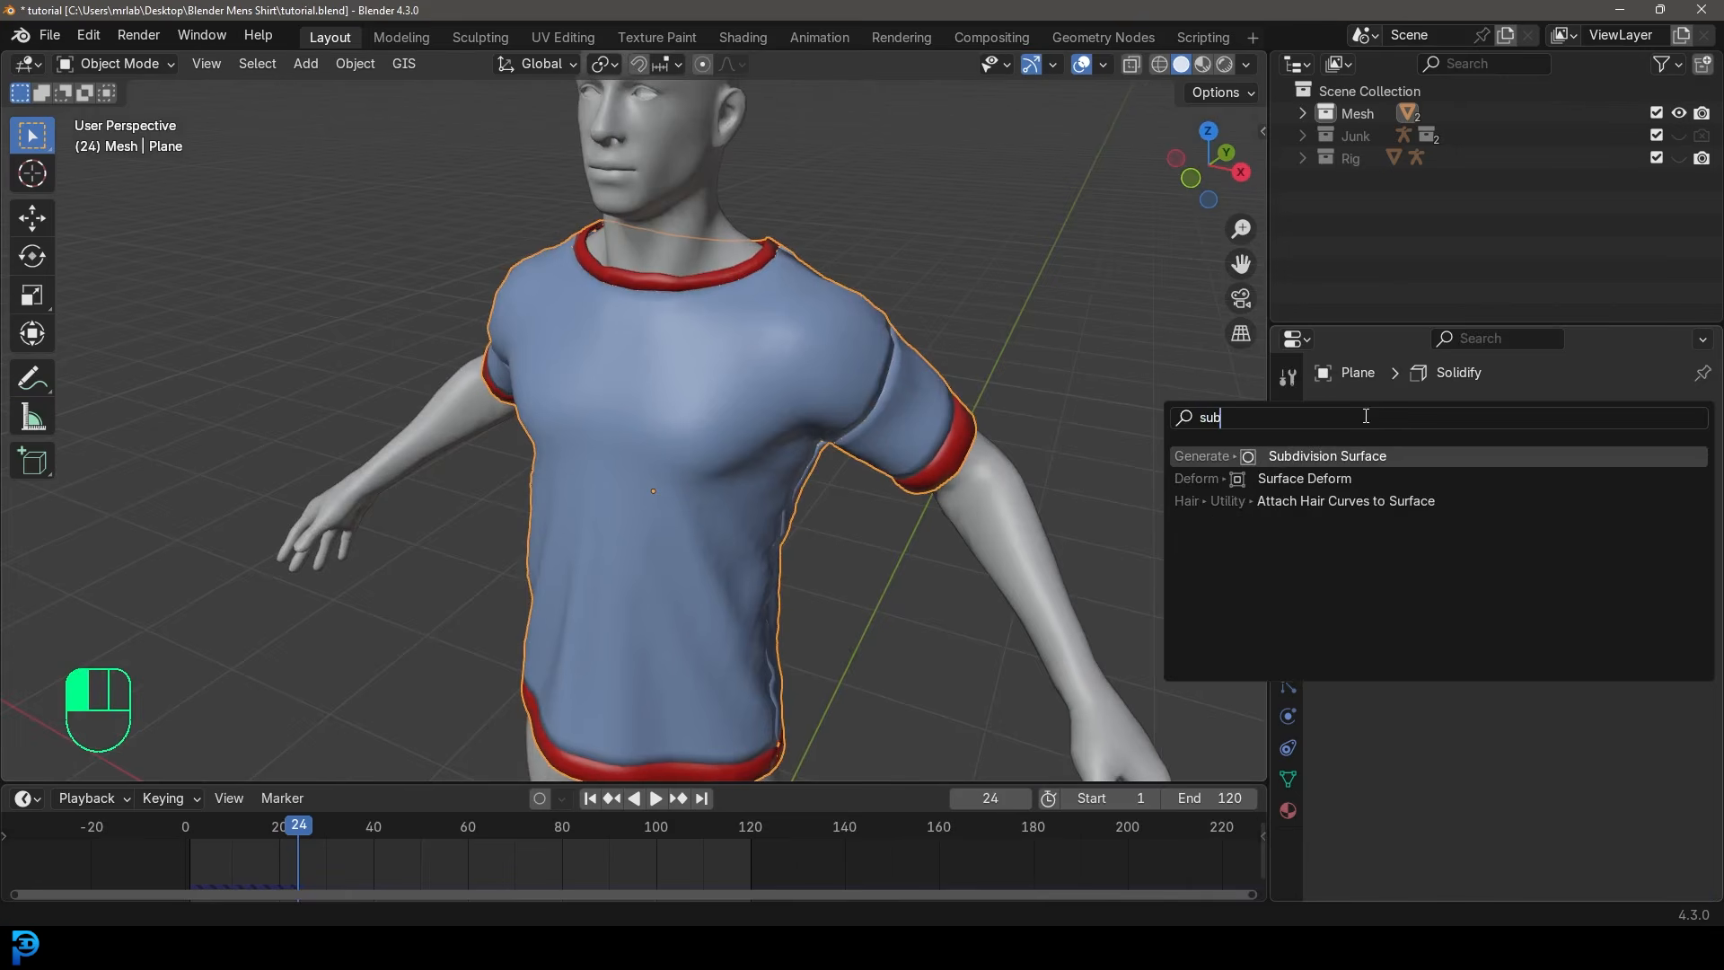
{"action": "left_click", "coordinate": [1359, 458]}
{"action": "scroll", "coordinate": [778, 471], "scroll_direction": "down", "scroll_amount": 3}
{"action": "middle_click_drag", "start_coordinate": [772, 473], "coordinate": [801, 438]}
{"action": "key", "text": "alt+a"}
{"action": "scroll", "coordinate": [744, 316], "scroll_direction": "up", "scroll_amount": 3}
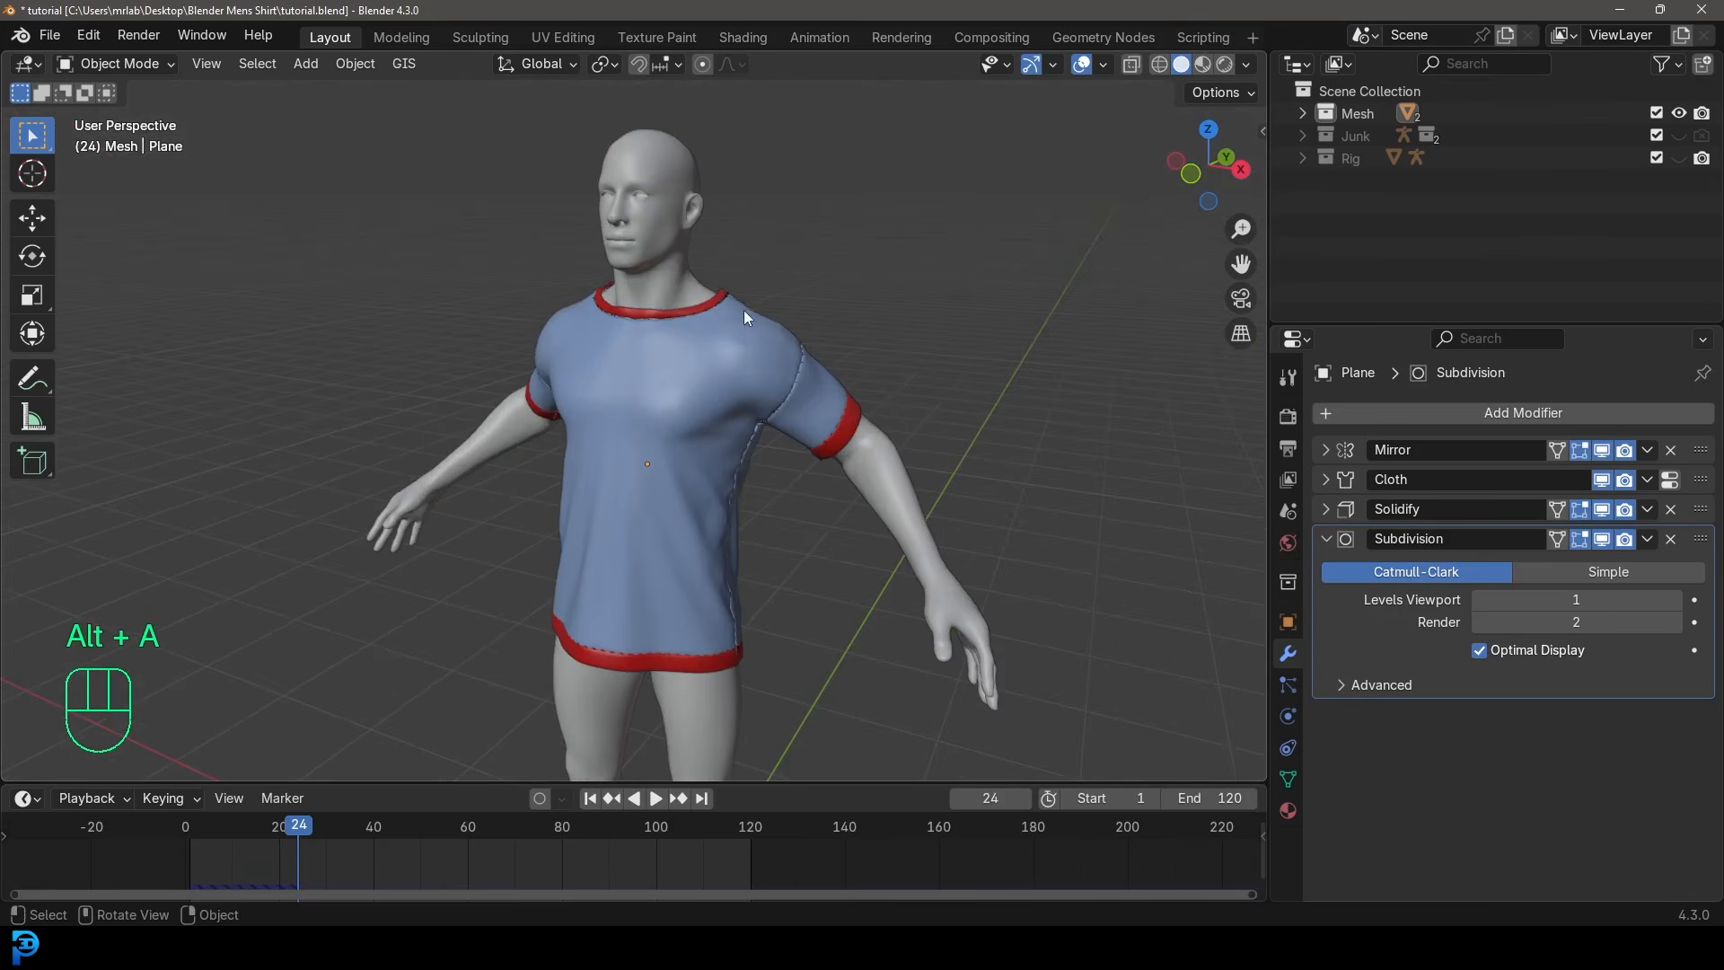
Give the shirt material a muted blue viewport colour, #5E7198, and a viewport roughness of 0.868.
{"action": "left_click", "coordinate": [756, 354]}
{"action": "left_click", "coordinate": [1288, 810]}
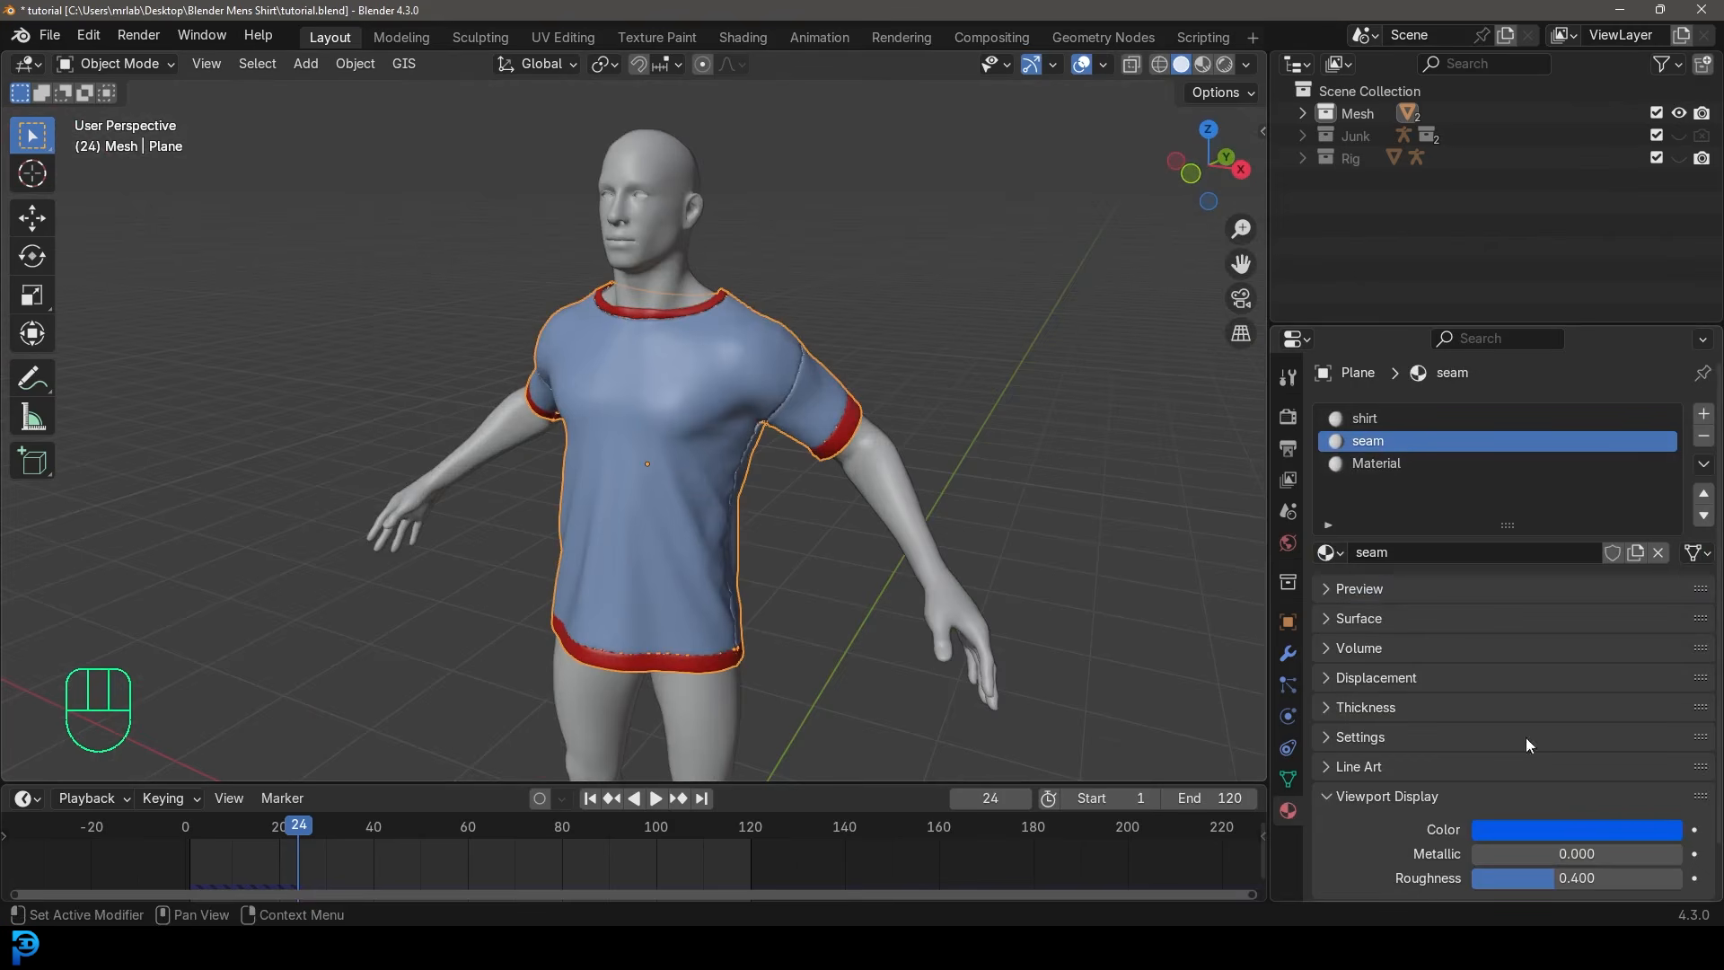
{"action": "left_click", "coordinate": [1400, 419]}
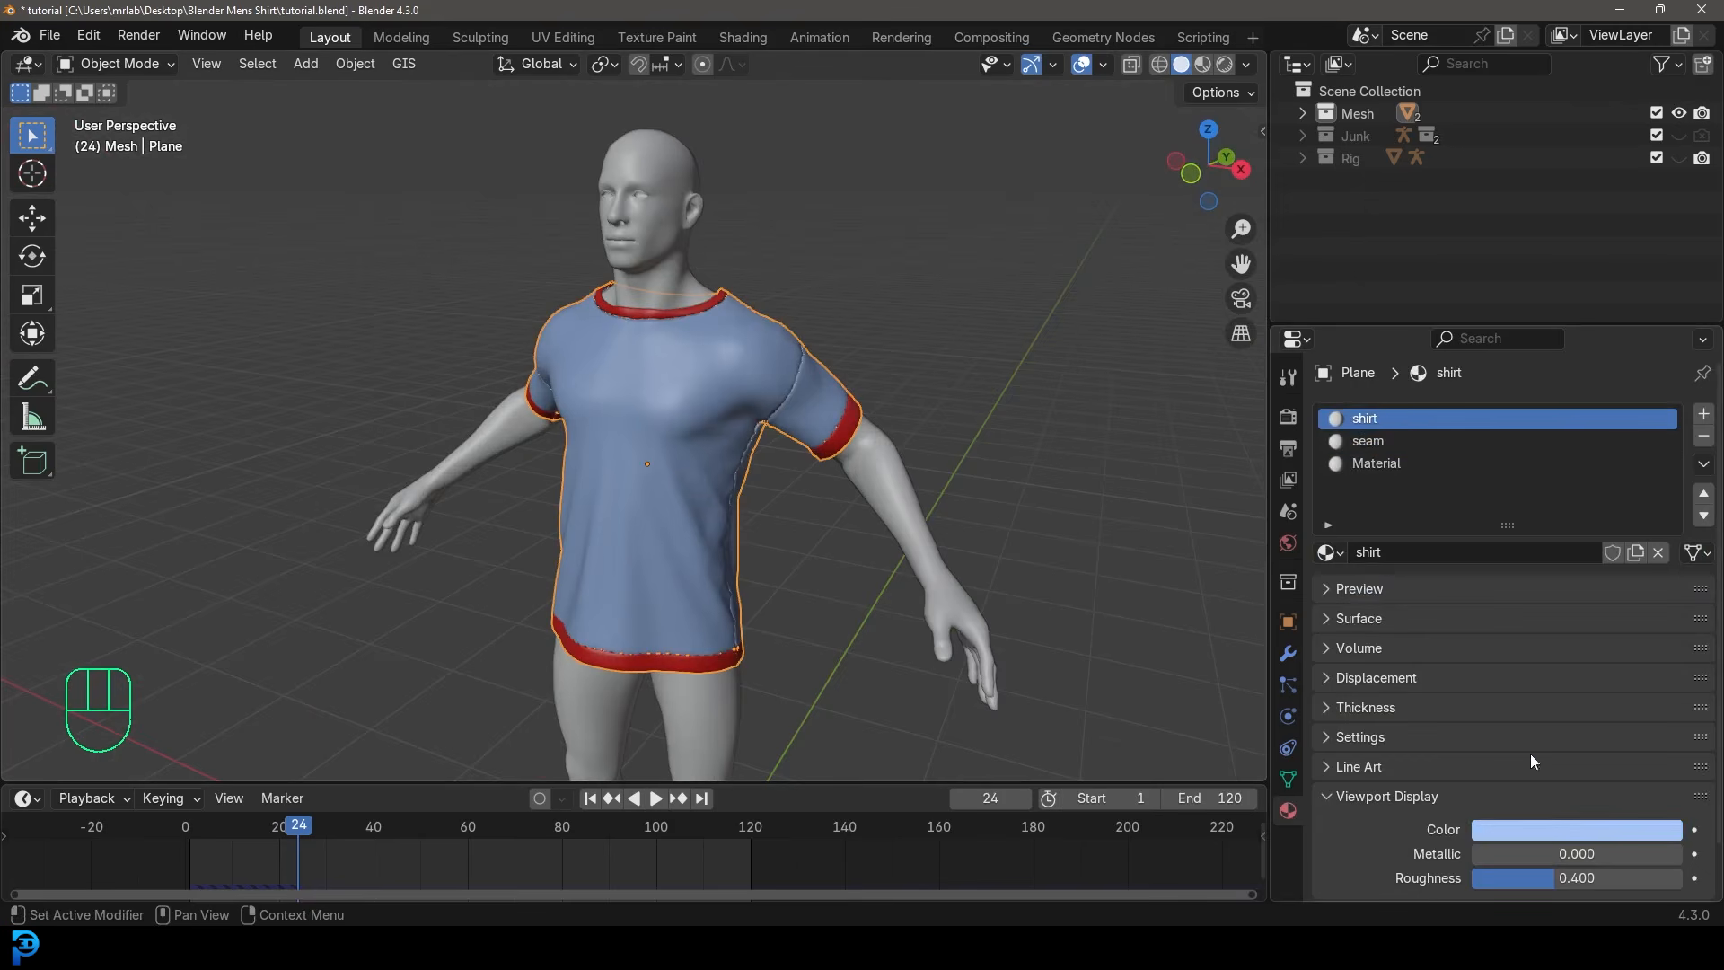
{"action": "left_click", "coordinate": [1536, 834]}
{"action": "left_click", "coordinate": [1570, 499]}
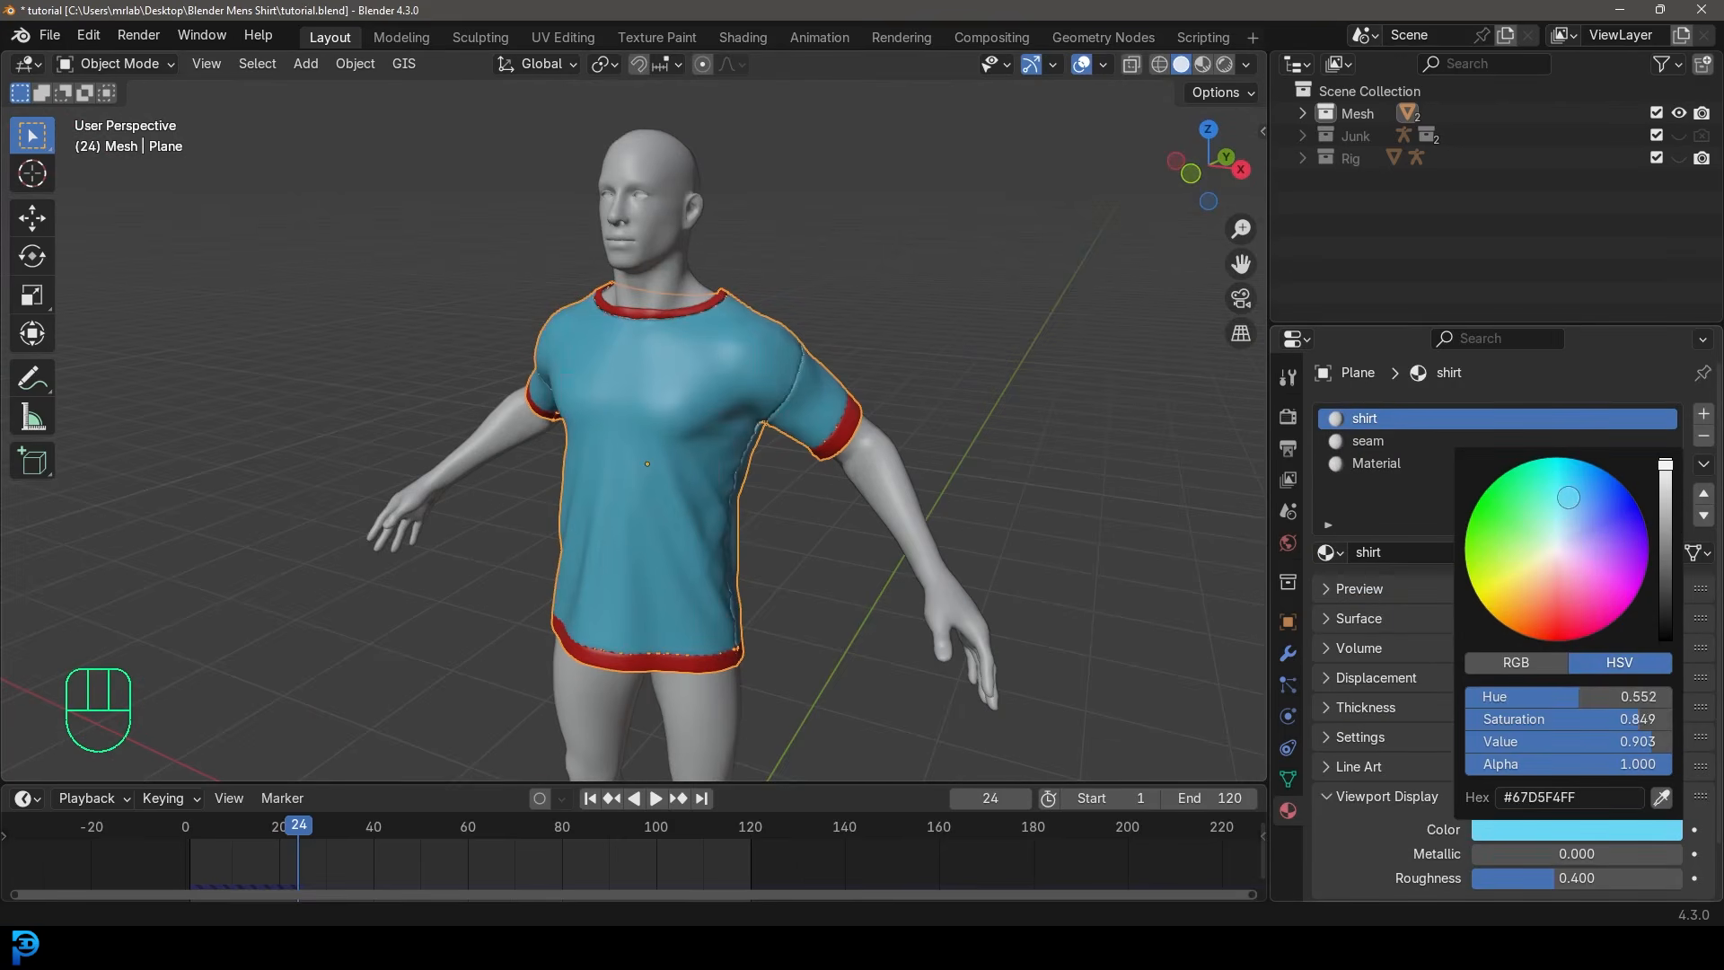
{"action": "left_click_drag", "start_coordinate": [1551, 878], "coordinate": [1654, 877]}
{"action": "left_click", "coordinate": [1580, 827]}
{"action": "left_click_drag", "start_coordinate": [1661, 558], "coordinate": [1665, 531]}
{"action": "left_click", "coordinate": [1549, 578]}
{"action": "left_click_drag", "start_coordinate": [1549, 577], "coordinate": [1579, 522]}
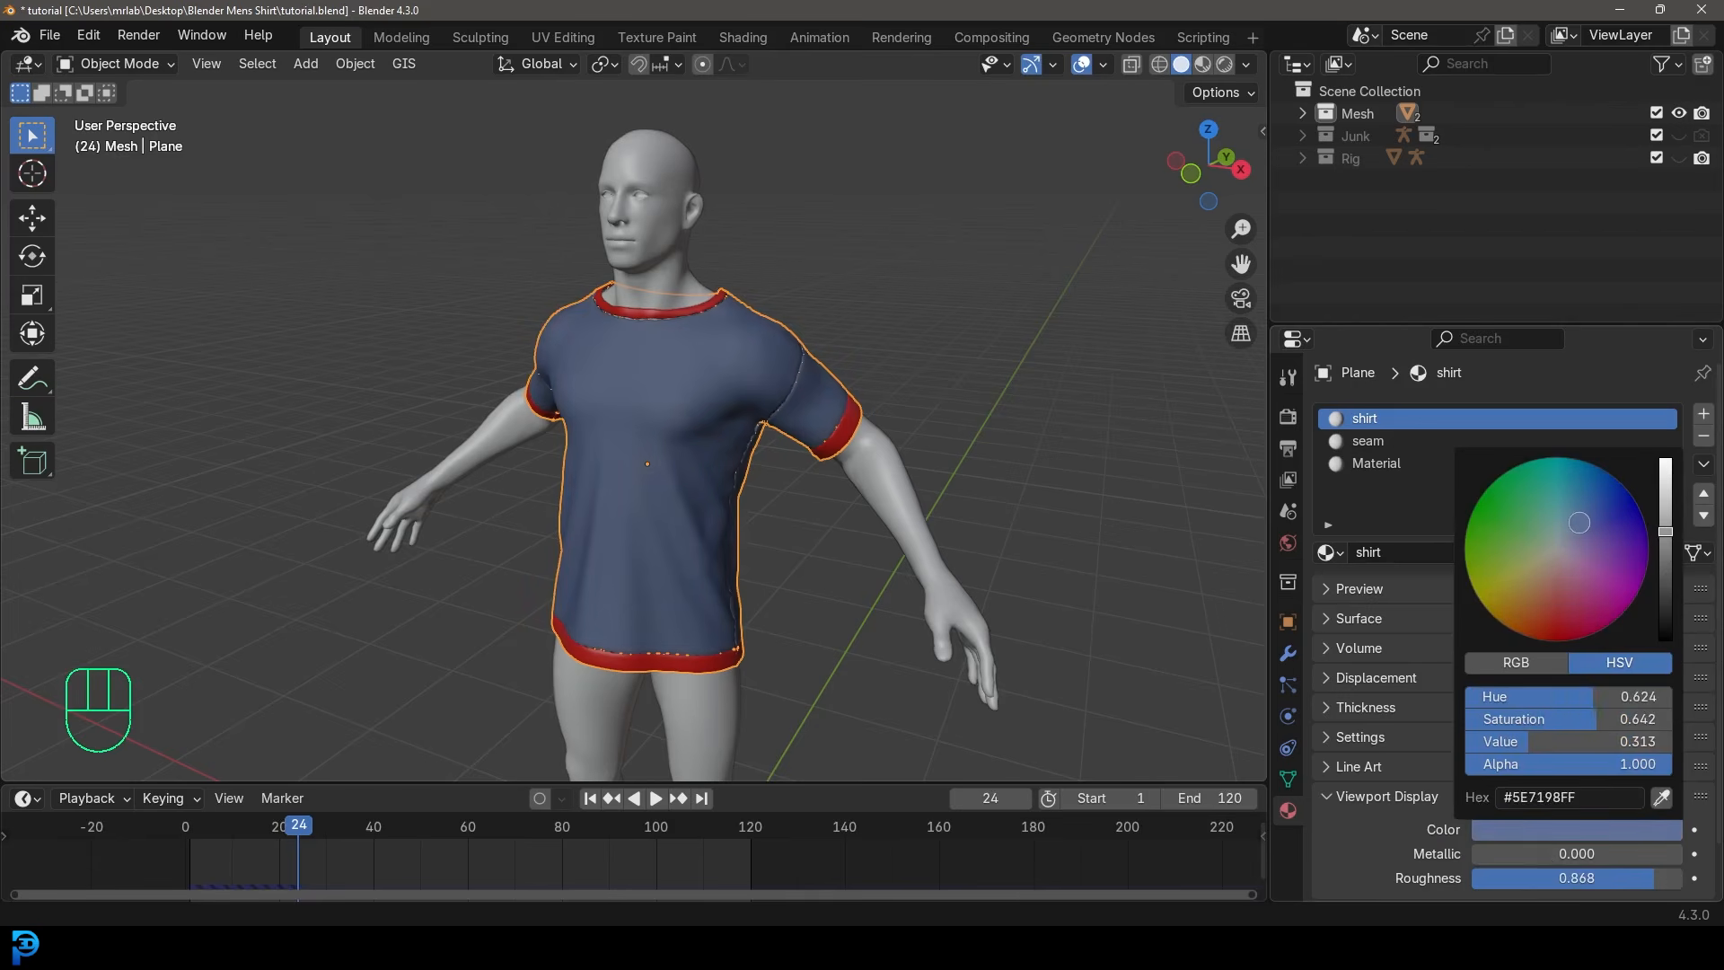
{"action": "middle_click_drag", "start_coordinate": [1119, 437], "coordinate": [898, 395]}
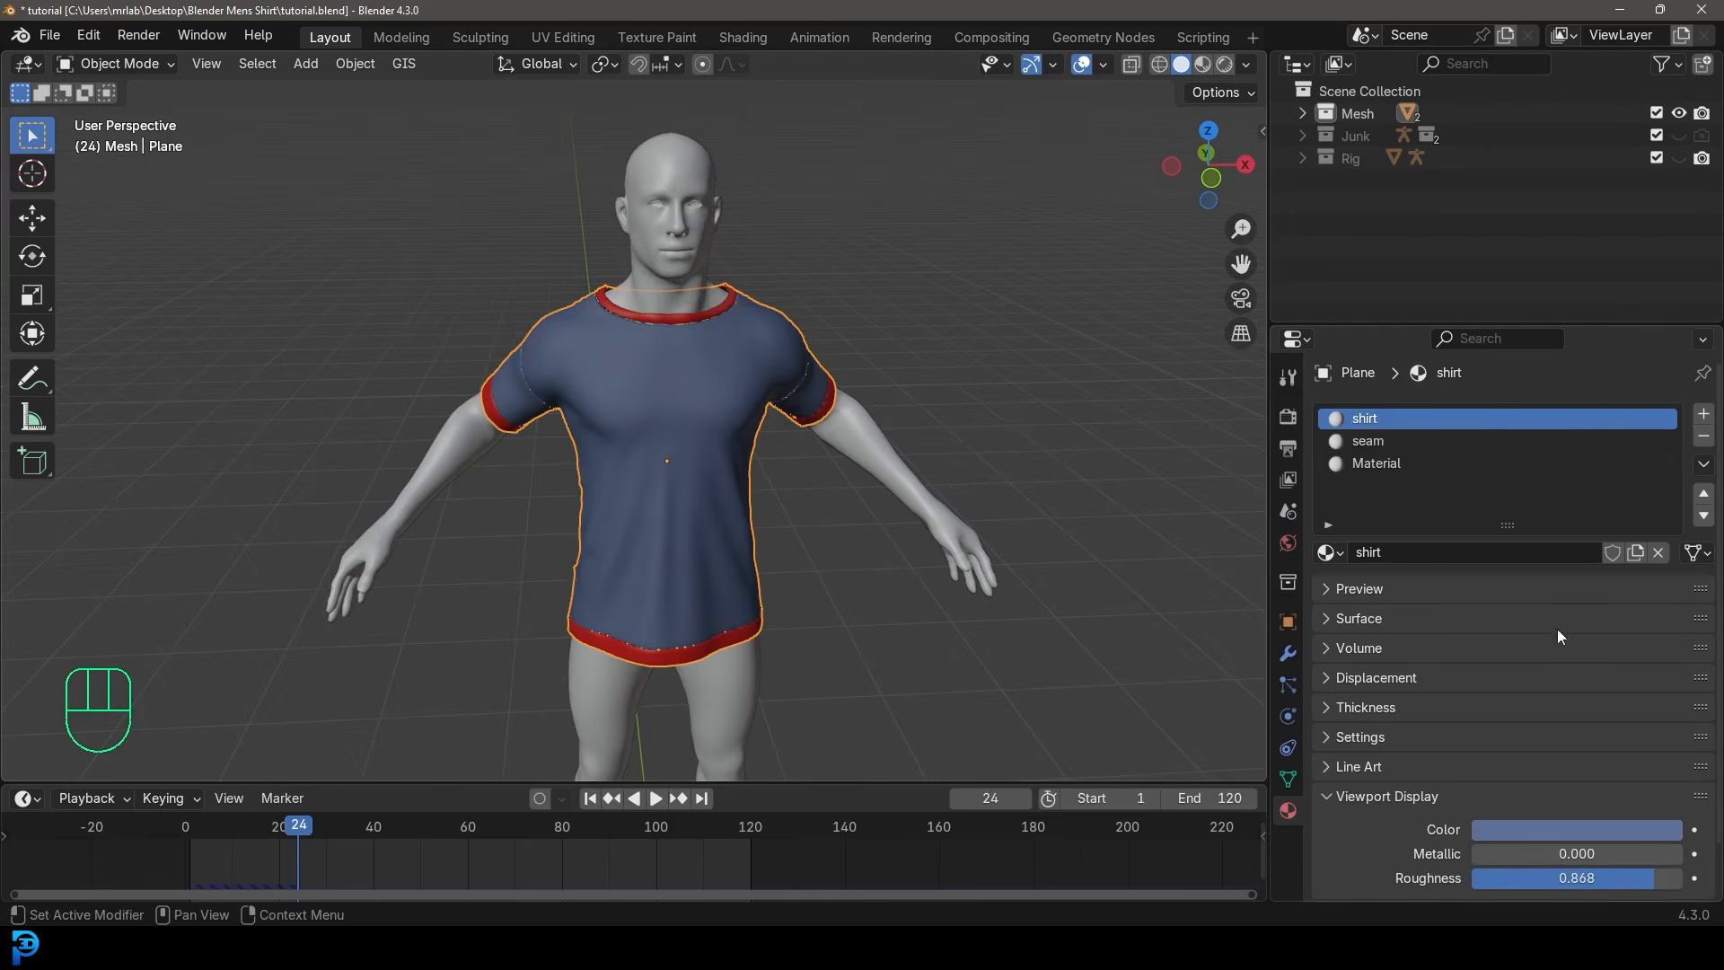
Set the trim's viewport colour to soft red #E75543 and its viewport roughness to 0.653, using the slot named Material.
{"action": "left_click", "coordinate": [1376, 461]}
{"action": "left_click", "coordinate": [1575, 830]}
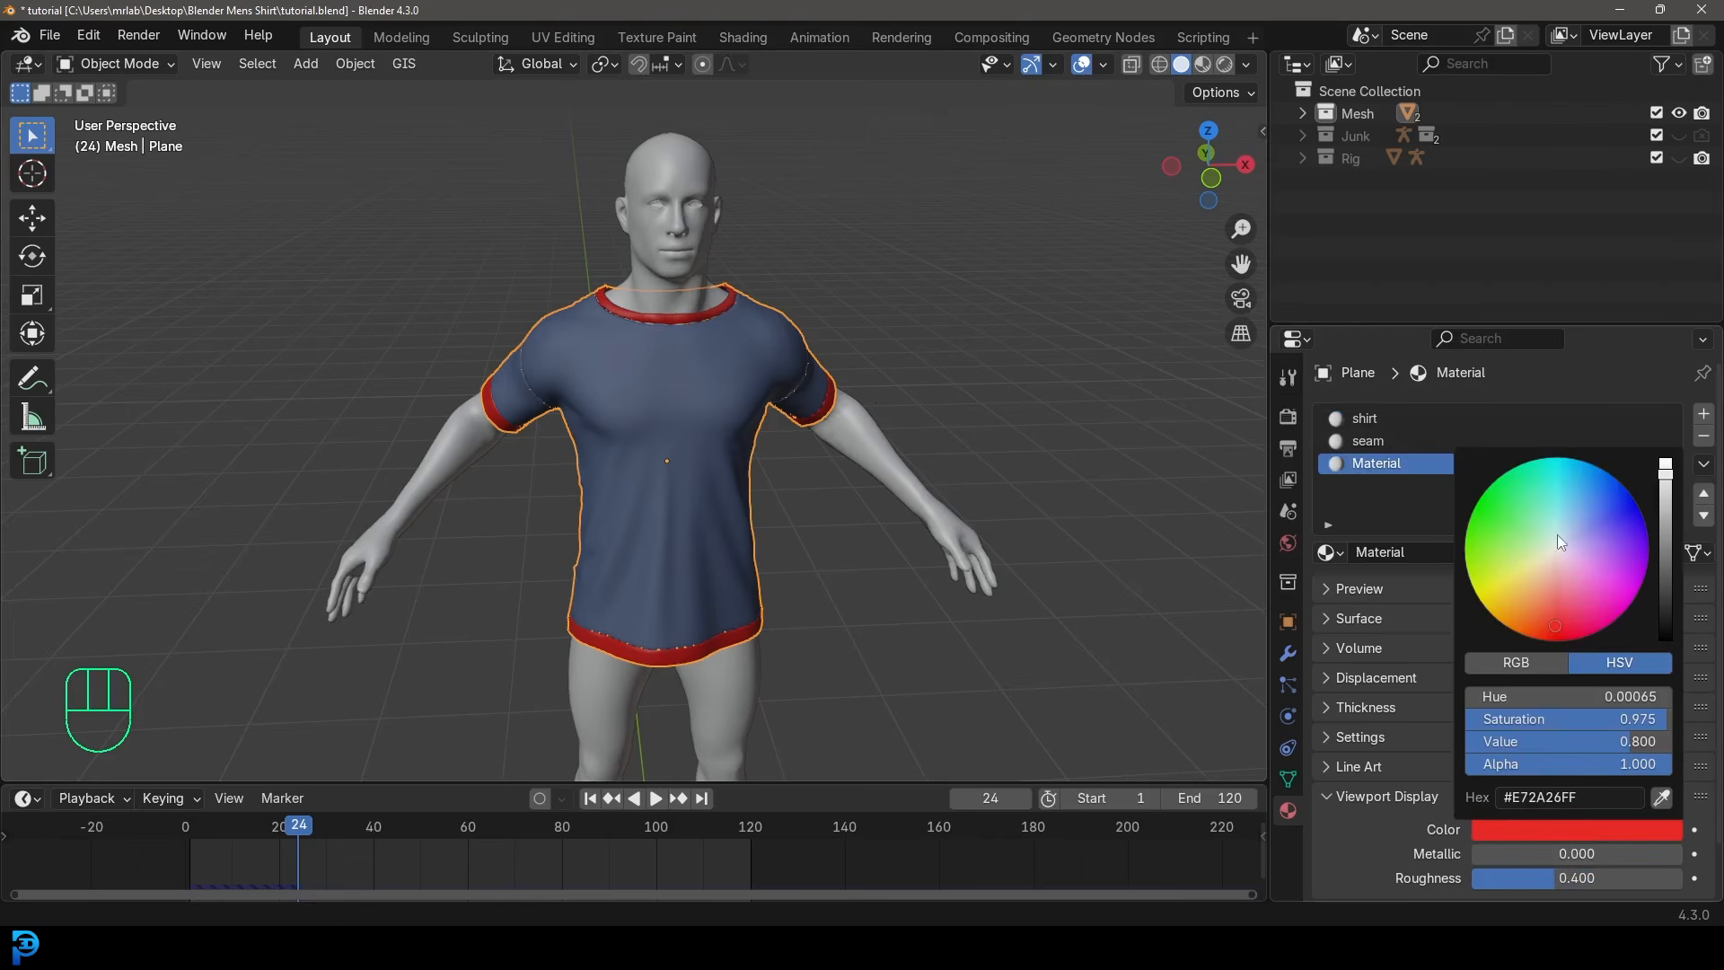
{"action": "mouse_move", "coordinate": [1581, 586]}
{"action": "left_mouse_down"}
{"action": "mouse_move", "coordinate": [1571, 515]}
{"action": "mouse_move", "coordinate": [1550, 615]}
{"action": "left_mouse_up"}
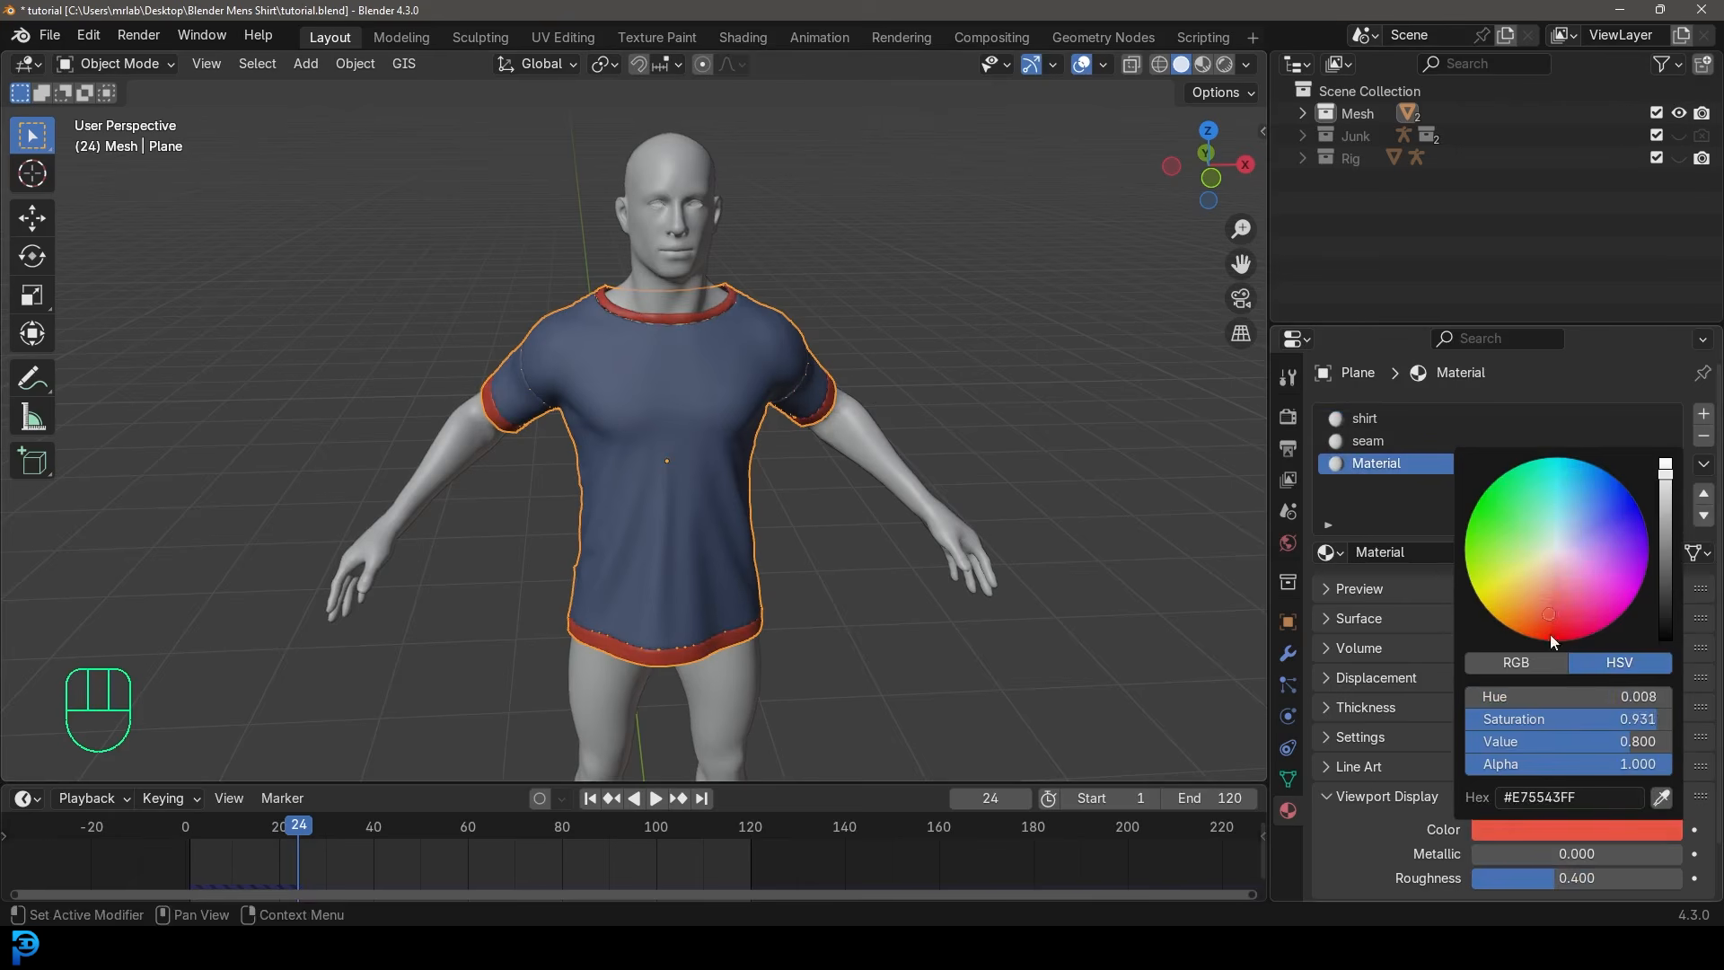
{"action": "left_click_drag", "start_coordinate": [1581, 879], "coordinate": [1609, 878]}
{"action": "key", "text": "alt+a"}
{"action": "middle_click_drag", "start_coordinate": [901, 358], "coordinate": [934, 329]}
{"action": "middle_click_drag", "start_coordinate": [727, 319], "coordinate": [752, 329]}
{"action": "left_click", "coordinate": [711, 330]}
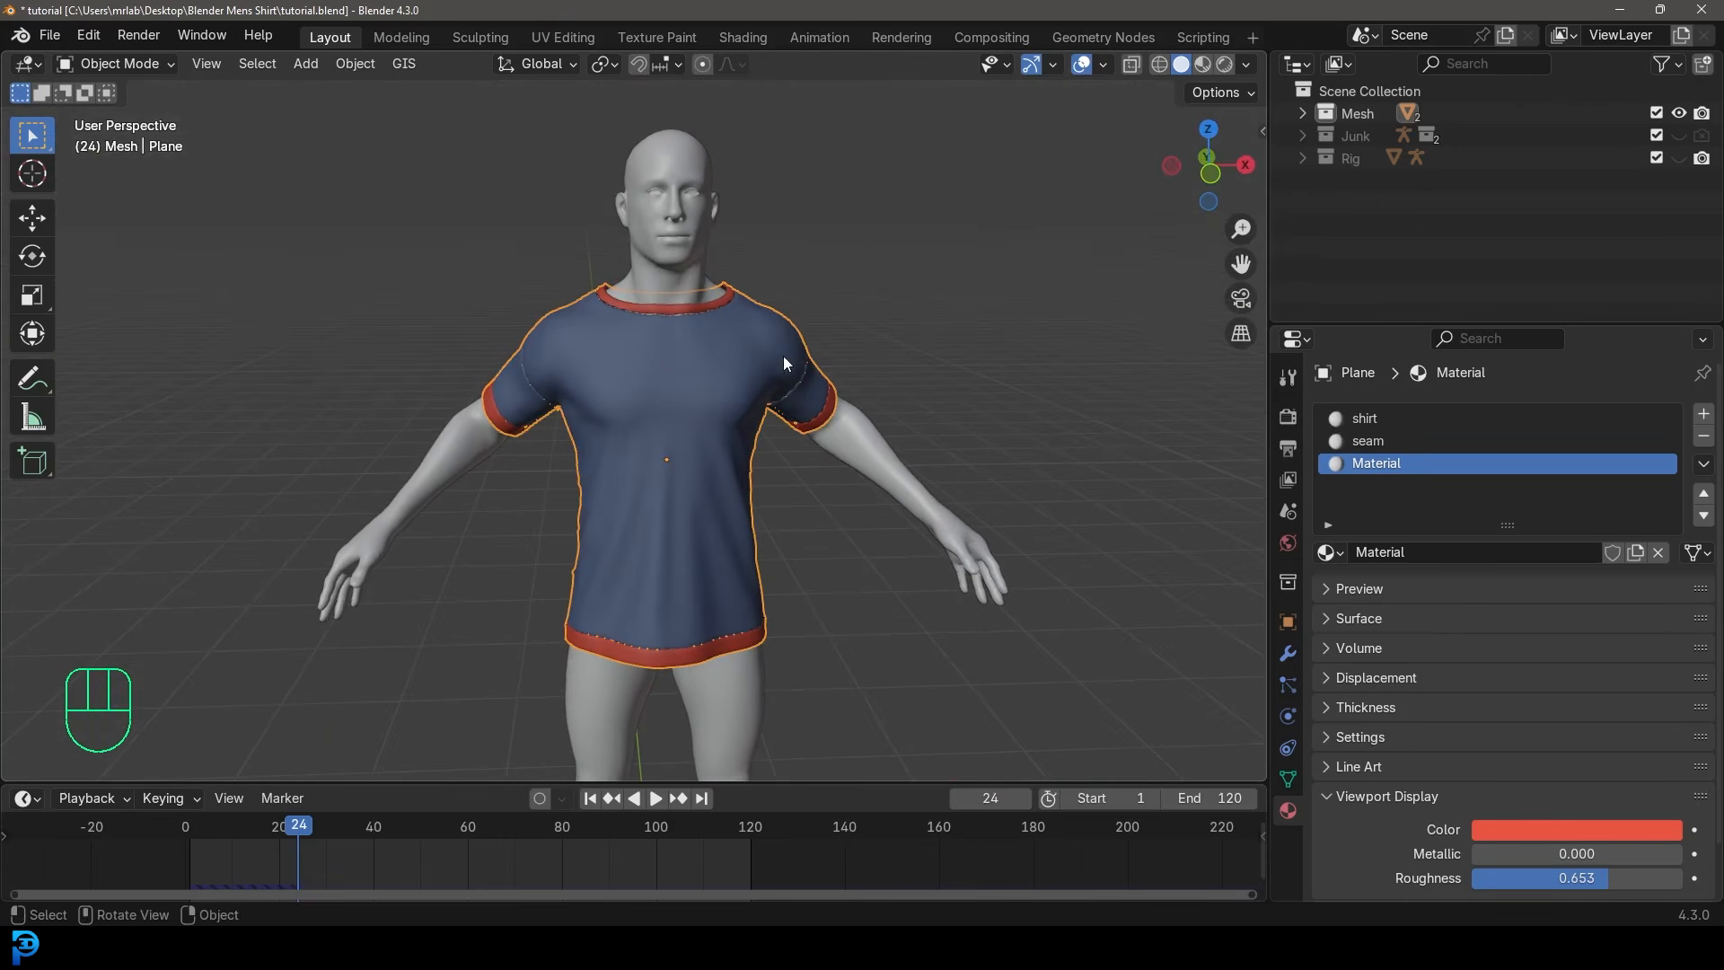
Set both the timeline's end frame and the cloth cache's simulation end to 120.
{"action": "left_click", "coordinate": [1210, 800]}
{"action": "type", "text": "120"}
{"action": "key", "text": "Return"}
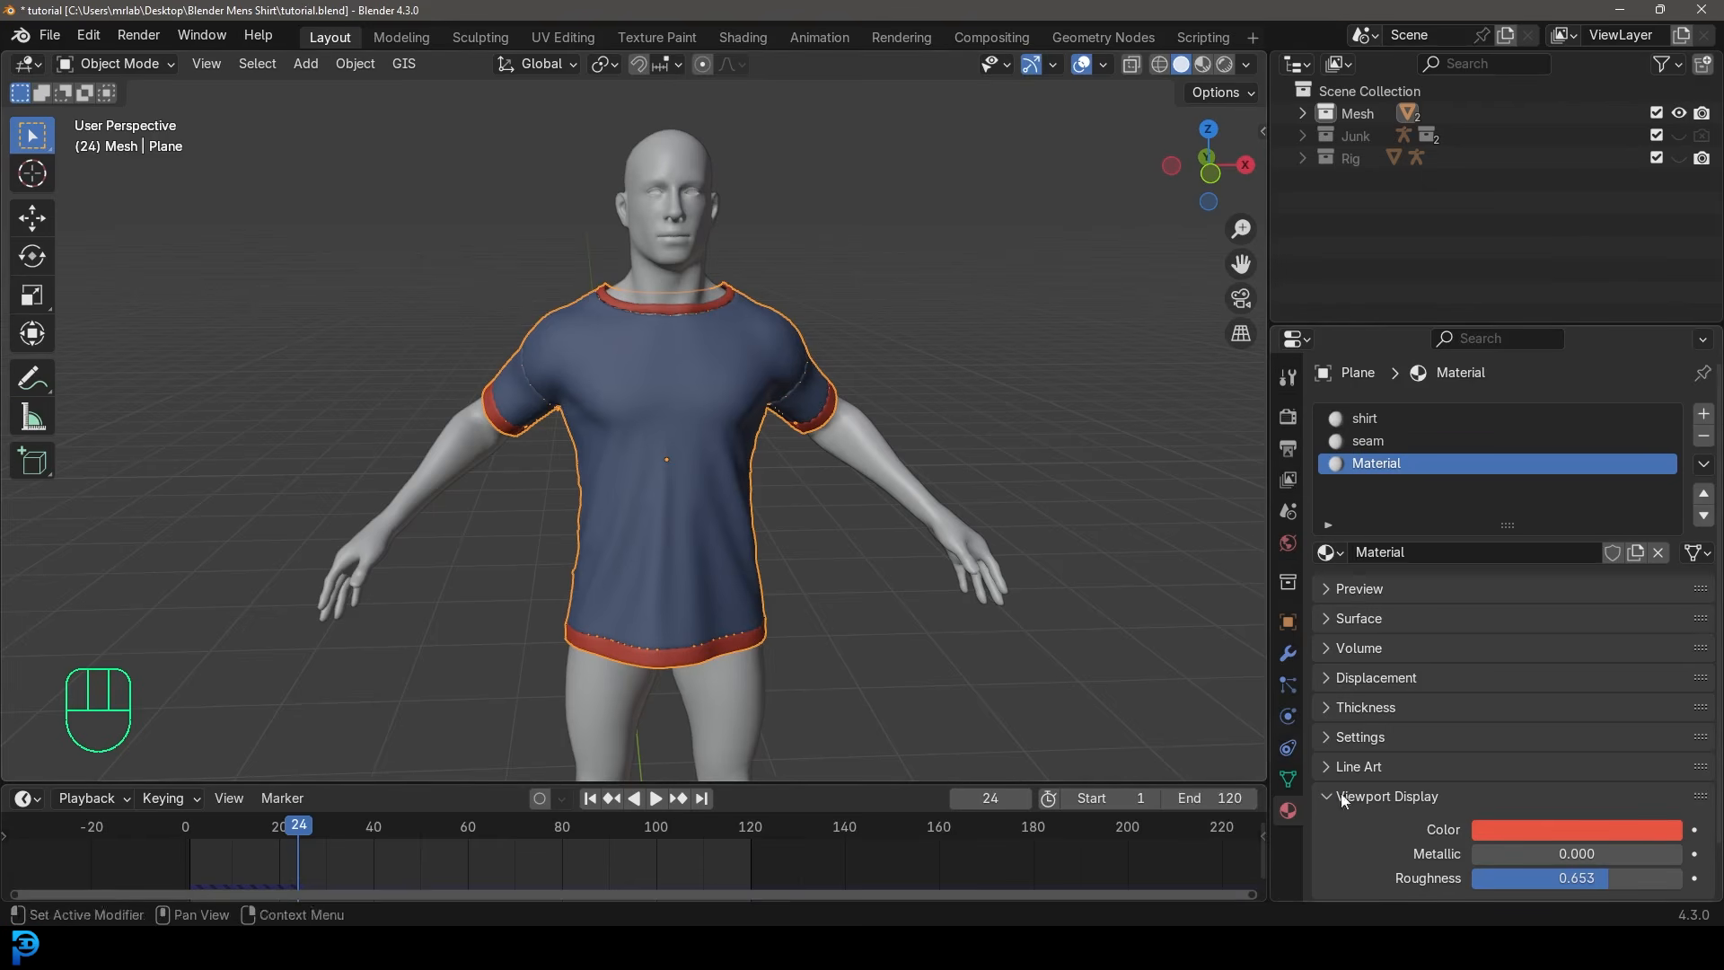
{"action": "left_click", "coordinate": [1289, 714]}
{"action": "scroll", "coordinate": [1414, 613], "scroll_direction": "down", "scroll_amount": 15}
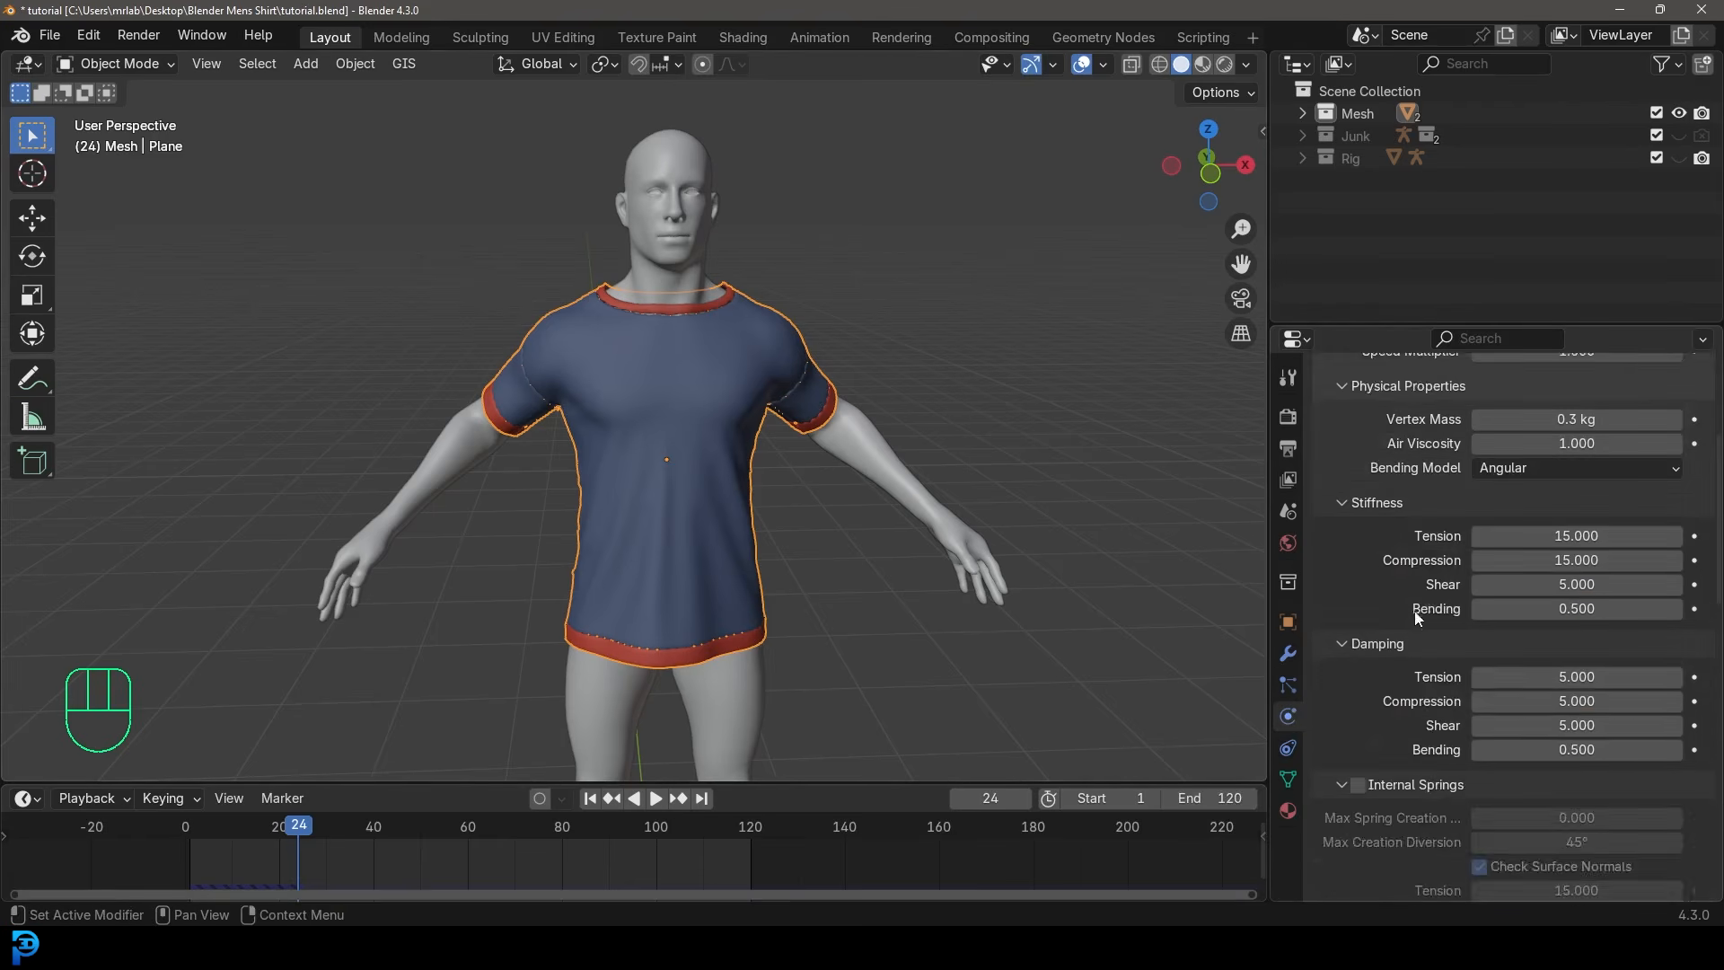
{"action": "scroll", "coordinate": [1400, 646], "scroll_direction": "down", "scroll_amount": 8}
{"action": "left_click", "coordinate": [1361, 621]}
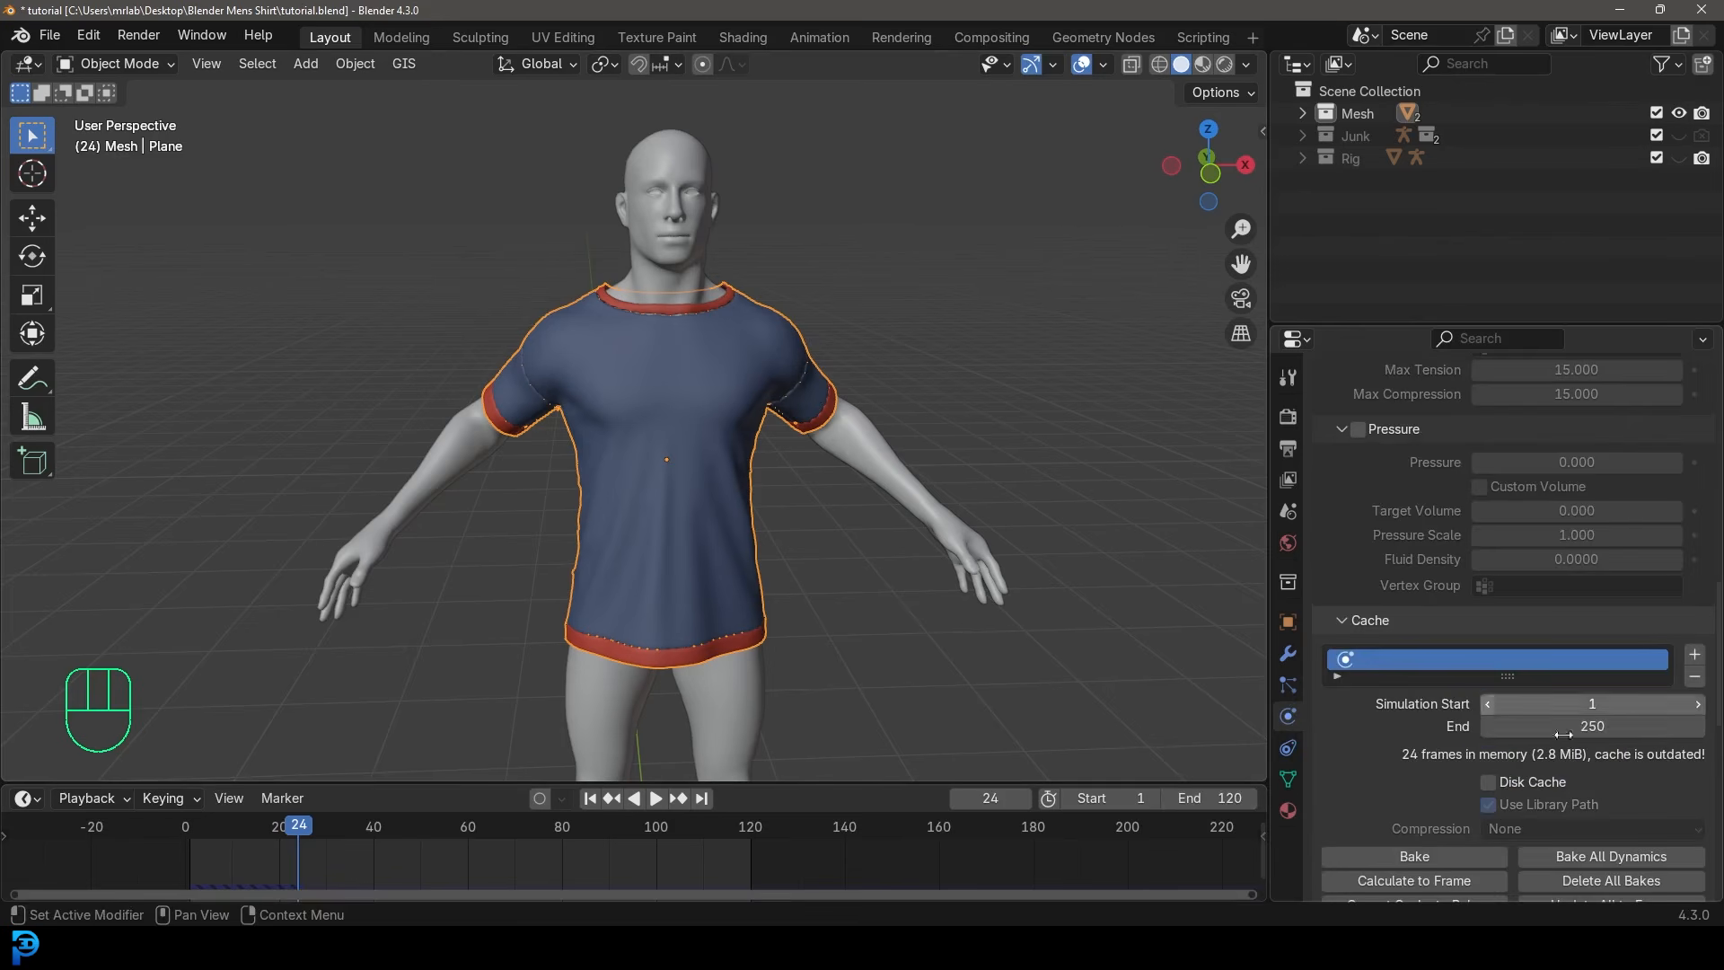
{"action": "left_click", "coordinate": [1564, 725]}
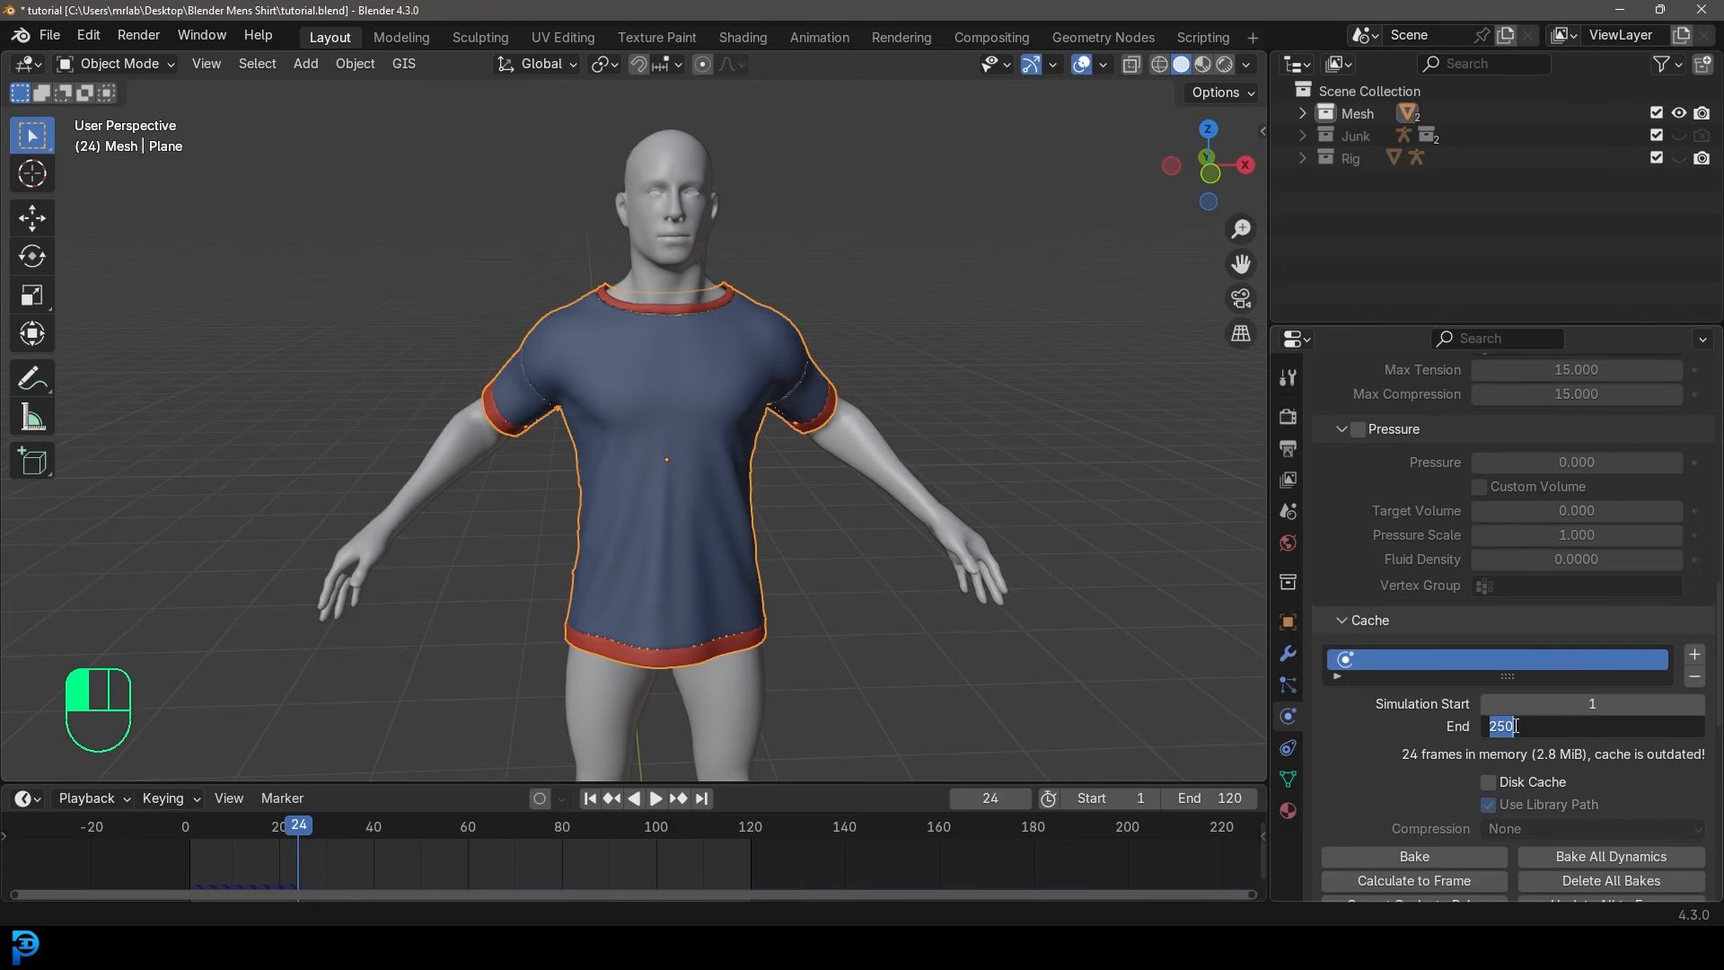
{"action": "type", "text": "120"}
{"action": "key", "text": "Return"}
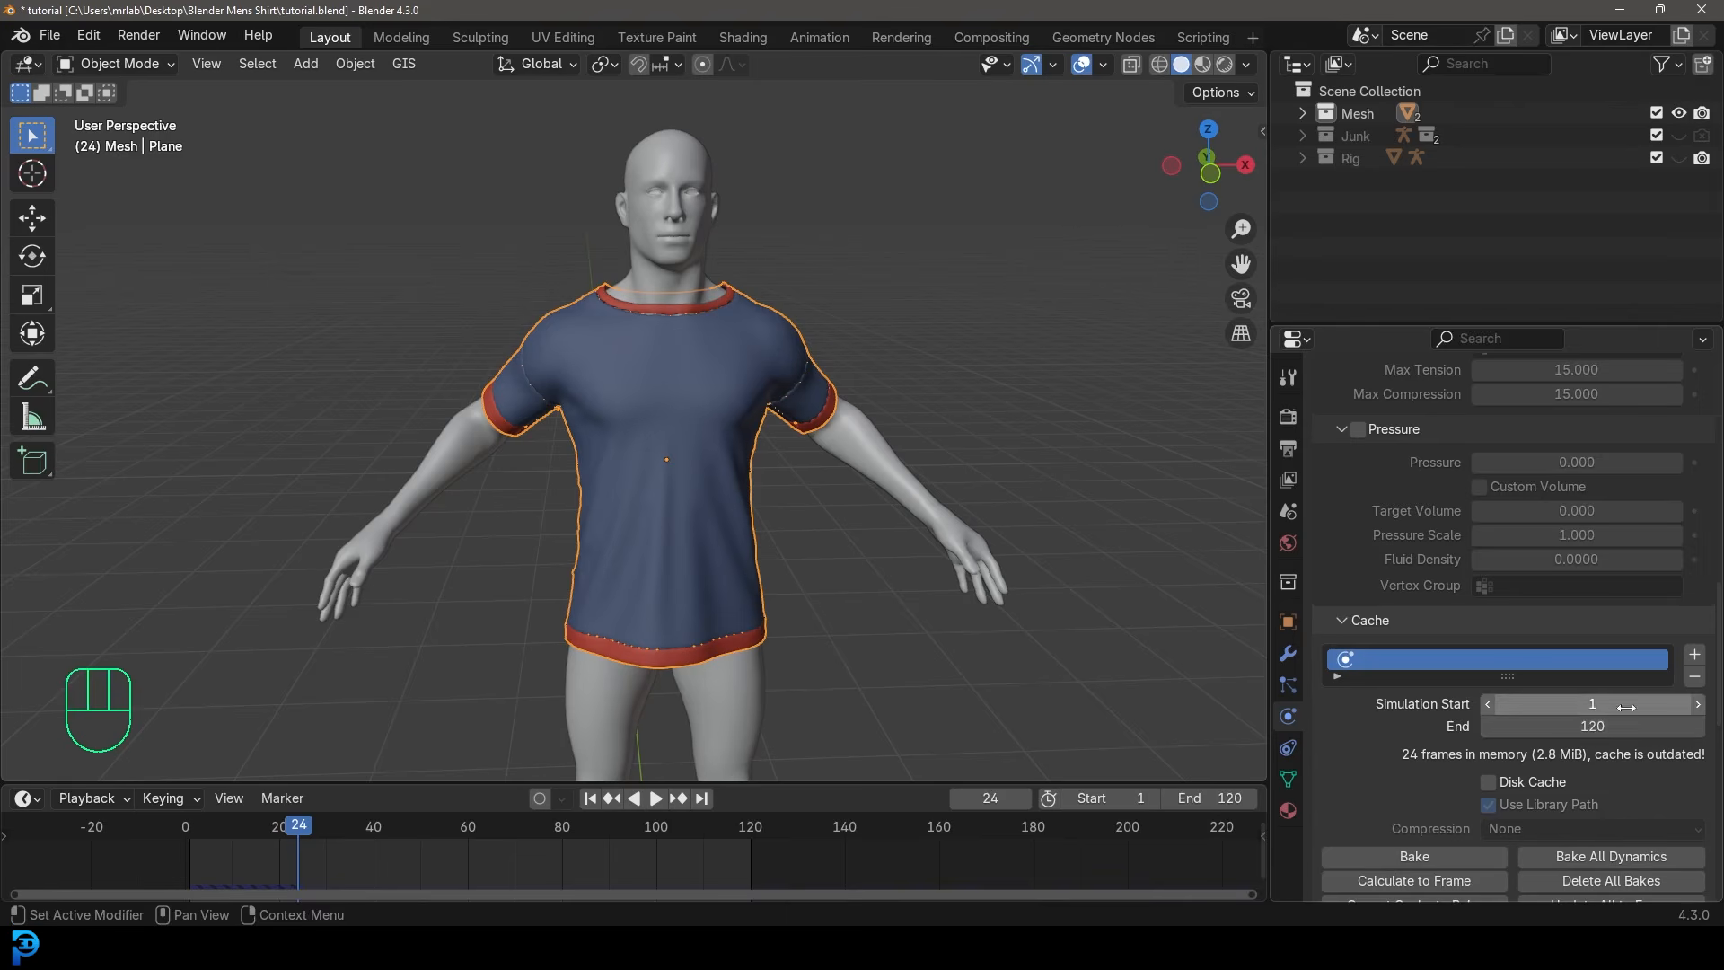
Save the file and bake the shirt's cloth simulation.
{"action": "key", "text": "ctrl+s"}
{"action": "key", "text": "ctrl+s"}
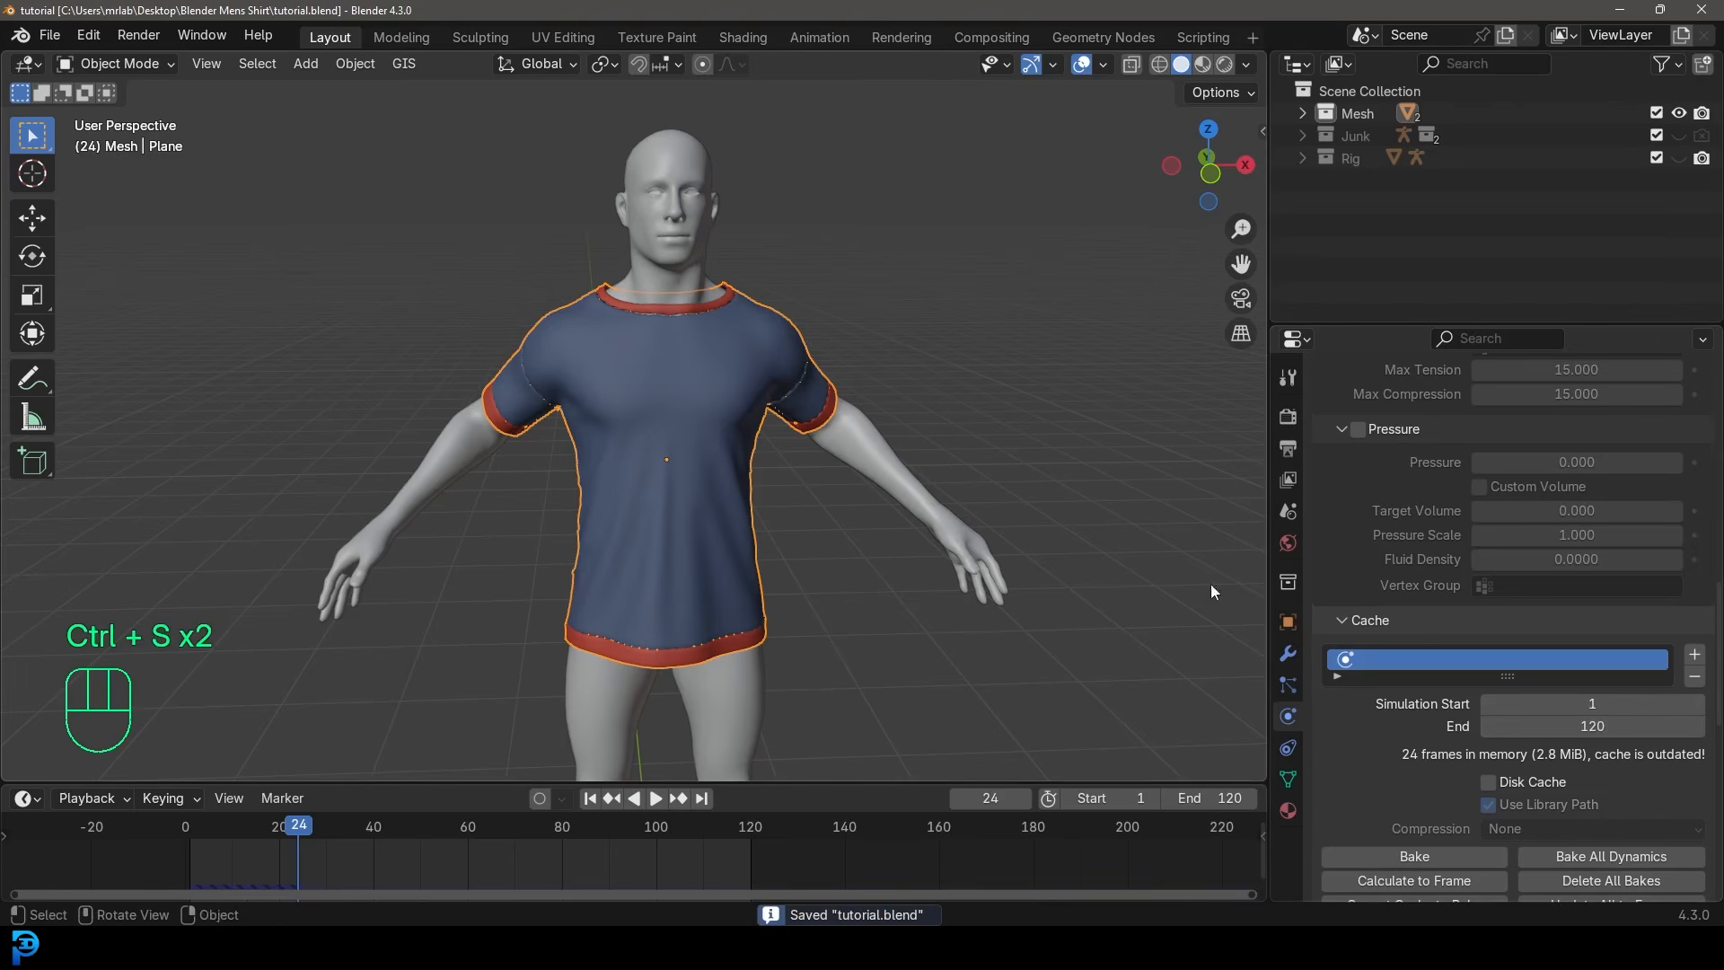
{"action": "scroll", "coordinate": [1486, 660], "scroll_direction": "down", "scroll_amount": 3}
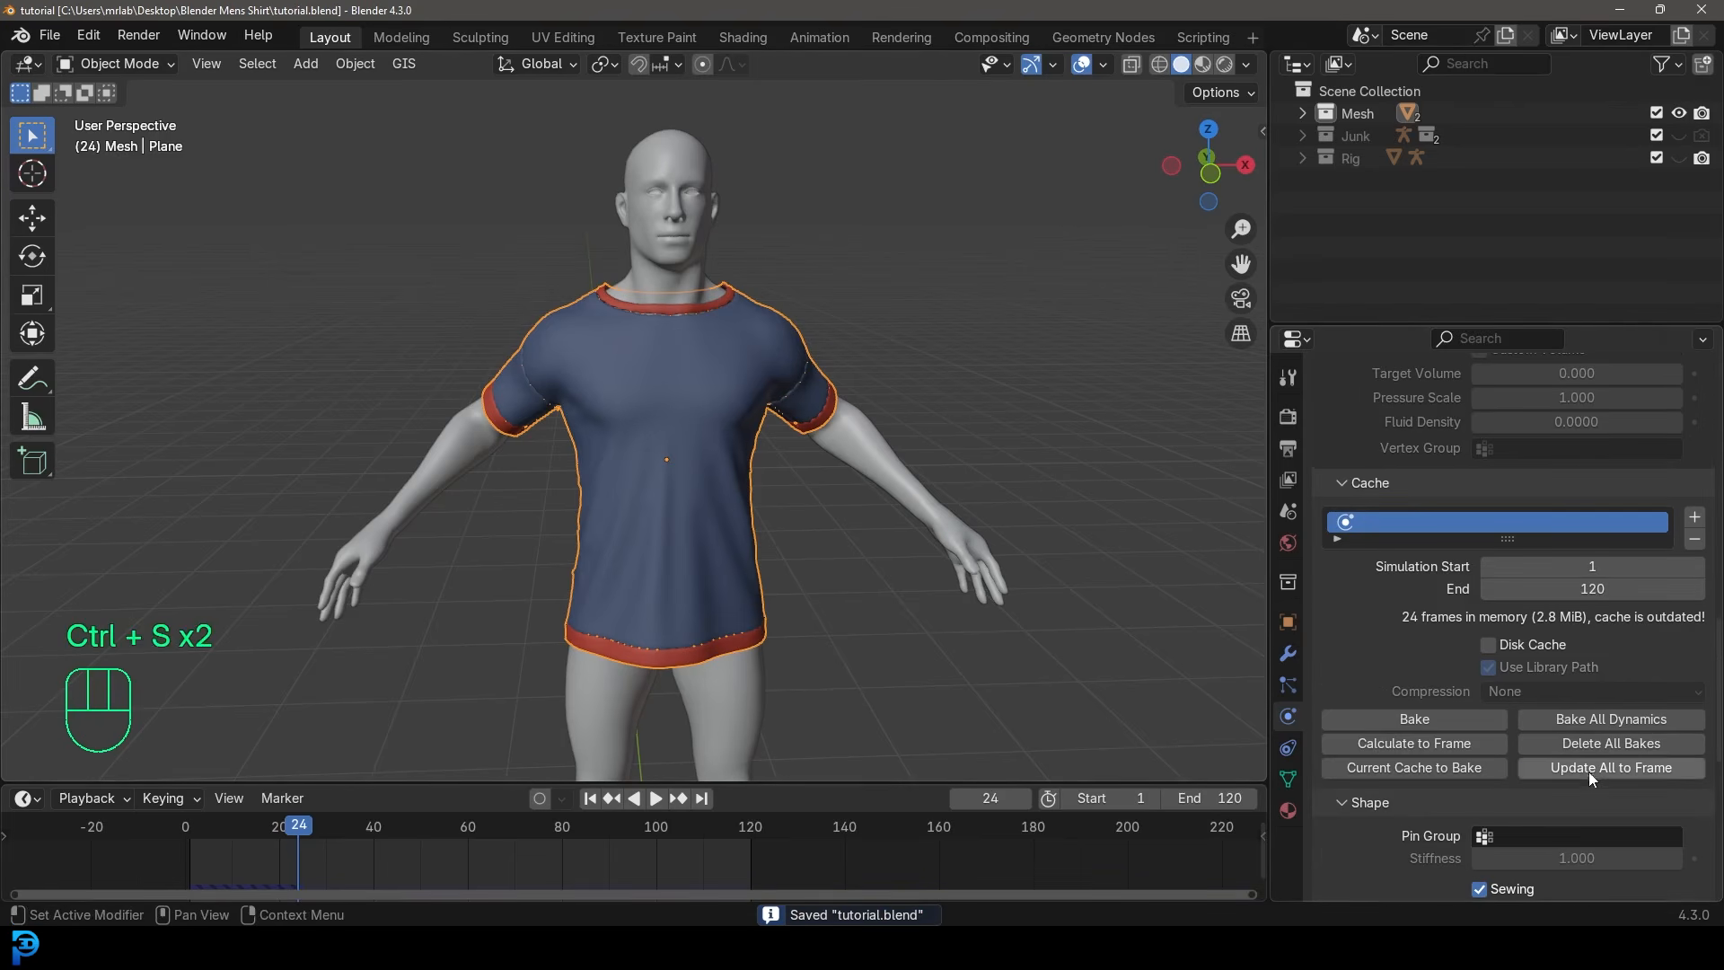
{"action": "left_click", "coordinate": [1435, 720]}
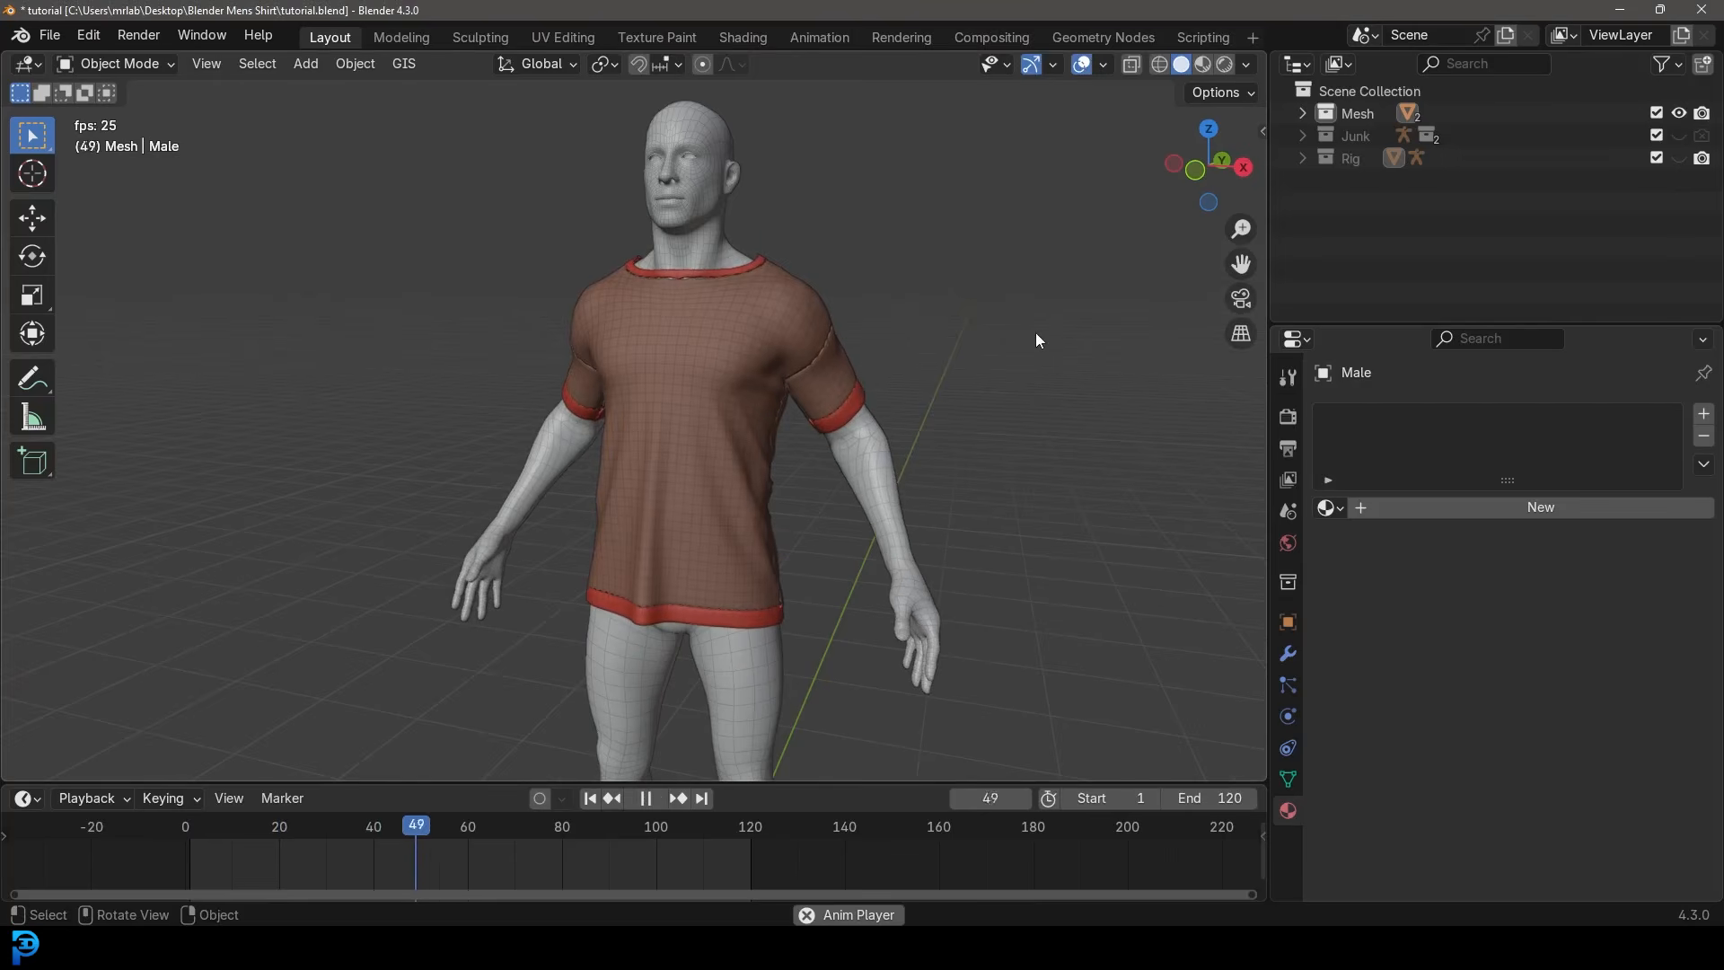
Stop playback, return to frame 1 and examine the separate shirt panels and the viewport overlay options.
{"action": "key", "text": "space"}
{"action": "key", "text": "shift+Left"}
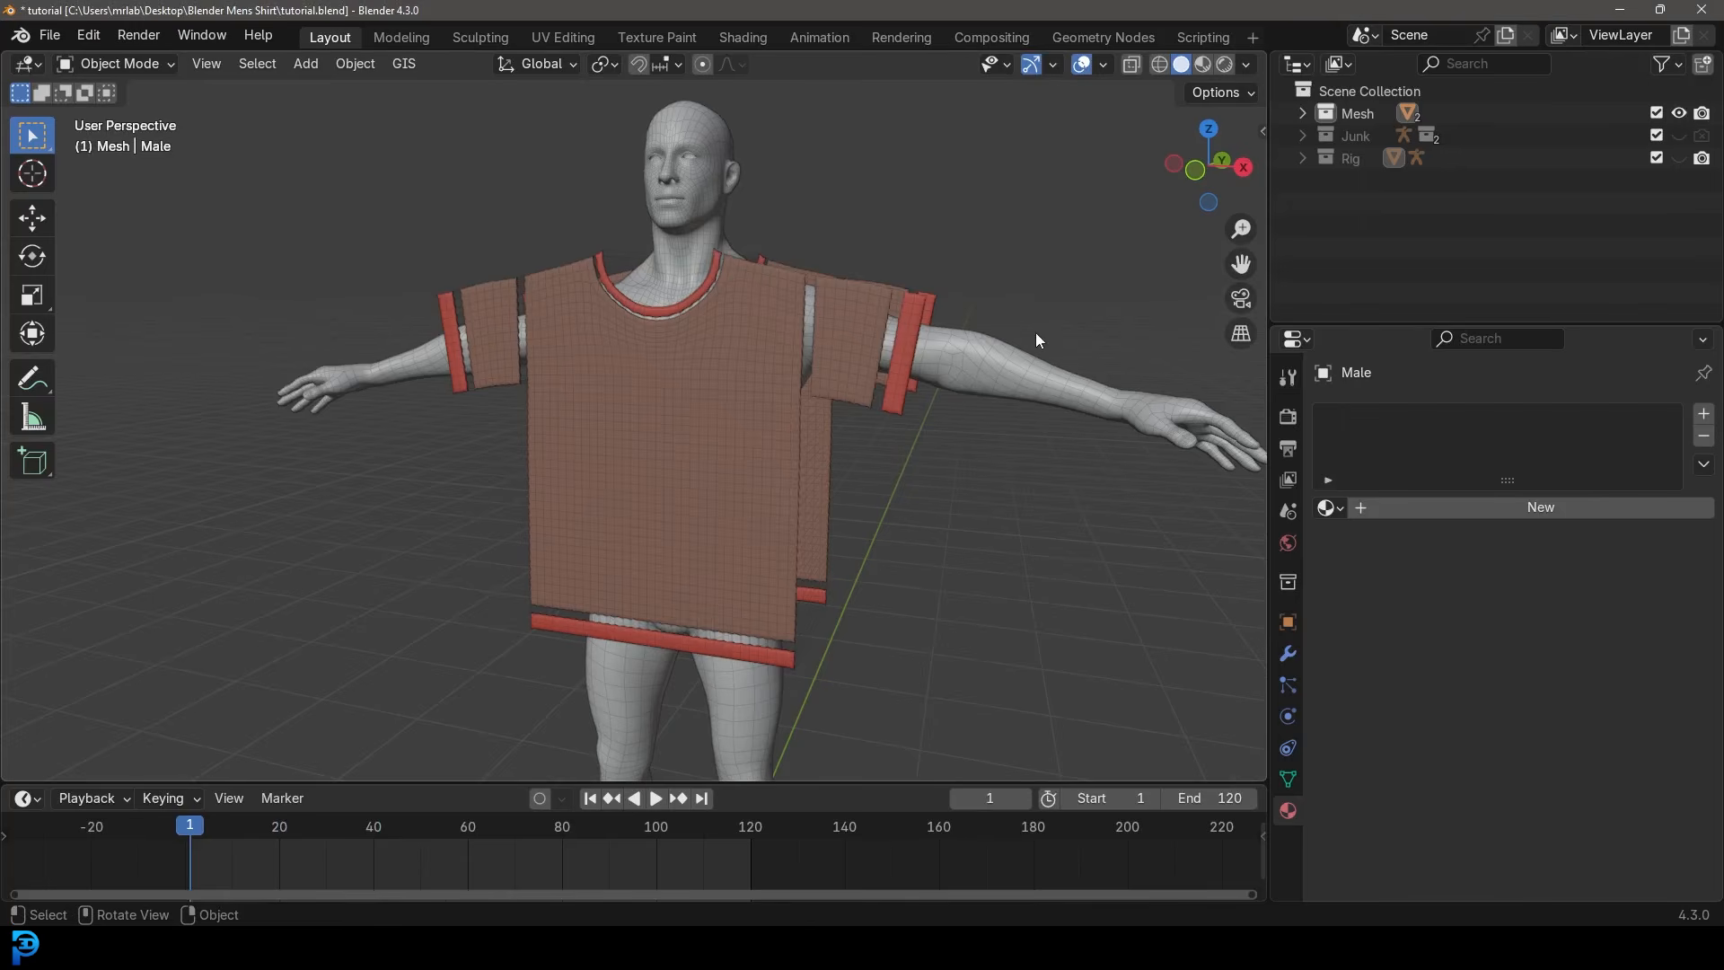
{"action": "scroll", "coordinate": [814, 359], "scroll_direction": "up", "scroll_amount": 4}
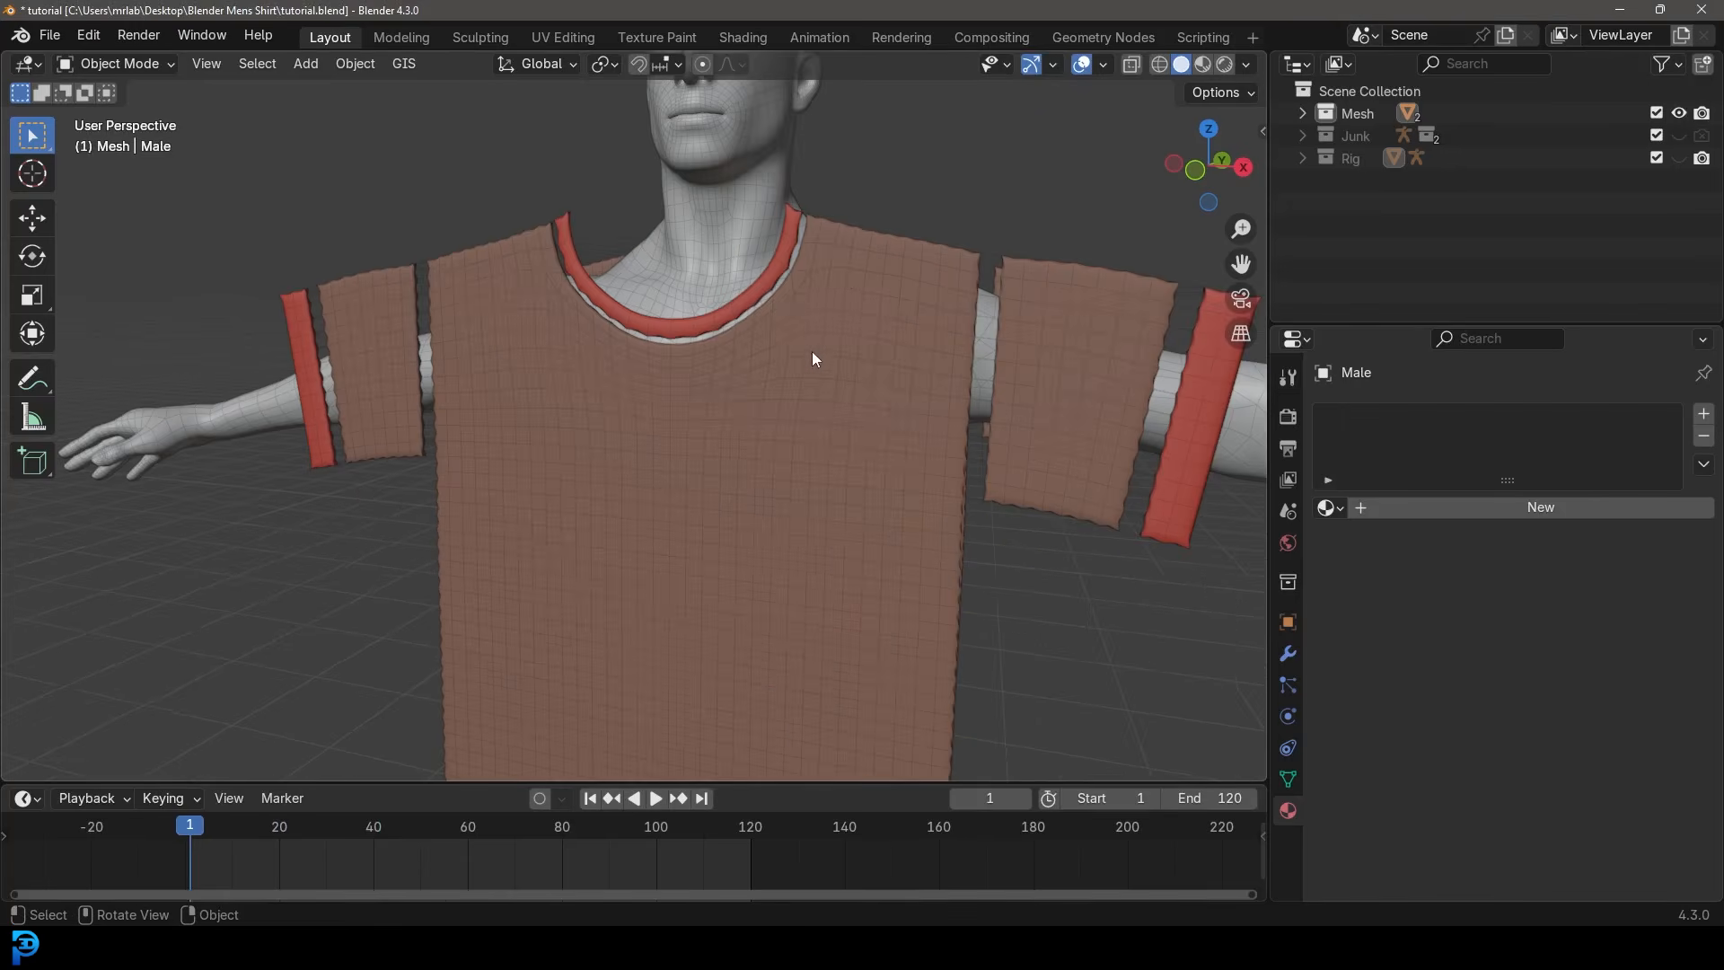
{"action": "left_click", "coordinate": [1105, 64]}
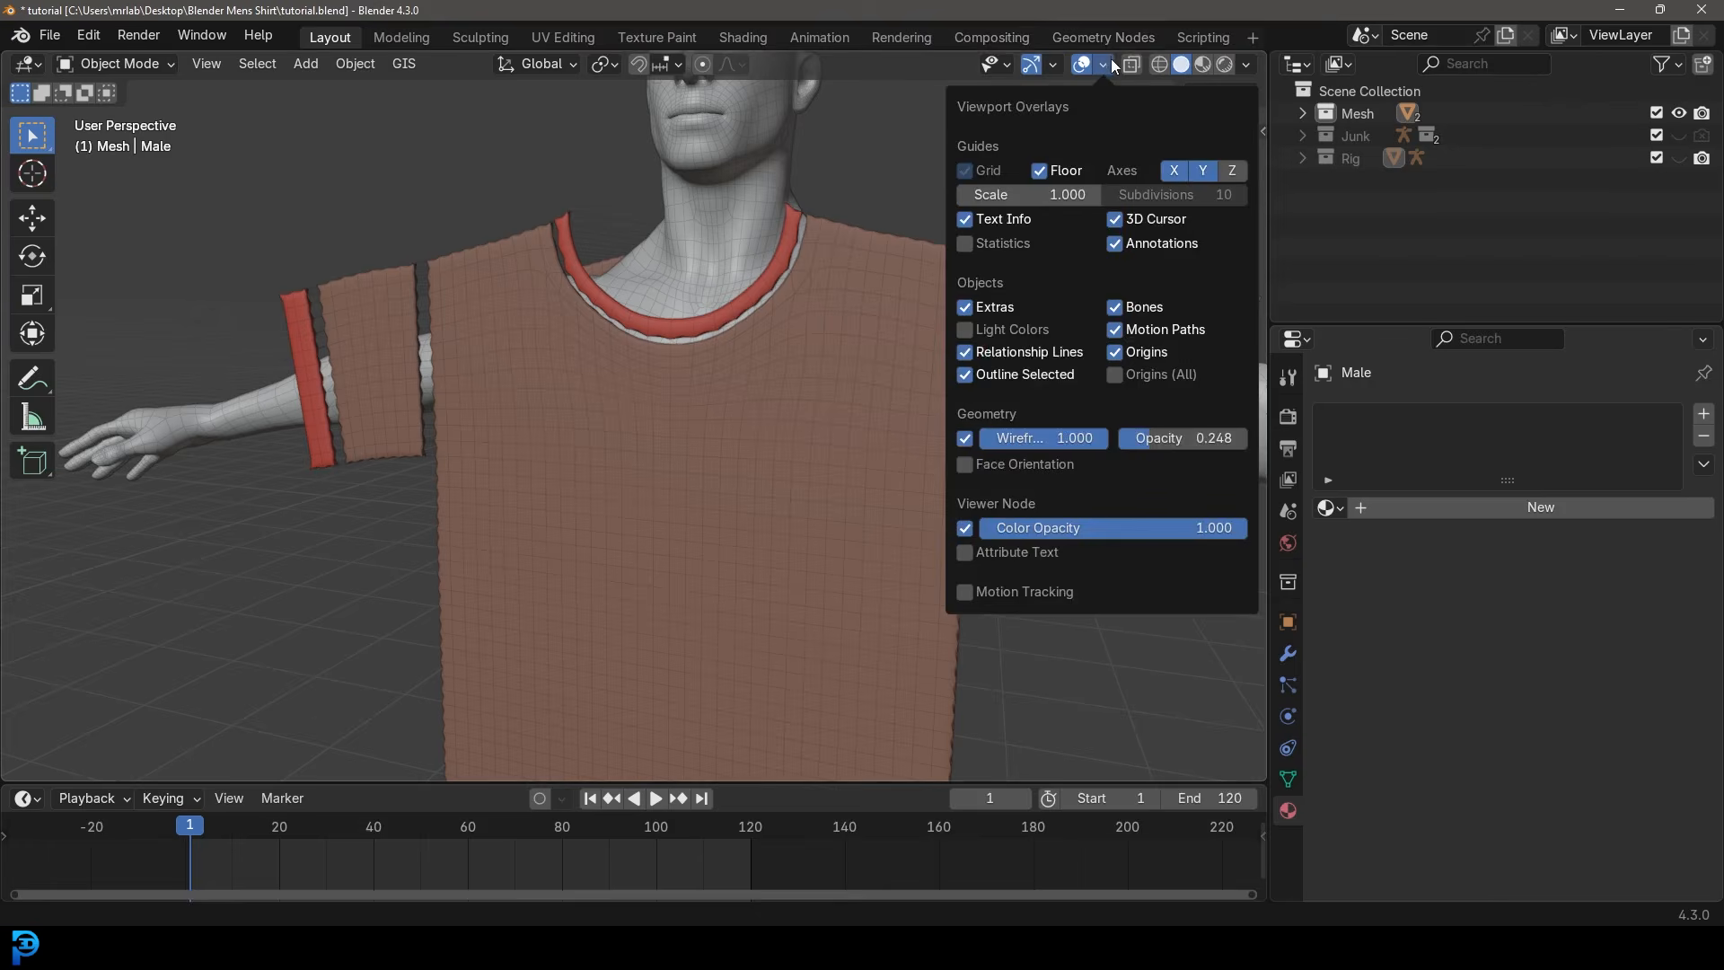
{"action": "middle_click_drag", "start_coordinate": [918, 381], "coordinate": [896, 399]}
{"action": "scroll", "coordinate": [903, 401], "scroll_direction": "down", "scroll_amount": 4}
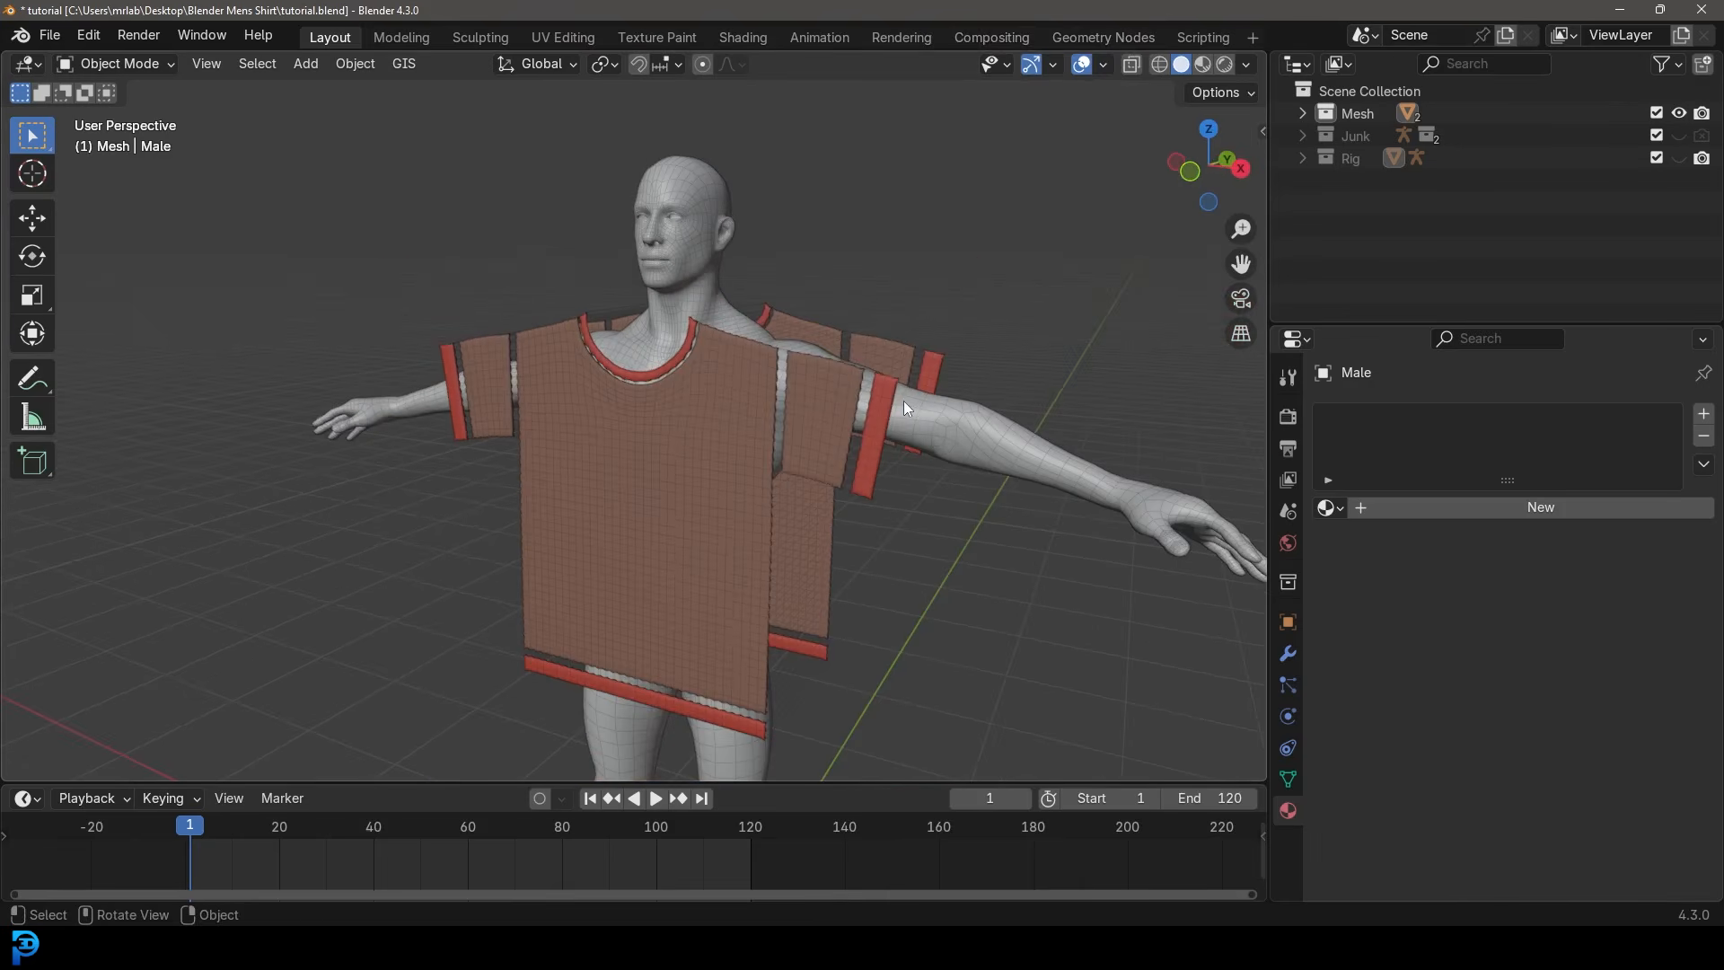
Play the baked simulation to frame 112 and examine how the shirt follows the moving body.
{"action": "key", "text": "space"}
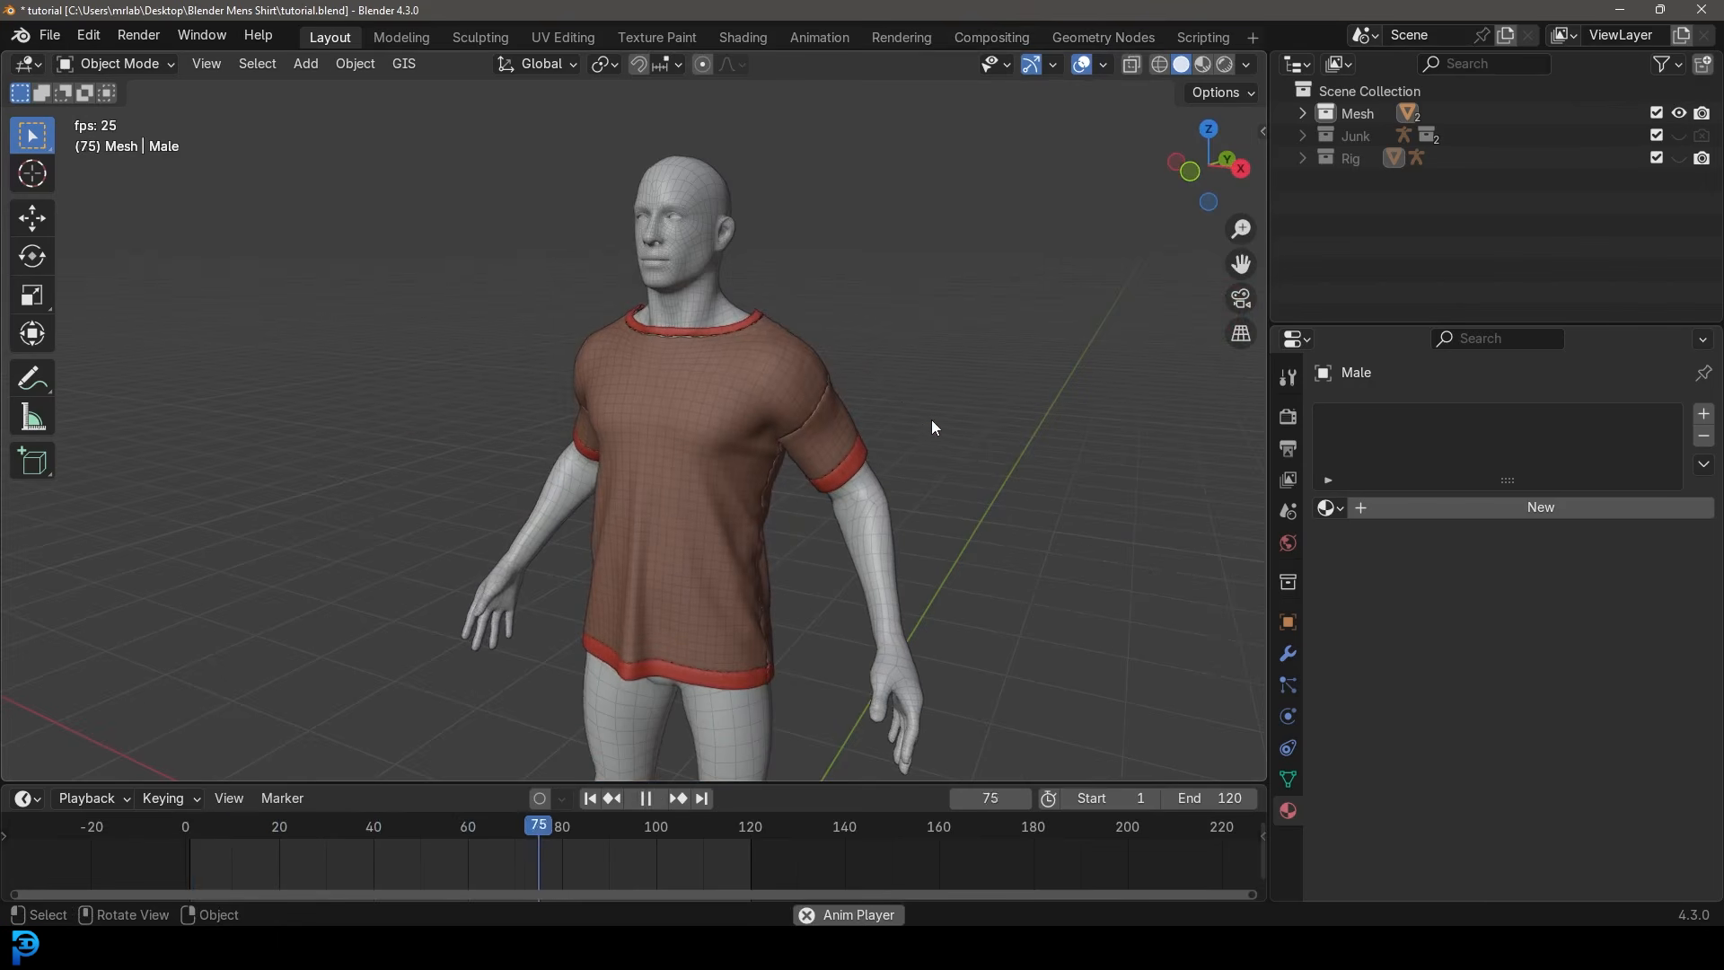
{"action": "middle_click_drag", "start_coordinate": [894, 416], "coordinate": [934, 419]}
{"action": "scroll", "coordinate": [934, 422], "scroll_direction": "up", "scroll_amount": 2}
{"action": "key", "text": "space"}
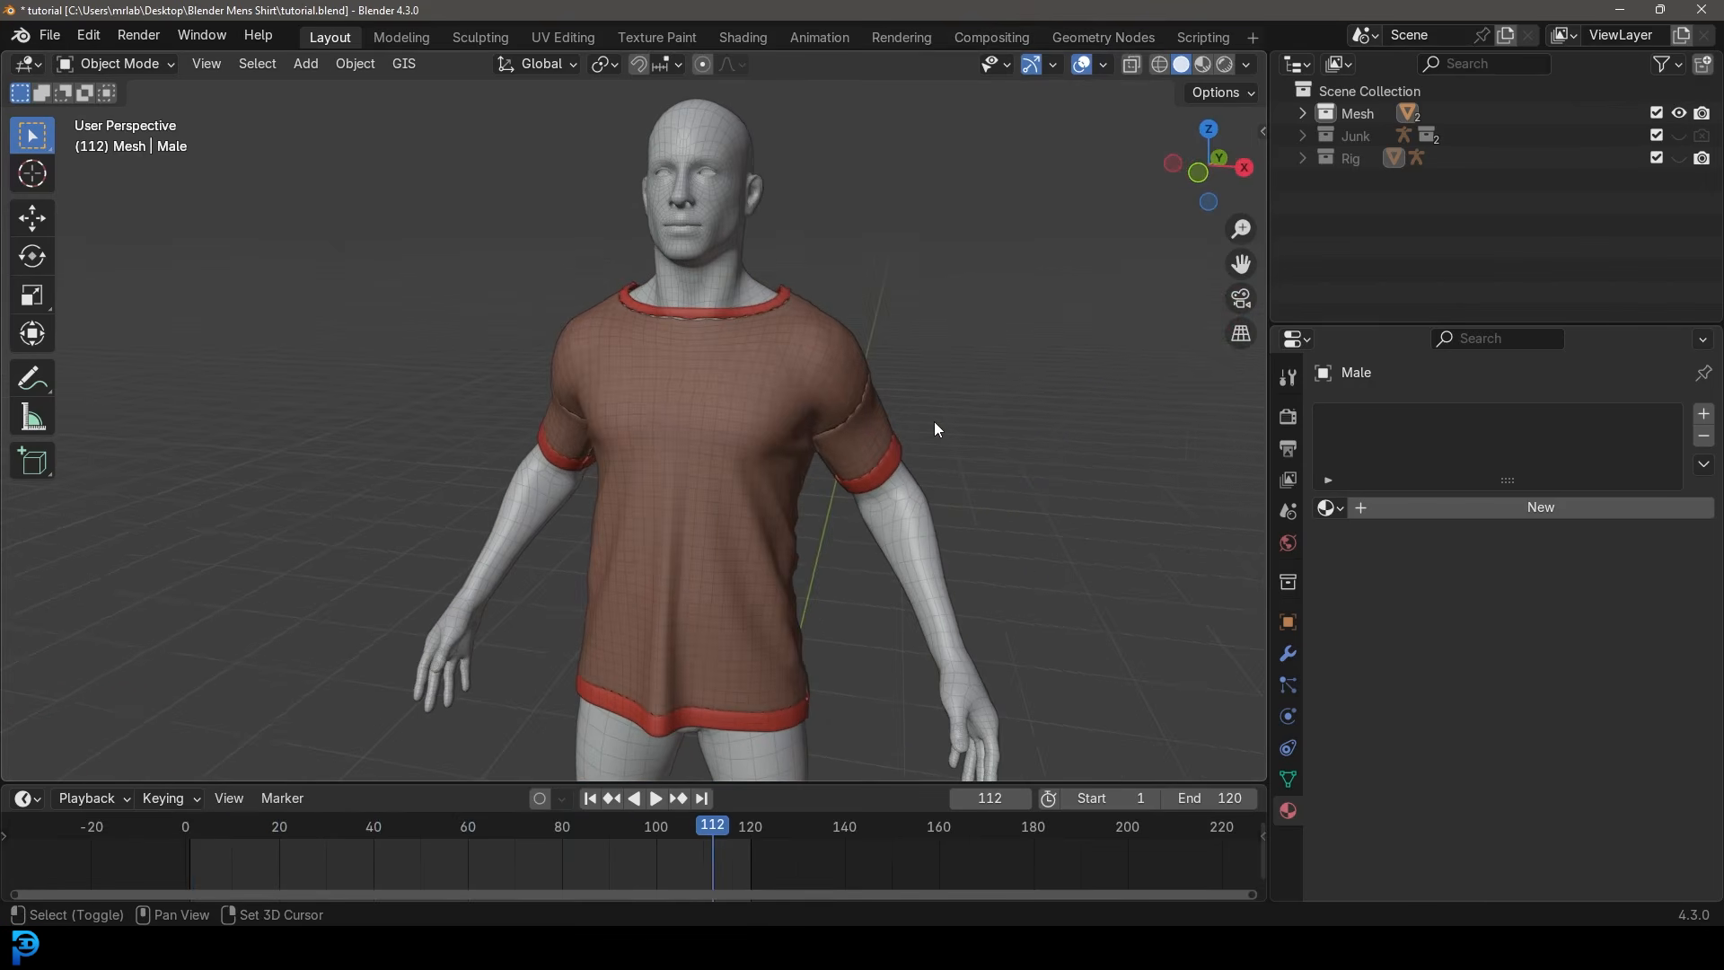
Replay the baked simulation from frame 1 and hide the male body to isolate the shirt.
{"action": "key", "text": "shift+Left"}
{"action": "middle_click_drag", "start_coordinate": [901, 431], "coordinate": [757, 494]}
{"action": "key", "text": "space"}
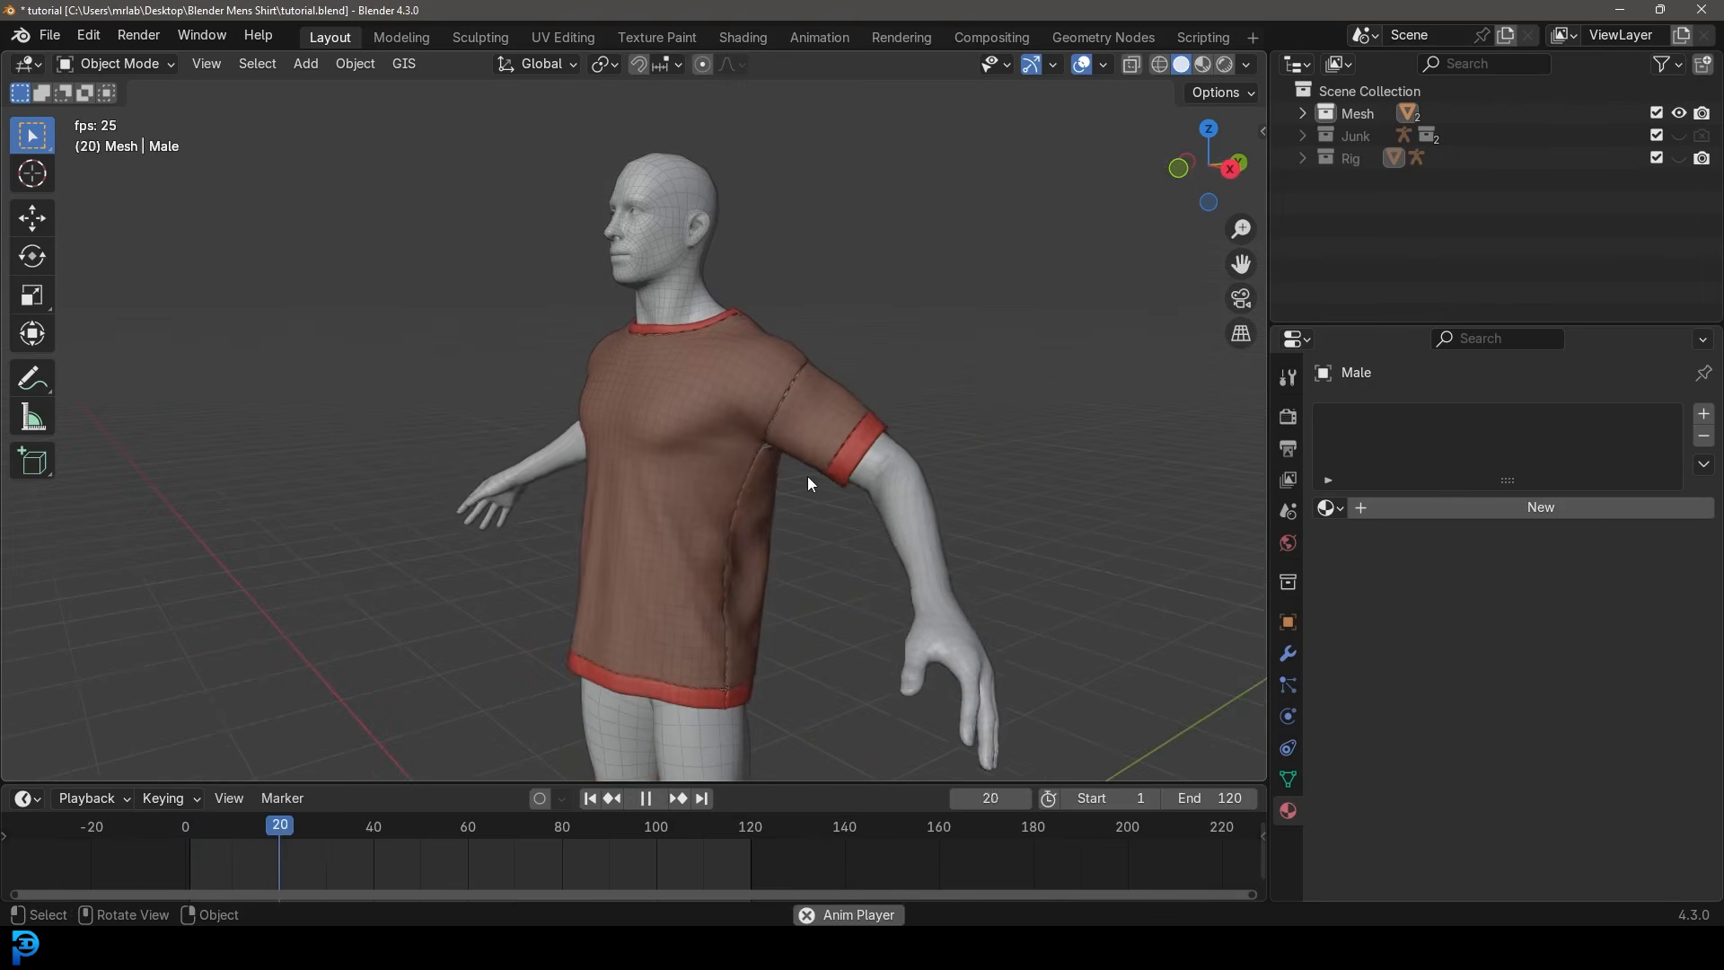
{"action": "left_click", "coordinate": [671, 229]}
{"action": "key", "text": "h"}
{"action": "middle_click_drag", "start_coordinate": [810, 390], "coordinate": [934, 468]}
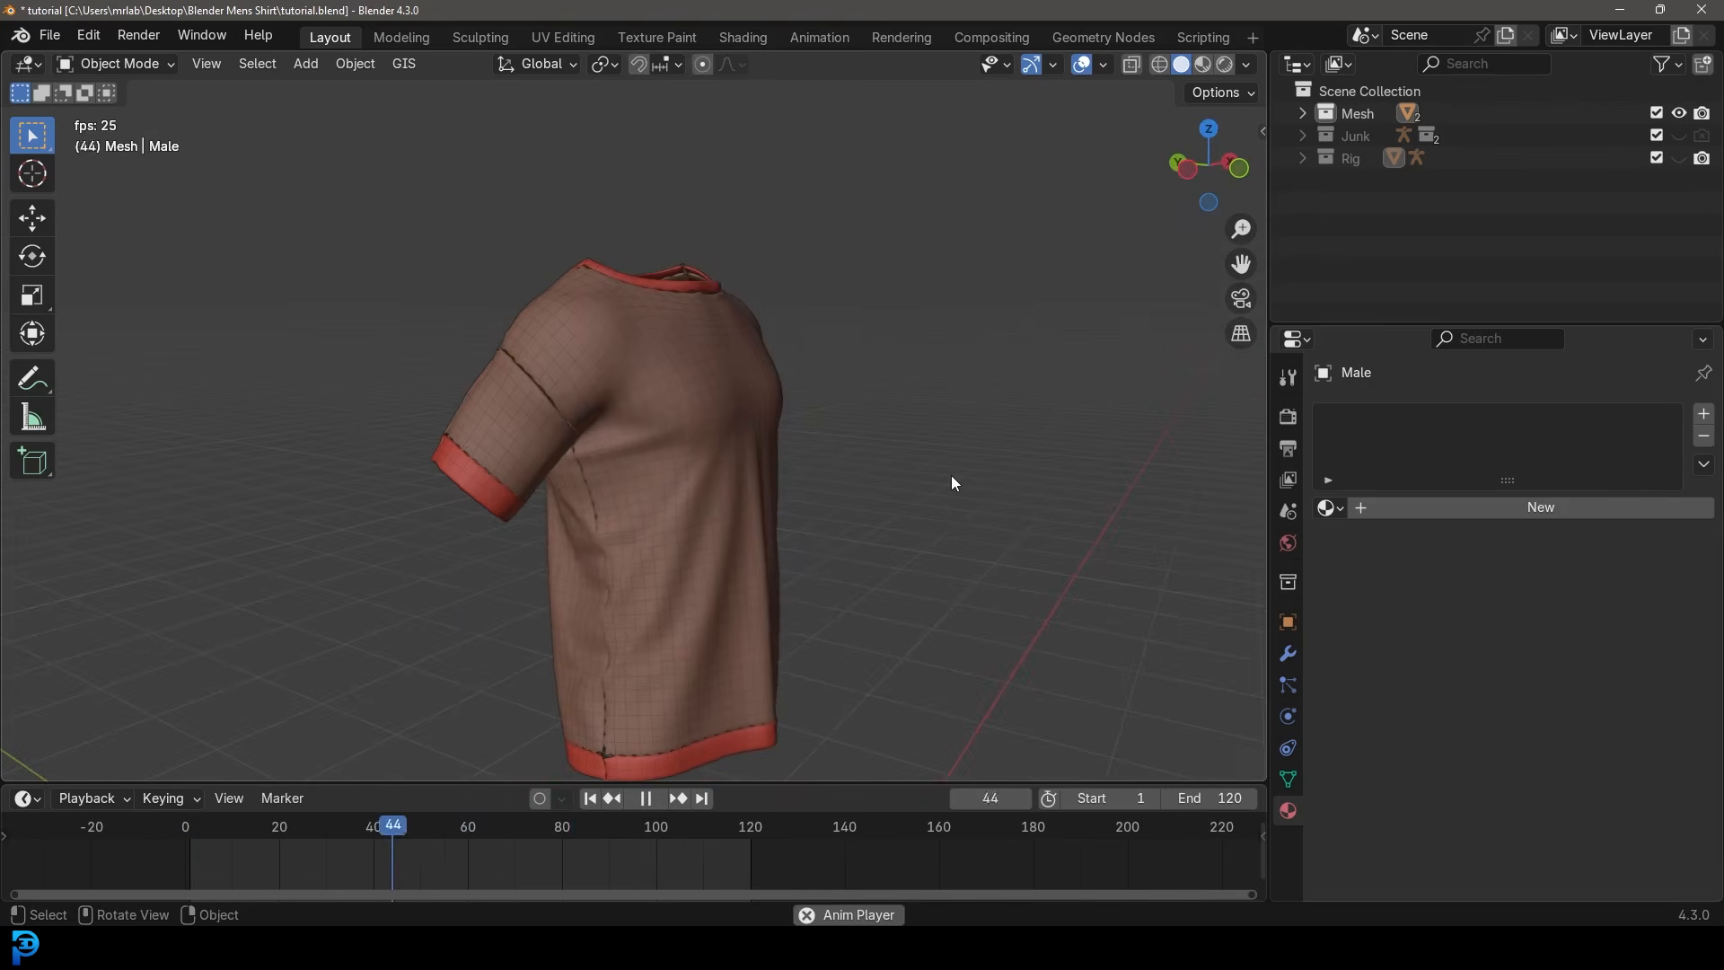
Examine the isolated shirt from the side, then replay its sewing animation from frame 1.
{"action": "key", "text": "space"}
{"action": "middle_click_drag", "start_coordinate": [899, 440], "coordinate": [501, 412]}
{"action": "key", "text": "space"}
{"action": "key", "text": "space"}
{"action": "key", "text": "shift+Left"}
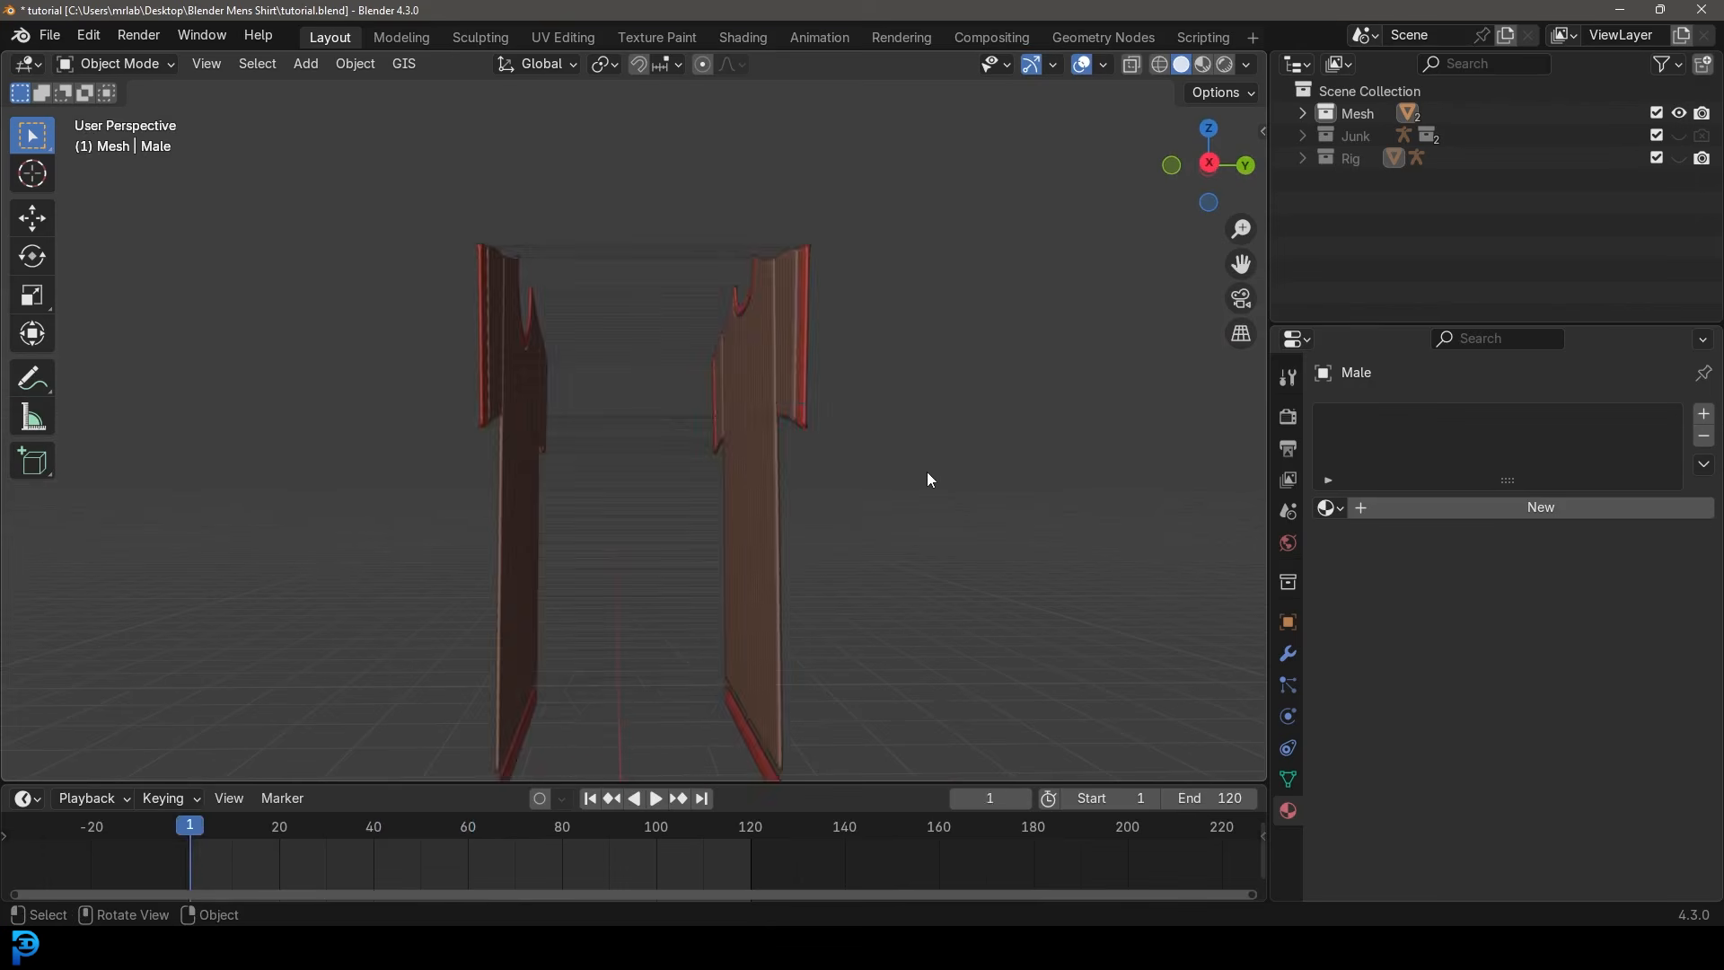
{"action": "key", "text": "space"}
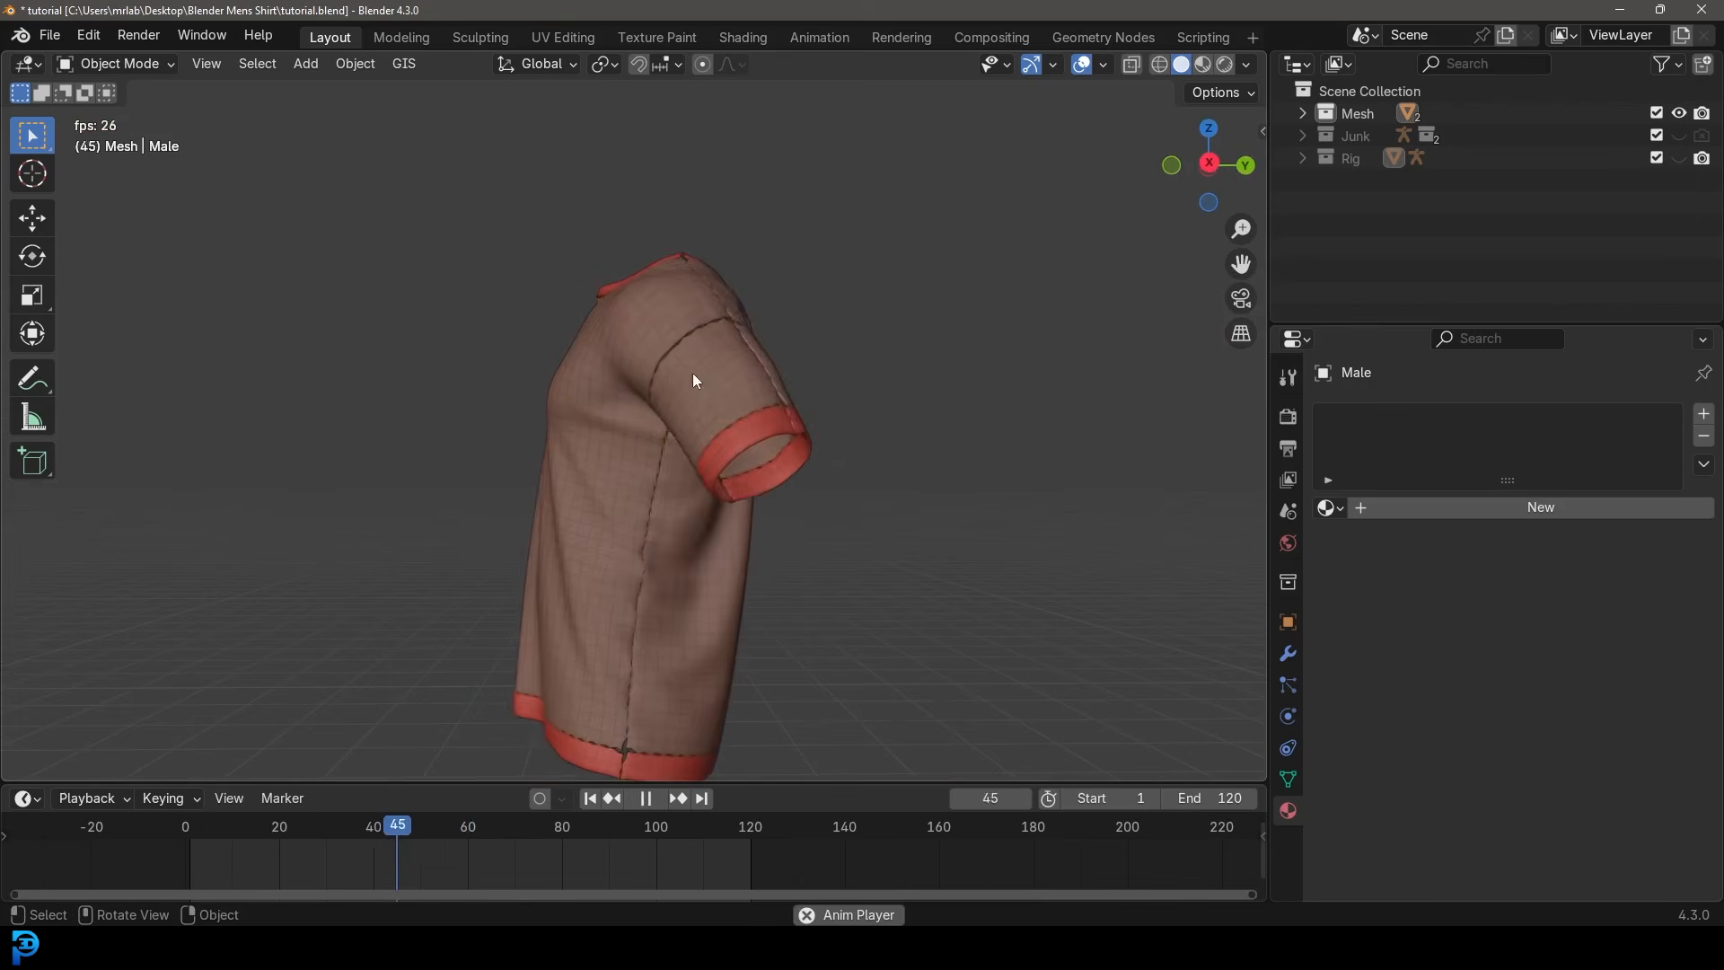